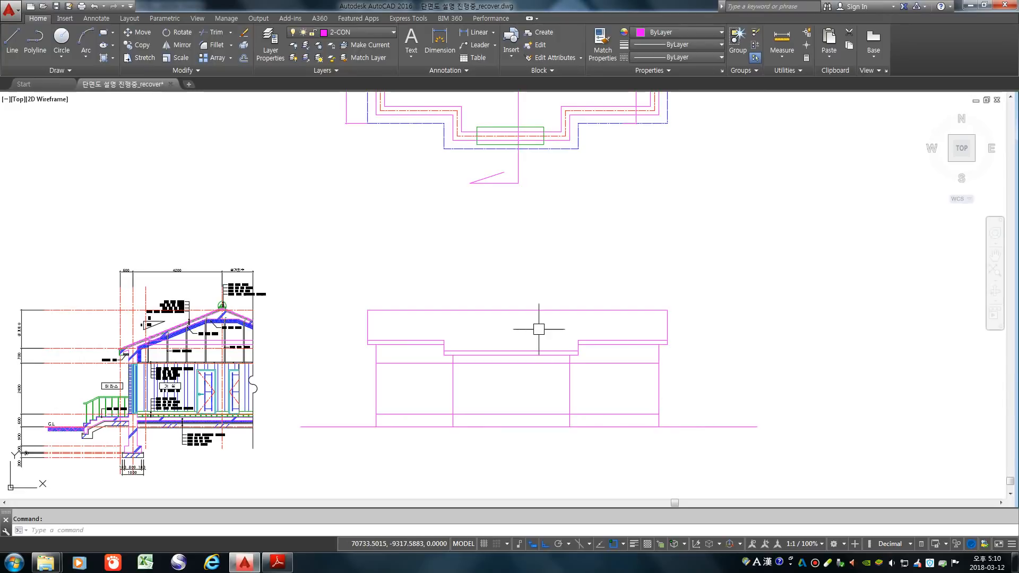
- Check the front window positions in the floor plan PDF in Adobe Reader and return to the AutoCAD plan and elevation
scroll(552, 375, "down", 2)
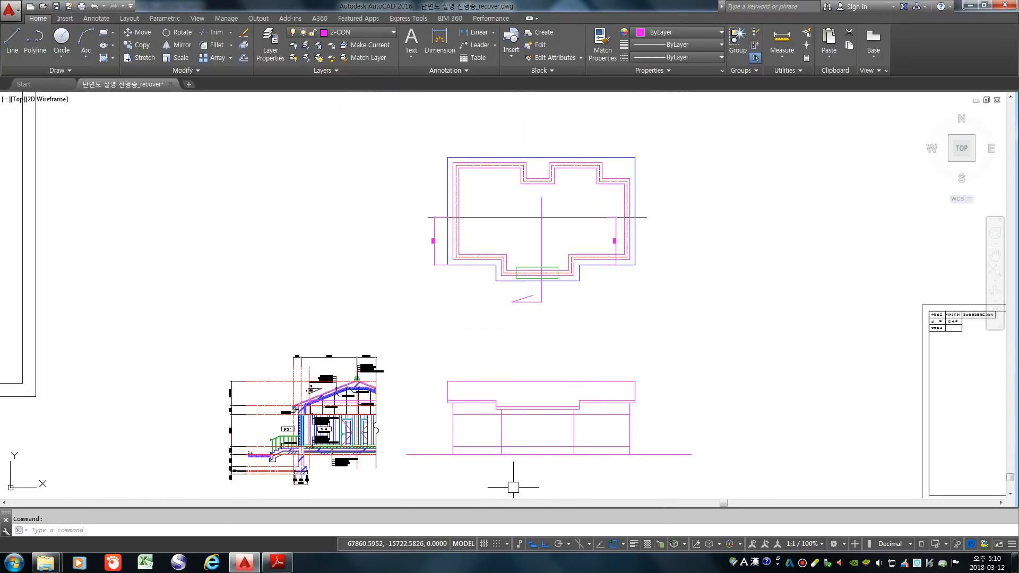
scroll(547, 279, "up", 1)
scroll(546, 283, "up", 2)
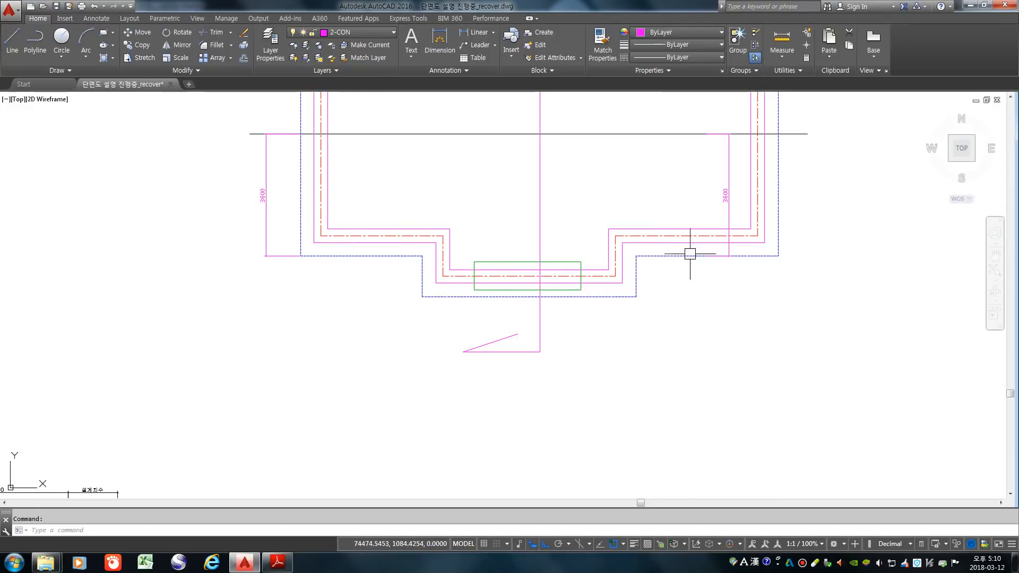
left_click(277, 562)
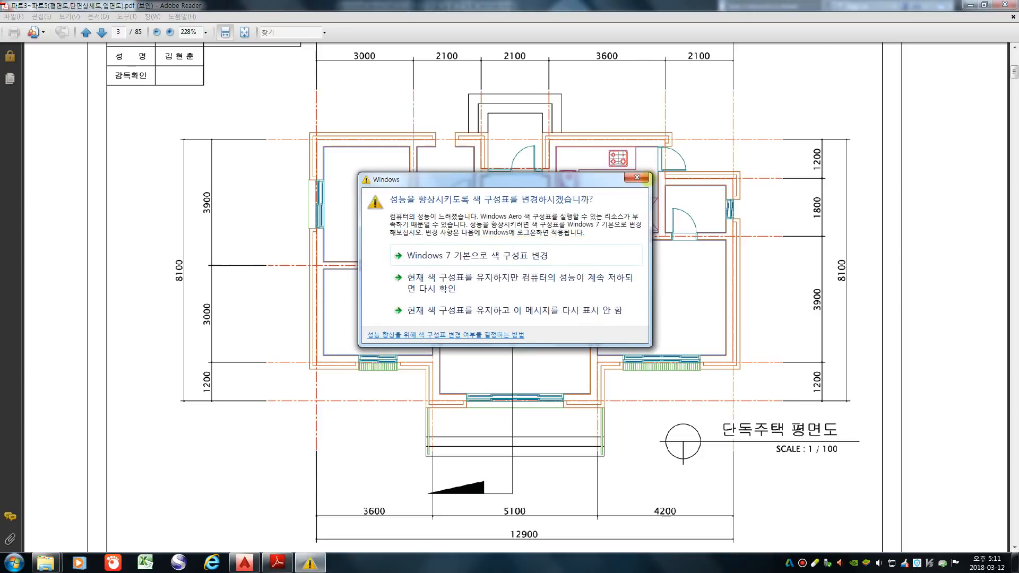
left_click(647, 176)
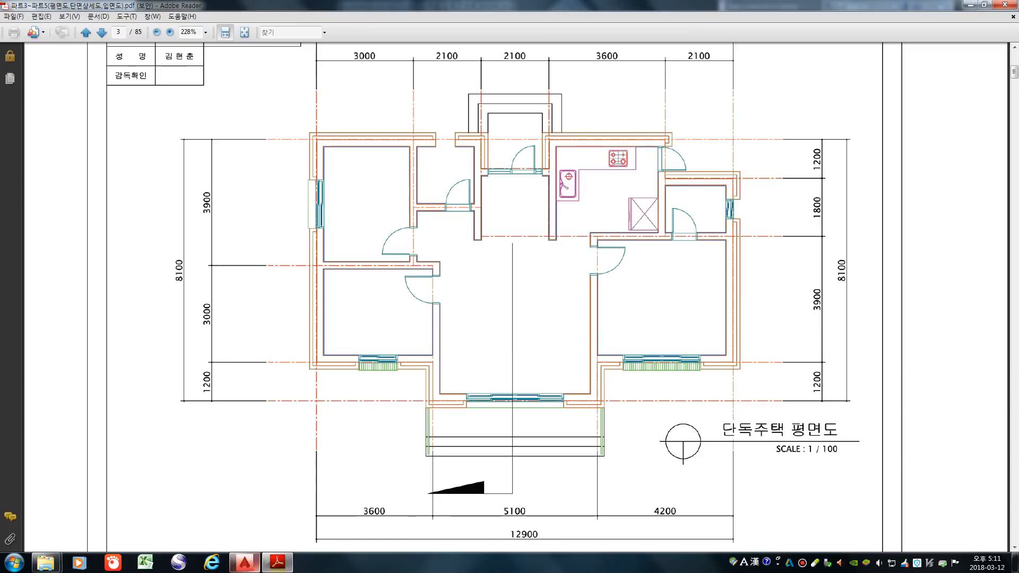
left_click(244, 562)
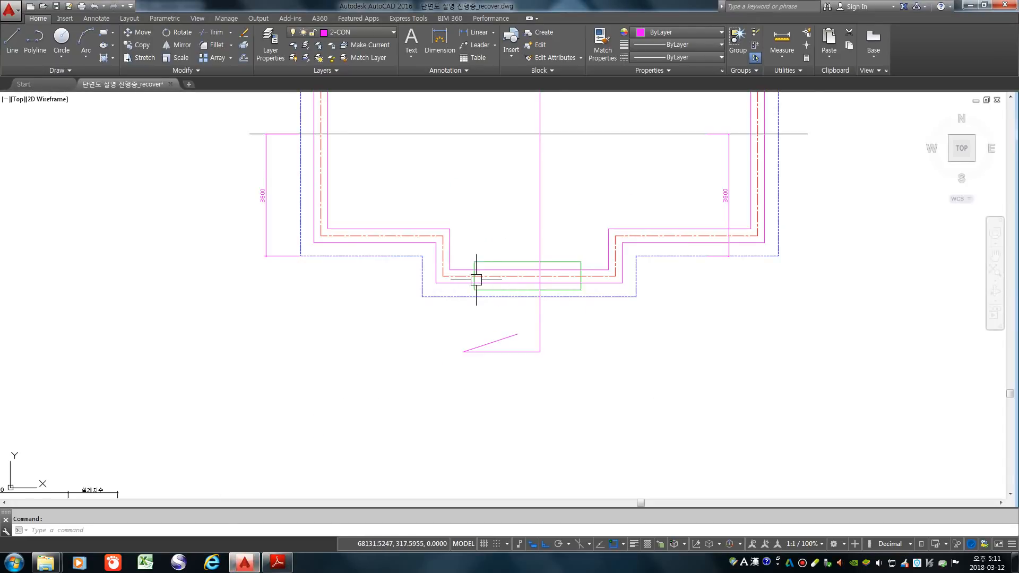
scroll(480, 288, "down", 6)
scroll(489, 295, "up", 2)
scroll(463, 203, "up", 2)
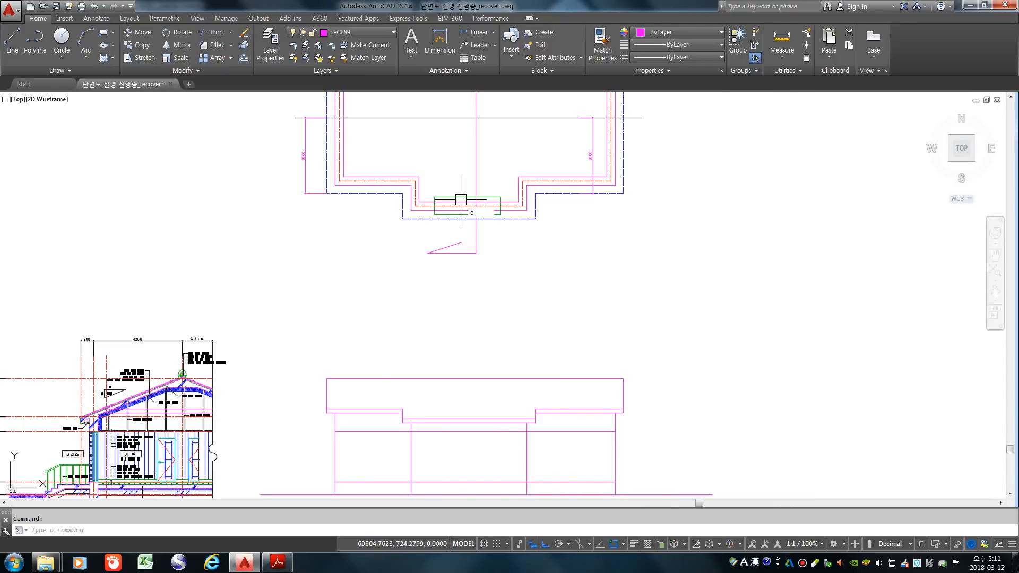
left_click(488, 423)
key("Escape")
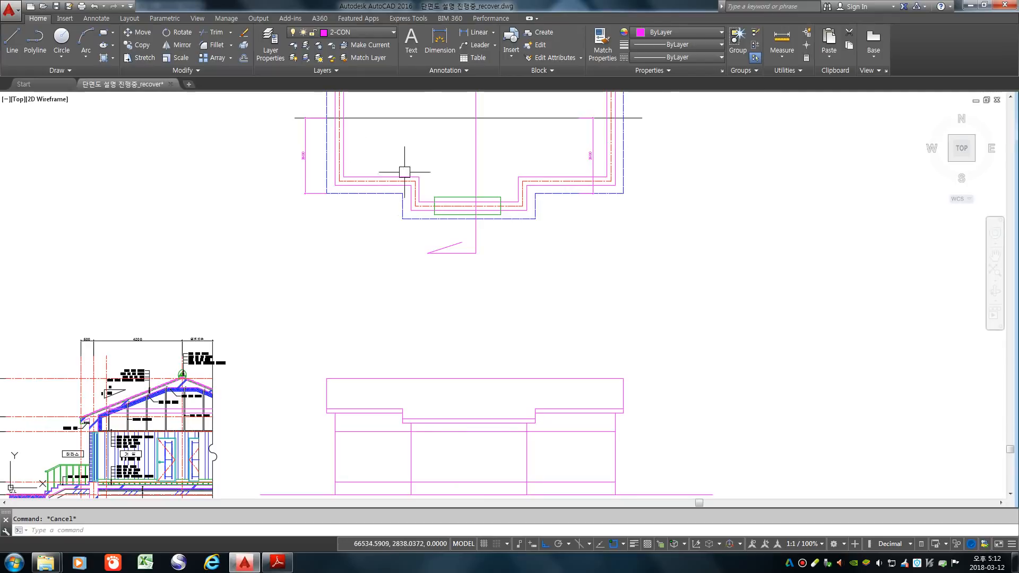
- Draw a vertical line from the midpoint of the elevation's central eave underside down past the ground line
type("l")
key("Return")
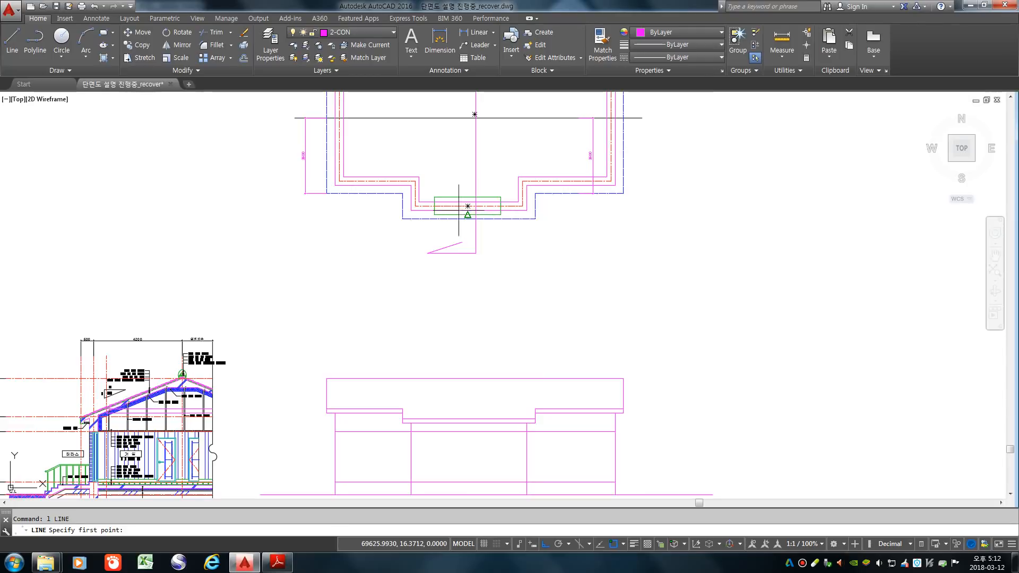
scroll(421, 302, "down", 2)
scroll(432, 353, "up", 4)
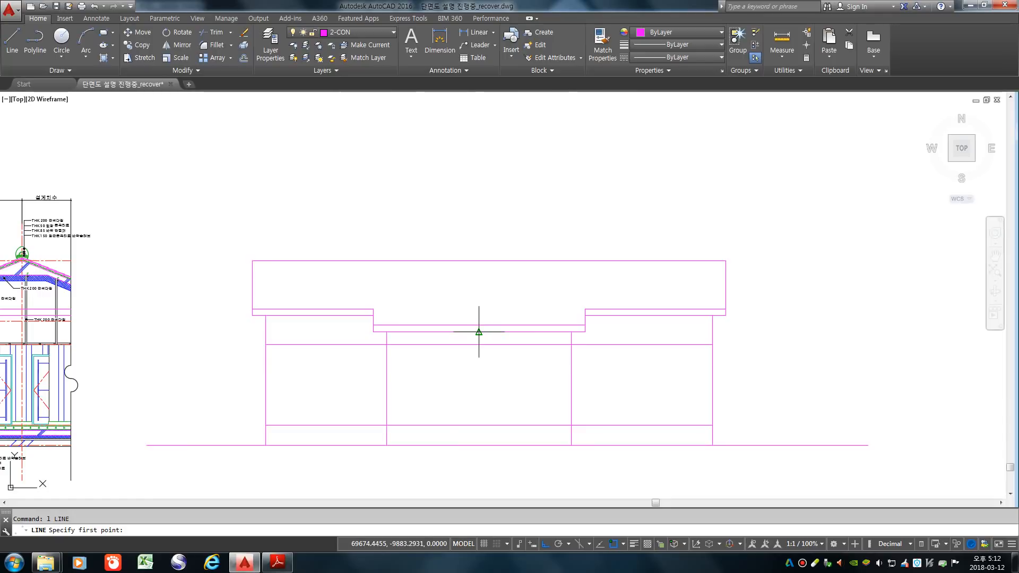
scroll(478, 332, "down", 3)
scroll(467, 318, "up", 4)
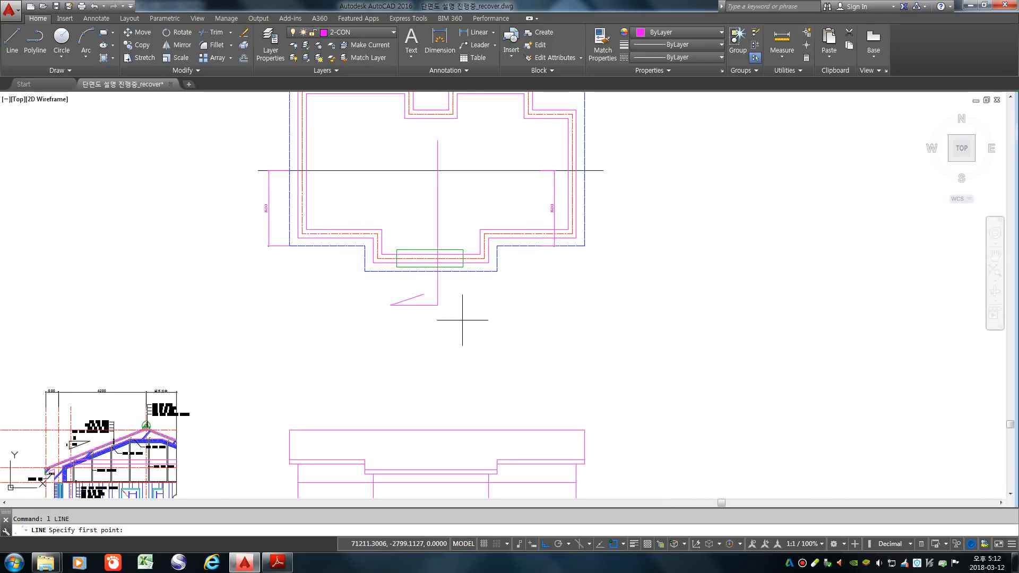
scroll(381, 344, "down", 3)
scroll(404, 420, "up", 3)
left_click(383, 339)
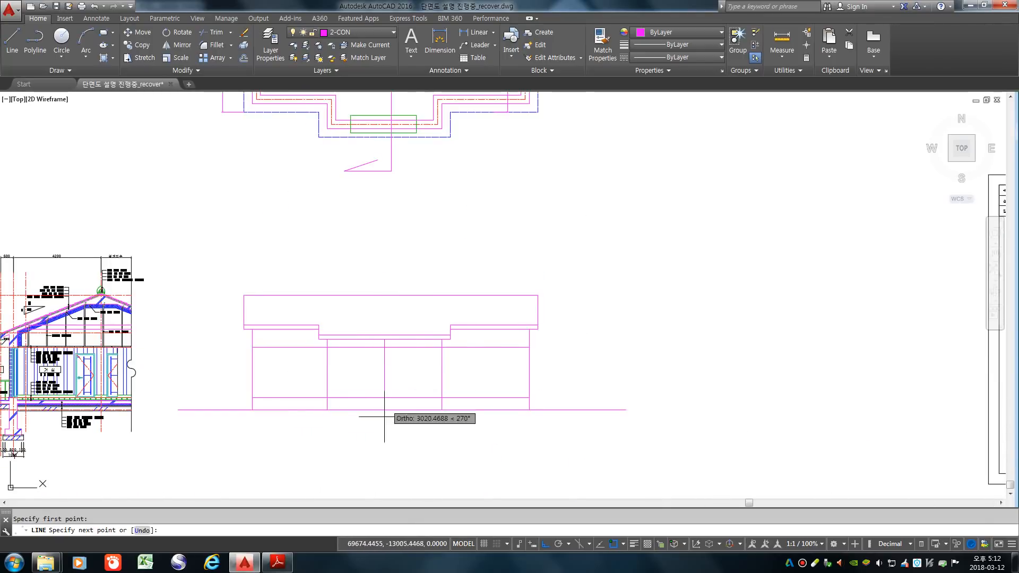
left_click(381, 447)
key("Return")
- Draw a vertical projection line from the midpoint of the plan's lower-left wall centreline down through the elevation, past the ground line
scroll(380, 445, "down", 4)
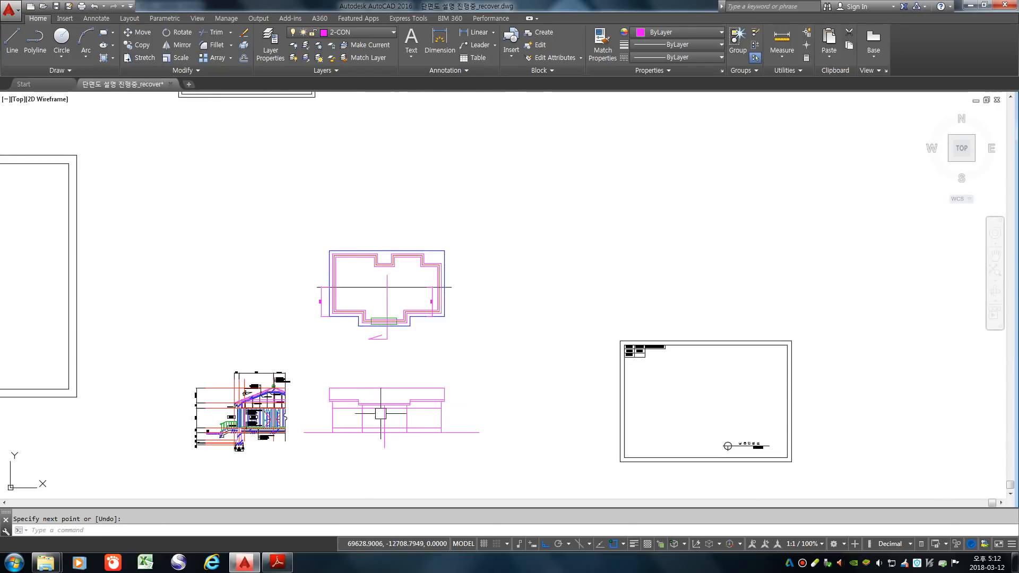
scroll(336, 317, "up", 8)
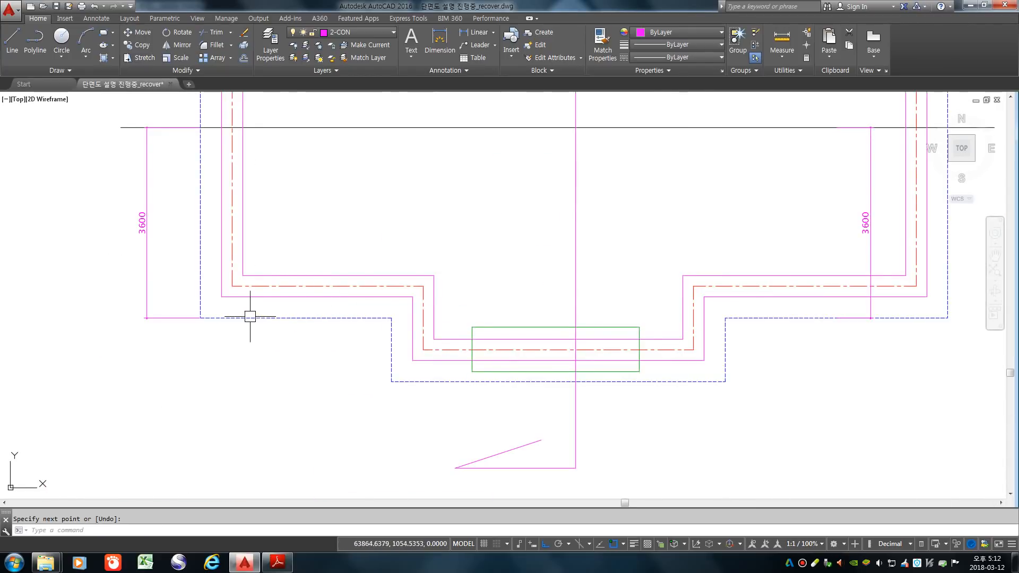
key("Return")
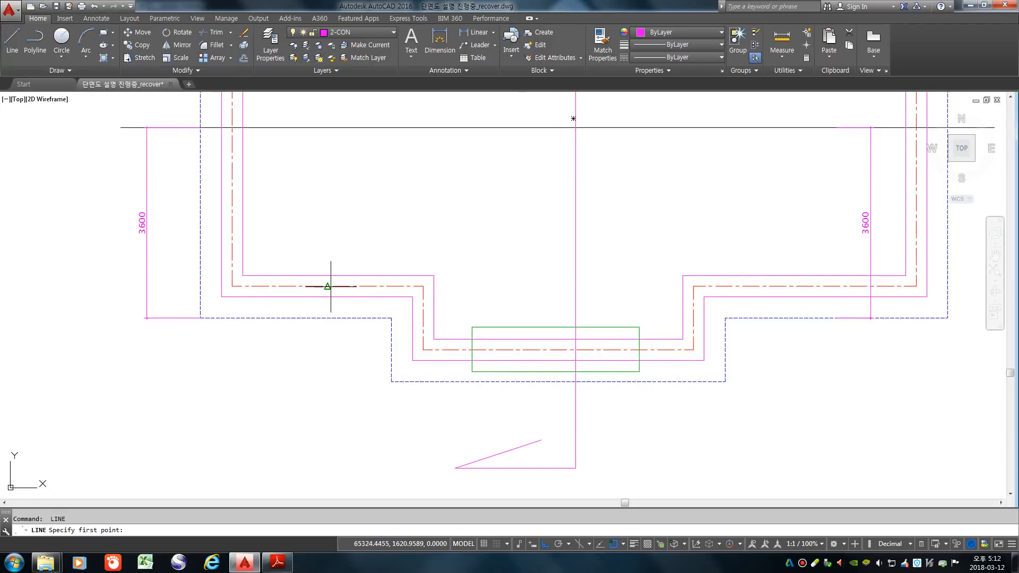
left_click(329, 286)
scroll(329, 286, "down", 8)
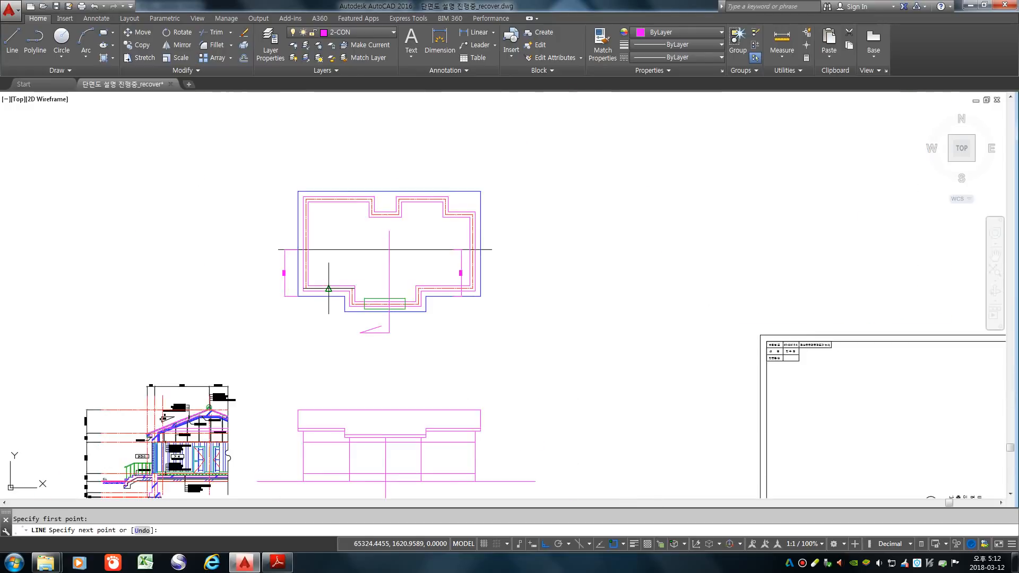
scroll(325, 420, "up", 5)
key("Escape")
- Draw a vertical projection line from the midpoint of the plan's lower-right wall centreline down through the elevation, past the ground line
scroll(297, 428, "down", 5)
scroll(406, 299, "up", 4)
scroll(404, 273, "up", 2)
type("l")
key("Return")
left_click(392, 246)
scroll(392, 249, "down", 4)
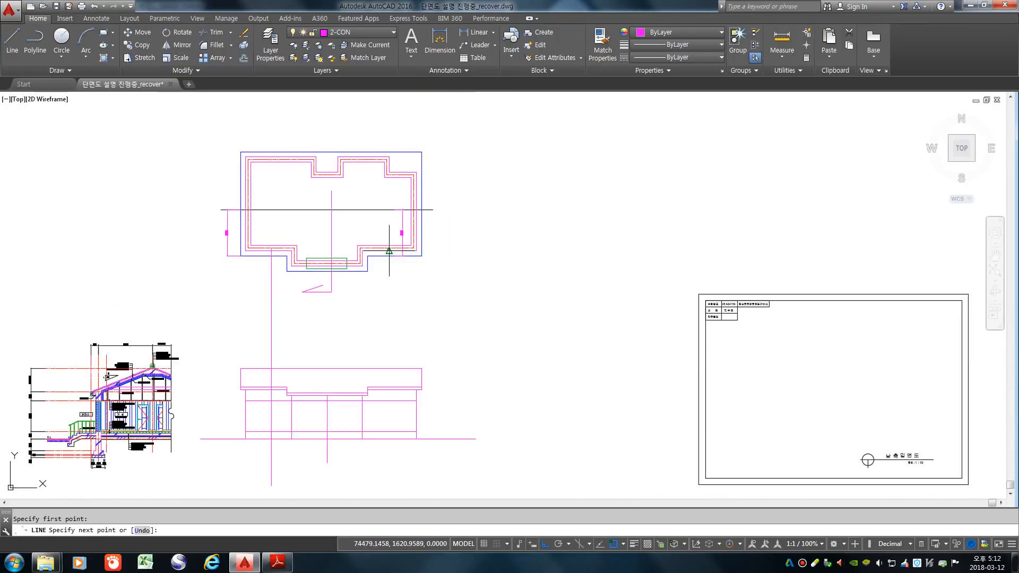
key("Return")
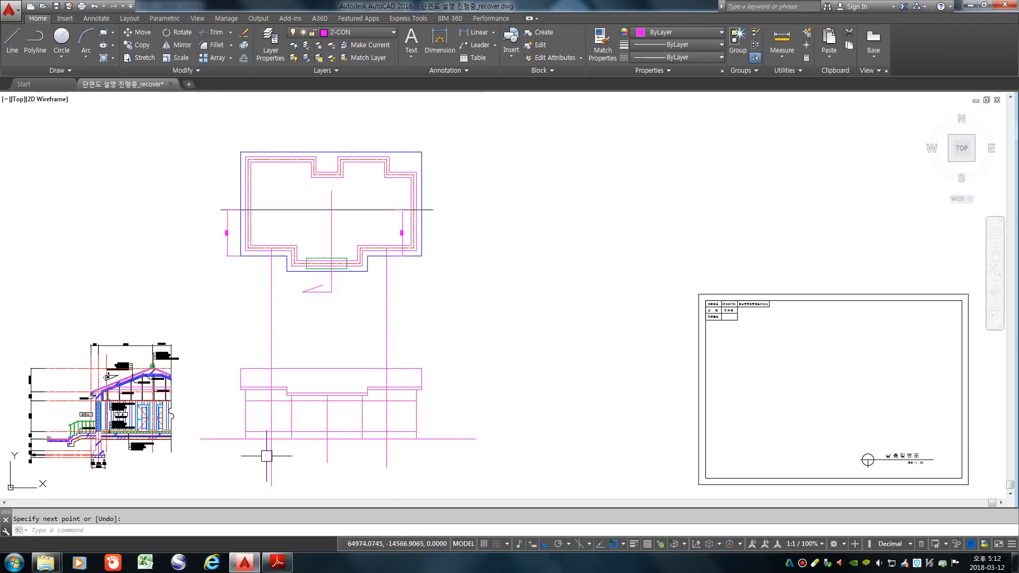
- Draw a 1500 by 1200 window rectangle in the empty space to the left of the elevation
scroll(266, 454, "up", 2)
scroll(288, 407, "up", 4)
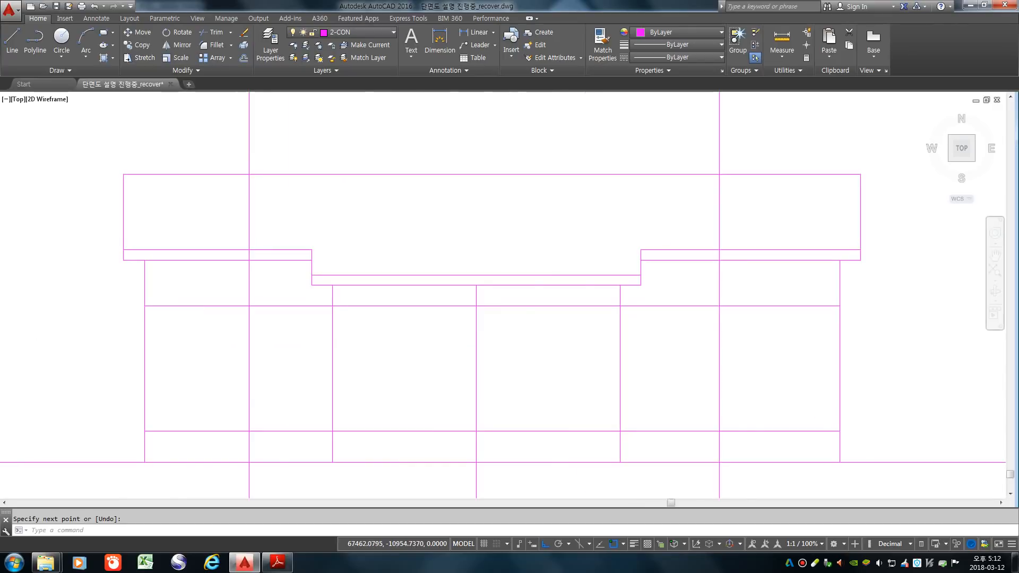
scroll(359, 341, "down", 4)
type("rec")
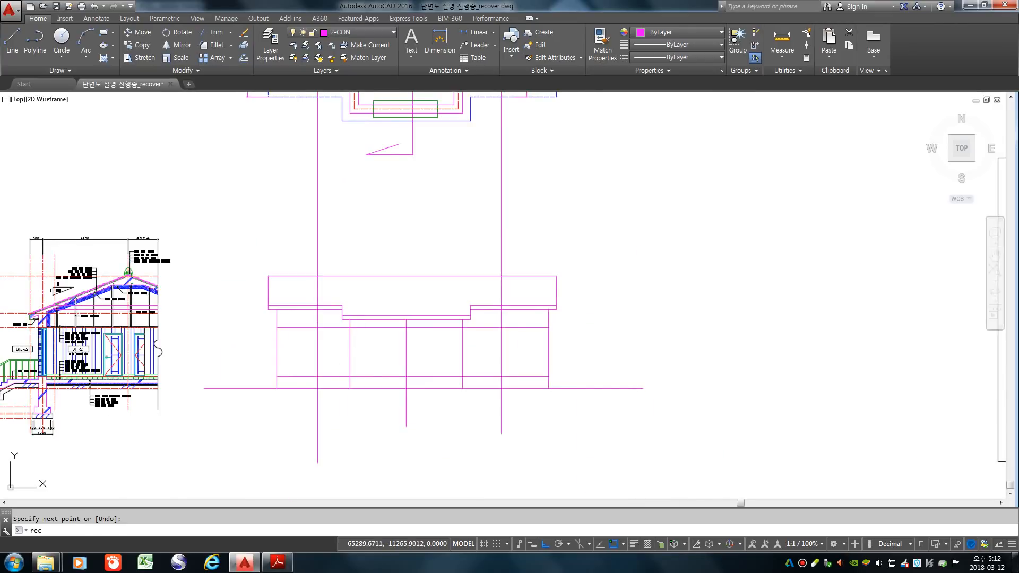
key("Return")
scroll(201, 352, "up", 4)
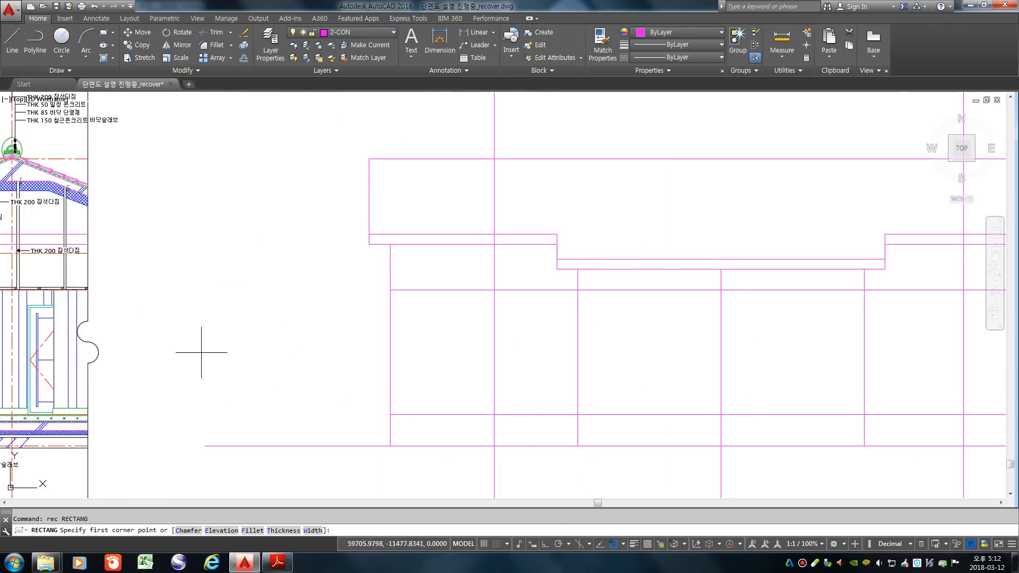
left_click(209, 352)
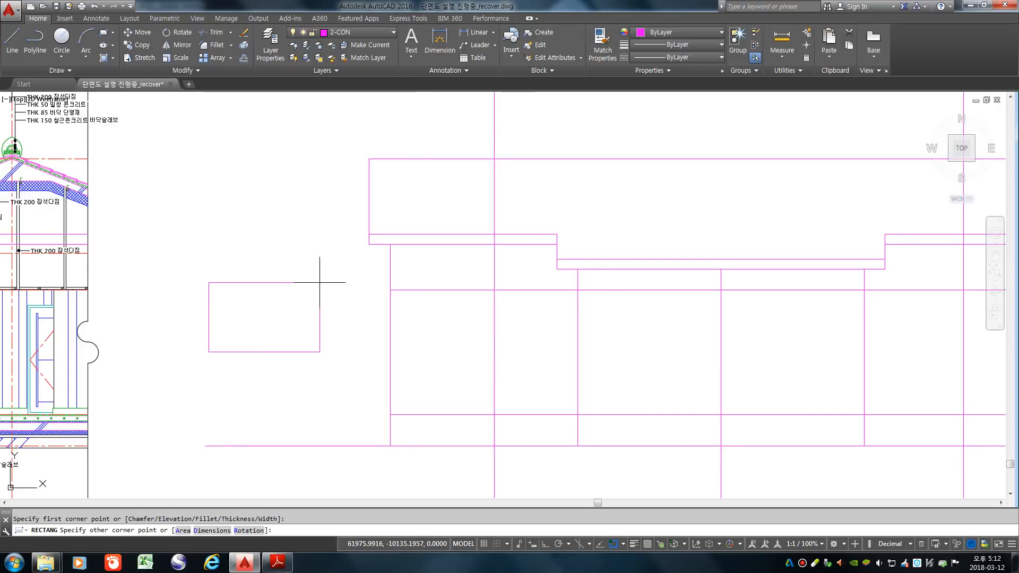
type("@")
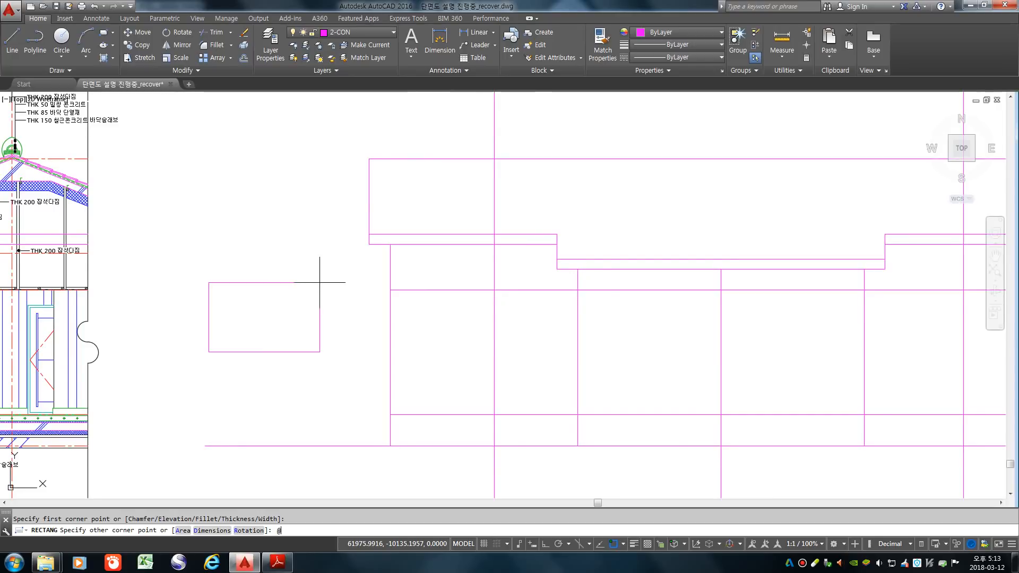
type("1500,1200")
key("Return")
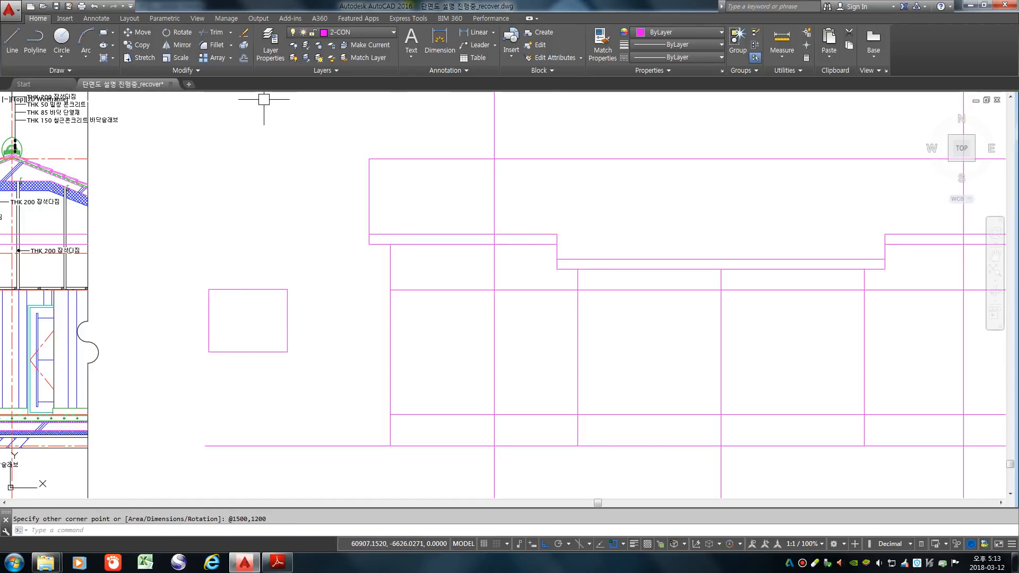
- Make 4-WIN the current layer and set Offset to create its results on the current layer
left_click(370, 32)
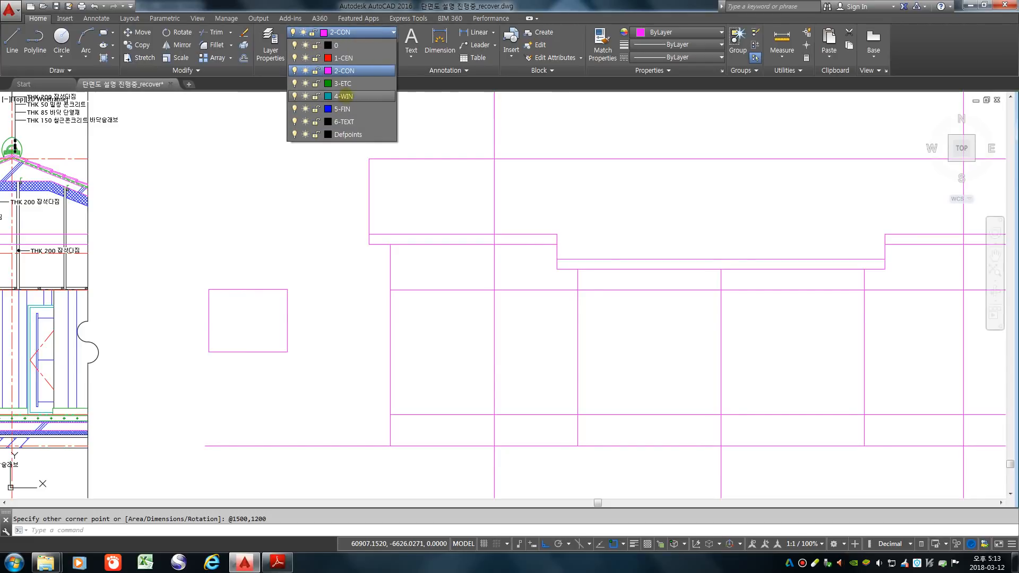
left_click(344, 96)
type("o")
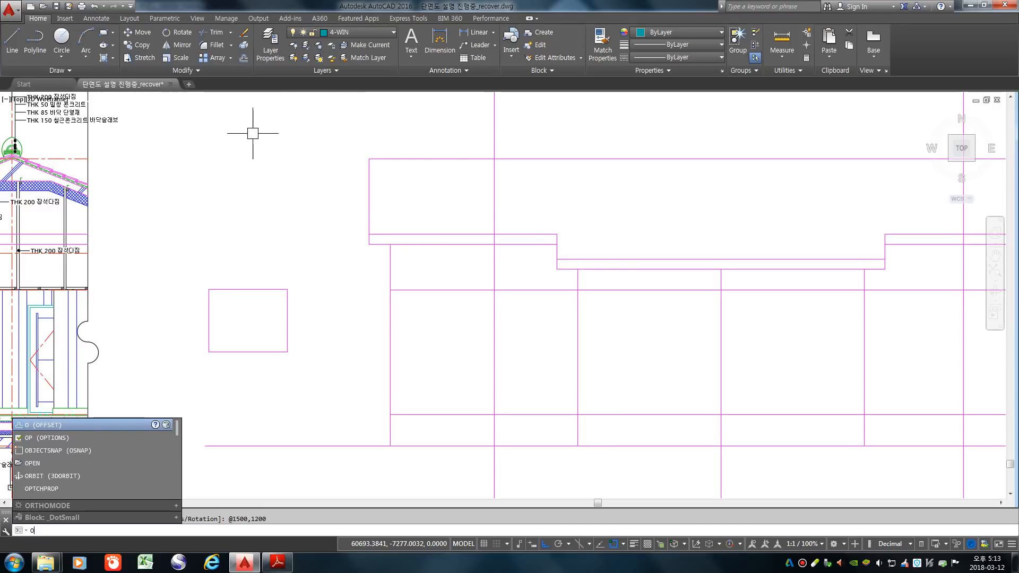
key("Return")
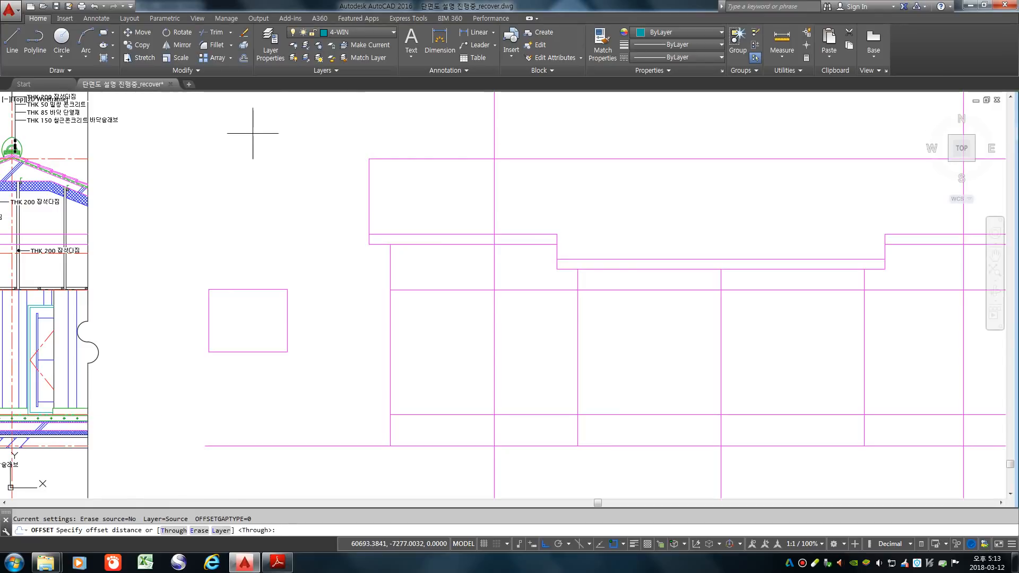
key("Return")
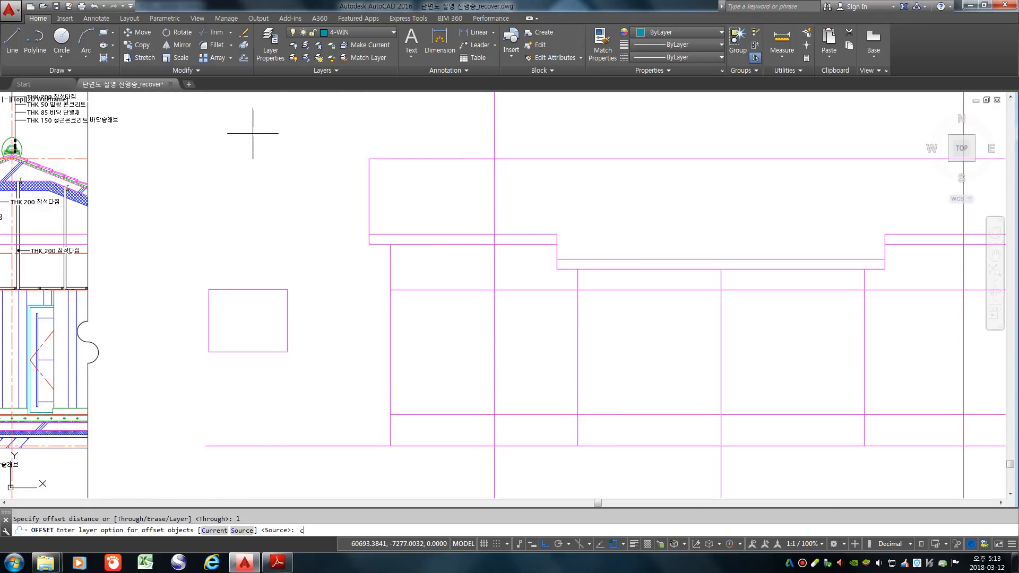
type("c")
key("Return")
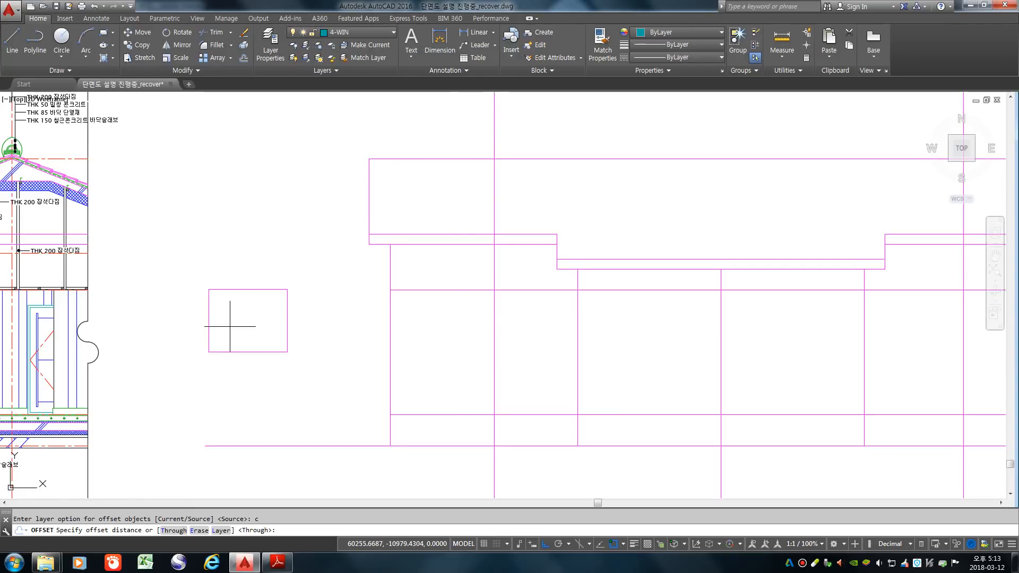
- Offset the window rectangle inward by 30 to form the outer frame on layer 4-WIN
type("3")
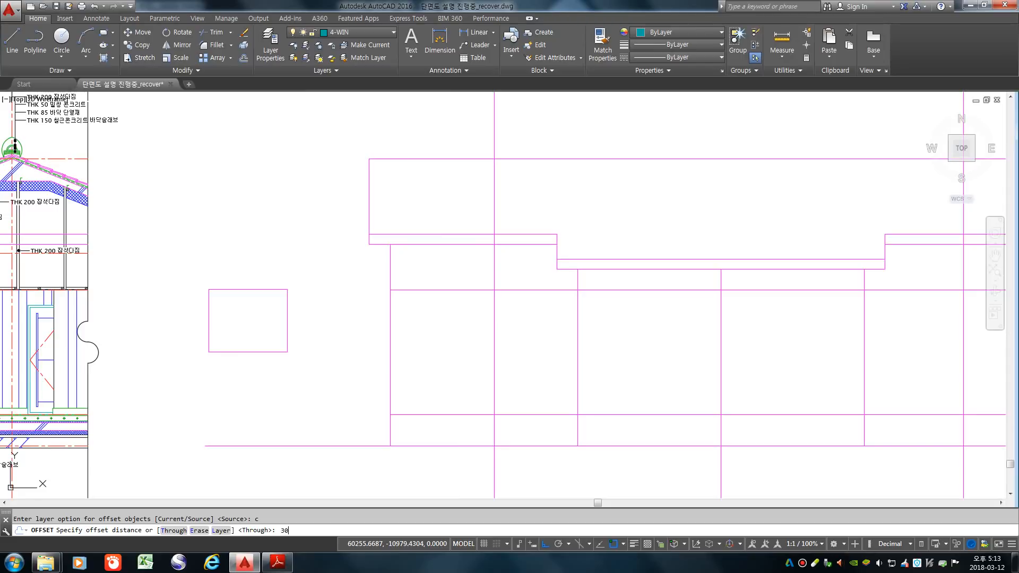
type("0")
key("Return")
scroll(213, 301, "up", 2)
left_click(220, 284)
left_click(244, 335)
key("Return")
- Draw two horizontal guide lines leftward from the top and underside of the outer window's head frame in the section drawing
scroll(419, 321, "down", 5)
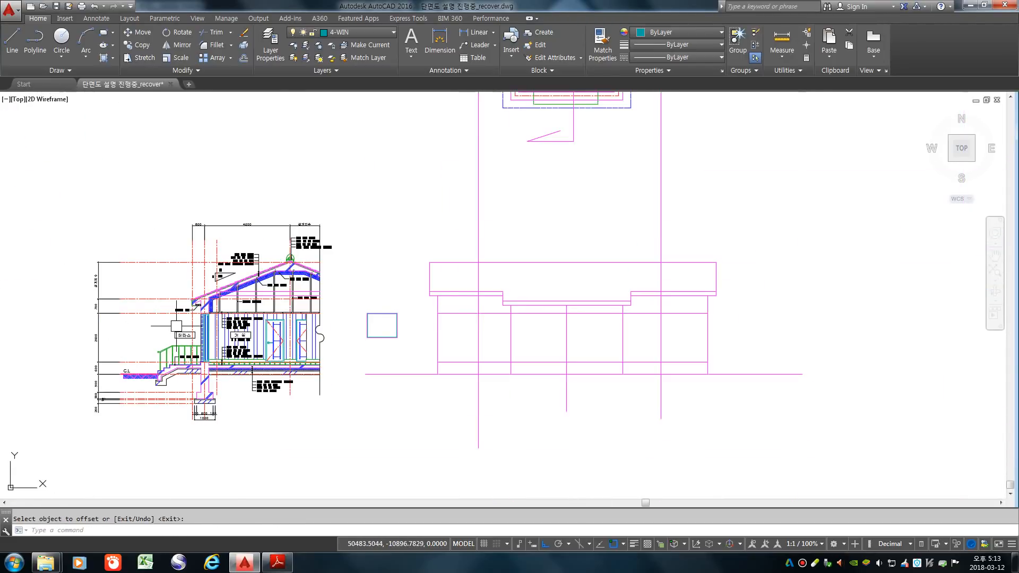
scroll(176, 326, "up", 4)
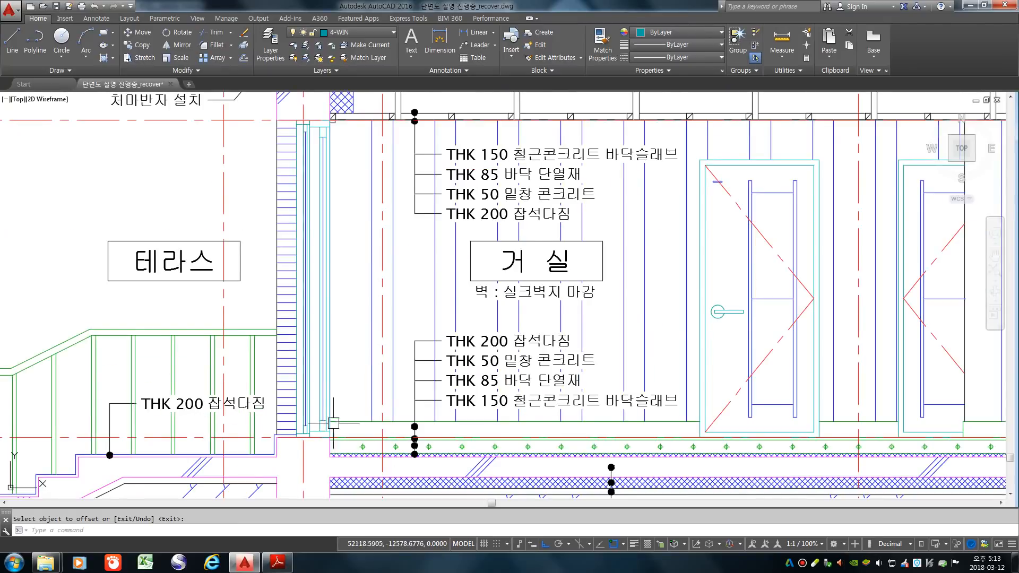
scroll(337, 423, "down", 2)
scroll(350, 329, "up", 6)
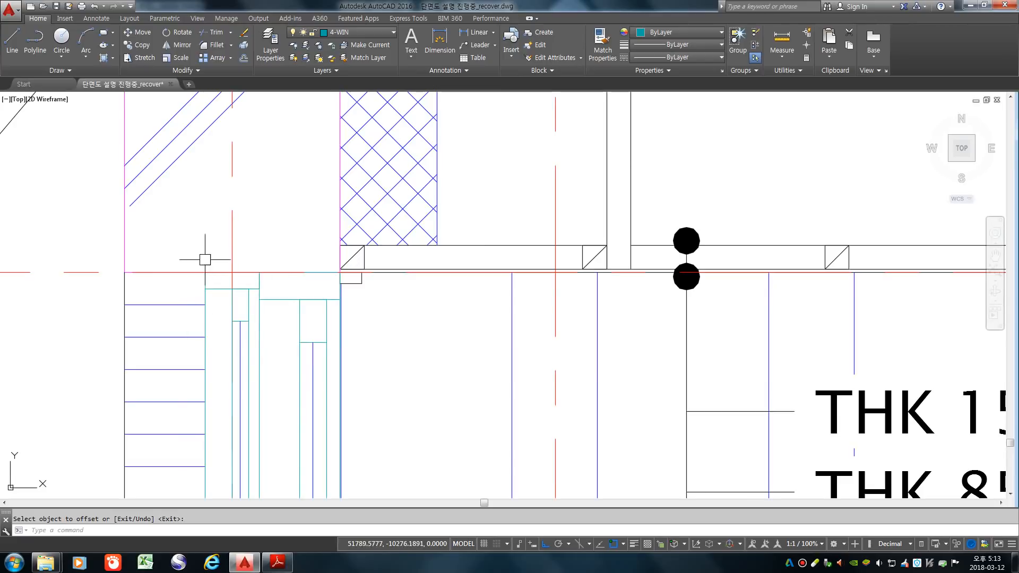
key("Return")
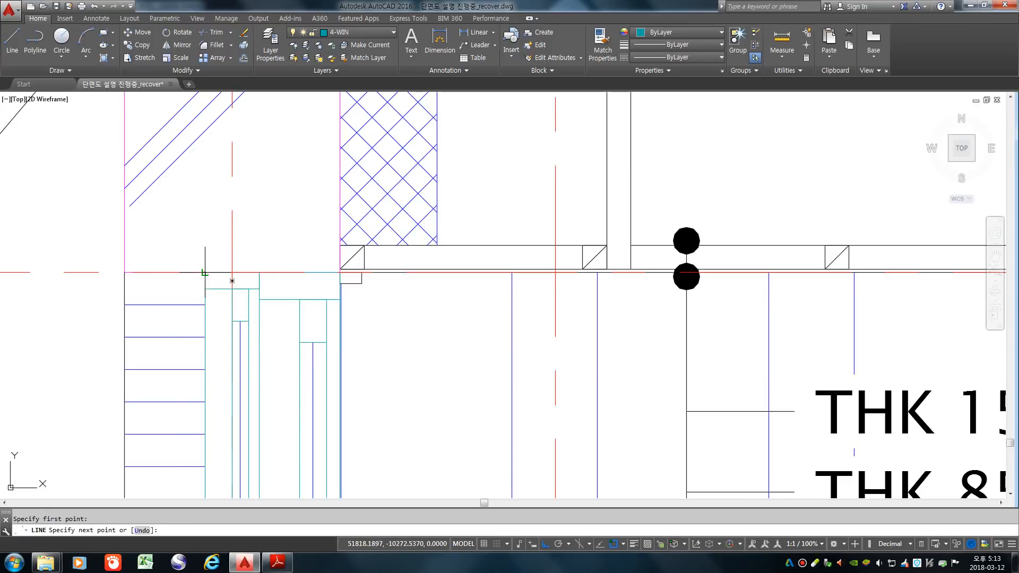
left_click(205, 289)
key("Return")
scroll(191, 273, "up", 4)
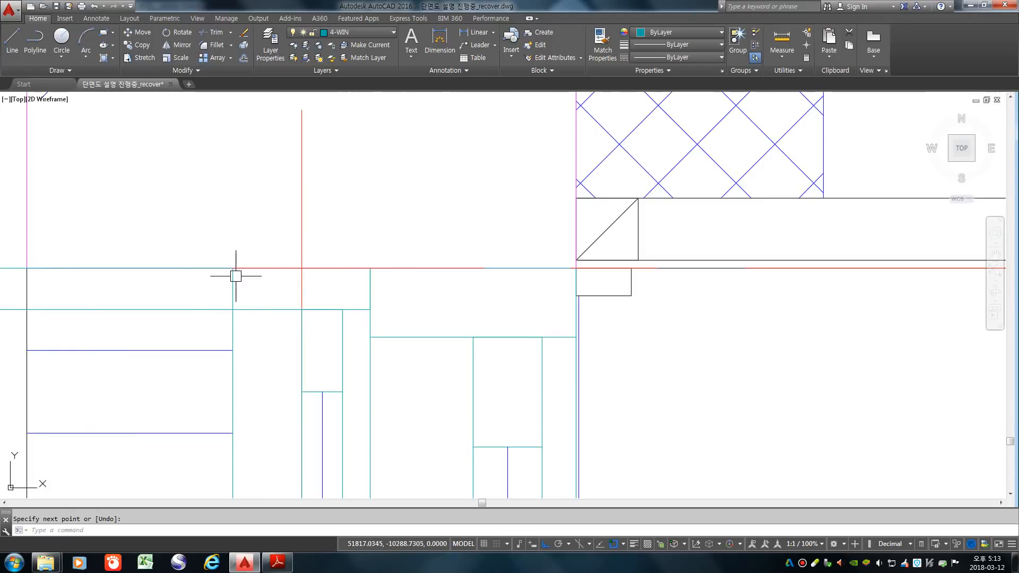
scroll(230, 302, "down", 6)
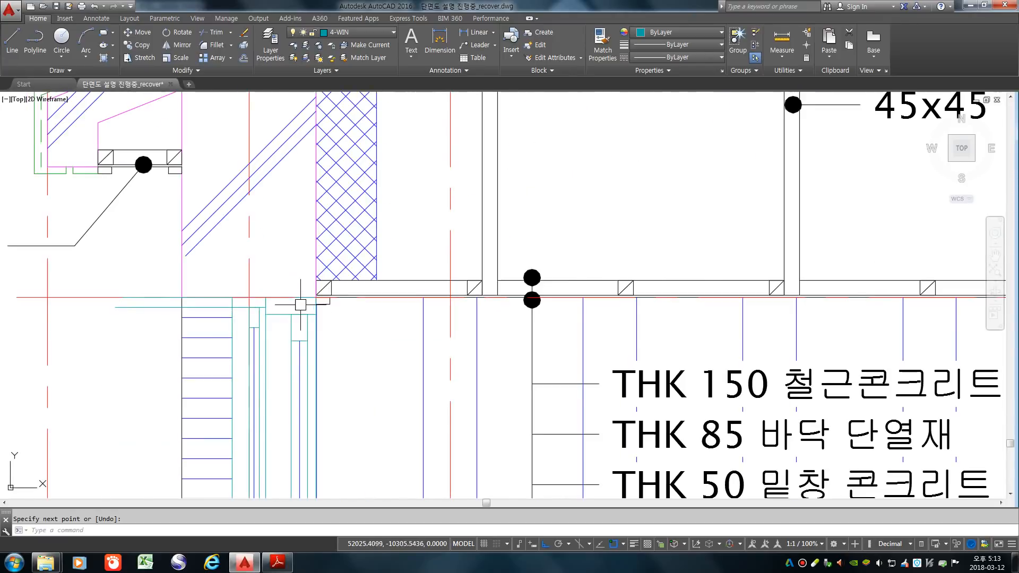
- Erase the two horizontal guide lines drawn from the outer window's head frame in the section
scroll(307, 297, "up", 3)
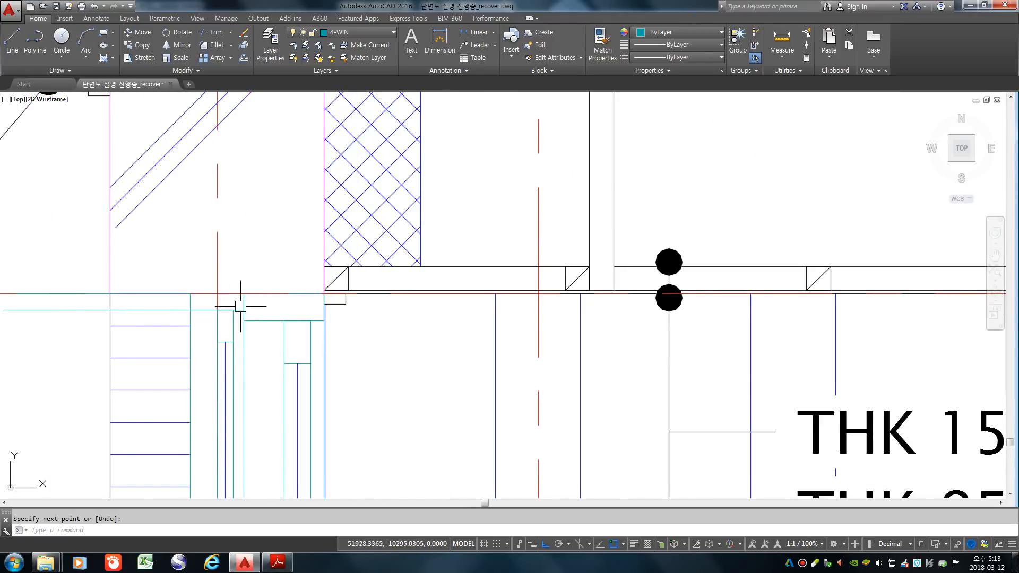
scroll(277, 232, "down", 2)
scroll(277, 233, "down", 2)
type("e")
key("space")
left_click(195, 256)
key("space")
key("space")
left_click(191, 266)
key("space")
scroll(191, 265, "down", 6)
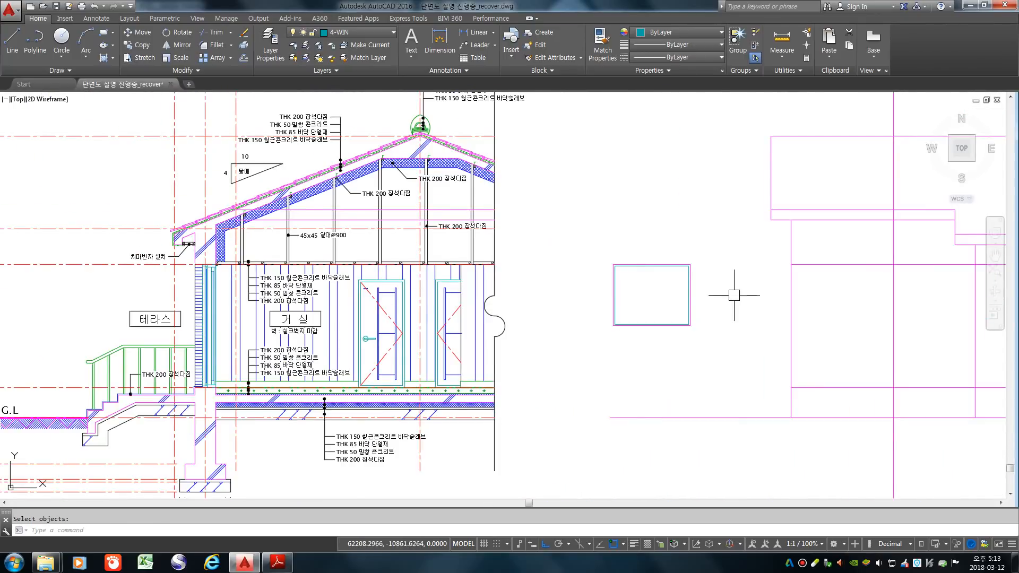
- Offset the window's outer frame rectangle inward by 60 to form the sash frame
scroll(724, 288, "up", 6)
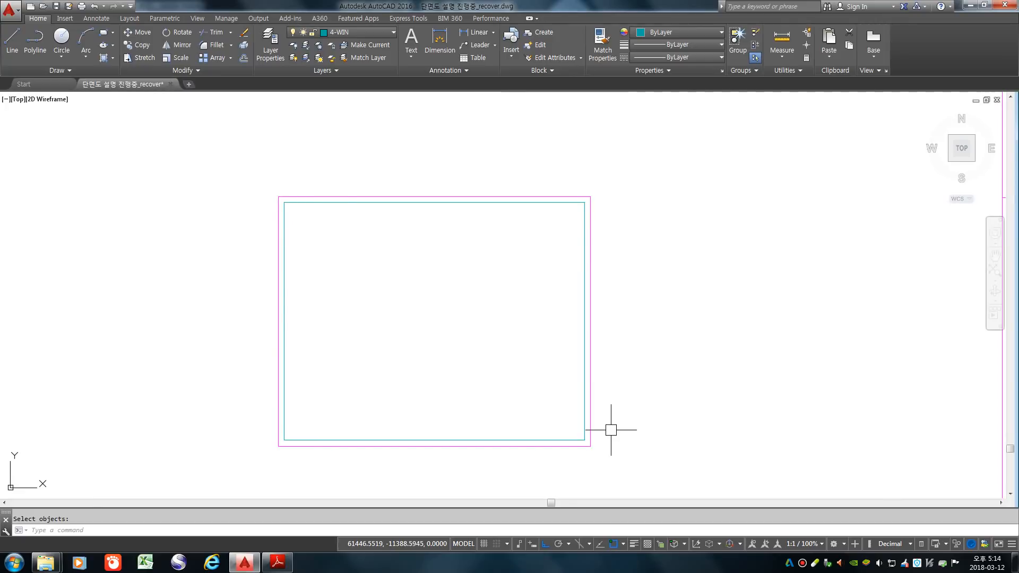
scroll(473, 312, "down", 1)
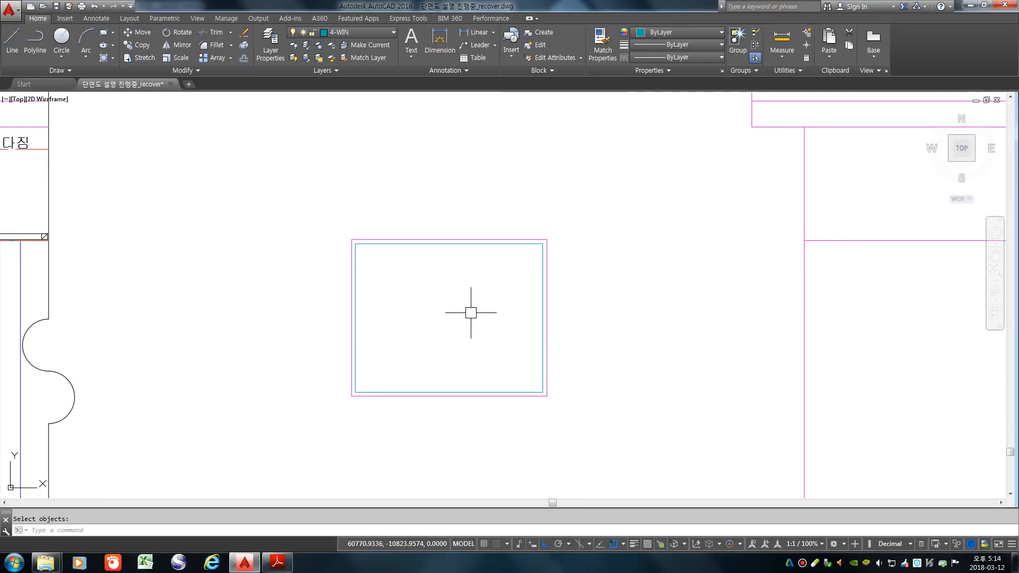
type("o")
key("Return")
type("60")
key("Return")
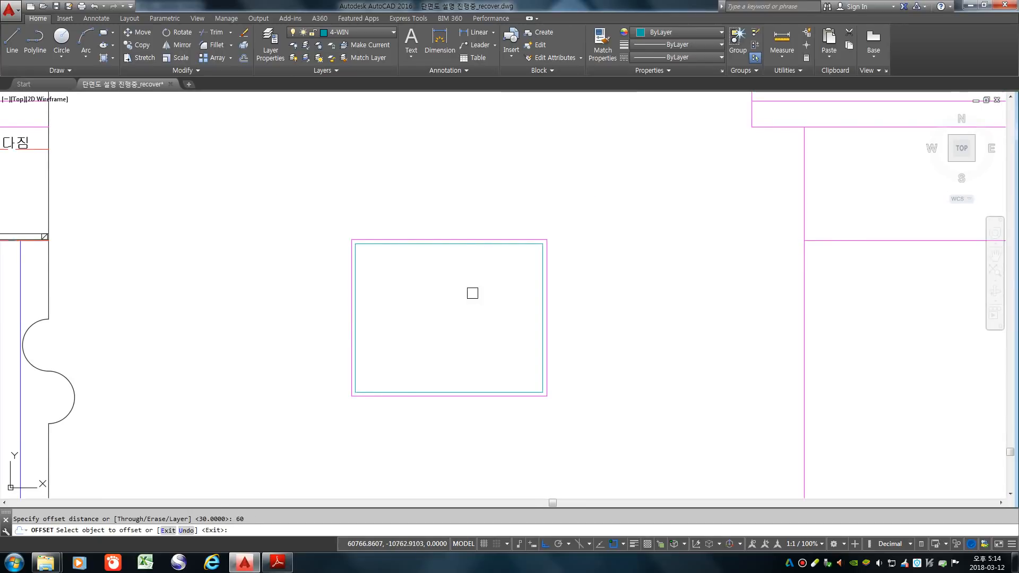
left_click(473, 247)
left_click(476, 308)
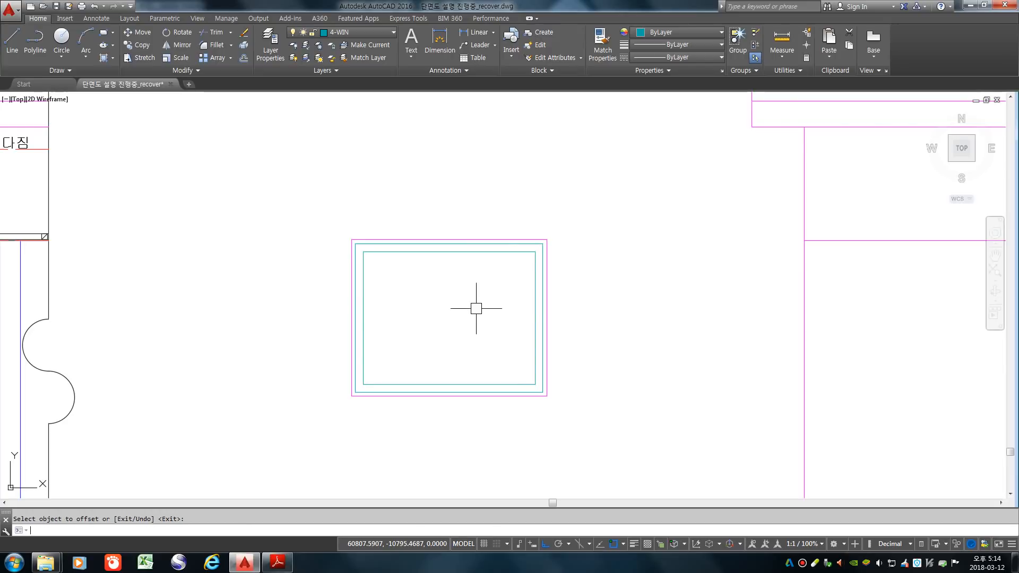
- Check the height of the outer sash's top rail in the section with a temporary linear dimension, without placing it
scroll(488, 272, "down", 3)
scroll(244, 250, "up", 4)
scroll(163, 245, "up", 2)
scroll(163, 244, "up", 6)
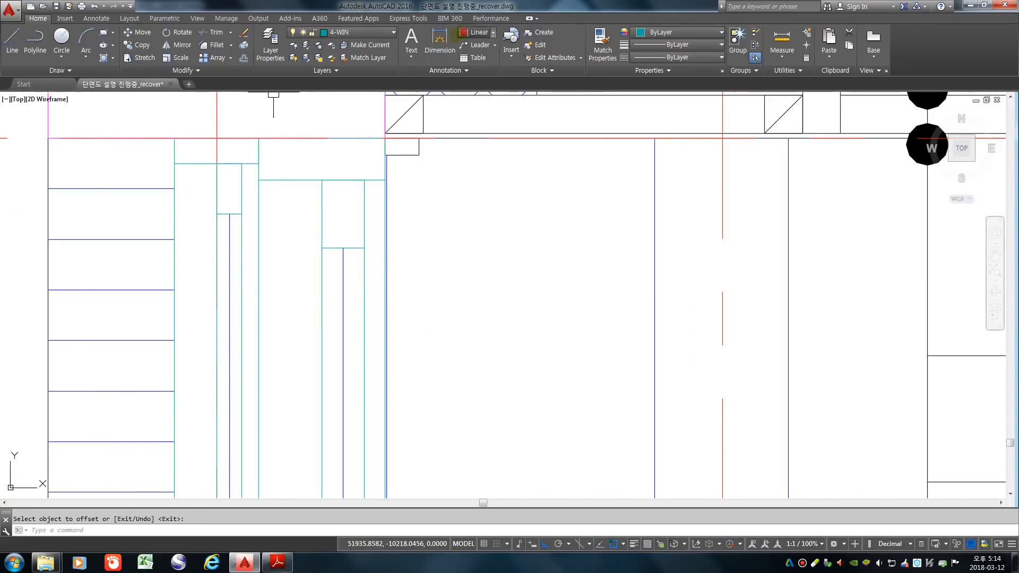
left_click(476, 32)
left_click(216, 164)
left_click(217, 212)
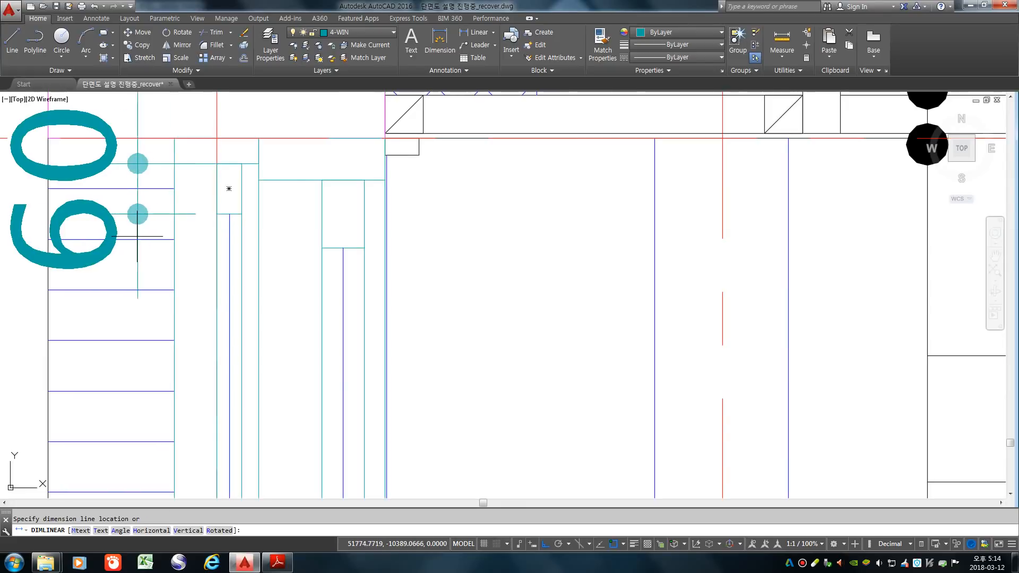
scroll(141, 238, "down", 4)
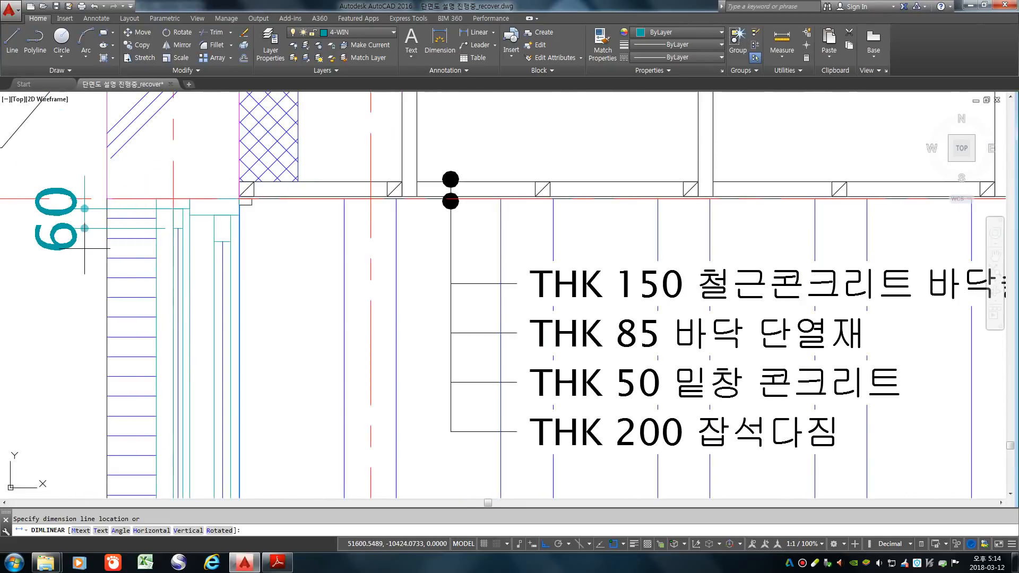
key("Escape")
scroll(138, 233, "down", 6)
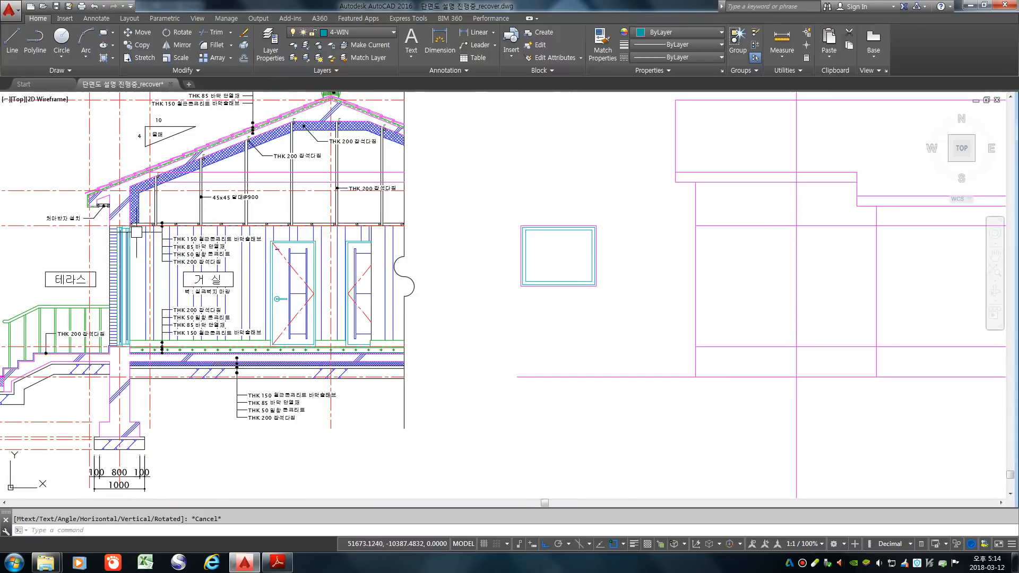
- Draw a vertical line through the middle of the window, from the top to the bottom midpoint of the outer frame rectangle
scroll(566, 255, "up", 6)
scroll(566, 255, "up", 2)
scroll(485, 288, "down", 2)
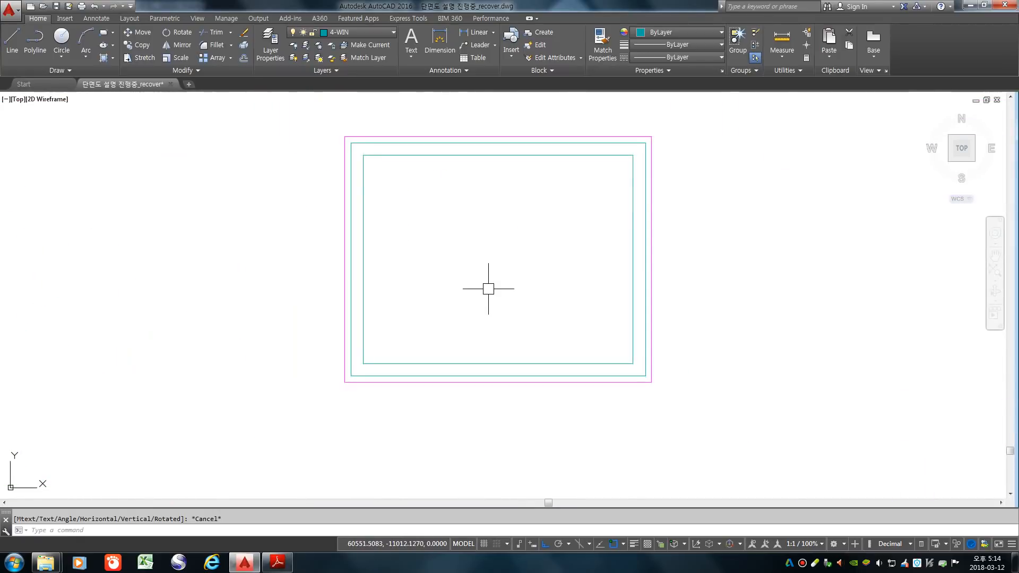
type("l")
key("Return")
left_click(497, 143)
left_click(498, 376)
key("Return")
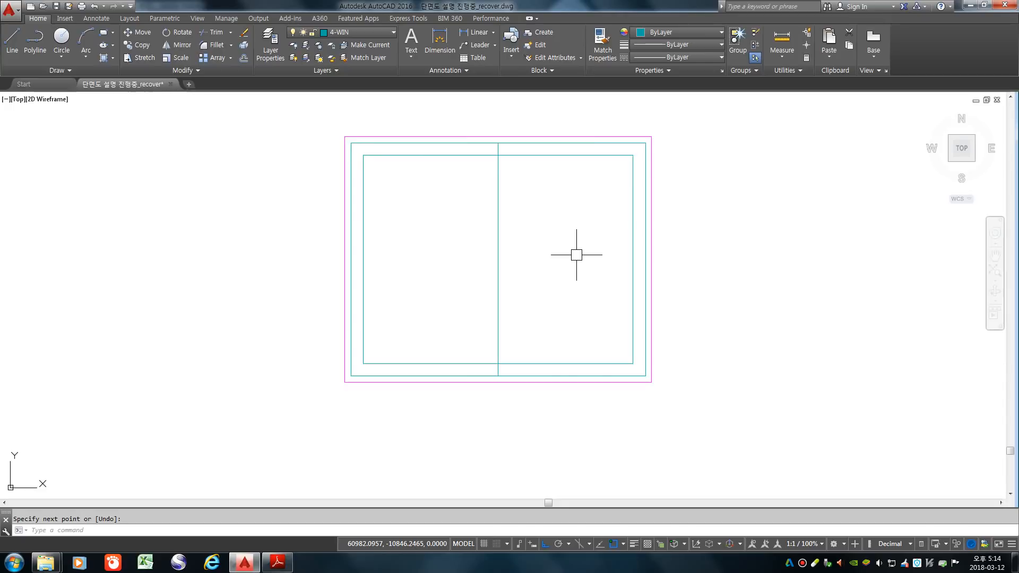
- Offset the window's vertical centre line by 30 to both sides
type("o")
key("Return")
key("Return")
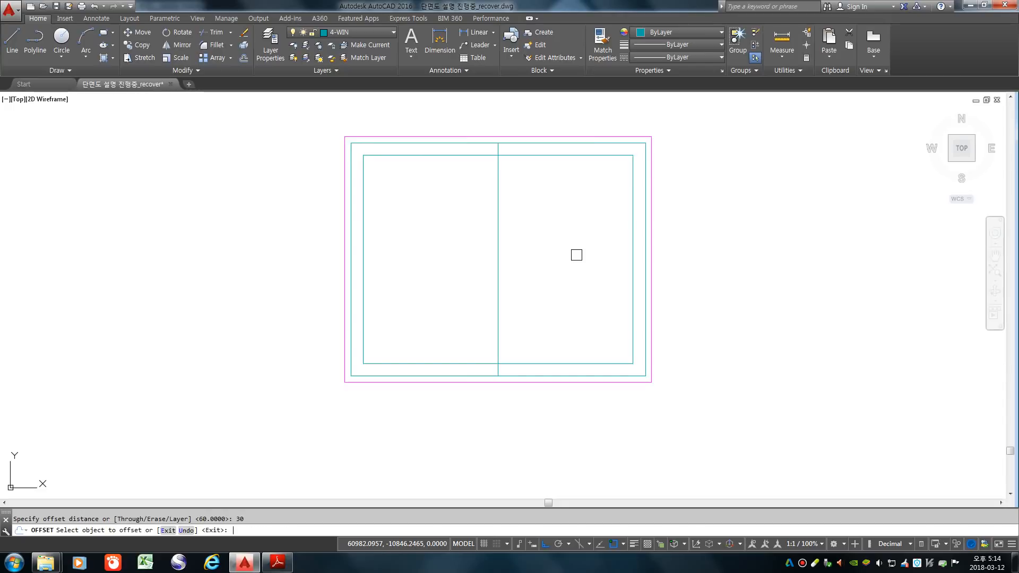
left_click(499, 211)
left_click(453, 232)
left_click(497, 265)
left_click(621, 265)
key("Return")
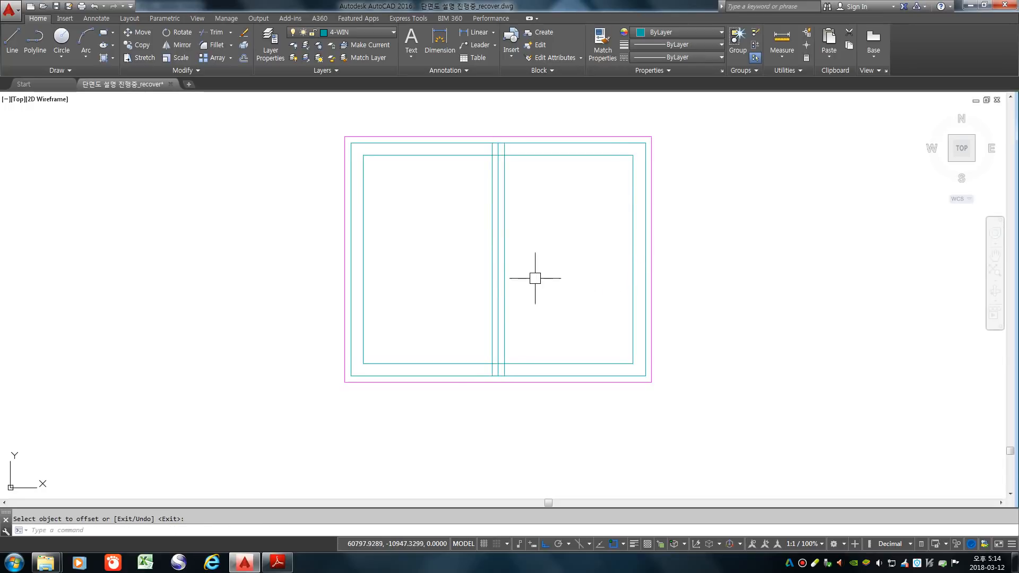
- Erase the original centre line between the two offset lines of the window
scroll(488, 259, "up", 4)
type("e")
key("Return")
left_click(488, 258)
key("Return")
scroll(485, 281, "down", 4)
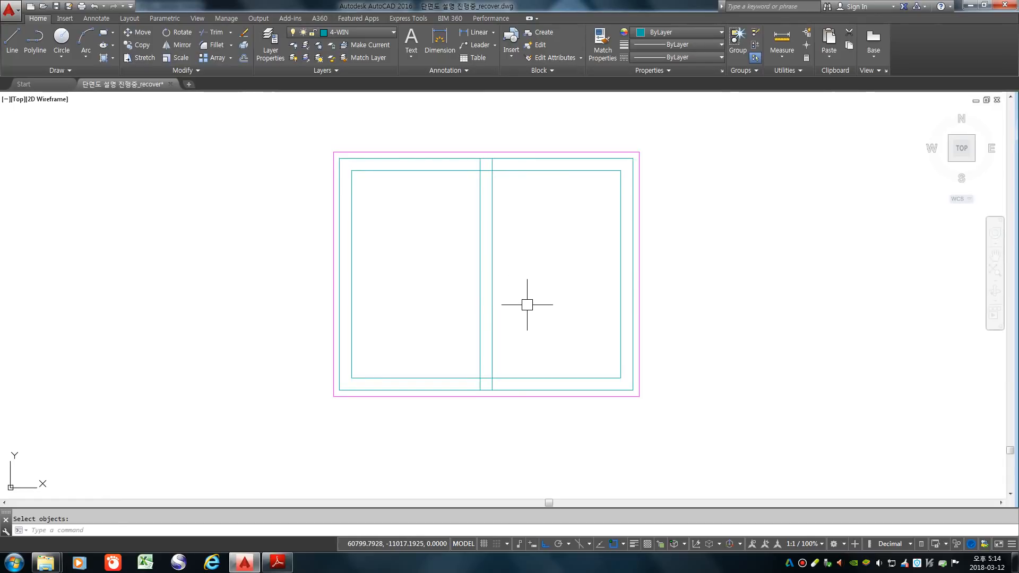
- Trim the left middle line's ends beyond the sash rectangle and the rectangle's pieces between the two middle lines
scroll(527, 307, "down", 10)
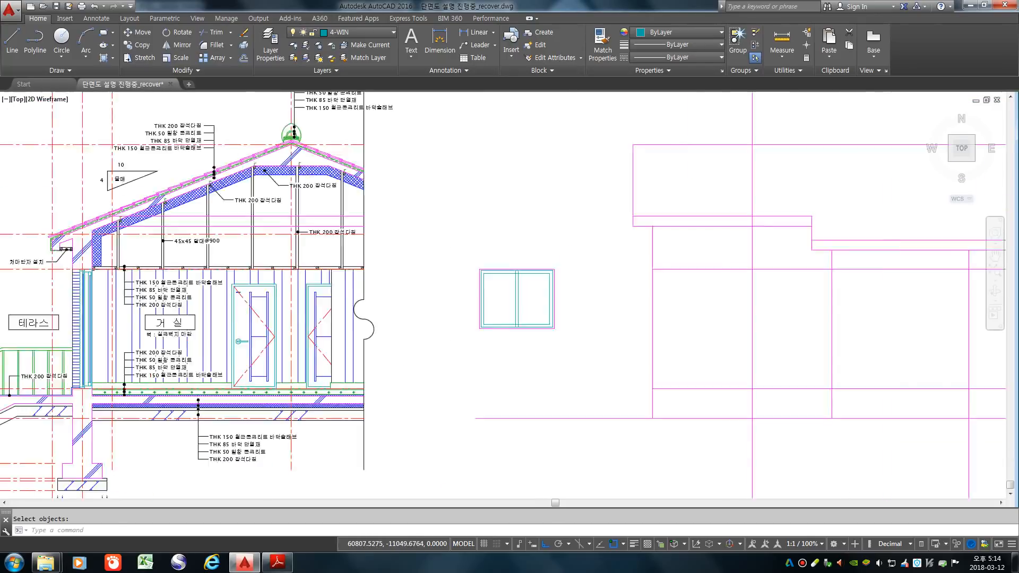
scroll(527, 307, "up", 6)
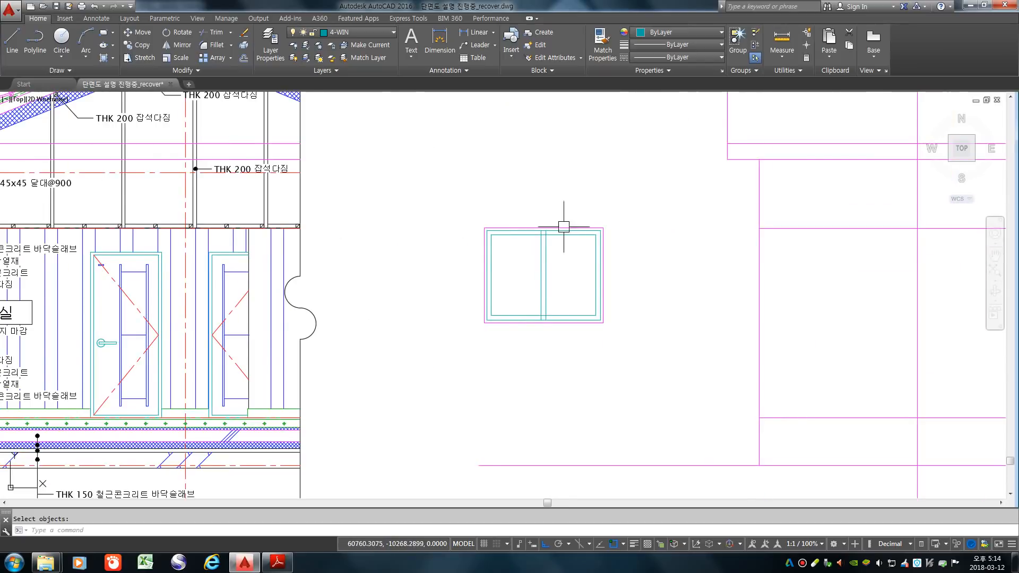
type("tr")
key("Return")
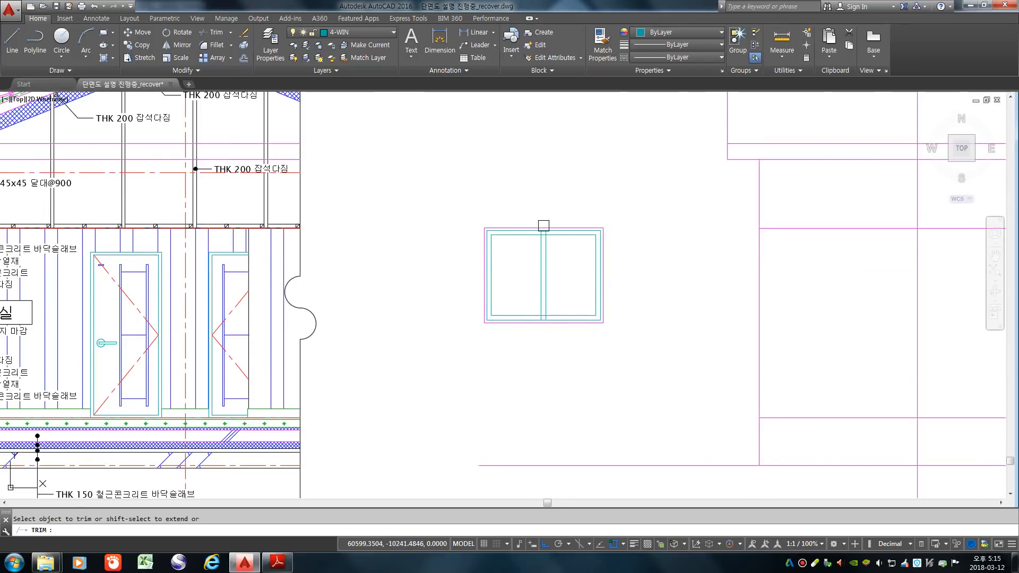
key("Return")
scroll(547, 232, "up", 8)
scroll(538, 266, "down", 6)
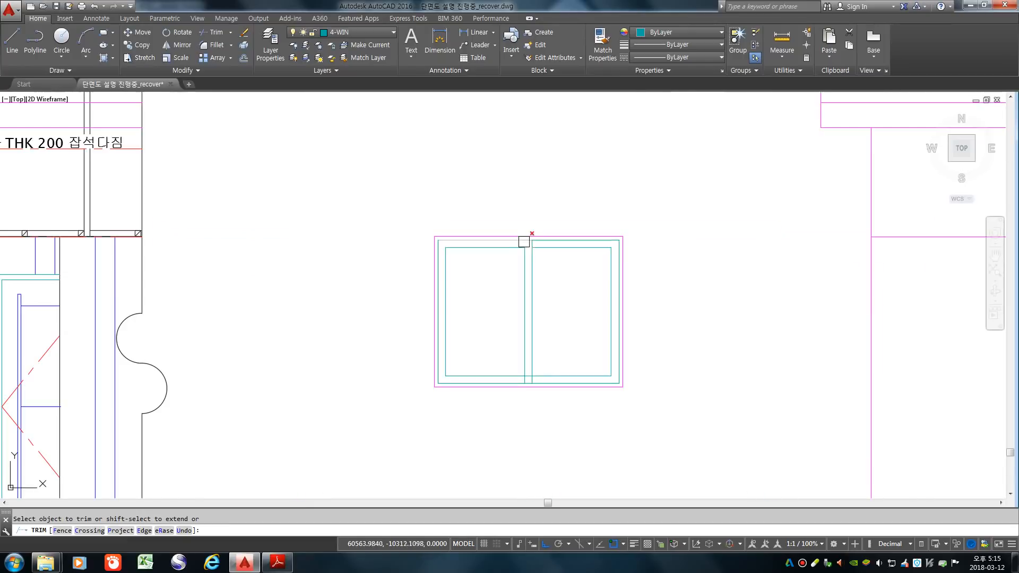
scroll(532, 361, "up", 4)
left_click(526, 370)
scroll(533, 374, "down", 5)
key("Return")
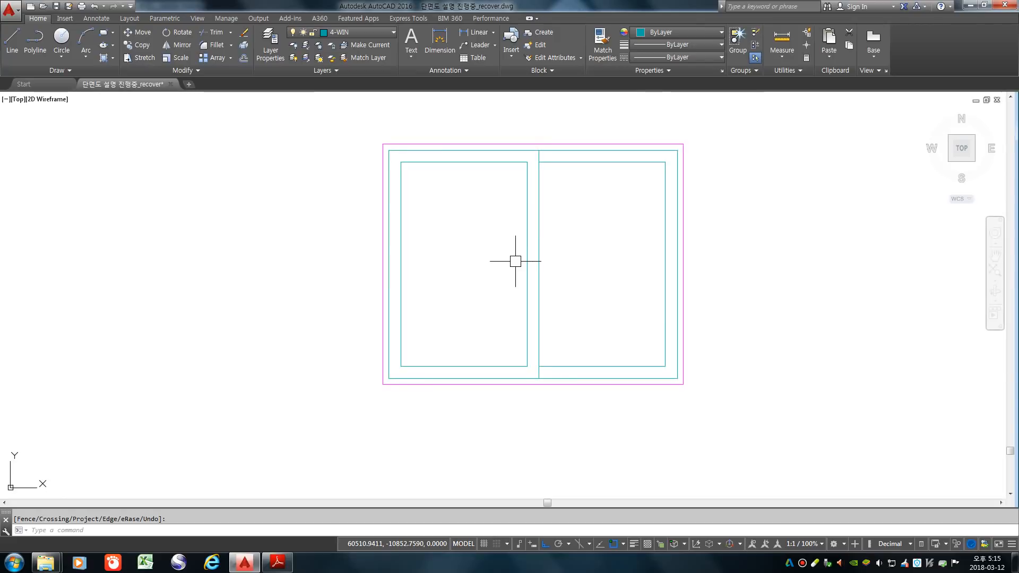
- Move the whole window by its top midpoint to where the elevation's vertical guide line crosses the window head line
scroll(503, 267, "down", 4)
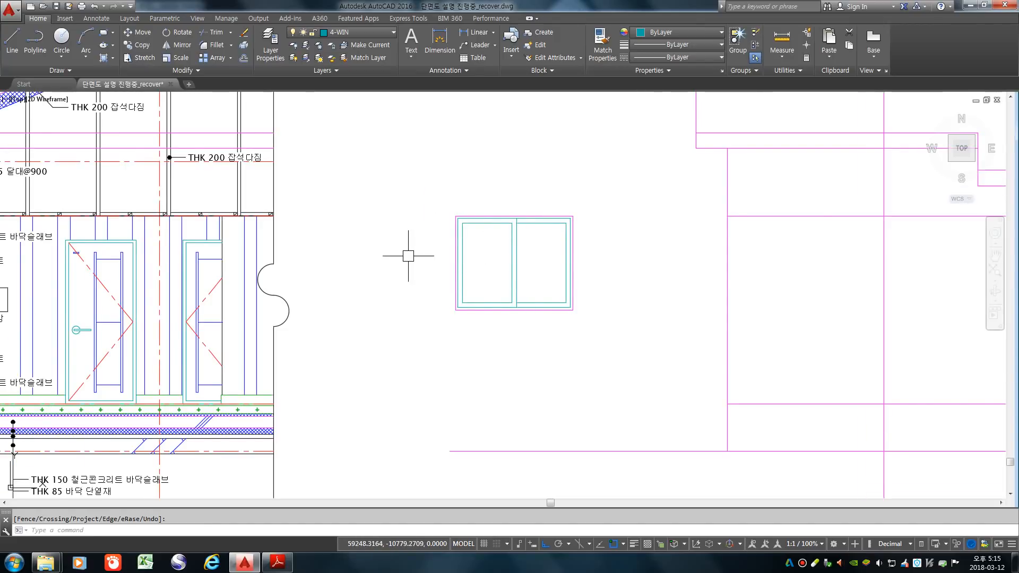
scroll(403, 255, "down", 6)
scroll(466, 264, "up", 4)
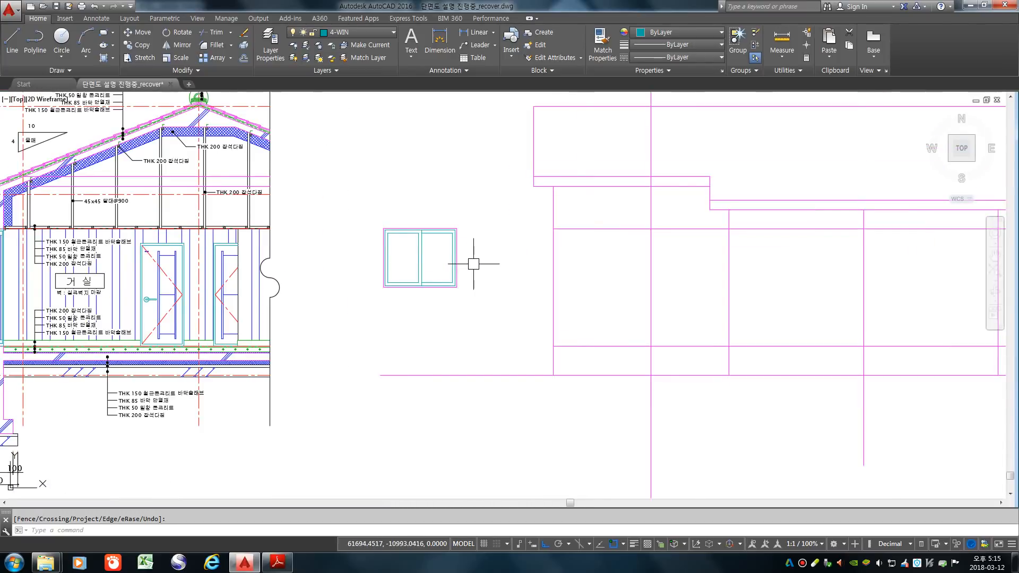
type("m")
key("space")
left_click(369, 203)
left_click(490, 303)
key("space")
scroll(438, 228, "up", 5)
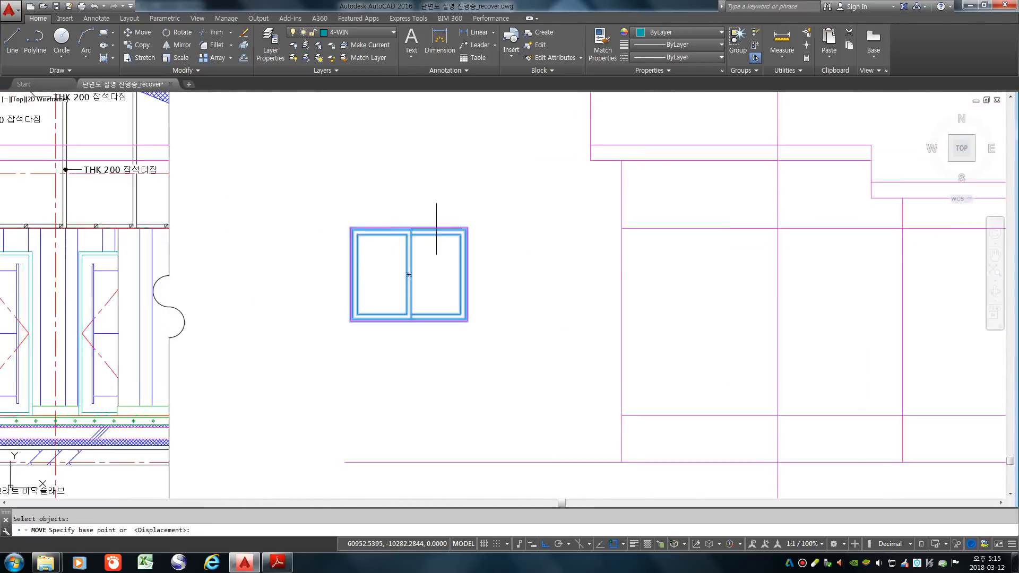
left_click(390, 227)
scroll(371, 227, "down", 3)
scroll(610, 209, "up", 3)
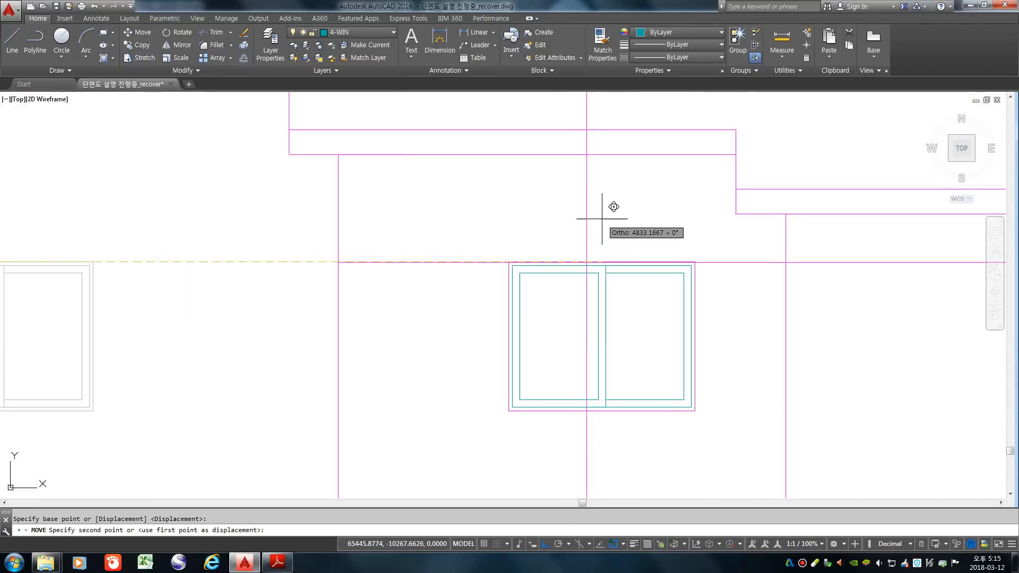
left_click(587, 257)
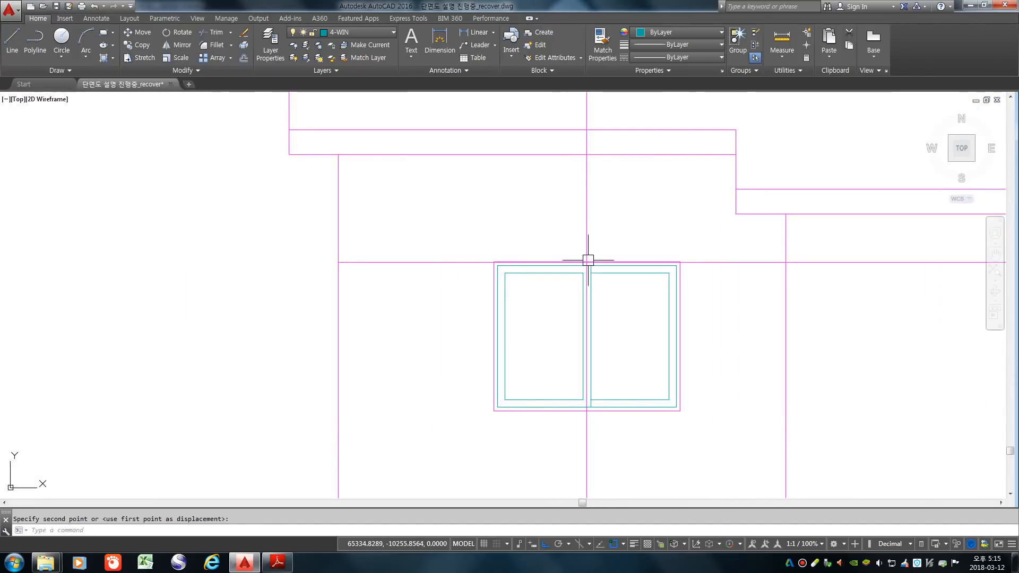
- Erase the vertical guide line running through the placed window
scroll(393, 198, "down", 4)
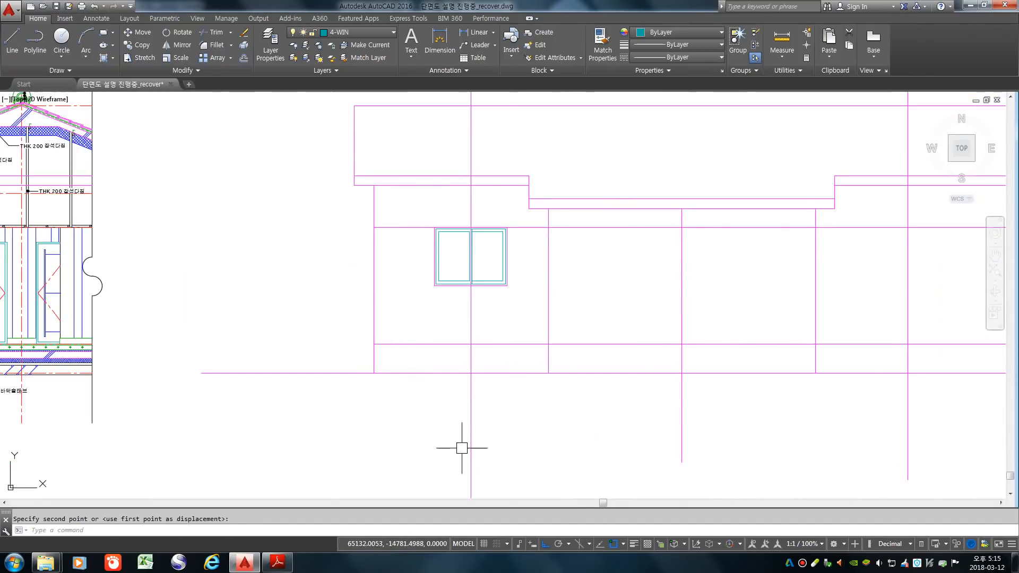
type("e")
key("Return")
left_click(471, 428)
key("Return")
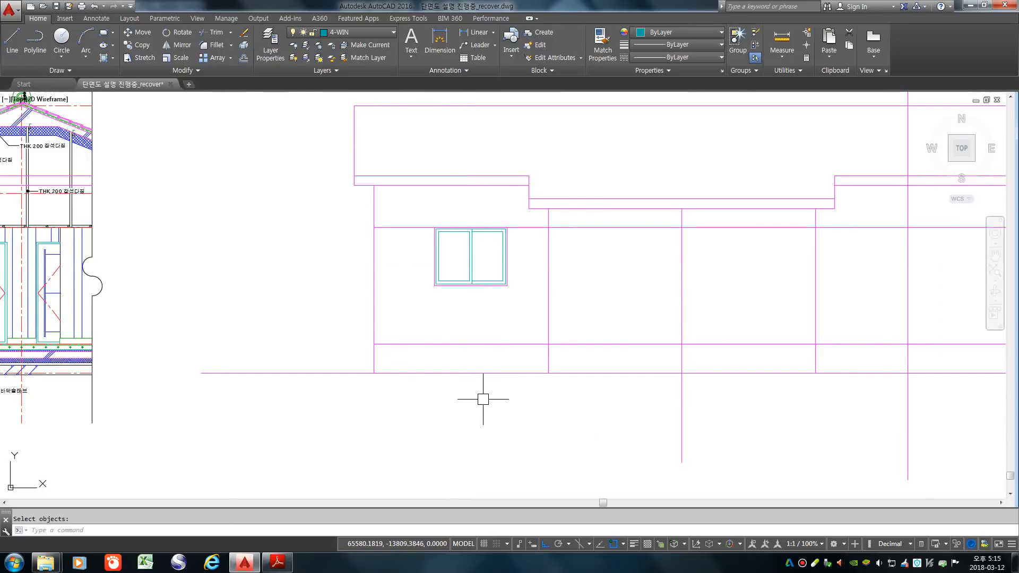
- Explode the placed window's opening and frame rectangles into separate lines
scroll(472, 279, "up", 5)
type("x")
key("Return")
left_click(494, 312)
left_click(459, 278)
key("Return")
key("Return")
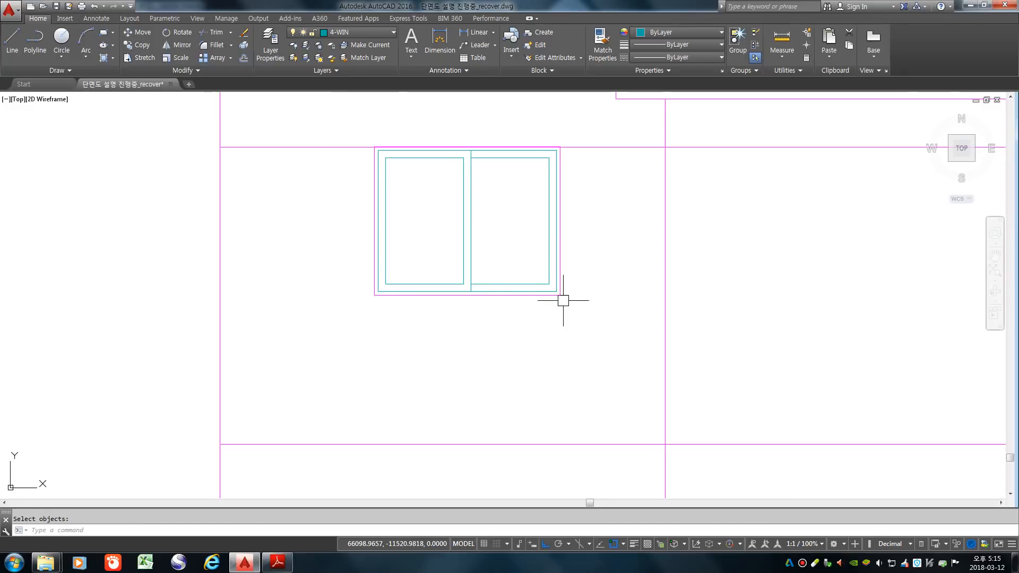
- Make 3-ETC the current layer
left_click(360, 28)
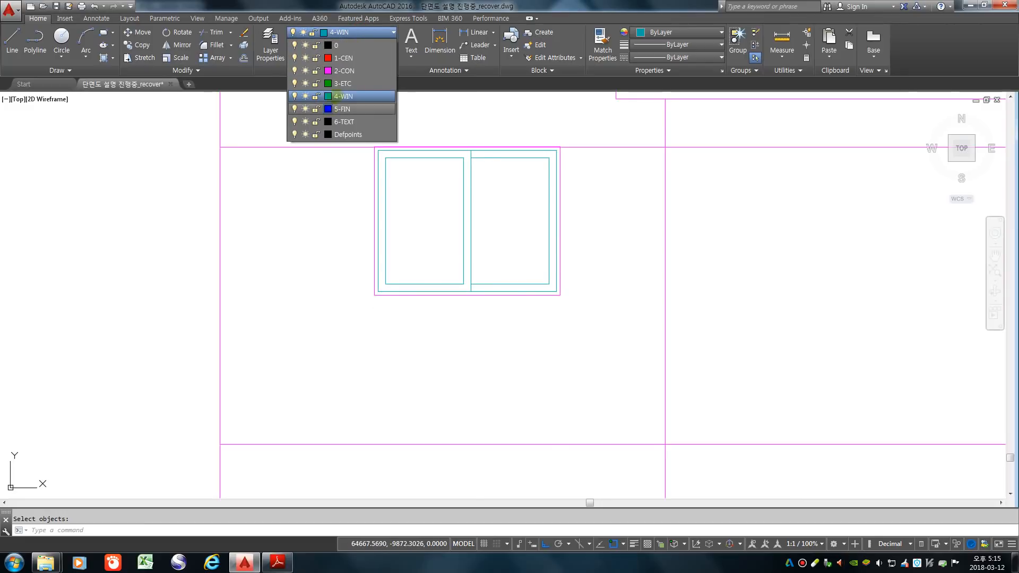
left_click(342, 81)
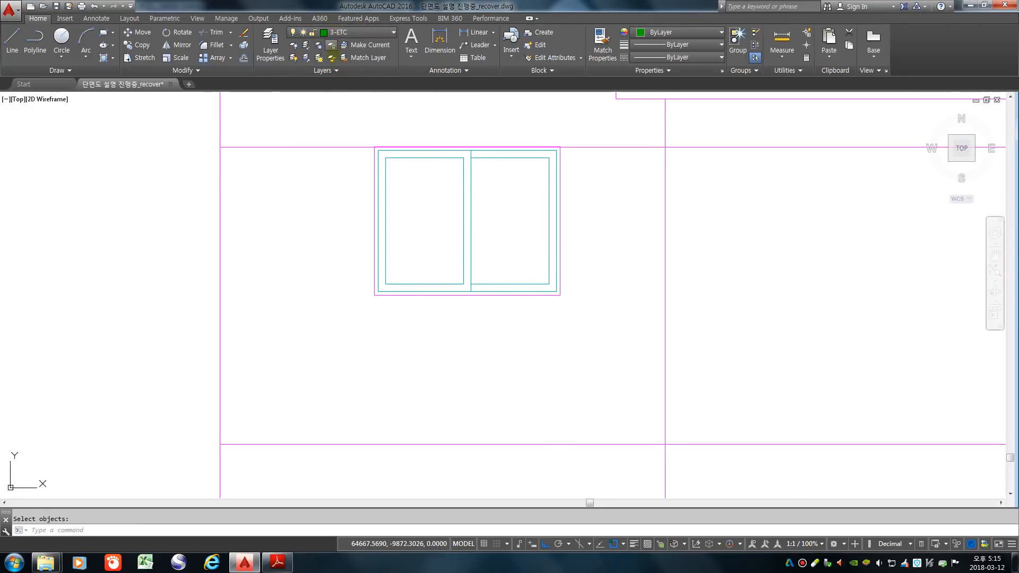
scroll(474, 325, "up", 2)
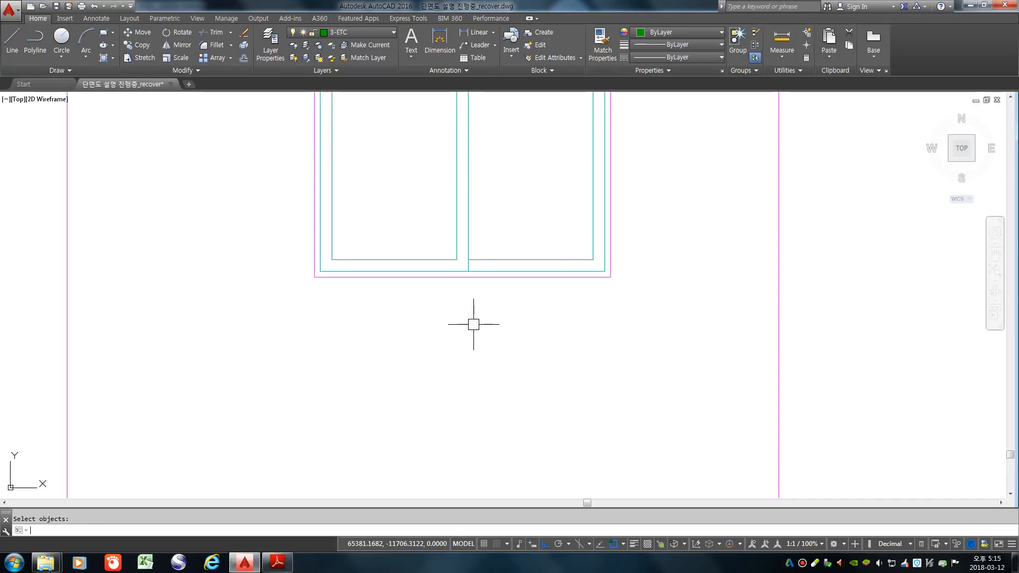
key("Return")
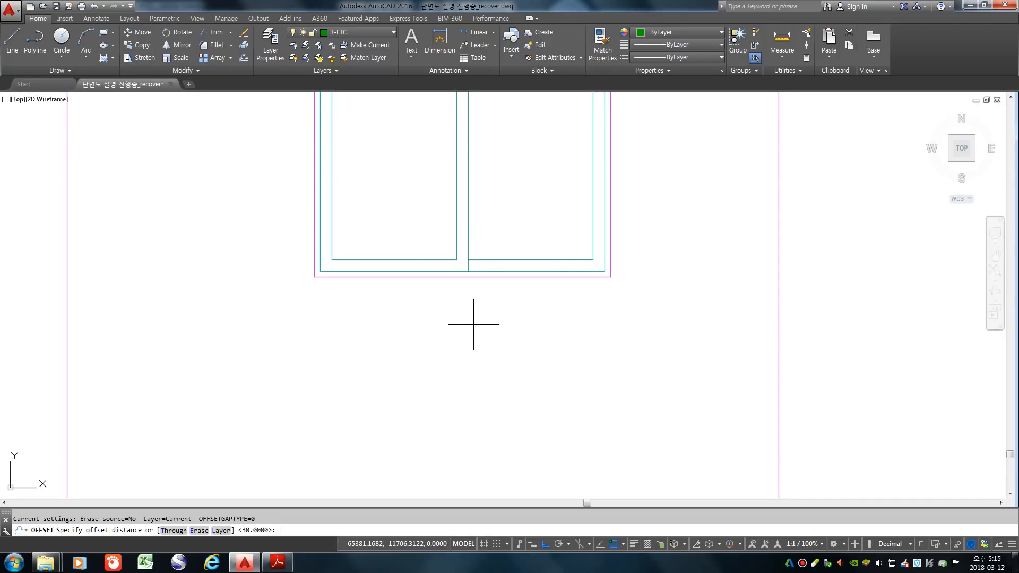
key("Escape")
scroll(480, 336, "down", 6)
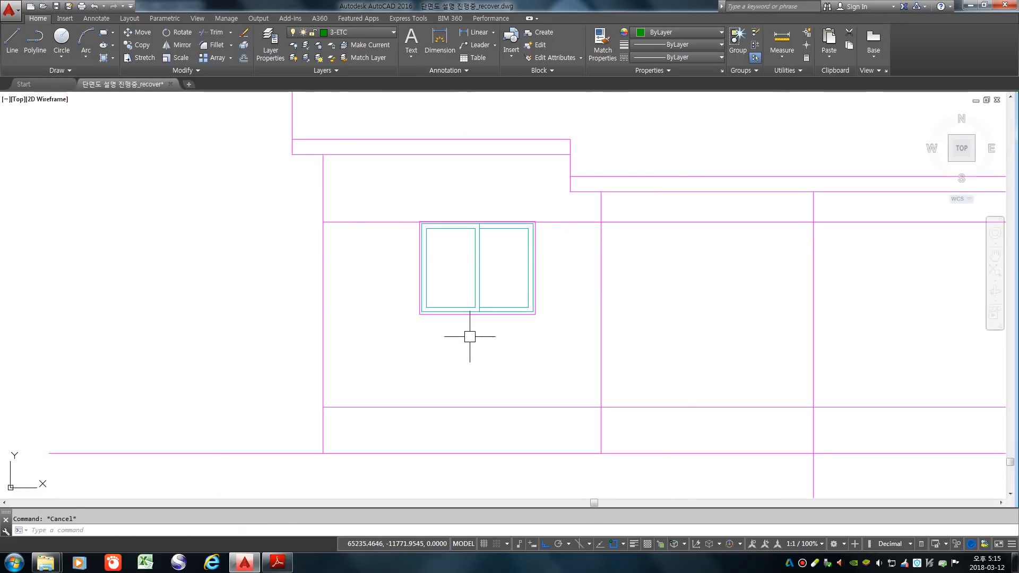
type("rec")
key("Return")
scroll(555, 302, "down", 2)
scroll(423, 289, "up", 5)
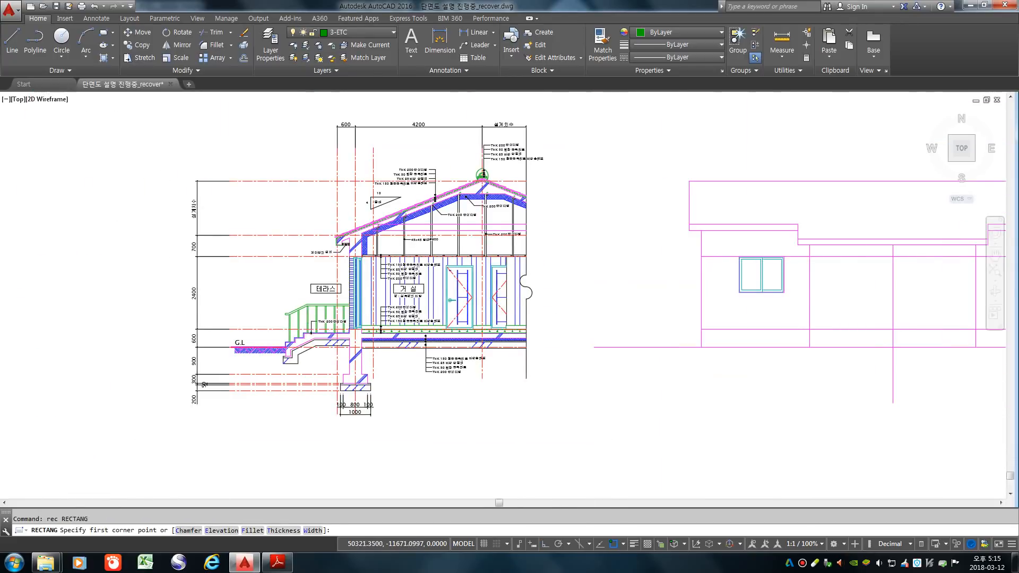
key("Escape")
- Offset the section's floor level line 1200 upward to mark the underside of the window
type("o")
key("Return")
type("1200")
key("Return")
scroll(420, 371, "up", 6)
left_click(419, 377)
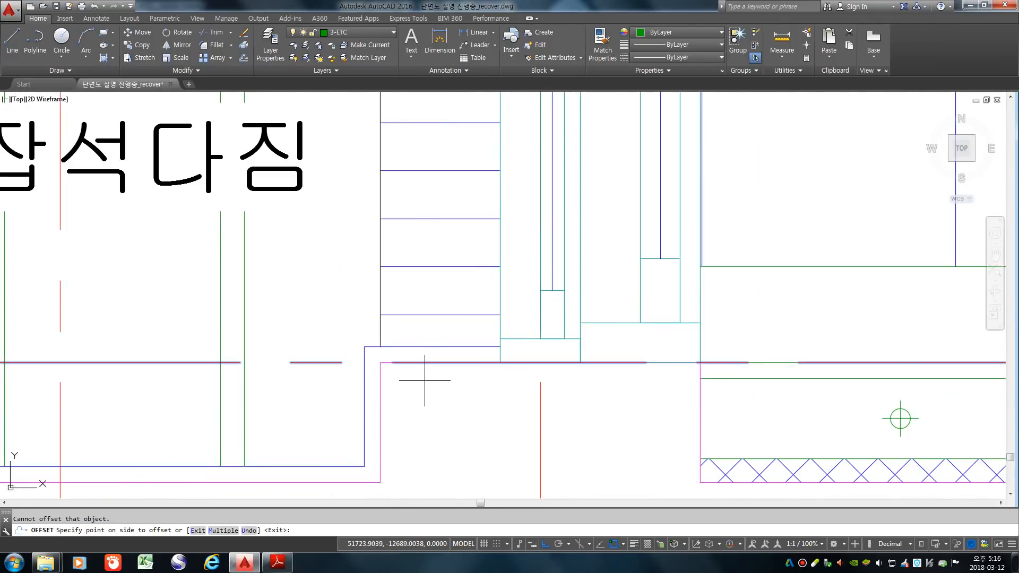
scroll(421, 375, "down", 5)
left_click(232, 281)
scroll(470, 287, "up", 2)
scroll(442, 355, "down", 2)
key("Escape")
- Stretch the bottom end of the section's window frames straight up to the 1200 offset line
type("s")
key("Return")
scroll(457, 392, "up", 8)
left_click(483, 413)
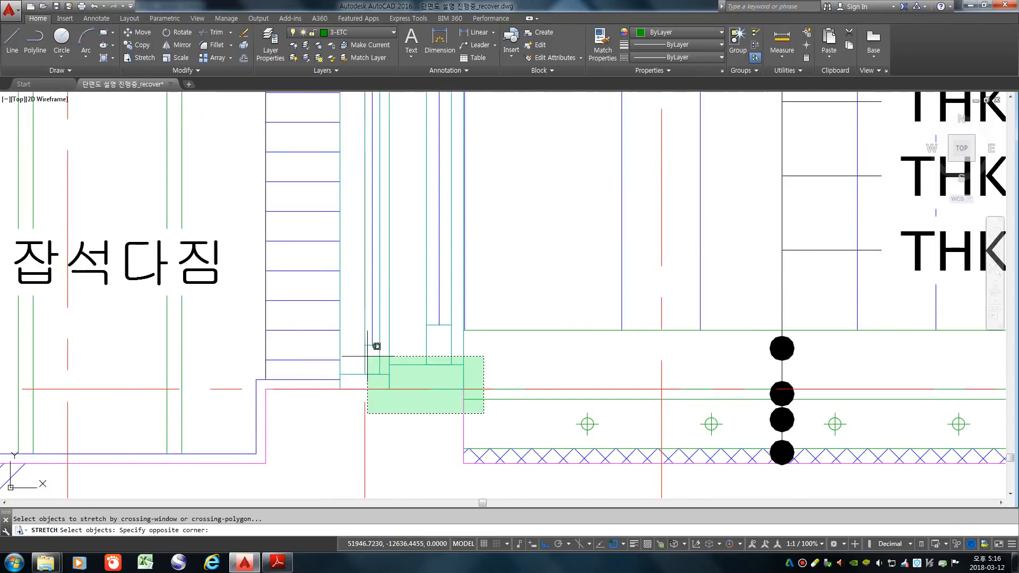
left_click(332, 301)
type("r")
key("Return")
left_click(510, 410)
left_click(498, 287)
key("Return")
left_click(425, 375)
scroll(425, 375, "down", 4)
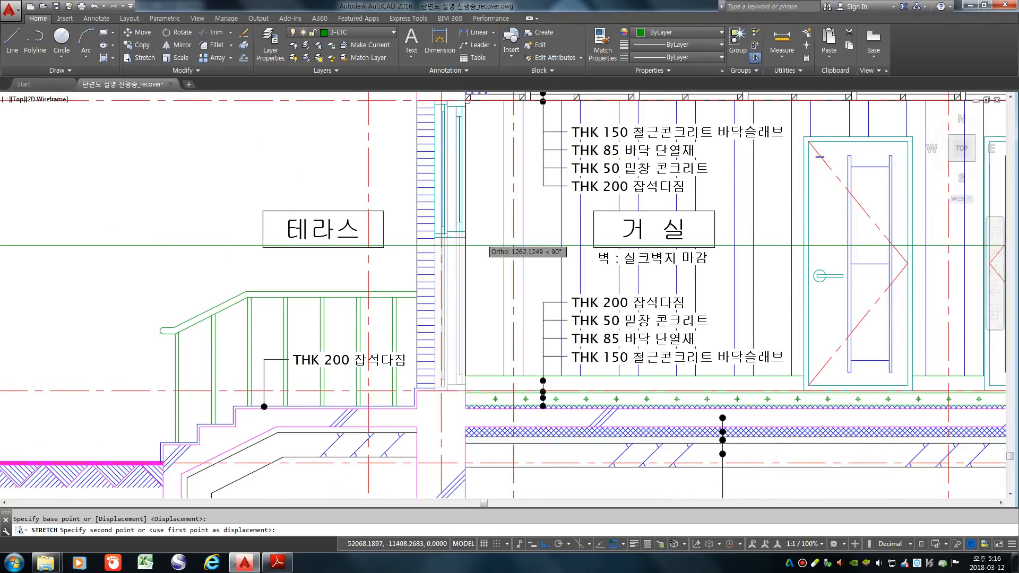
scroll(456, 259, "up", 4)
- Erase the brick hatch in the outer wall beside the shortened section window
scroll(457, 259, "down", 4)
left_click(406, 285)
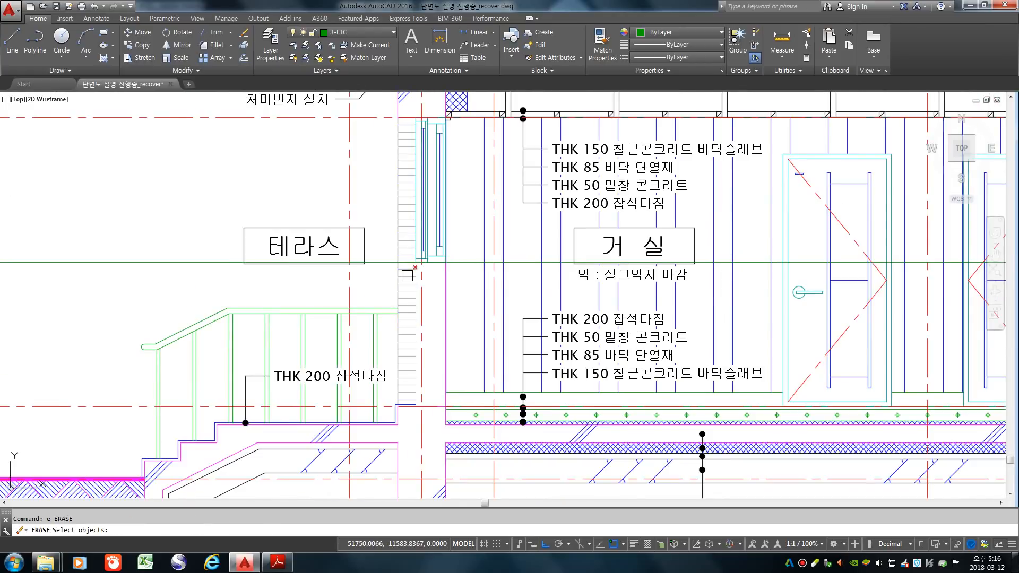
scroll(402, 262, "up", 4)
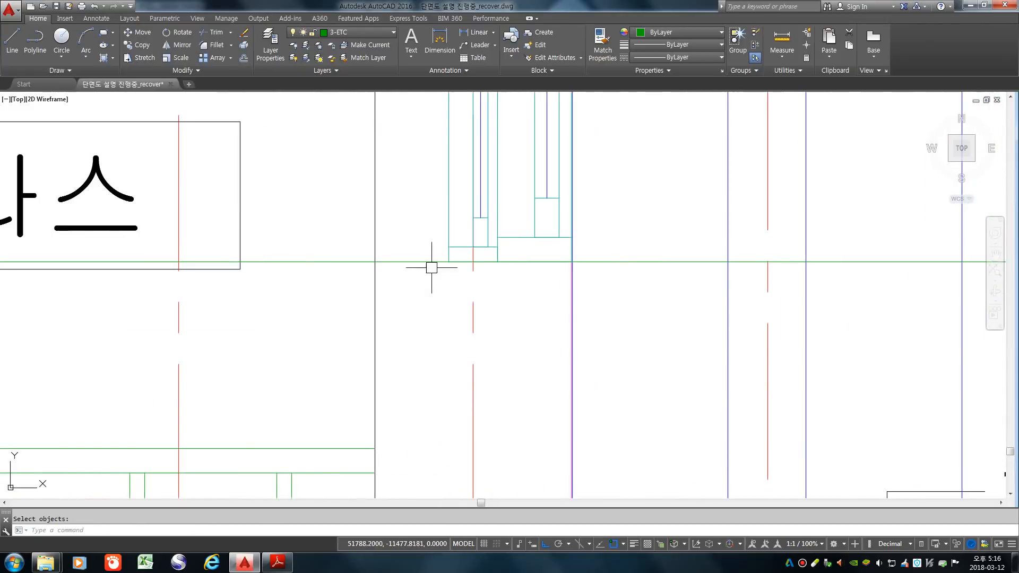
- Draw a 190 x 90 rectangle below the section window as the sill brick
type("c")
key("Return")
left_click(309, 324)
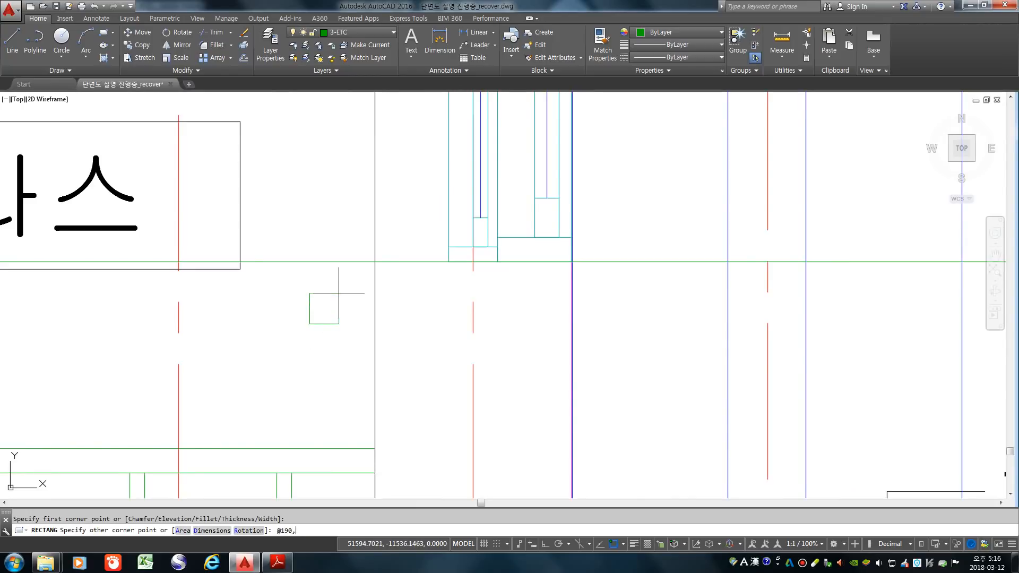
key("Return")
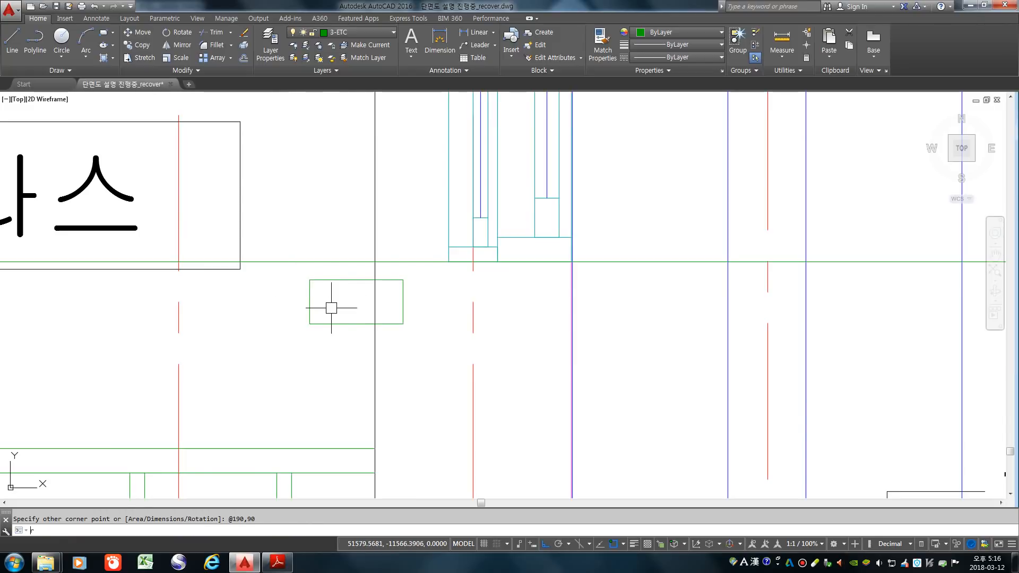
- Rotate the sill brick by 15 degrees about its lower inner corner
key("Return")
left_click(402, 323)
key("Return")
left_click(403, 324)
type("1")
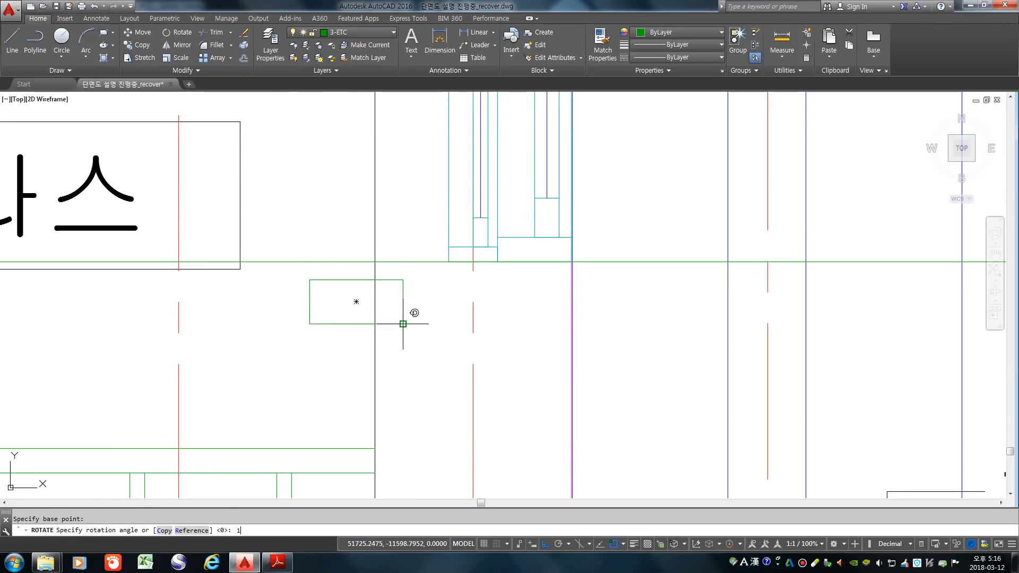
type("5")
key("Return")
- Move the tilted brick by its upper inner corner to the outer bottom corner of the section window frame
type("m")
key("Return")
left_click(396, 311)
key("Return")
left_click(391, 281)
left_click(447, 261)
- Shift the tilted brick slightly outward along the offset line, away from the window frame
key("Return")
left_click(462, 308)
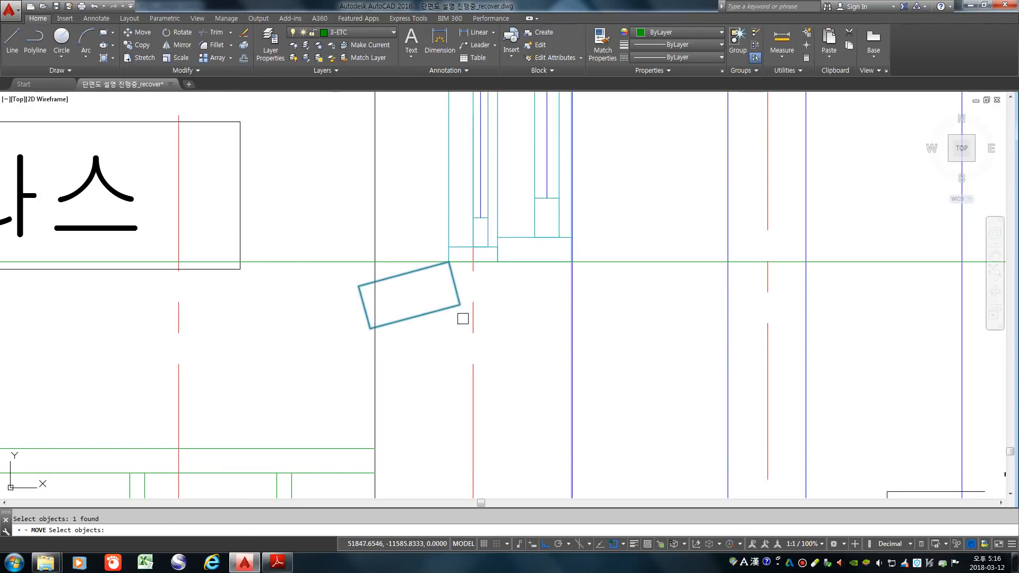
scroll(459, 280, "up", 2)
key("Return")
left_click(454, 409)
left_click(445, 413)
key("Escape")
- Draw two horizontal projection lines outward from the upper and lower outer corners of the tilted brick
type("l")
key("Return")
left_click(287, 293)
left_click(126, 334)
key("Return")
key("Return")
left_click(306, 361)
left_click(97, 400)
key("Return")
scroll(97, 400, "down", 3)
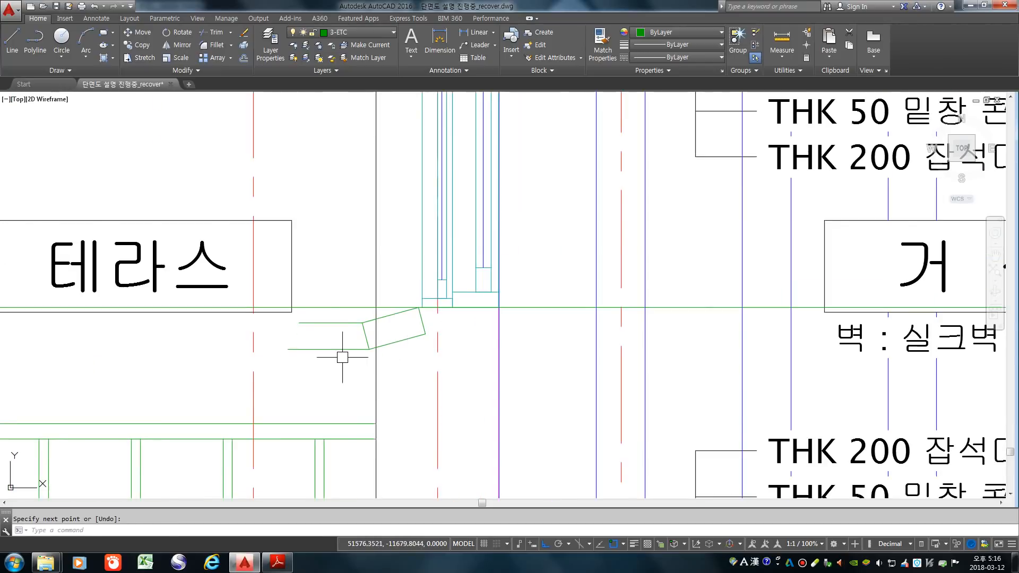
scroll(352, 368, "up", 3)
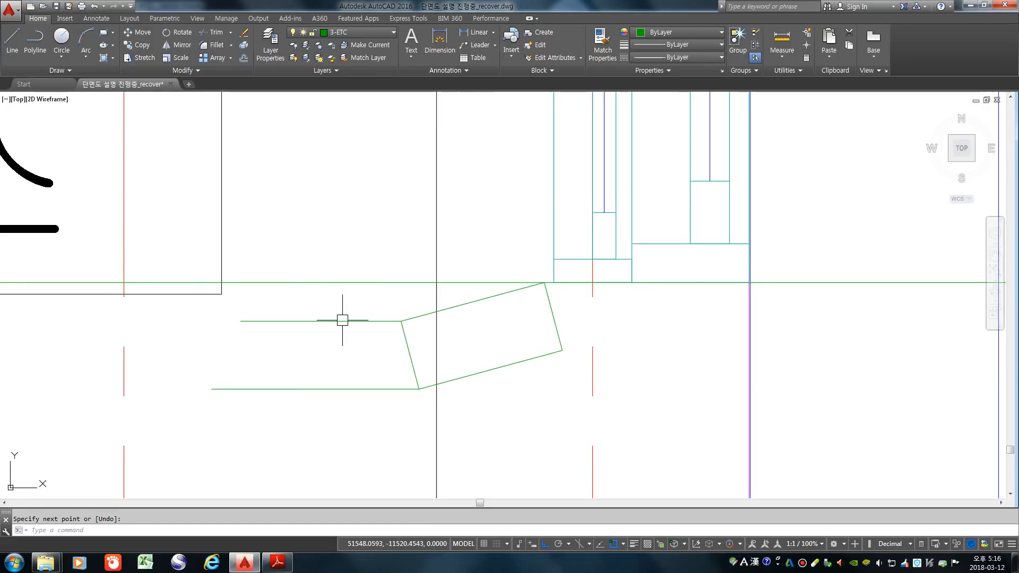
- Measure the vertical distances from the offset line to the upper projection line and between the two projection lines
left_click(467, 33)
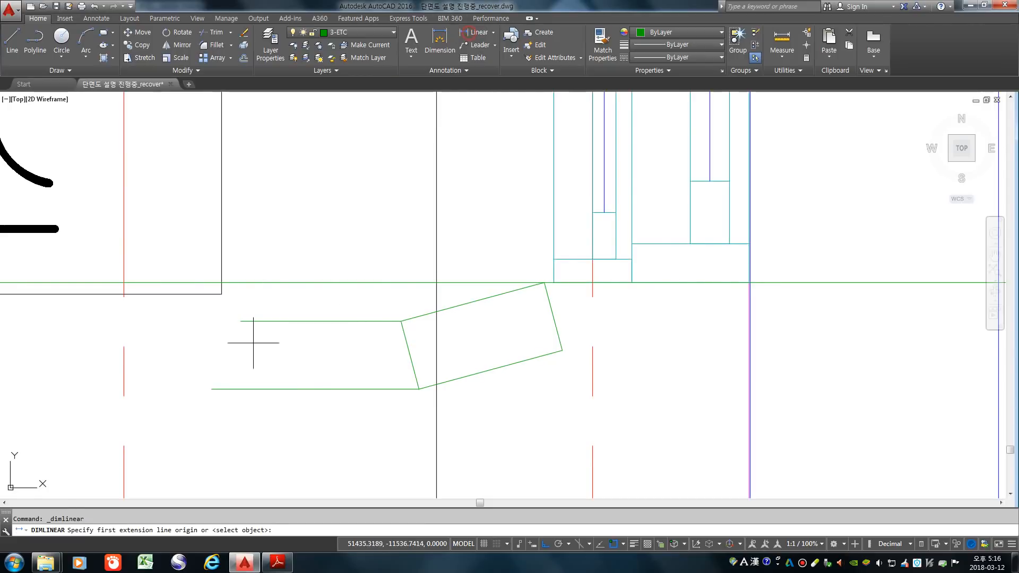
left_click(240, 321)
left_click(240, 282)
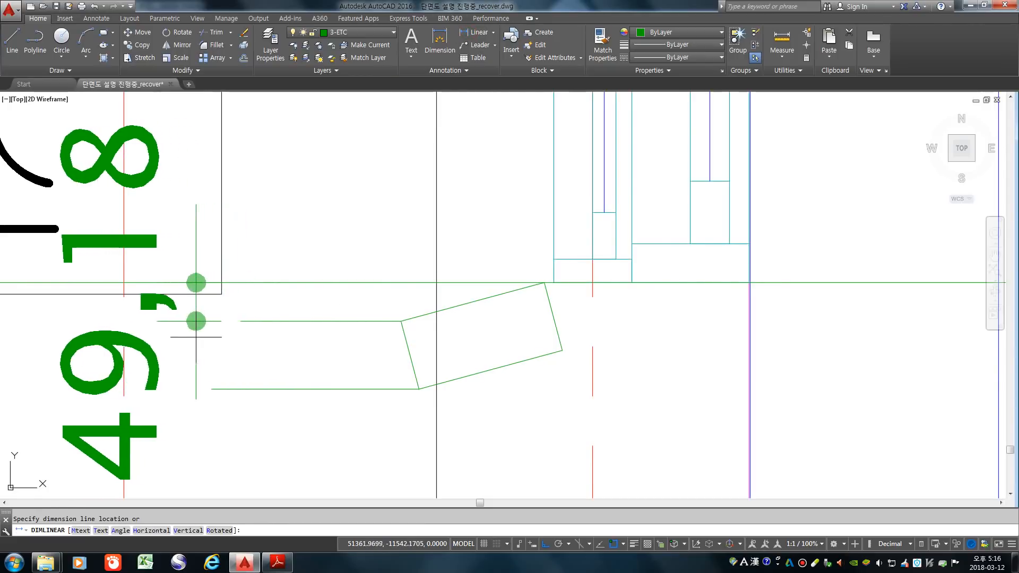
scroll(223, 329, "down", 4)
scroll(226, 330, "down", 2)
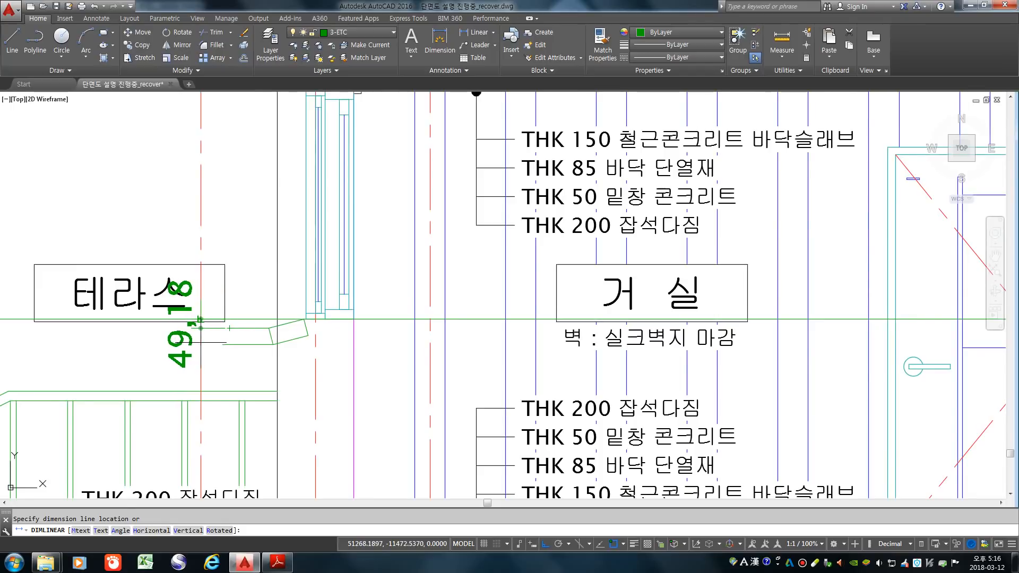
key("Escape")
scroll(226, 346, "up", 4)
key("Return")
left_click(234, 344)
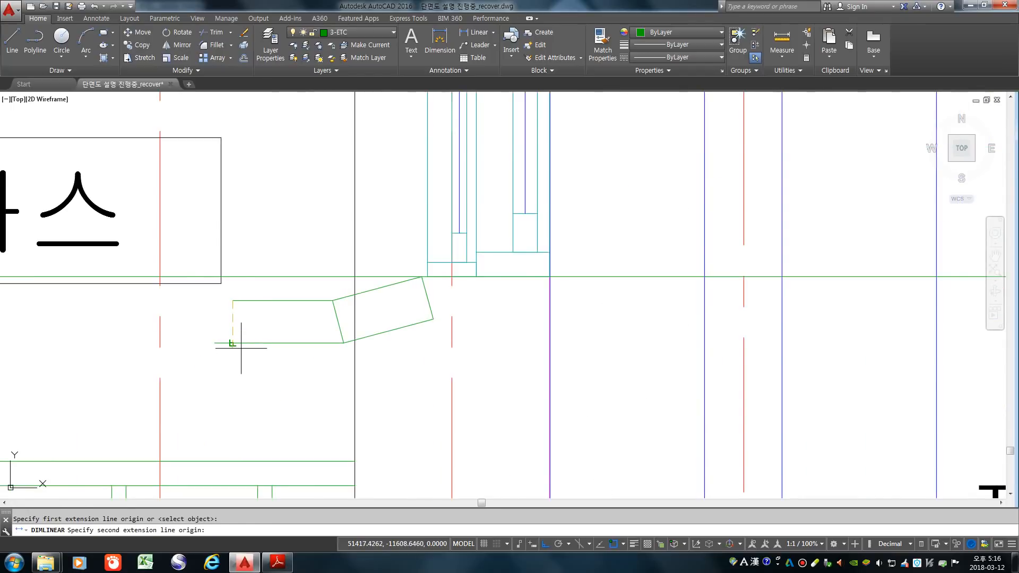
left_click(233, 301)
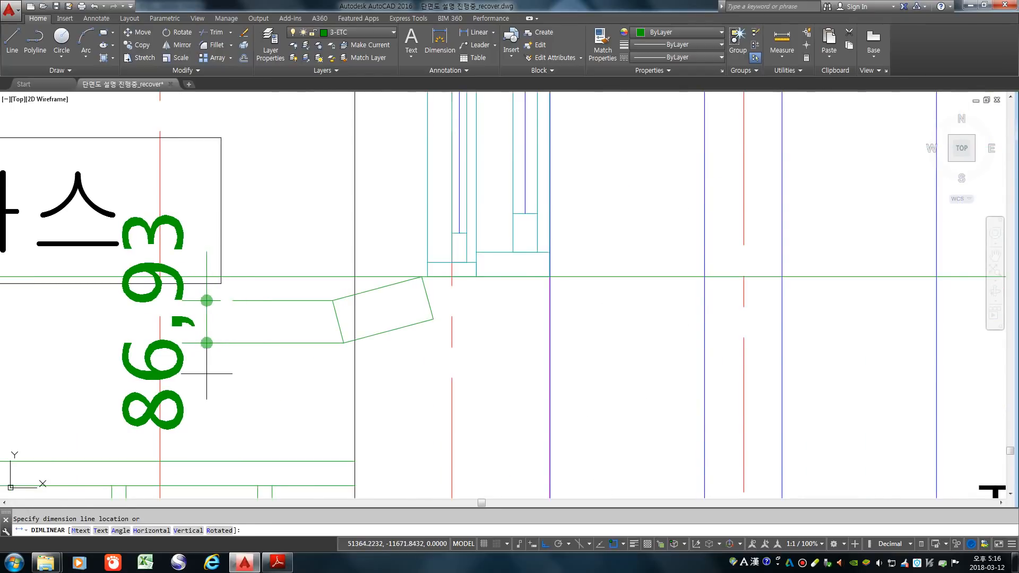
key("Escape")
- Erase the tilted brick, its projection lines and the 1200 offset line from the section
type("e")
key("Return")
left_click(287, 301)
key("Return")
key("Return")
scroll(268, 318, "down", 10)
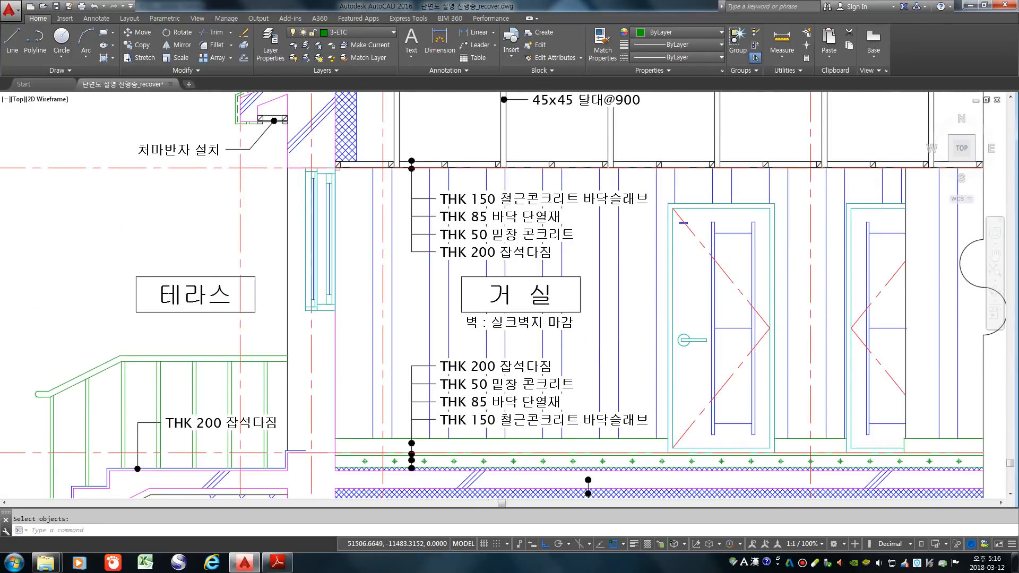
- Offset the elevation window's bottom line 50 downward, then offset that copy downward again for the brick sill's lower edge
scroll(427, 308, "up", 8)
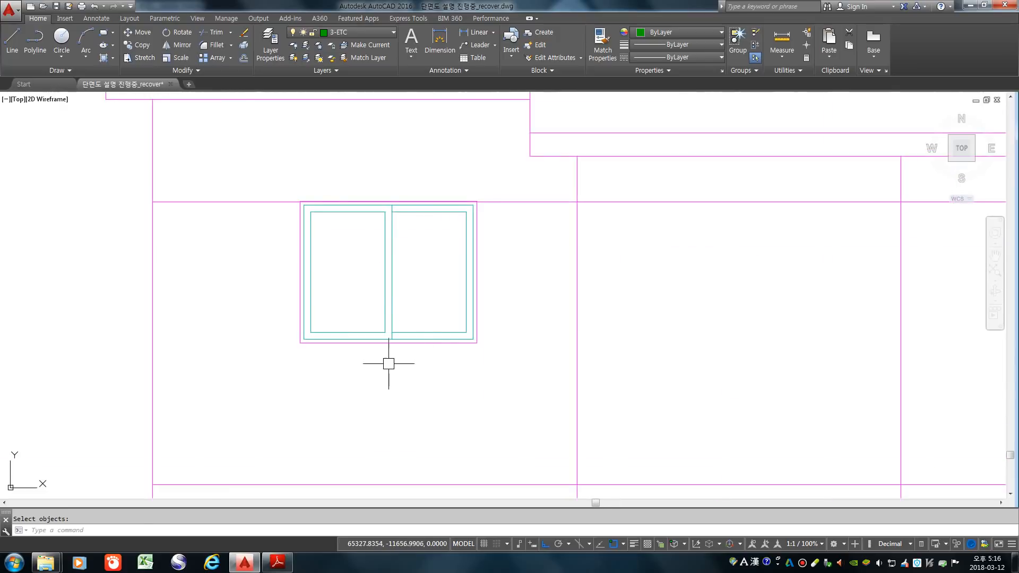
scroll(387, 364, "up", 2)
key("Return")
left_click(387, 331)
left_click(390, 374)
key("Return")
key("Return")
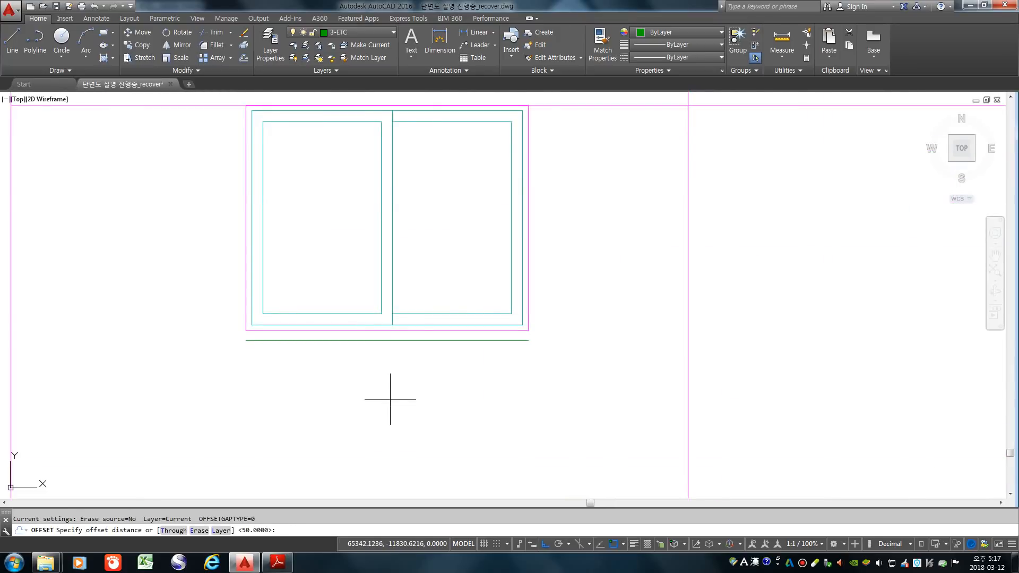
key("Return")
left_click(400, 340)
left_click(405, 450)
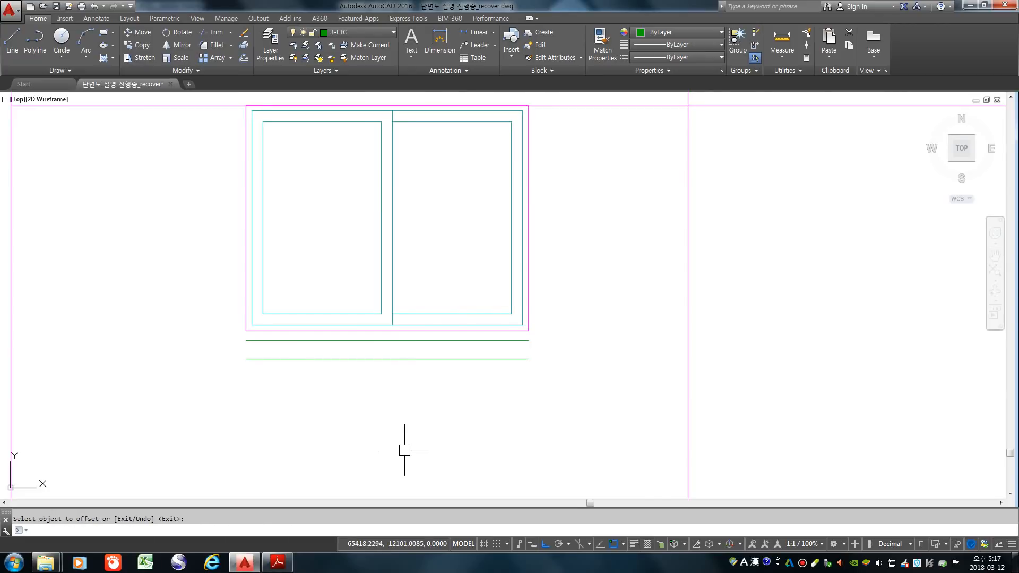
- Close both ends of the sill with vertical lines from its lower corners up to the window's bottom corners
left_click(501, 329)
key("Escape")
left_click(514, 330)
key("Escape")
type("l")
key("space")
left_click(528, 359)
left_click(528, 330)
key("space")
key("space")
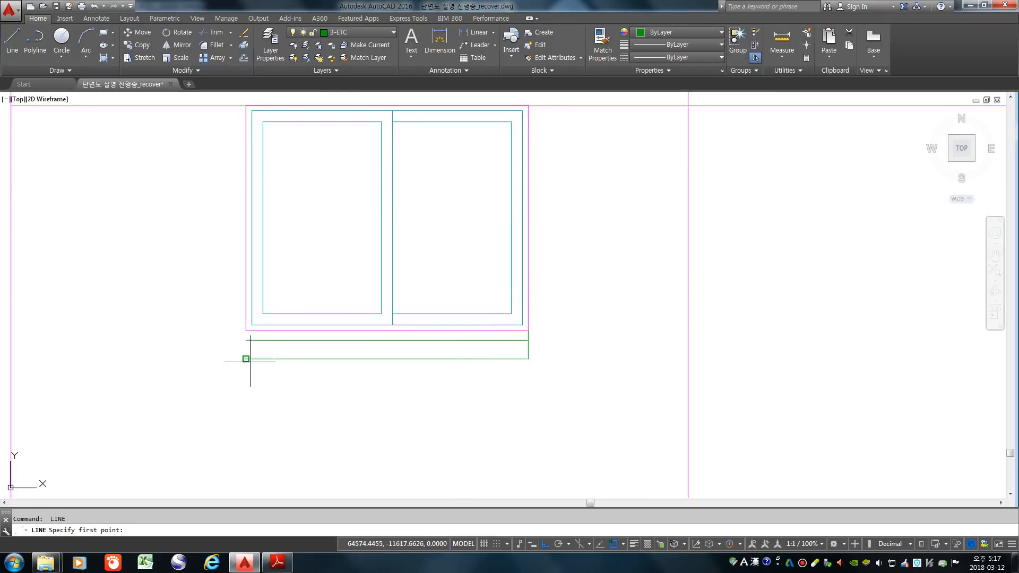
left_click(246, 330)
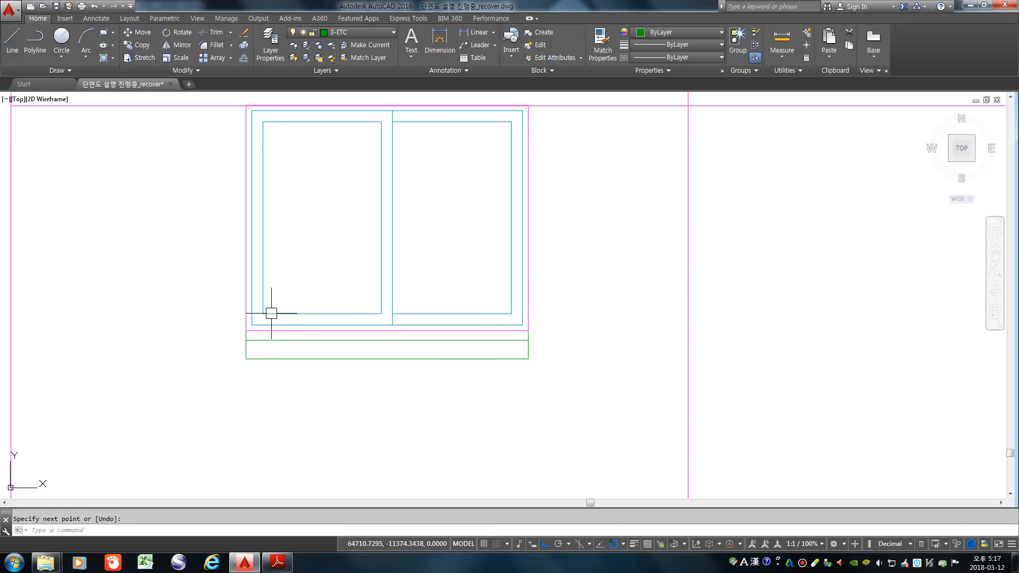
scroll(256, 334, "up", 4)
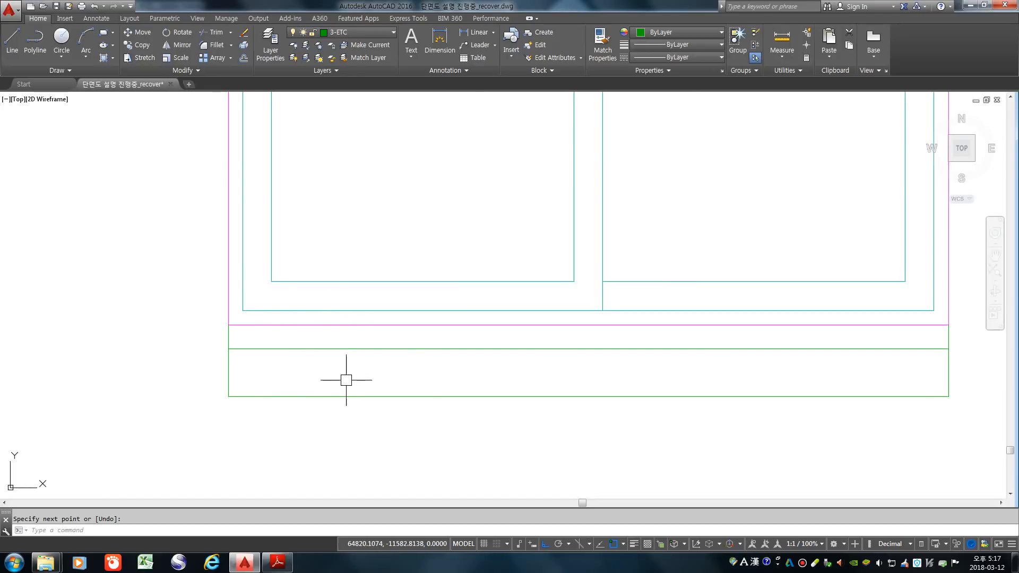
- Hatch both sill bands with a user-defined pattern at angle 90 and spacing 60
scroll(332, 348, "down", 4)
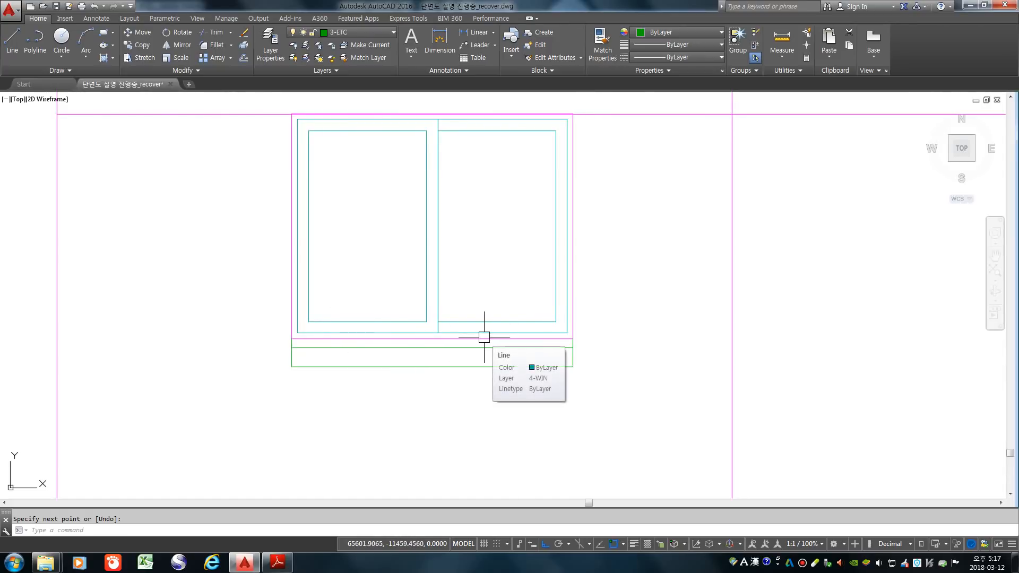
type("h")
key("space")
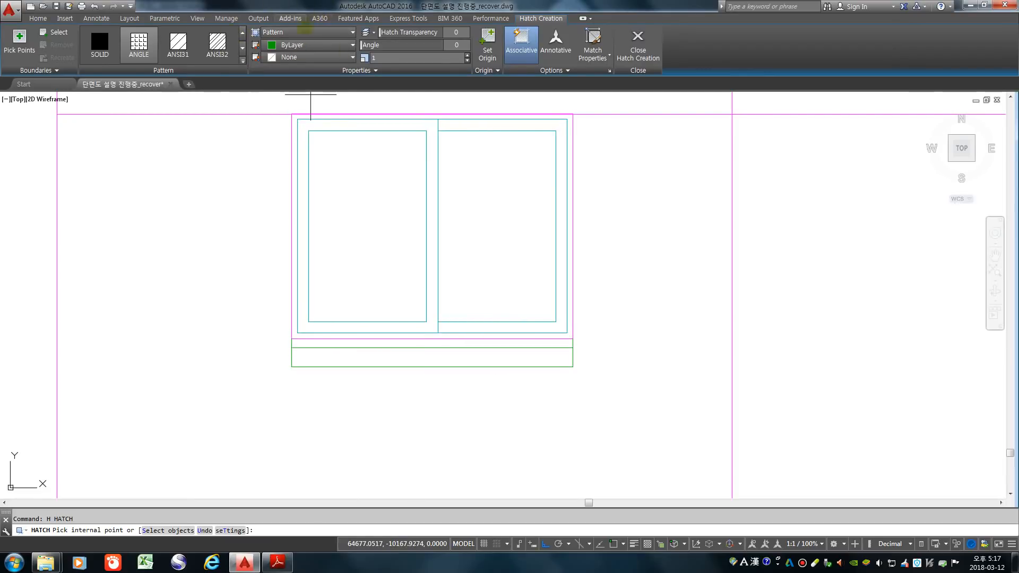
left_click(308, 33)
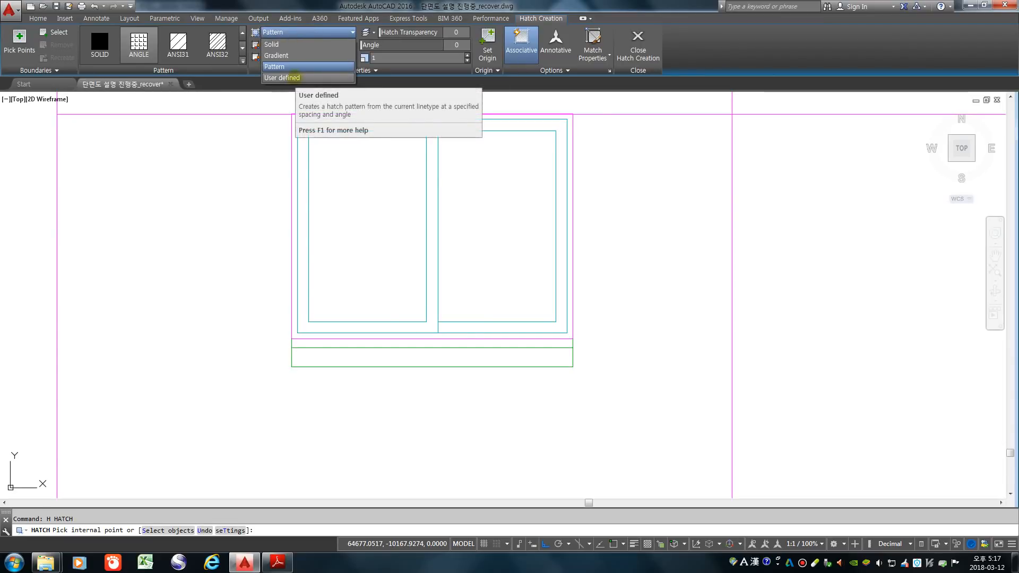
left_click(292, 78)
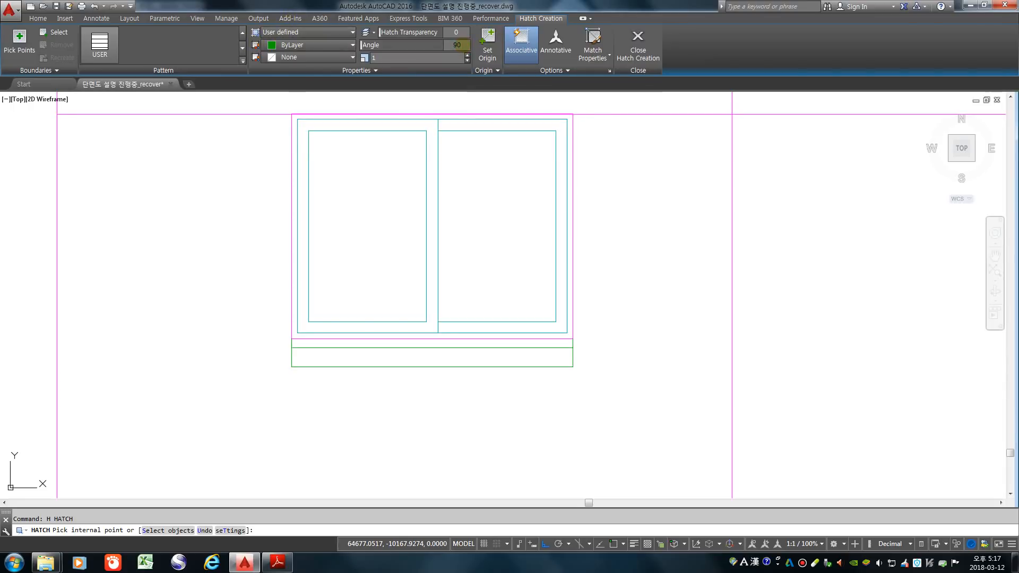
left_click(392, 58)
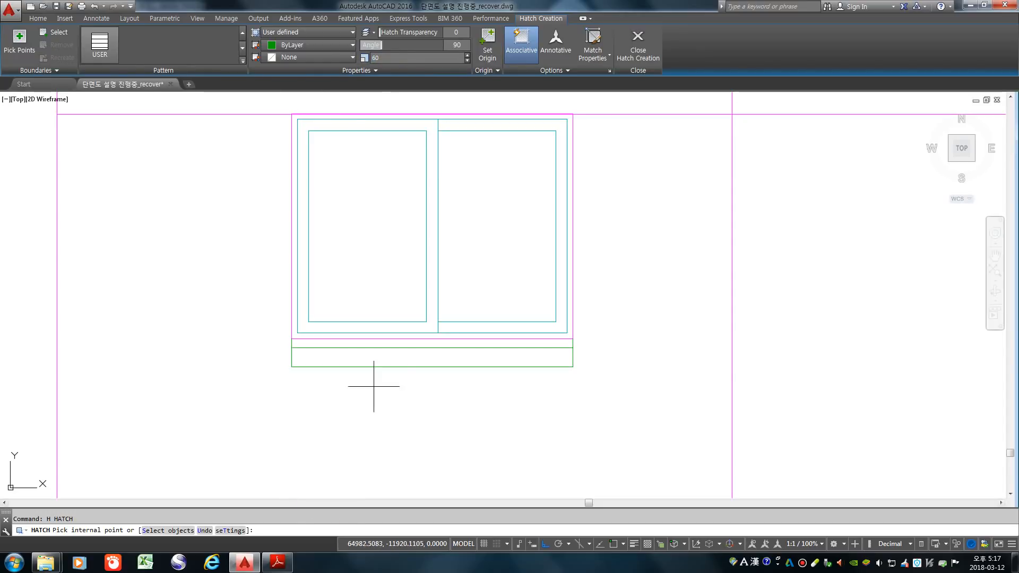
left_click(376, 357)
left_click(378, 343)
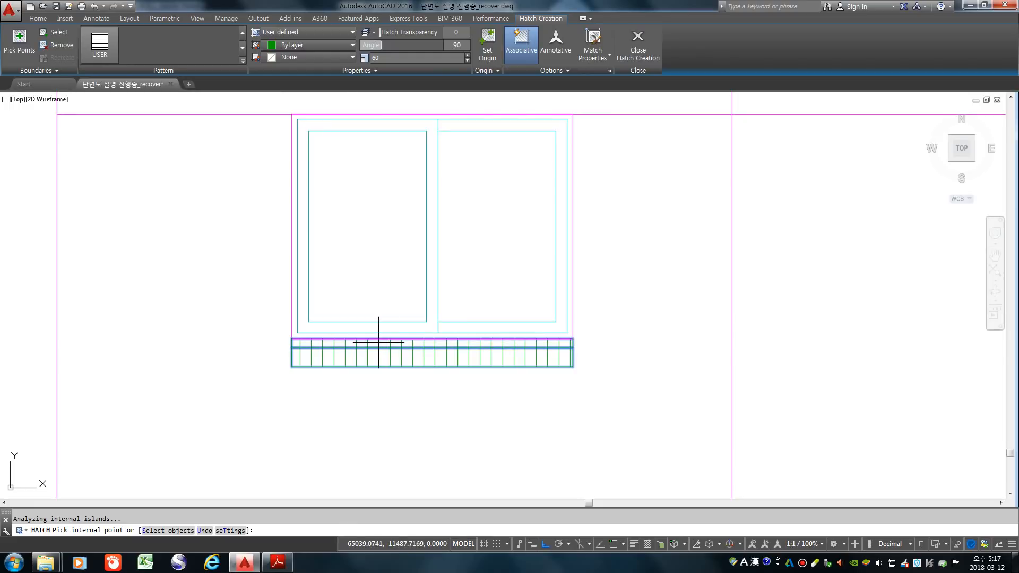
right_click(366, 350)
left_click(382, 358)
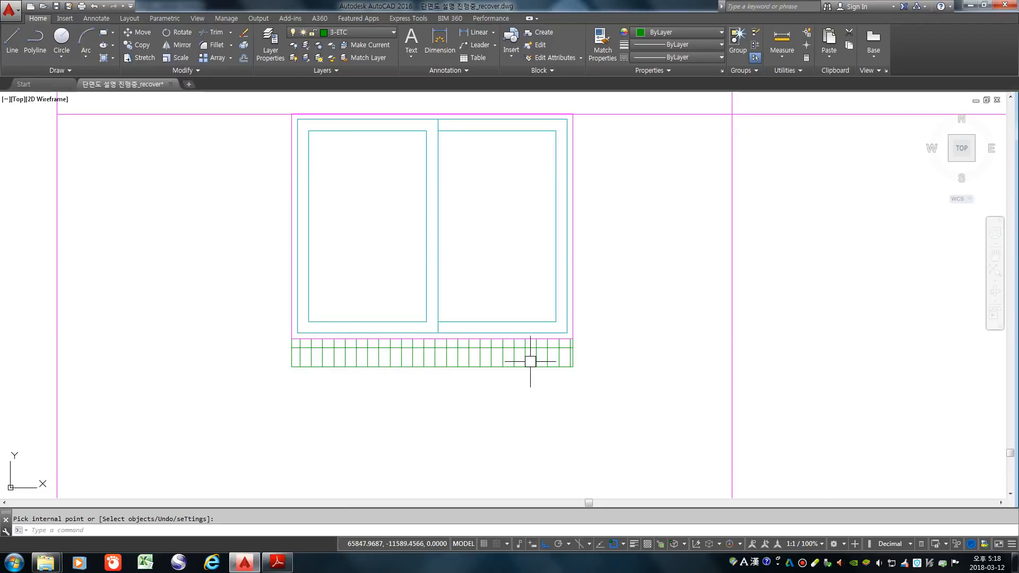
- Set the sill hatch's origin to the lower right corner of the sill
scroll(577, 359, "up", 6)
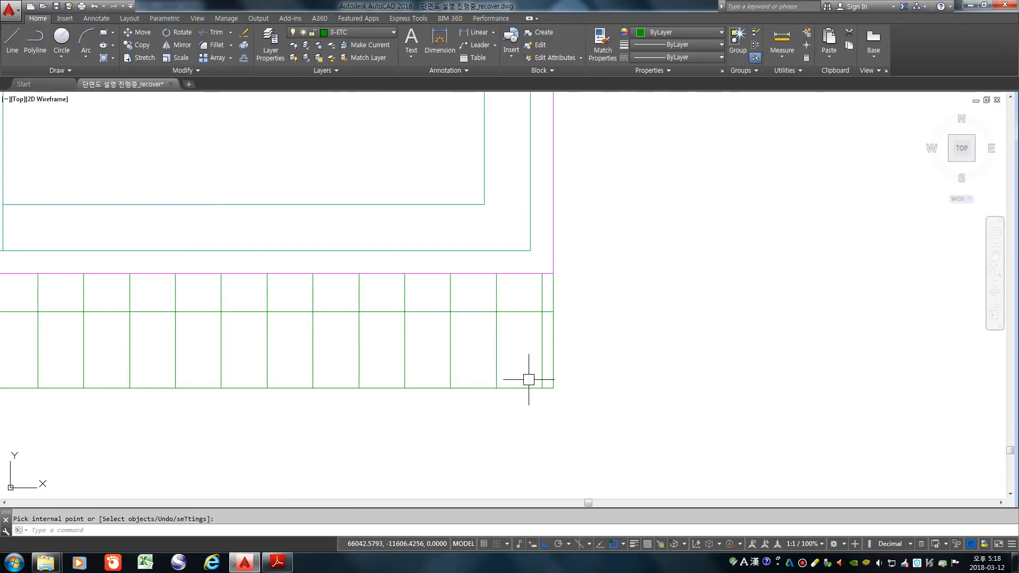
scroll(523, 326, "down", 4)
left_click(515, 330)
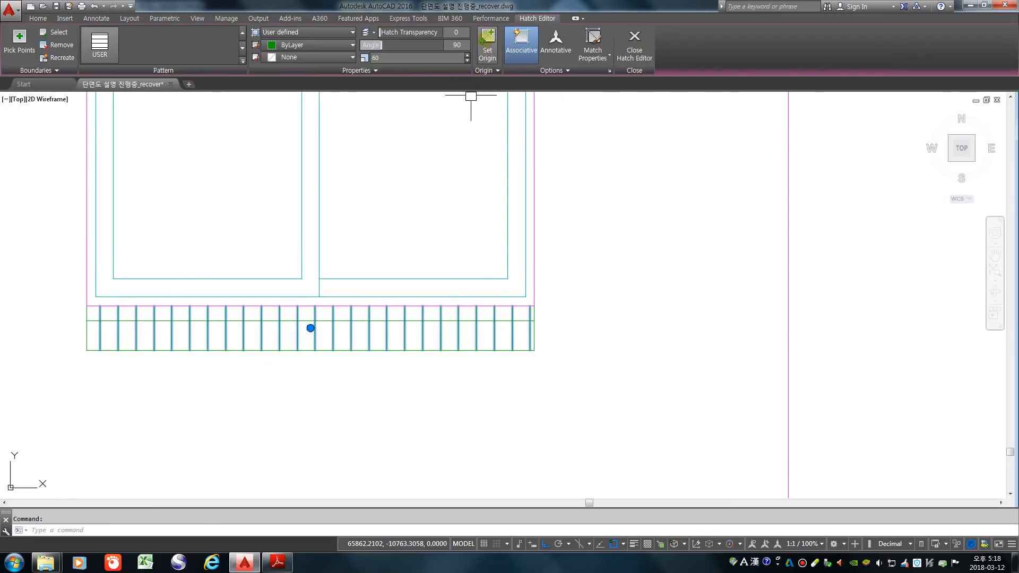
left_click(485, 41)
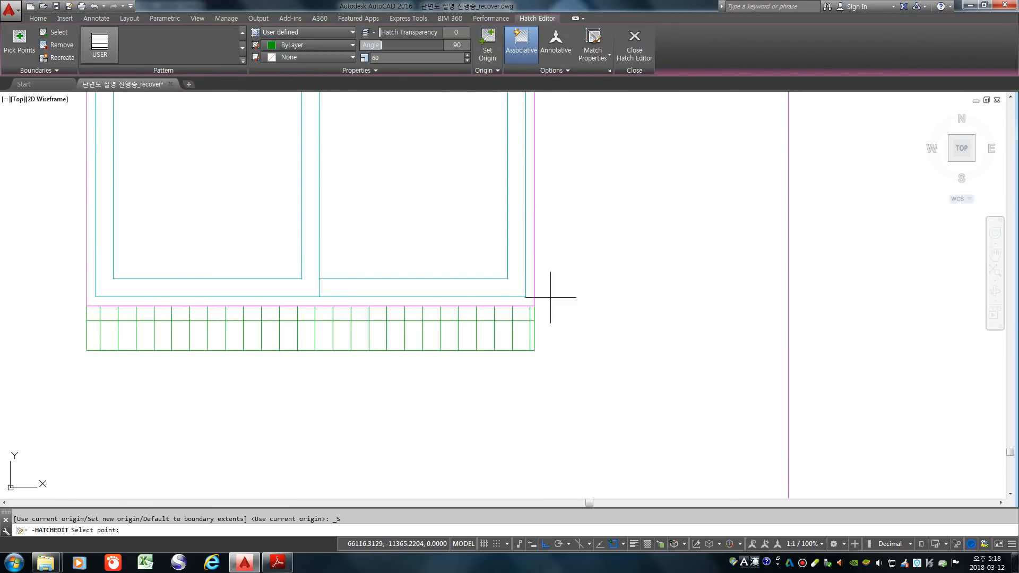
left_click(534, 350)
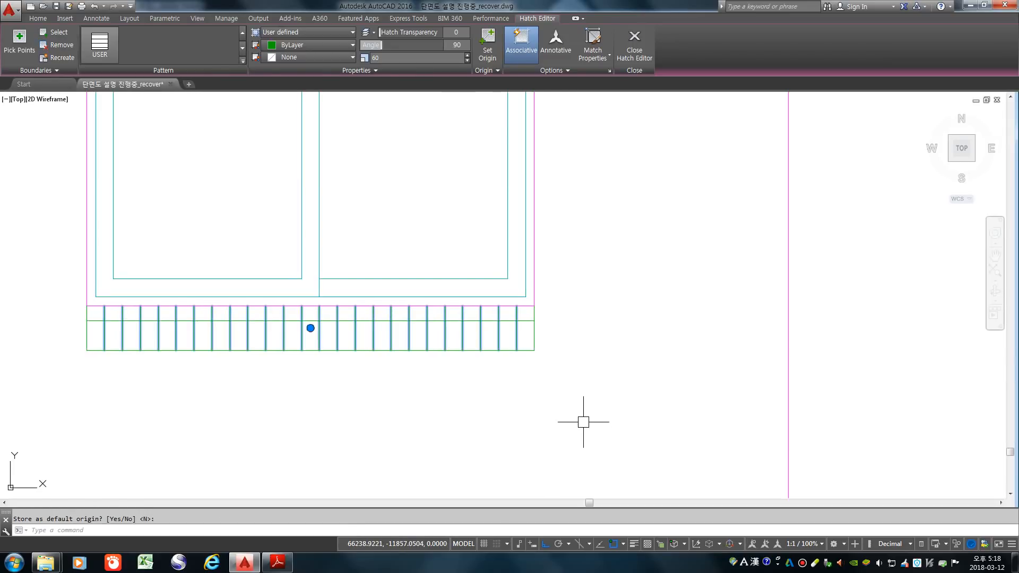
key("Escape")
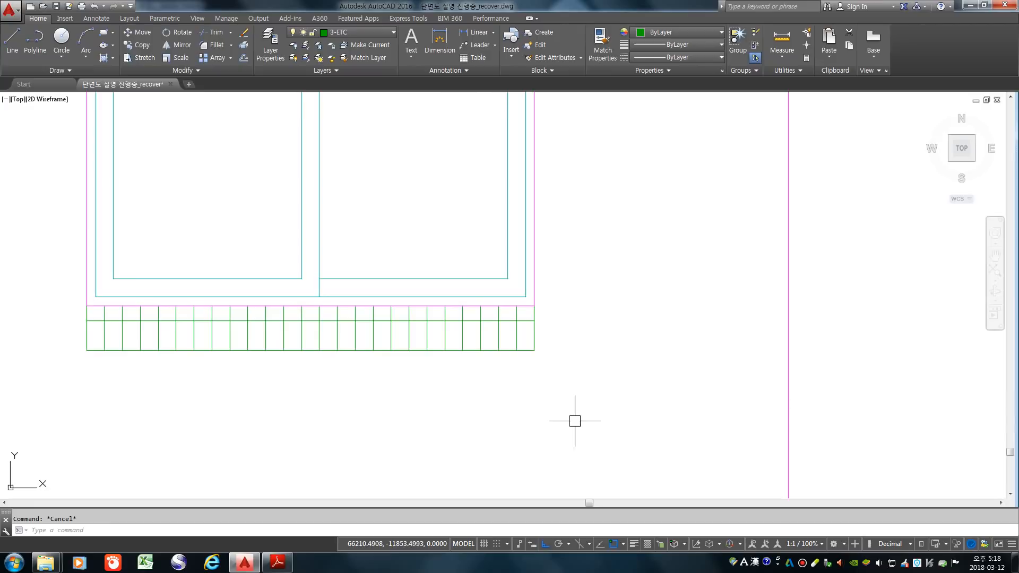
scroll(251, 334, "down", 5)
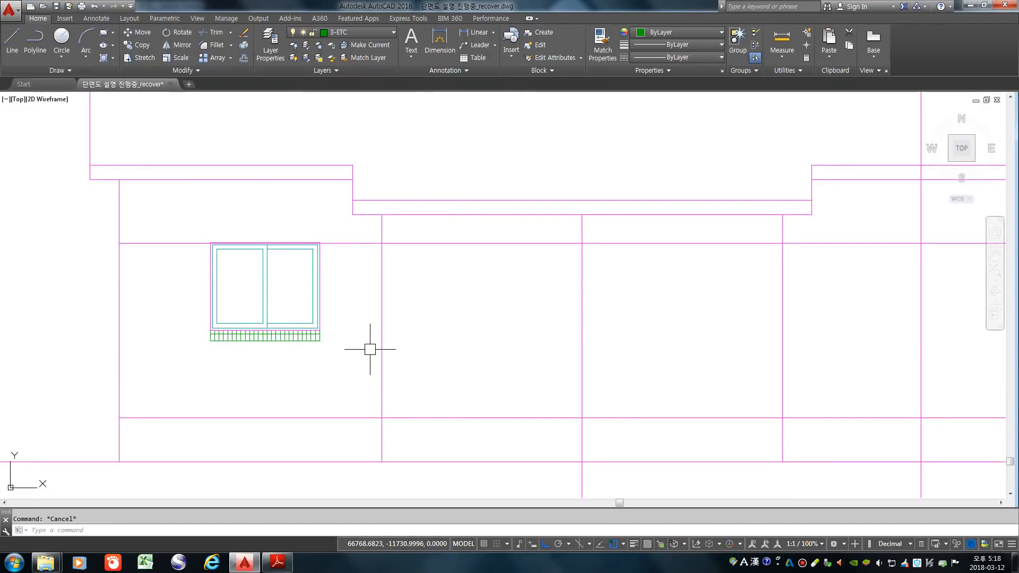
scroll(370, 349, "down", 2)
scroll(364, 345, "down", 3)
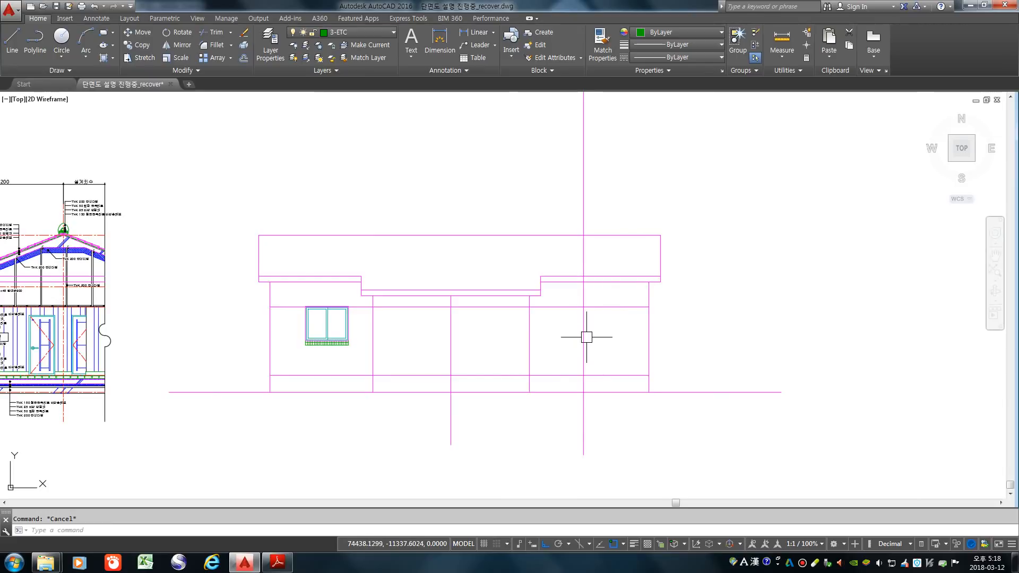
mouse_move(586, 337)
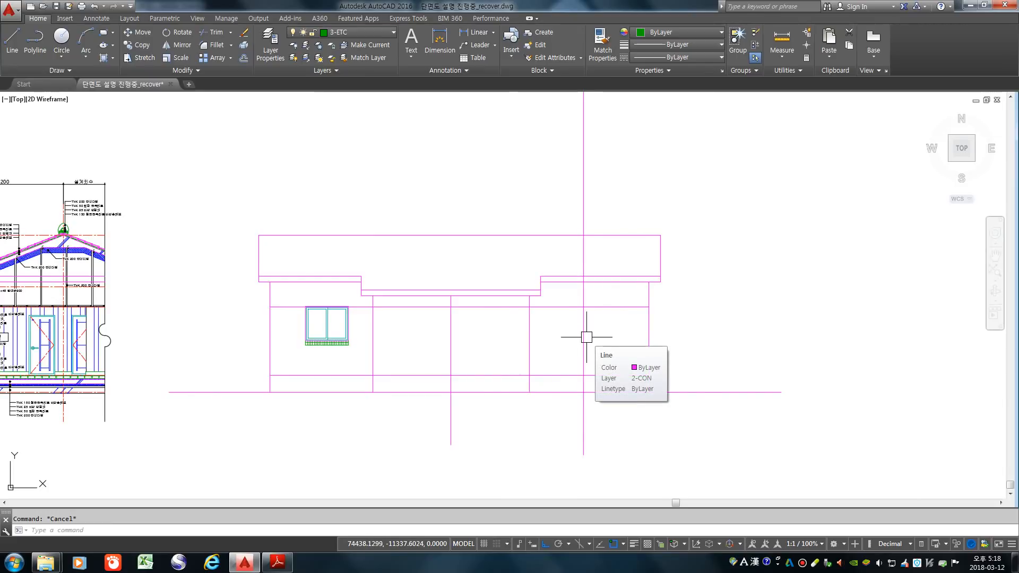
scroll(586, 337, "down", 4)
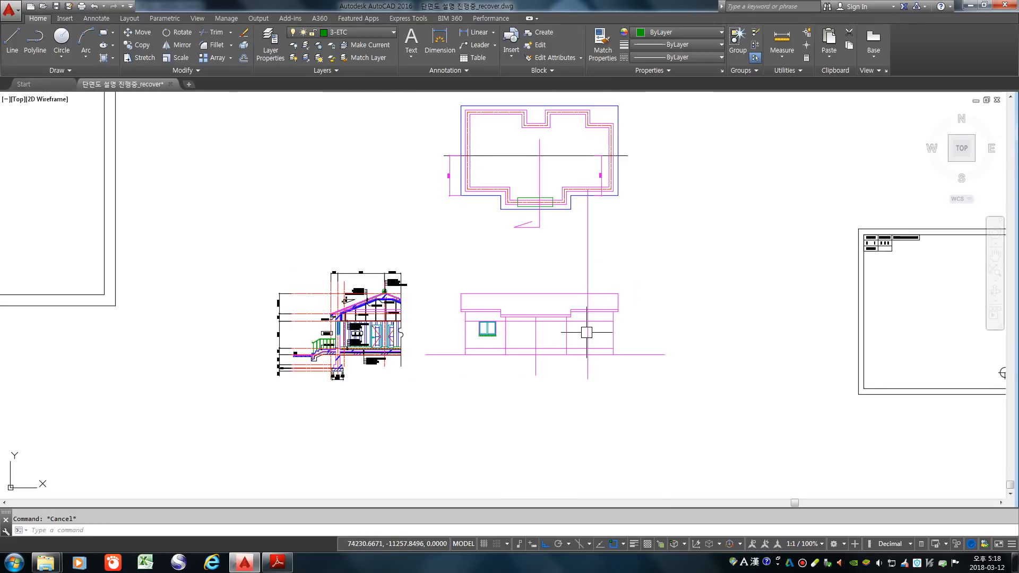
scroll(587, 333, "up", 2)
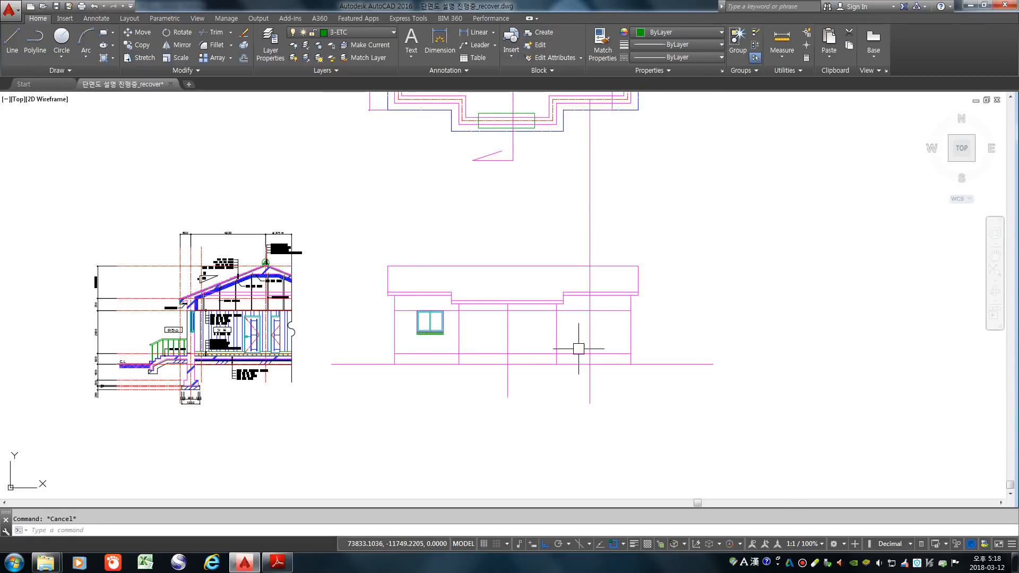
scroll(631, 336, "up", 4)
type("rec")
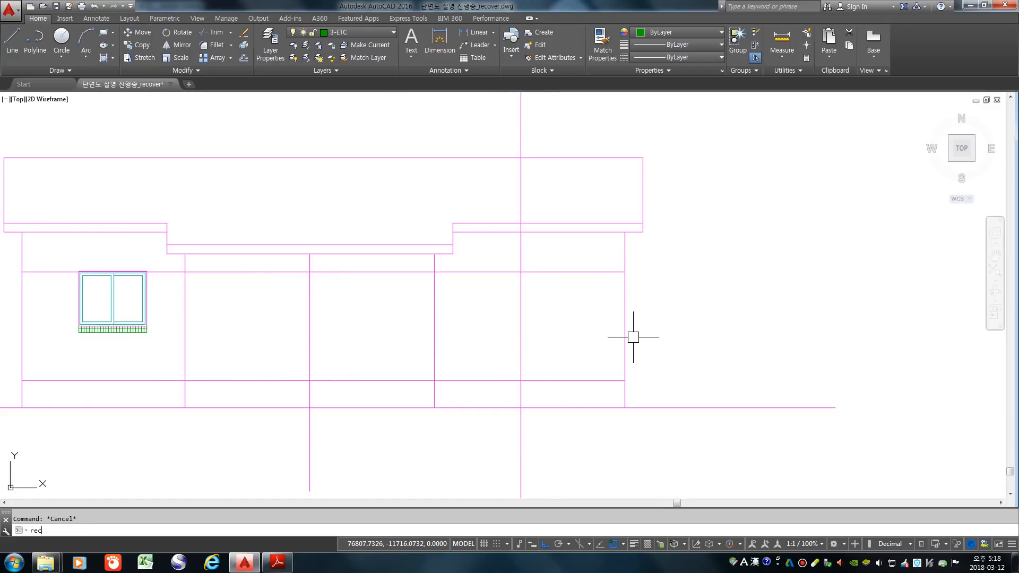
key("Return")
scroll(491, 355, "down", 2)
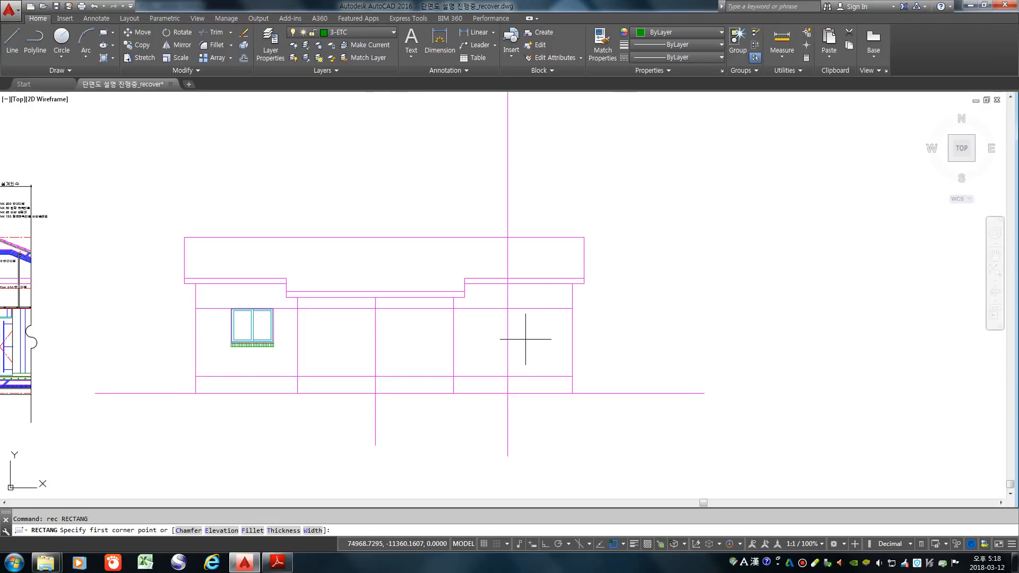
key("Escape")
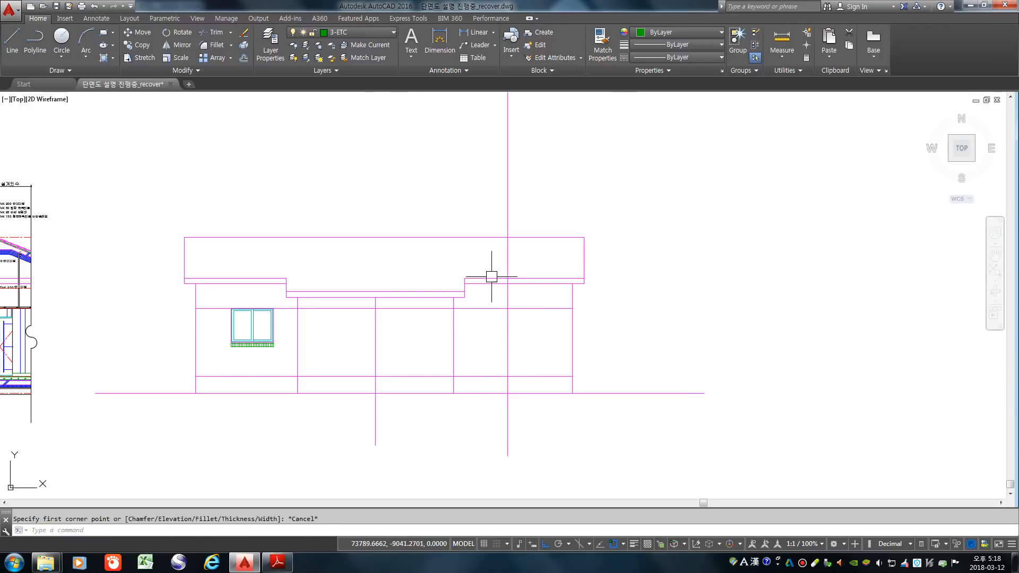
- Draw a 2400 by 1200 rectangle on layer 2-CON in the empty space to the right of the elevation
left_click(361, 33)
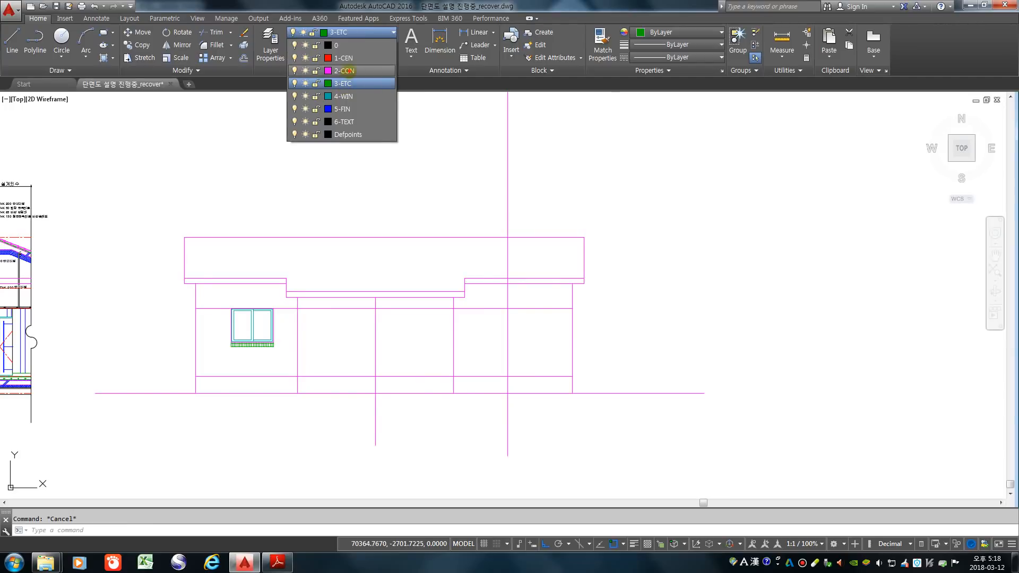
left_click(339, 74)
mouse_move(639, 335)
middle_mouse_down()
mouse_move(557, 291)
mouse_move(489, 359)
middle_mouse_up()
type("r")
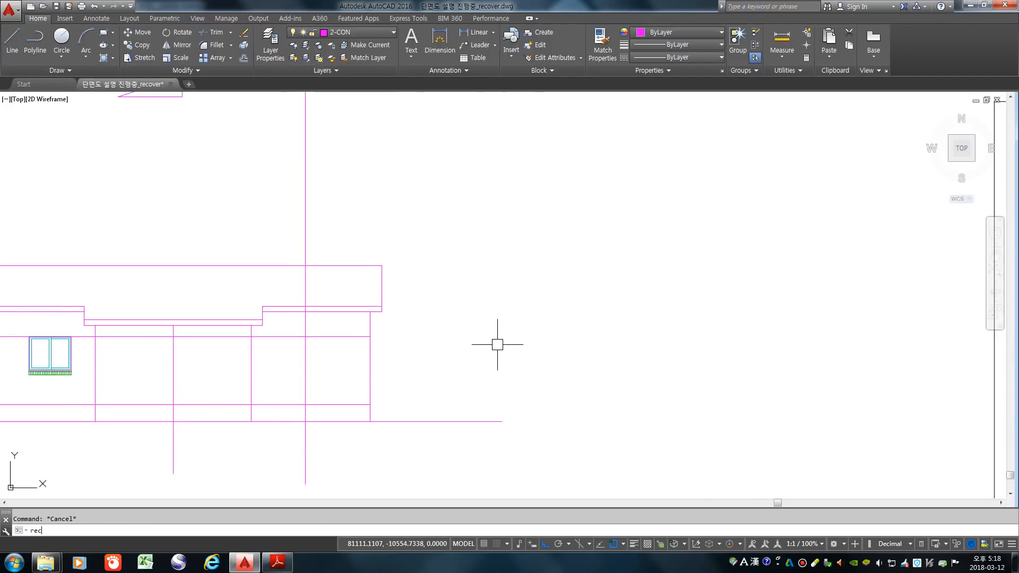
type("ec")
key("Return")
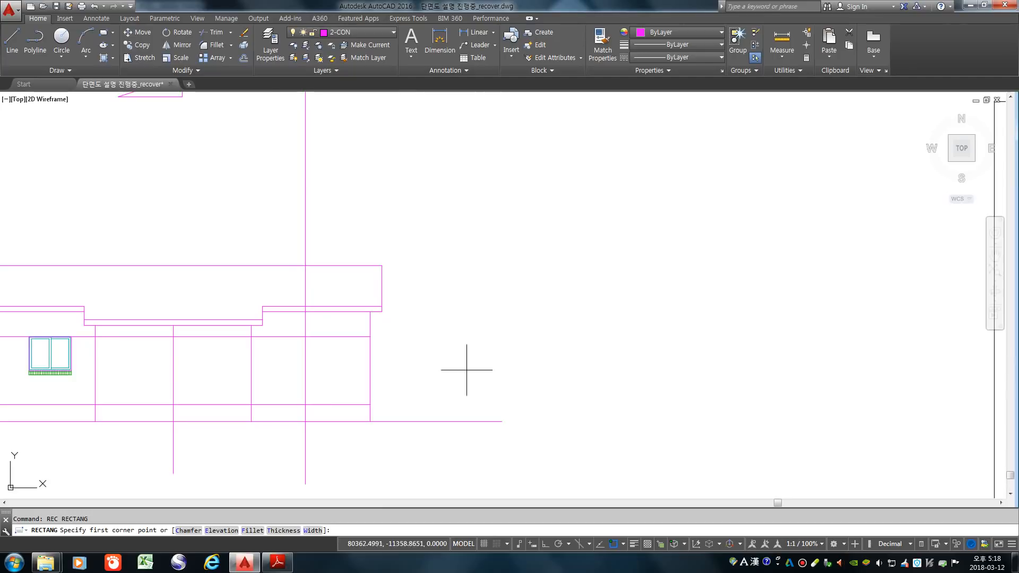
left_click(422, 380)
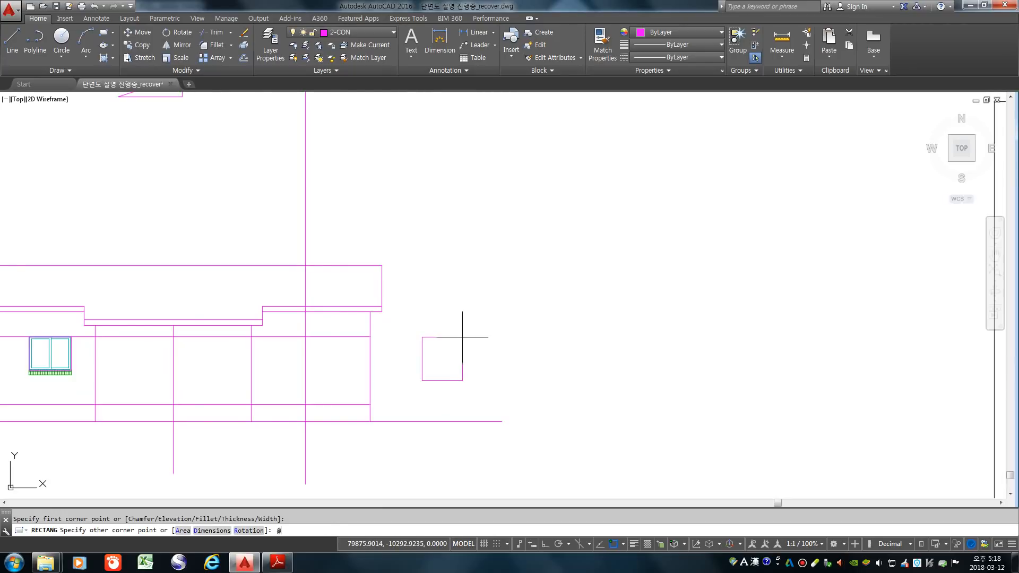
type("@2400,")
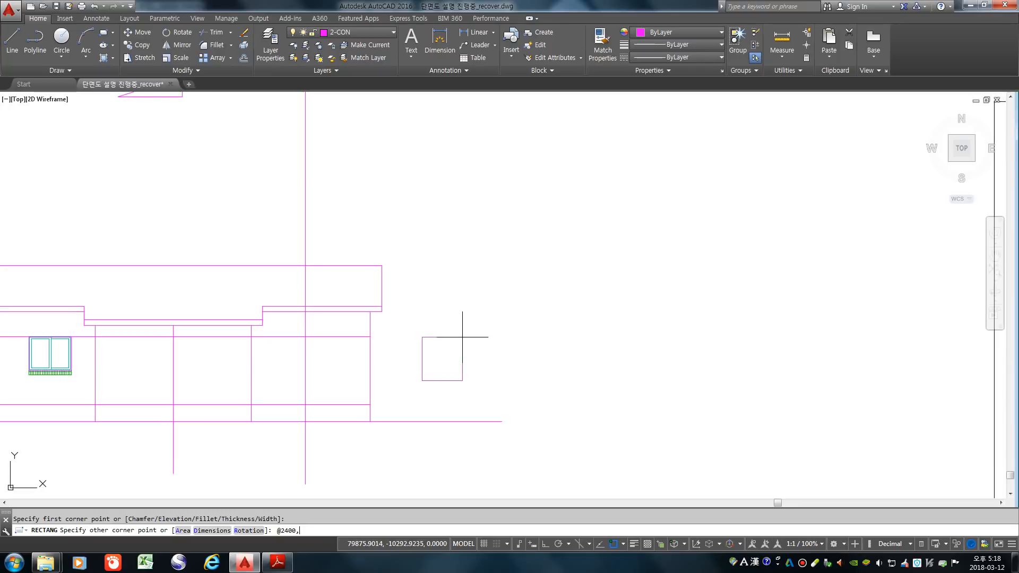
type("1200")
key("Return")
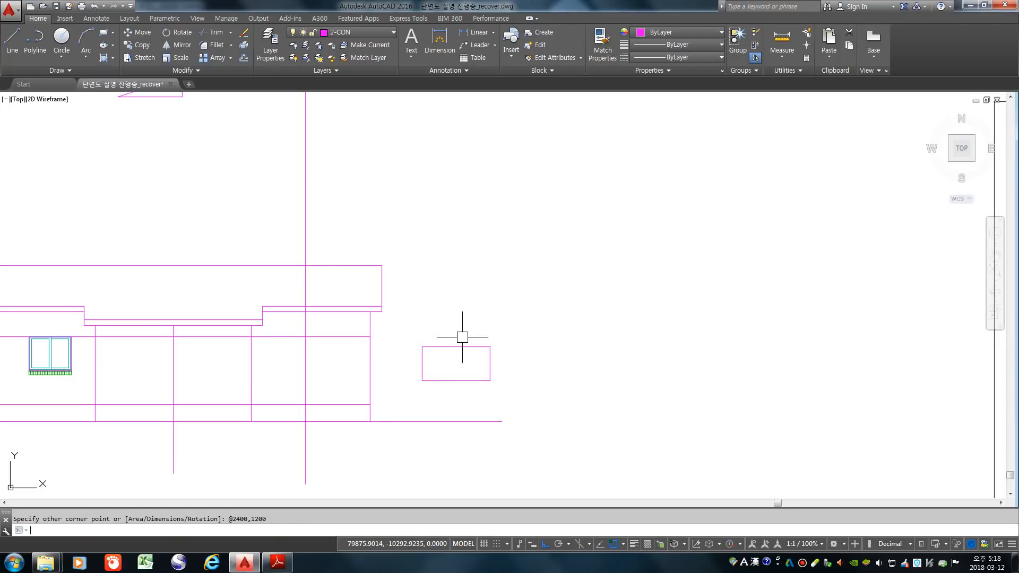
- Make 4-WIN the current layer and offset the new rectangle 30 inward
scroll(433, 373, "up", 6)
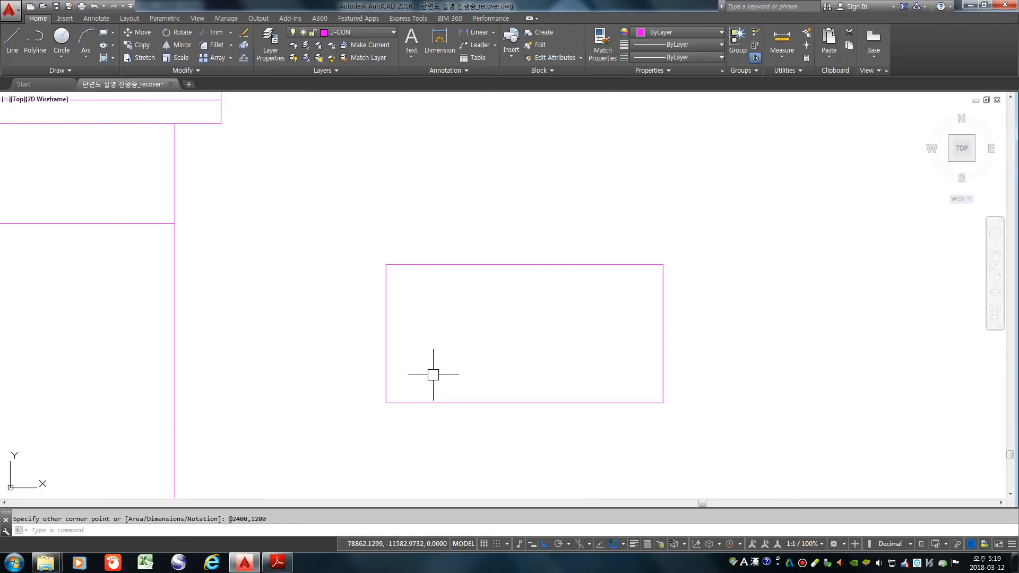
middle_click_drag(634, 357, 518, 330)
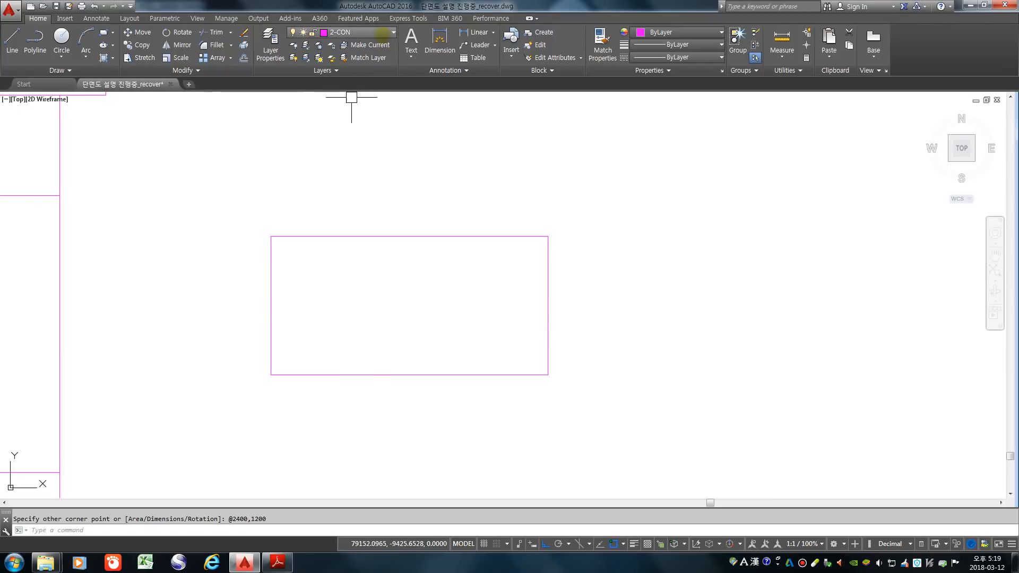
left_click(379, 32)
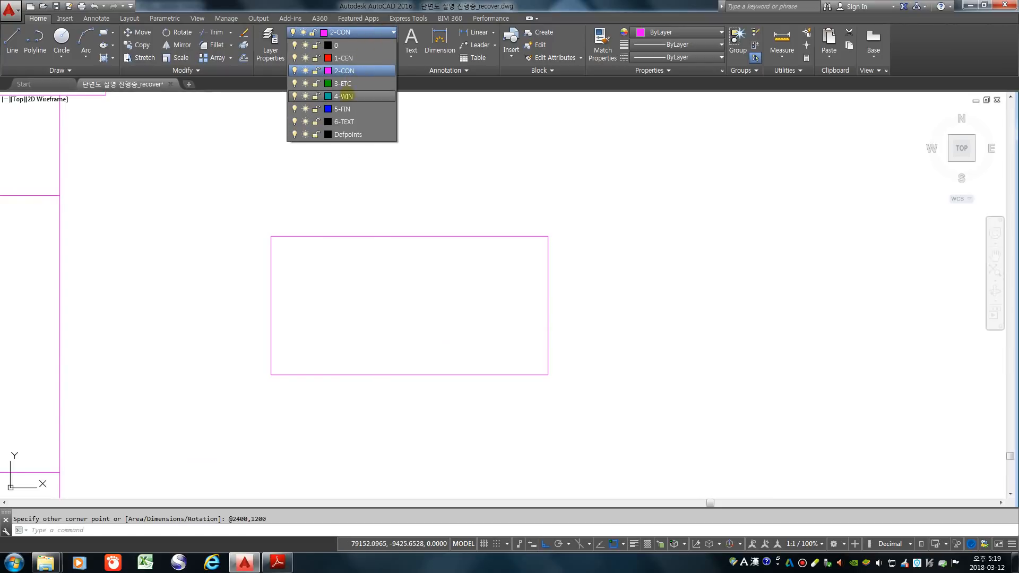
left_click(348, 96)
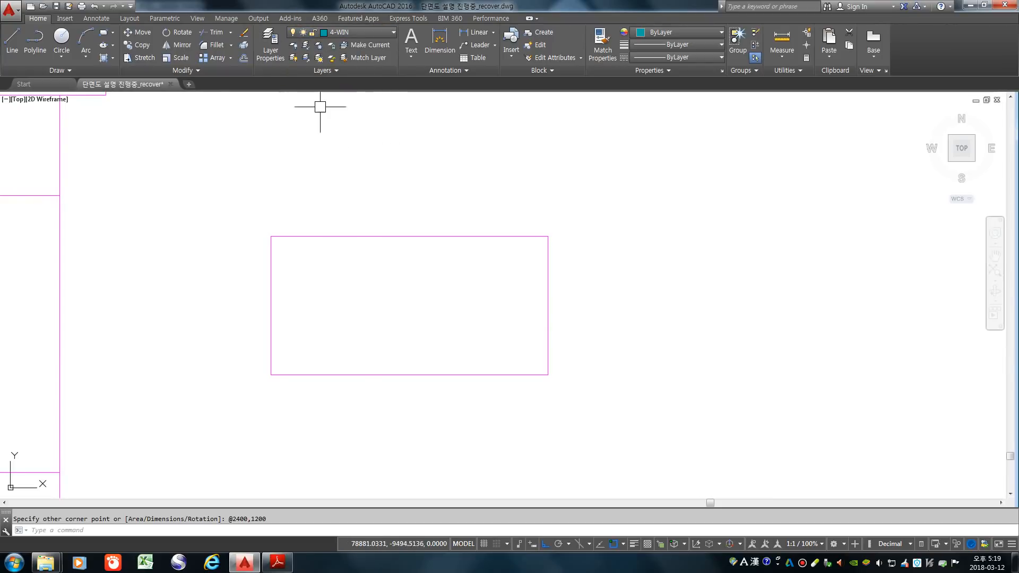
type("o")
key("Return")
type("30")
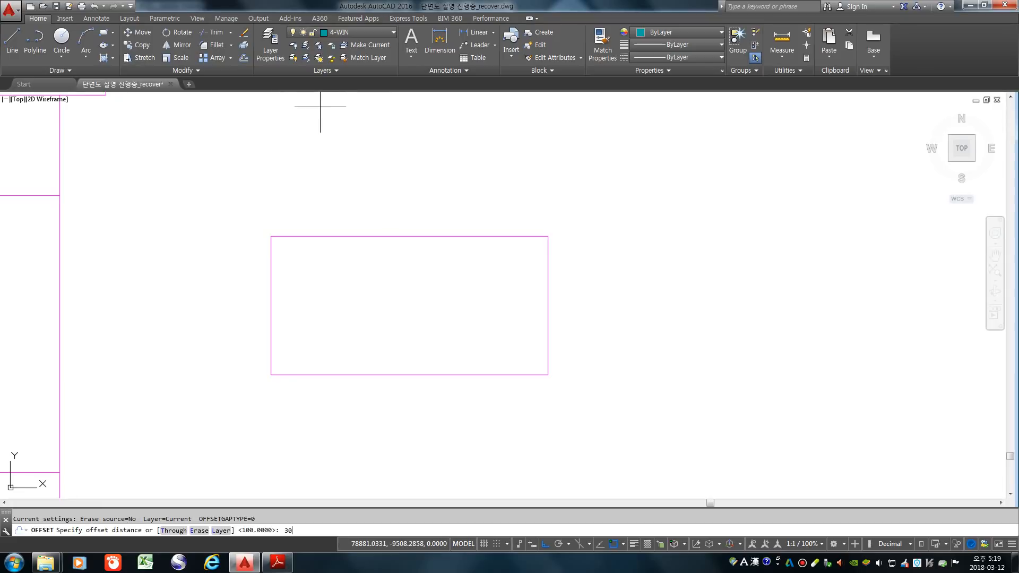
key("Return")
left_click(311, 237)
left_click(334, 309)
key("Return")
- Offset the inner window frame rectangle a further 60 inward for the sash outline
key("Return")
type("60")
key("Return")
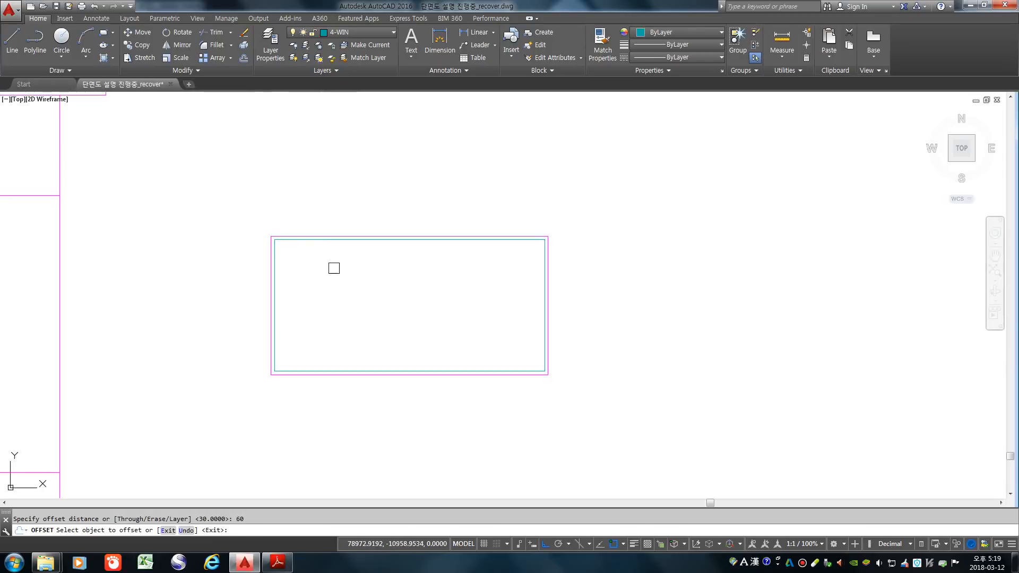
left_click(338, 240)
left_click(338, 290)
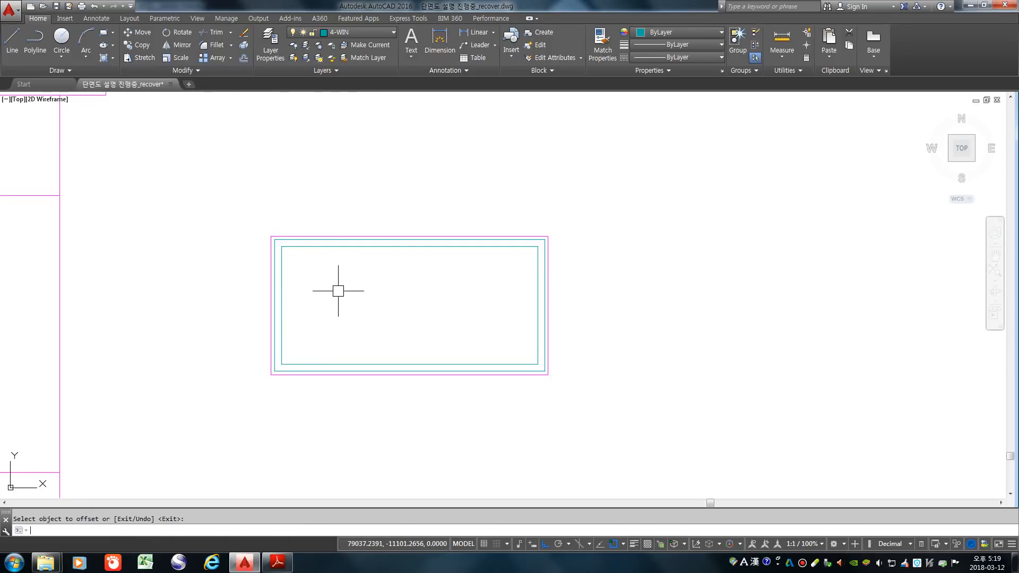
key("Return")
- Explode all three nested window rectangles into separate lines
type("x")
key("Return")
left_click(578, 400)
left_click(224, 204)
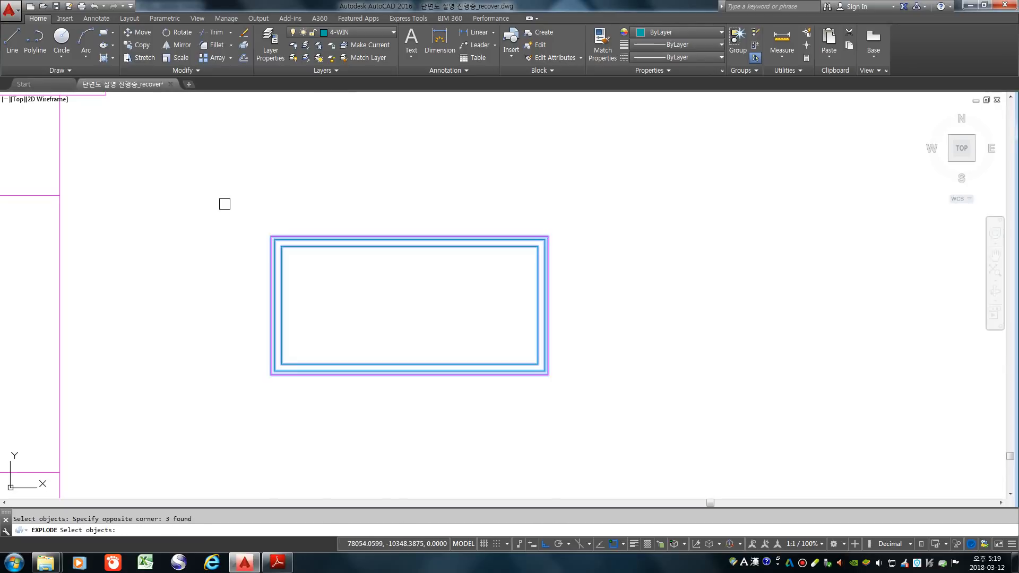
key("Return")
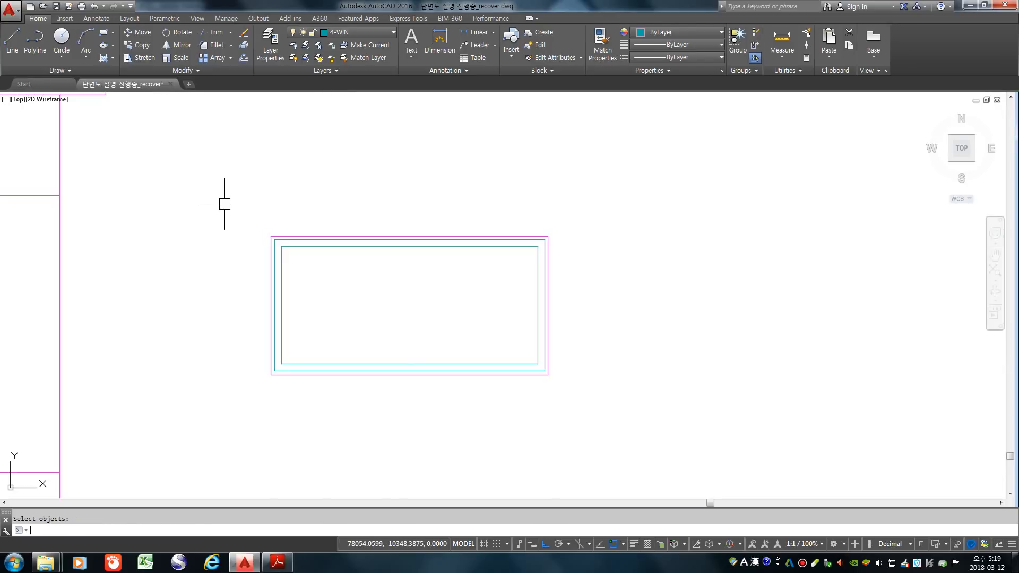
- Draw a vertical centre line between the top and bottom midpoints of the outer 4-WIN frame
type("l")
key("Return")
left_click(409, 240)
left_click(409, 370)
key("Return")
- Draw a vertical line down the middle of the window's left half, starting midway between the frame corner and the centre line
scroll(263, 337, "up", 2)
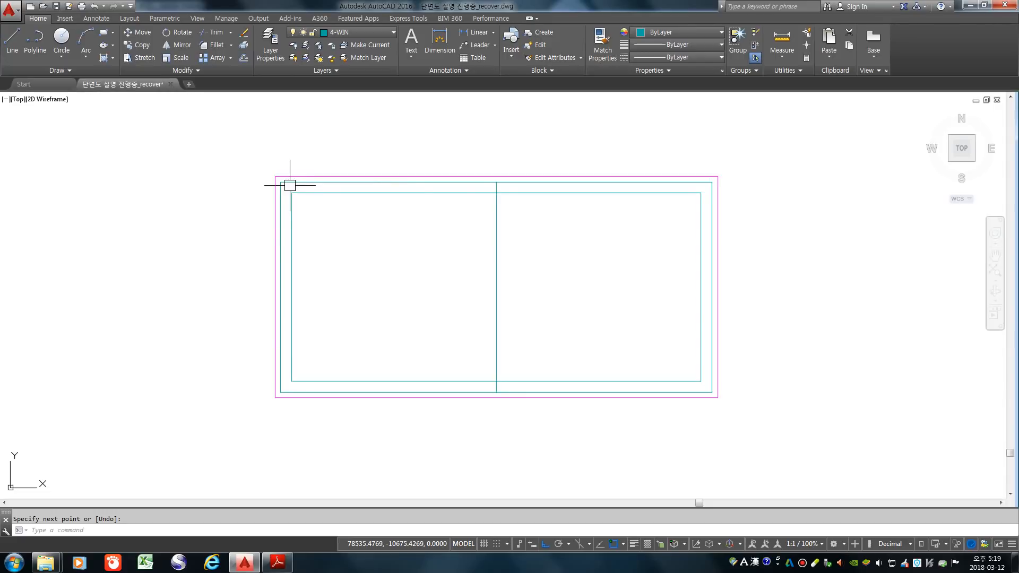
scroll(290, 185, "up", 2)
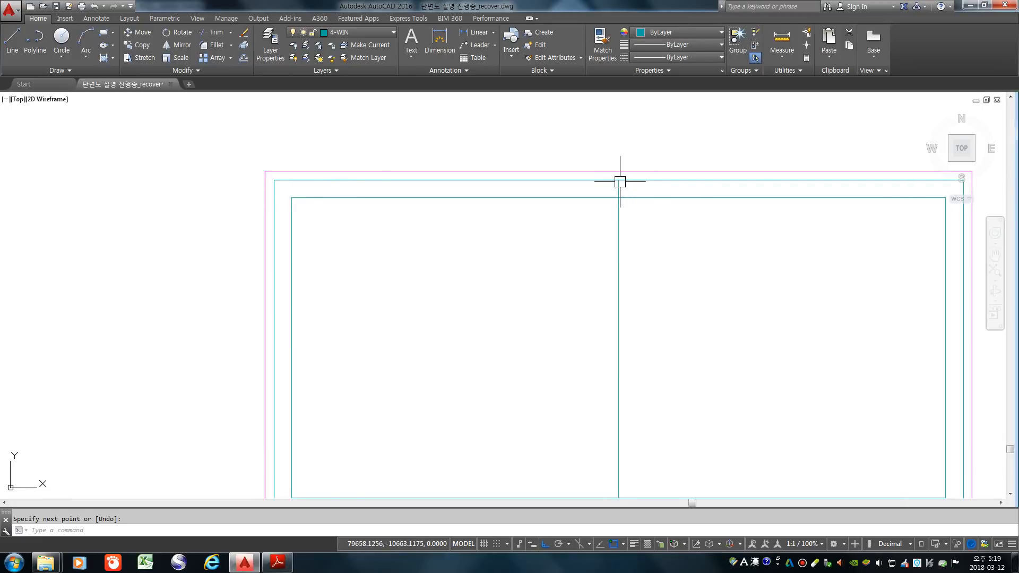
scroll(279, 181, "down", 2)
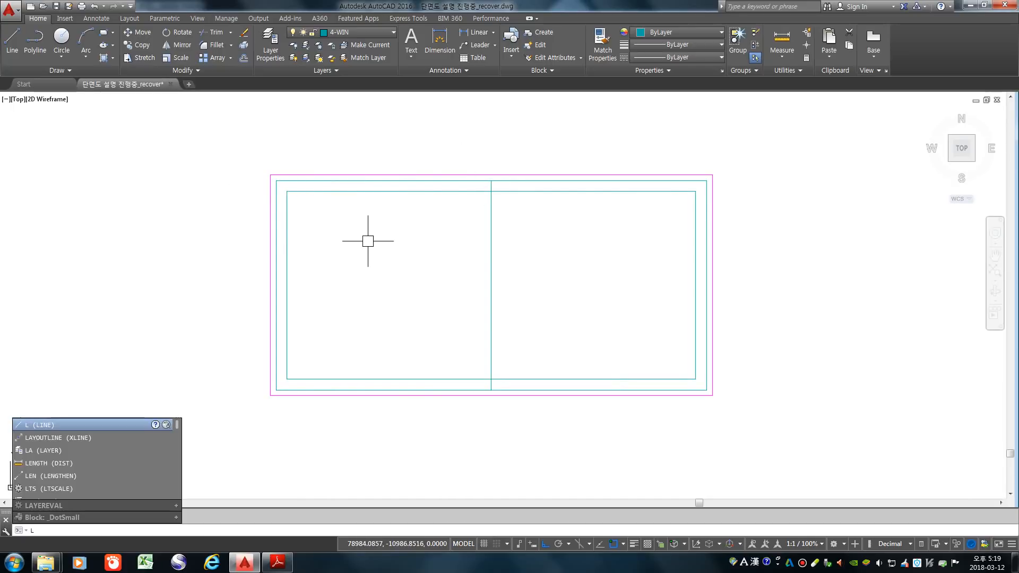
key("Return")
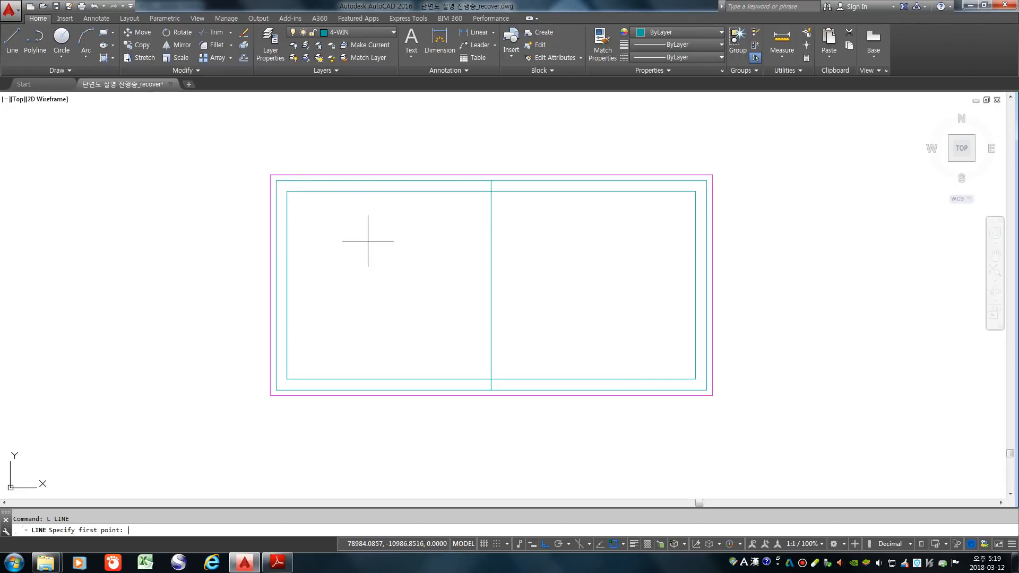
right_click(367, 241, "shift")
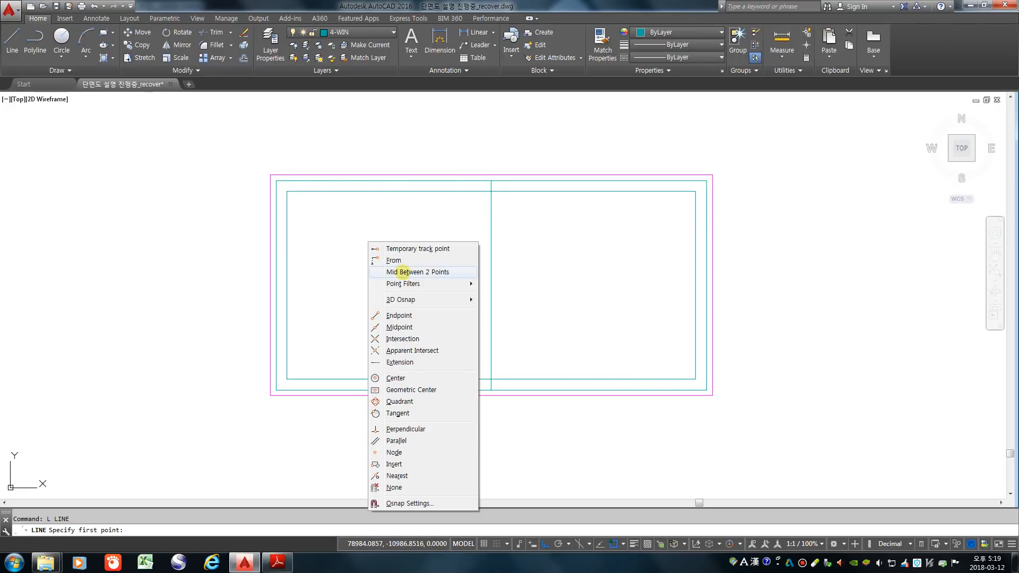
left_click(403, 272)
left_click(275, 180)
left_click(491, 180)
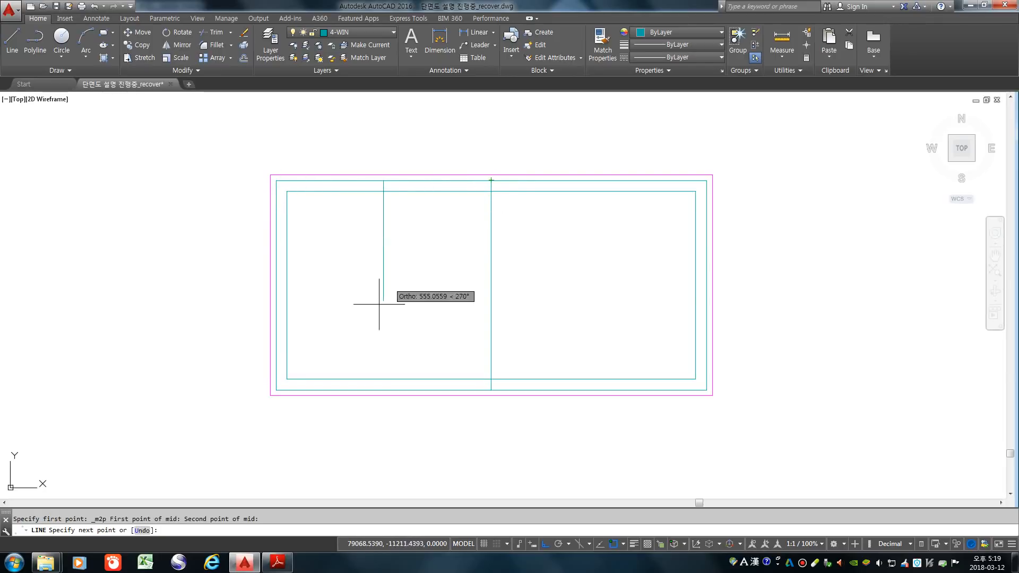
left_click(383, 390)
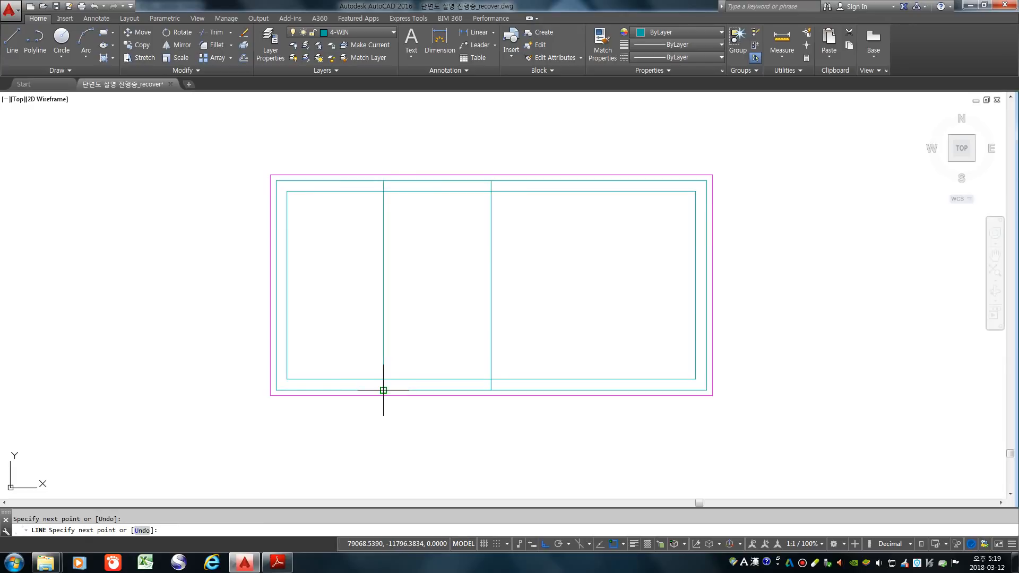
key("Return")
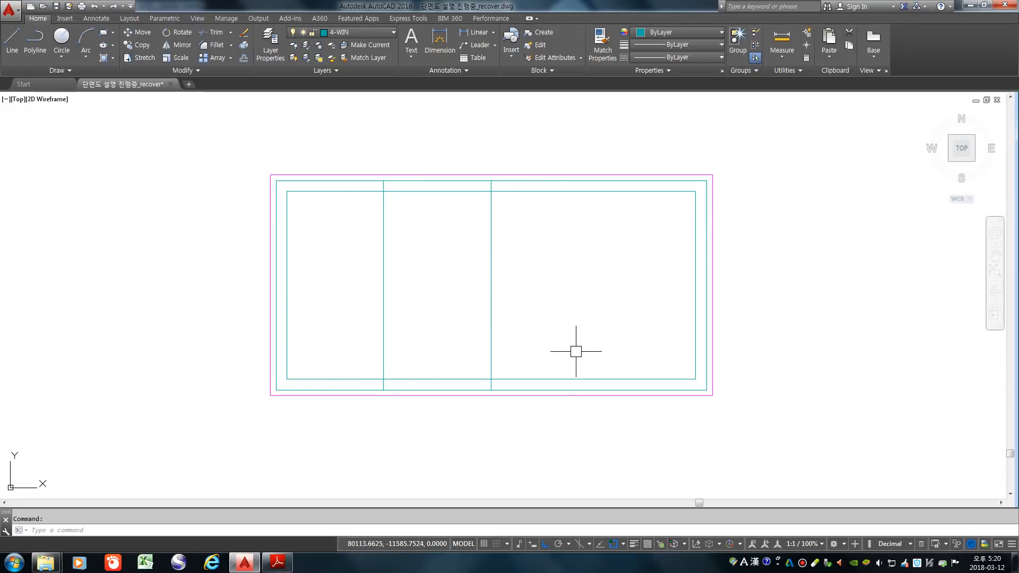
- Trim the innermost frame's top and bottom lines right of the centre line and erase its right vertical line
type("tr")
key("Return")
key("Return")
left_click(533, 379)
left_click(541, 191)
key("Escape")
type("e")
key("Return")
left_click(696, 247)
key("Return")
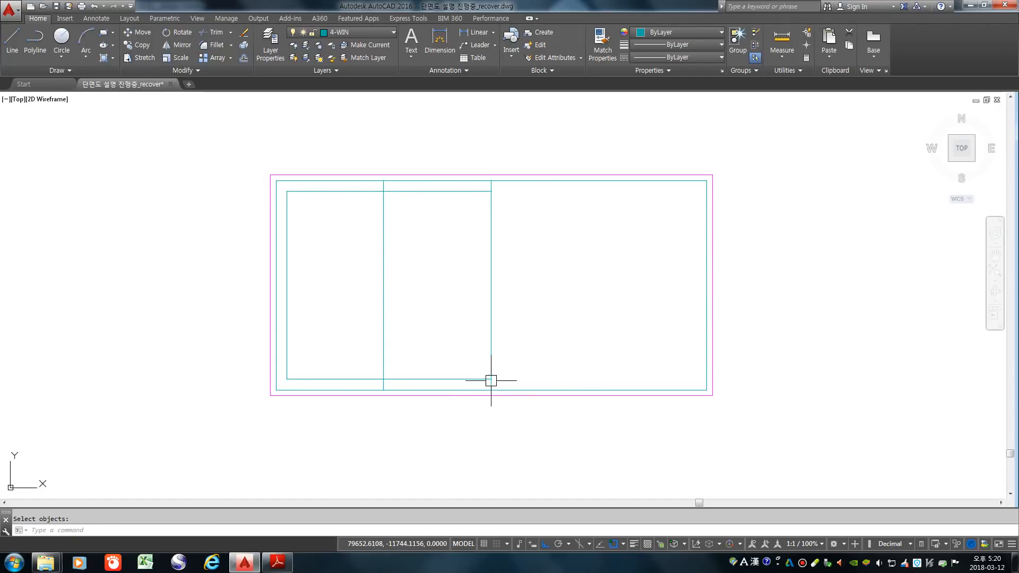
- Offset the centre line 60 to the left and fillet the copy with the innermost frame's top and bottom lines
type("o")
key("Return")
type("60")
key("Return")
left_click(485, 296)
left_click(423, 291)
type("f")
left_click(480, 265)
key("space")
left_click(480, 295)
left_click(455, 379)
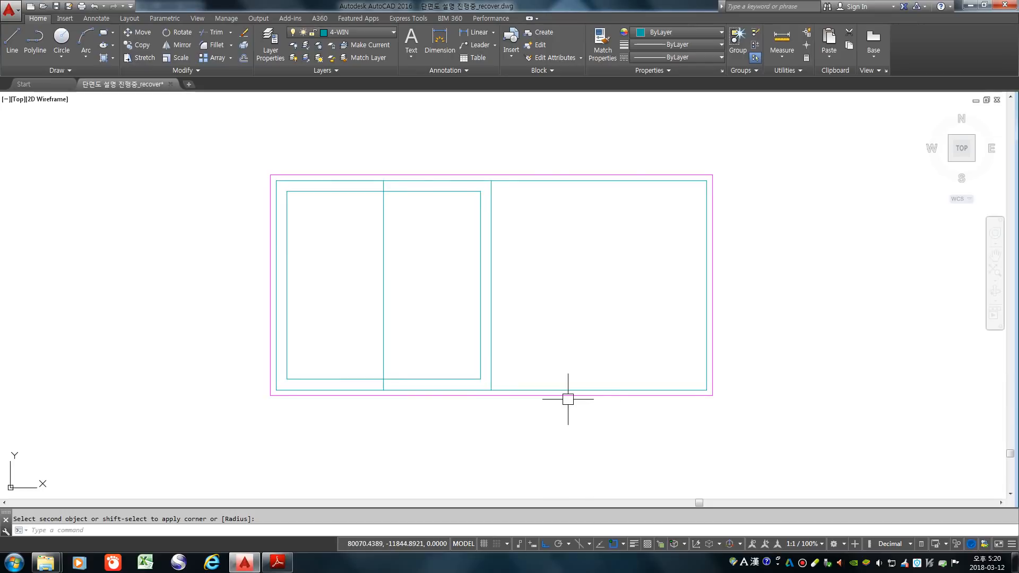
- Offset the vertical line in the middle of the left half 30 to each side for the sash stiles
key("Escape")
type("o")
key("space")
type("30")
key("space")
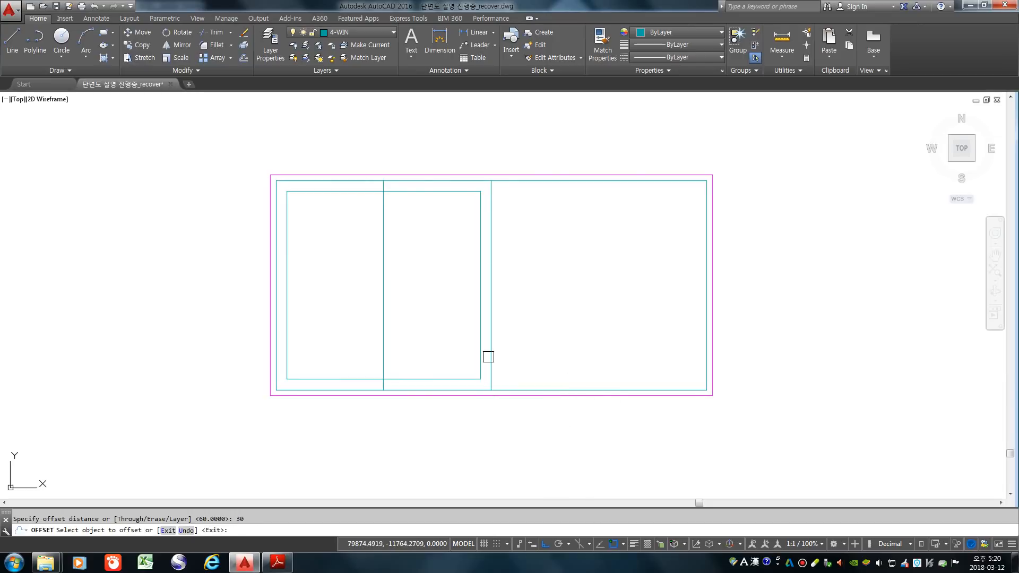
left_click(388, 256)
left_click(313, 282)
left_click(389, 261)
left_click(455, 277)
key("space")
left_click(387, 242)
key("Escape")
scroll(387, 245, "up", 5)
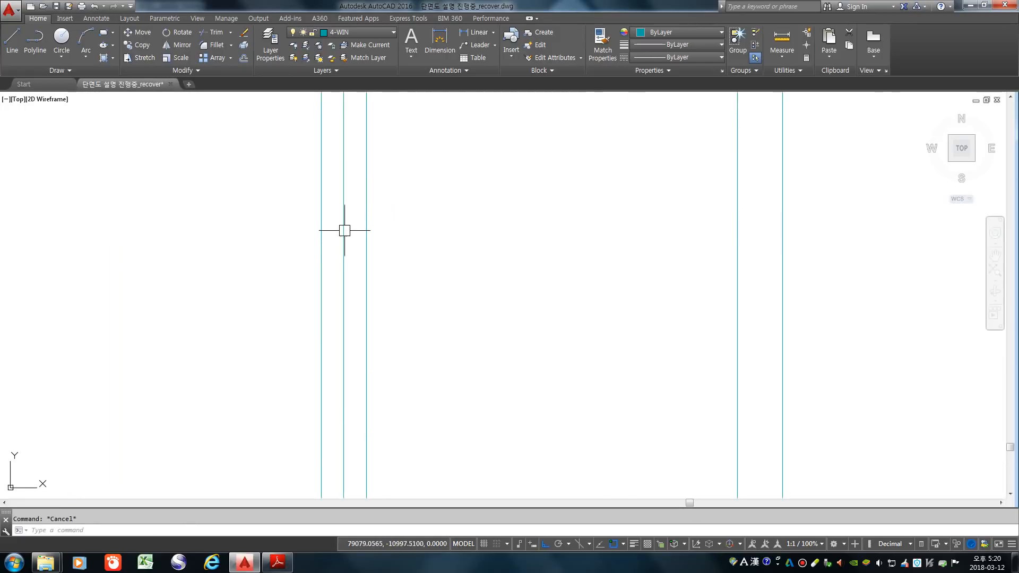
- Remove the middle line between the two sash stiles and trim the innermost frame's top and bottom lines between the stiles
scroll(421, 339, "down", 3)
type("tr")
key("space")
key("space")
scroll(401, 249, "up", 6)
left_click(382, 256)
left_click(399, 286)
scroll(435, 247, "down", 8)
scroll(430, 369, "up", 8)
scroll(527, 395, "down", 8)
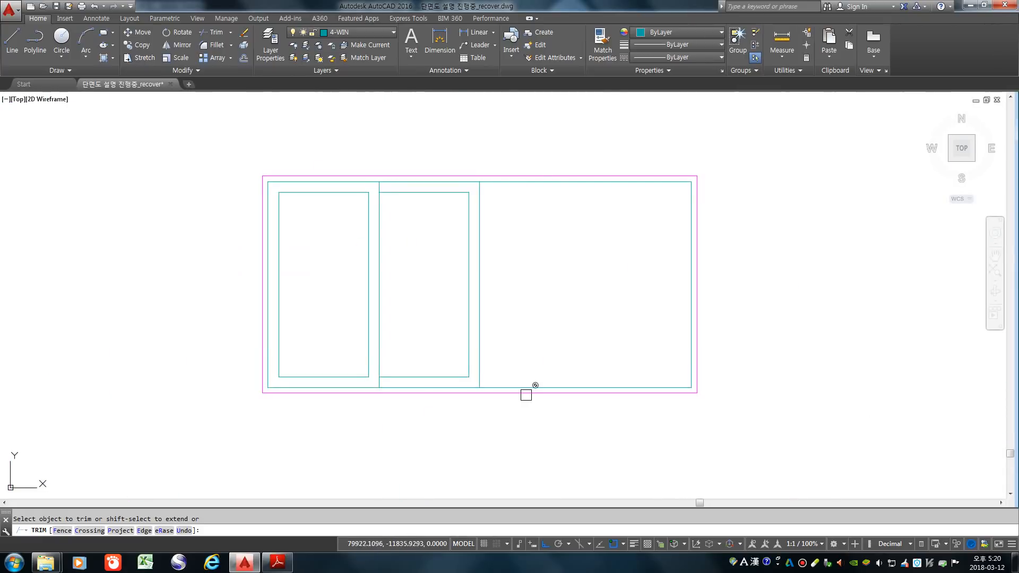
key("Return")
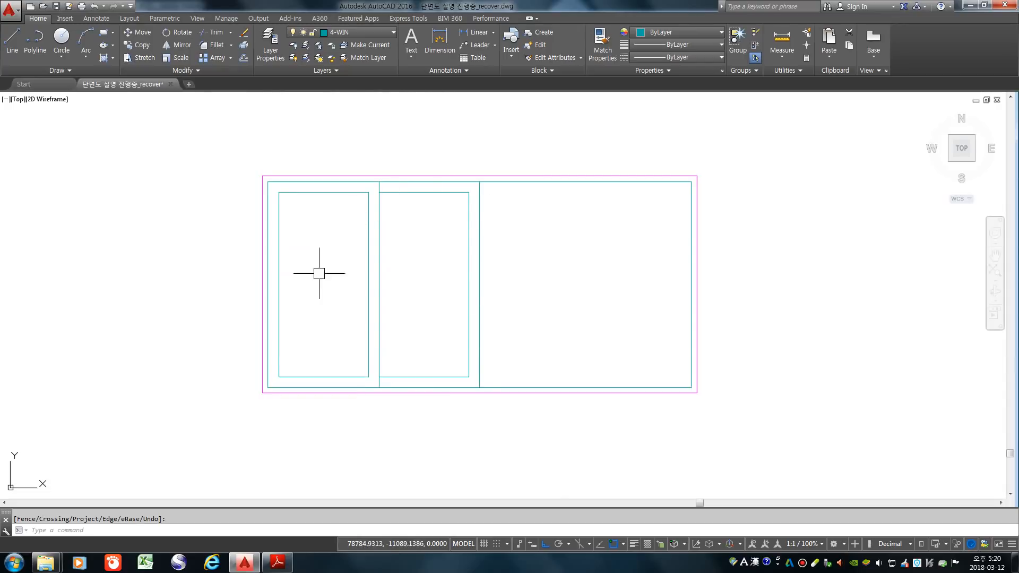
- Mirror the left half's sash lines about the window's vertical centre line, keeping the originals
scroll(315, 307, "down", 3)
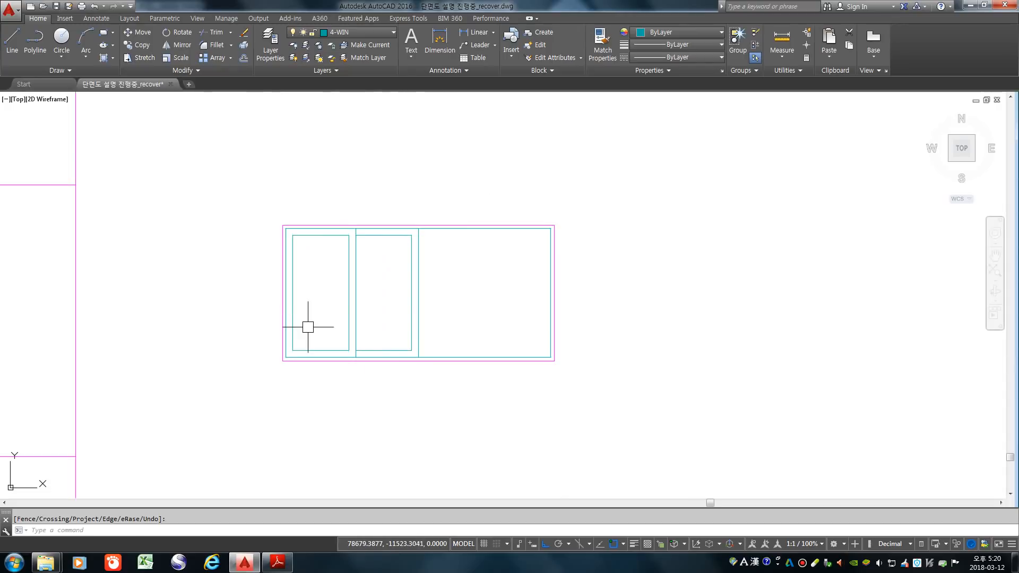
type("mi")
key("Return")
scroll(416, 349, "up", 3)
scroll(430, 368, "down", 2)
left_click(432, 367)
left_click(221, 164)
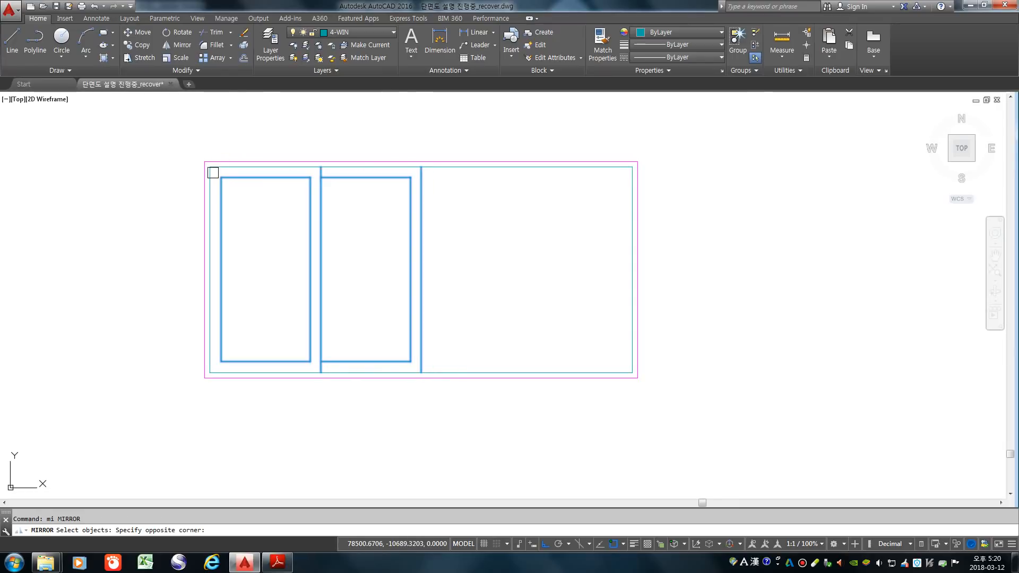
left_click(421, 371)
left_click(421, 427)
key("Return")
scroll(574, 304, "down", 4)
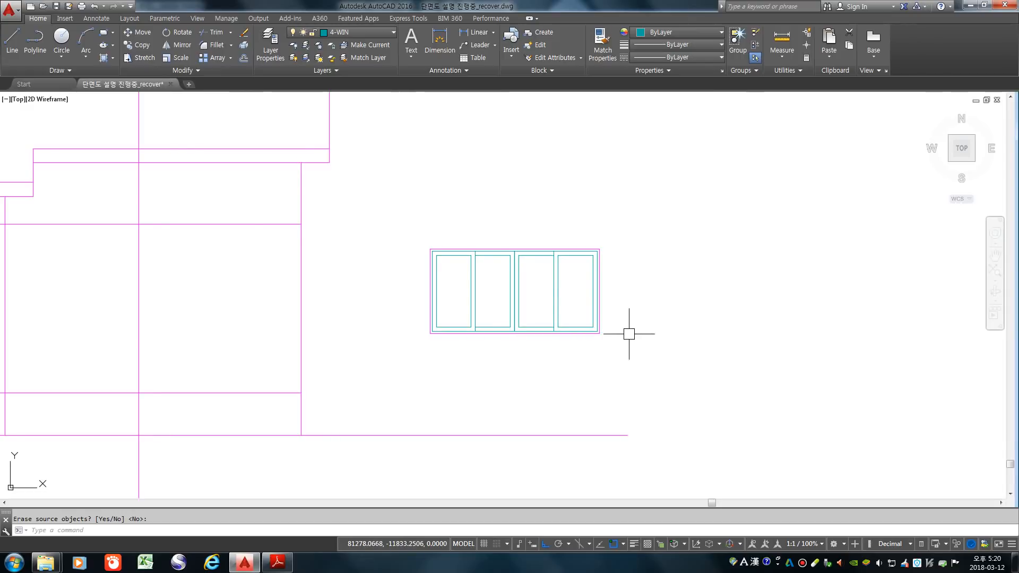
- Make 3-ETC the current layer for the sill lines
scroll(620, 321, "down", 2)
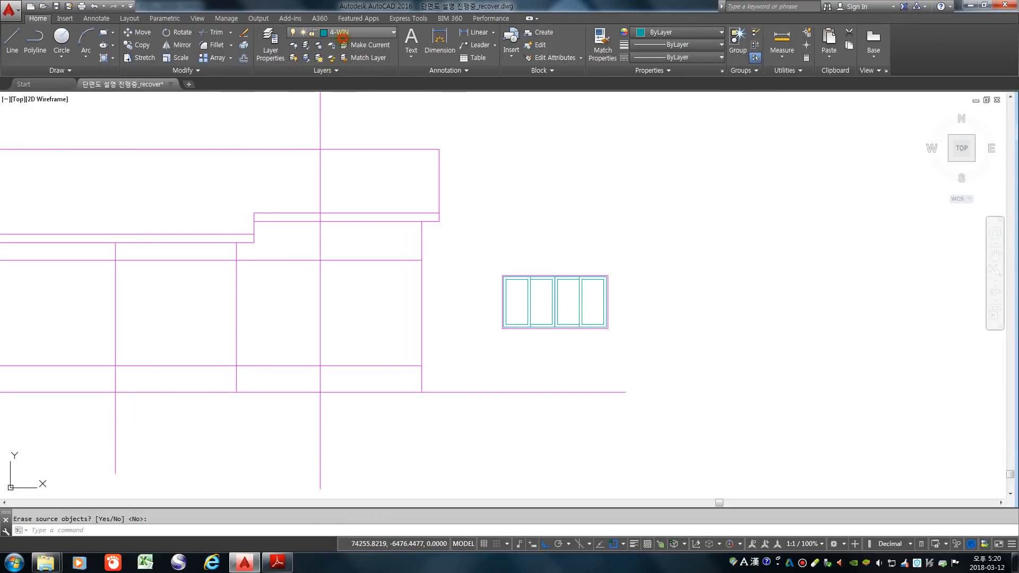
left_click(342, 33)
left_click(350, 84)
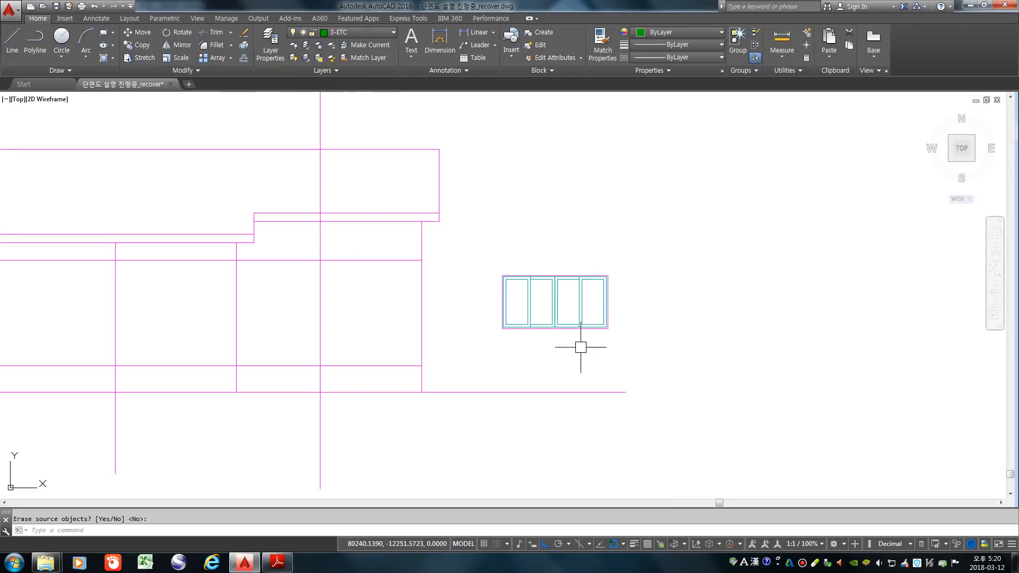
scroll(586, 351, "up", 4)
key("Return")
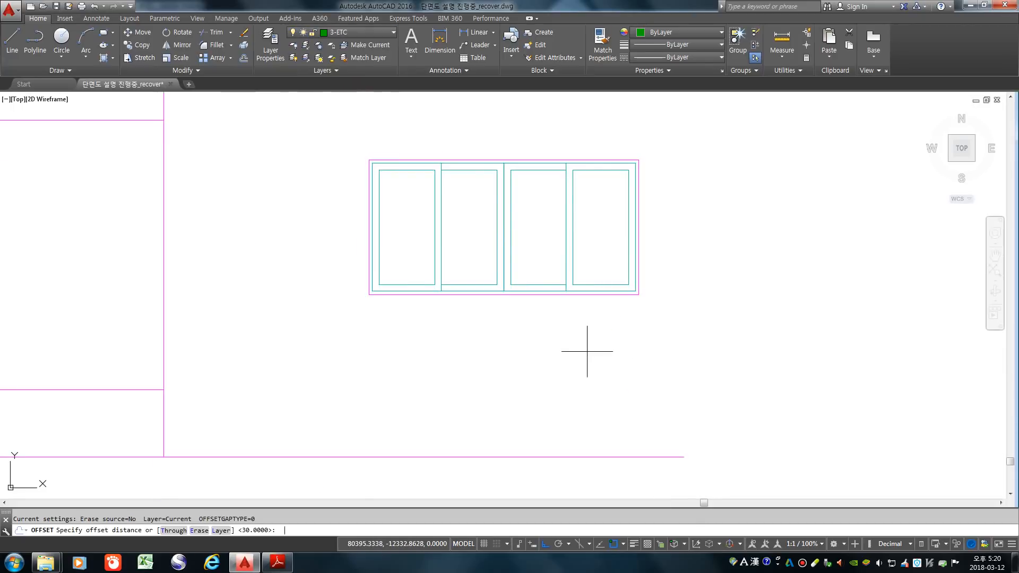
type("50")
key("Return")
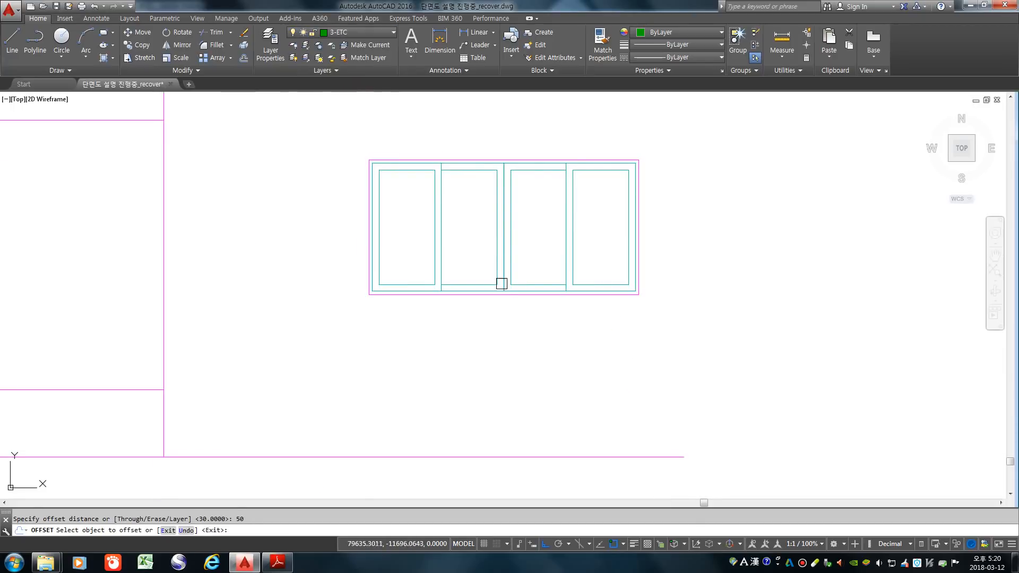
left_click(493, 295)
left_click(475, 375)
key("Return")
key("Return")
type("10")
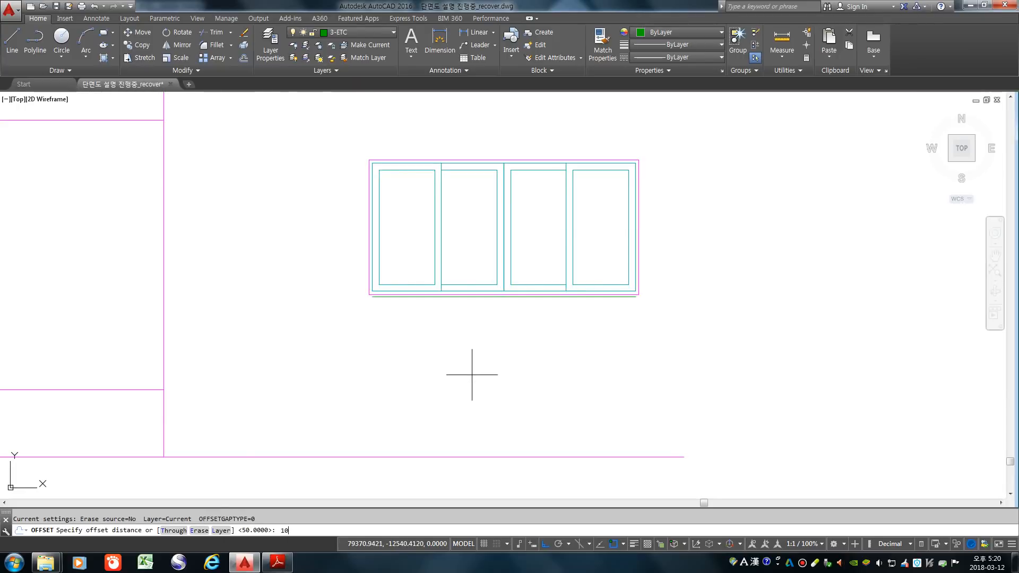
type("0")
key("Return")
scroll(397, 313, "up", 3)
left_click(391, 287)
left_click(367, 397)
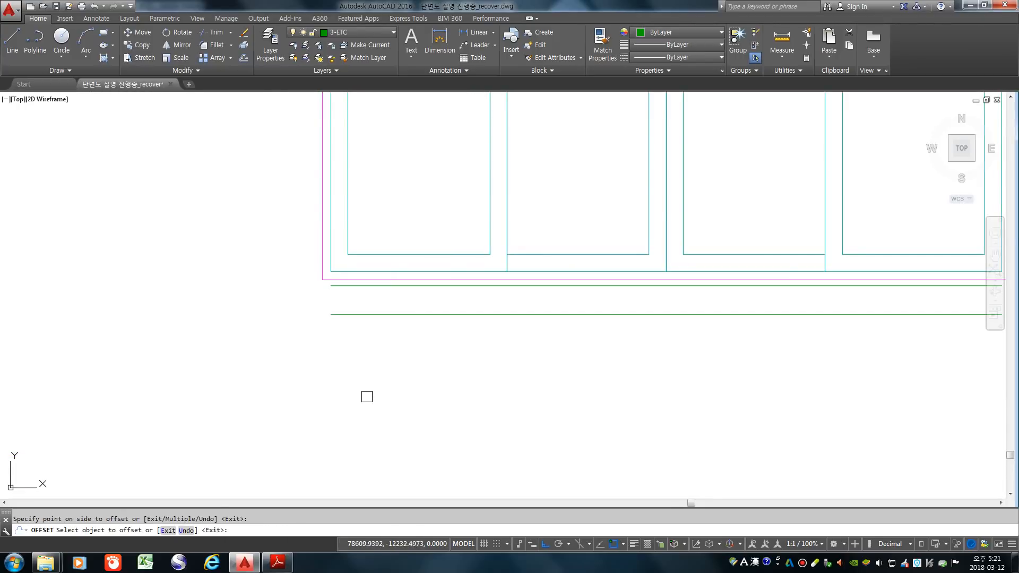
key("Escape")
type("e")
key("Return")
left_click(378, 287)
left_click(379, 315)
key("Return")
- Offset the window's outer bottom edge 50 downward and offset that copy another 100 downward to form the sill
type("o")
key("Return")
type("50")
key("Return")
left_click(384, 280)
left_click(380, 350)
key("Return")
key("Return")
type("100")
key("Return")
left_click(401, 294)
left_click(398, 350)
key("Return")
- Close the sill's left and right ends with vertical lines up to the window's outer frame
type("l")
key("Return")
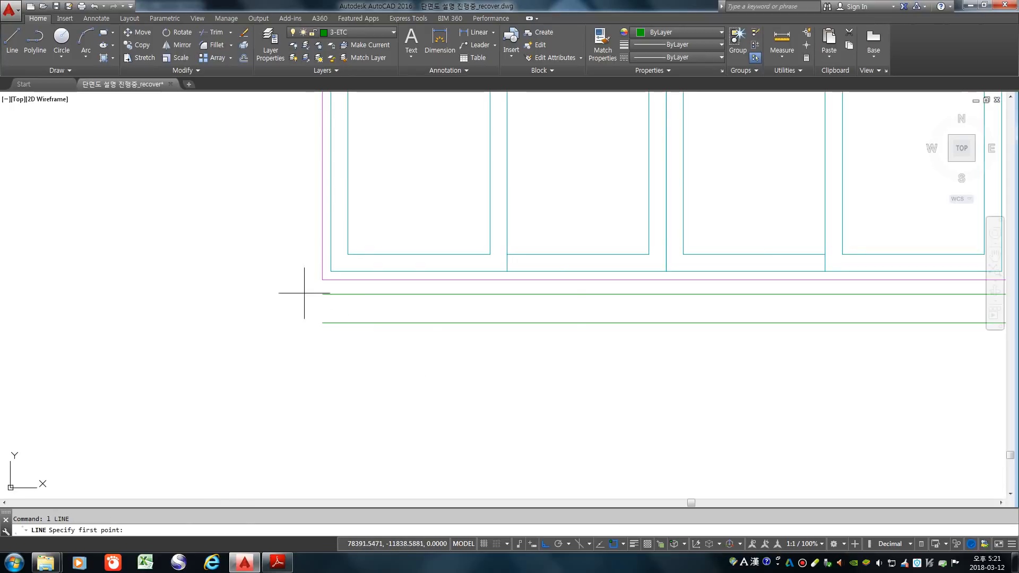
left_click(321, 323)
scroll(319, 292, "down", 4)
scroll(564, 332, "up", 4)
left_click(543, 285)
scroll(564, 371, "down", 4)
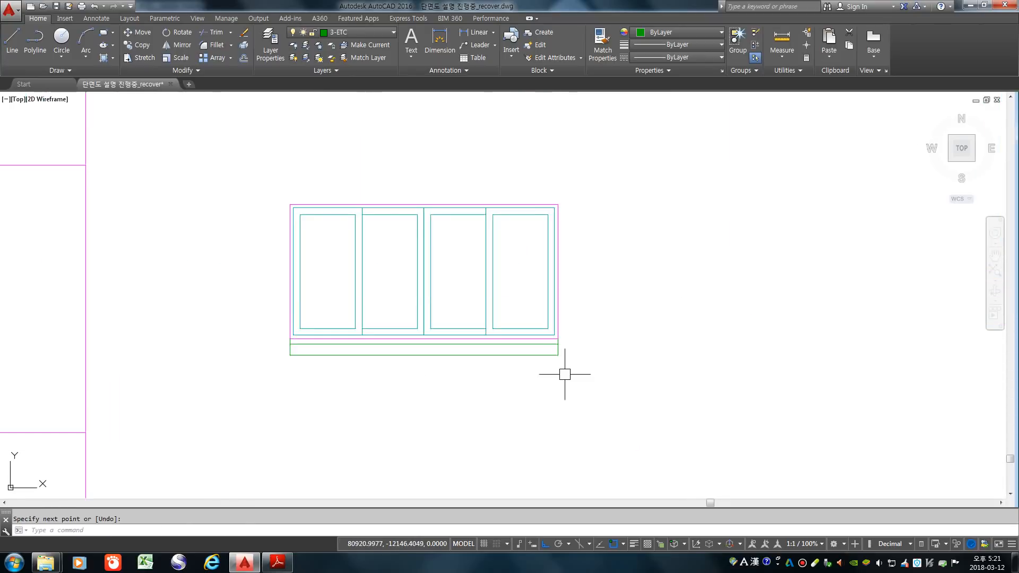
- Hatch both sill bands with the user-defined pattern at angle 90 and spacing 60
type("h")
key("Return")
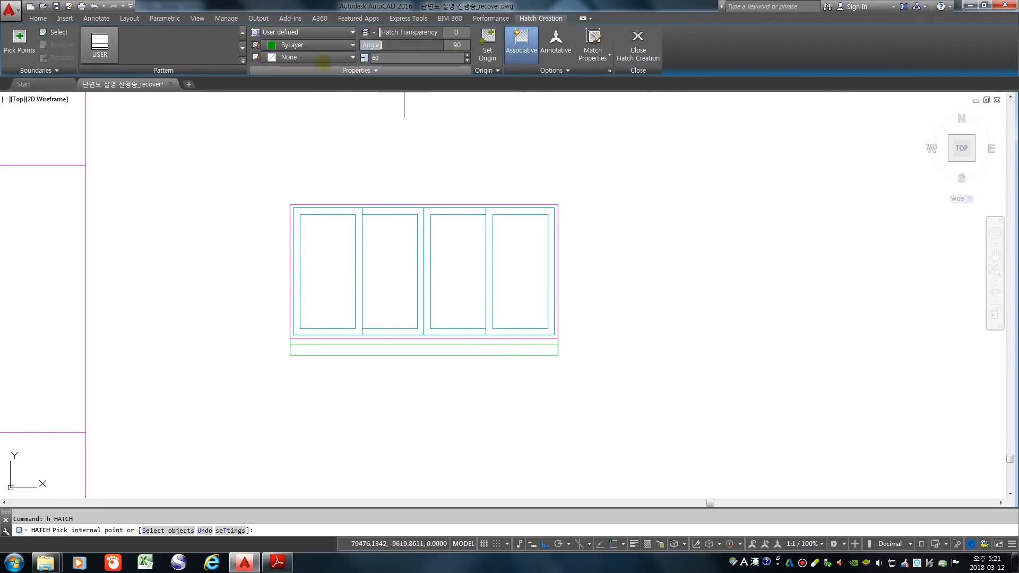
left_click(399, 346)
left_click(400, 342)
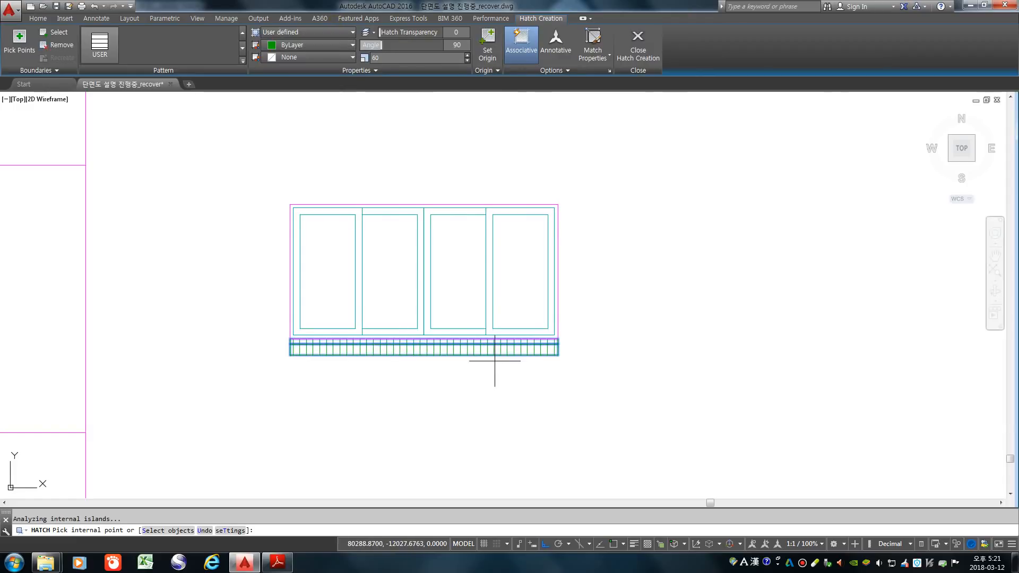
key("Return")
- Set the sill hatch's origin to the sill's lower right corner
scroll(448, 376, "up", 4)
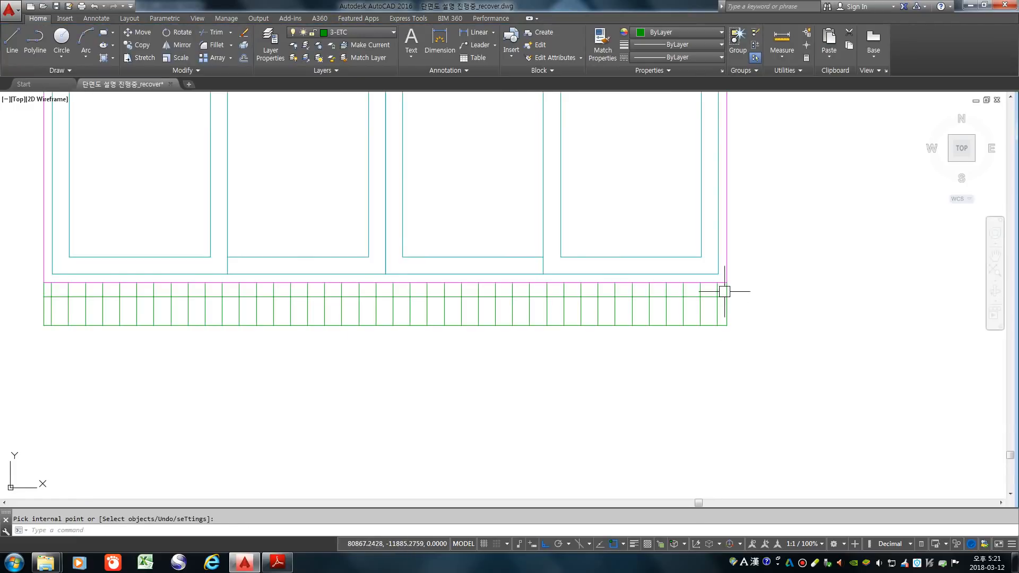
left_click(718, 308)
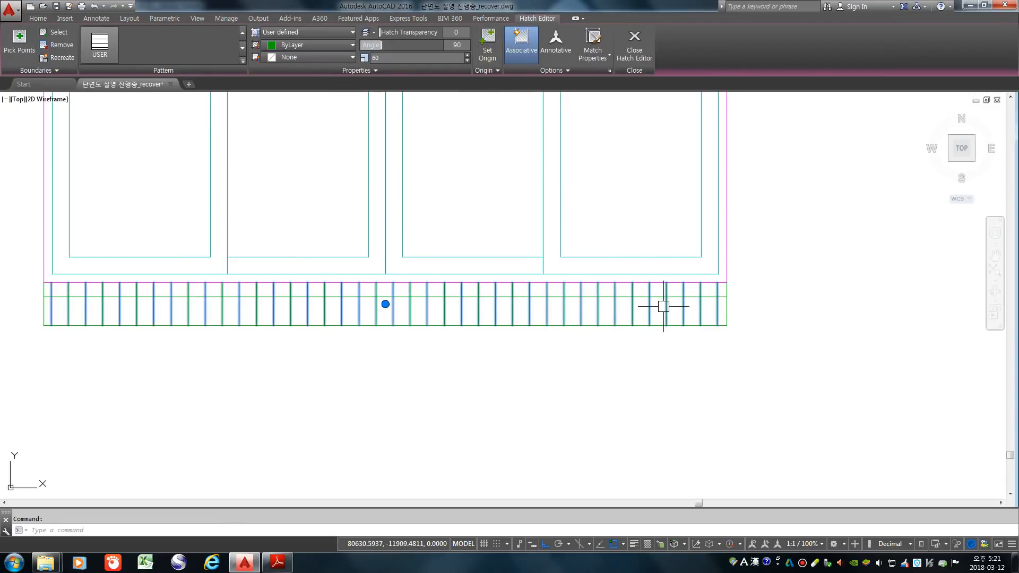
left_click(487, 49)
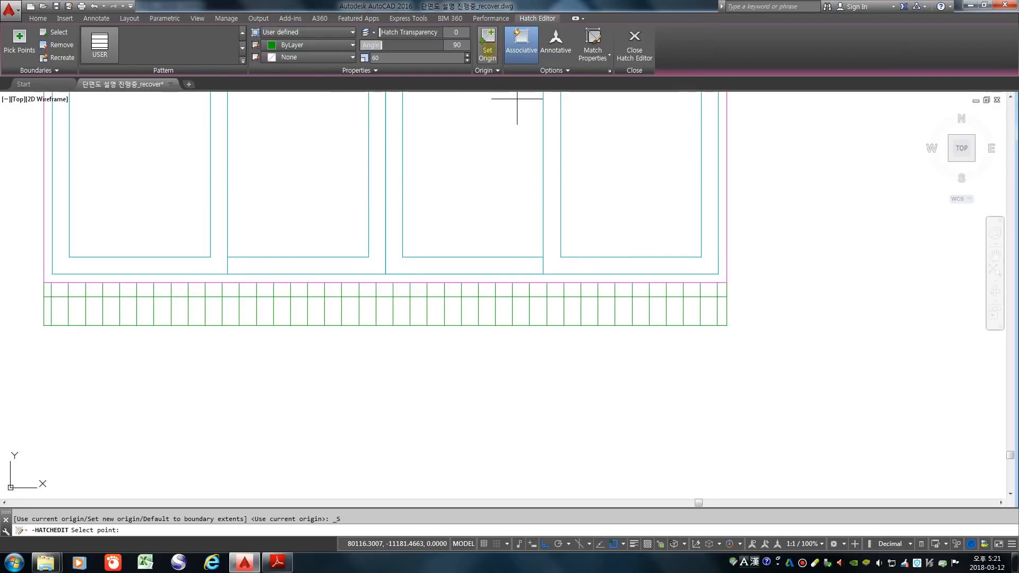
left_click(727, 326)
key("Escape")
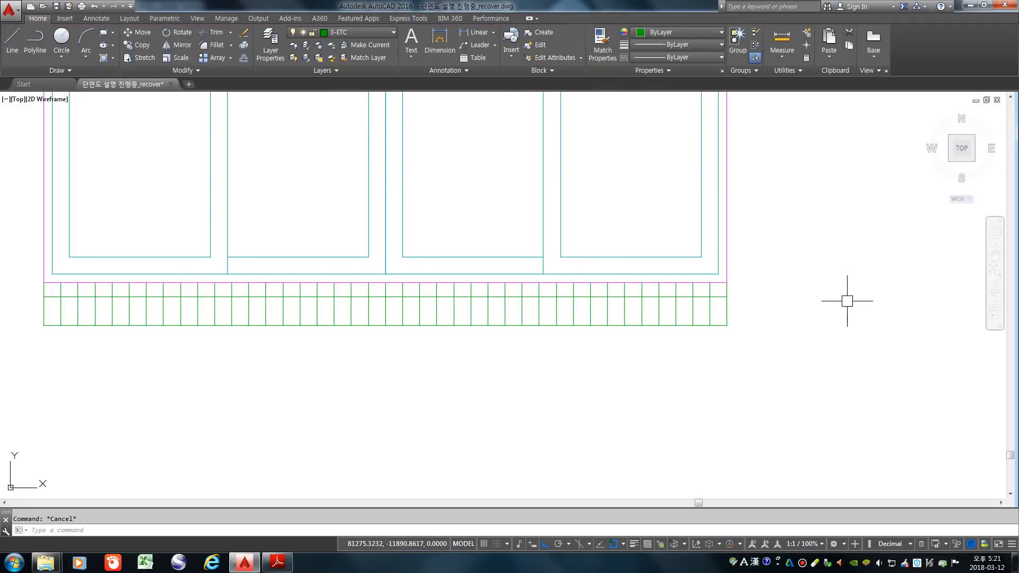
scroll(489, 232, "down", 3)
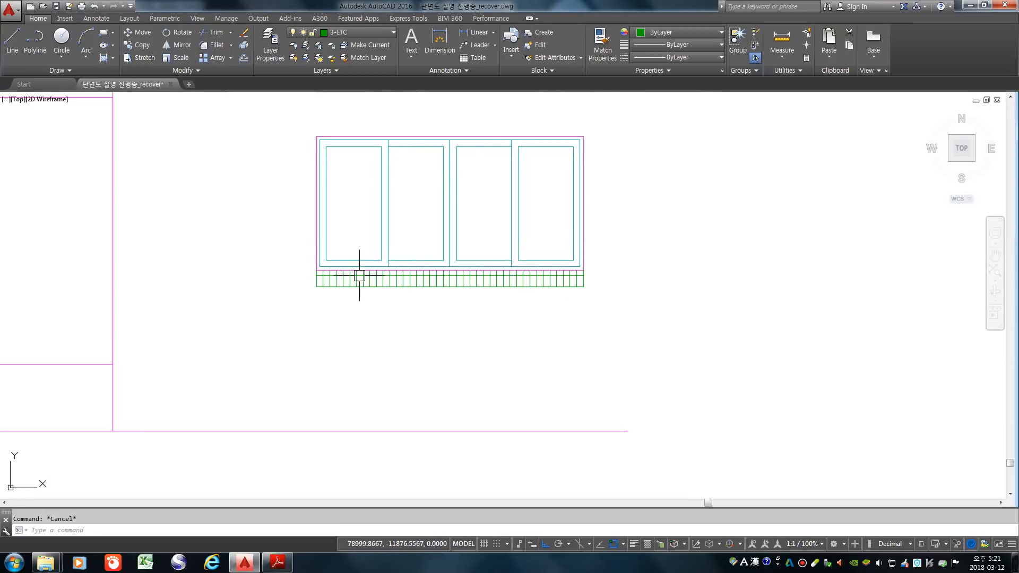
- Move the four-part window with its sill by its top midpoint to where the right wall's vertical reference line crosses the window-head line
scroll(593, 324, "down", 1)
type("m")
key("Return")
left_click(625, 342)
left_click(392, 169)
key("Return")
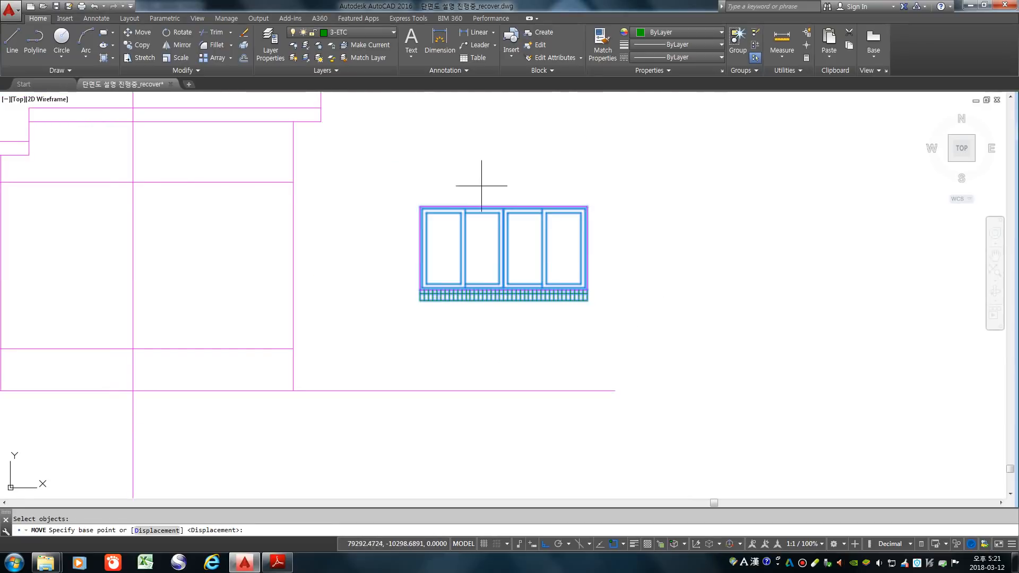
left_click(503, 207)
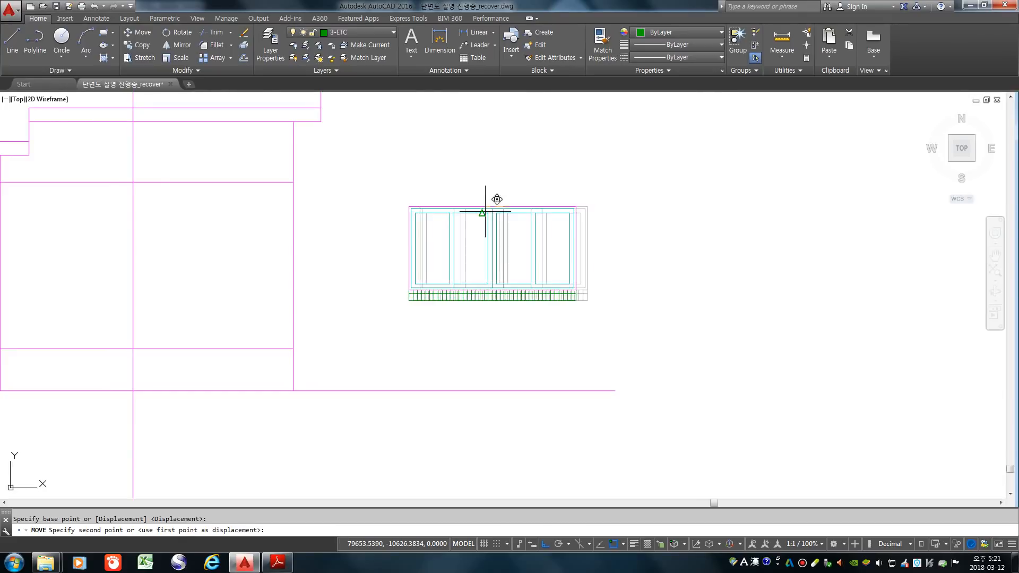
left_click(133, 182)
- Erase the vertical reference line running through the right-hand window
scroll(464, 225, "down", 2)
scroll(465, 247, "down", 2)
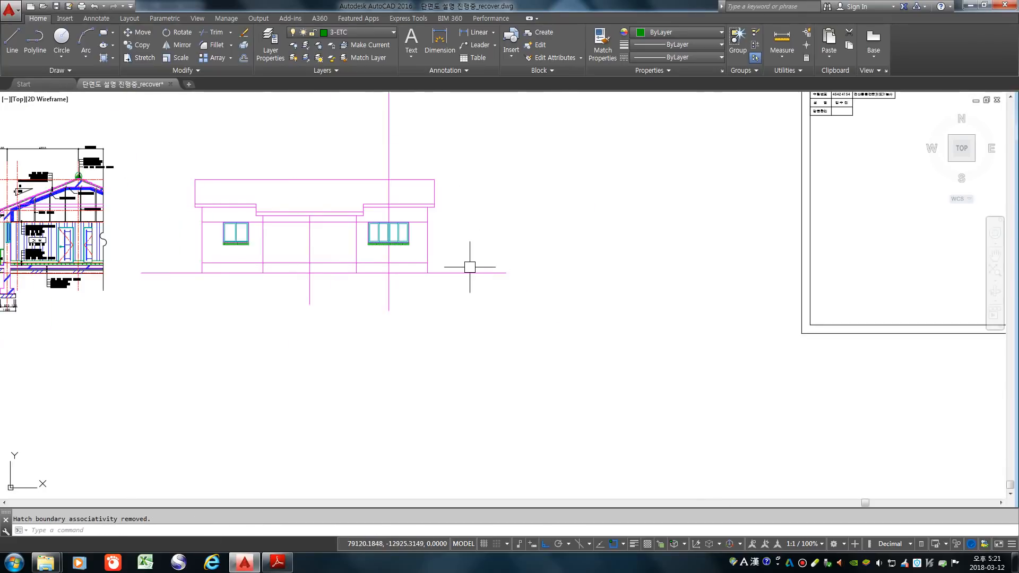
scroll(320, 261, "up", 2)
type("e")
key("Return")
left_click(429, 303)
key("Return")
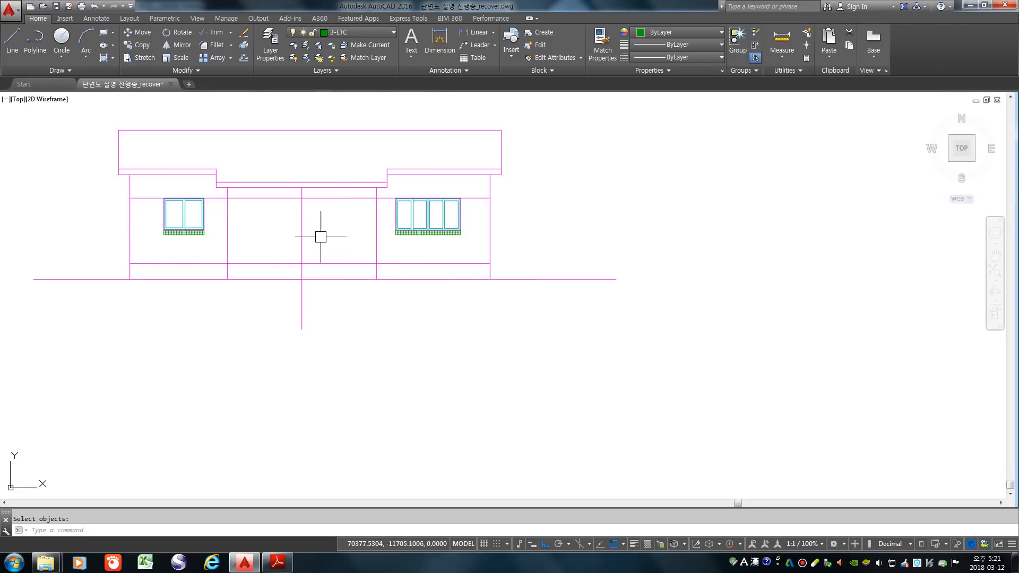
- Copy the four-part window without its sill, placing its top midpoint where the middle section's centre line meets the window-head line
type("co")
key("Return")
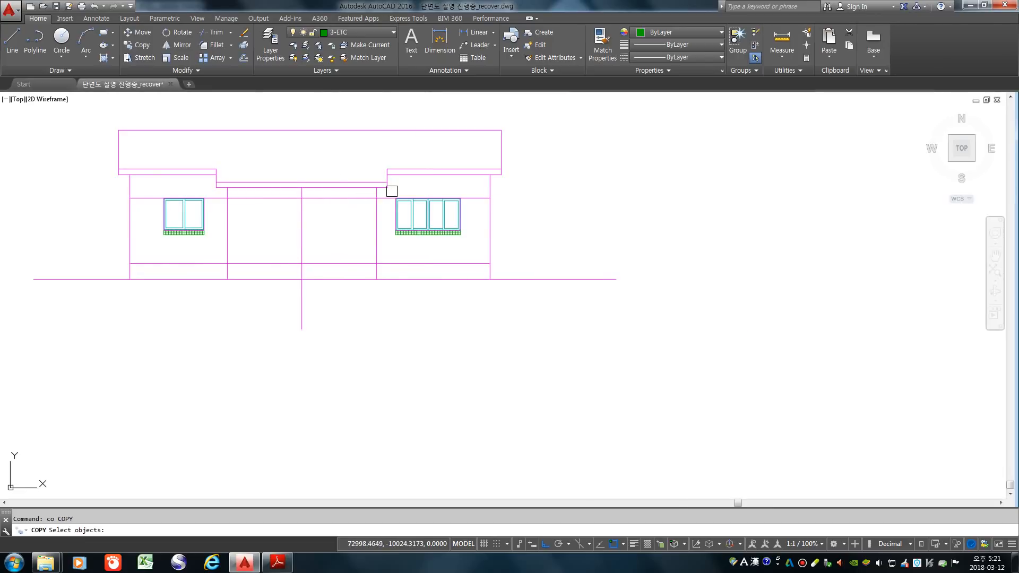
scroll(393, 186, "up", 8)
left_click(391, 192)
left_click(736, 343)
key("Return")
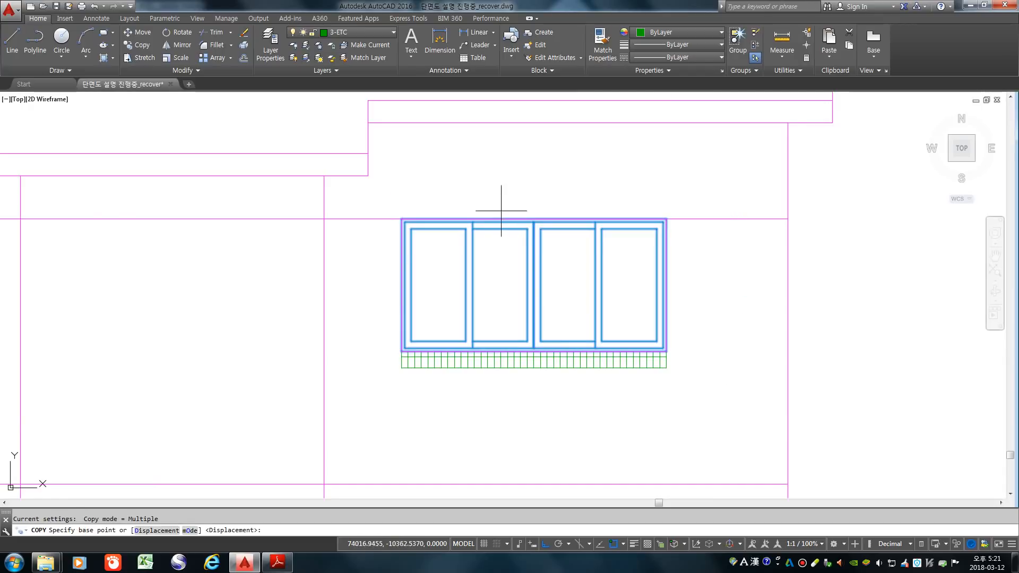
left_click(535, 219)
scroll(554, 219, "down", 3)
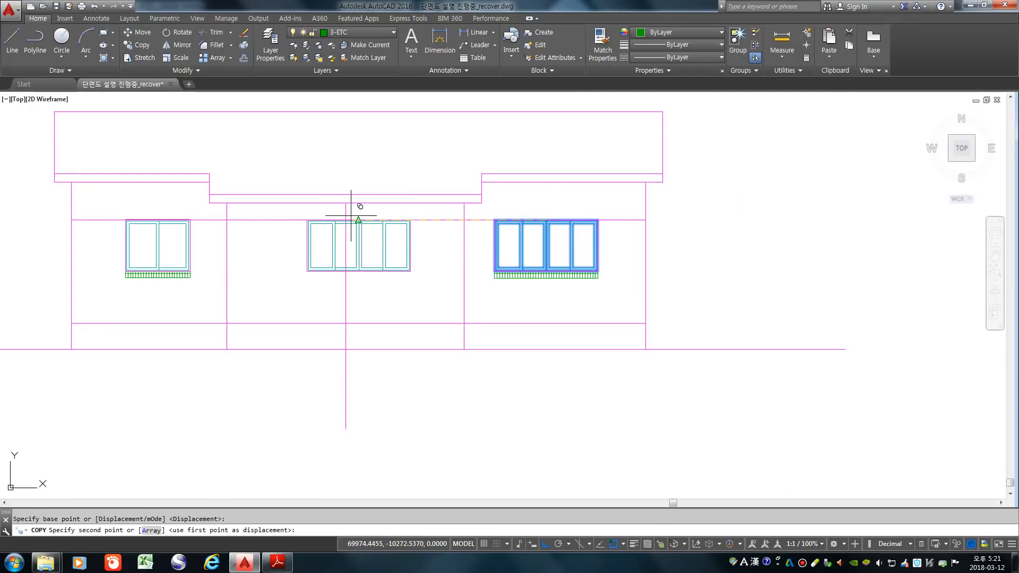
left_click(345, 219)
key("Return")
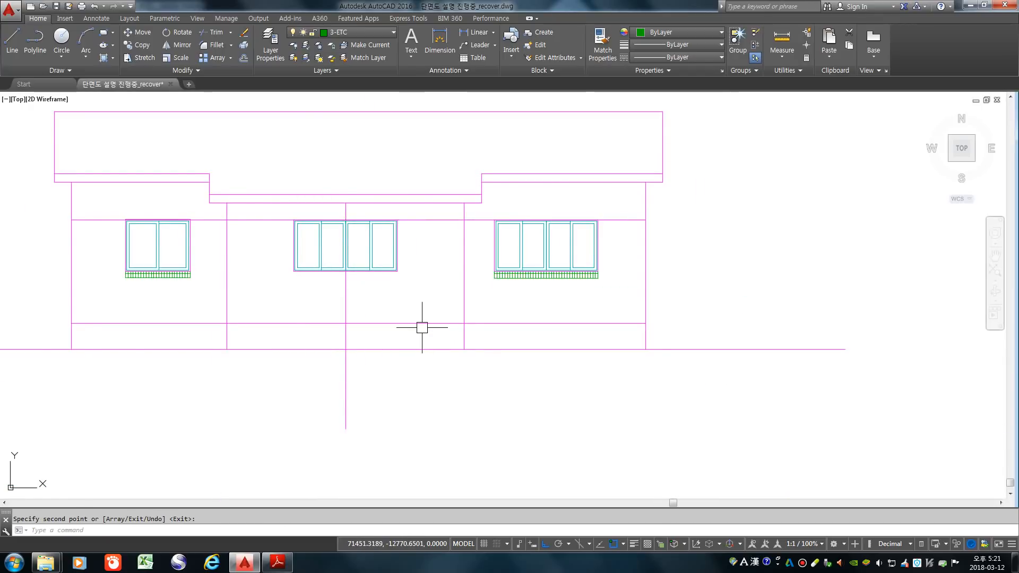
- Offset the middle section's vertical centre line 1650 to each side
type("o")
key("Return")
type("1")
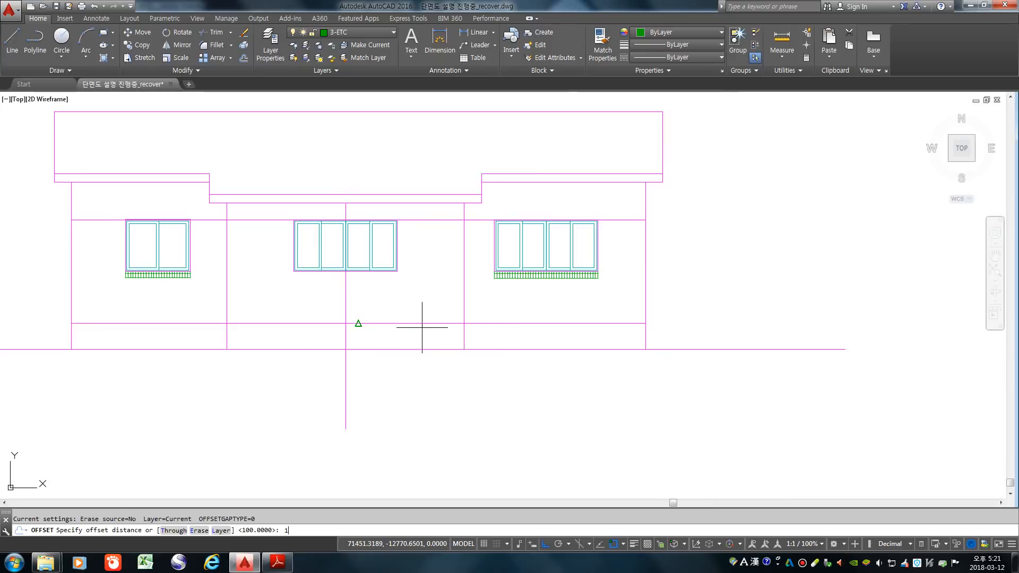
type("650")
key("Return")
left_click(346, 374)
left_click(333, 393)
left_click(343, 381)
left_click(480, 400)
- Erase the vertical centre line running through the middle window
type("e")
key("Return")
left_click(345, 377)
key("Return")
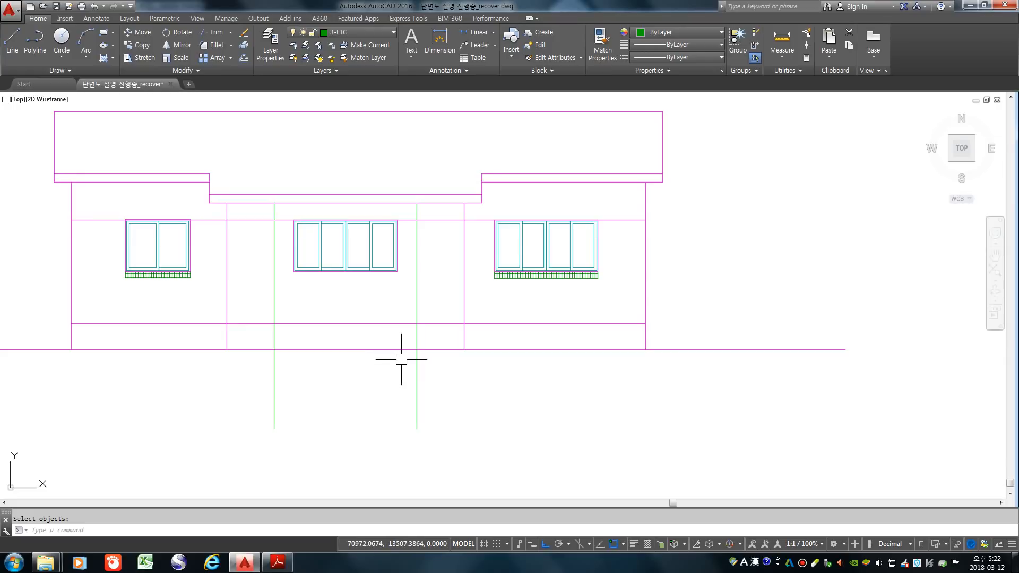
- Stretch the middle window's left side outward to the left offset line
scroll(286, 243, "up", 2)
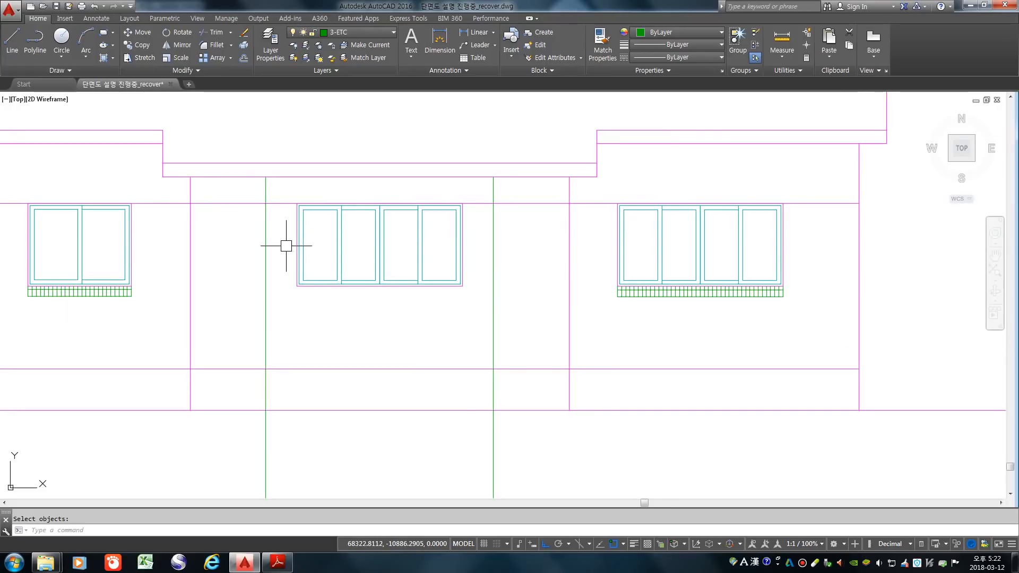
type("s")
key("Return")
left_click(309, 309)
left_click(292, 186)
key("Return")
left_click(291, 287)
left_click(267, 287)
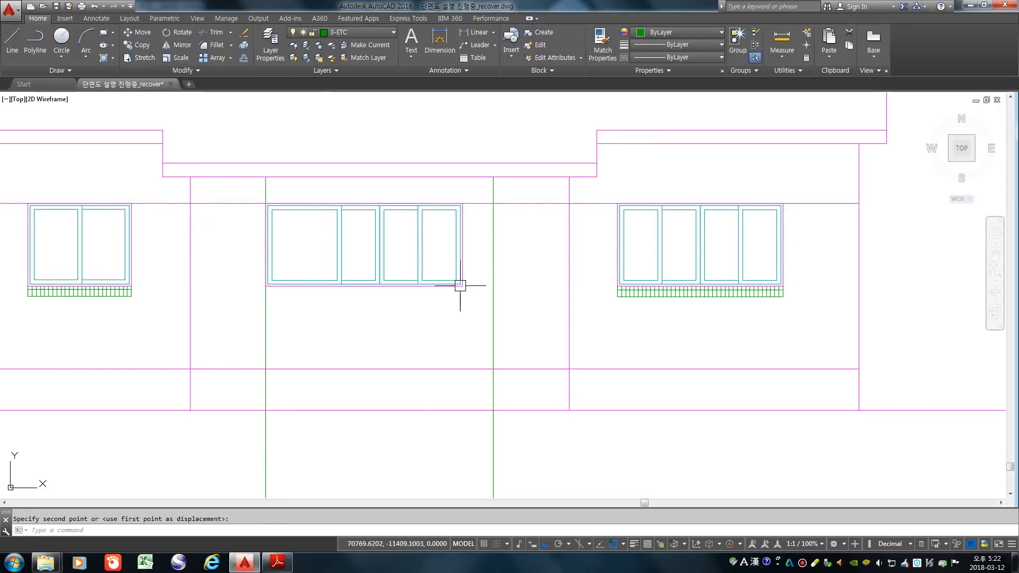
- Stretch the middle window's right side outward to the right offset line
key("Return")
left_click(473, 303)
left_click(458, 201)
key("Return")
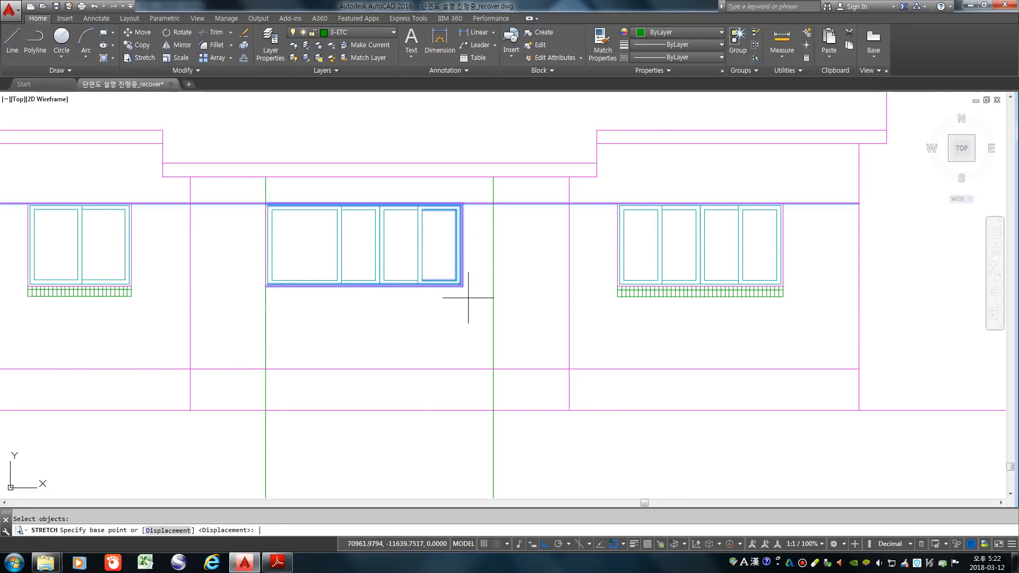
left_click(464, 286)
left_click(491, 286)
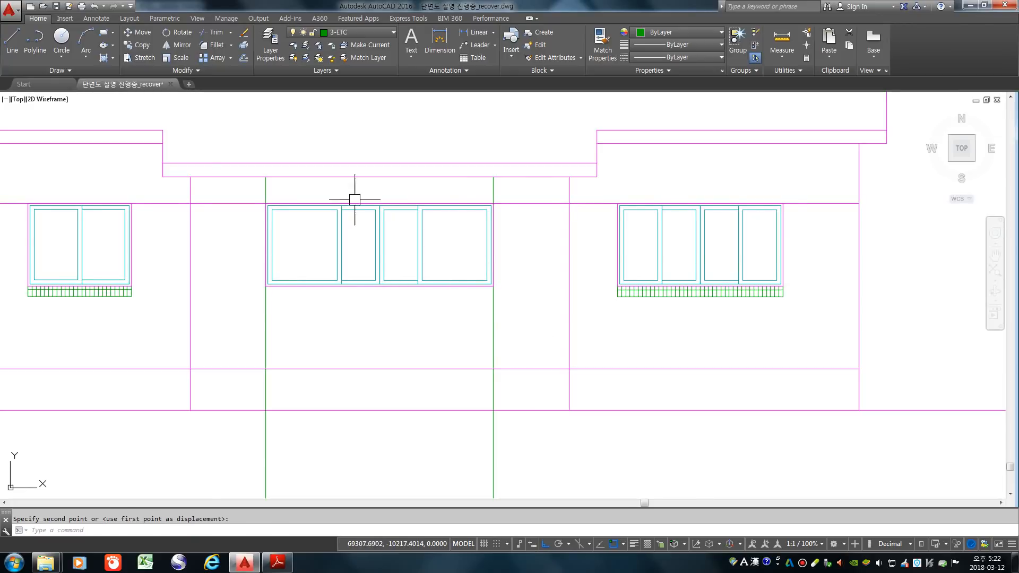
- Draw a vertical guide line down from the midpoint between the middle window's top-left inner corner and its centre mullion
scroll(351, 200, "up", 2)
type("l")
key("Return")
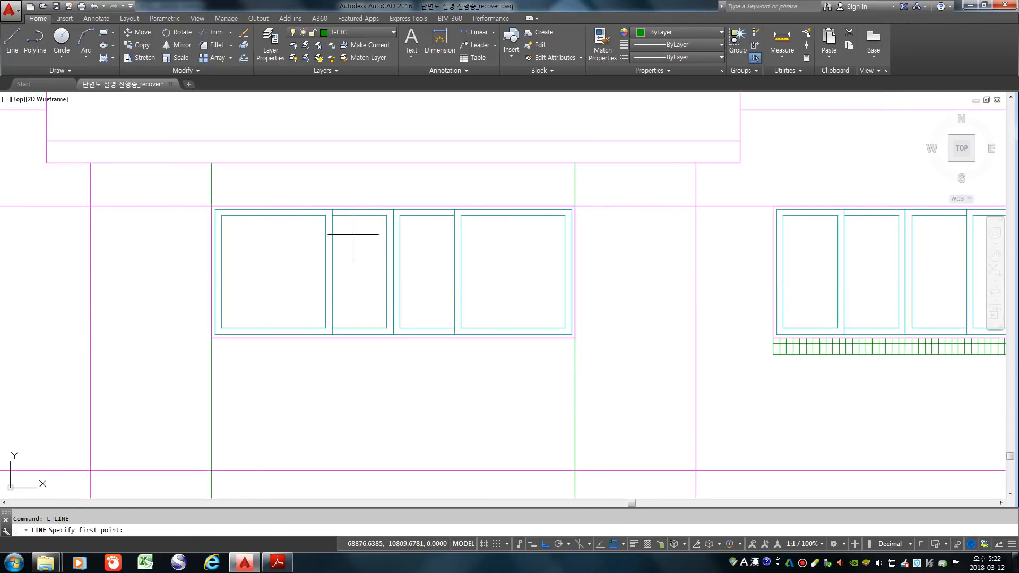
right_click(357, 242, "shift")
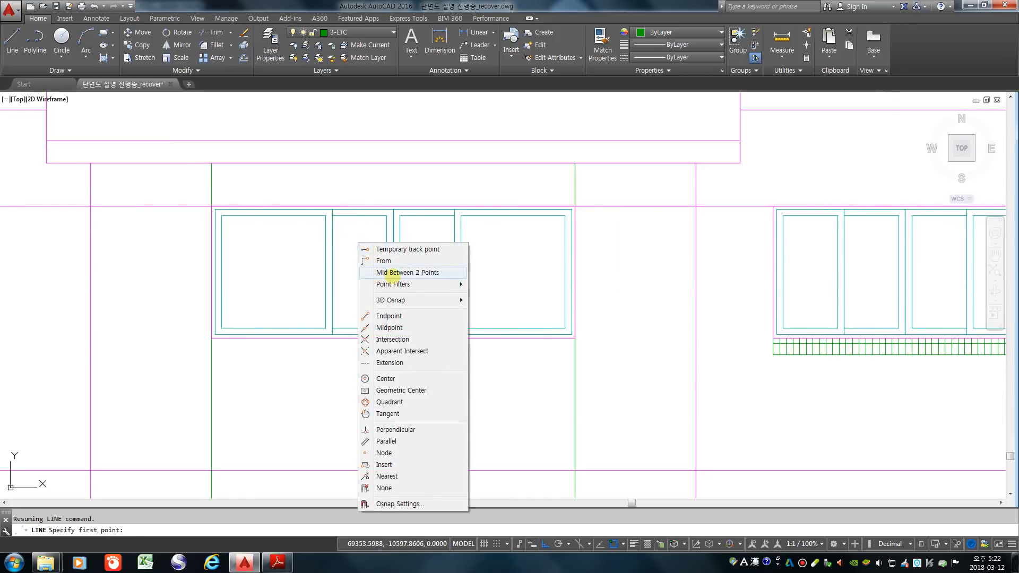
left_click(393, 272)
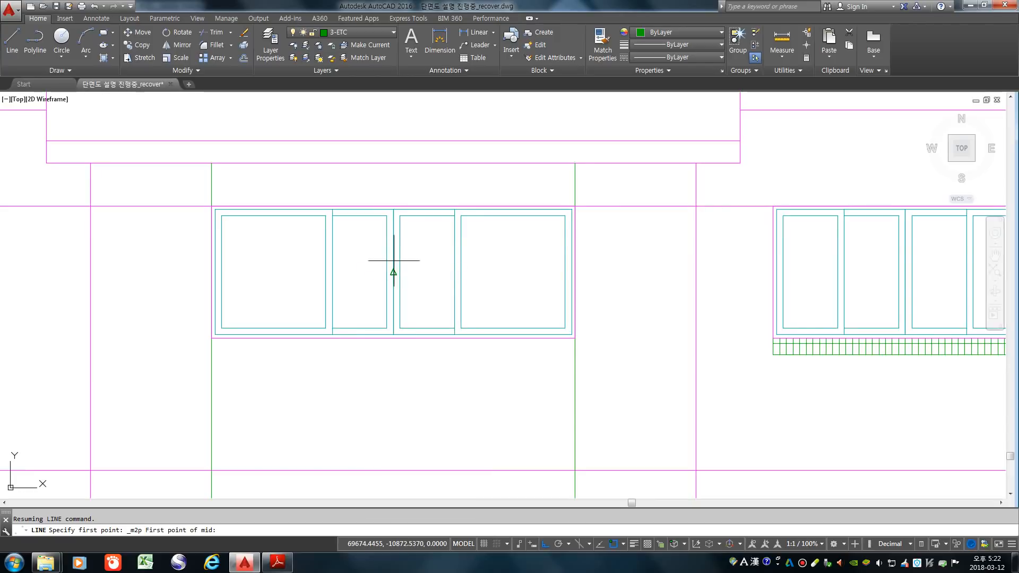
left_click(393, 209)
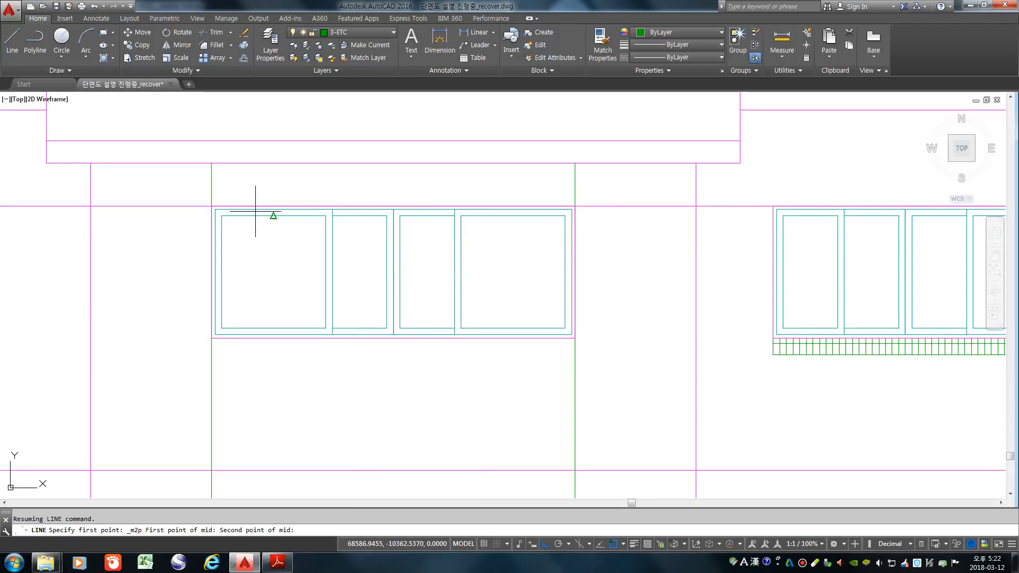
left_click(214, 209)
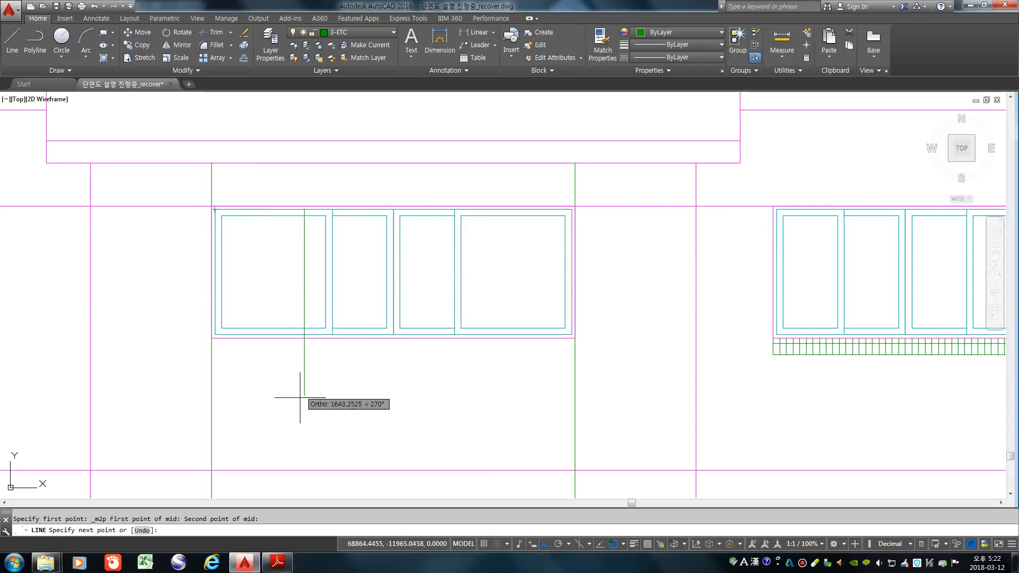
left_click(303, 439)
key("Return")
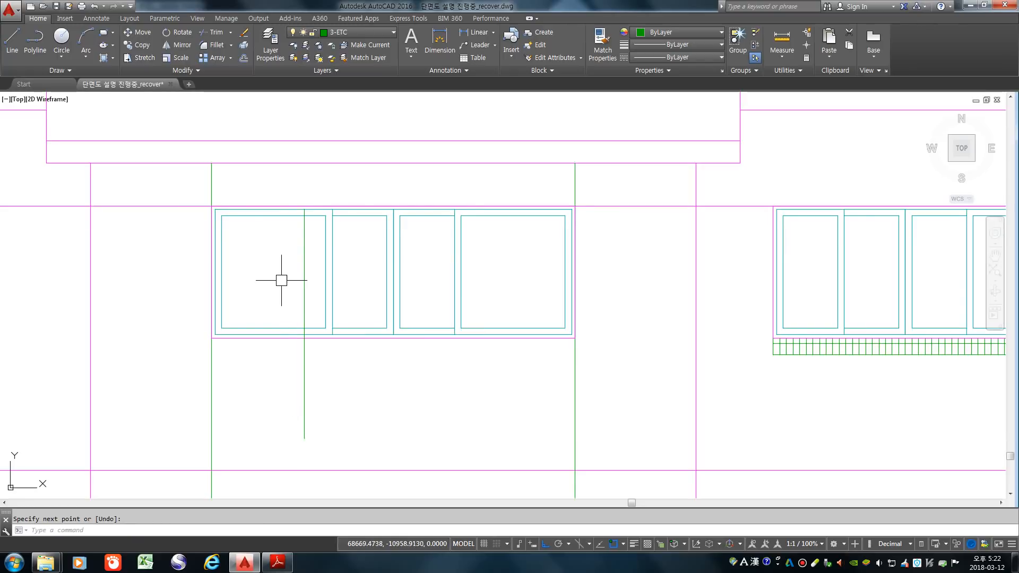
- Mirror the vertical guide line about the middle window's centre line, keeping the original
type("mi")
key("Return")
left_click(304, 392)
key("Return")
left_click(392, 340)
left_click(393, 391)
key("Return")
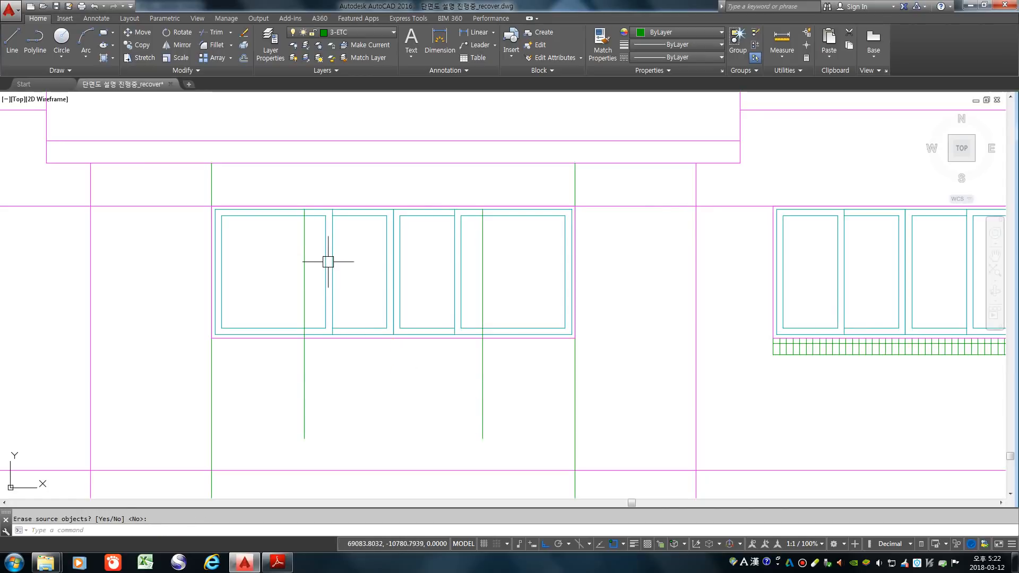
- Stretch the middle window's left mullion from the midpoint of its frame width to the left guide line
type("s")
key("Return")
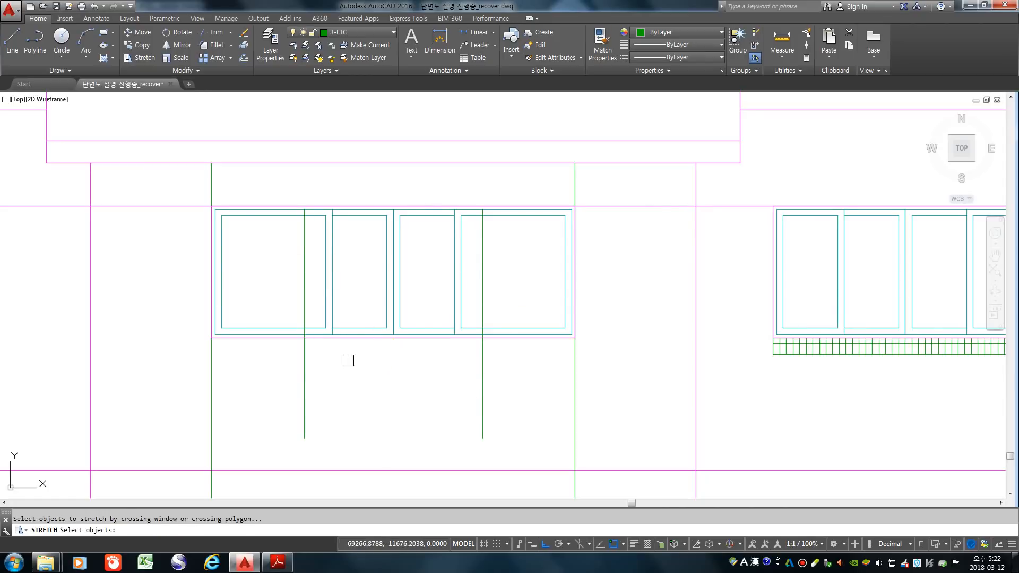
left_click(356, 364)
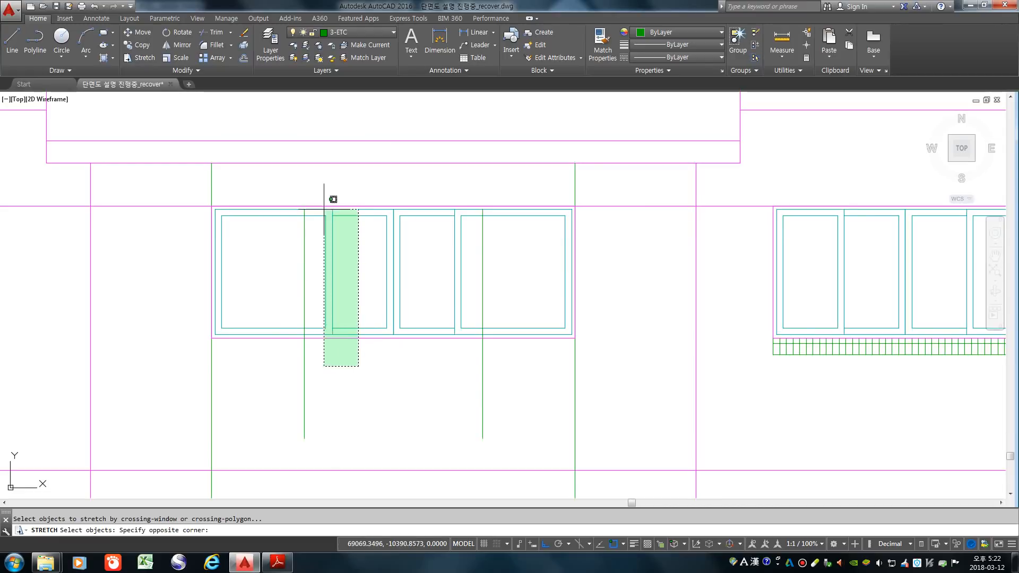
left_click(317, 198)
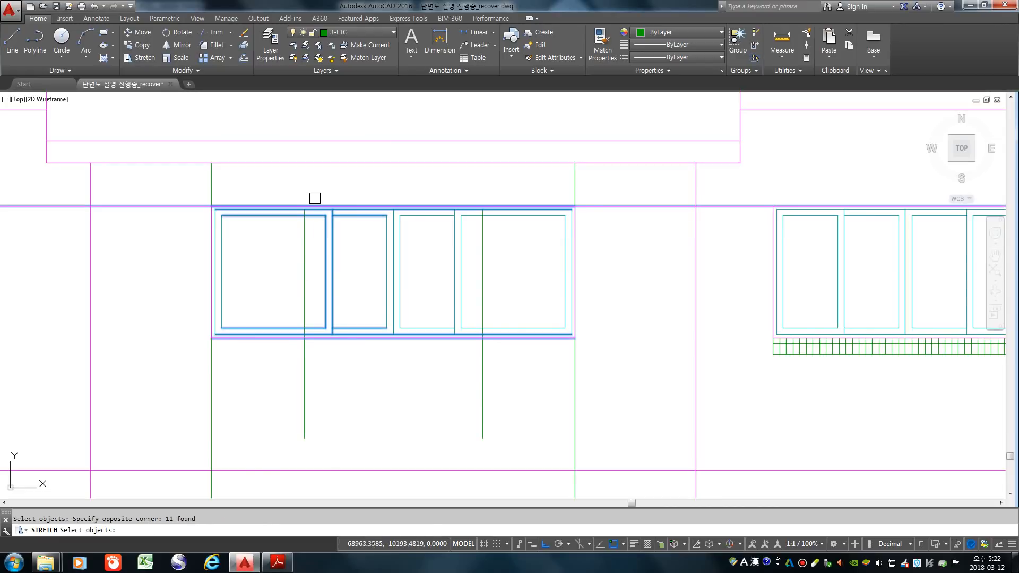
key("Return")
scroll(314, 223, "up", 6)
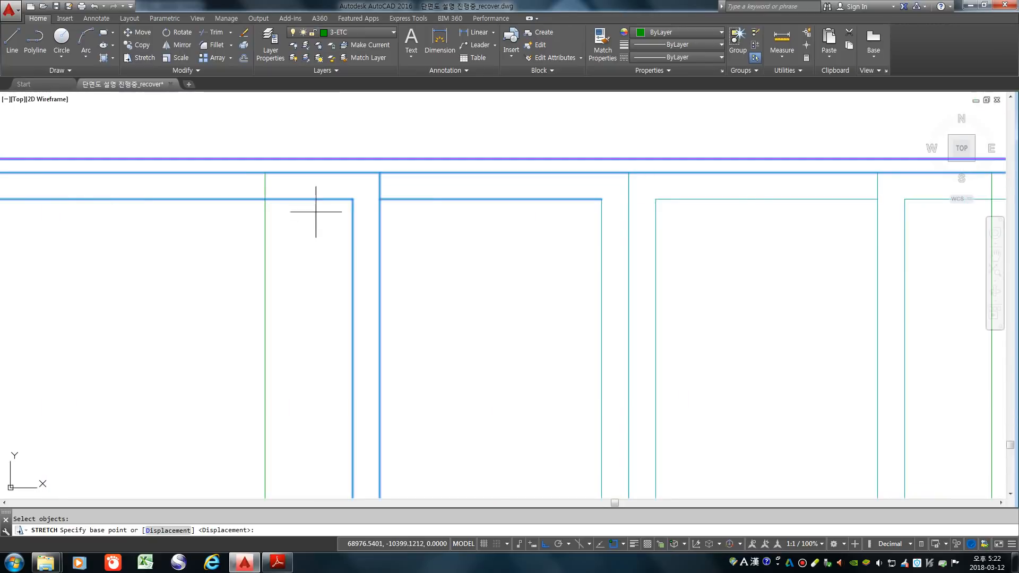
right_click(368, 201, "shift")
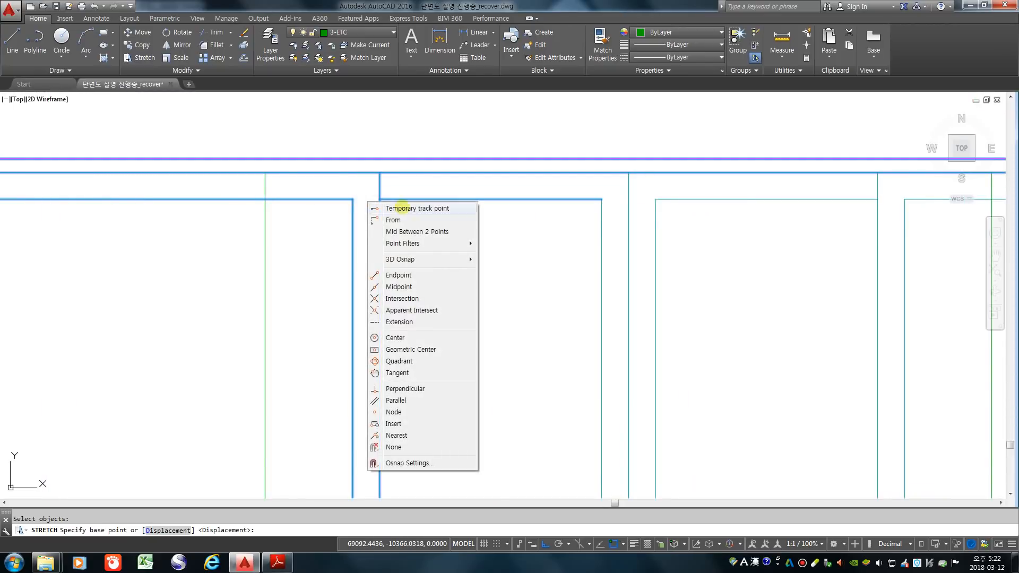
left_click(402, 231)
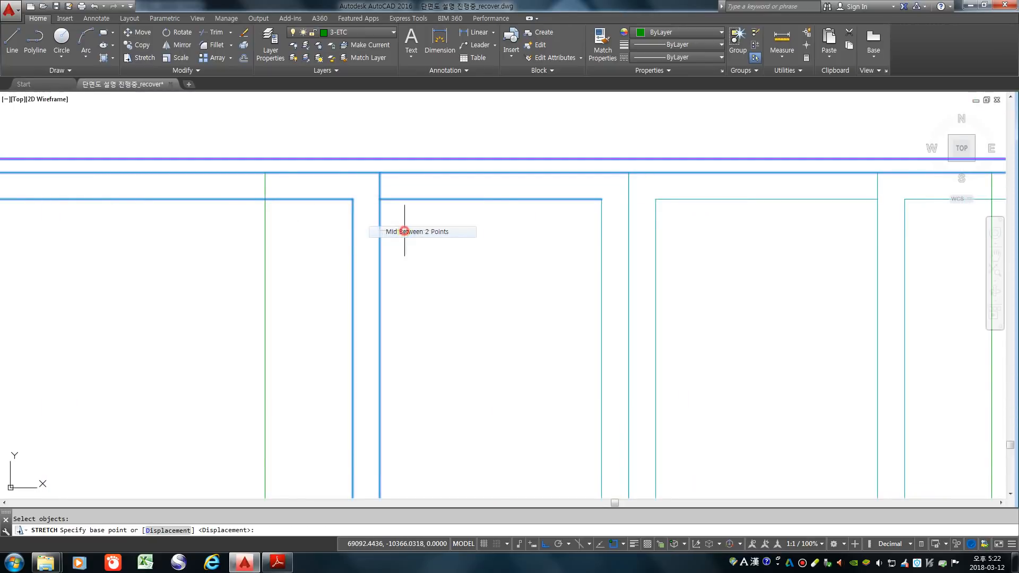
left_click(353, 200)
left_click(378, 199)
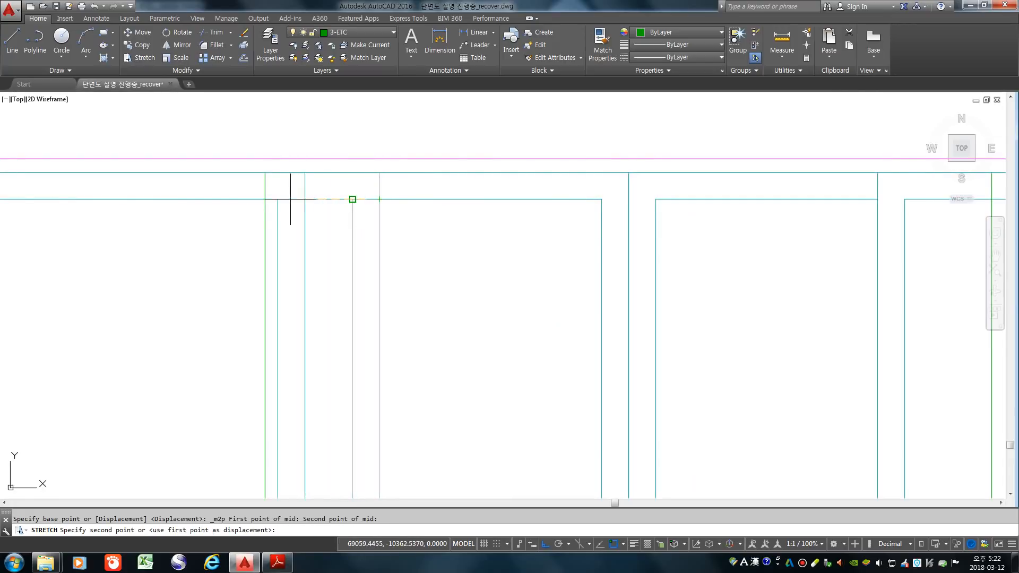
left_click(265, 199)
- Erase the left guide line running through the middle window
scroll(348, 183, "down", 3)
type("e")
key("Return")
left_click(346, 356)
left_click(305, 345)
key("Return")
- Stretch the middle window's right mullion from the midpoint of its frame width to the right guide line
type("s")
key("Return")
scroll(494, 321, "up", 2)
left_click(494, 323)
scroll(494, 324, "down", 2)
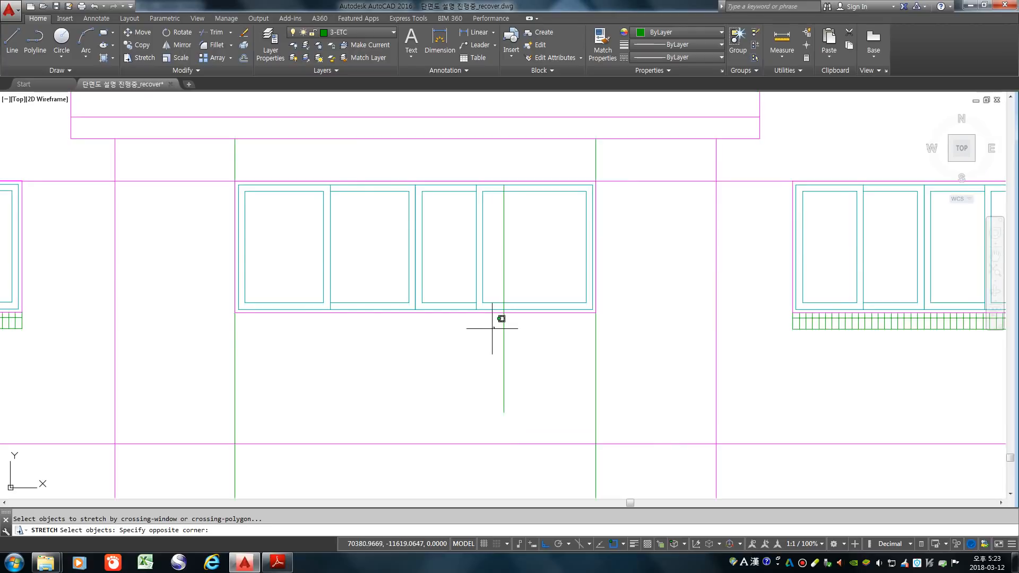
left_click(462, 171)
scroll(508, 182, "up", 2)
key("Return")
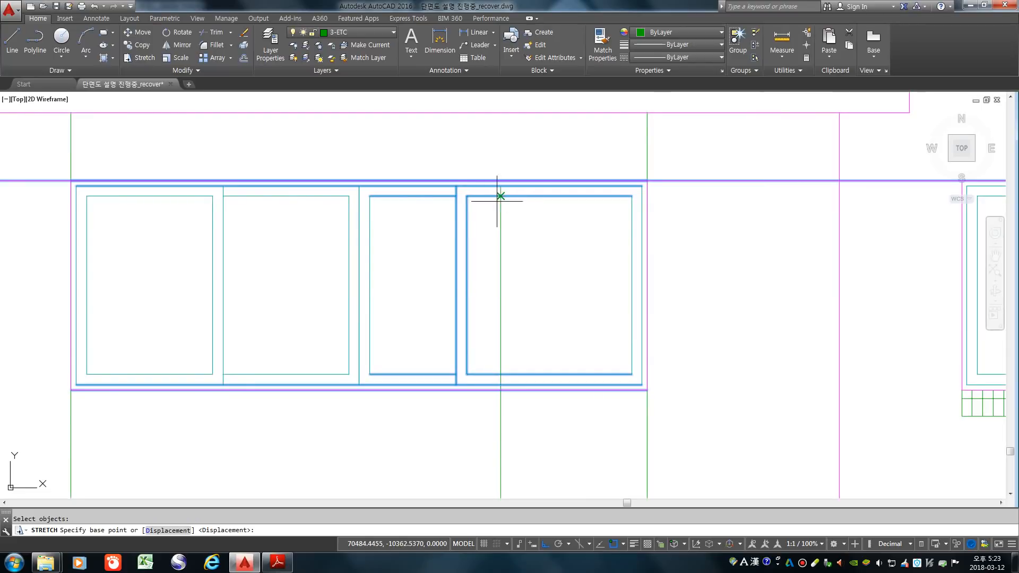
right_click(538, 245, "shift")
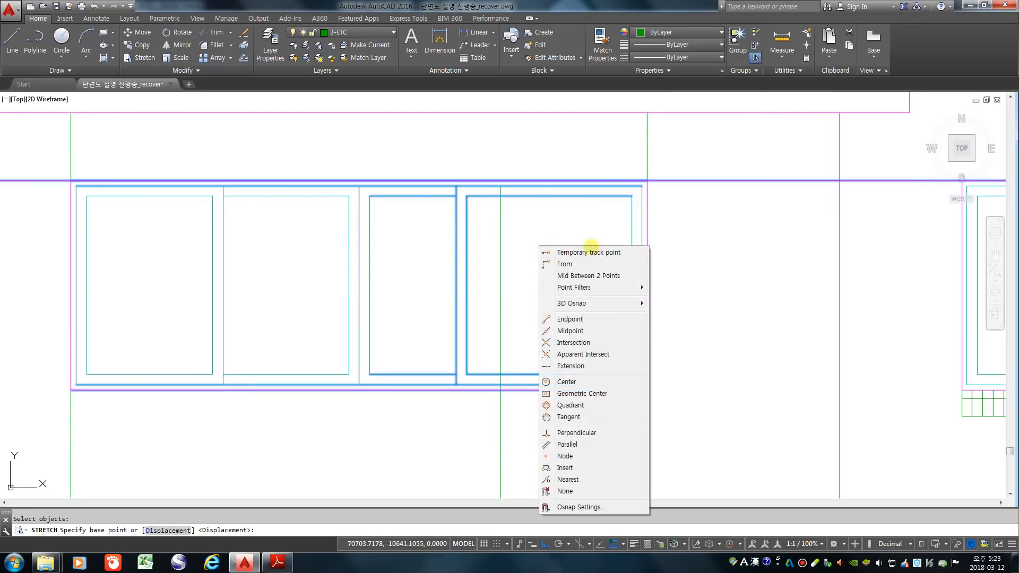
left_click(598, 276)
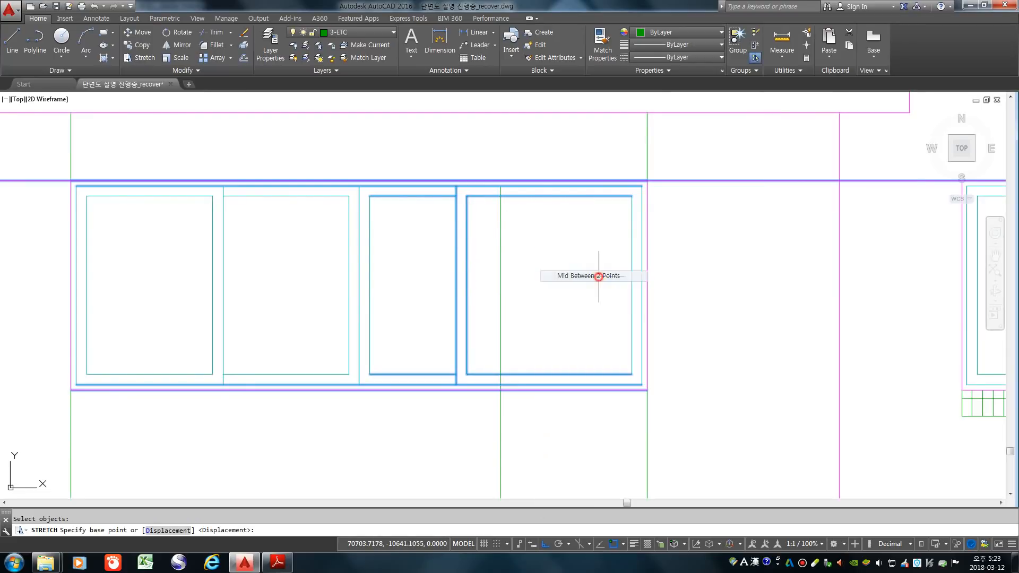
scroll(469, 196, "up", 5)
left_click(425, 188)
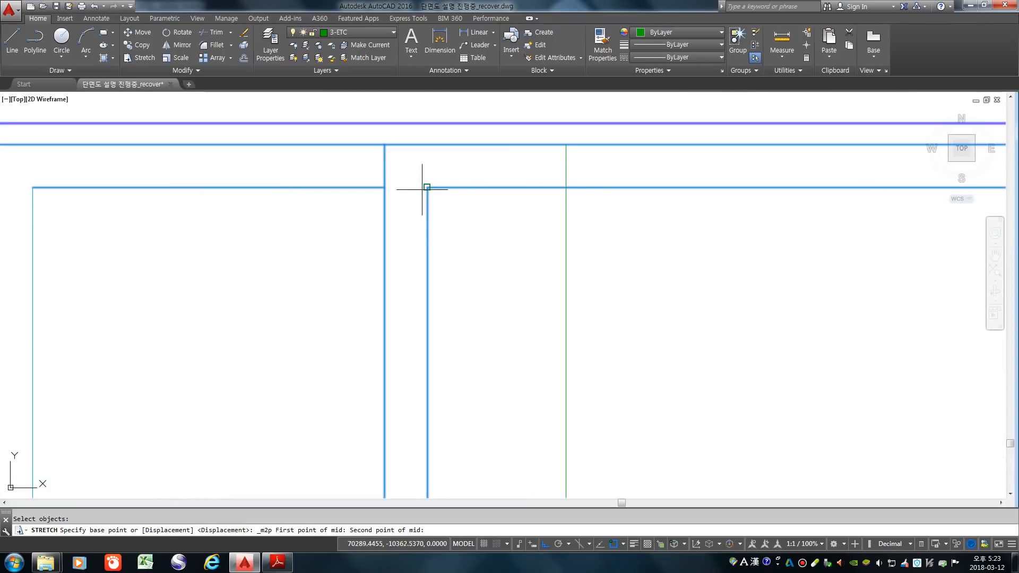
left_click(384, 187)
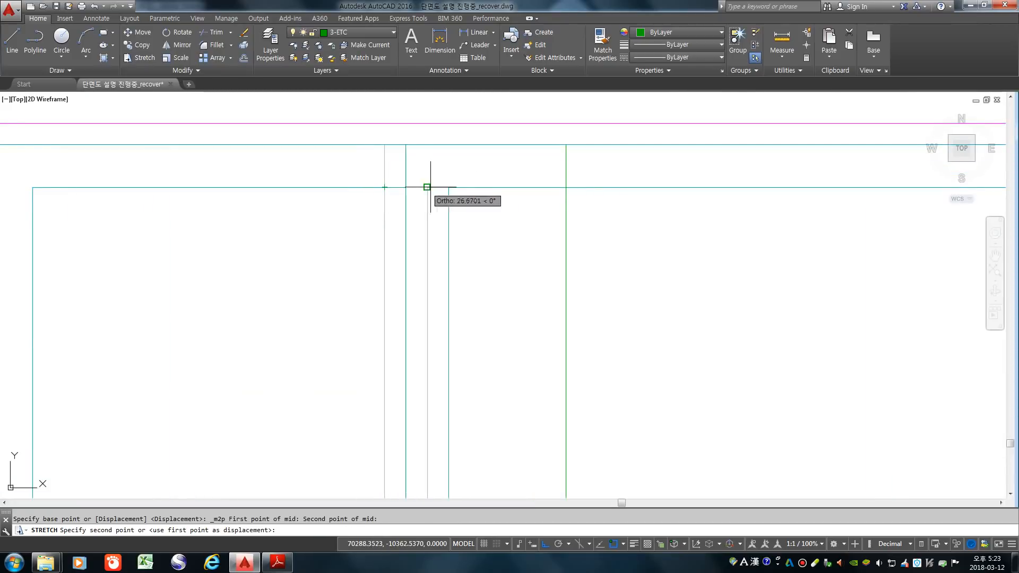
left_click(566, 187)
- Erase the right guide line and the two green vertical offset lines along the middle window's outer sides
scroll(530, 194, "down", 3)
type("e")
key("Return")
left_click(518, 452)
left_click(557, 450)
scroll(536, 408, "down", 3)
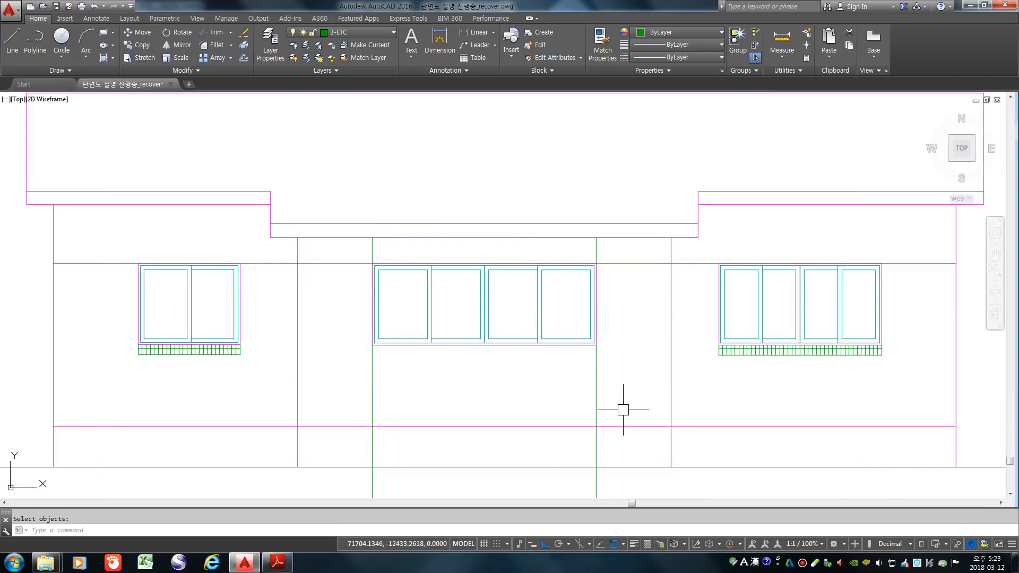
left_click(630, 399)
left_click(354, 367)
key("Return")
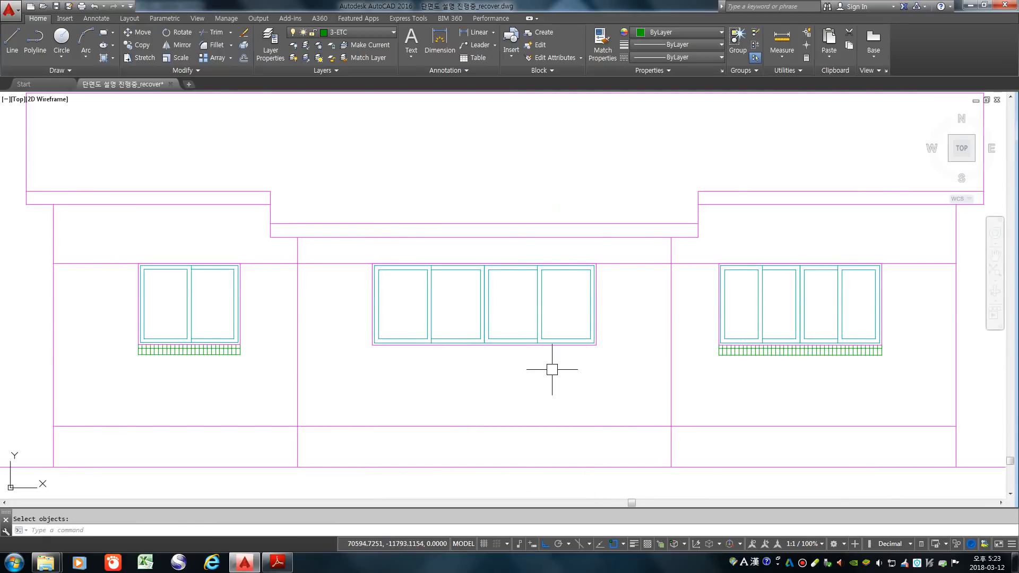
- Stretch the bottom of the middle window down to the horizontal floor line above the ground line
scroll(483, 329, "down", 5)
scroll(486, 334, "up", 3)
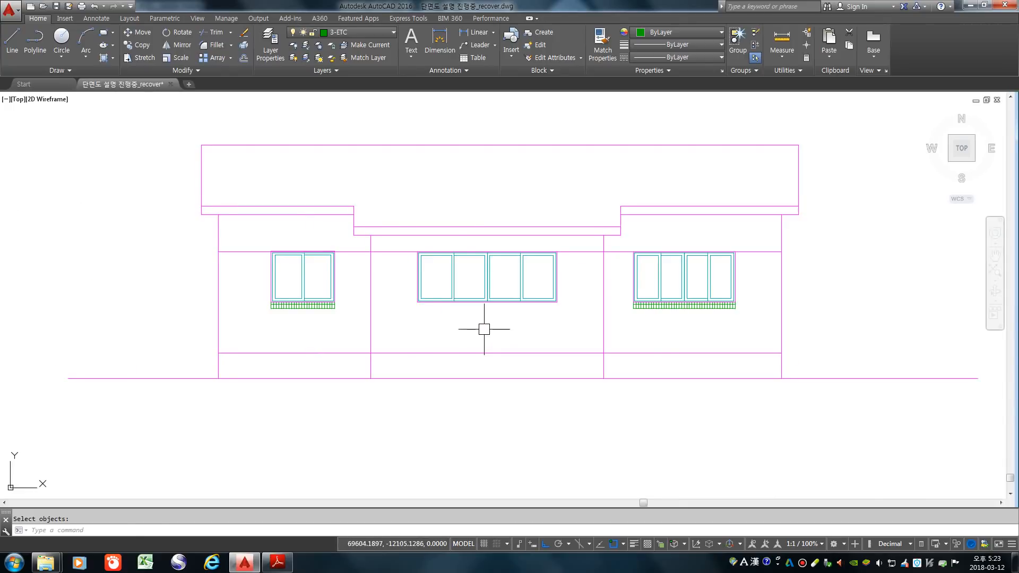
scroll(482, 300, "up", 2)
type("s")
key("Return")
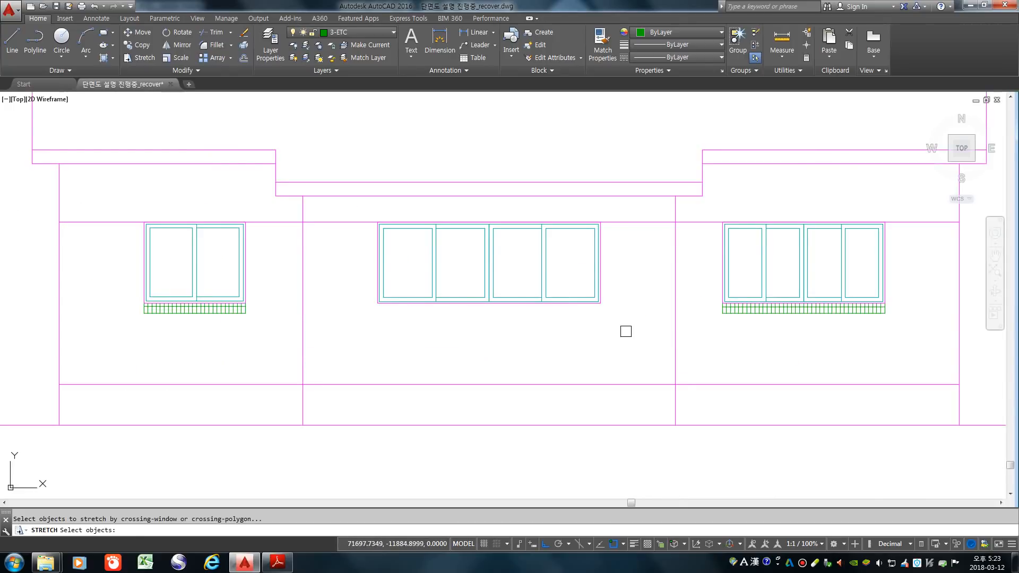
left_click(641, 334)
left_click(364, 282)
key("Return")
left_click(377, 301)
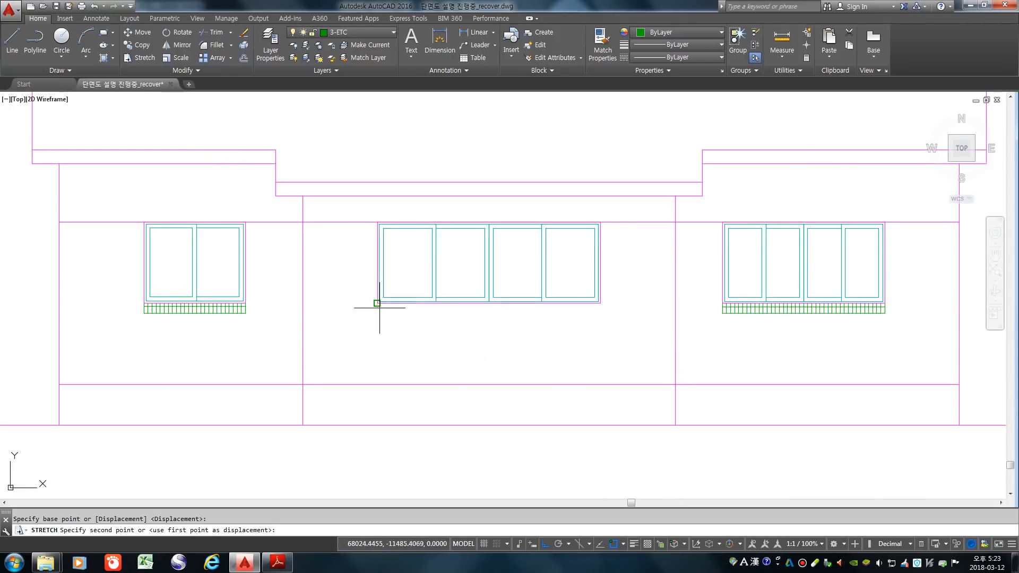
left_click(378, 383)
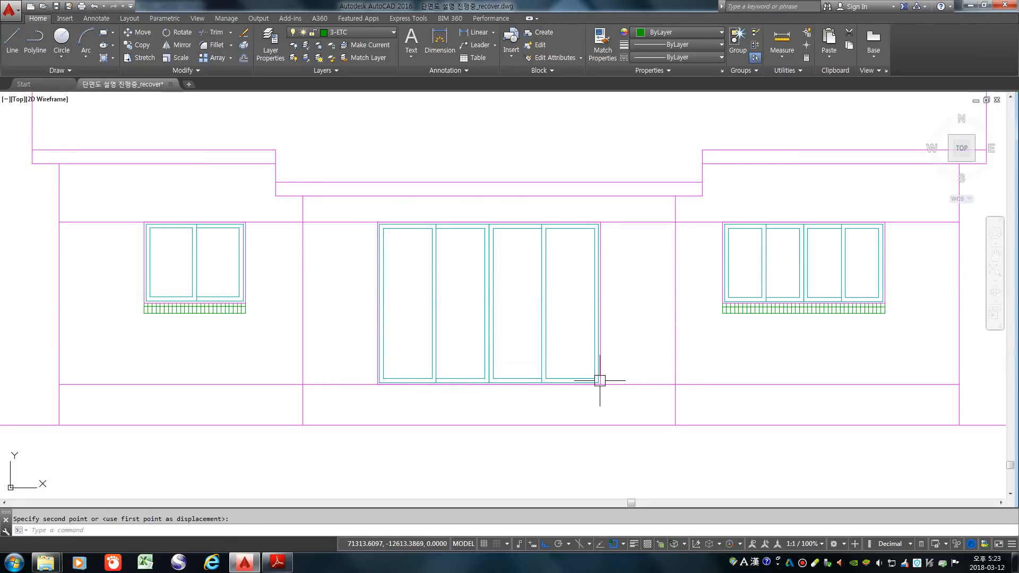
- Check the front entrance steps on the floor plan PDF in Adobe Reader, and make 2-CON the current layer in AutoCAD
scroll(519, 278, "down", 5)
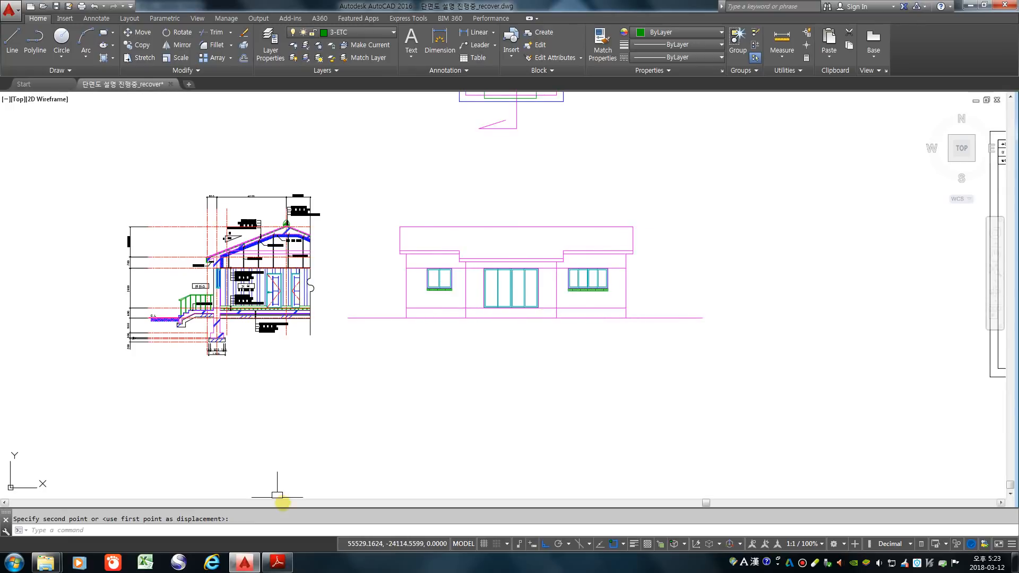
left_click(277, 561)
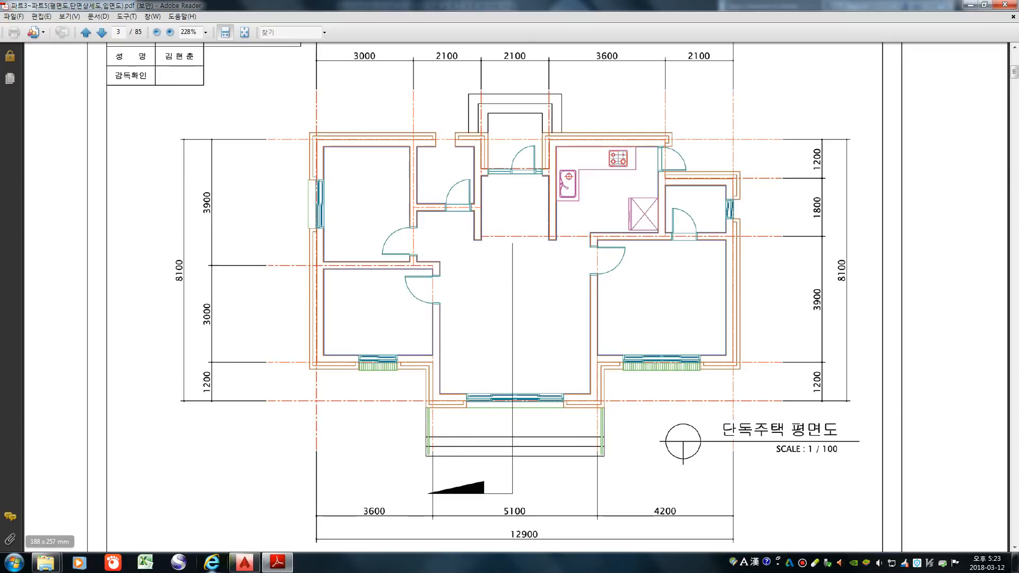
left_click(245, 562)
scroll(523, 299, "up", 4)
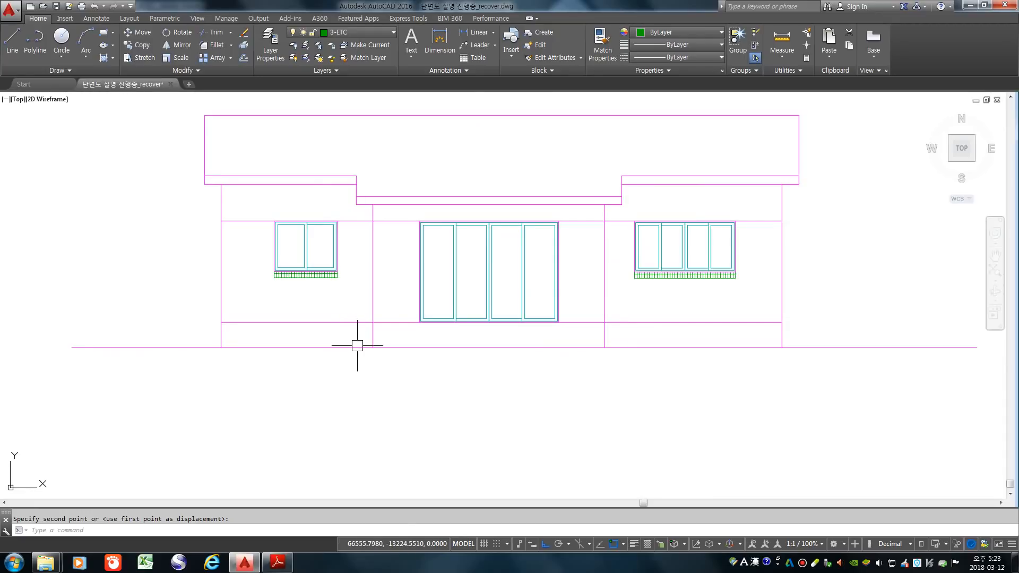
left_click(350, 33)
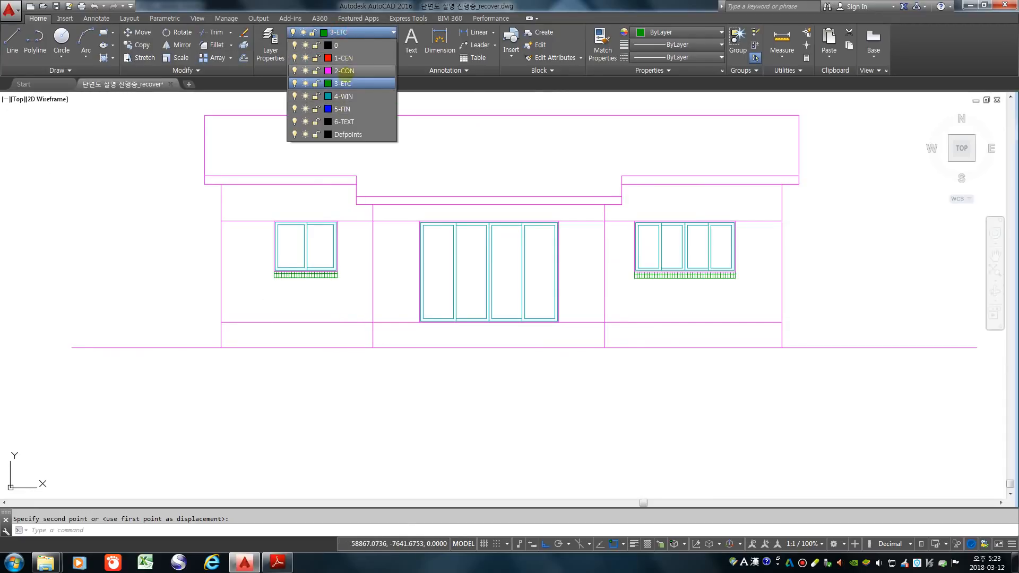
left_click(343, 70)
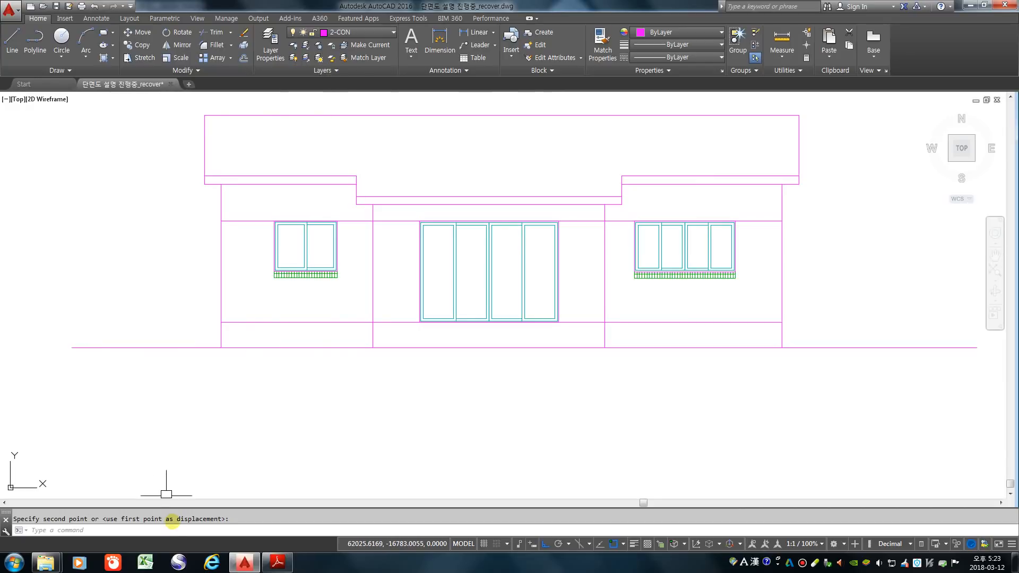
- Offset the ground line upward three times in succession at 150 spacing for the front steps
key("Escape")
type("o")
key("Return")
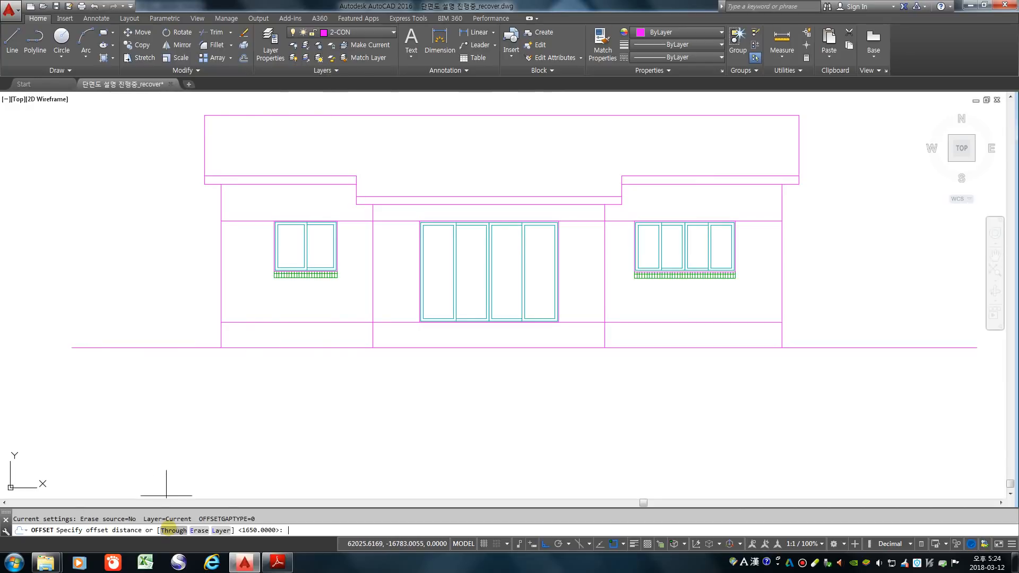
type("150")
key("Return")
left_click(438, 347)
left_click(404, 334)
left_click(389, 340)
left_click(387, 297)
left_click(383, 329)
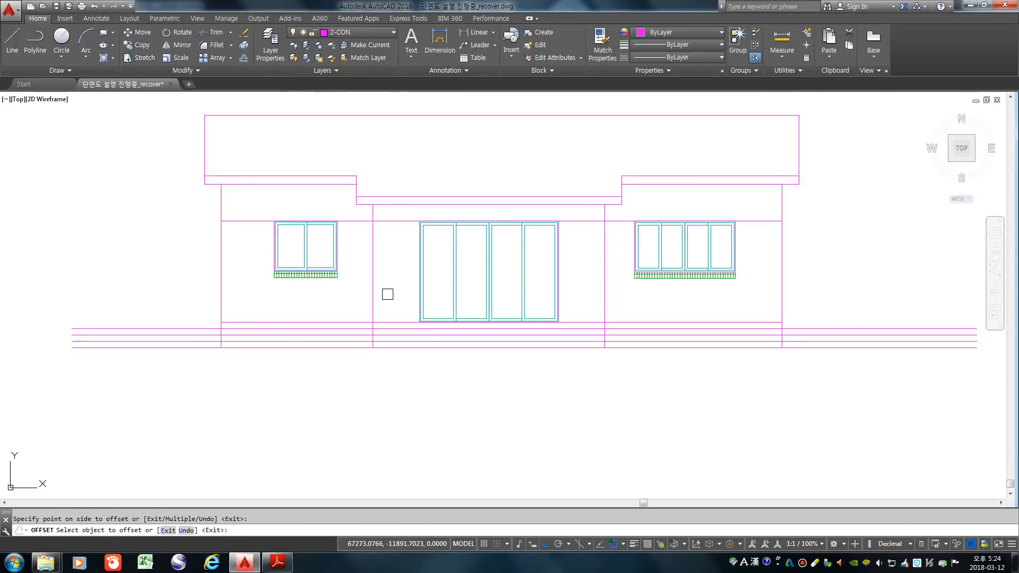
key("Return")
- Trim the three step lines beyond both entrance wall lines so they run only between the two walls
type("tr")
key("Return")
left_click(372, 291)
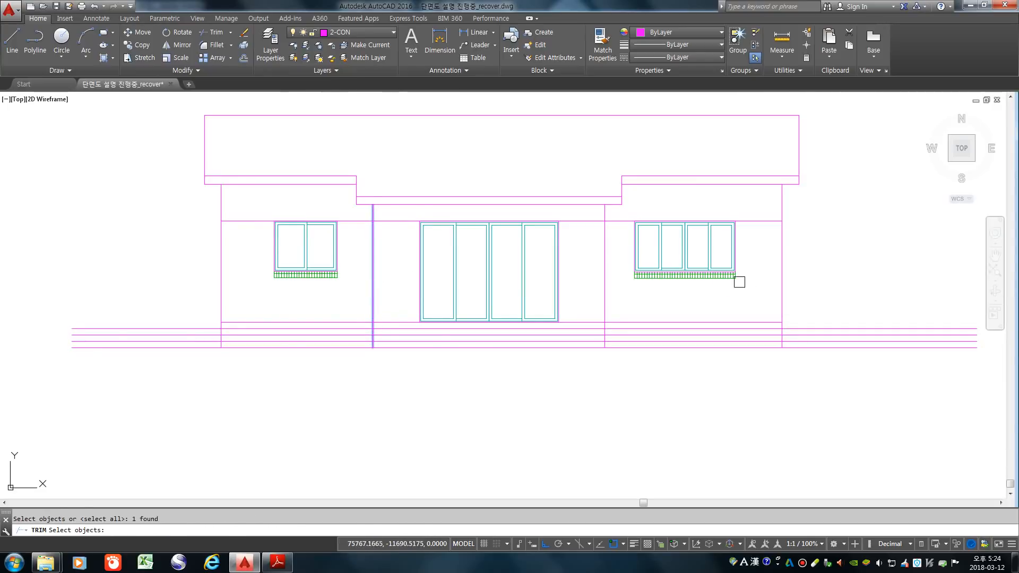
left_click(604, 275)
key("Return")
left_click(875, 329)
left_click(855, 334)
left_click(843, 341)
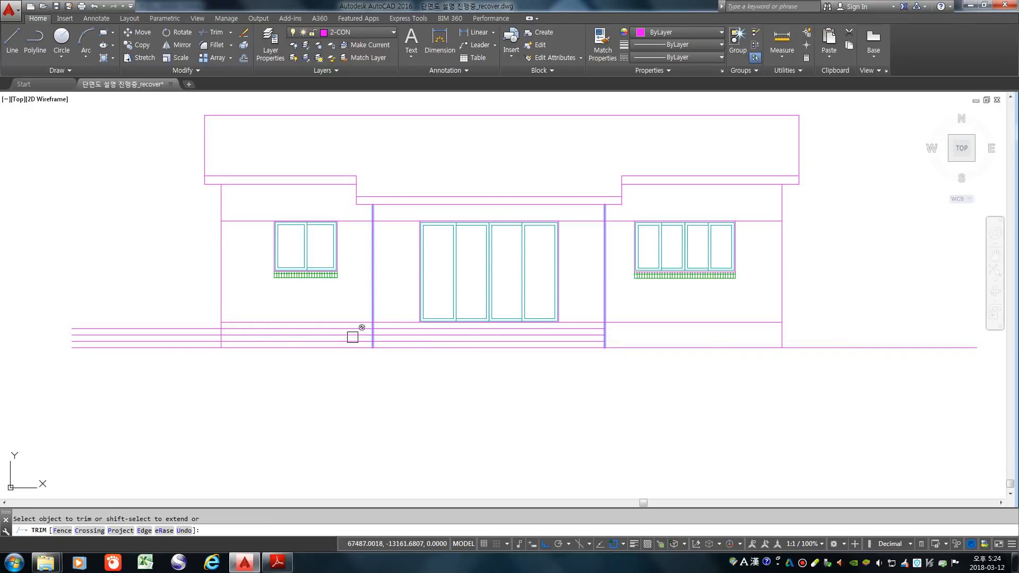
left_click(164, 329)
left_click(164, 334)
left_click(164, 341)
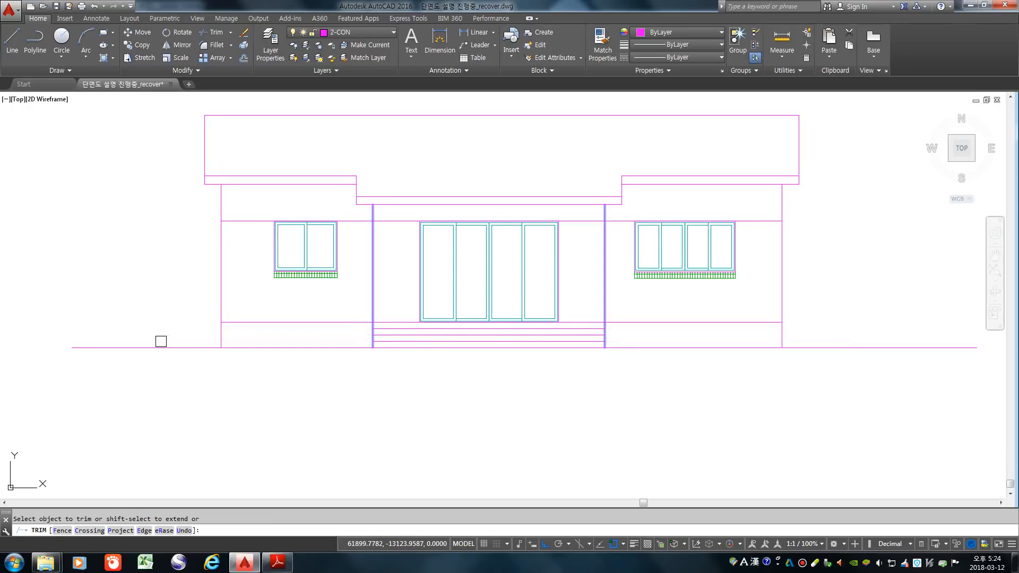
key("Return")
- Draw a vertical line upward along the entrance's left wall from the left end of the lowest step line
scroll(512, 345, "down", 2)
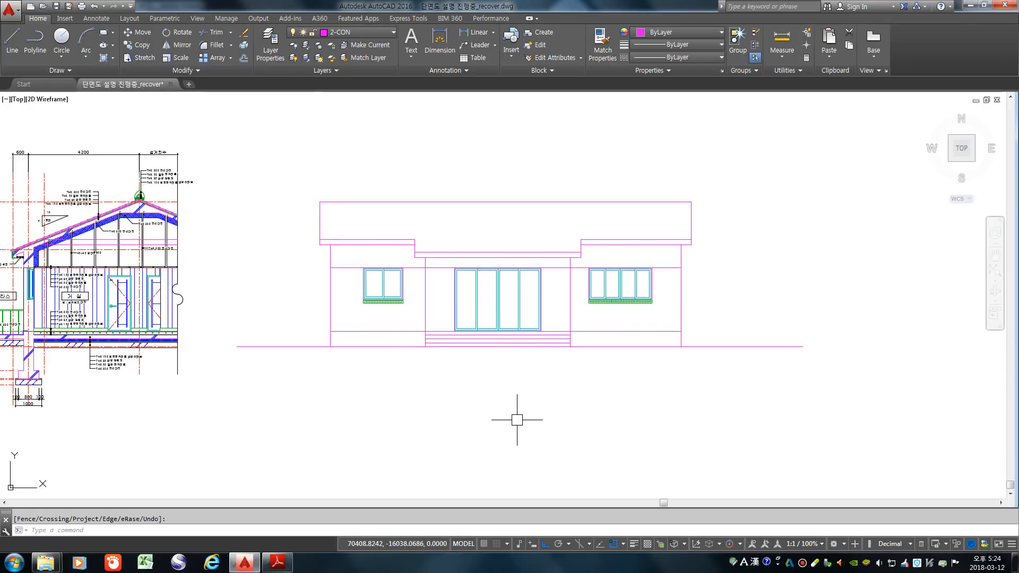
scroll(593, 378, "down", 2)
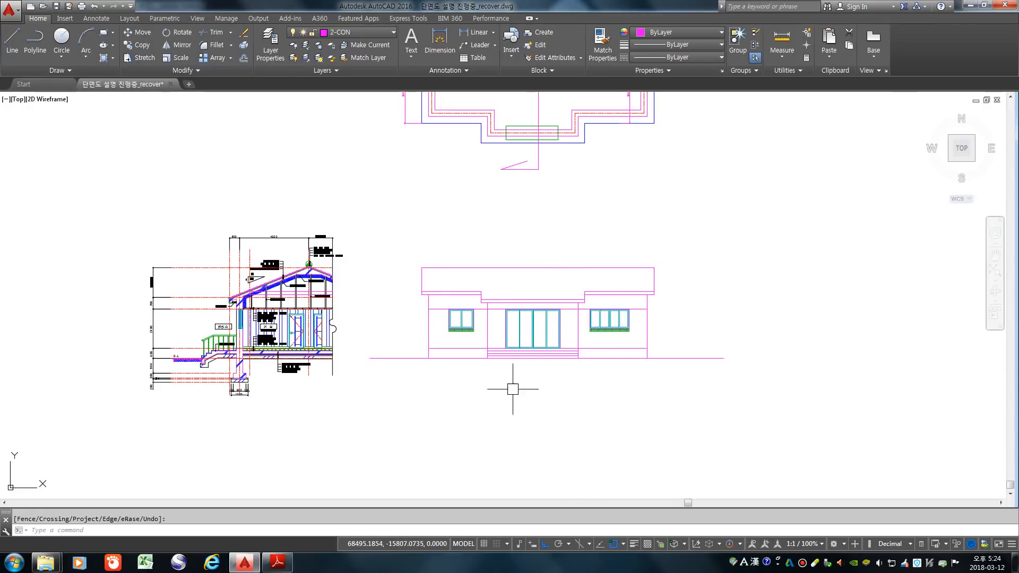
scroll(551, 359, "up", 4)
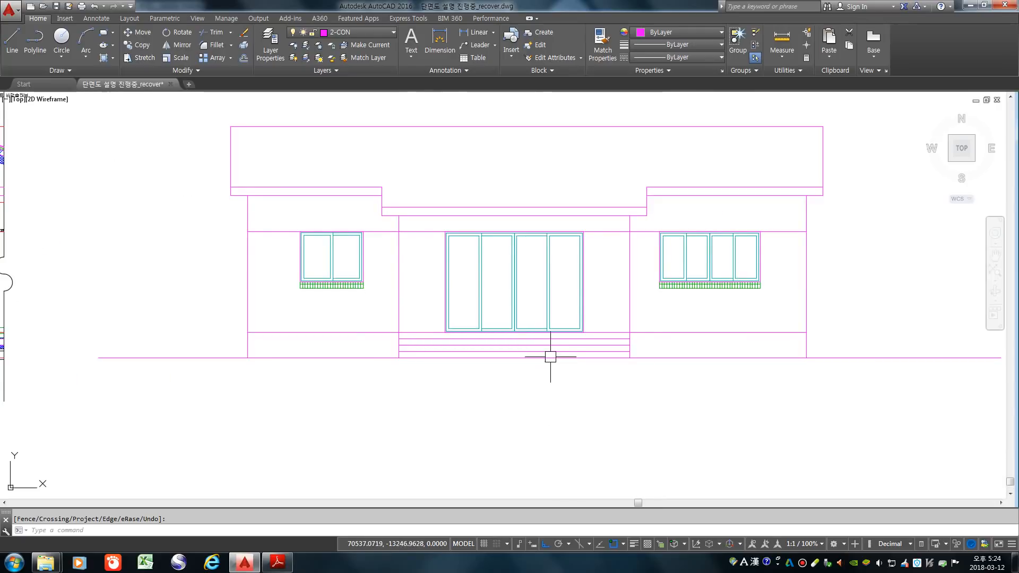
scroll(547, 356, "down", 4)
scroll(448, 349, "up", 8)
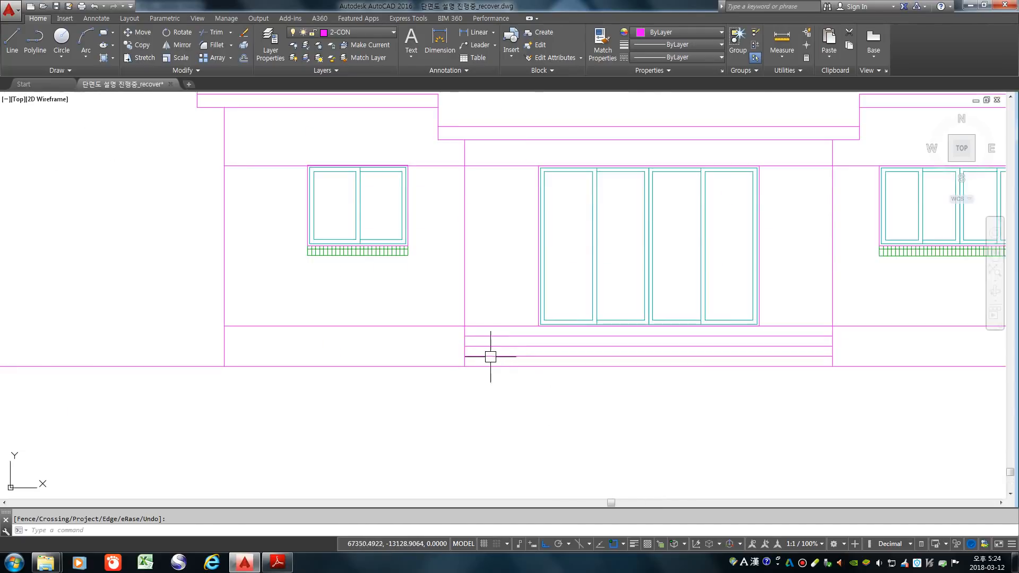
key("Return")
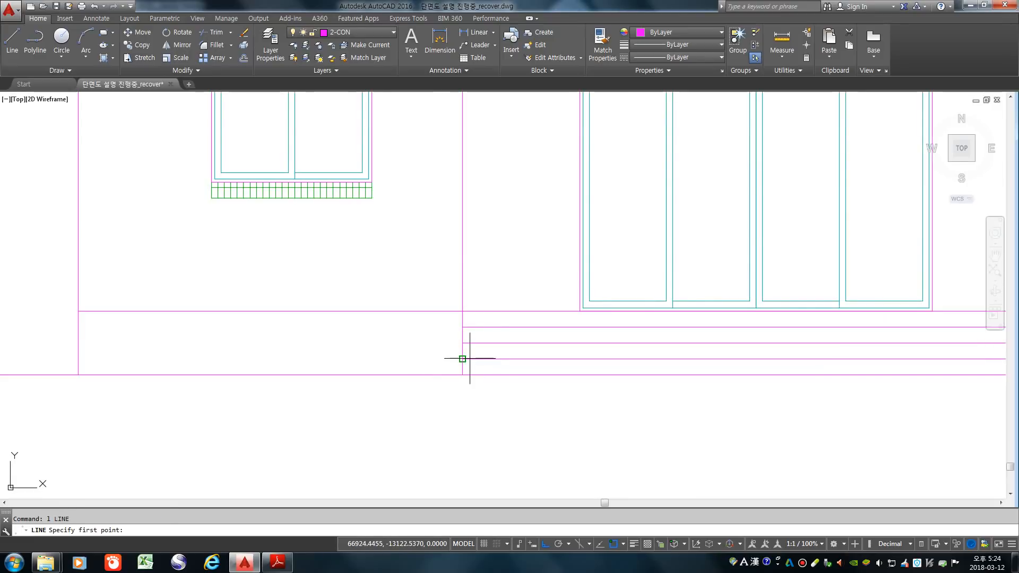
left_click(456, 342)
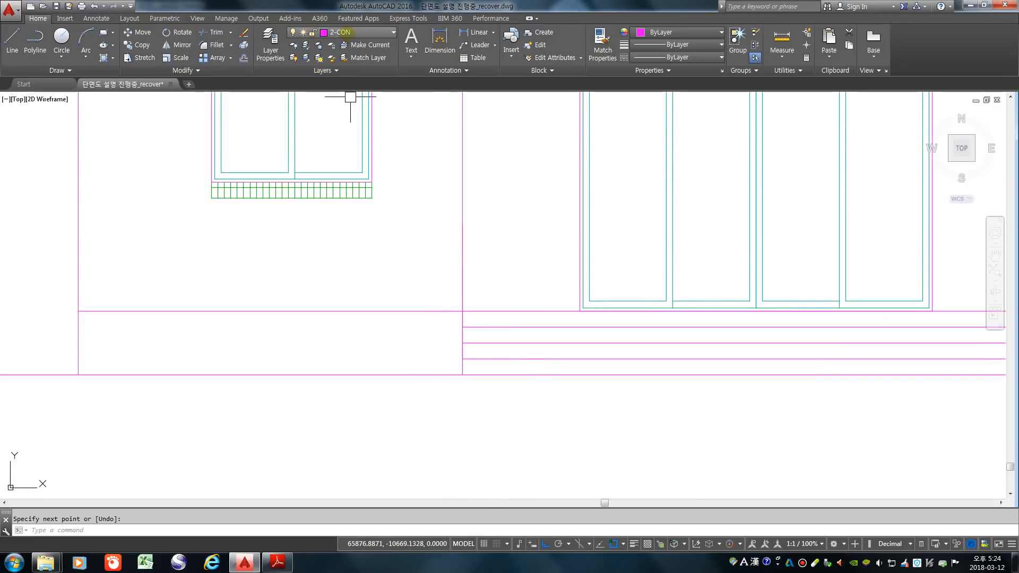
- Make 3-ETC the current layer and move the new vertical line onto 3-ETC
left_click(360, 32)
left_click(340, 82)
left_click(422, 154)
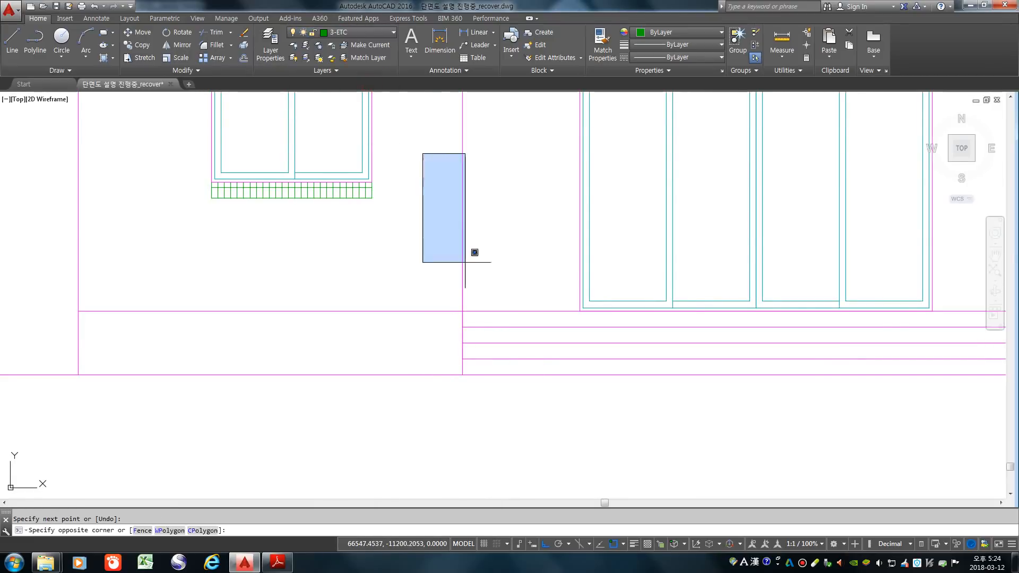
left_click(487, 367)
left_click(355, 32)
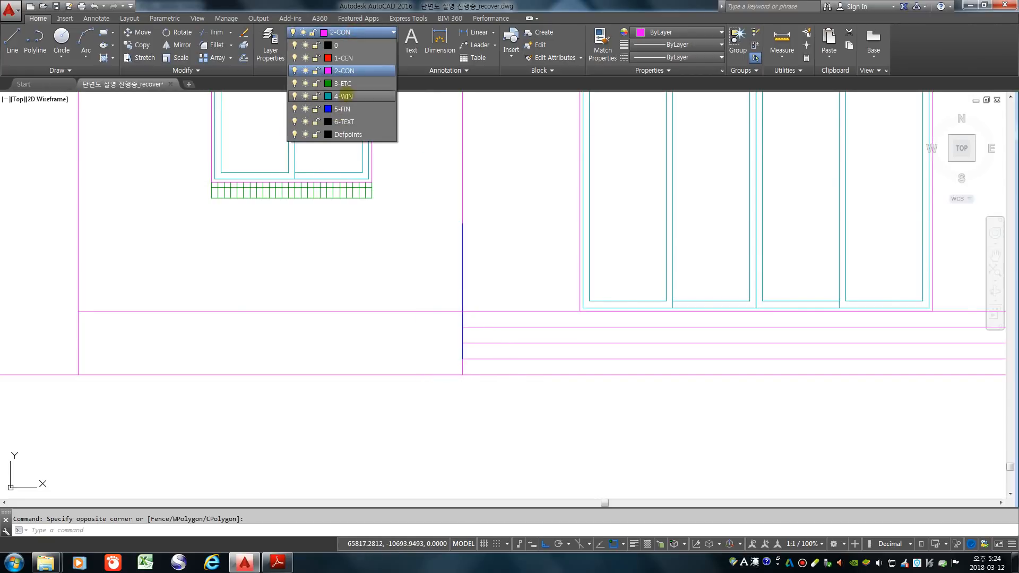
left_click(350, 82)
key("Escape")
left_click(462, 285)
key("Escape")
- Offset the short green vertical line 30 to the right
type("o")
key("Return")
type("30")
key("Return")
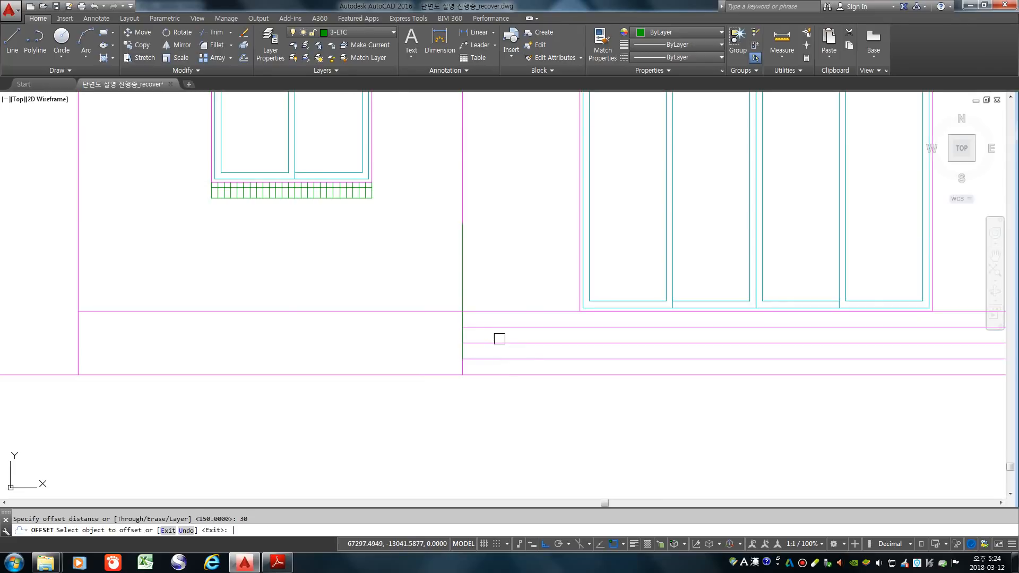
left_click(463, 261)
left_click(470, 353)
scroll(467, 361, "up", 6)
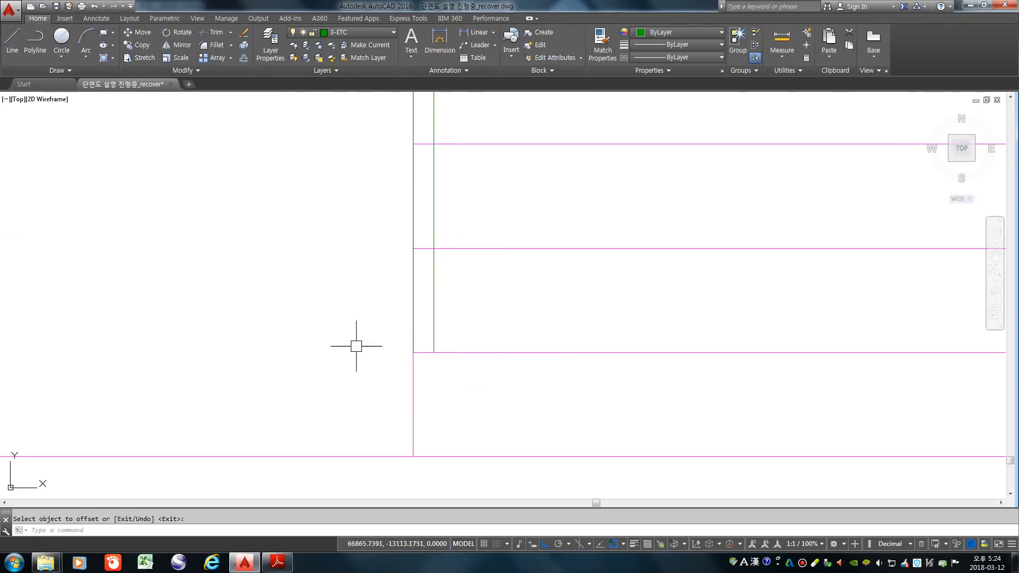
- Erase the short green vertical line and its offset copy at the left end of the steps
type("e")
key("Return")
left_click(434, 287)
key("Return")
scroll(410, 325, "down", 4)
- Offset the entrance's left wall line 50 to the right onto the current layer
type("o")
key("Return")
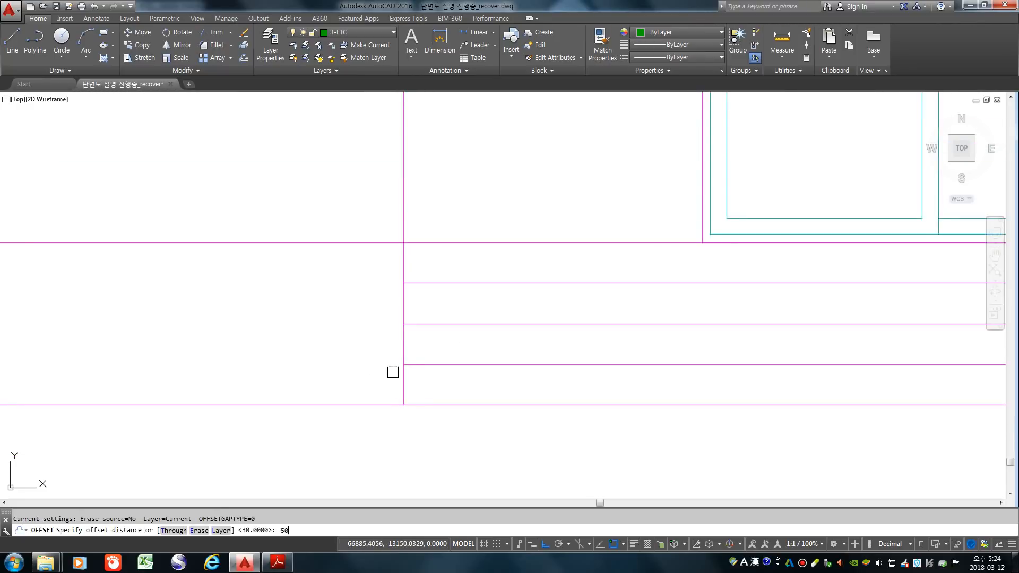
key("Return")
left_click(404, 185)
key("Return")
- Offset the green vertical line beside the left wall another 30 to the right for the railing post
key("Return")
type("30")
key("Return")
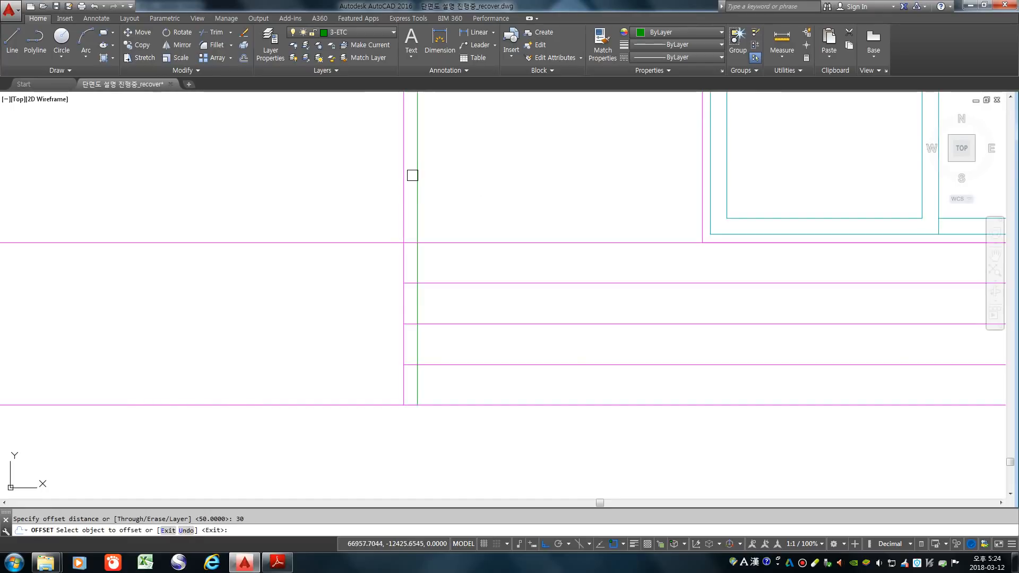
left_click(415, 173)
left_click(634, 159)
- Check the railing post's base on the section, and trim both green post lines below the lowest step line
scroll(612, 192, "down", 6)
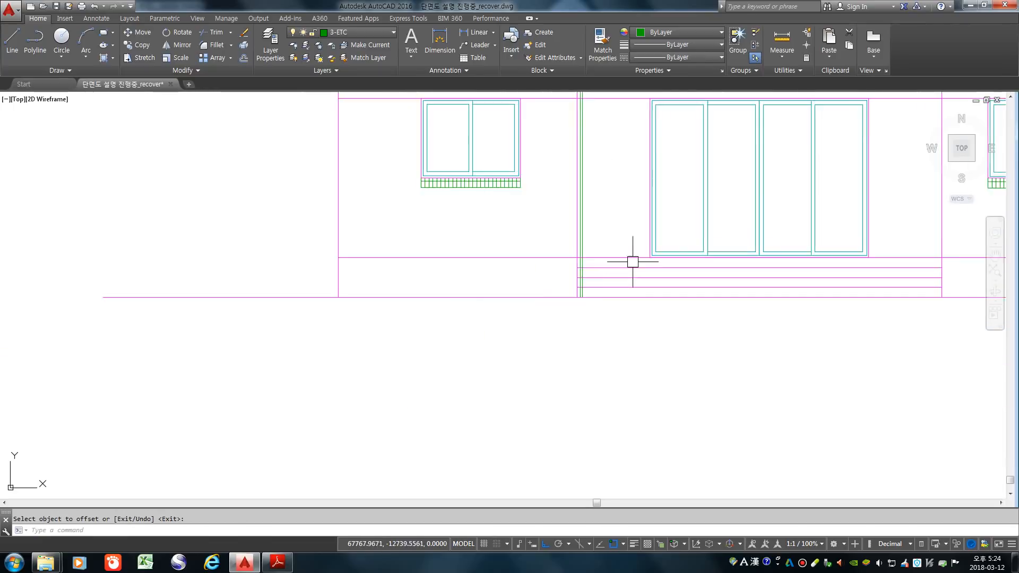
scroll(336, 259, "up", 2)
scroll(335, 259, "up", 10)
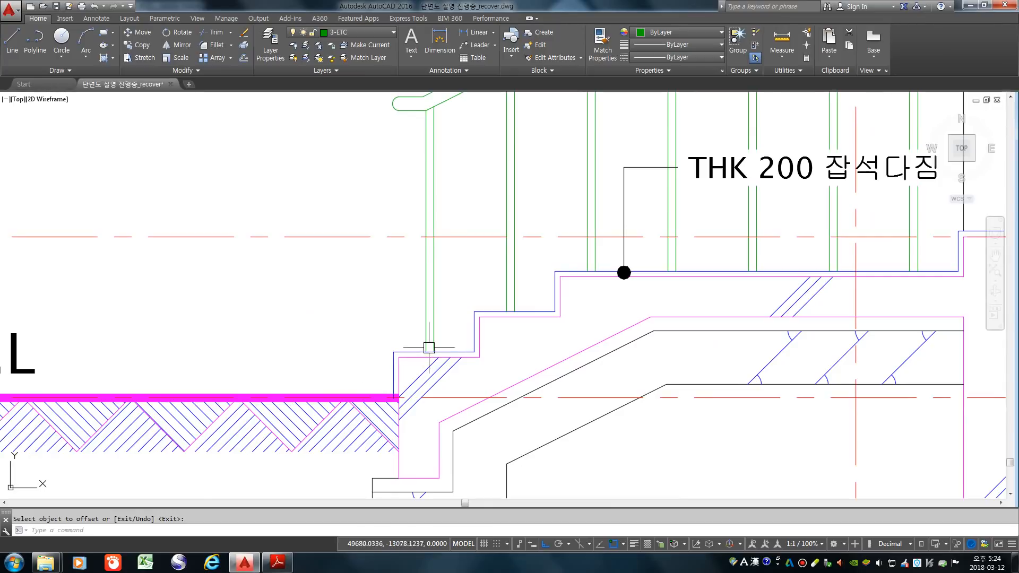
scroll(426, 350, "down", 4)
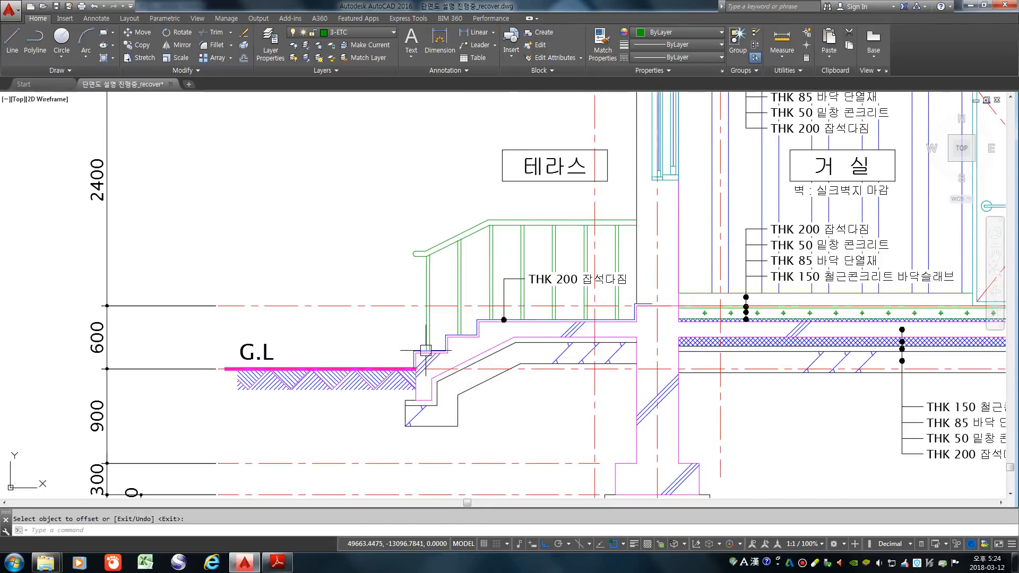
scroll(426, 350, "down", 7)
scroll(497, 358, "up", 8)
type("tr")
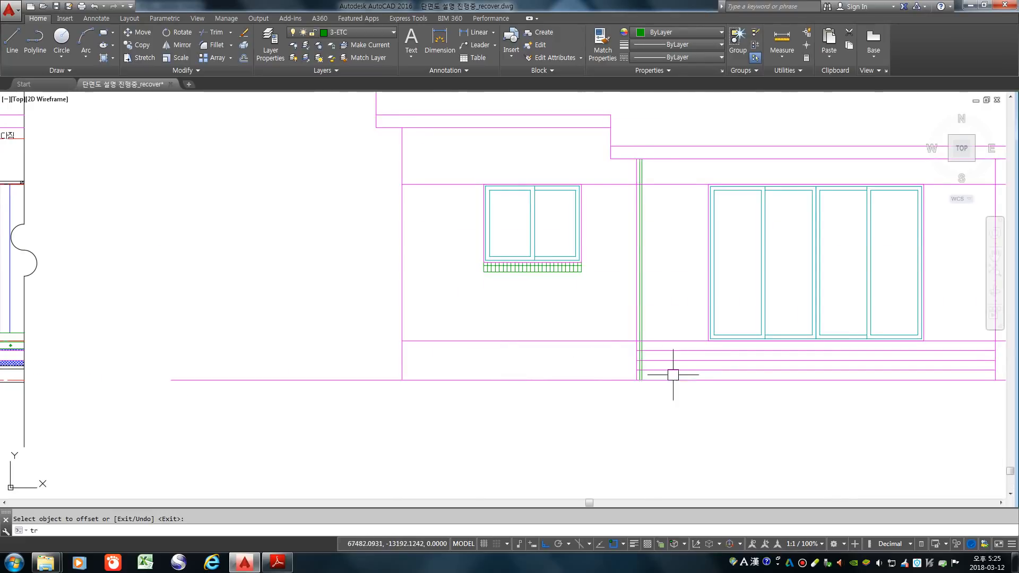
key("space")
scroll(652, 377, "up", 1)
left_click(650, 366)
scroll(651, 377, "up", 3)
key("space")
left_click(604, 374)
left_click(554, 361)
key("space")
- Offset the lowest step line 900 upward for the railing's lower height line
scroll(428, 359, "down", 1)
middle_click_drag(564, 352, 357, 387)
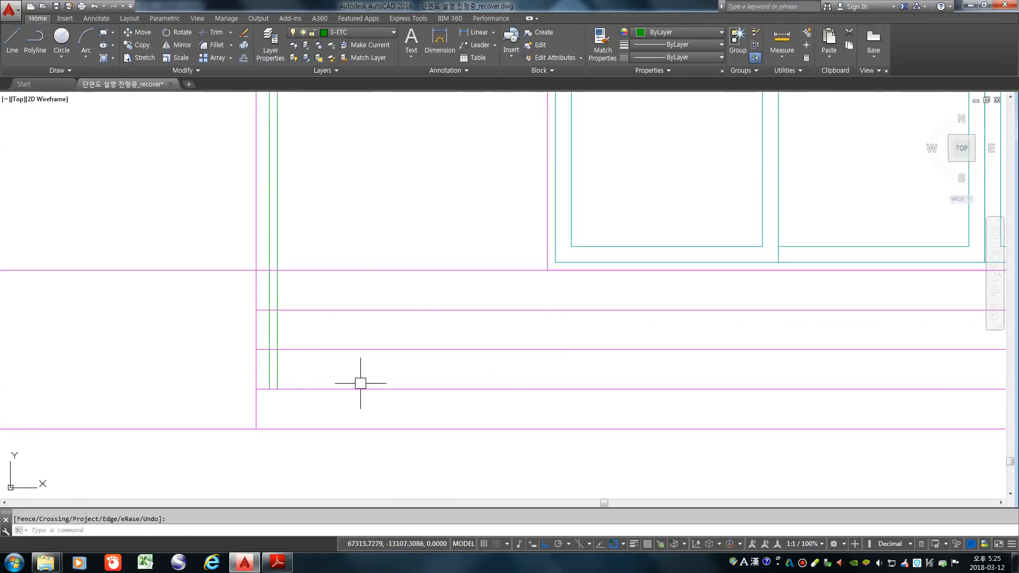
scroll(361, 381, "down", 2)
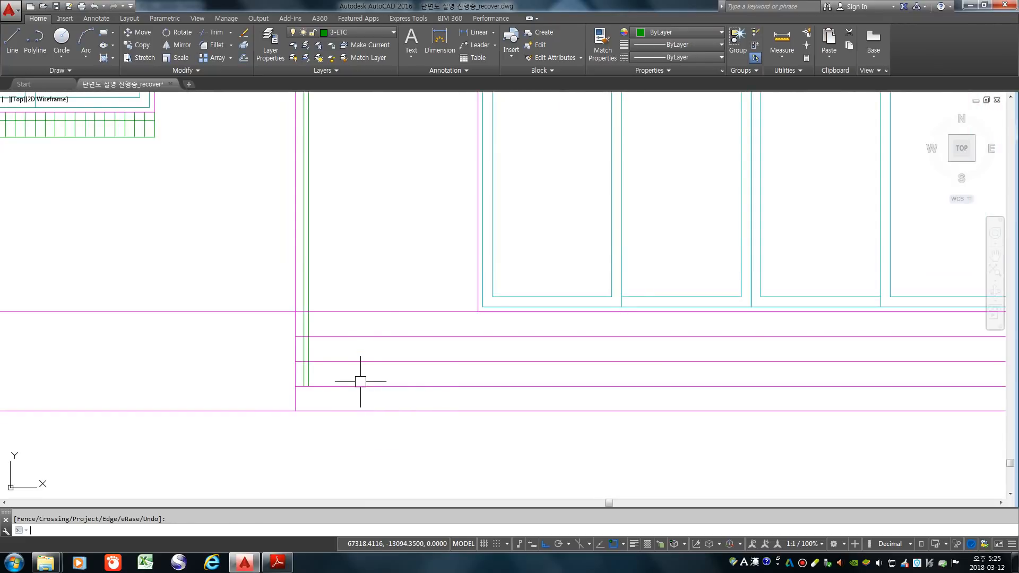
type("o")
key("space")
type("900")
key("space")
left_click(360, 385)
left_click(366, 246)
key("space")
- Check the terrace railing's upper end on the section, and offset the top step line 900 upward on the elevation
scroll(375, 382, "down", 6)
scroll(210, 344, "down", 1)
middle_click_drag(240, 358, 628, 302)
scroll(182, 305, "up", 2)
scroll(328, 268, "up", 1)
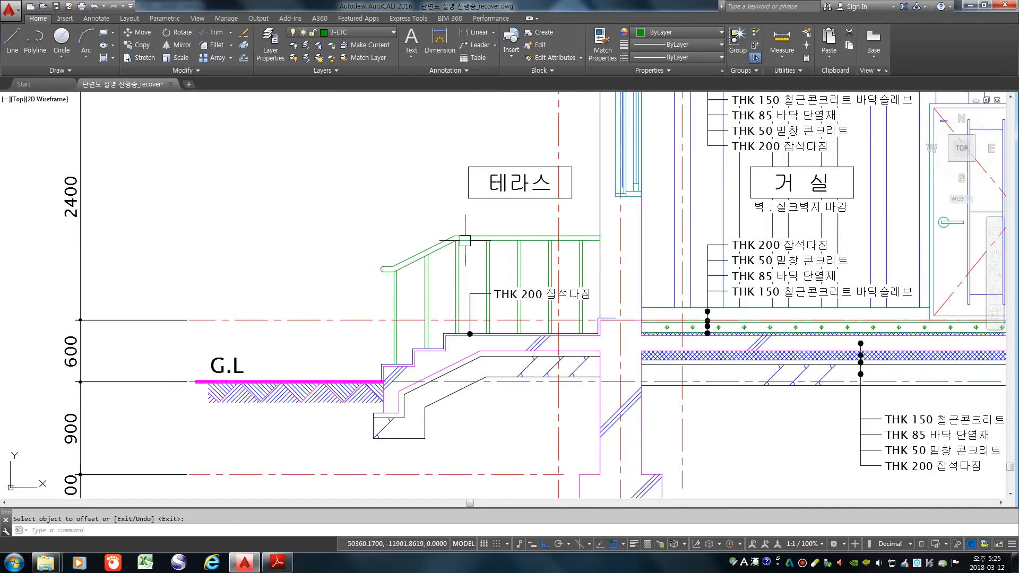
scroll(465, 240, "down", 10)
scroll(501, 335, "up", 8)
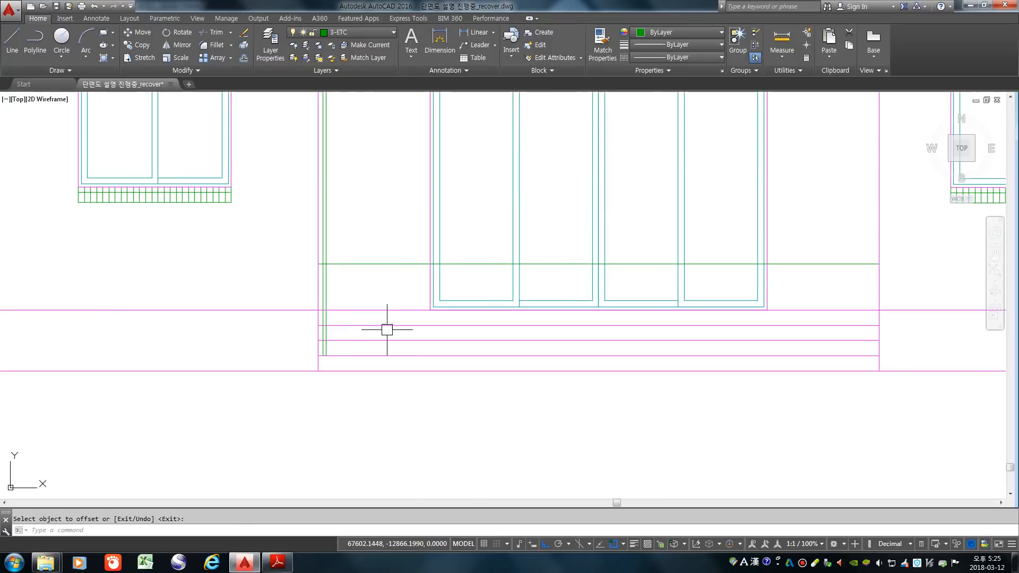
key("Escape")
left_click(387, 325)
key("Escape")
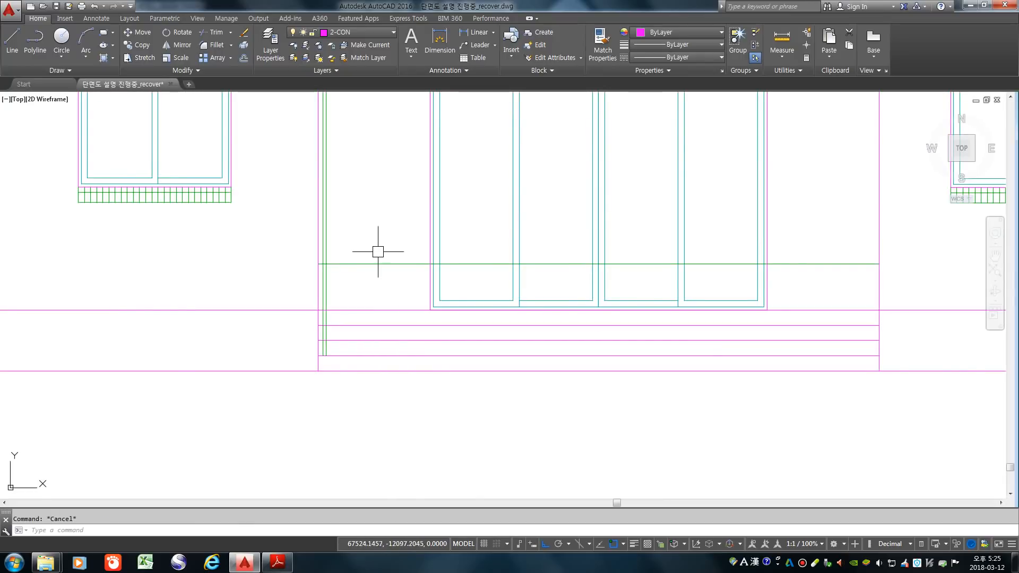
type("o")
key("space")
type("900")
key("Return")
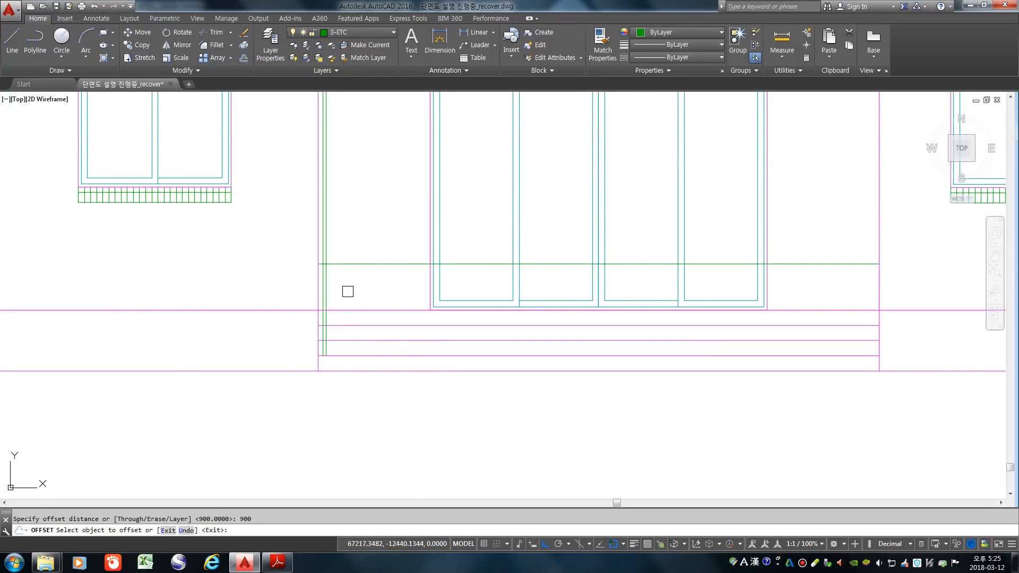
key("Return")
- Trim both green post lines above the lower green horizontal line
scroll(325, 255, "up", 4)
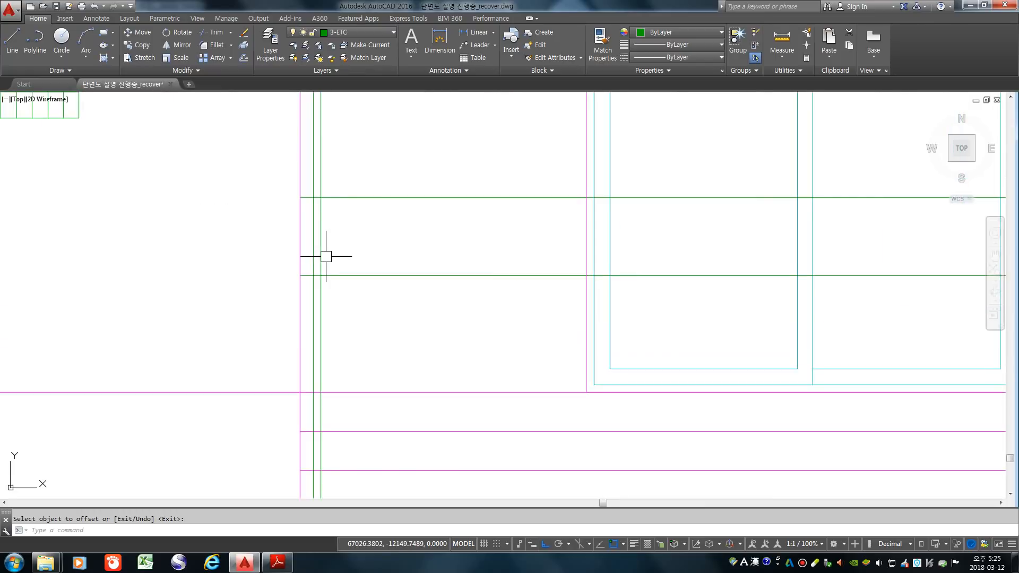
type("t")
key("Return")
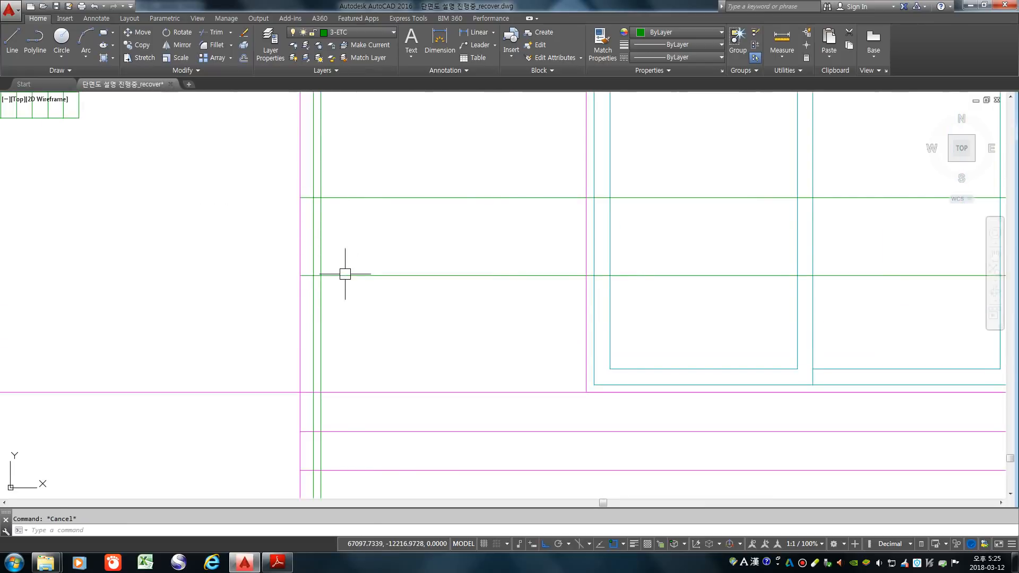
left_click(344, 275)
key("Return")
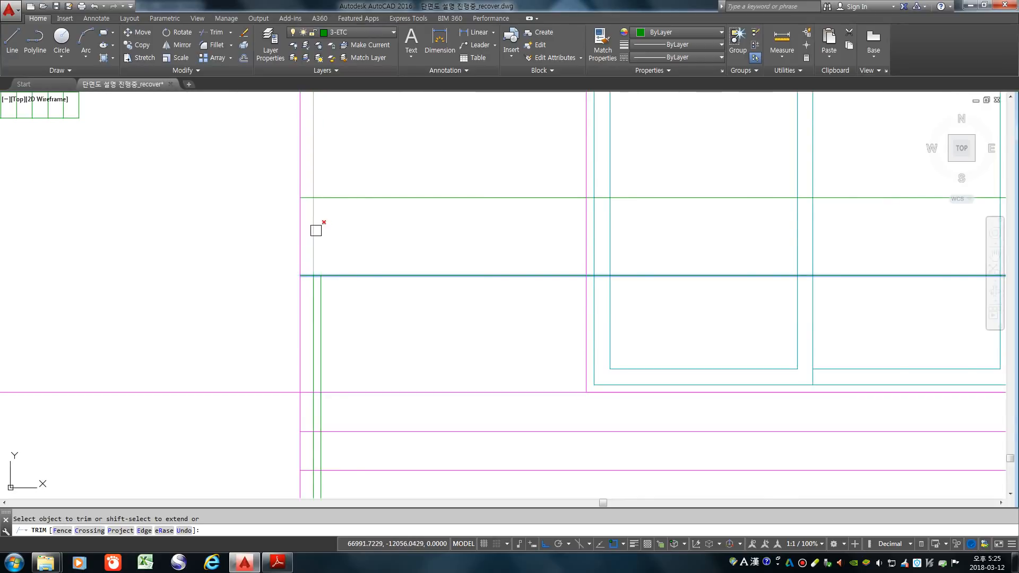
left_click(317, 229)
key("Return")
- Draw a vertical line from the midpoint between the two post lines' upper ends up to the upper green horizontal line
scroll(404, 286, "down", 2)
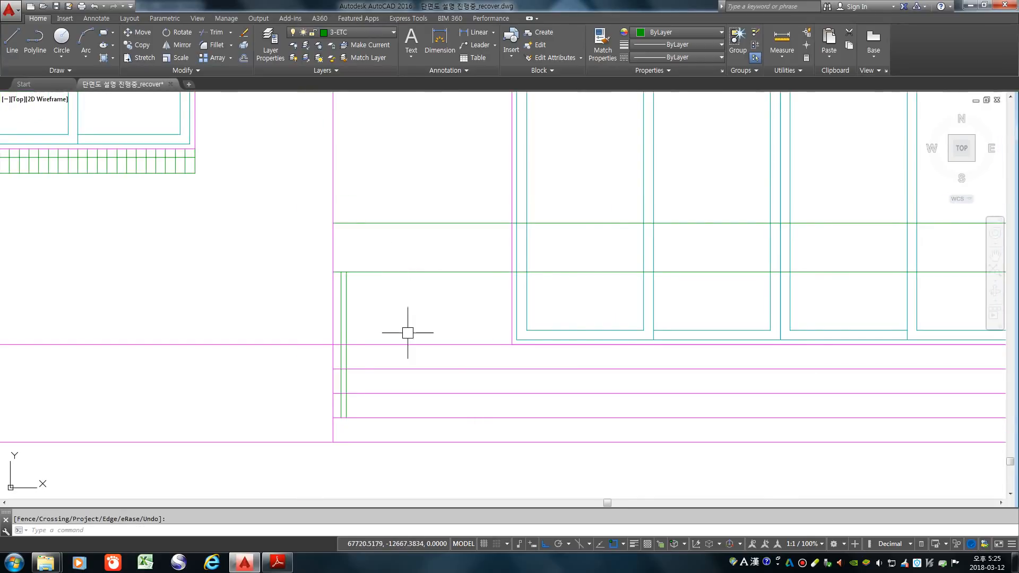
scroll(393, 345, "down", 2)
scroll(355, 288, "up", 2)
scroll(327, 332, "up", 2)
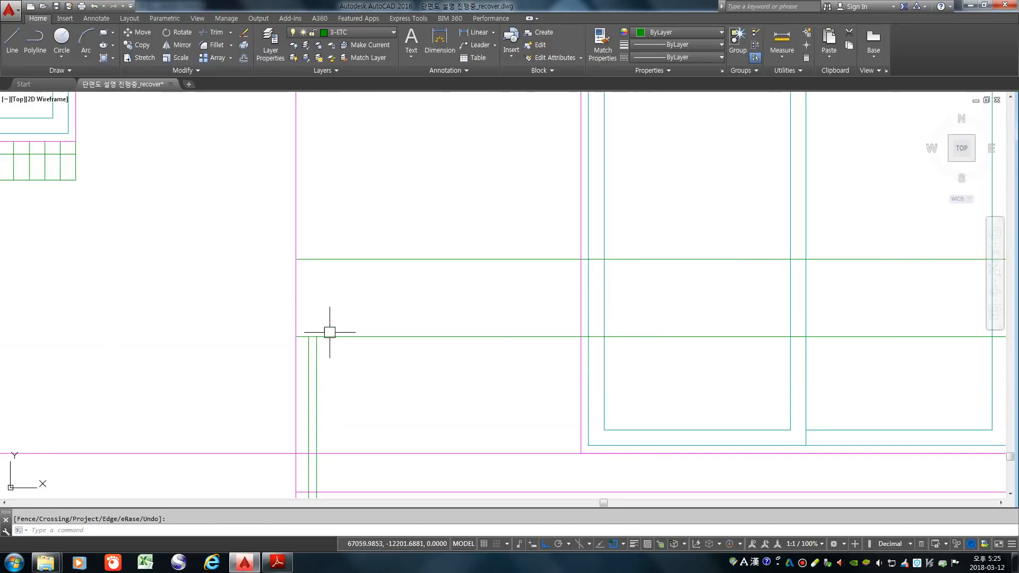
scroll(318, 355, "up", 2)
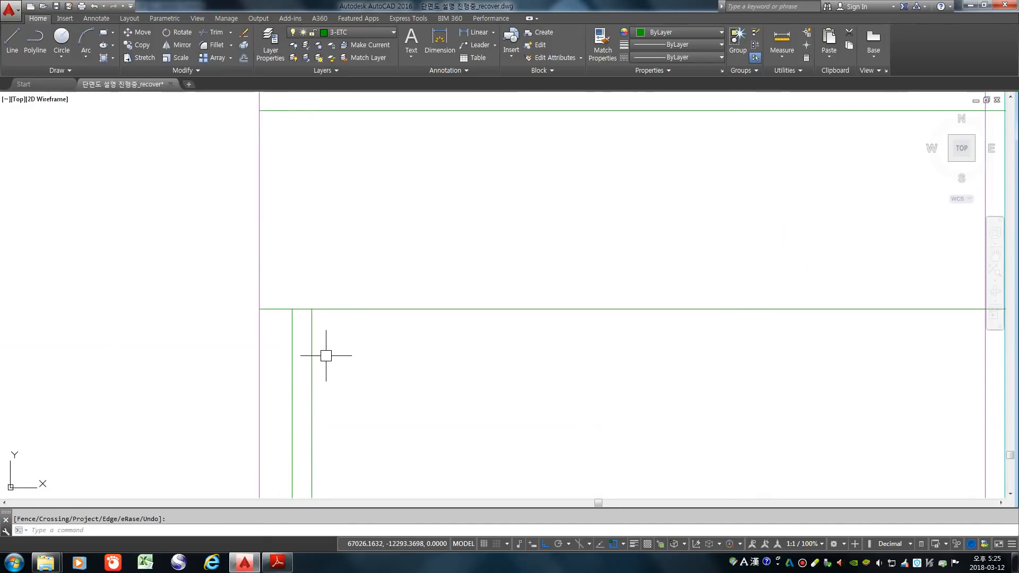
scroll(321, 346, "down", 2)
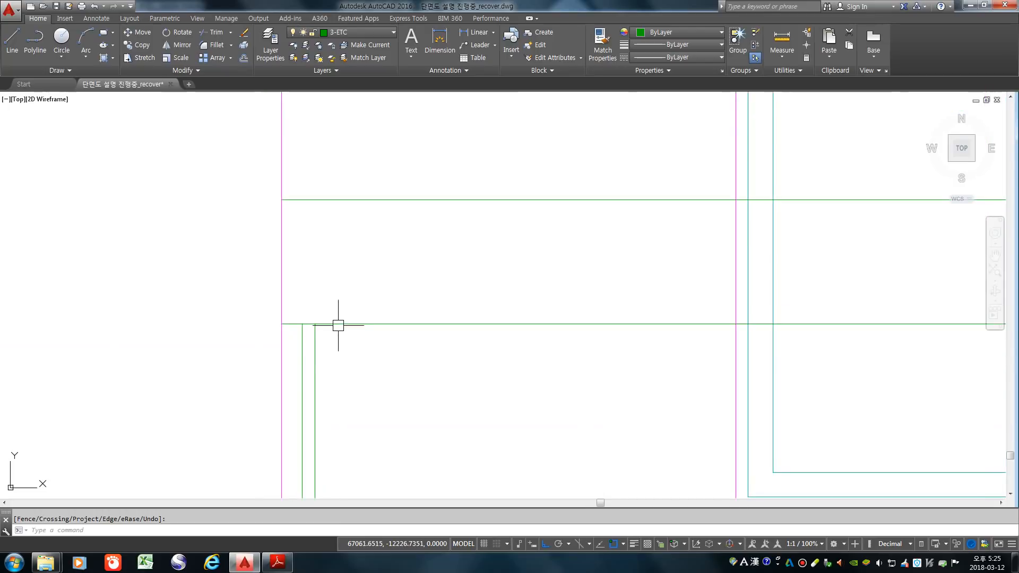
type("l")
key("Return")
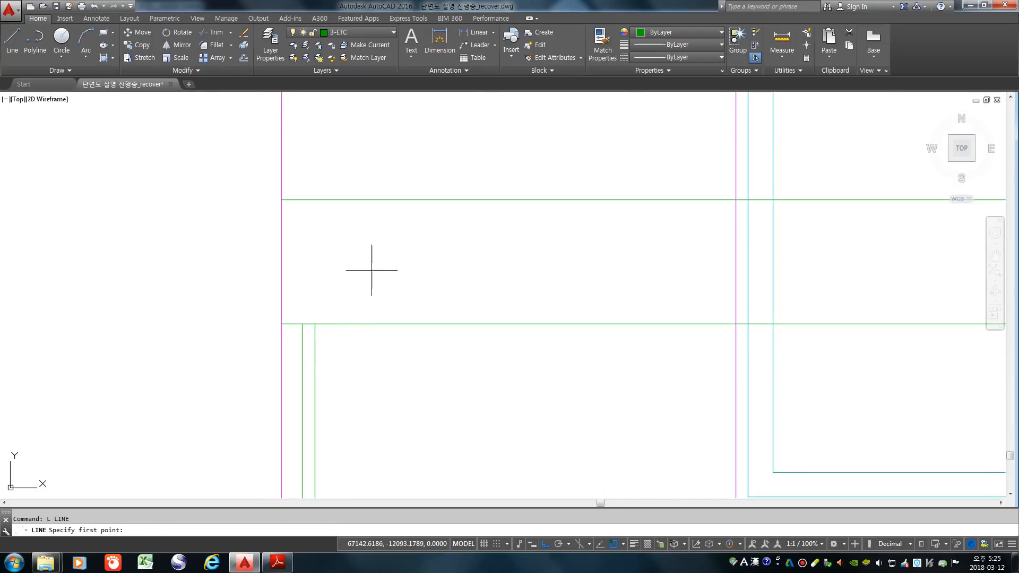
right_click(371, 270, "shift")
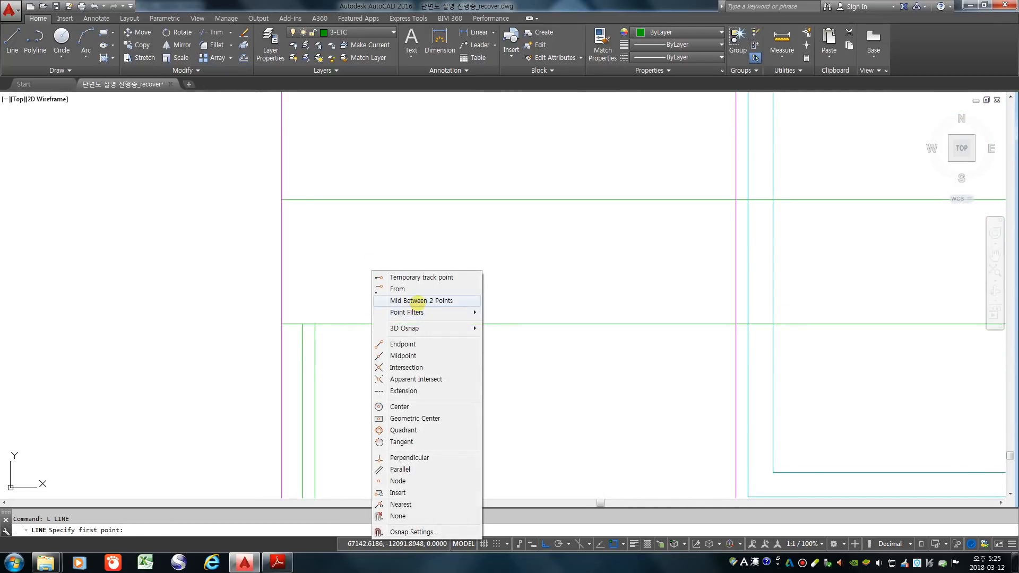
left_click(416, 300)
scroll(276, 354, "up", 2)
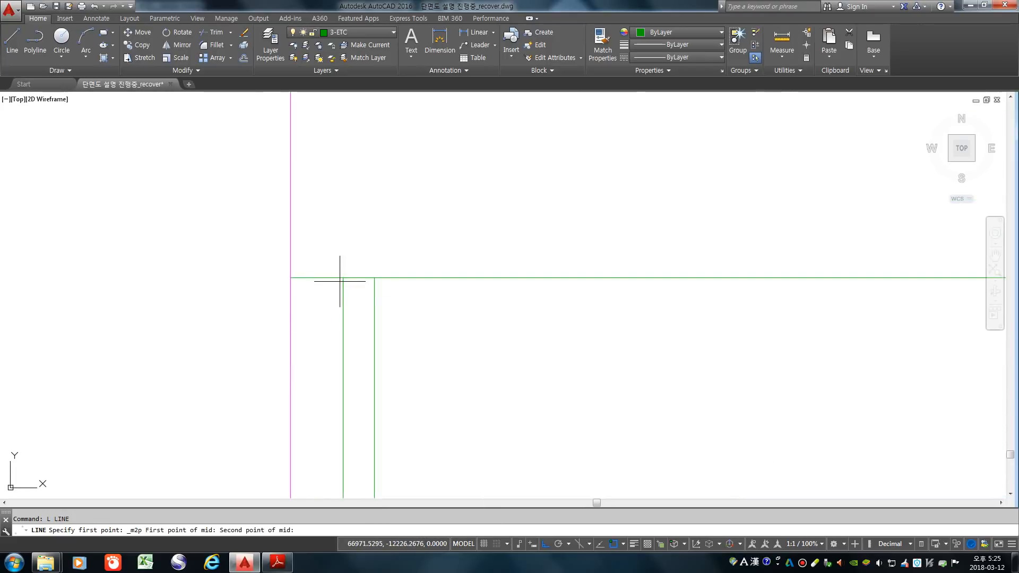
left_click(374, 278)
scroll(358, 371, "down", 4)
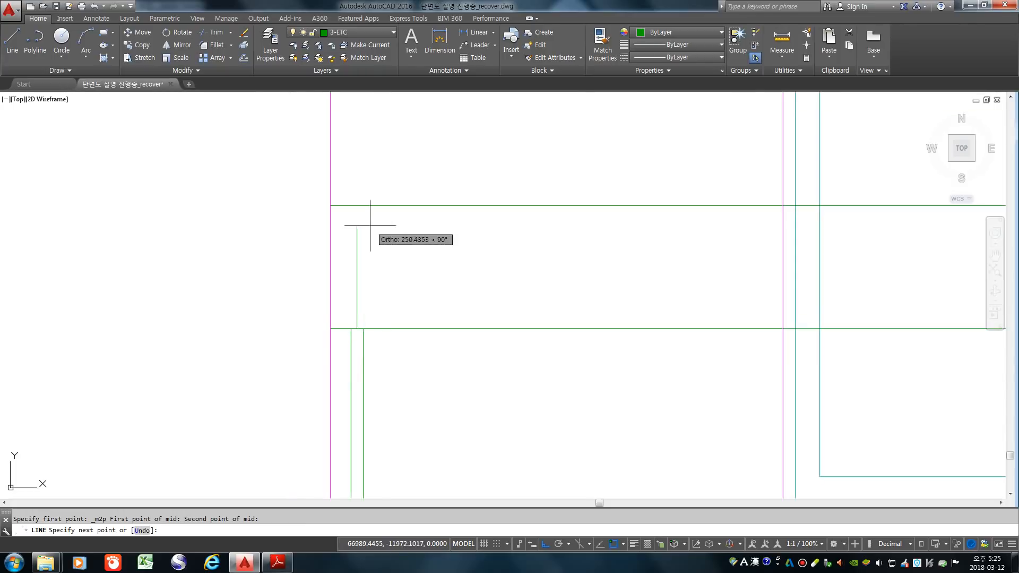
key("Return")
- Offset the vertical centre line to both sides for the handrail's edges
scroll(386, 228, "up", 2)
type("o")
key("Return")
key("Return")
left_click(336, 267)
left_click(299, 297)
left_click(338, 291)
left_click(384, 341)
key("Return")
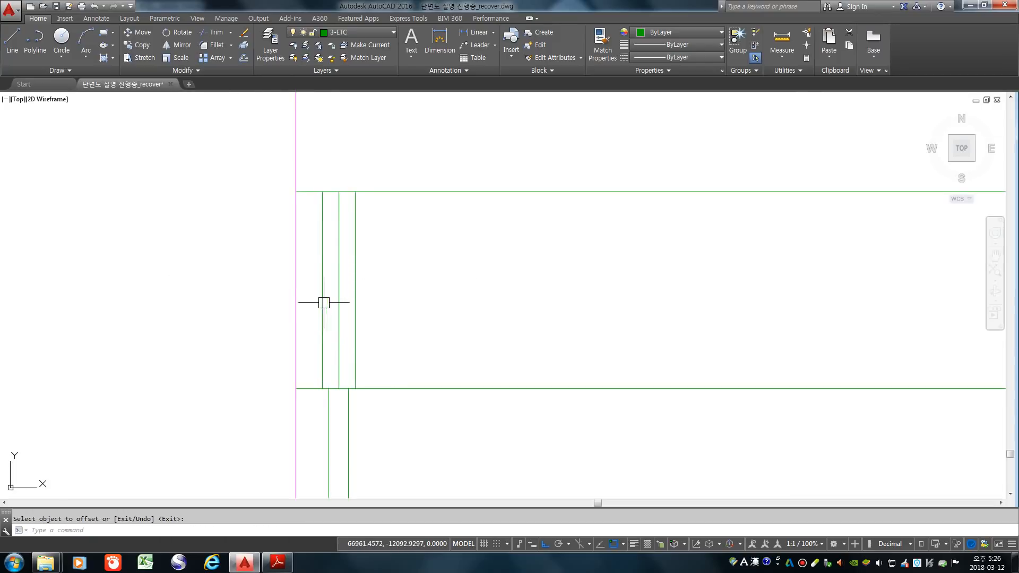
- Erase the centre line between the two handrail edges
key("Escape")
type("e")
key("Return")
left_click(337, 293)
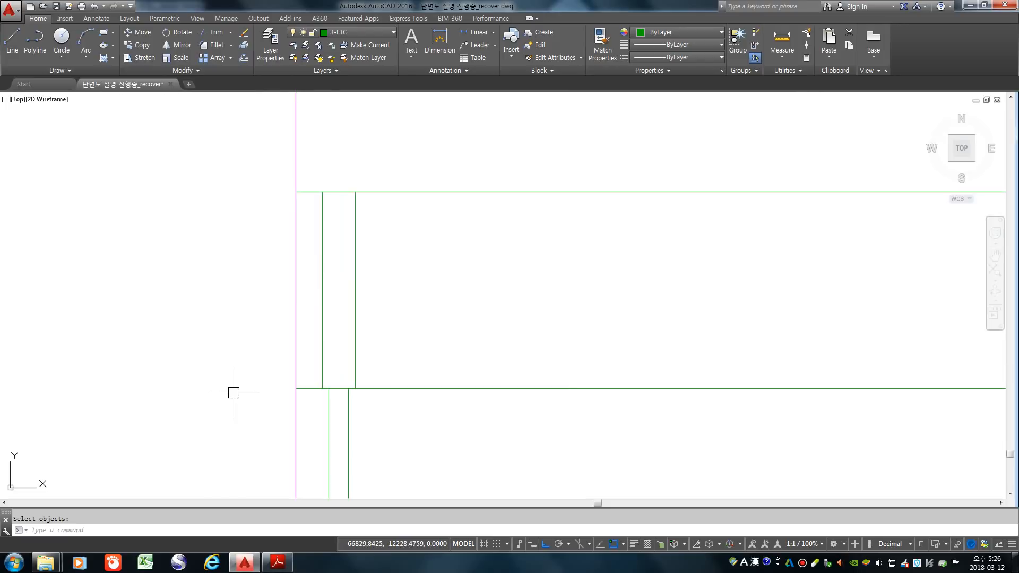
scroll(232, 391, "down", 4)
key("Escape")
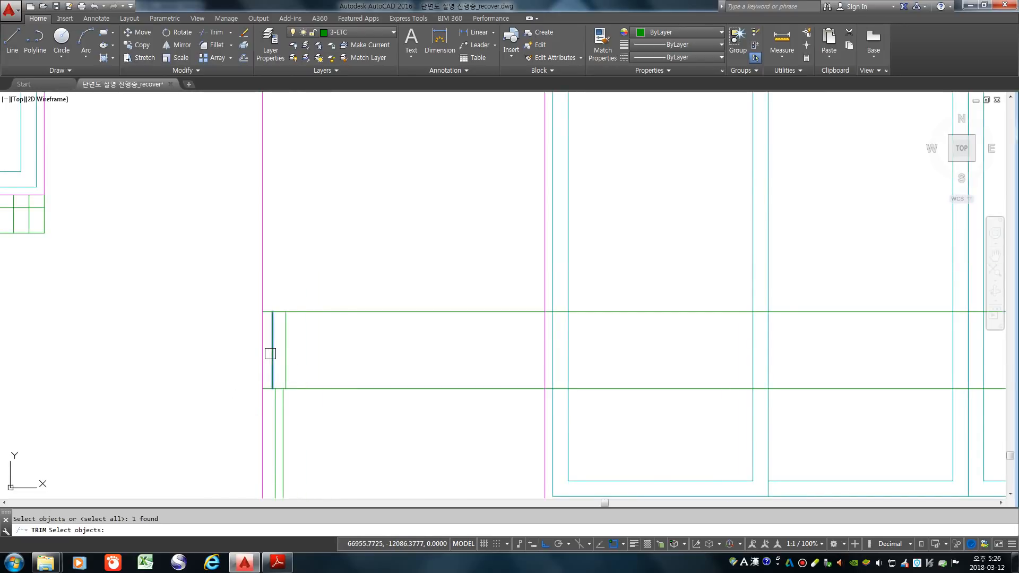
- Erase both green horizontal height lines at the handrail's upper and lower ends
type("e")
key("Return")
left_click(409, 402)
left_click(360, 285)
key("Return")
scroll(385, 267, "down", 2)
scroll(390, 287, "down", 3)
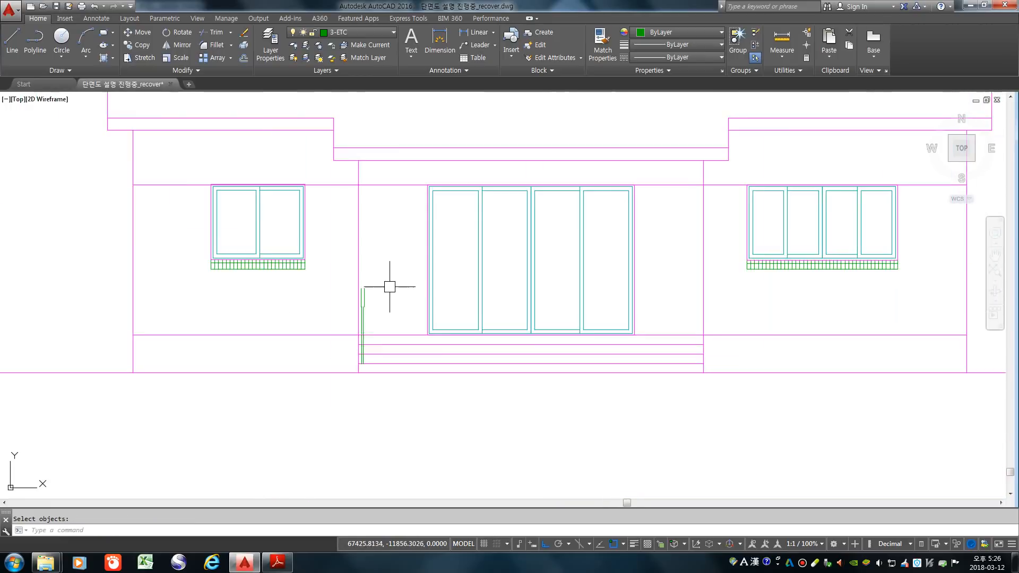
- Fillet the upper ends of the two handrail edges into a semicircle
scroll(362, 311, "up", 5)
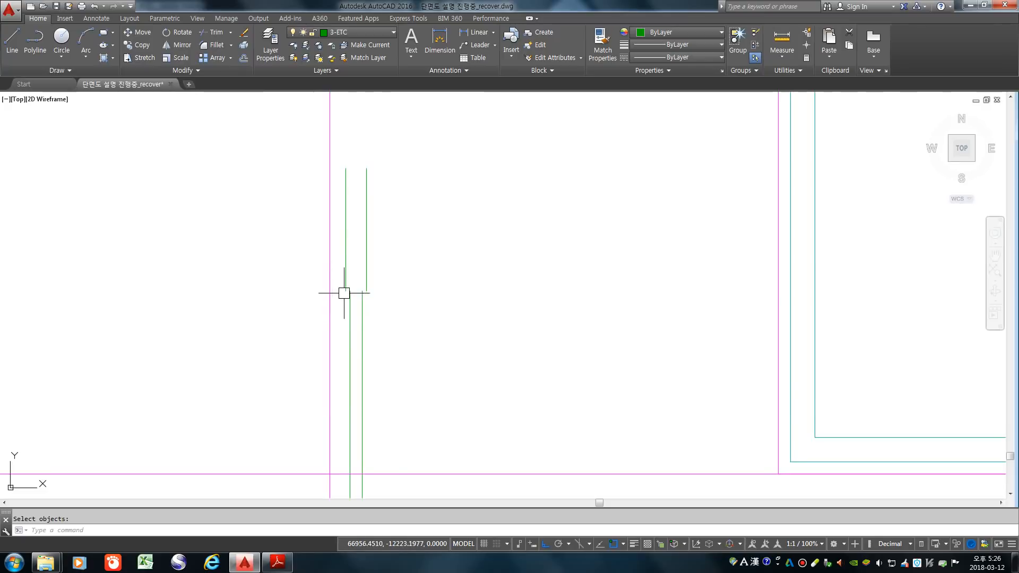
scroll(358, 162, "up", 4)
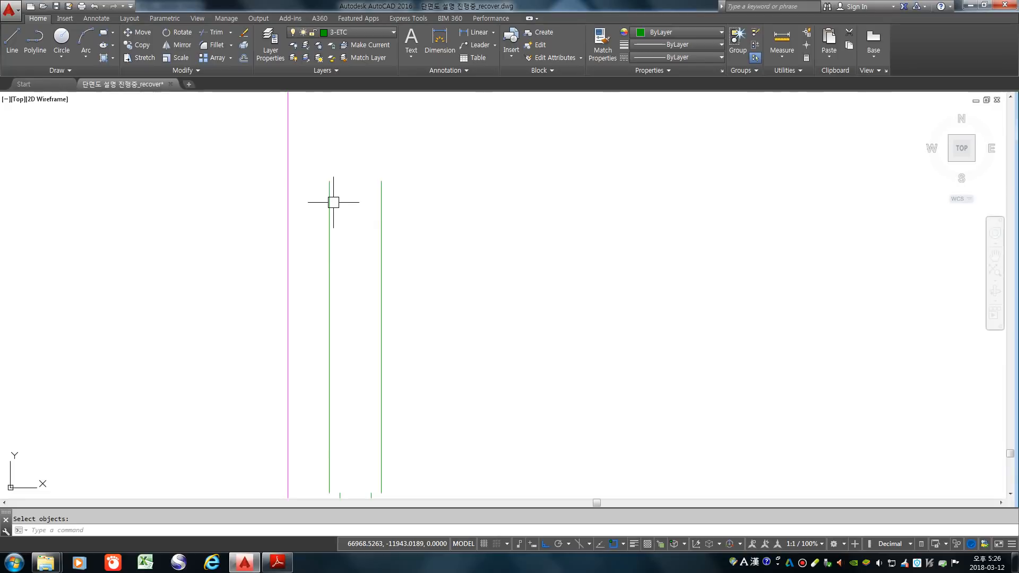
key("Return")
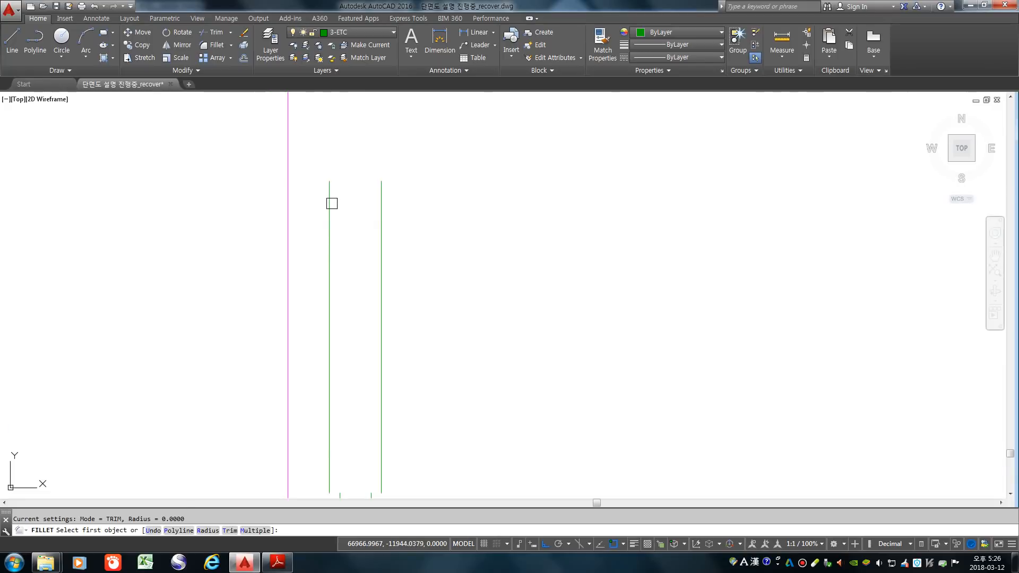
left_click(330, 202)
left_click(377, 204)
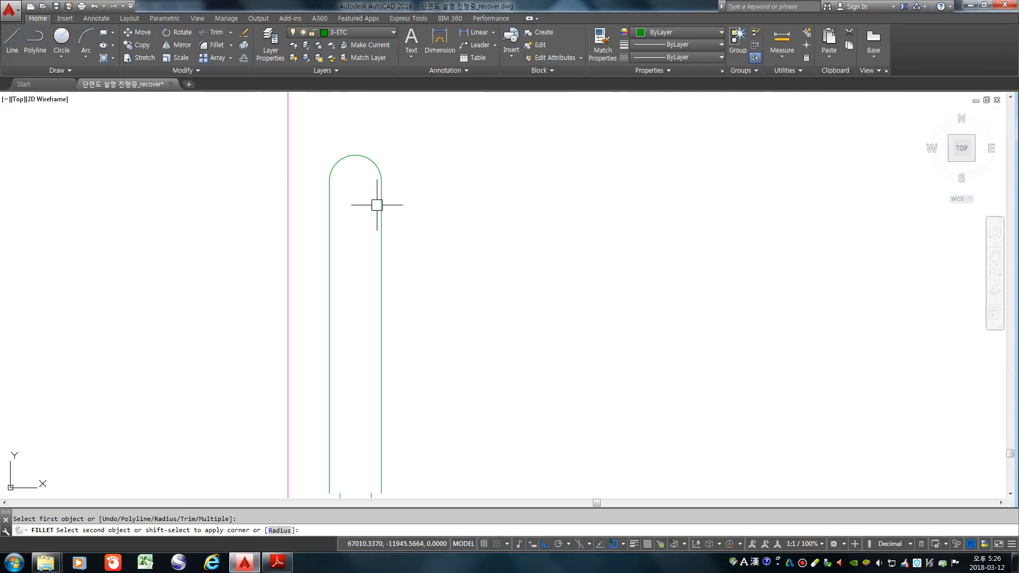
scroll(403, 218, "down", 4)
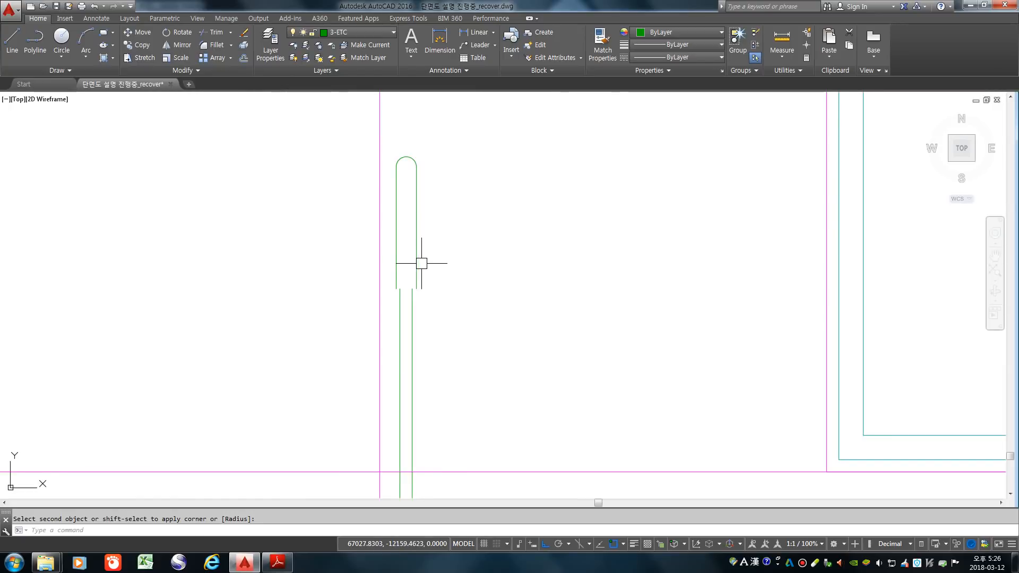
scroll(404, 280, "up", 5)
scroll(382, 271, "down", 7)
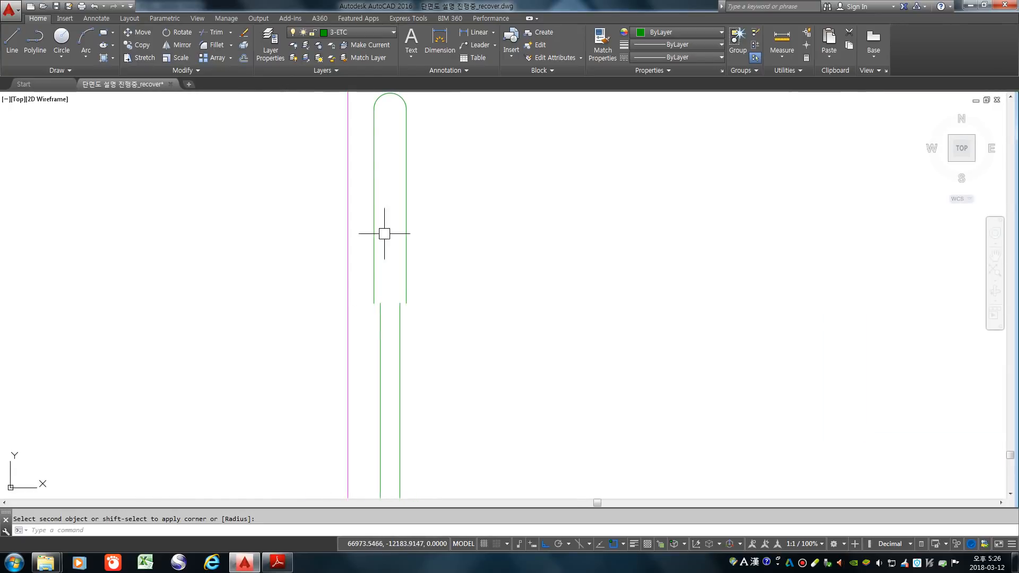
scroll(384, 260, "up", 7)
- Delete the semicircular arc at the handrail's upper end
key("Escape")
left_click(375, 276)
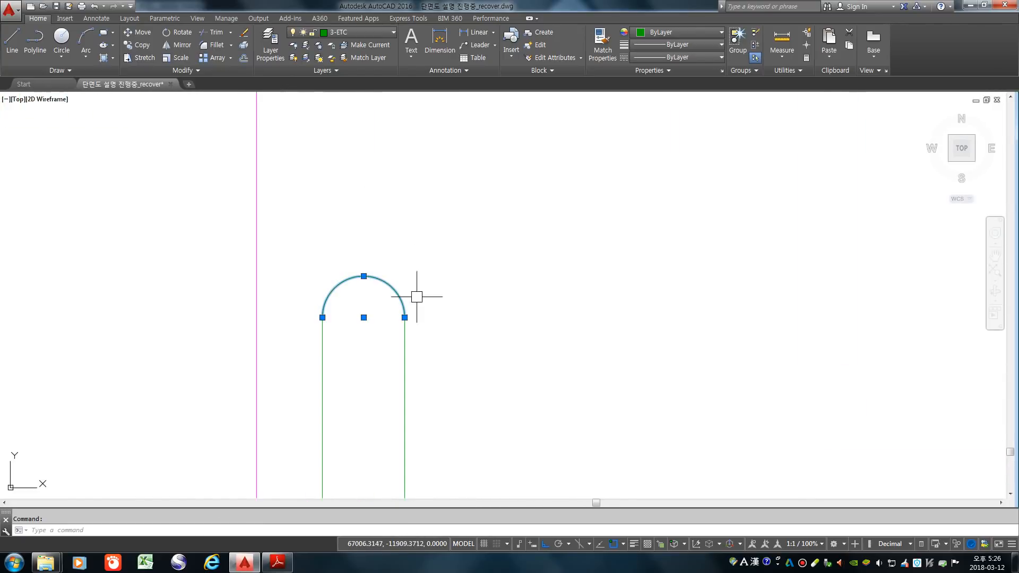
key("Delete")
- Draw a shallow three-point arc bulging upward between the upper ends of the two handrail edges
scroll(393, 323, "up", 2)
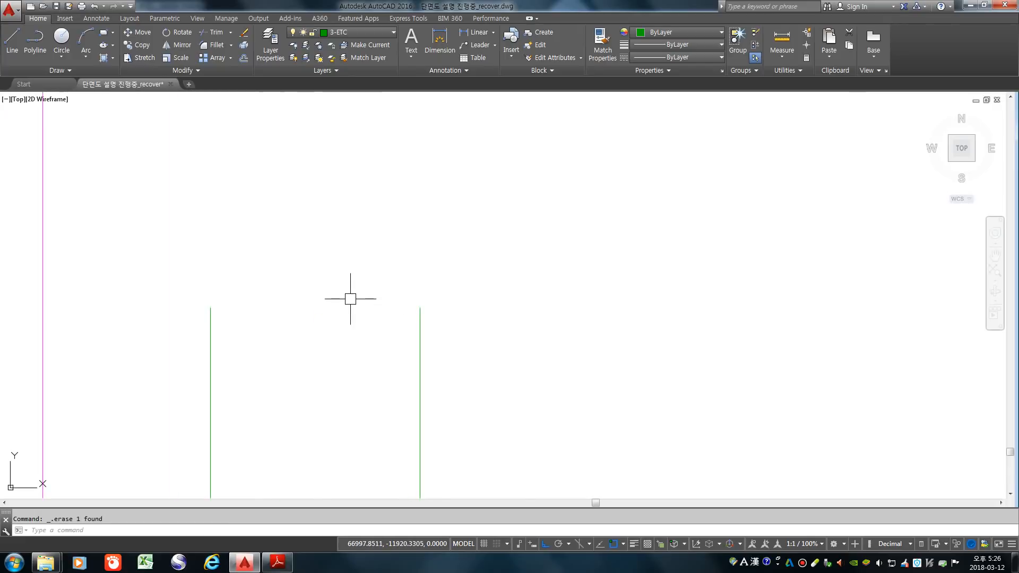
type("a")
key("Return")
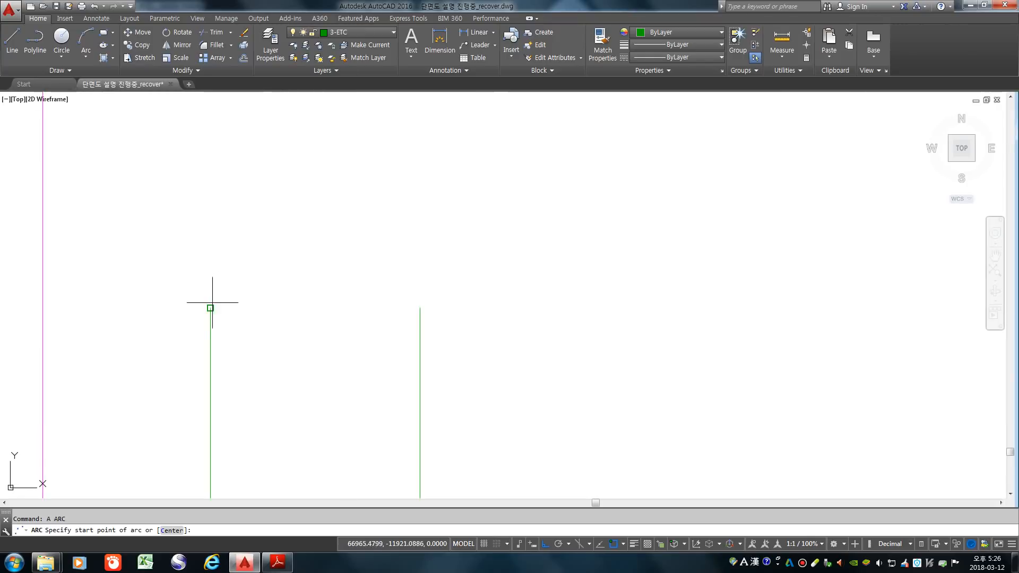
left_click(210, 308)
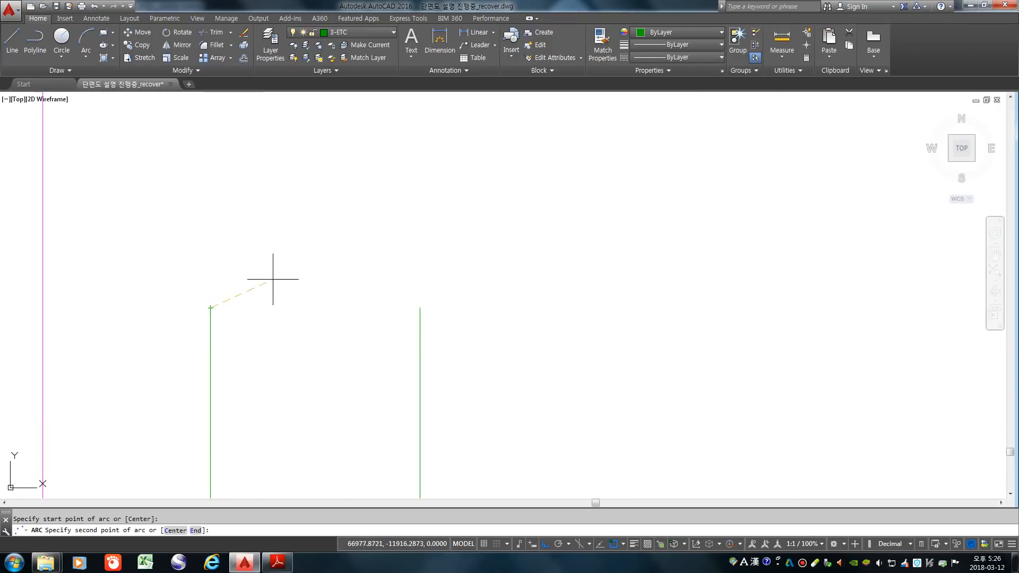
left_click(301, 270)
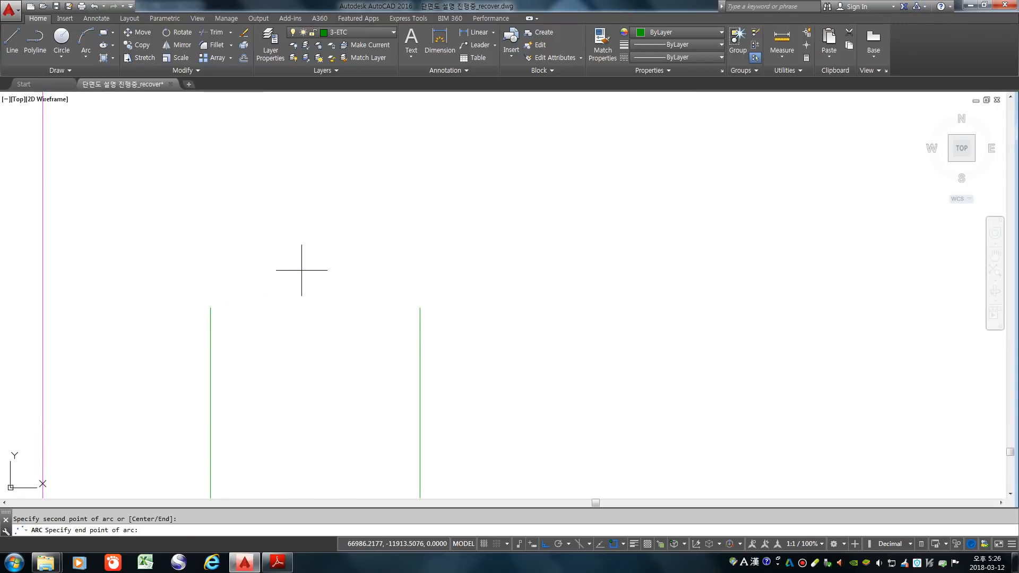
left_click(420, 308)
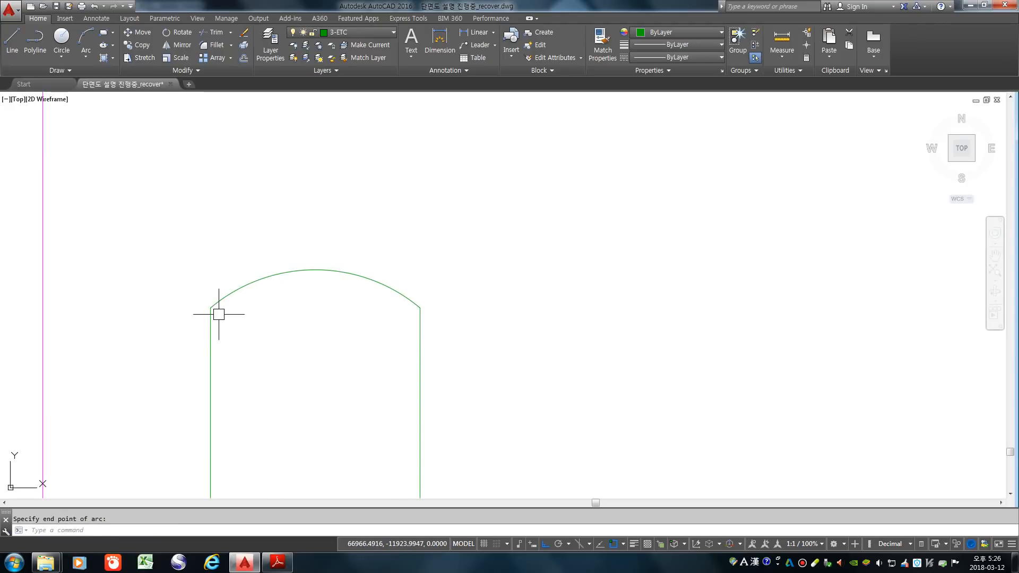
scroll(291, 268, "down", 10)
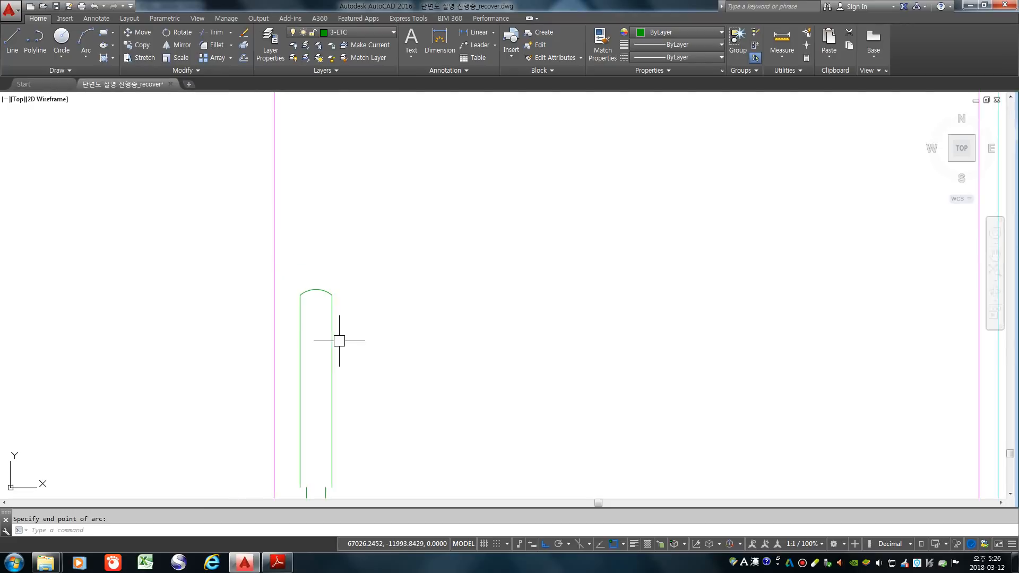
- Mirror the handrail's upper arc to its lower end about the handrail's horizontal mid-line, keeping the original
middle_click_drag(380, 370, 352, 332)
scroll(360, 332, "up", 2)
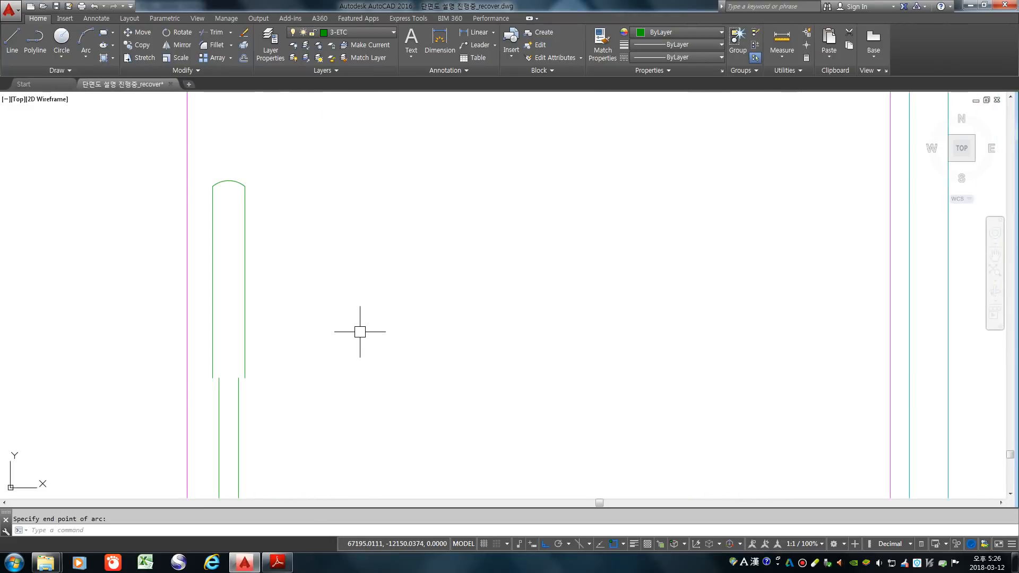
type("i")
key("Return")
left_click(224, 175)
left_click(224, 221)
key("Return")
left_click(244, 282)
left_click(318, 289)
scroll(251, 357, "up", 4)
key("Return")
- Trim the two post lines where they extend above the handrail's lower arc
type("tr")
key("Return")
key("Return")
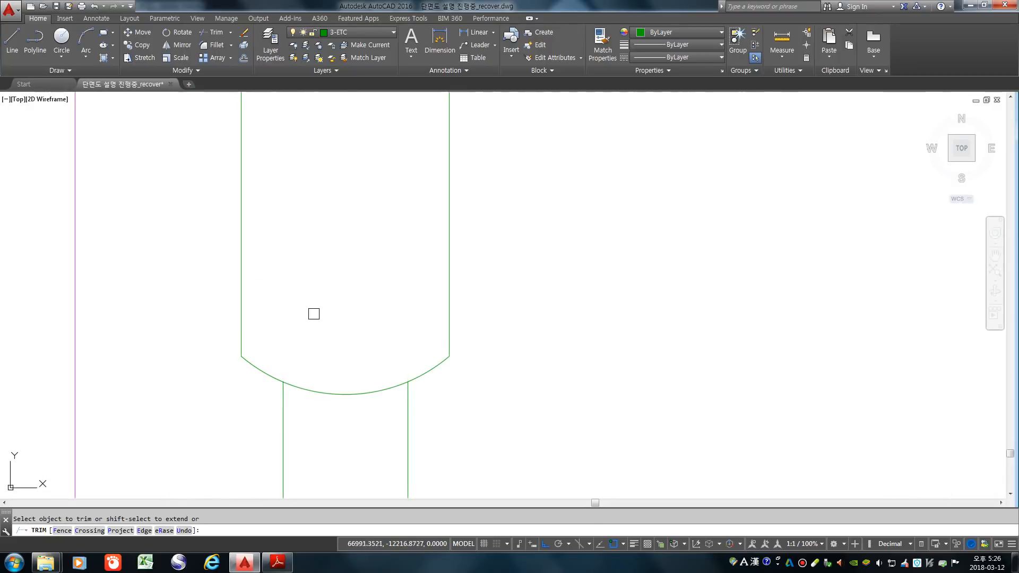
key("Escape")
scroll(278, 327, "down", 15)
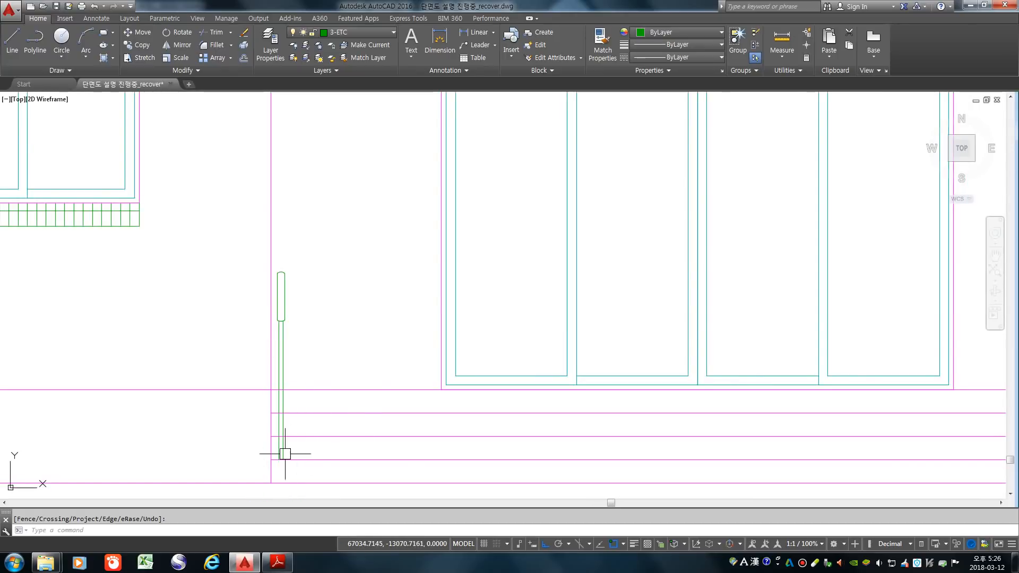
- Mirror the whole railing post about the vertical centre line of the steps, keeping the original
scroll(288, 451, "down", 4)
type("mi")
key("Return")
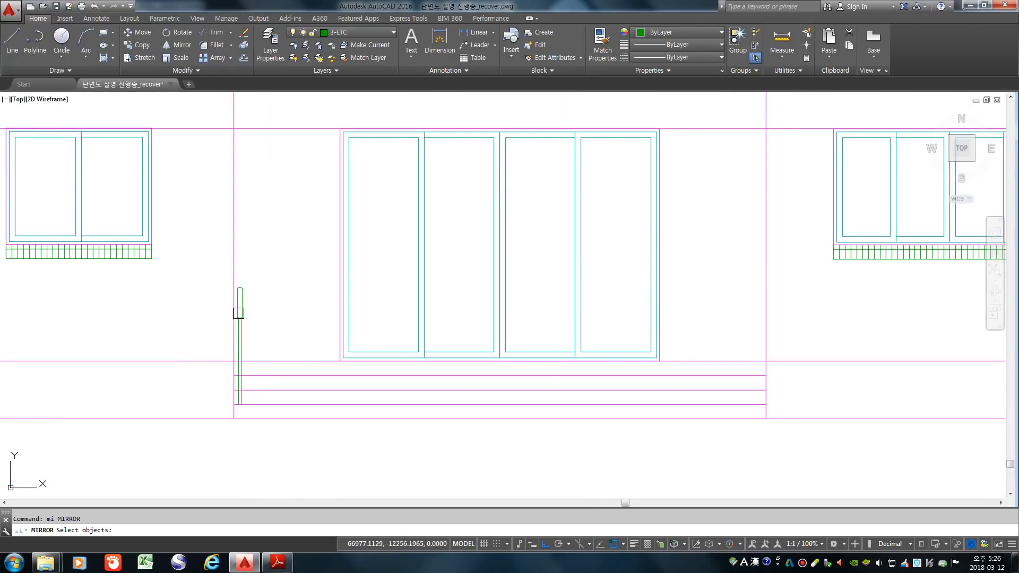
left_click(214, 255)
left_click(254, 412)
key("Return")
scroll(422, 419, "down", 5)
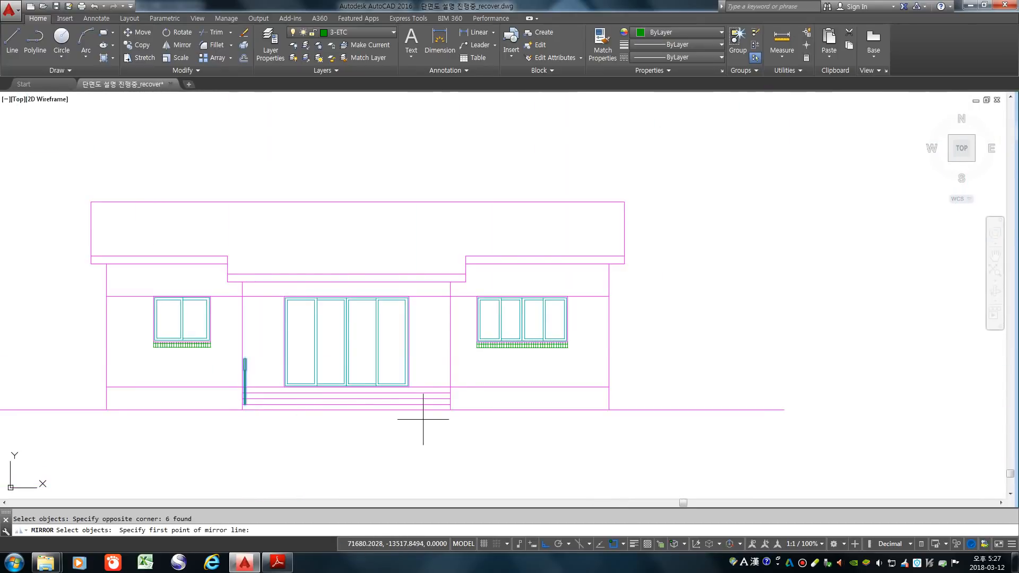
left_click(346, 403)
left_click(357, 461)
key("Return")
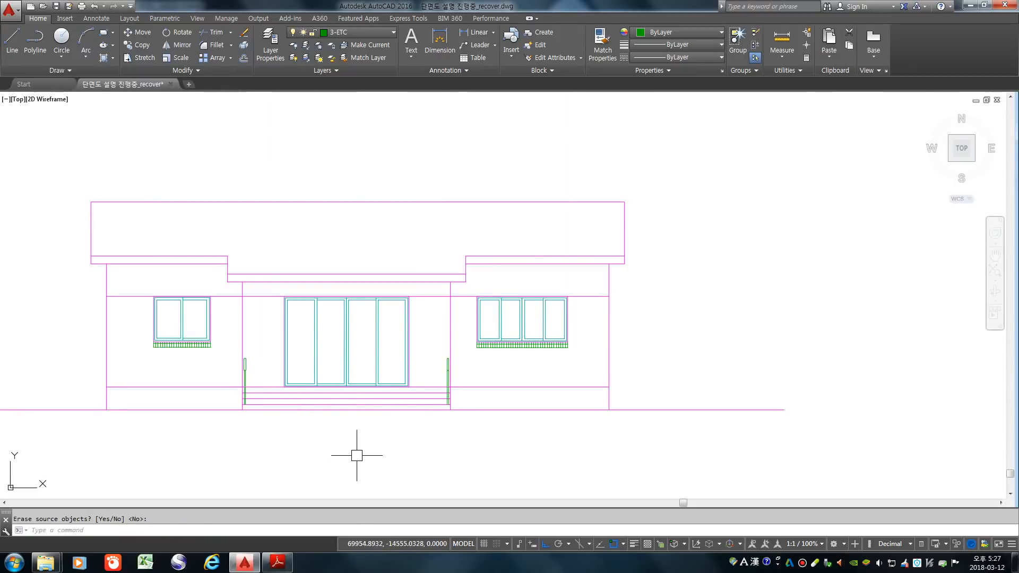
- Trim the horizontal step lines where they cross between the two post lines of both railings
scroll(422, 395, "up", 2)
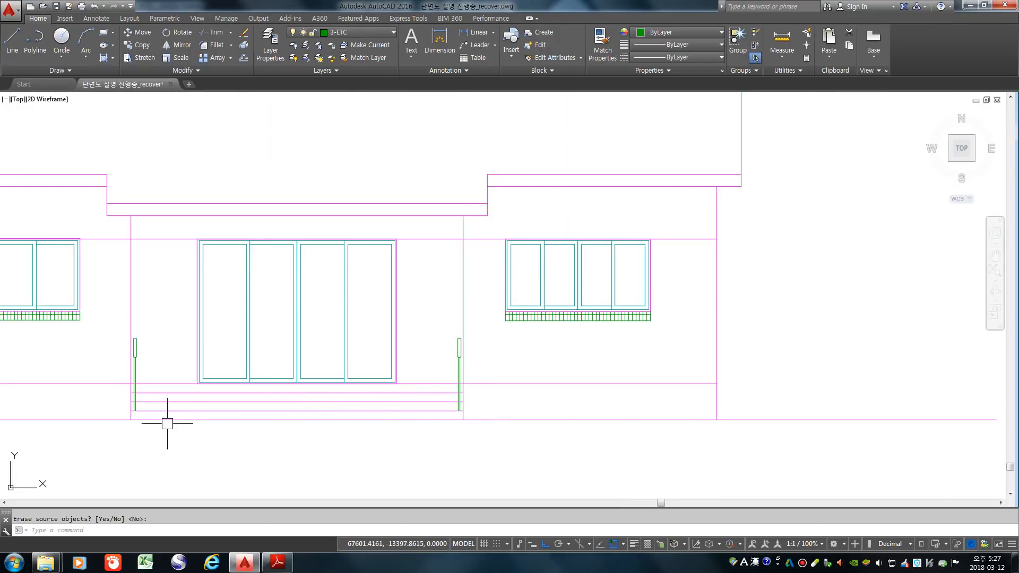
type("tr")
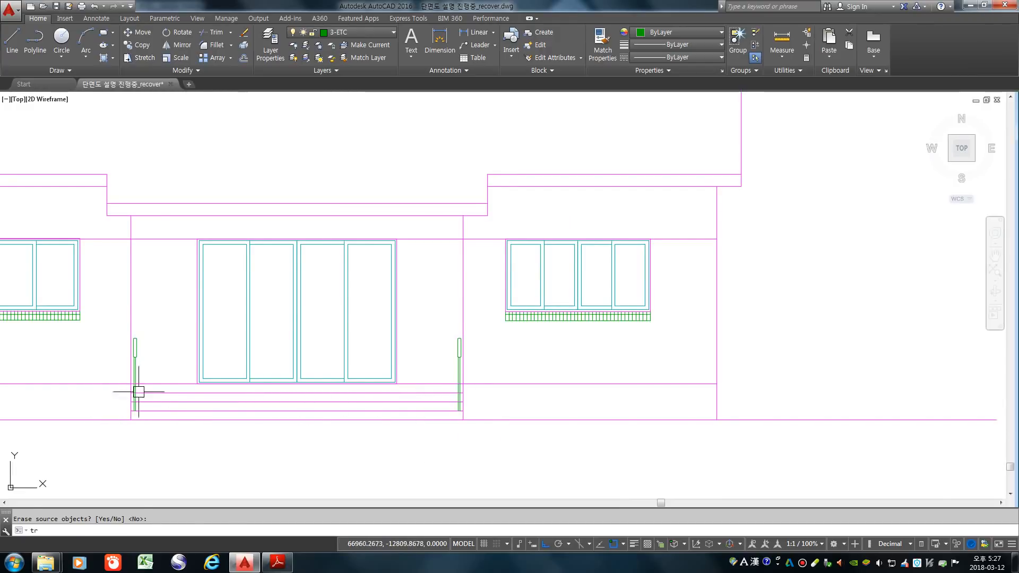
key("Return")
key("Return")
scroll(122, 404, "up", 8)
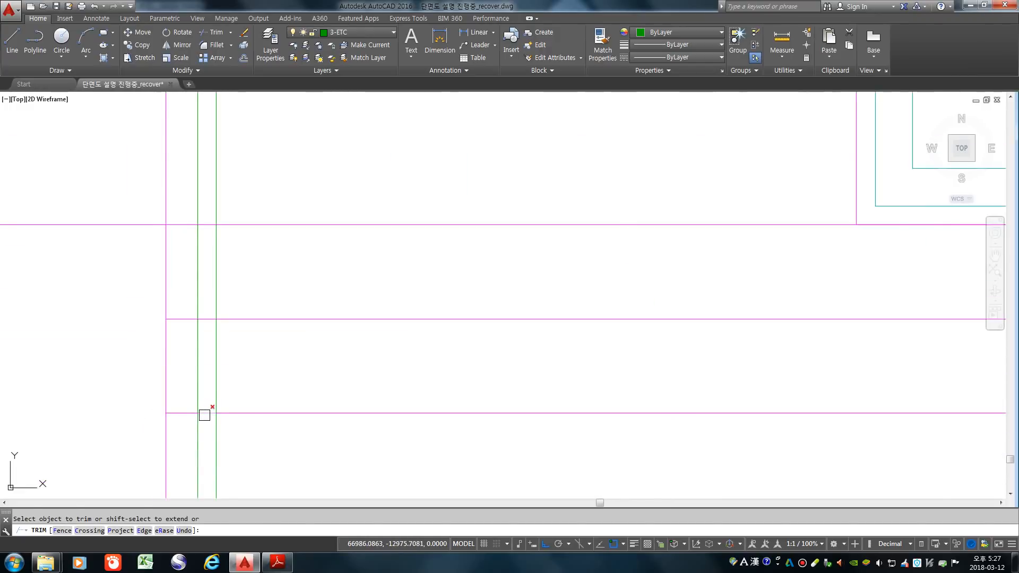
scroll(208, 223, "down", 3)
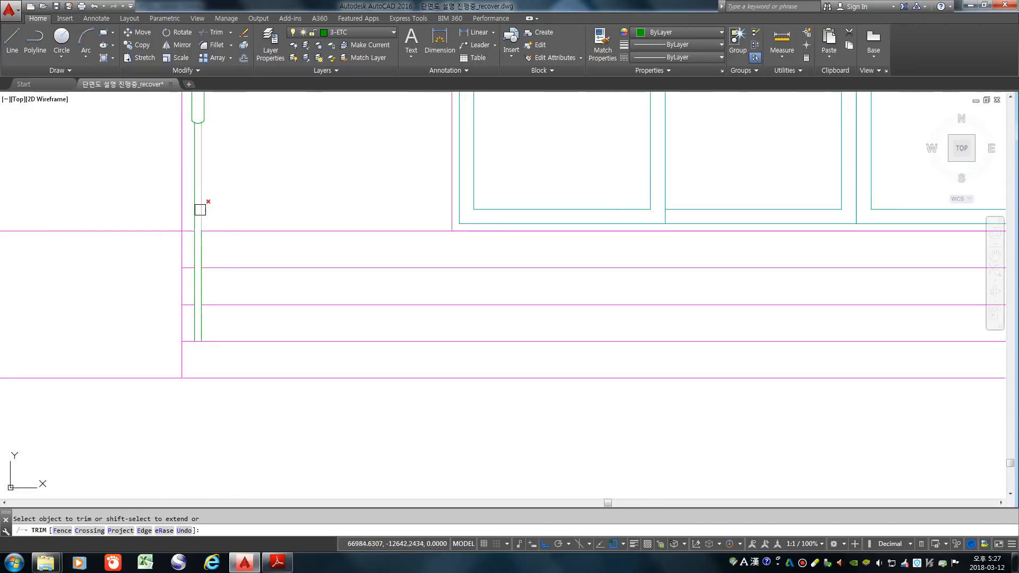
scroll(196, 334, "down", 3)
scroll(480, 324, "up", 4)
scroll(501, 394, "up", 8)
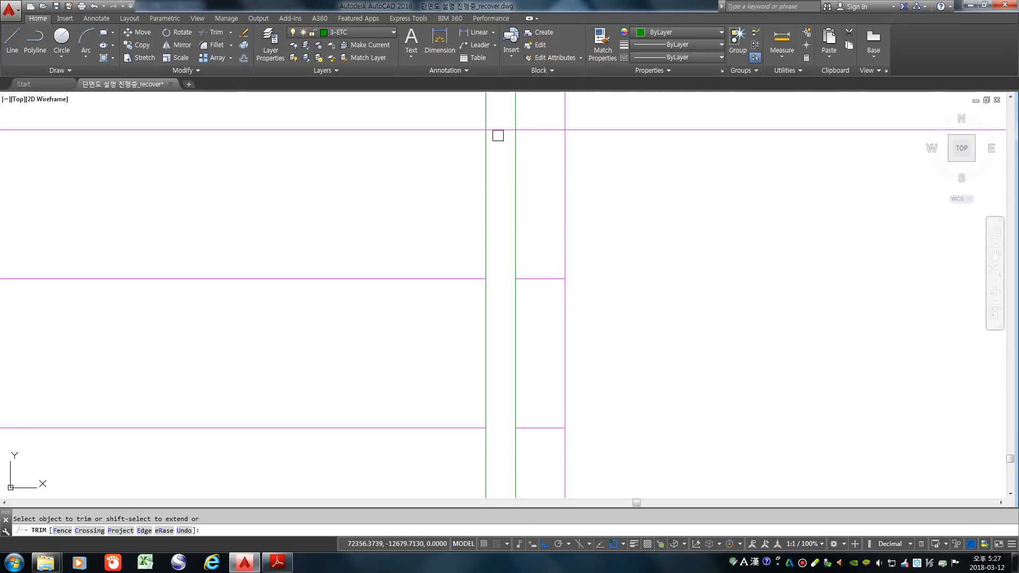
scroll(496, 239, "down", 8)
key("Return")
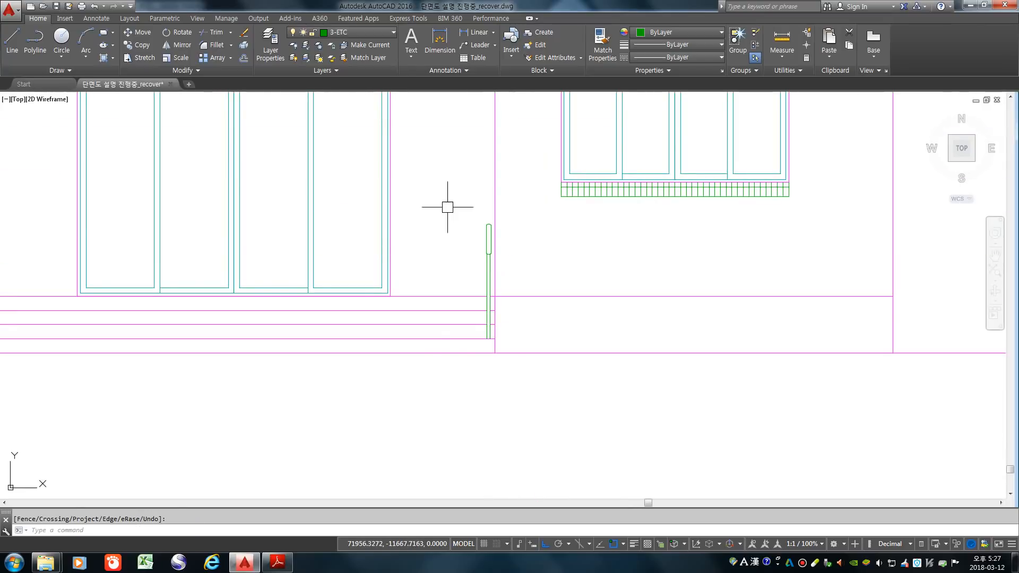
- Examine the front elevation as a whole and the eave detail of the section drawing beside it
scroll(448, 207, "down", 4)
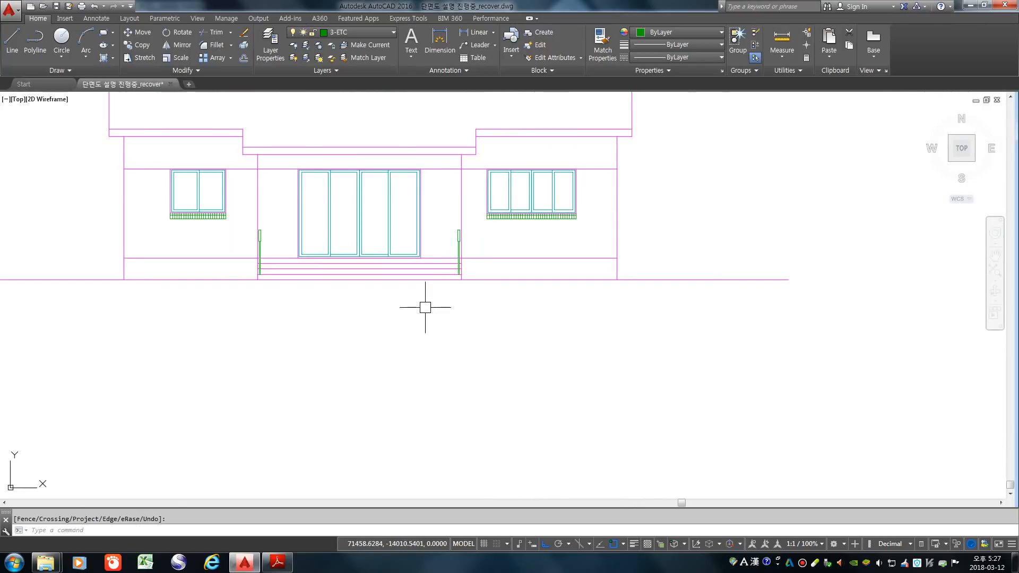
scroll(411, 296, "down", 2)
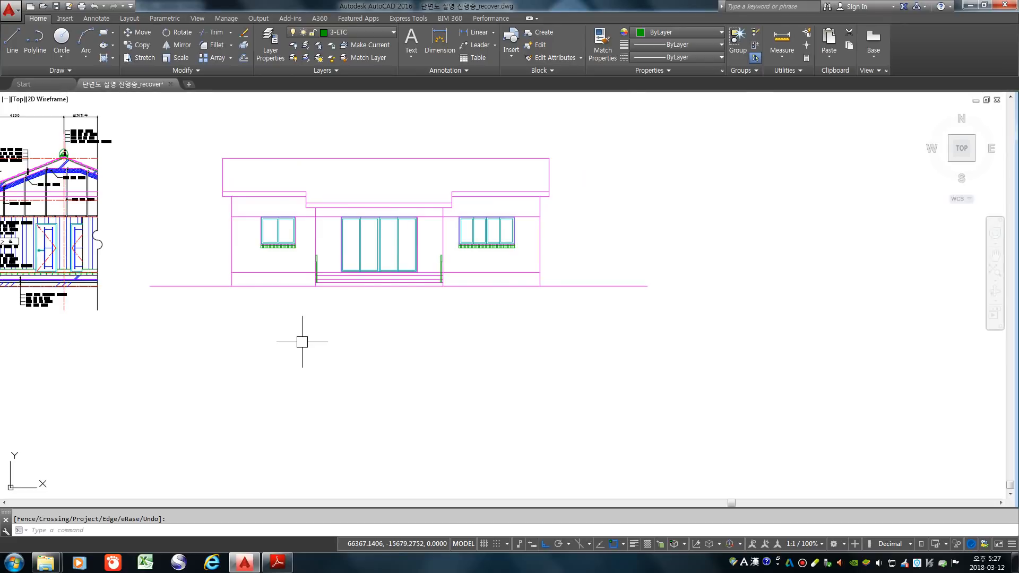
scroll(416, 339, "down", 3)
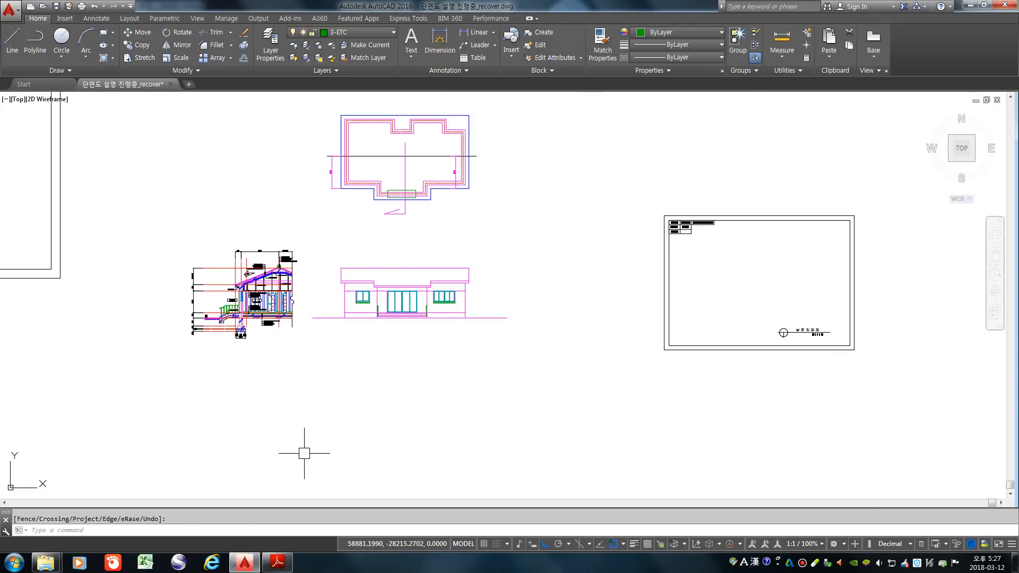
scroll(327, 276, "up", 5)
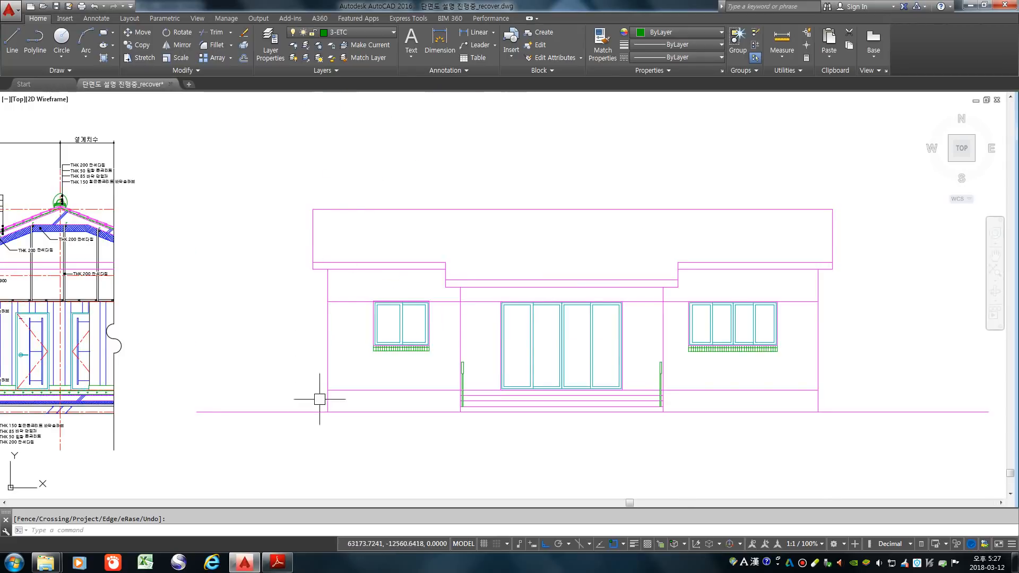
scroll(386, 333, "down", 4)
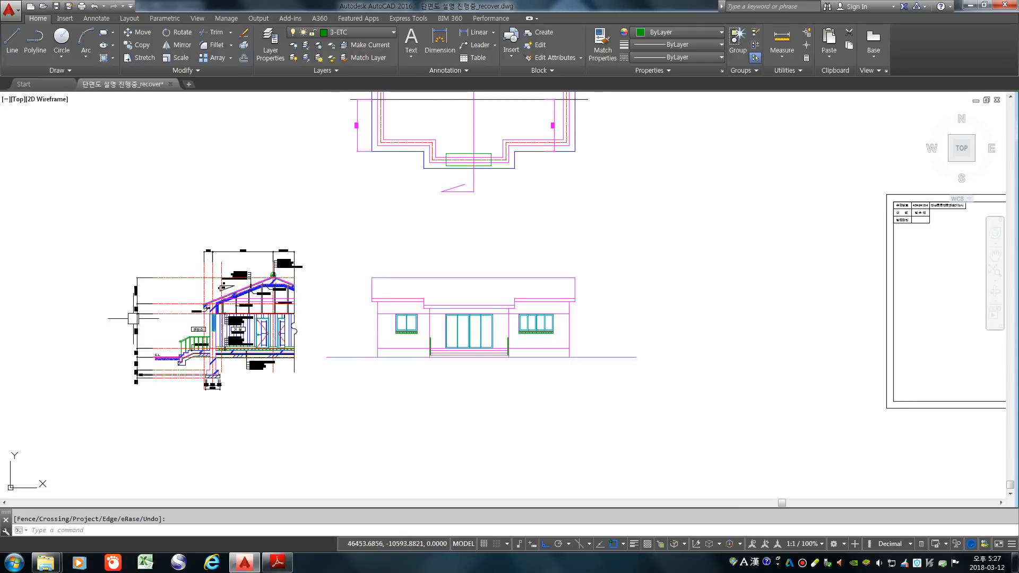
scroll(196, 321, "up", 8)
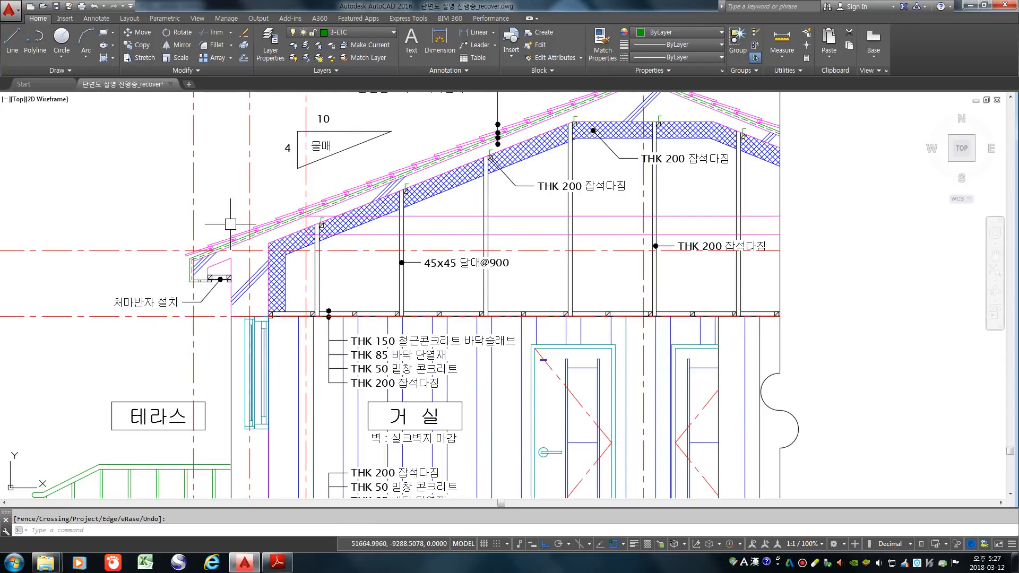
scroll(230, 223, "down", 2)
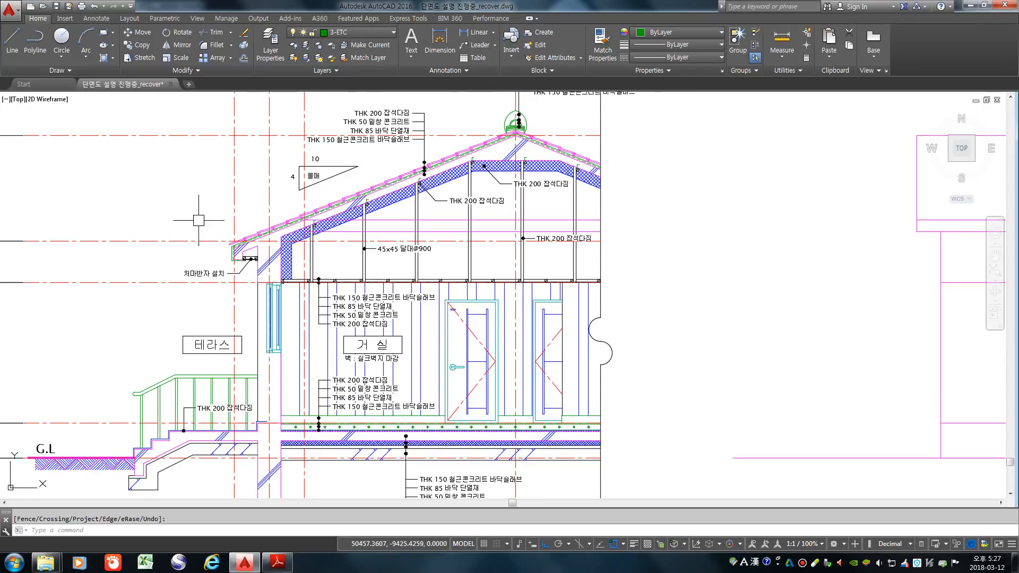
scroll(228, 260, "up", 2)
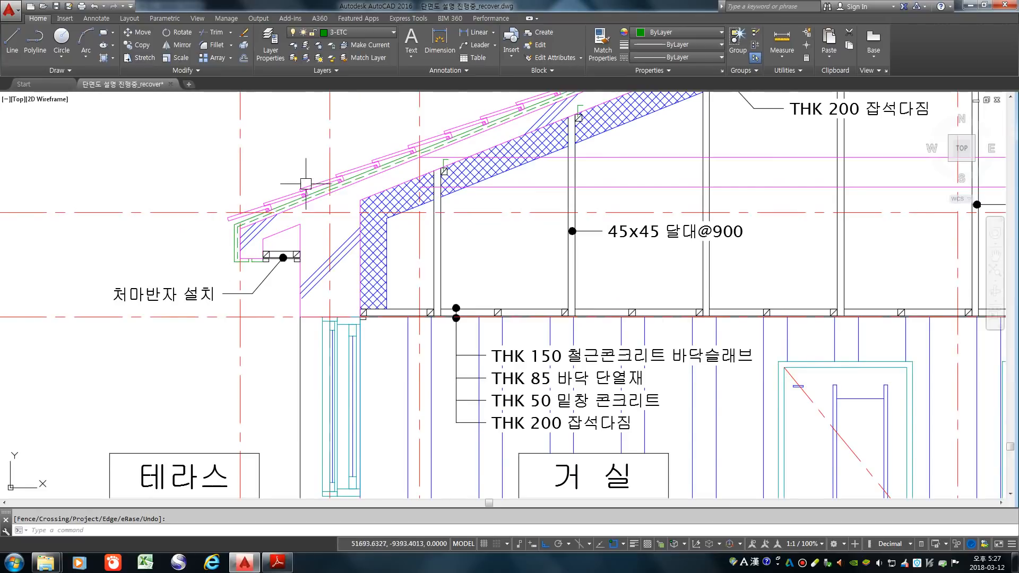
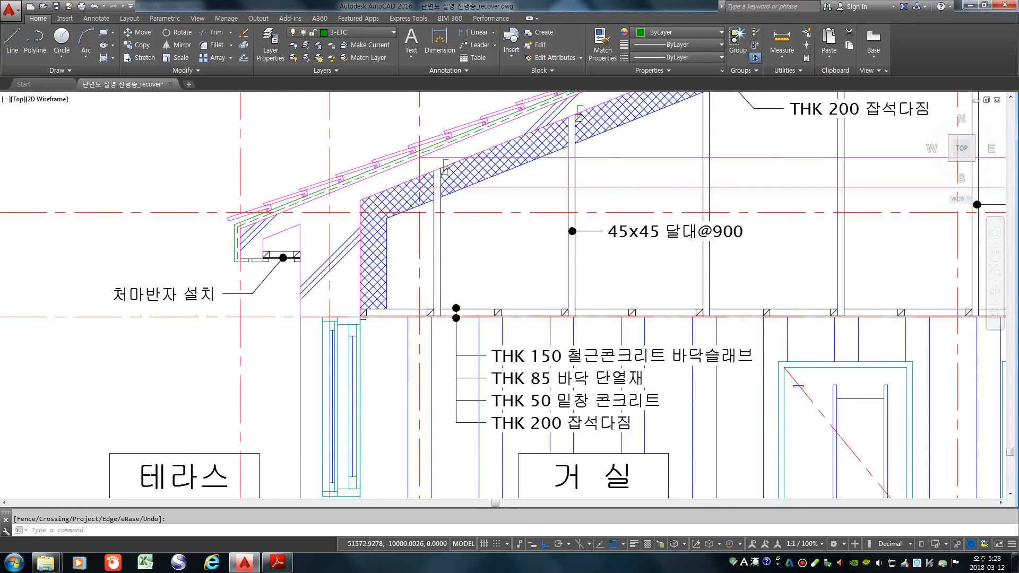
scroll(288, 276, "down", 2)
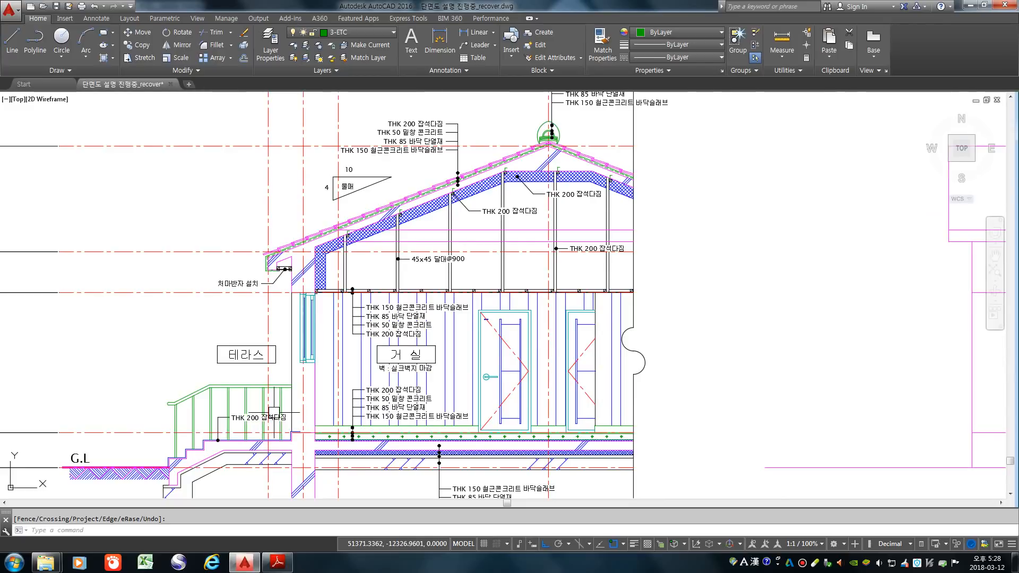
- Draw a 200 by 200 square outward from the lower outer corner of the section's eave fascia
scroll(242, 257, "up", 3)
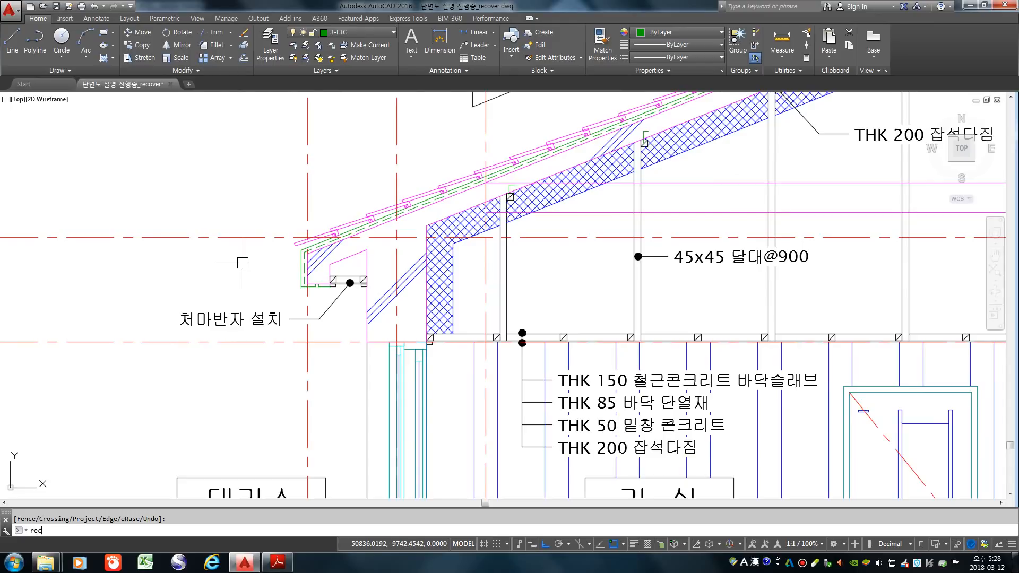
key("Return")
scroll(294, 284, "up", 4)
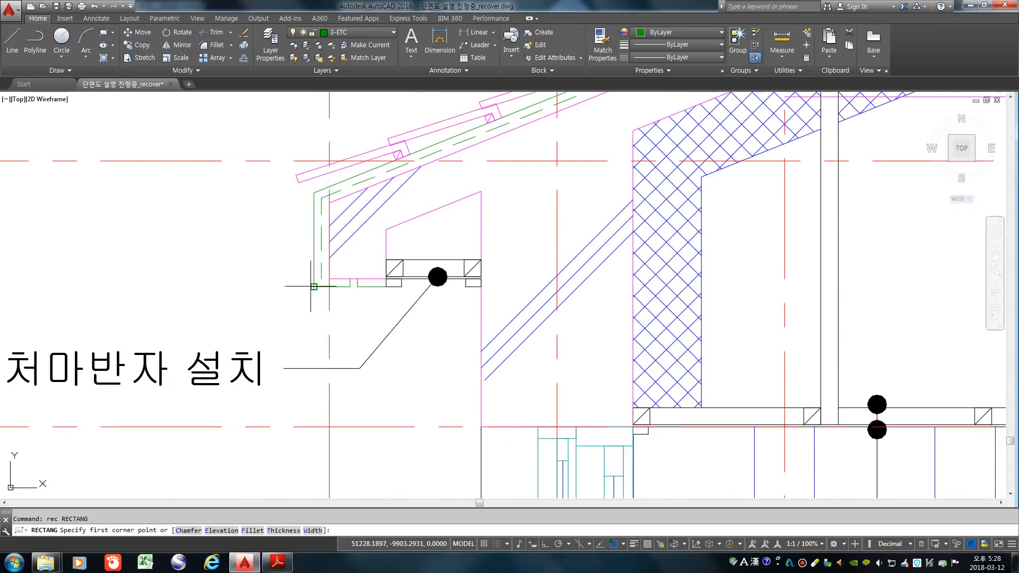
key("Escape")
type("rec")
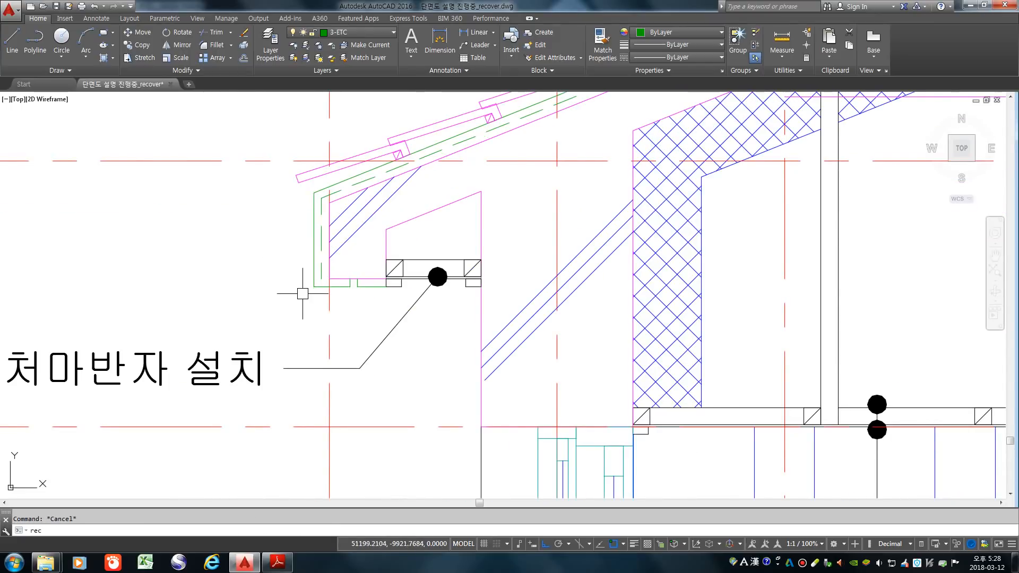
key("Return")
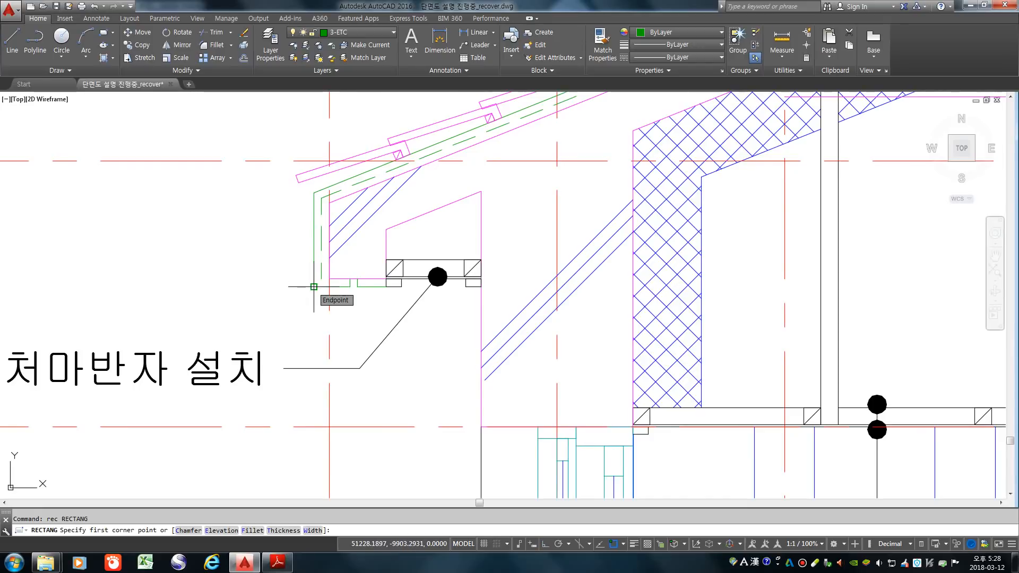
left_click(313, 286)
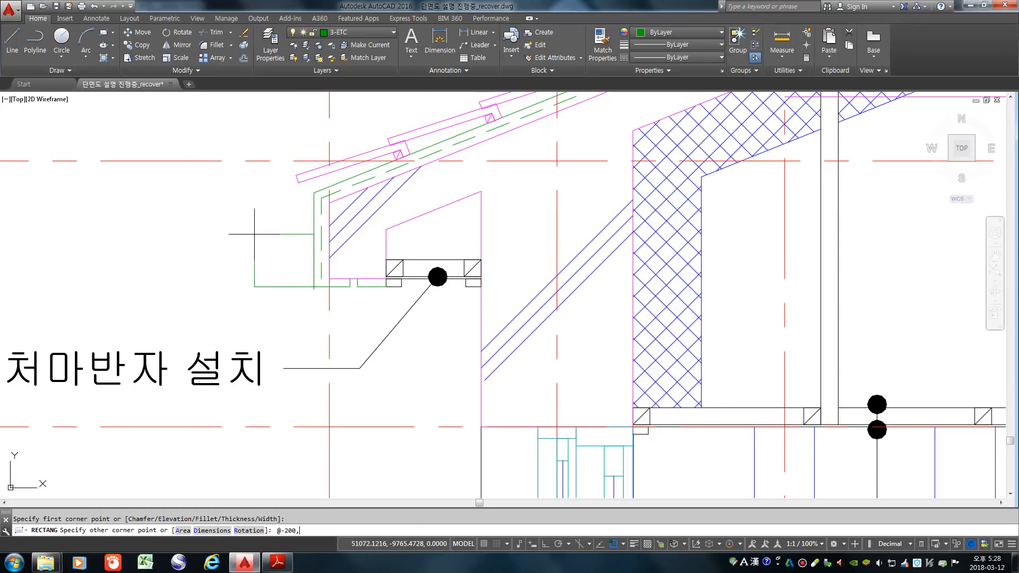
key("Return")
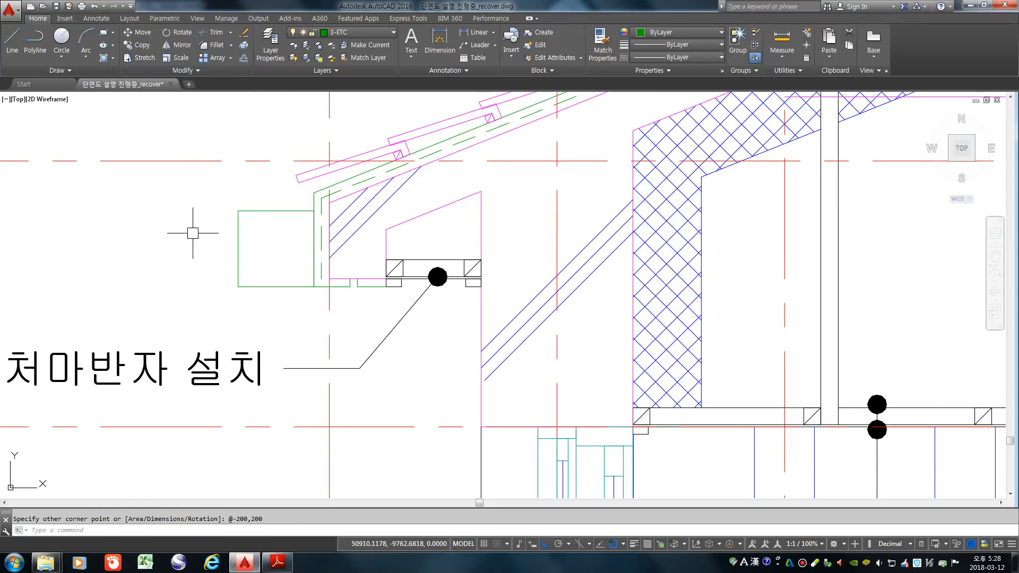
- Draw a diagonal line up and away from the eave square's upper outer corner
scroll(175, 218, "down", 3)
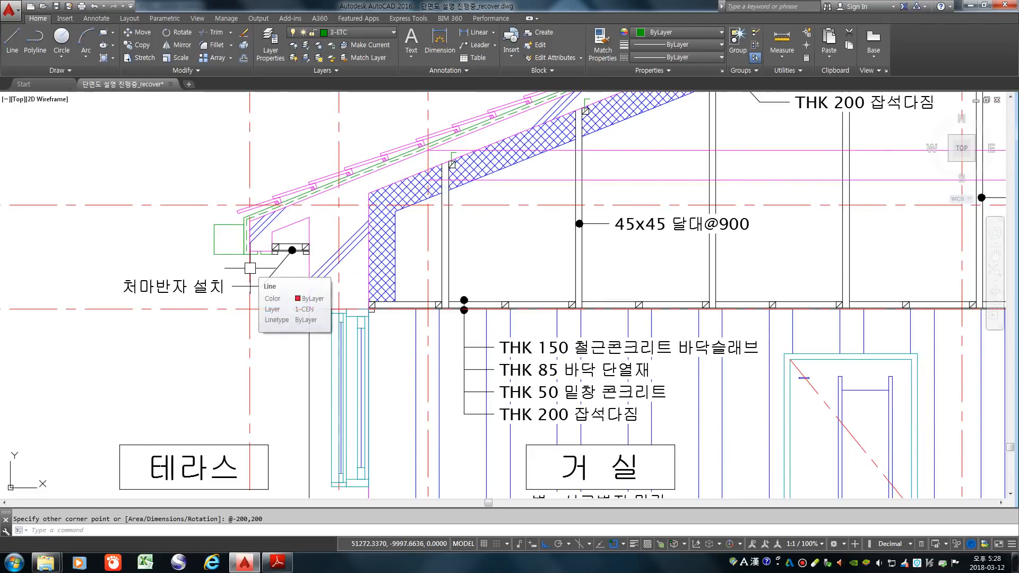
type("l")
key("Return")
left_click(215, 225)
scroll(222, 251, "down", 2)
left_click(141, 173)
key("Return")
- Copy the diagonal line to the eave square's lower outer corner and upper inner corner
type("co")
key("Return")
left_click(151, 186)
key("Return")
scroll(213, 278, "up", 2)
left_click(217, 236)
left_click(220, 245)
left_click(250, 215)
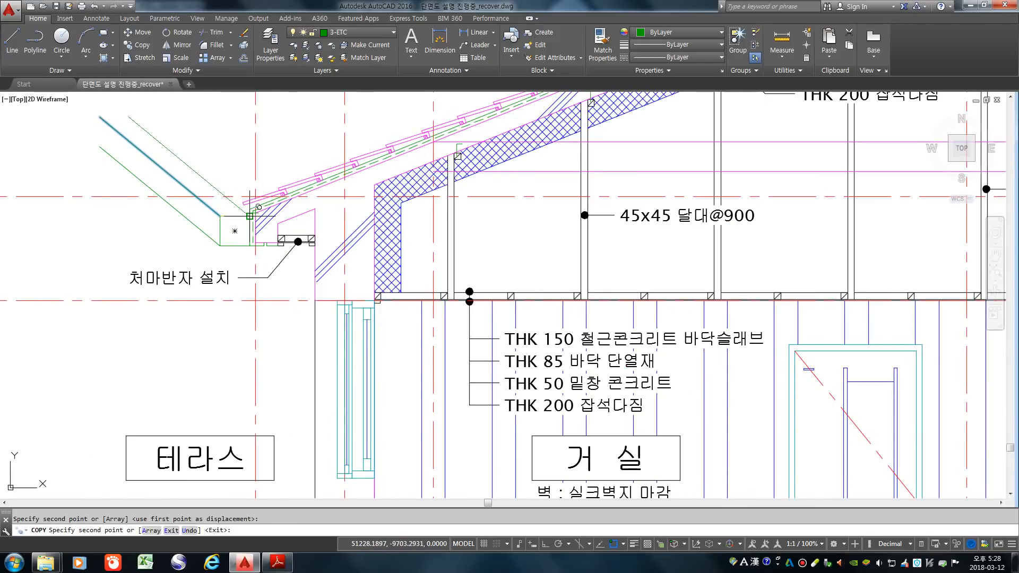
key("Return")
scroll(225, 287, "down", 2)
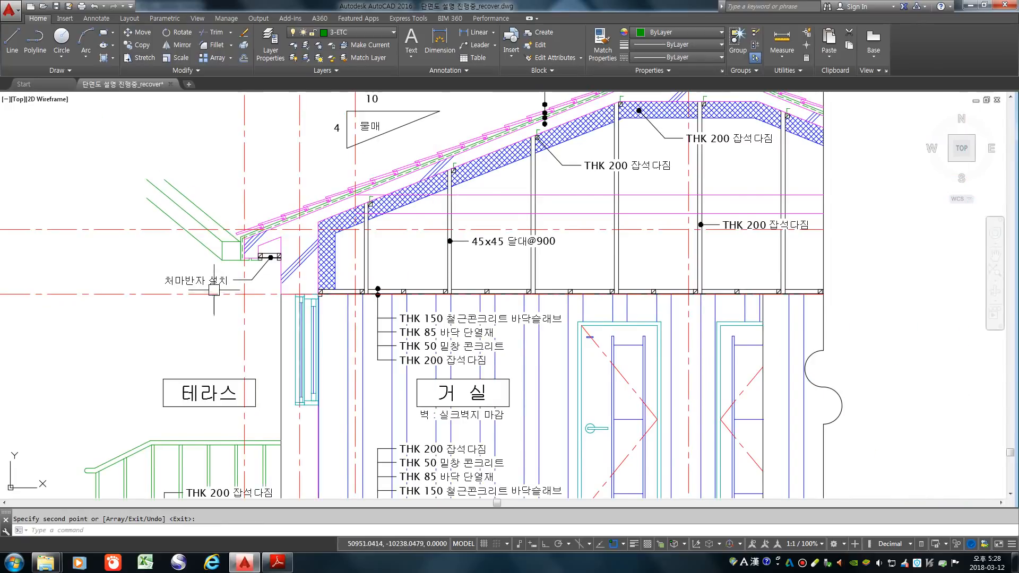
- Erase the three diagonal lines projecting from the eave square
scroll(232, 269, "up", 2)
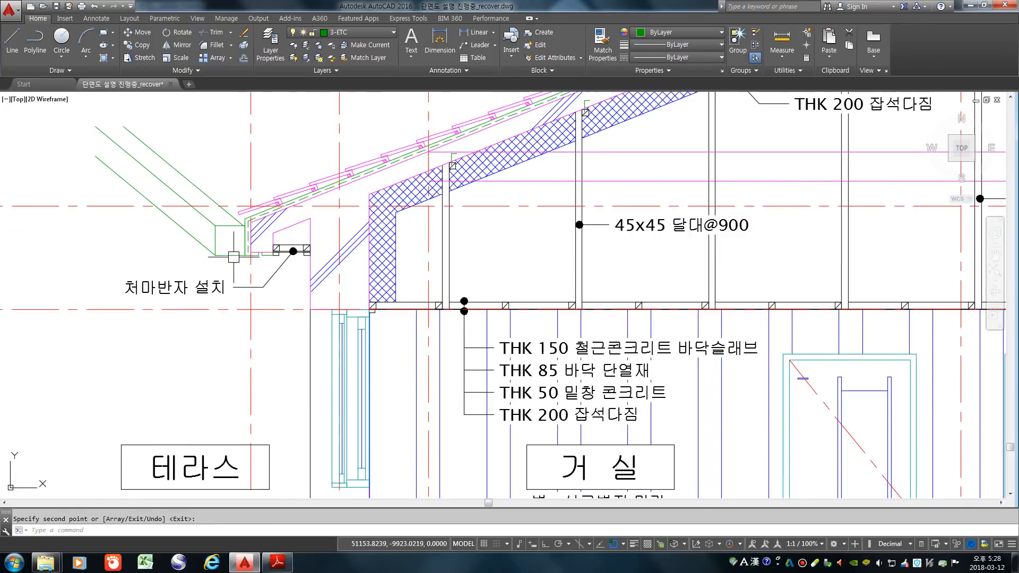
type("e")
key("space")
left_click(191, 181)
key("space")
key("space")
left_click(159, 180)
key("space")
key("space")
left_click(129, 185)
key("space")
scroll(227, 234, "up", 3)
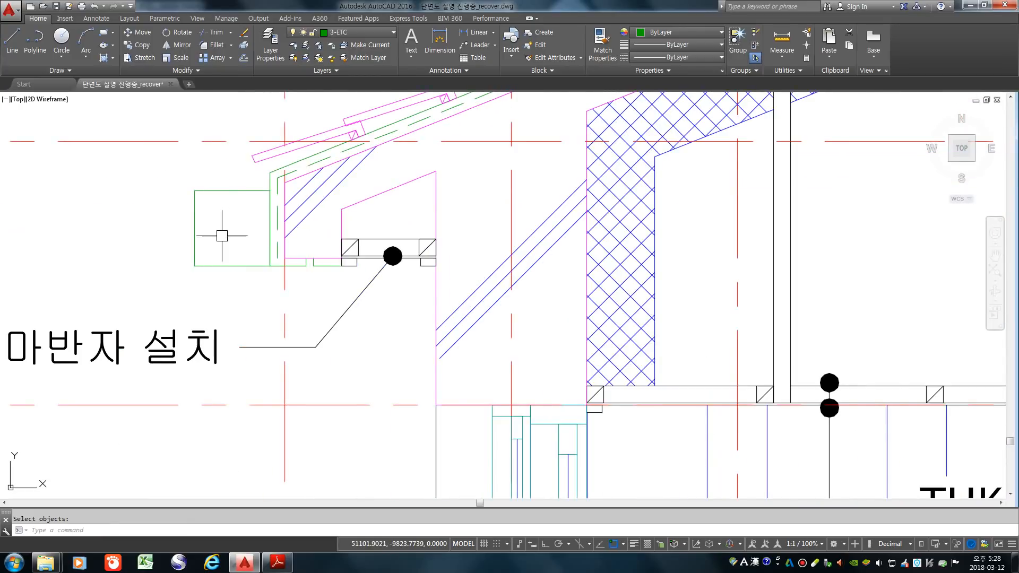
- Copy the eave square so its upper inner corner meets the wall face at the underside of the eave ceiling
type("co")
key("space")
left_click(217, 184)
left_click(212, 194)
key("space")
left_click(270, 190)
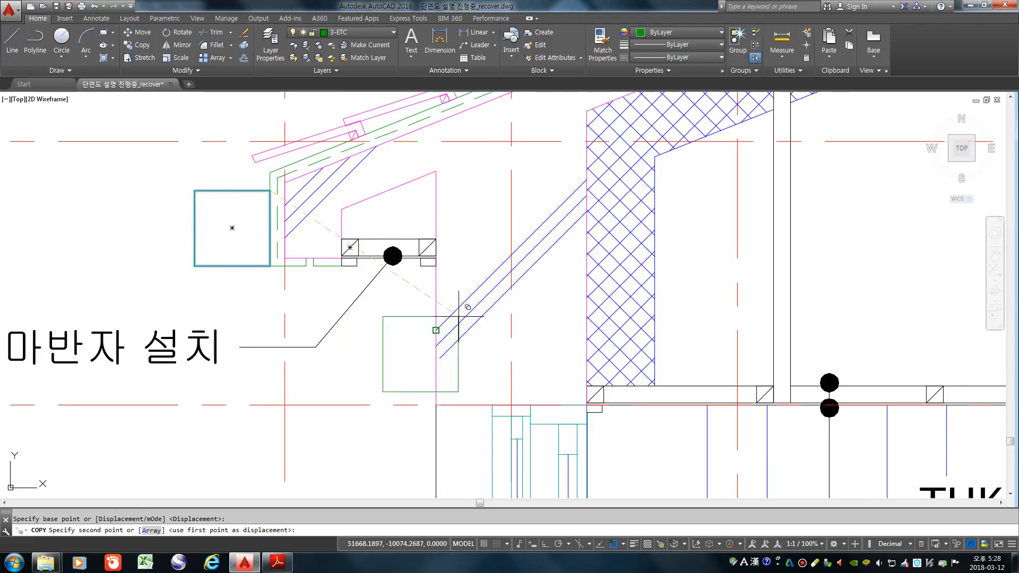
left_click(435, 266)
key("space")
scroll(432, 297, "down", 2)
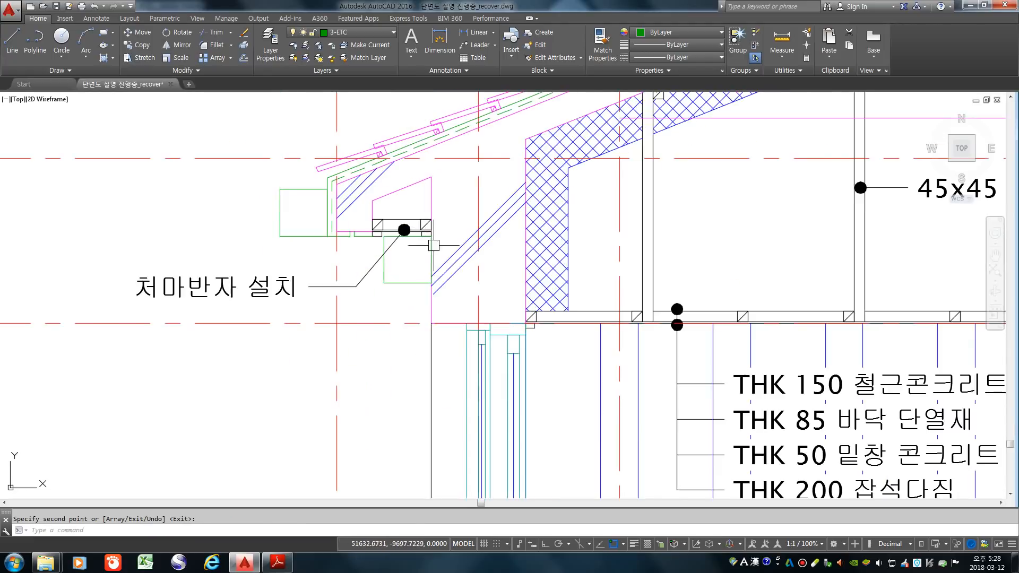
- Erase the 처마반자 설치 note together with its leader lines and dot
type("e")
key("space")
left_click(277, 281)
key("space")
key("space")
left_click(318, 288)
key("space")
key("space")
left_click(360, 274)
scroll(398, 230, "up", 2)
key("space")
- Try to draw a pipe line from the middle of the eave square's underside down and across to the lower square
scroll(439, 244, "down", 4)
middle_click_drag(423, 314, 381, 222)
type("l")
key("space")
scroll(313, 179, "up", 2)
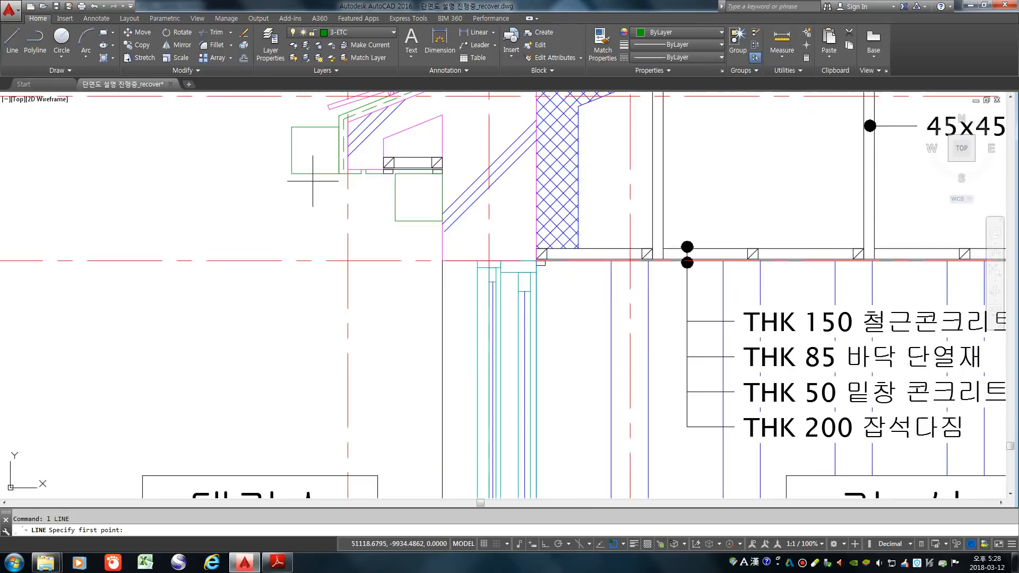
left_click(315, 150)
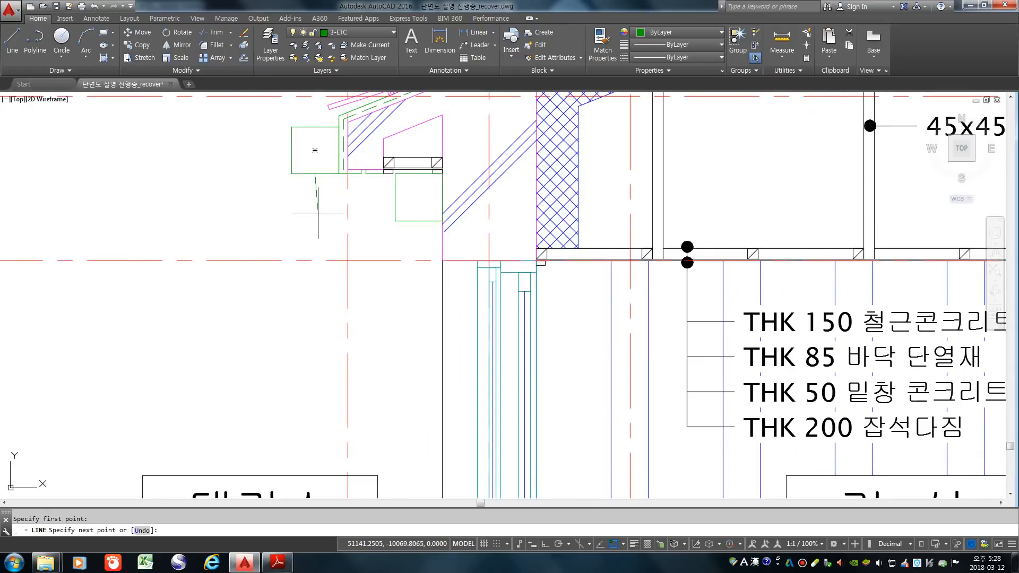
left_click(315, 197)
key("F8")
left_click(419, 198)
key("space")
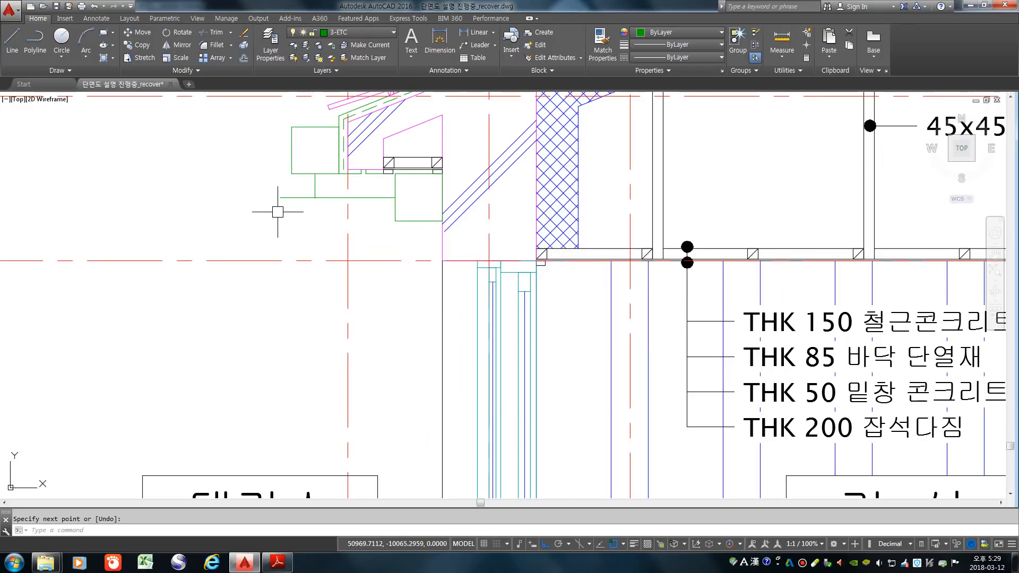
scroll(299, 206, "up", 4)
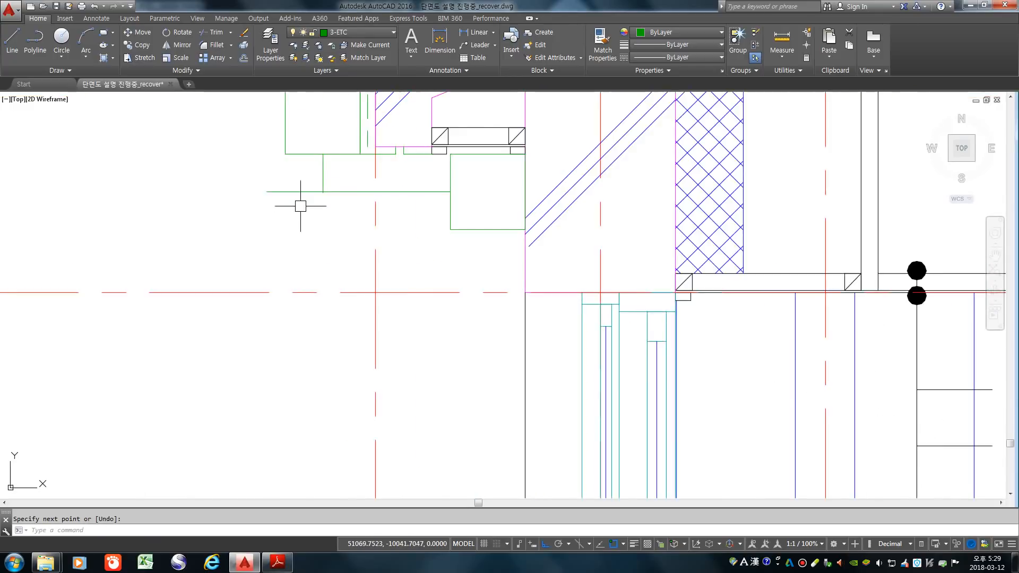
key("ctrl+z")
- Draw a multiline pipe at scale 100 from the midpoint of the eave square's underside, down 100 and across to the lower square's side
scroll(270, 280, "down", 4)
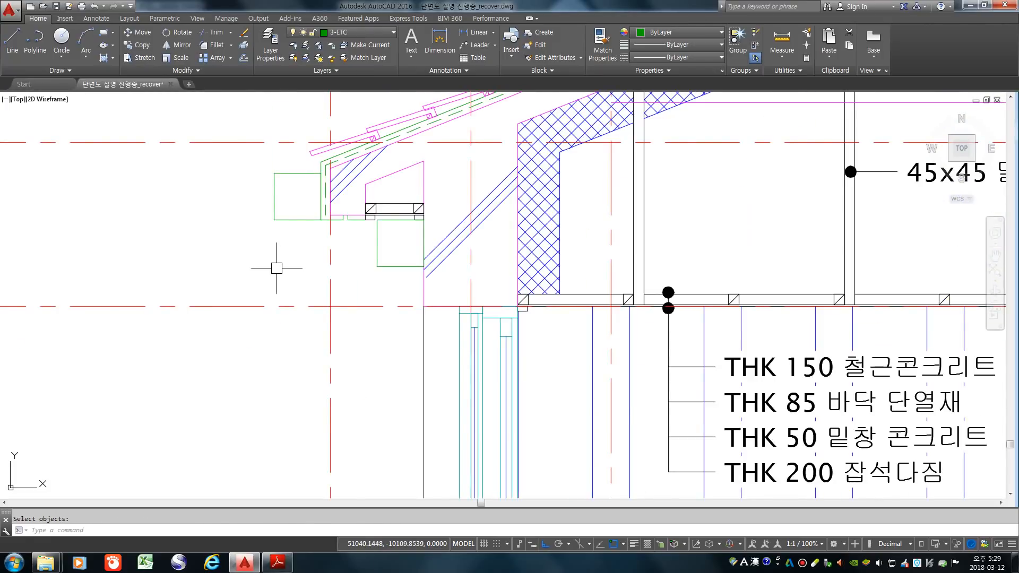
key("Return")
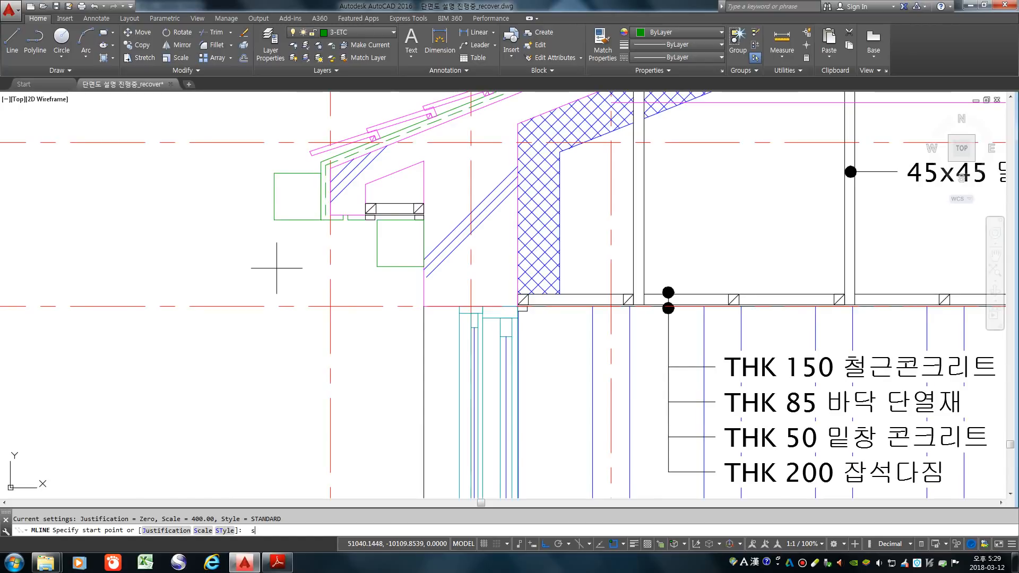
key("Return")
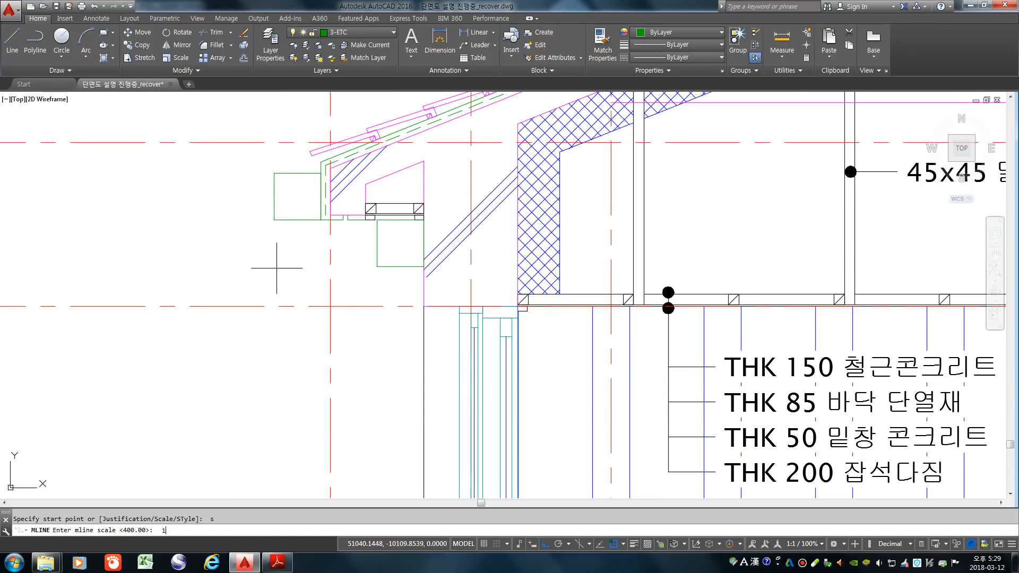
key("Return")
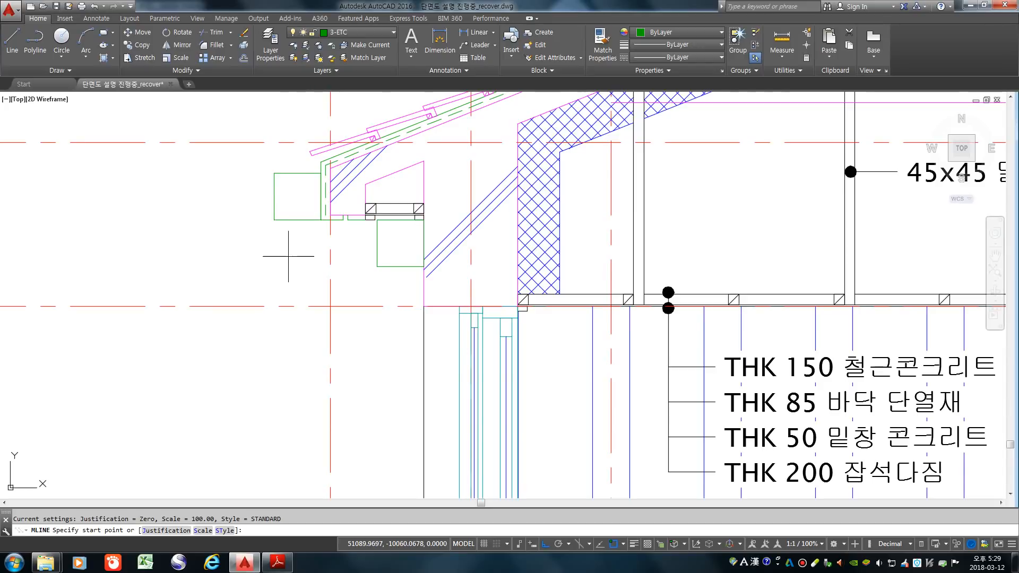
left_click(297, 220)
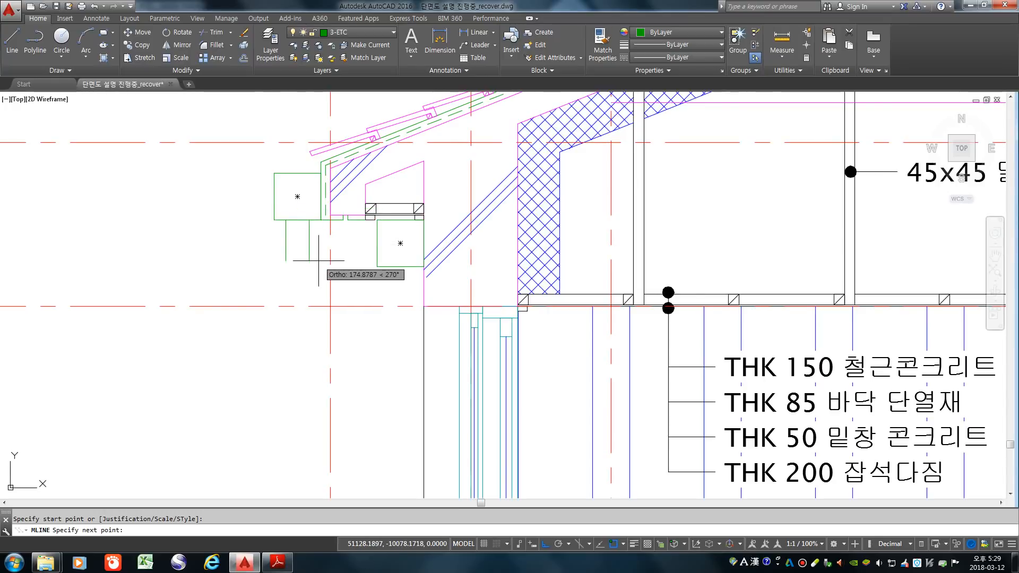
type("1")
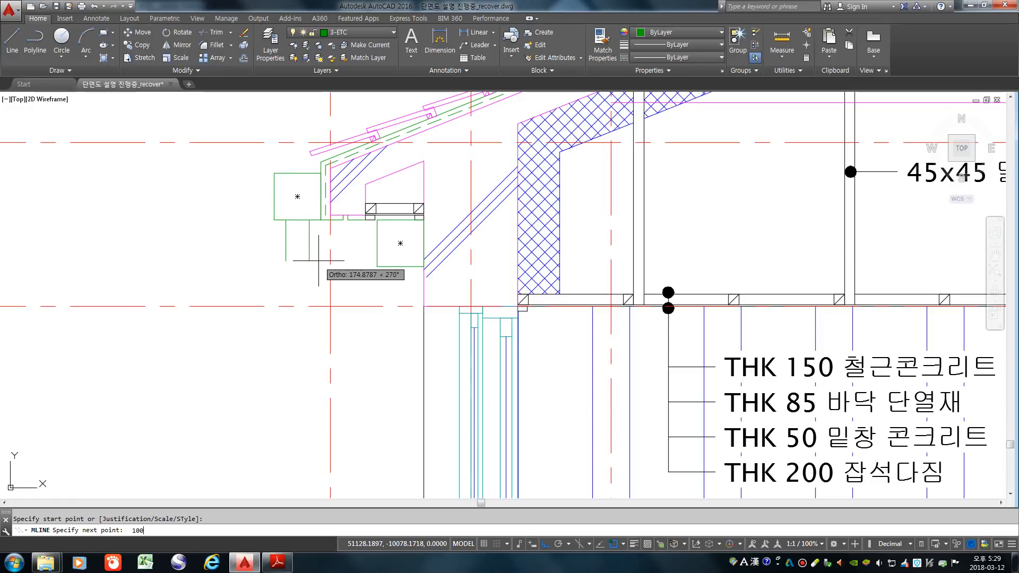
type("00")
key("Return")
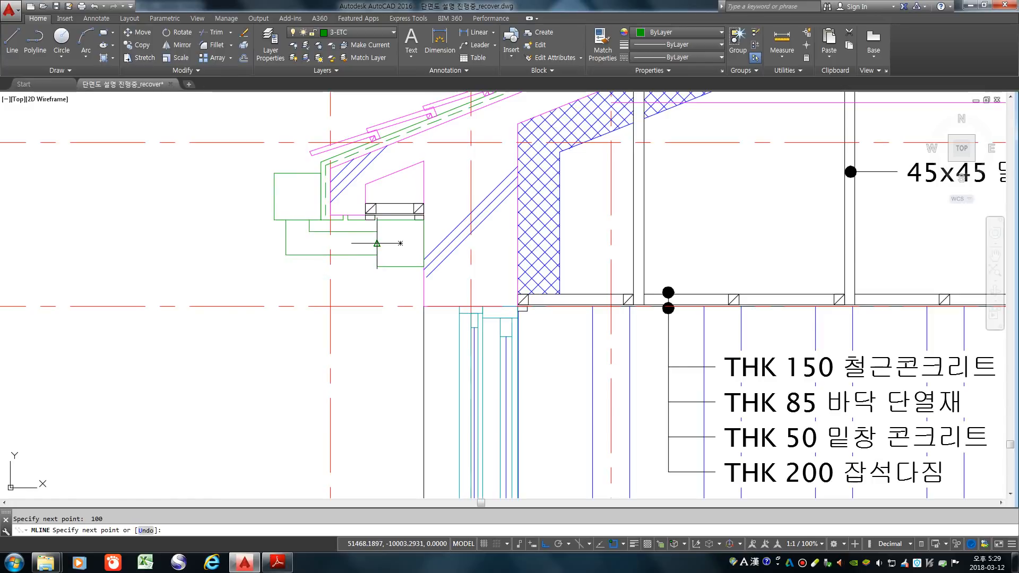
left_click(400, 243)
key("Return")
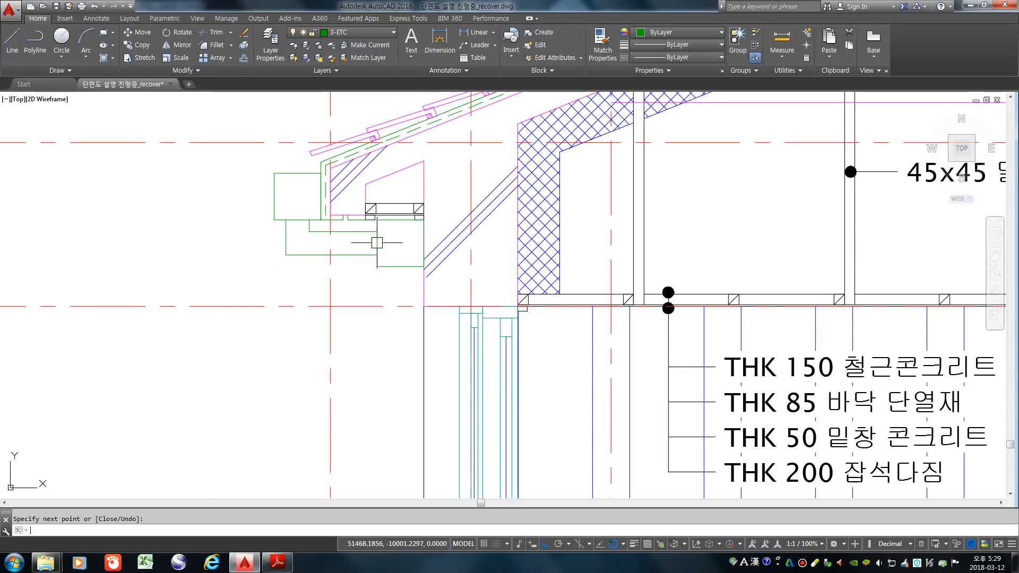
- Draw the downpipe as a vertical multiline from the midpoint of the lower square's underside down to the terrace floor finish
scroll(408, 245, "down", 3)
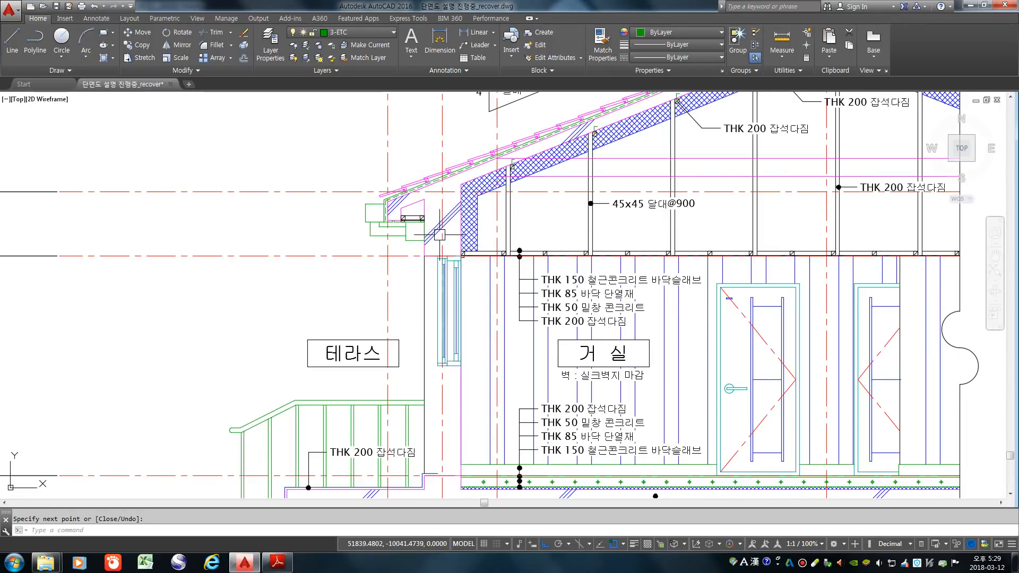
scroll(419, 268, "up", 3)
key("Return")
left_click(422, 173)
scroll(422, 173, "down", 4)
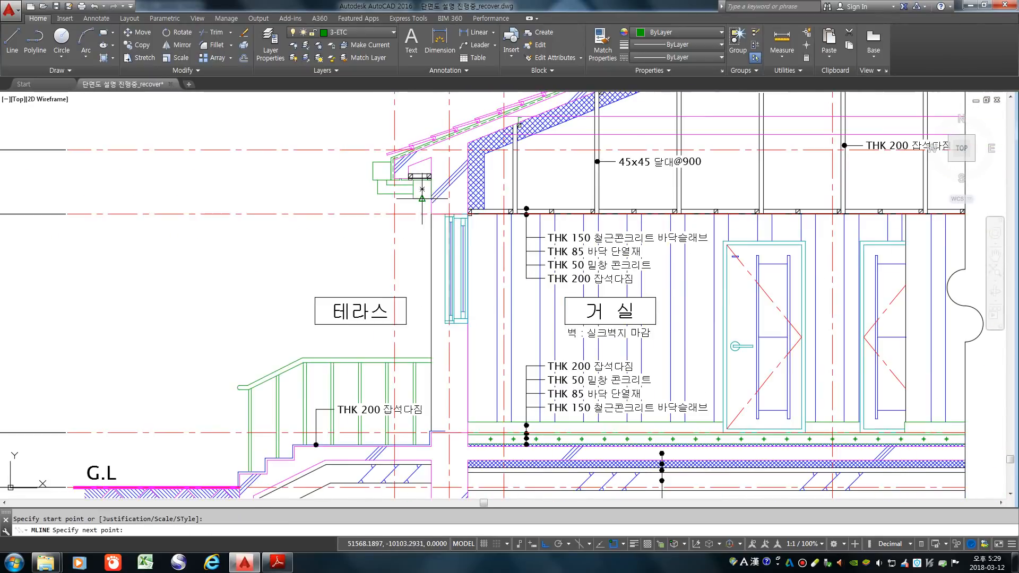
scroll(424, 419, "up", 6)
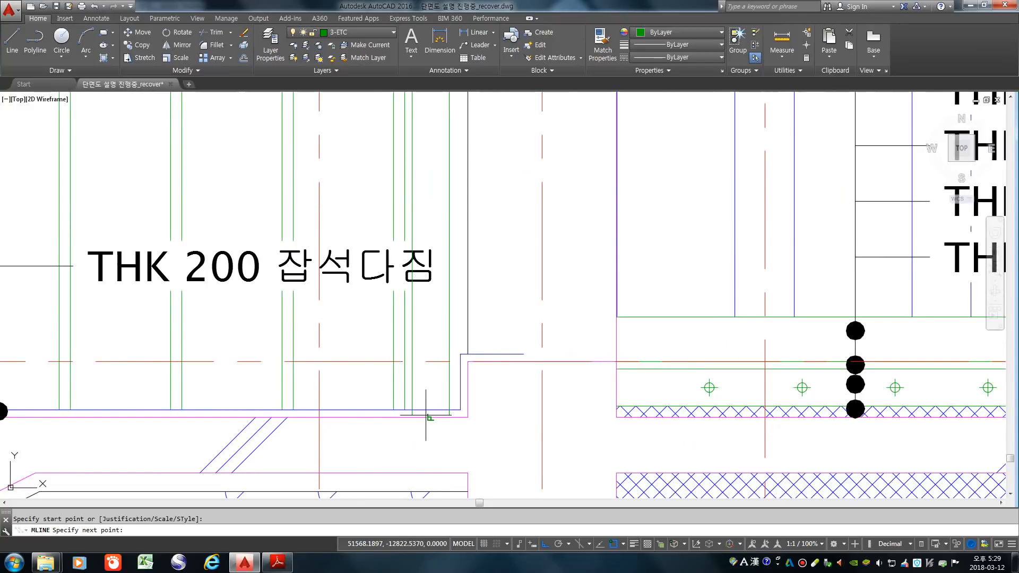
left_click(426, 411)
key("Return")
- Continue the downpipe with a second multiline from midway between its lower ends, down through the terrace slab beside the foundation wall
scroll(424, 409, "down", 5)
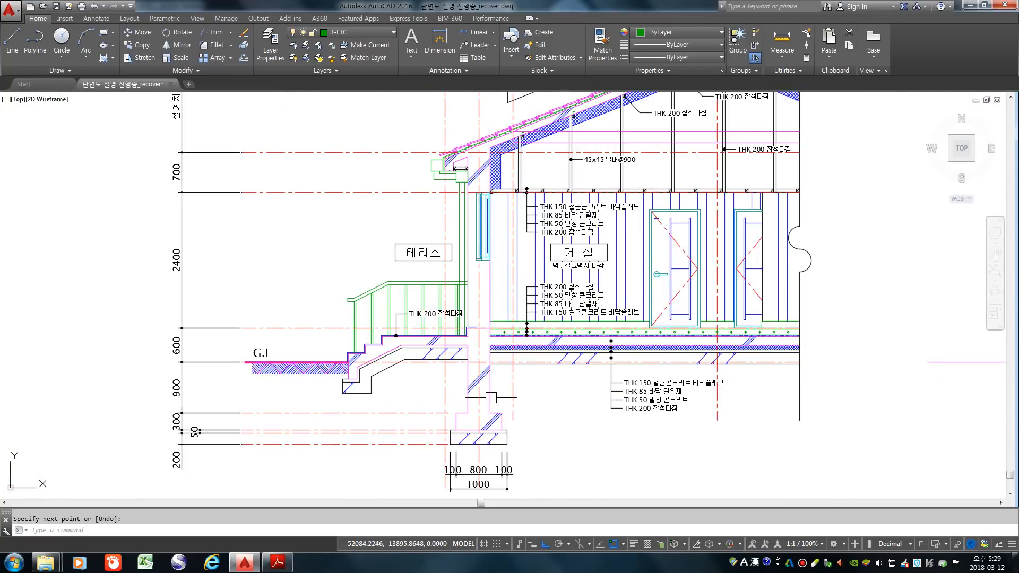
scroll(481, 376, "up", 2)
scroll(478, 381, "down", 2)
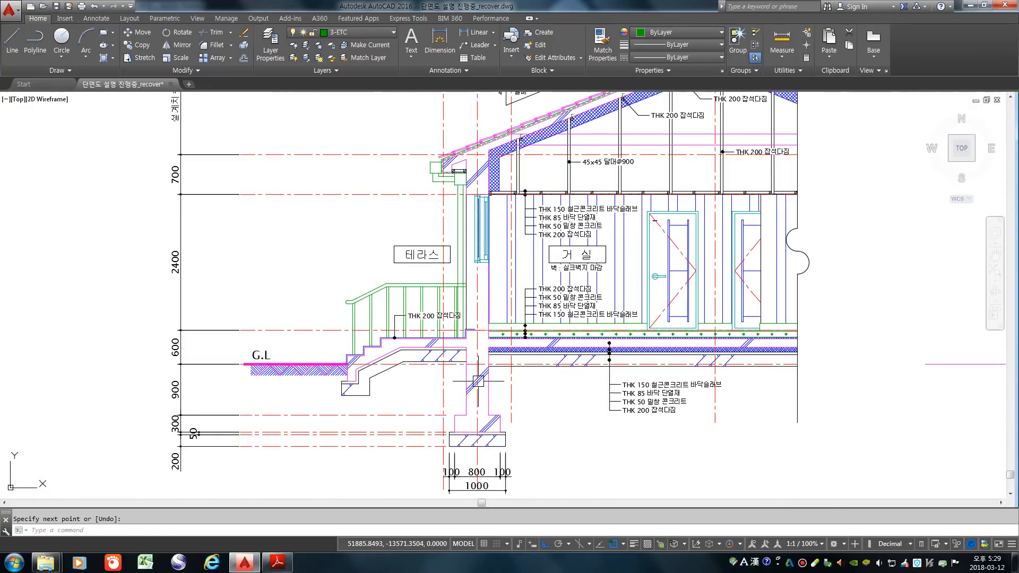
scroll(468, 371, "up", 4)
scroll(450, 286, "up", 4)
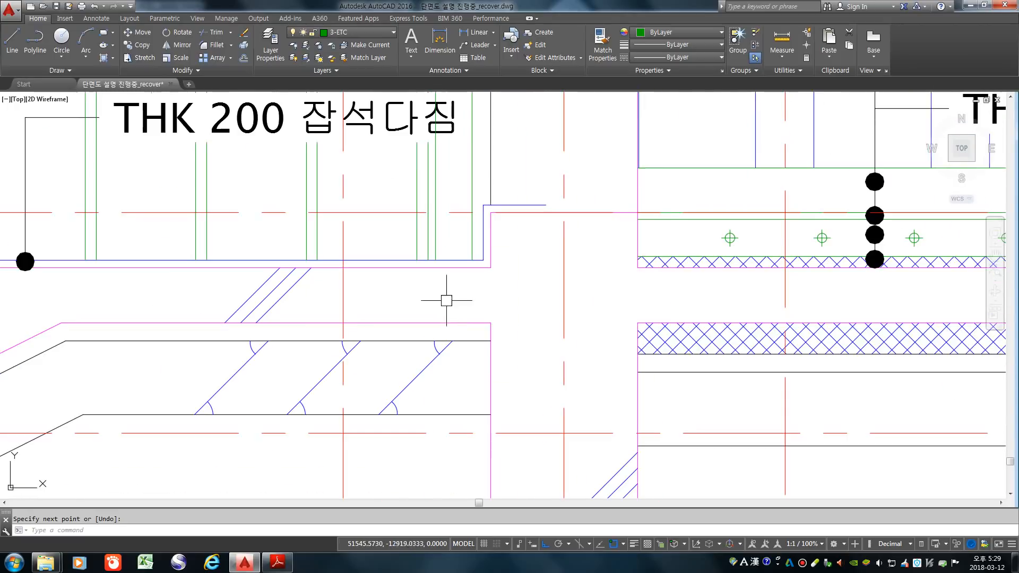
key("Return")
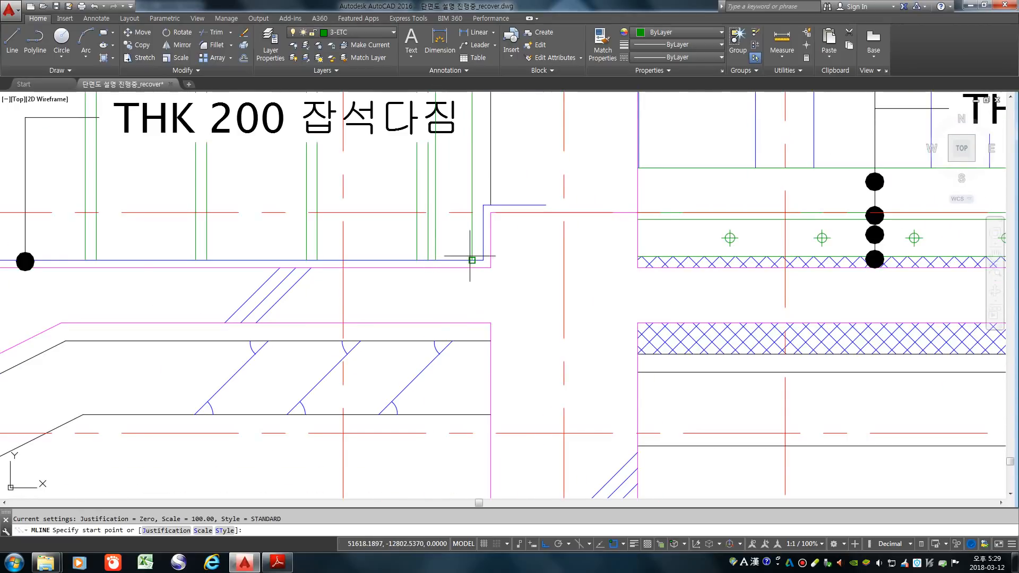
right_click(453, 261, "shift")
left_click(485, 291)
left_click(435, 260)
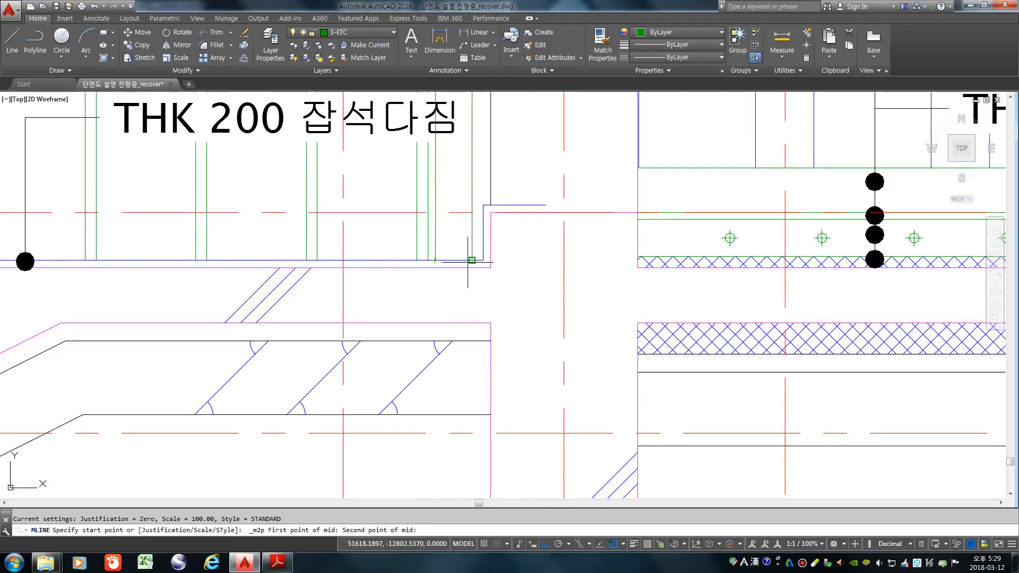
left_click(467, 261)
scroll(466, 261, "down", 4)
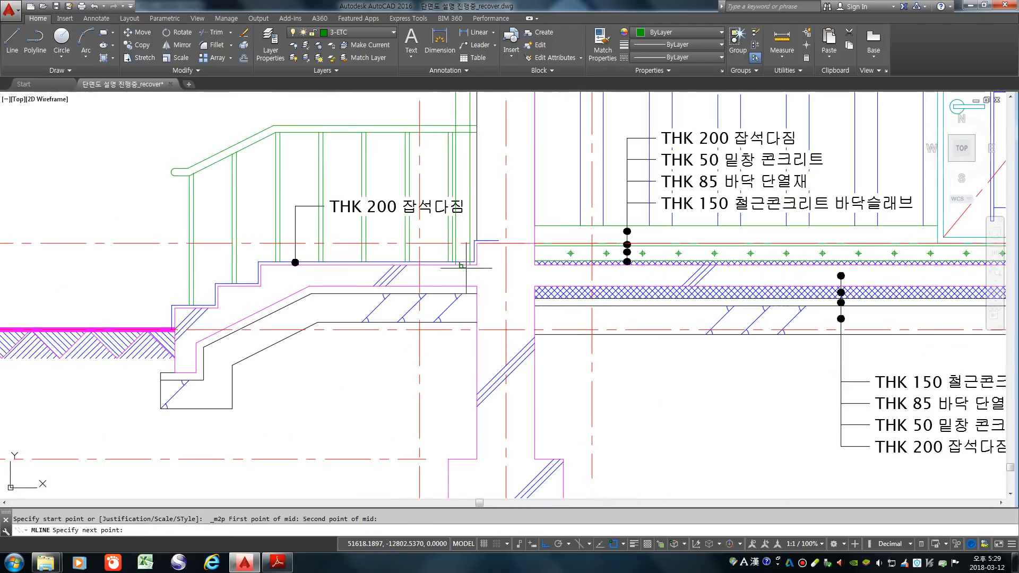
left_click(449, 378)
key("space")
left_click(455, 357)
left_click(467, 178)
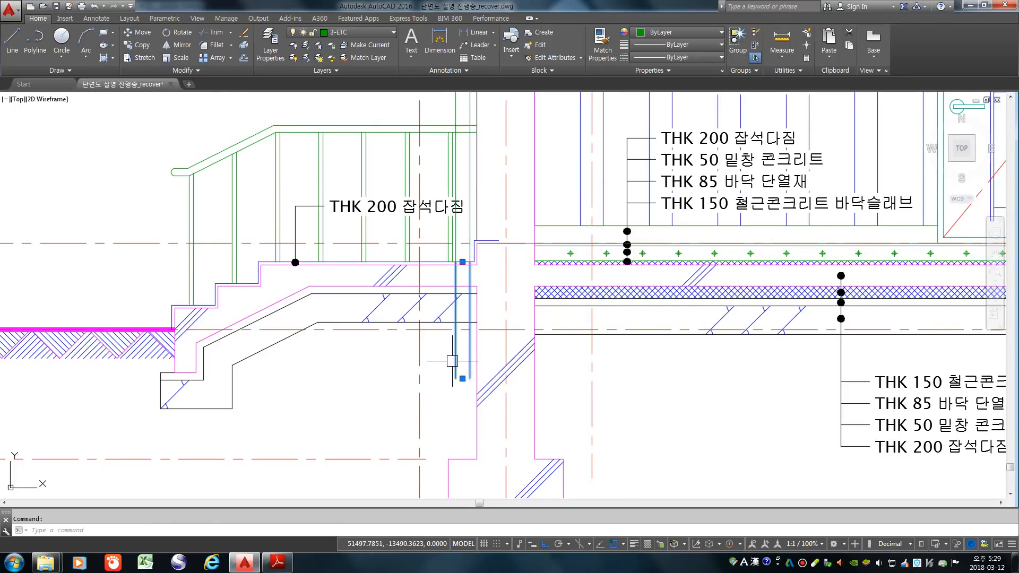
key("Escape")
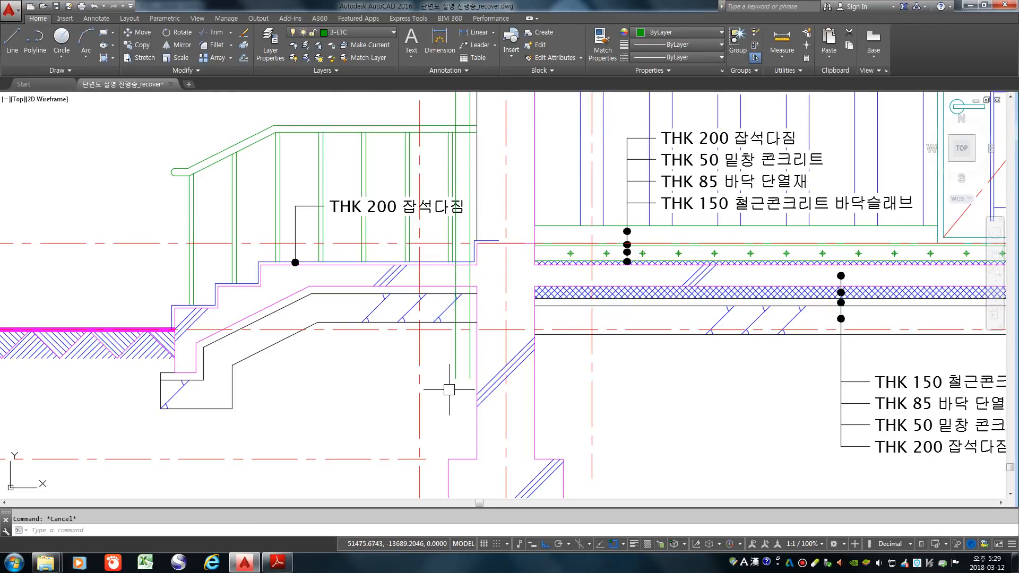
- Draw a three-point arc from the lower end of the buried pipe's wall-side line, curving down and away from the foundation wall
scroll(449, 389, "down", 3)
scroll(405, 260, "up", 6)
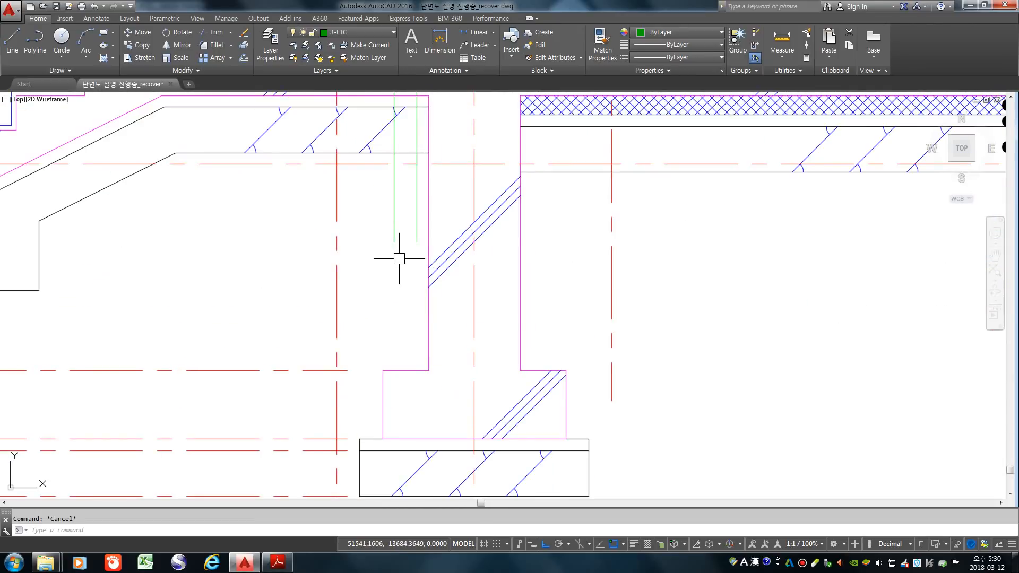
type("a")
key("Return")
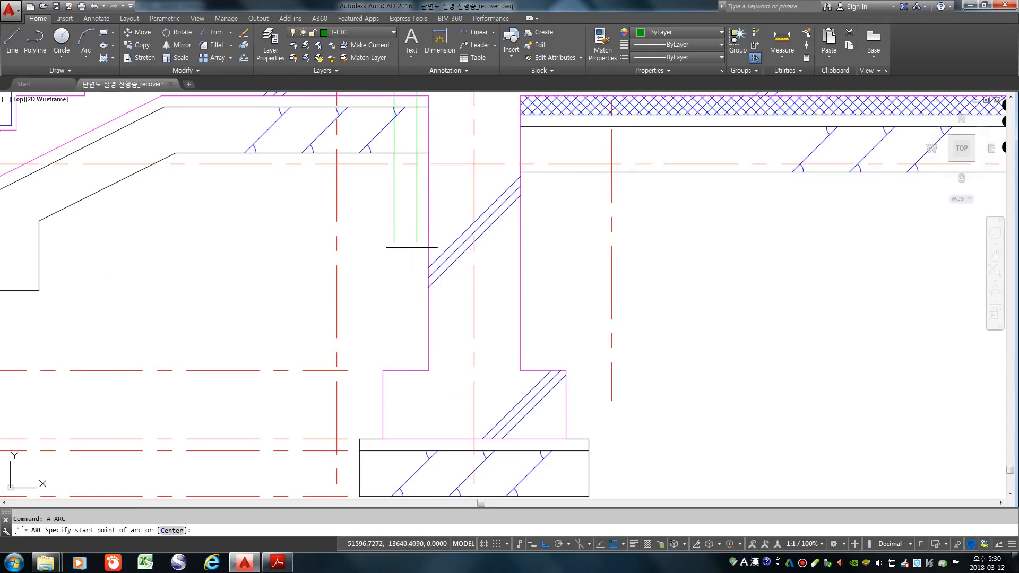
left_click(416, 242)
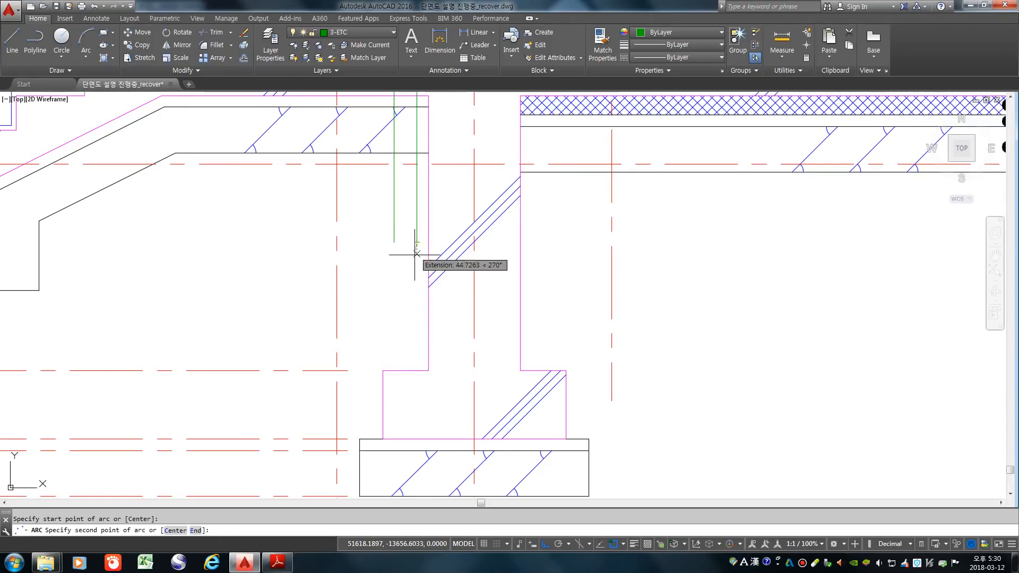
left_click(399, 299)
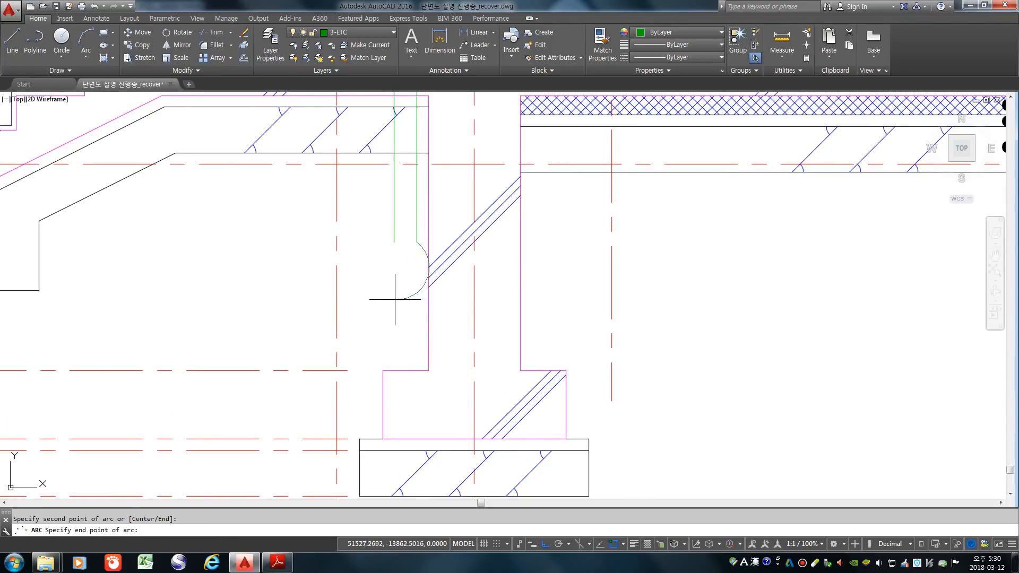
left_click(366, 334)
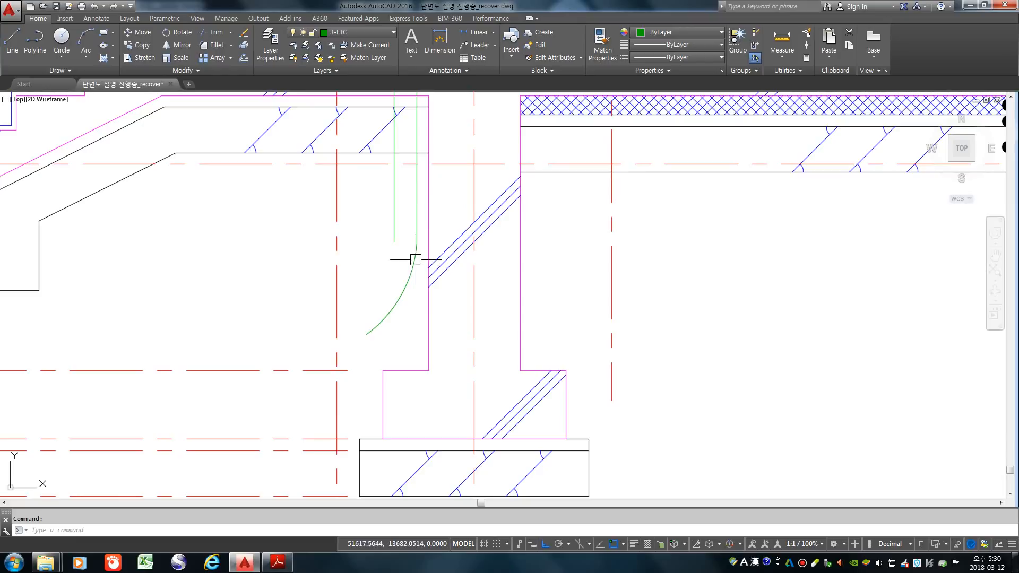
- Reshape the arc by its midpoint so it bends smoothly out of the buried pipe without crossing the foundation wall
scroll(355, 313, "down", 4)
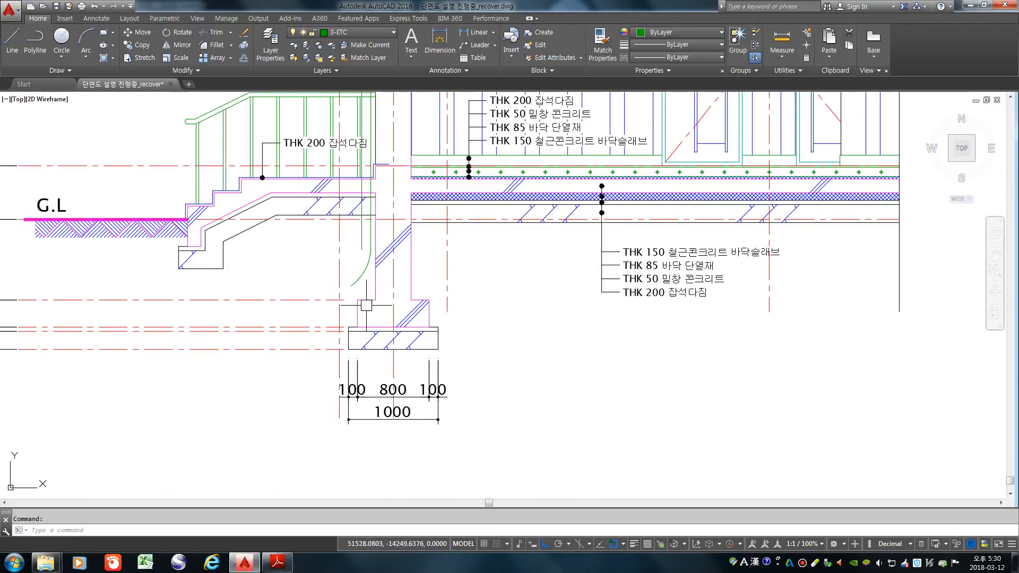
left_click(366, 273)
scroll(368, 272, "up", 4)
left_click(339, 259)
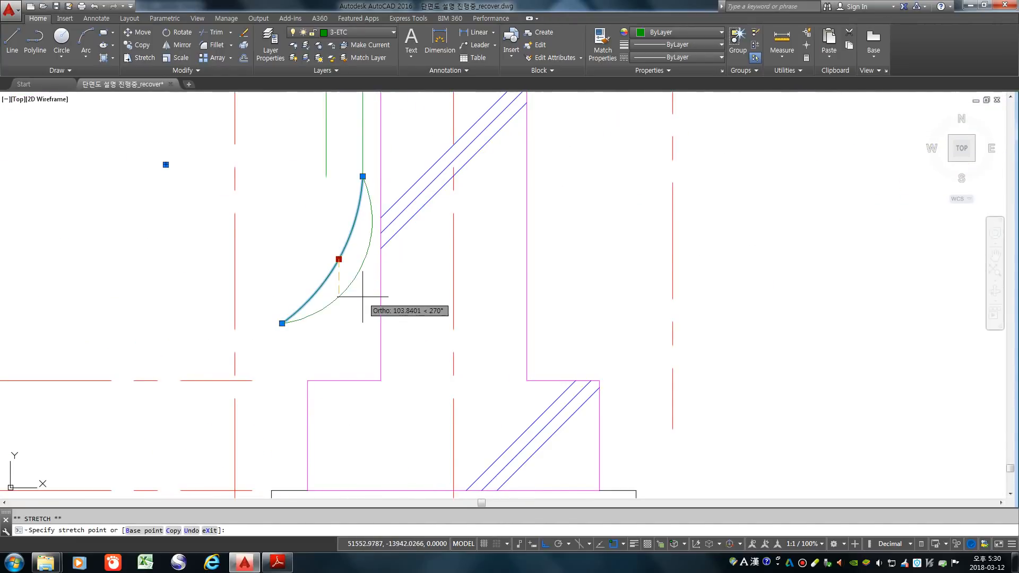
left_click(366, 274)
scroll(375, 318, "down", 5)
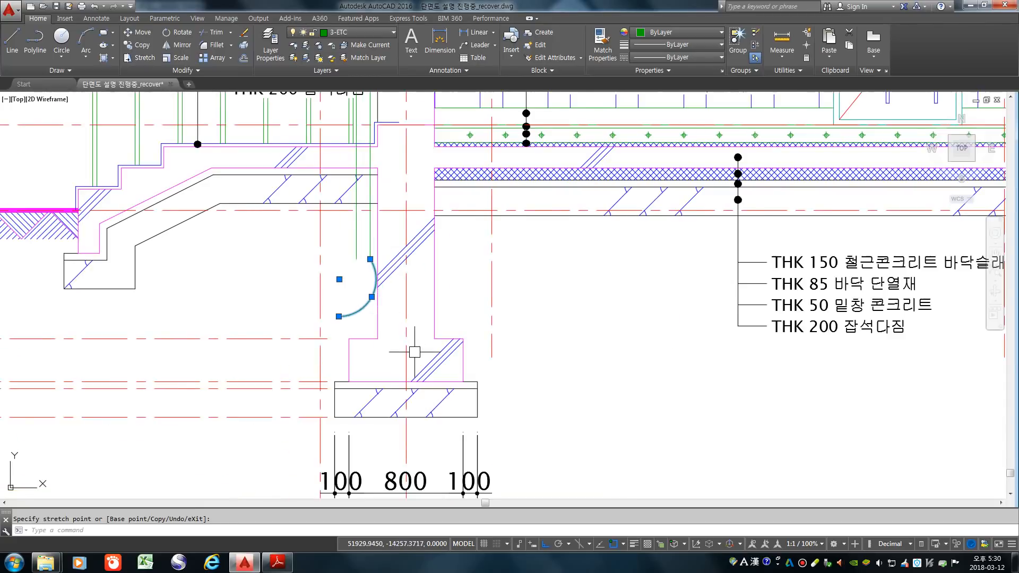
scroll(386, 314, "up", 5)
key("Escape")
left_click(362, 323)
left_click(362, 323)
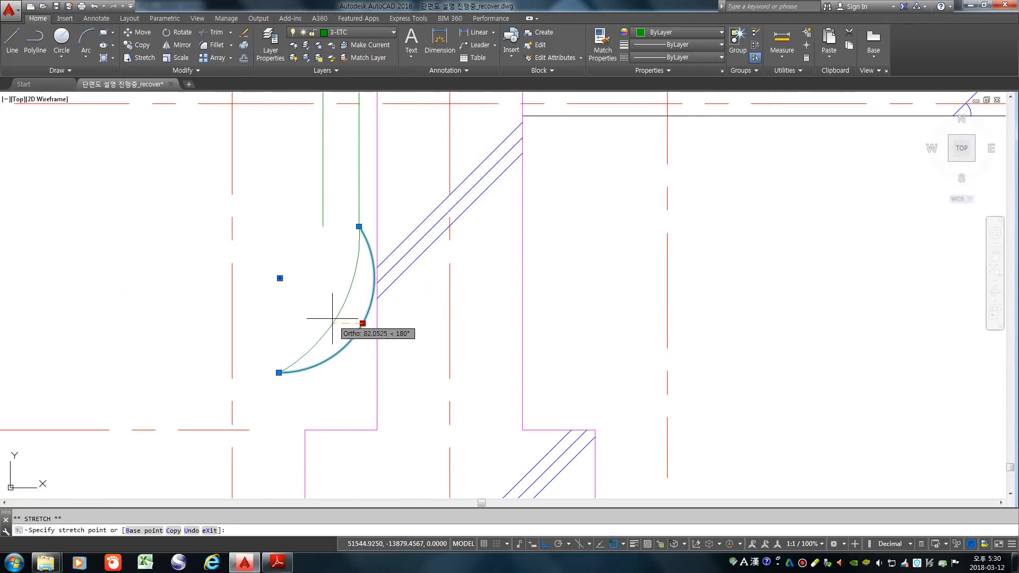
left_click(335, 314)
key("Escape")
- Offset the arc by 100 to form the outer-side curve of the buried pipe's bend
scroll(453, 358, "down", 4)
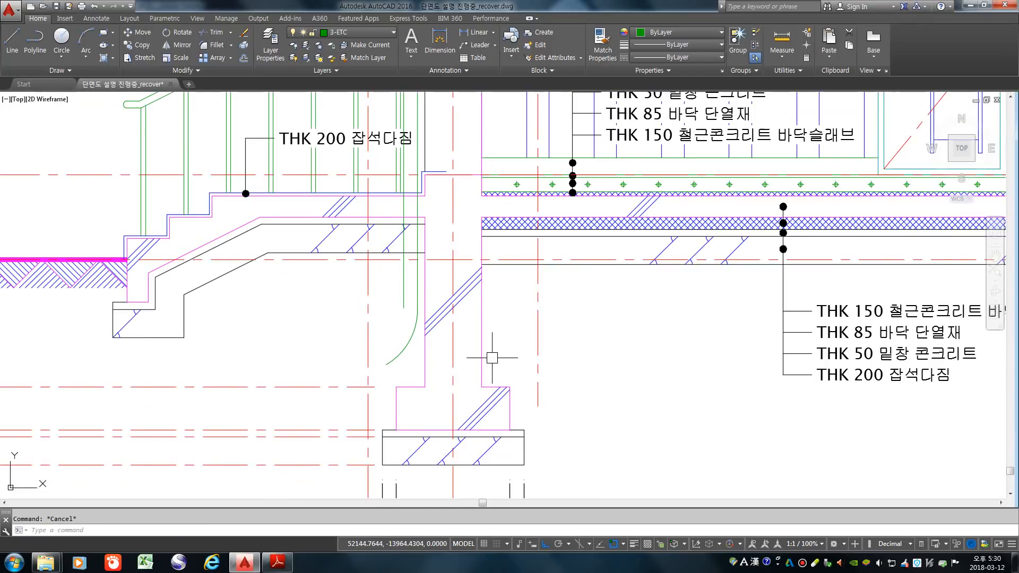
type("o")
key("Return")
type("100")
key("Return")
key("Return")
scroll(296, 313, "down", 2)
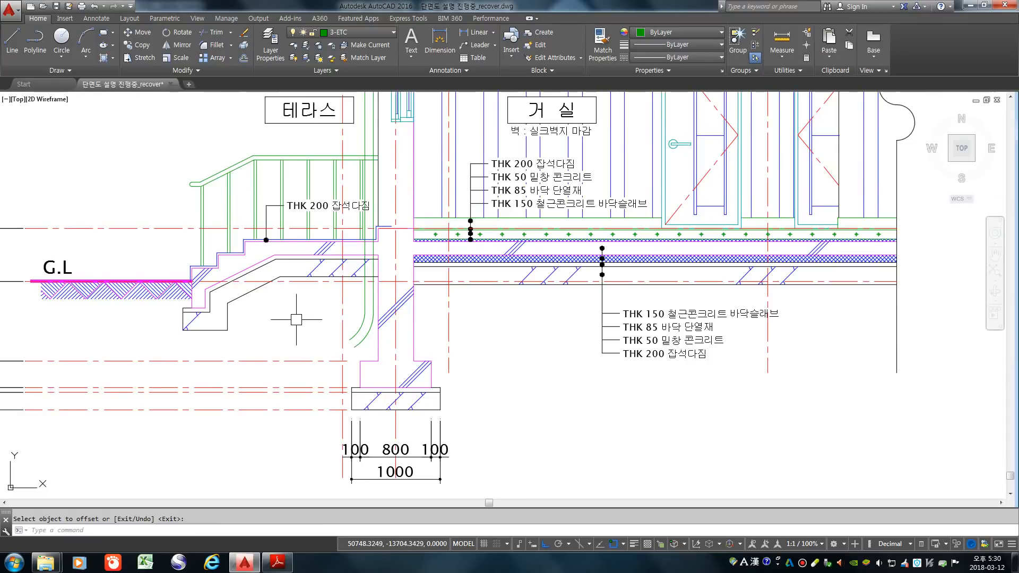
- Explode the downpipe multilines above and below the terrace floor into separate lines
type("x")
key("Return")
left_click(368, 292)
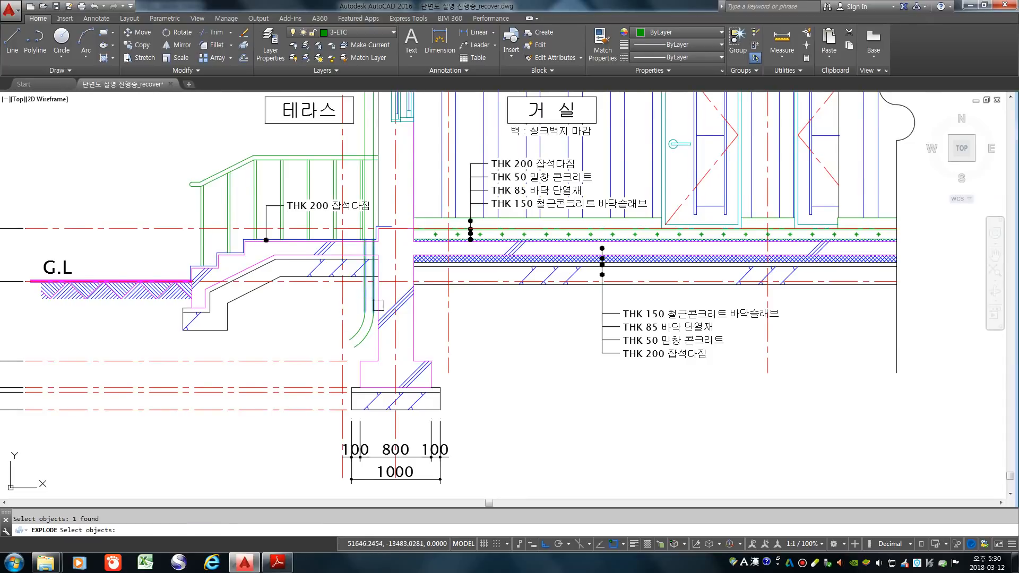
scroll(366, 292, "down", 3)
scroll(356, 233, "up", 5)
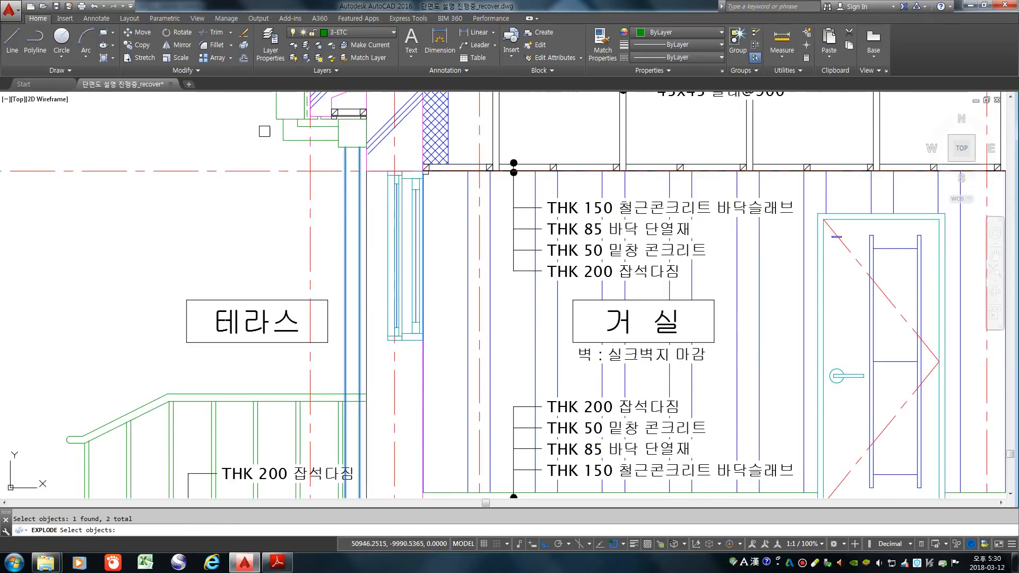
key("Return")
- Set the buried pipe's straight lines and both bend arcs below the terrace floor to the HIDDEN linetype
scroll(398, 218, "down", 3)
scroll(370, 288, "up", 3)
scroll(371, 289, "down", 2)
scroll(393, 451, "up", 5)
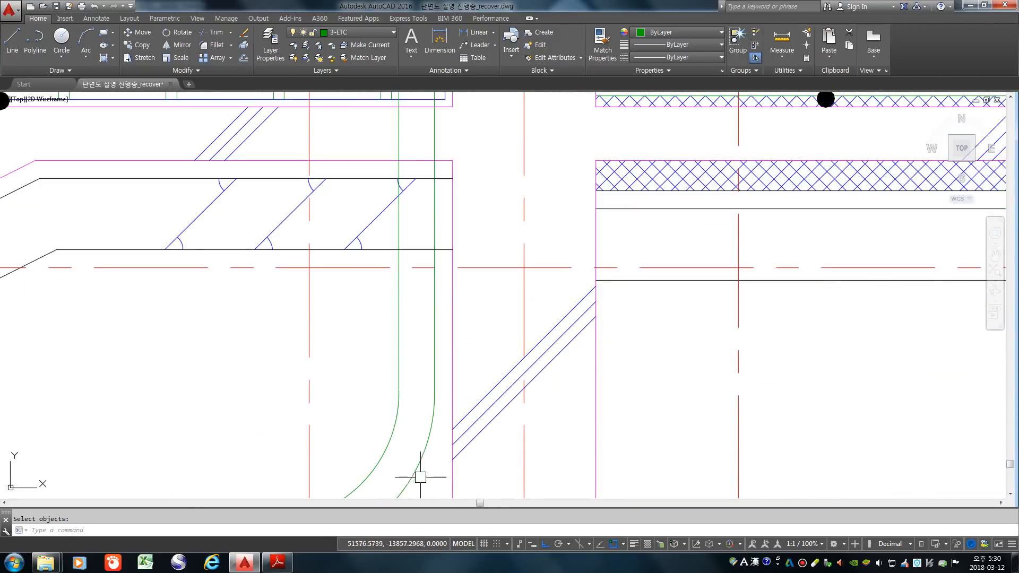
left_click(440, 476)
left_click(387, 339)
scroll(387, 285, "down", 4)
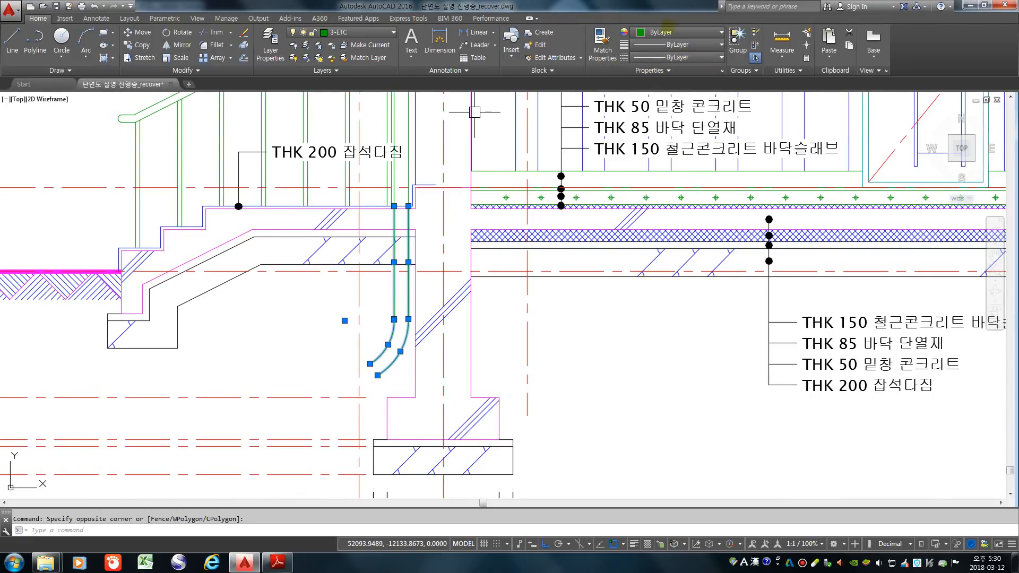
left_click(670, 56)
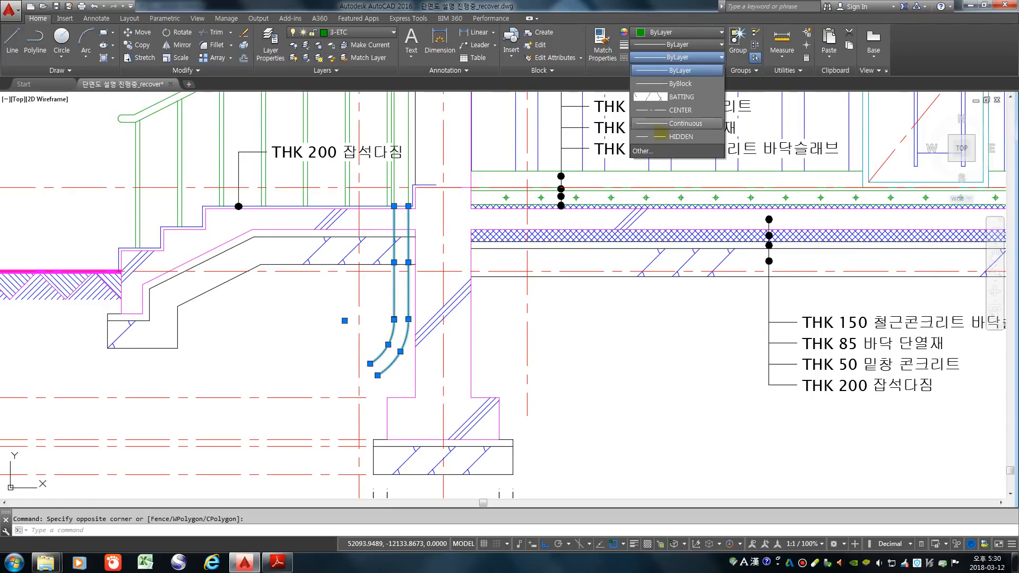
left_click(662, 137)
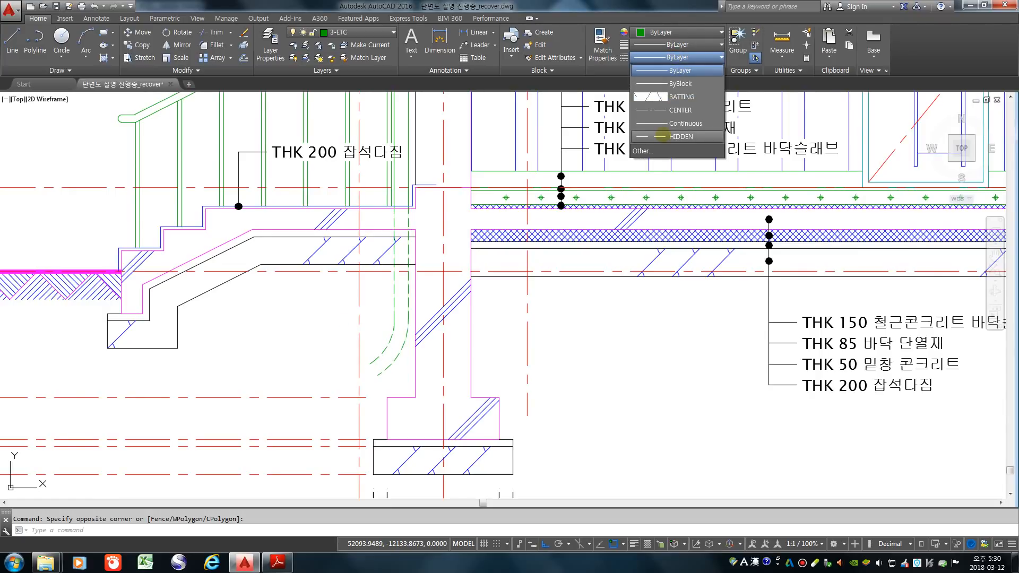
key("Escape")
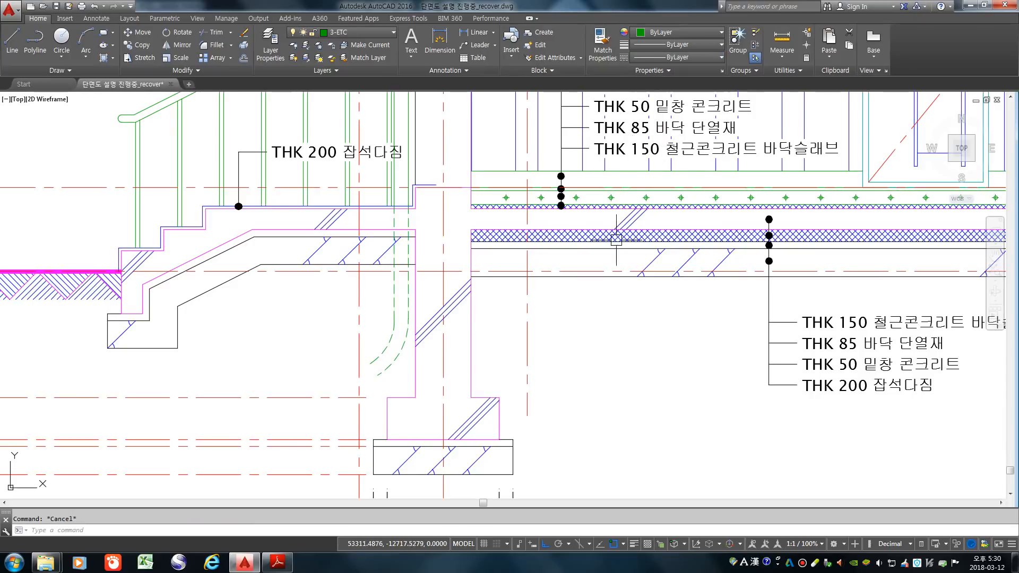
- Try trimming the terrace handrail lines between the two downpipe lines, and undo that trim
scroll(421, 319, "down", 4)
scroll(501, 346, "down", 3)
scroll(501, 345, "up", 3)
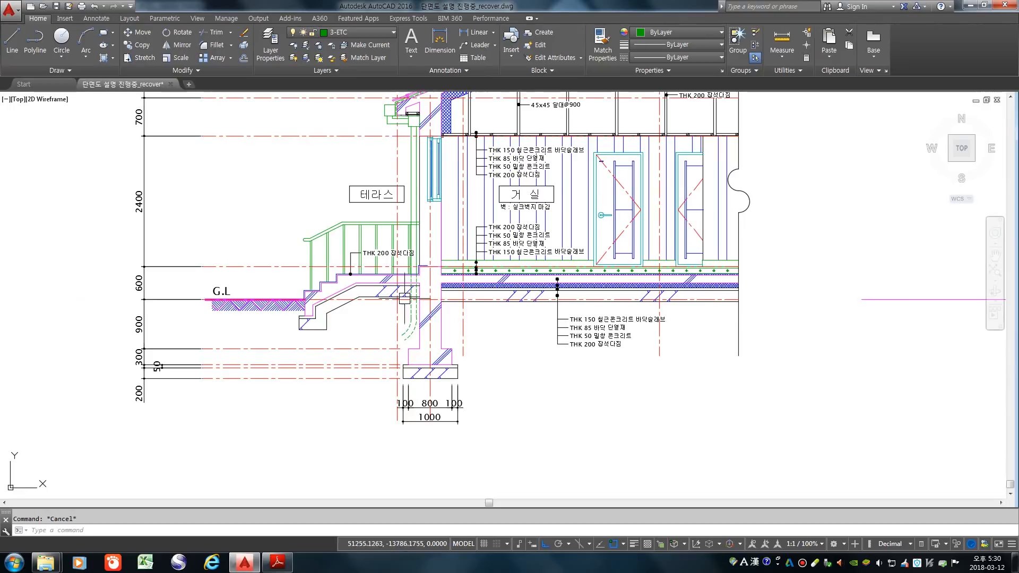
scroll(411, 223, "up", 6)
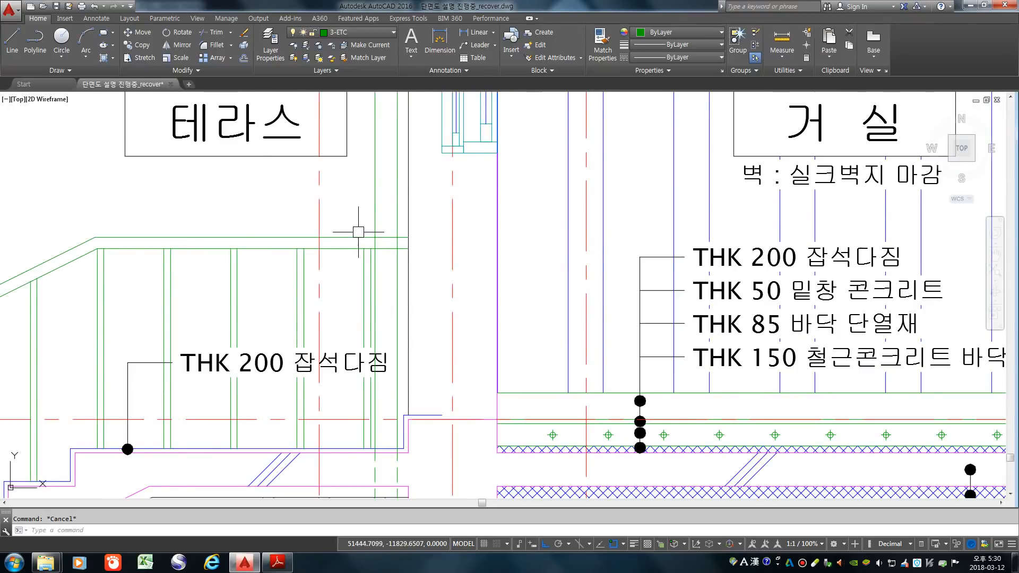
scroll(358, 232, "down", 6)
scroll(345, 295, "down", 3)
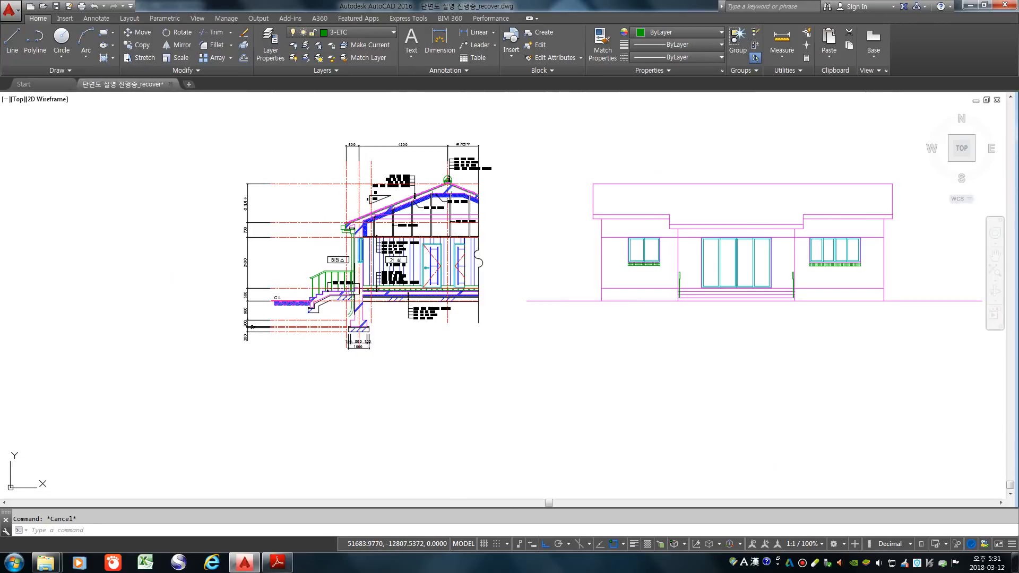
scroll(340, 284, "up", 6)
scroll(394, 240, "up", 4)
type("tr")
key("space")
key("space")
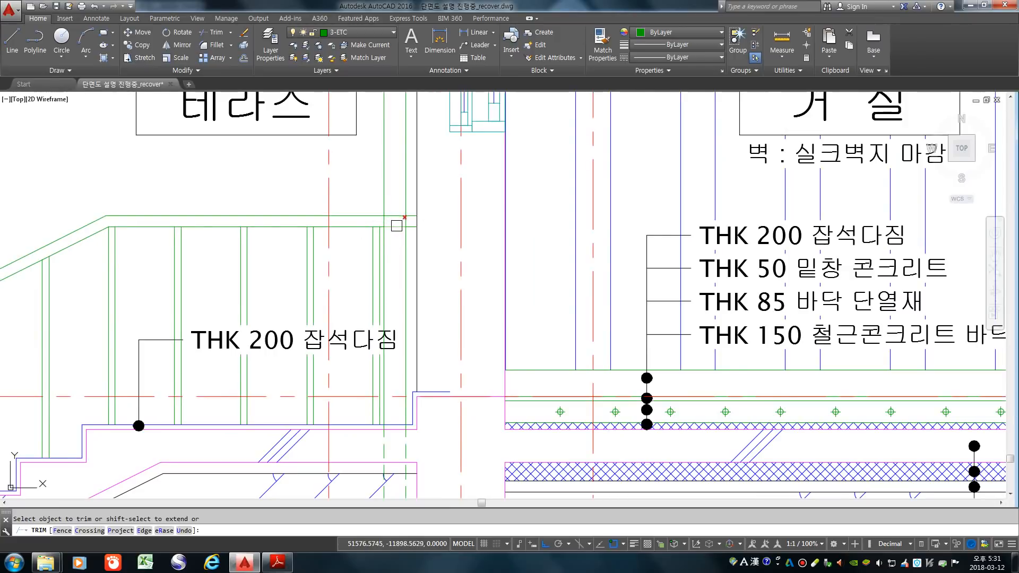
key("space")
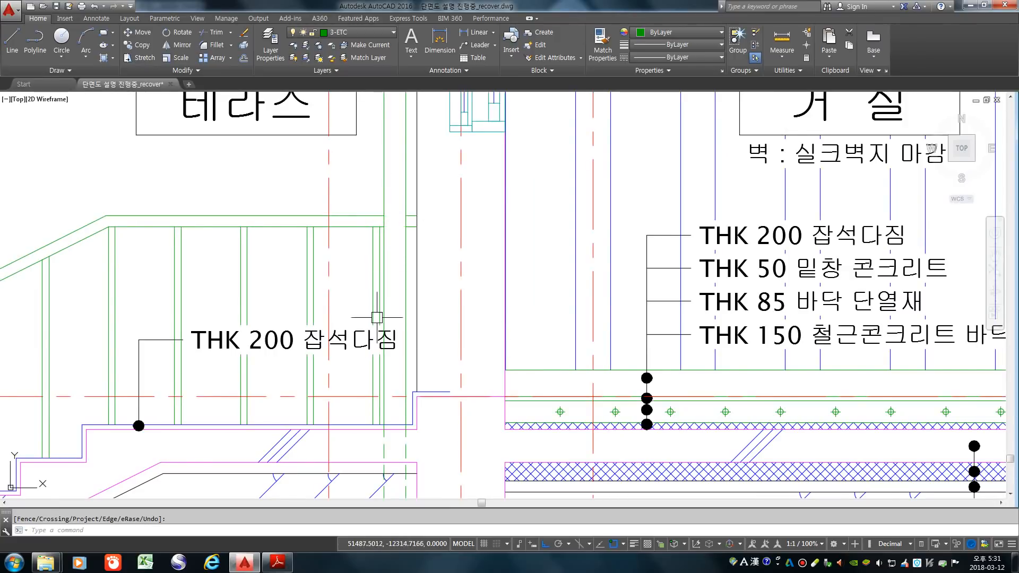
scroll(361, 281, "down", 4)
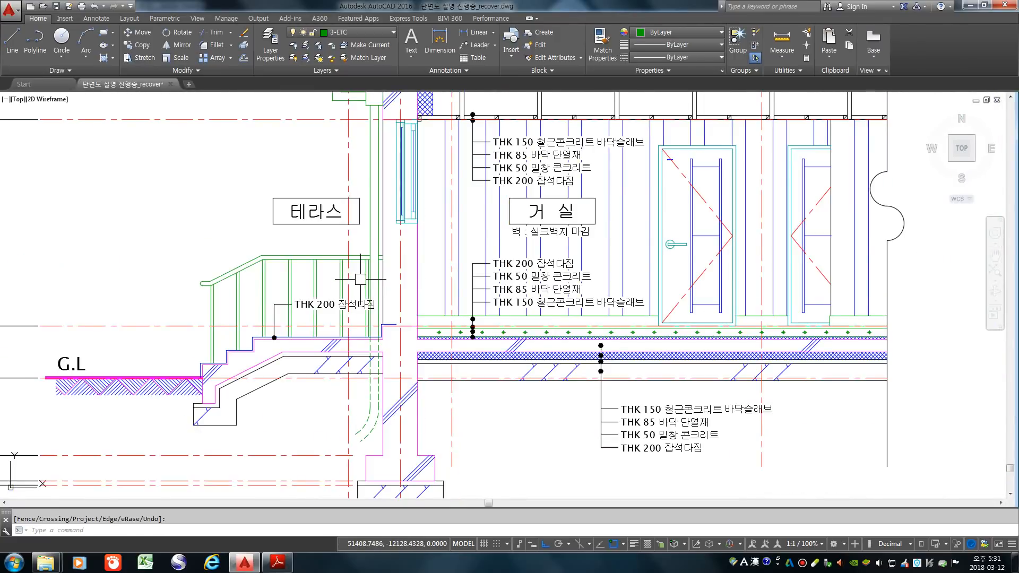
type("u")
key("space")
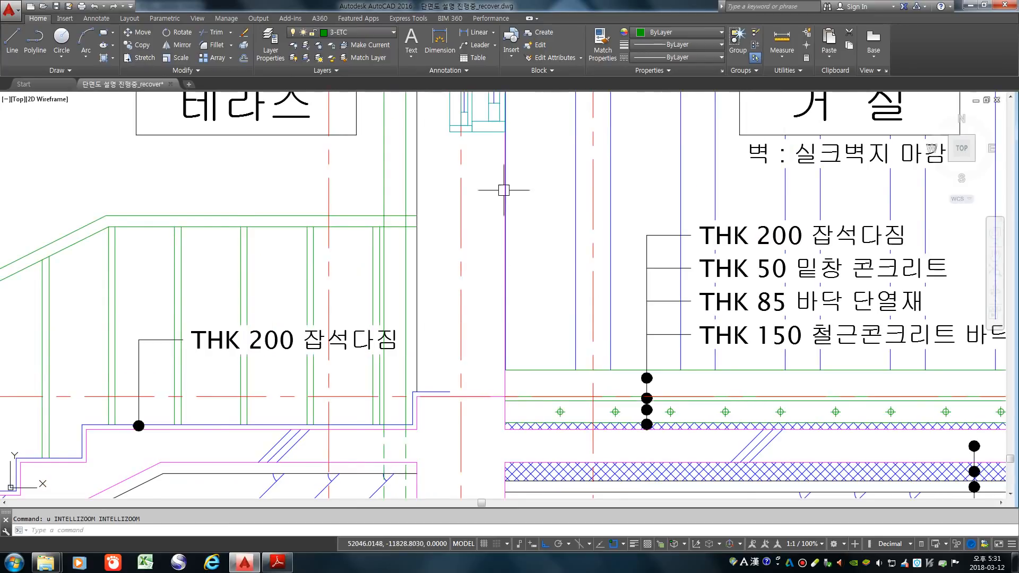
- Draw a slanted zigzag break line across the open lower end of the buried pipe's bend
scroll(418, 211, "down", 4)
scroll(380, 408, "up", 4)
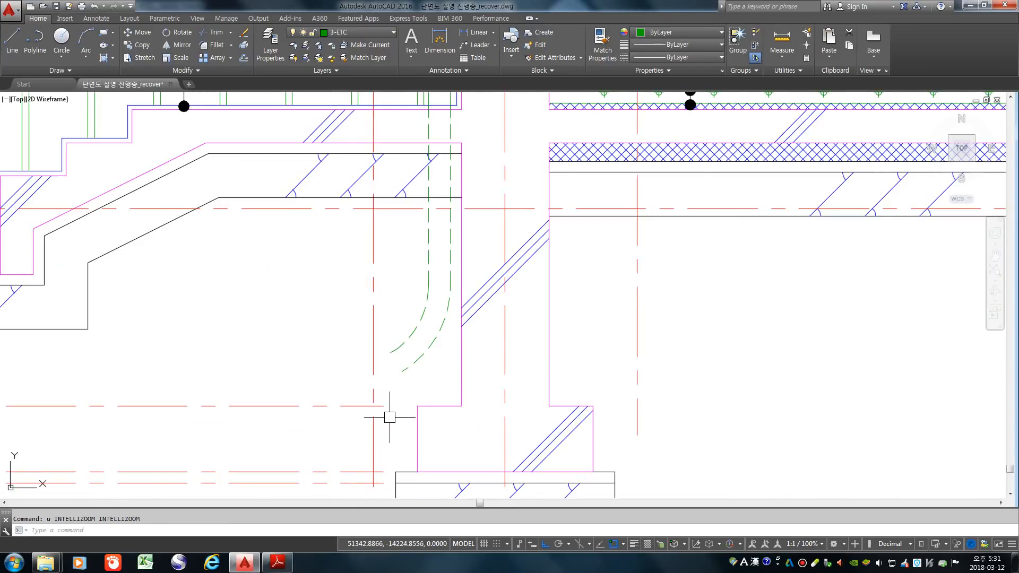
type("l")
key("space")
scroll(388, 348, "up", 4)
left_click(316, 292)
key("F8")
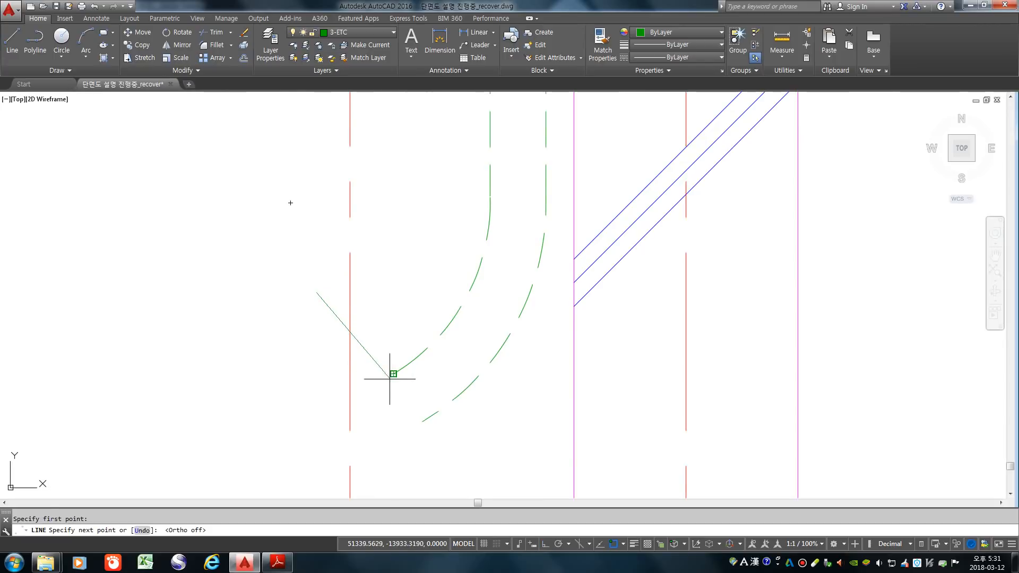
left_click(386, 378)
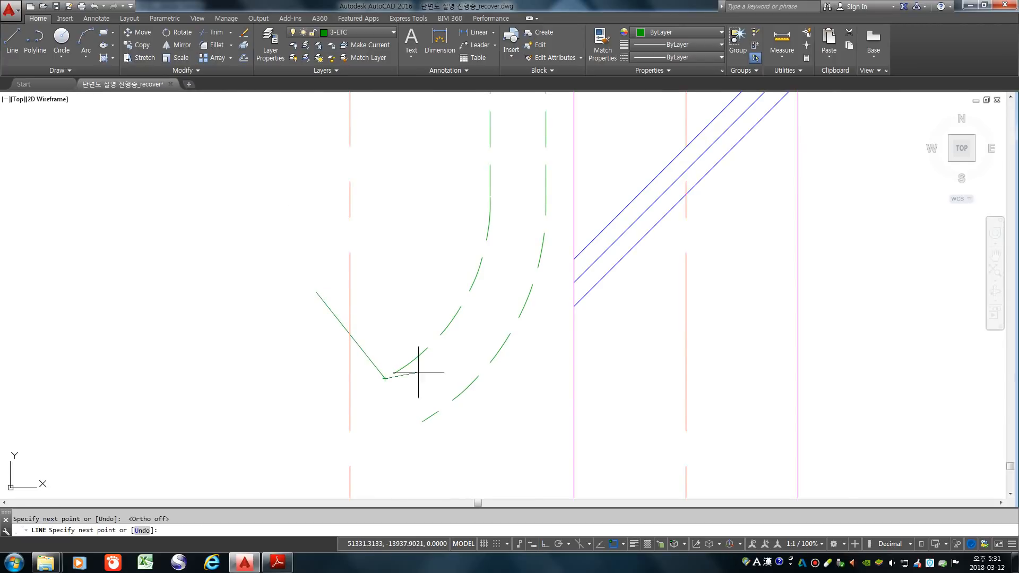
left_click(410, 356)
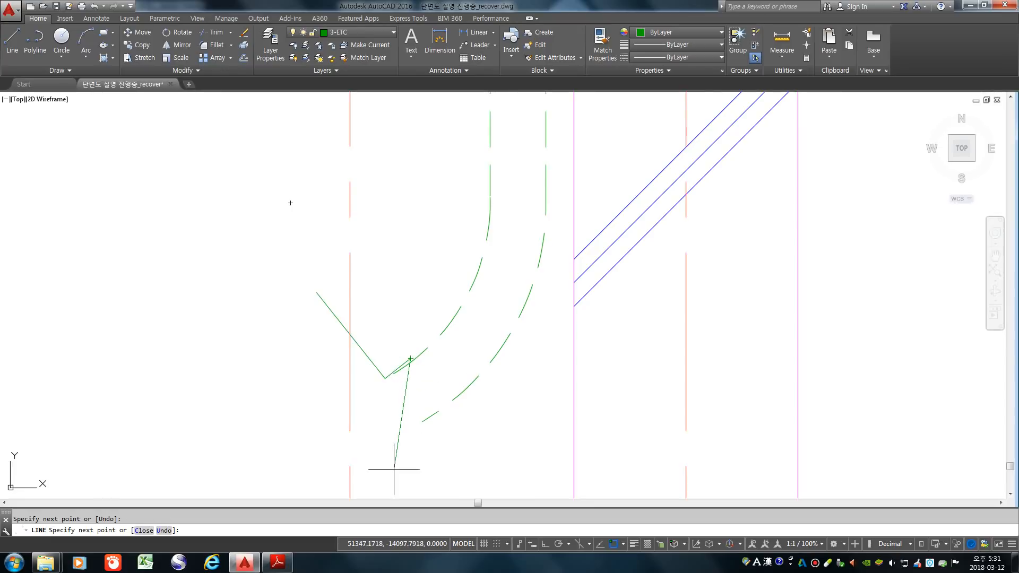
left_click(393, 468)
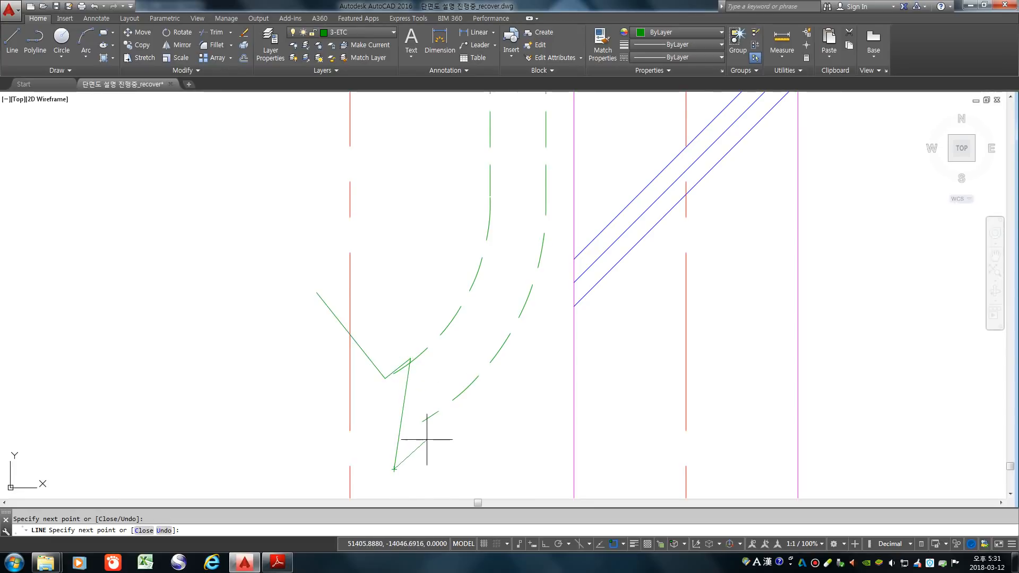
scroll(429, 442, "down", 4)
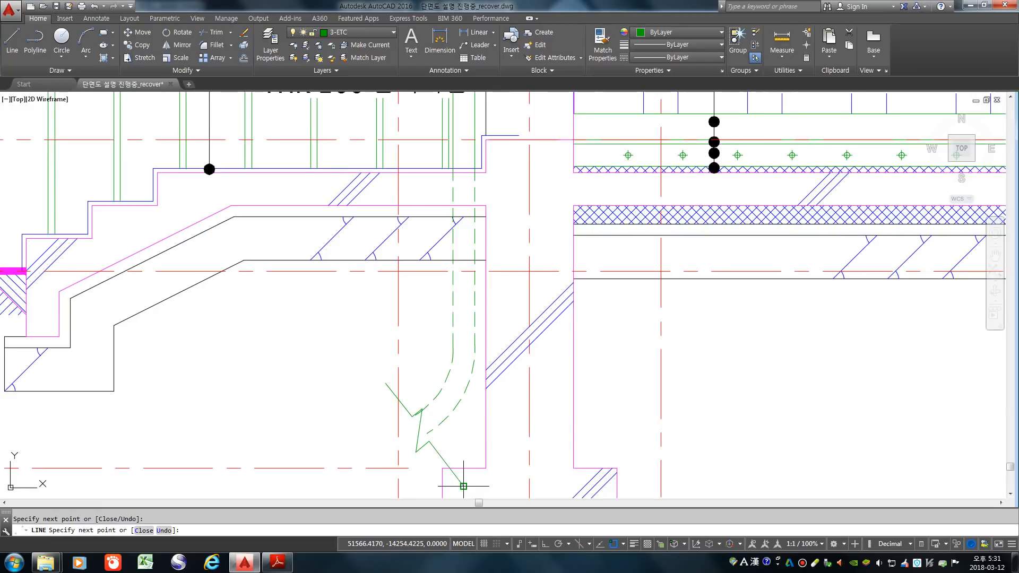
left_click(463, 485)
key("Return")
- Trim and extend the buried pipe's two dashed arcs so they end exactly on the zigzag break line
scroll(389, 345, "up", 3)
scroll(330, 400, "down", 5)
scroll(330, 400, "up", 4)
type("tr")
key("Return")
scroll(432, 353, "up", 4)
key("Return")
scroll(535, 444, "down", 5)
scroll(448, 338, "up", 2)
key("Return")
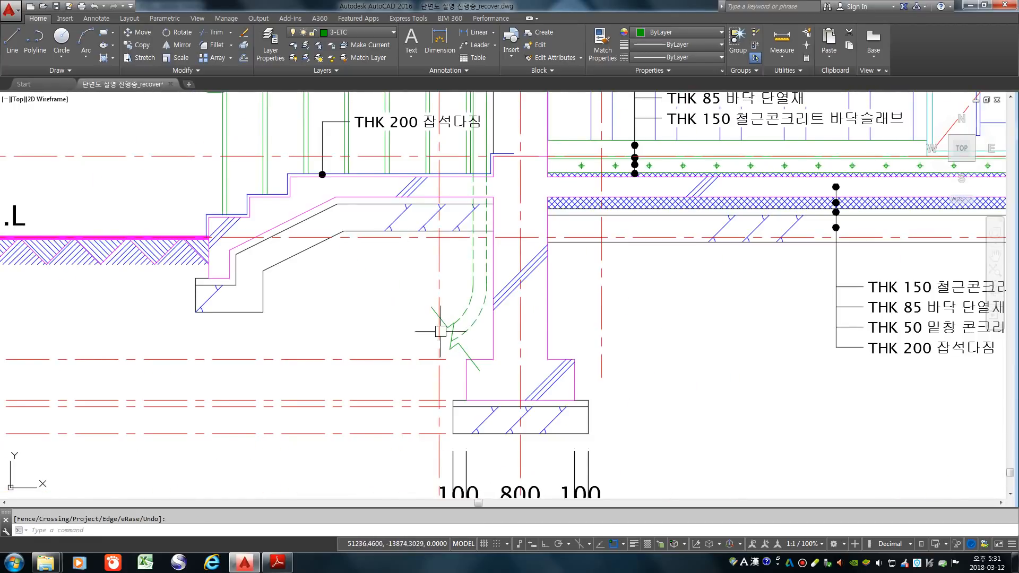
scroll(369, 351, "down", 2)
scroll(405, 357, "up", 4)
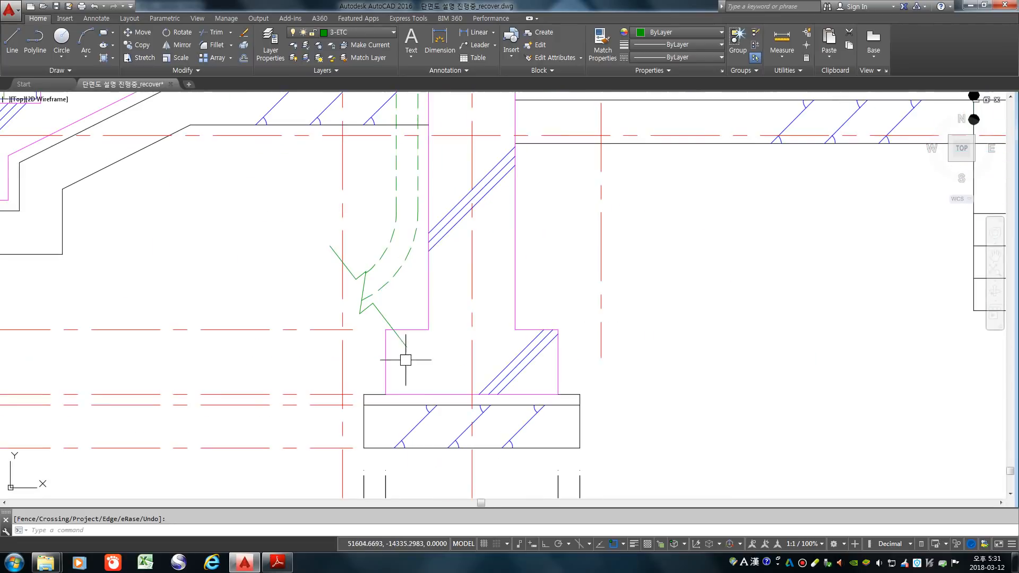
scroll(402, 364, "down", 6)
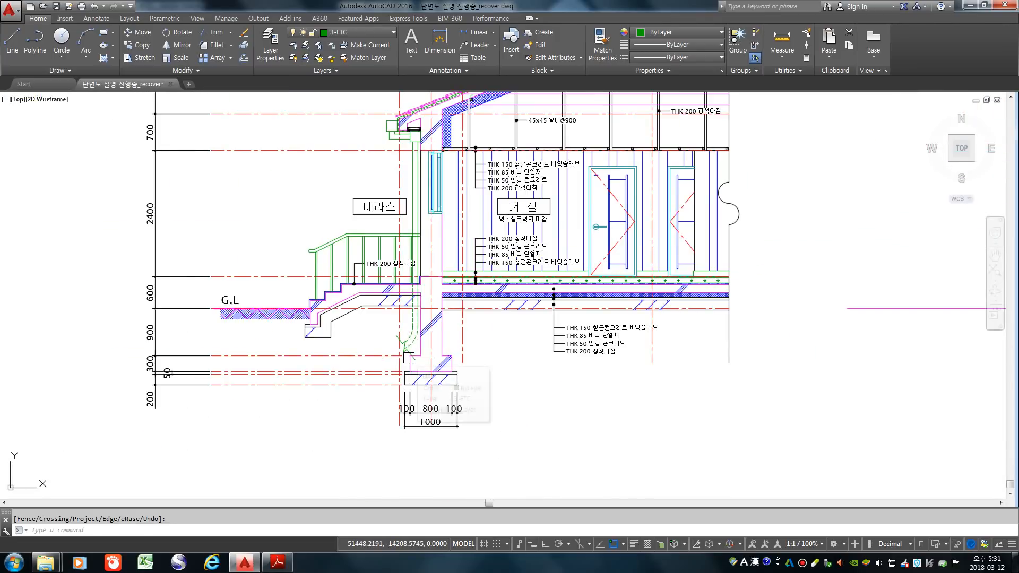
scroll(151, 306, "down", 2)
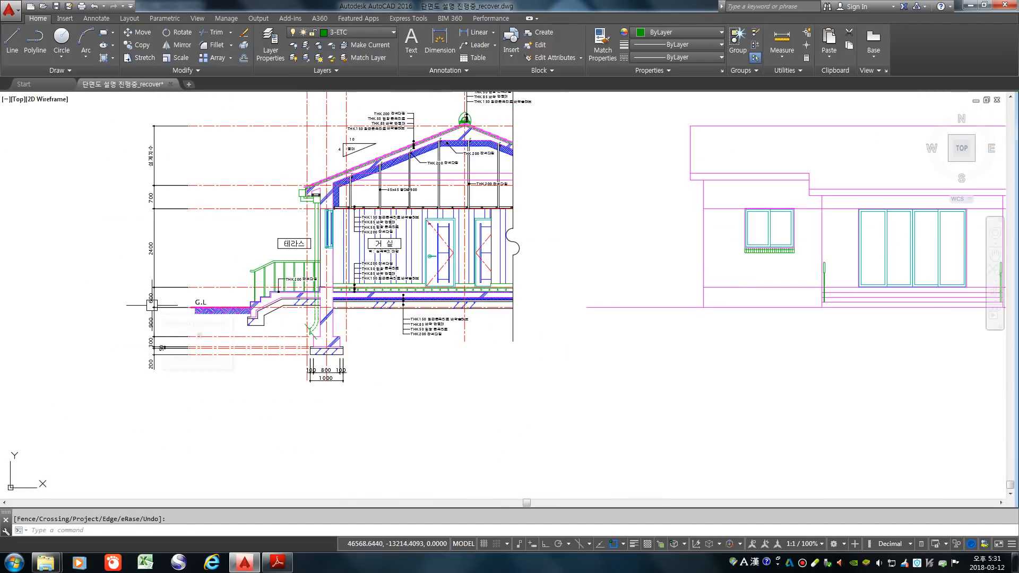
scroll(266, 220, "up", 2)
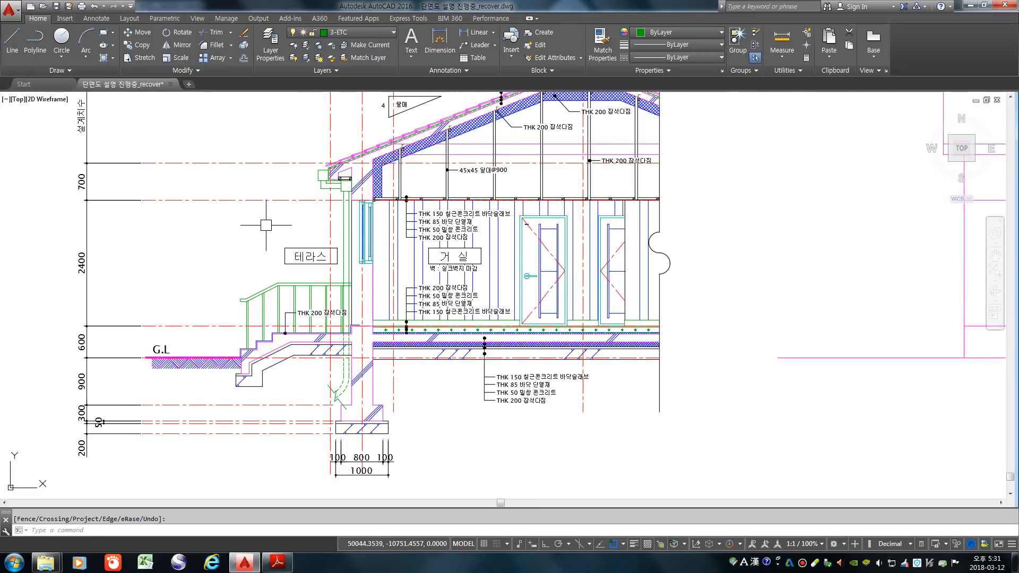
type("l")
key("Return")
scroll(343, 262, "up", 2)
left_click(343, 262)
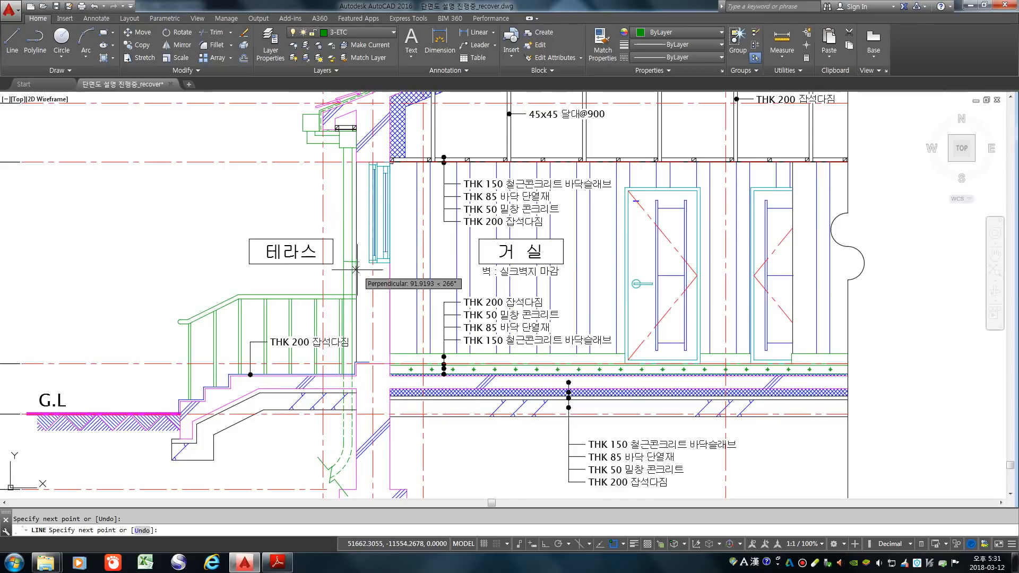
scroll(356, 261, "up", 3)
type("e")
key("Escape")
- Draw a horizontal line across the downpipe from its outer line to the wall face, just above the terrace handrail
key("Return")
left_click(304, 247)
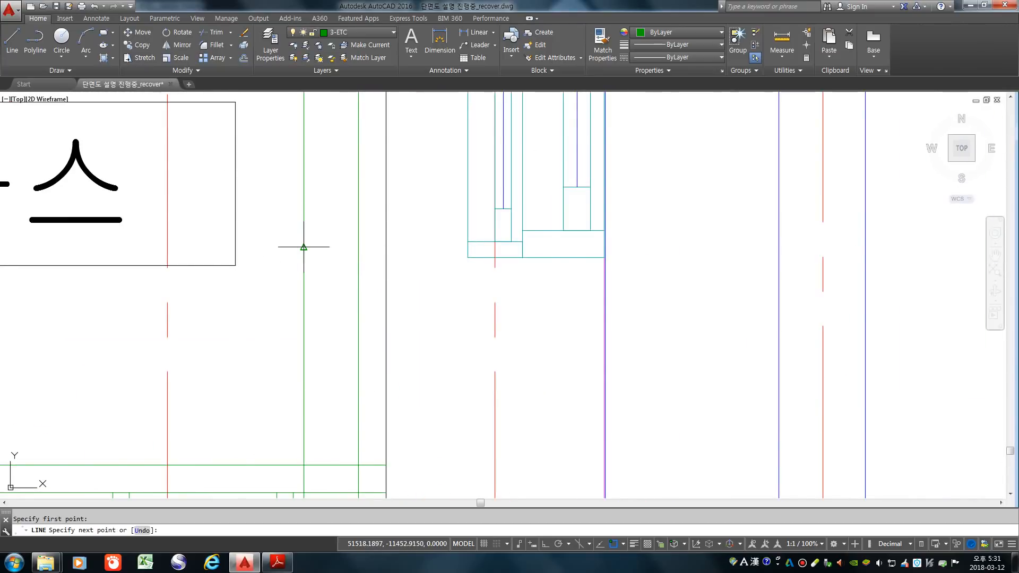
left_click(387, 246)
scroll(387, 249, "down", 3)
key("Return")
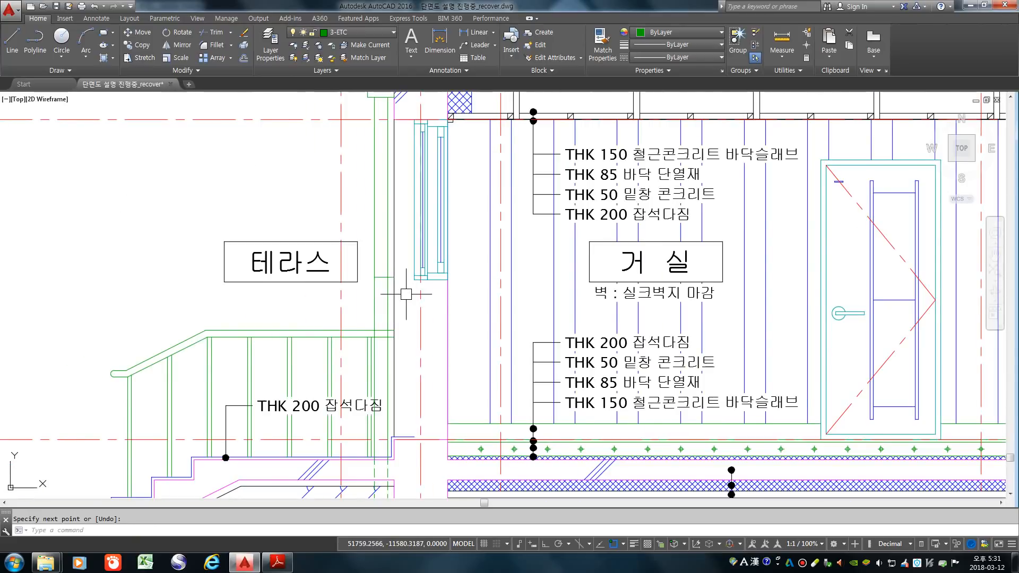
- Offset the horizontal line across the downpipe by 20 to form a pipe bracket
type("o")
key("Return")
type("20")
key("Return")
scroll(399, 291, "up", 4)
key("Return")
scroll(388, 300, "down", 4)
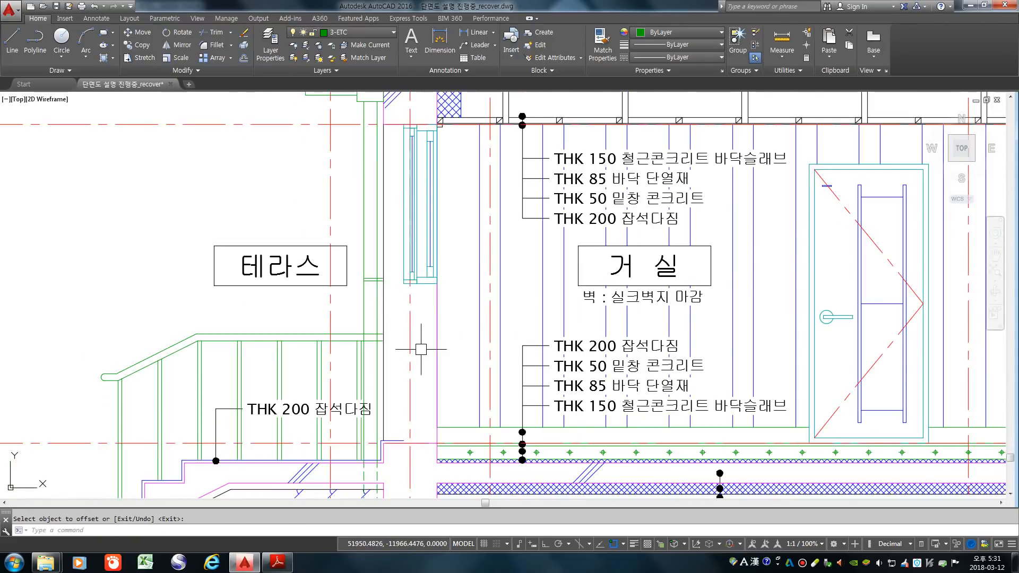
- Copy the pair of bracket lines vertically along the downpipe, 900 above and 900 below the original
scroll(416, 343, "down", 4)
key("Return")
type("co")
key("Return")
scroll(380, 277, "up", 5)
left_click(381, 279)
scroll(379, 275, "down", 3)
key("Return")
left_click(153, 294)
key("F8")
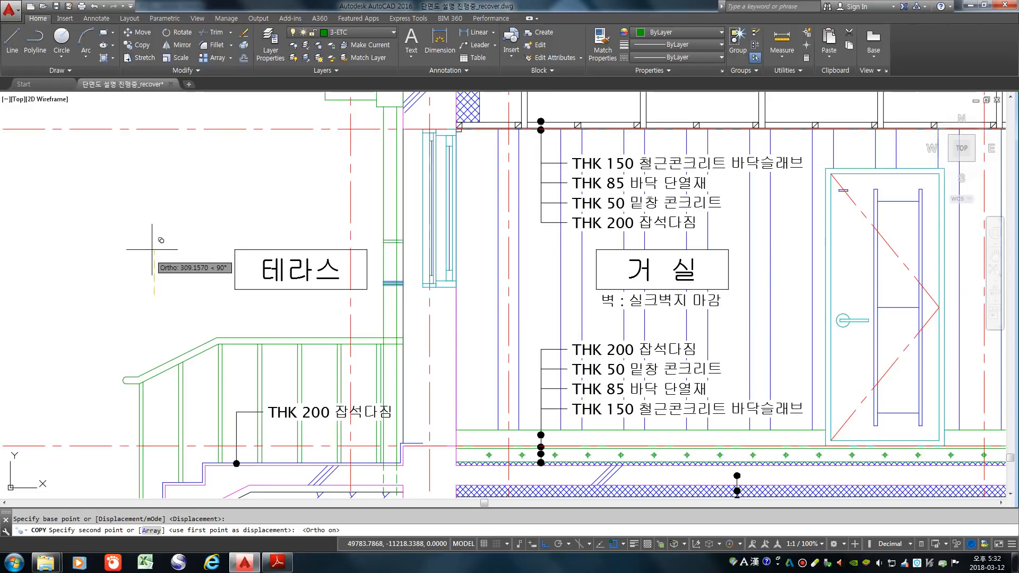
type("900")
key("Return")
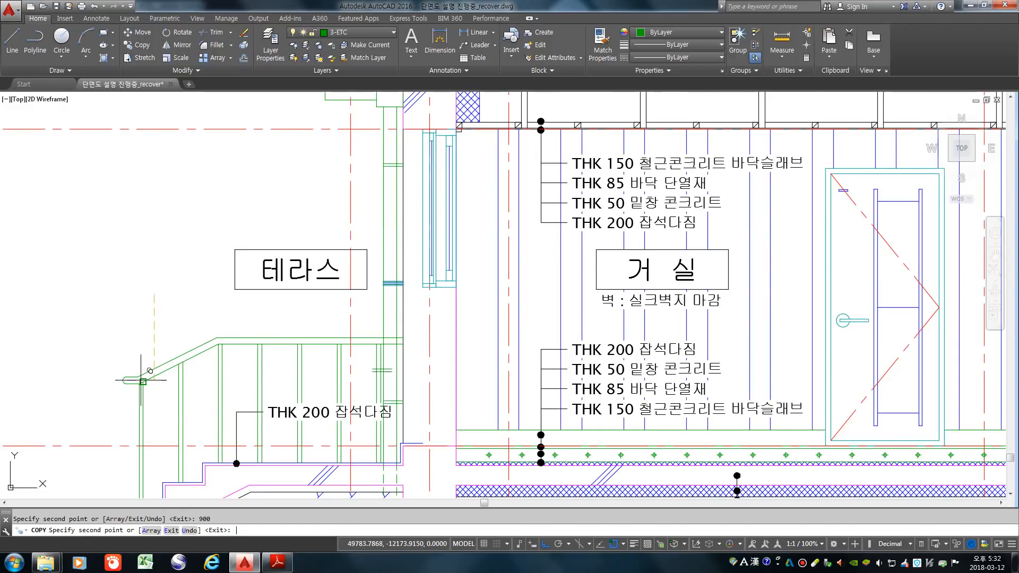
key("Return")
scroll(356, 279, "down", 4)
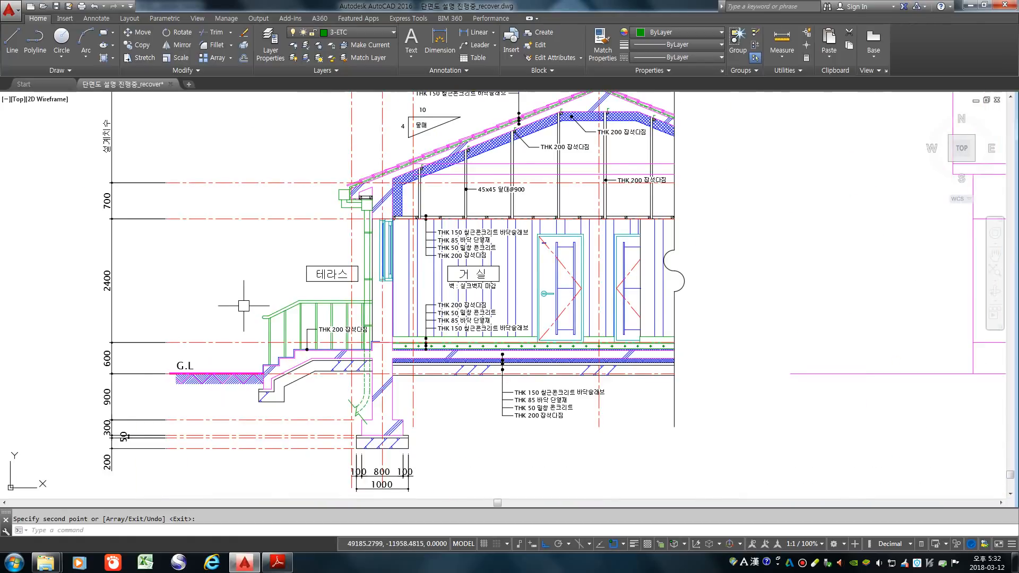
scroll(374, 269, "up", 2)
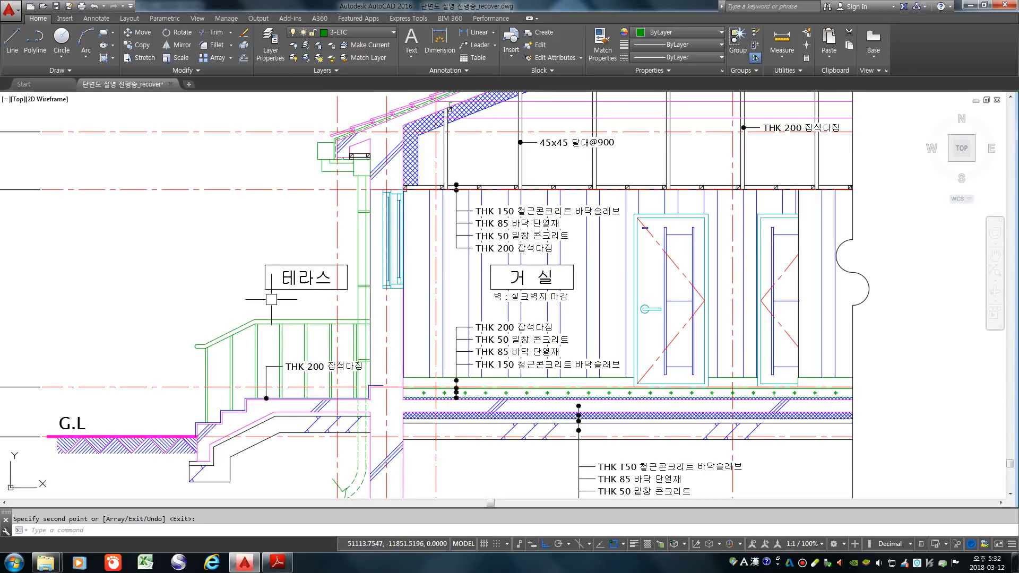
scroll(226, 257, "down", 2)
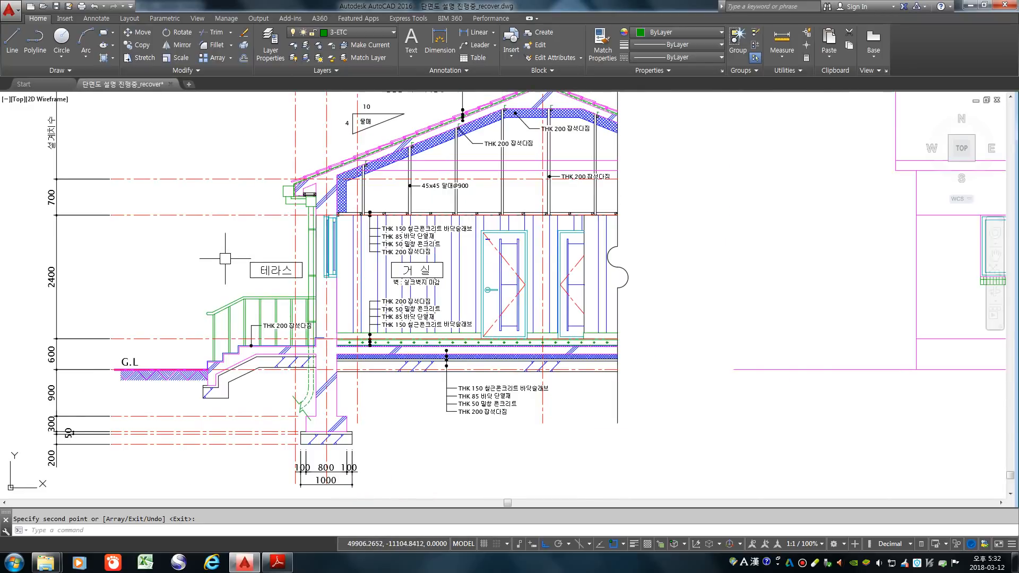
scroll(219, 283, "down", 5)
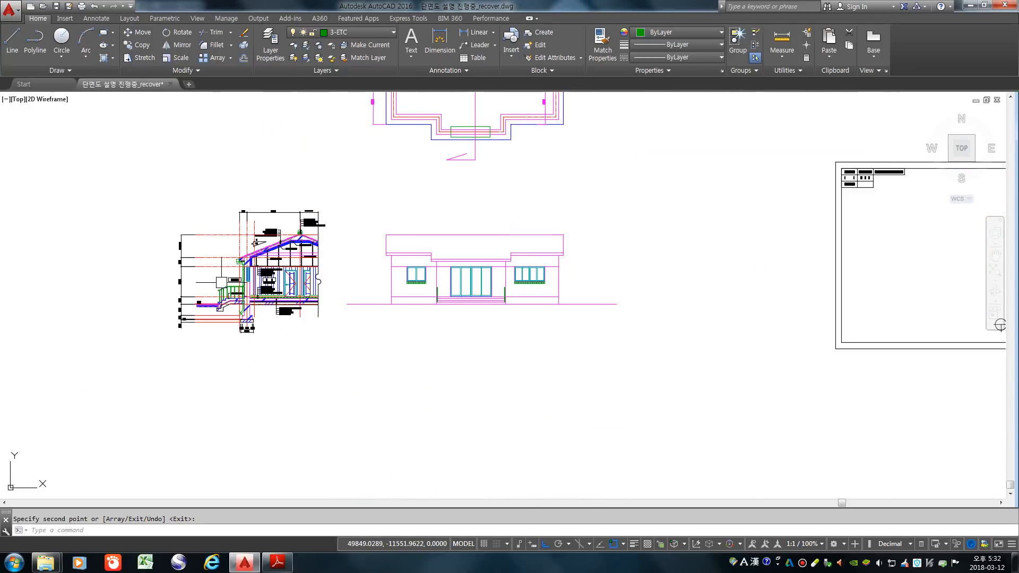
scroll(444, 270, "up", 1)
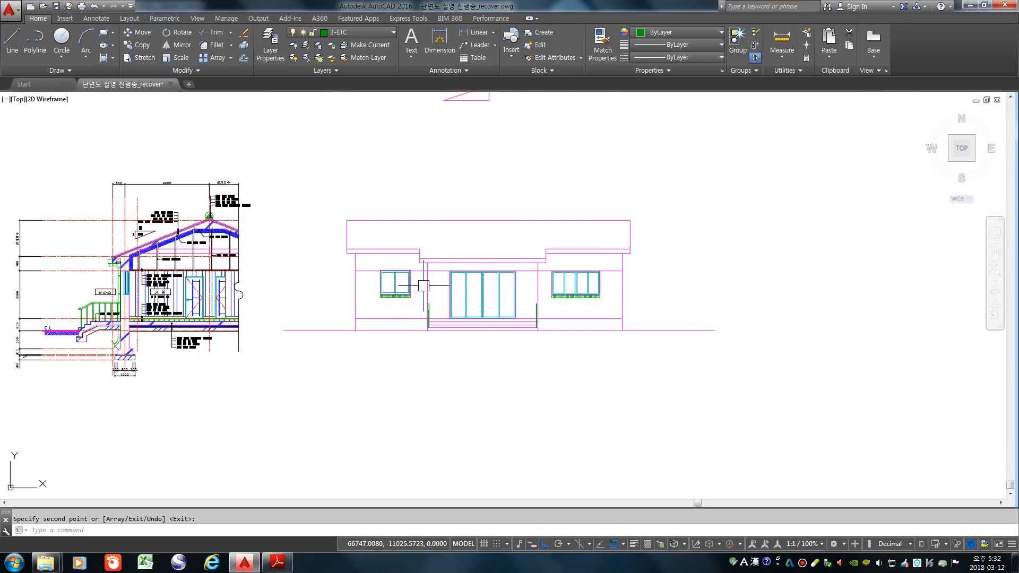
scroll(380, 267, "up", 1)
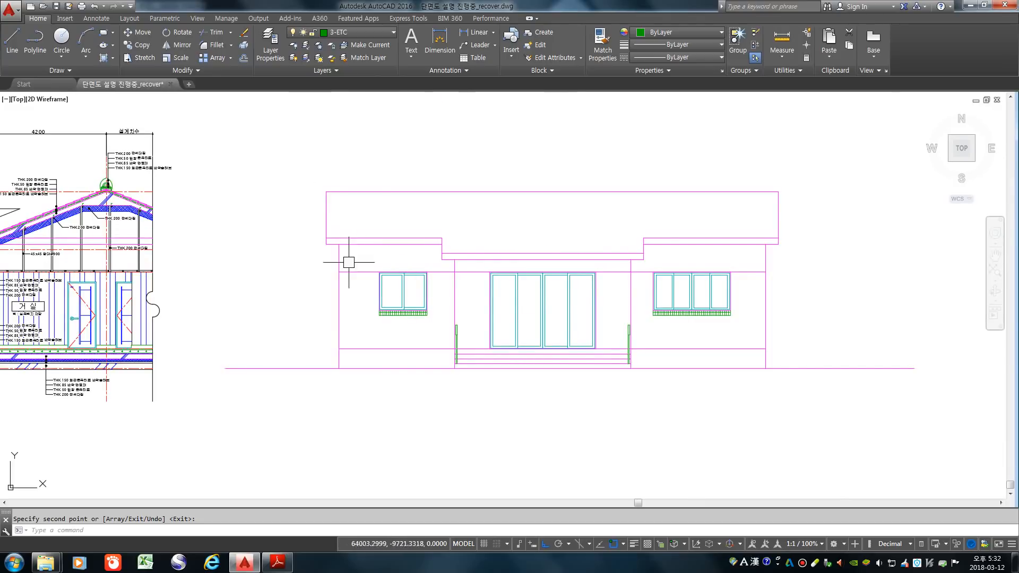
scroll(435, 215, "down", 1)
scroll(110, 278, "up", 2)
scroll(164, 238, "up", 1)
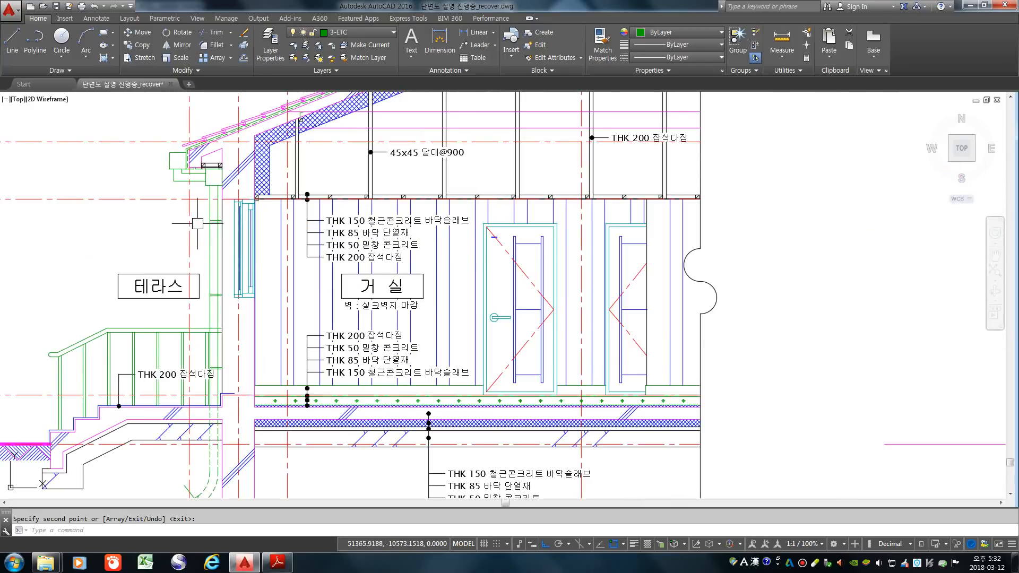
scroll(222, 225, "down", 5)
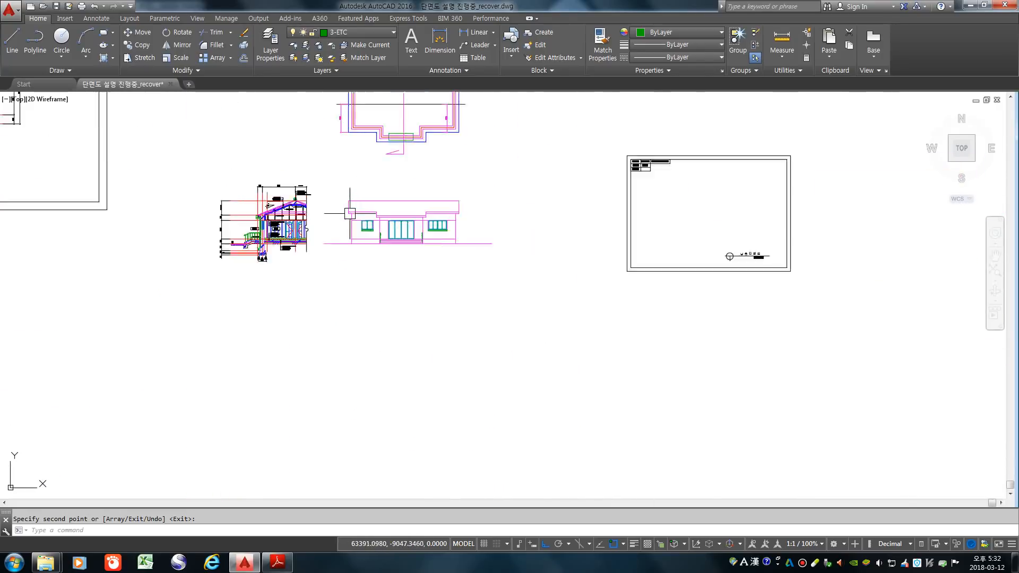
scroll(371, 162, "up", 3)
type("rec")
key("Return")
scroll(350, 158, "up", 1)
left_click(351, 158)
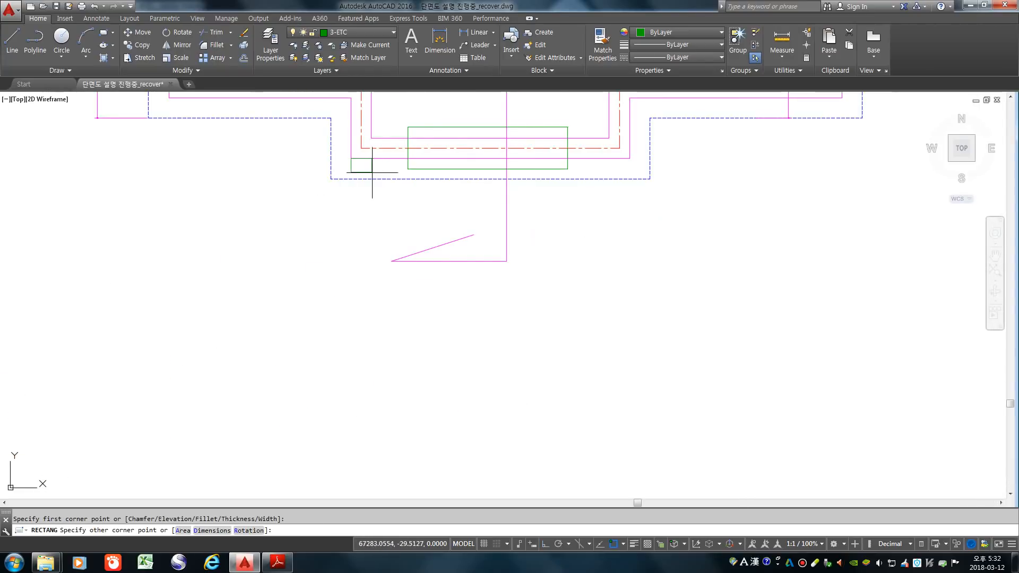
scroll(371, 170, "up", 1)
left_click(340, 186)
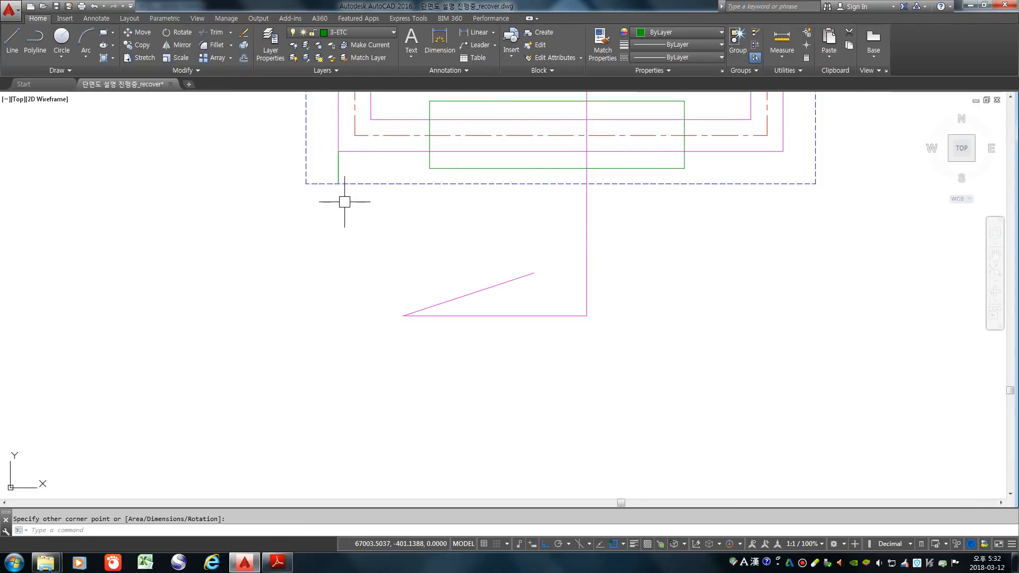
- Draw a small rectangle against the outside of the porch's front wall near its left corner in the roof plan
type("rec")
key("Return")
left_click(341, 152)
left_click(369, 174)
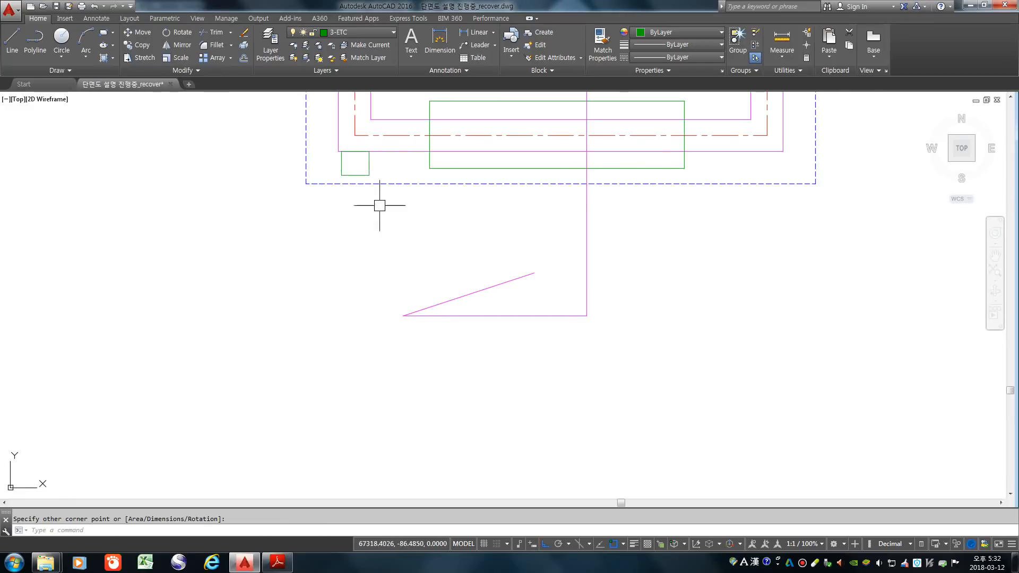
- Draw small rectangles below the front wall at the main building's left and right outer corners in the roof plan
scroll(404, 240, "down", 4)
type("rec")
key("Return")
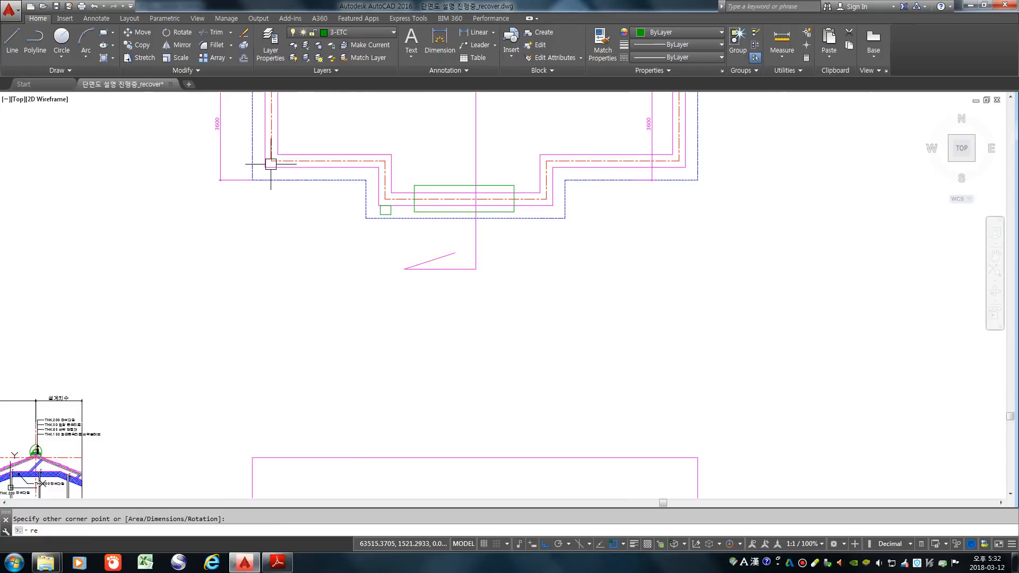
scroll(250, 155, "up", 5)
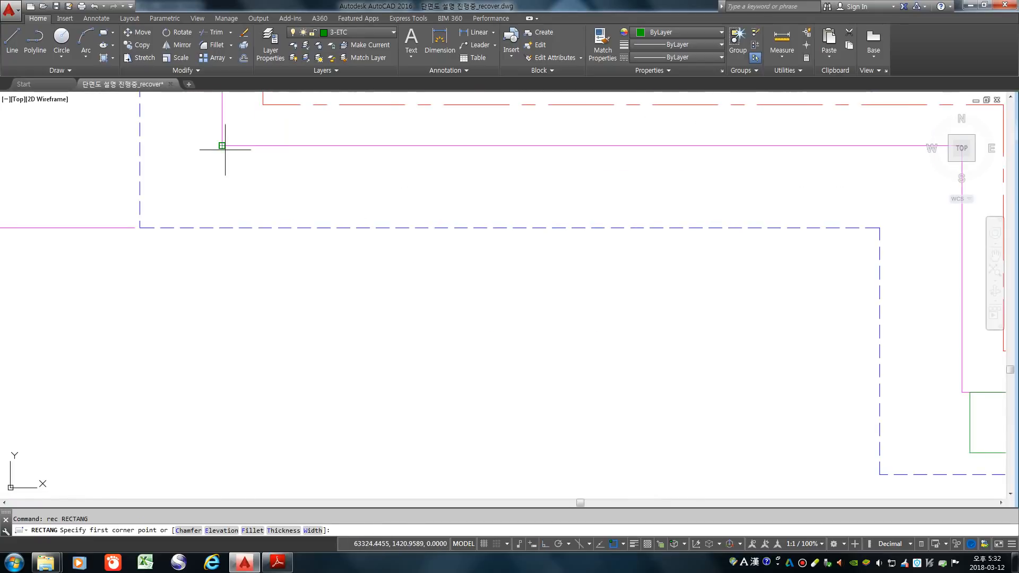
left_click(222, 145)
left_click(285, 196)
scroll(184, 236, "down", 4)
scroll(191, 261, "down", 3)
scroll(659, 198, "up", 3)
scroll(455, 375, "up", 3)
key("Return")
left_click(463, 355)
scroll(571, 228, "down", 4)
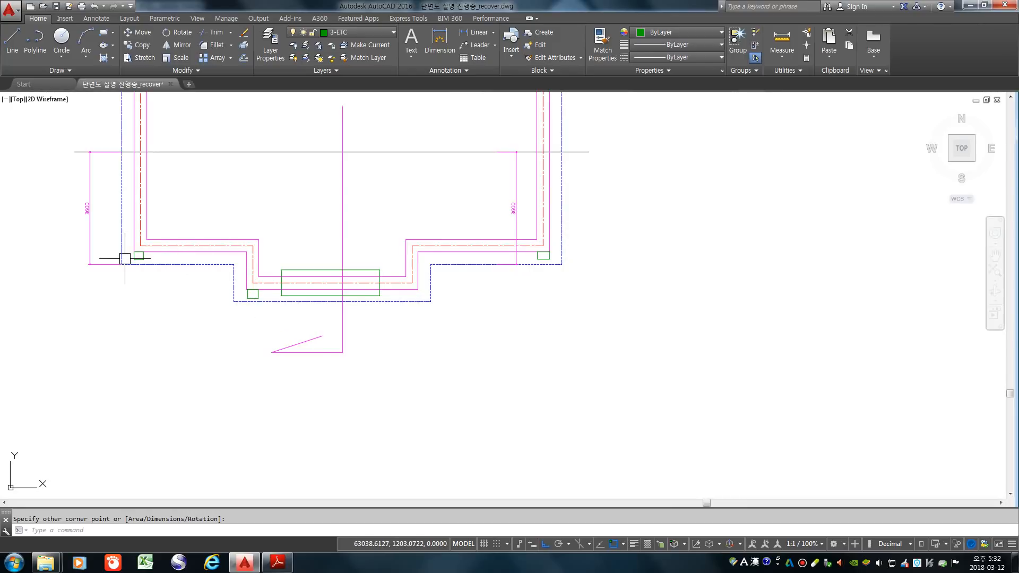
- Try projecting a vertical guide line from the centre of the plan's porch rectangle down across the front elevation
scroll(481, 208, "down", 5)
scroll(303, 313, "up", 8)
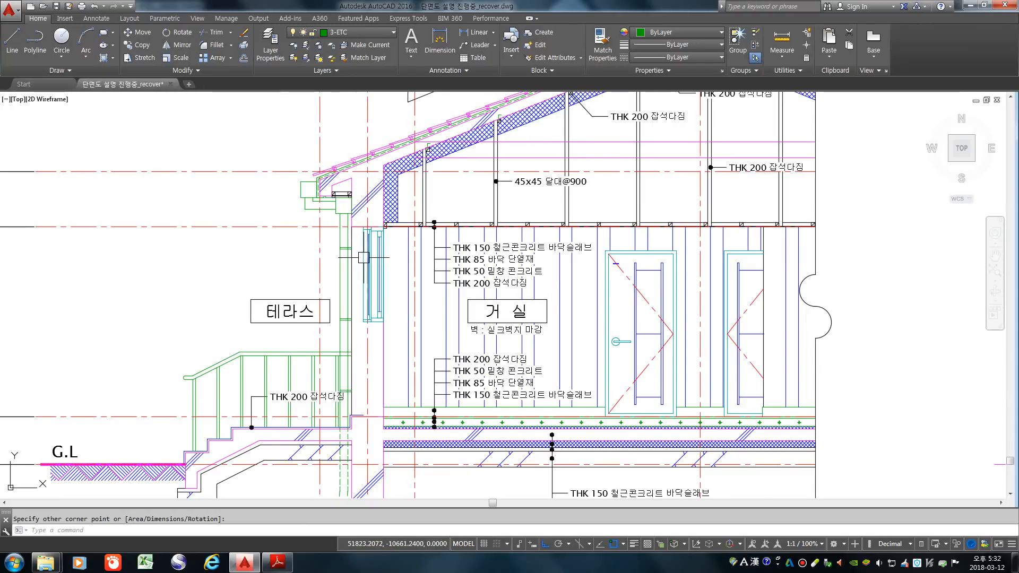
scroll(281, 281, "down", 4)
scroll(495, 289, "up", 2)
scroll(446, 309, "down", 3)
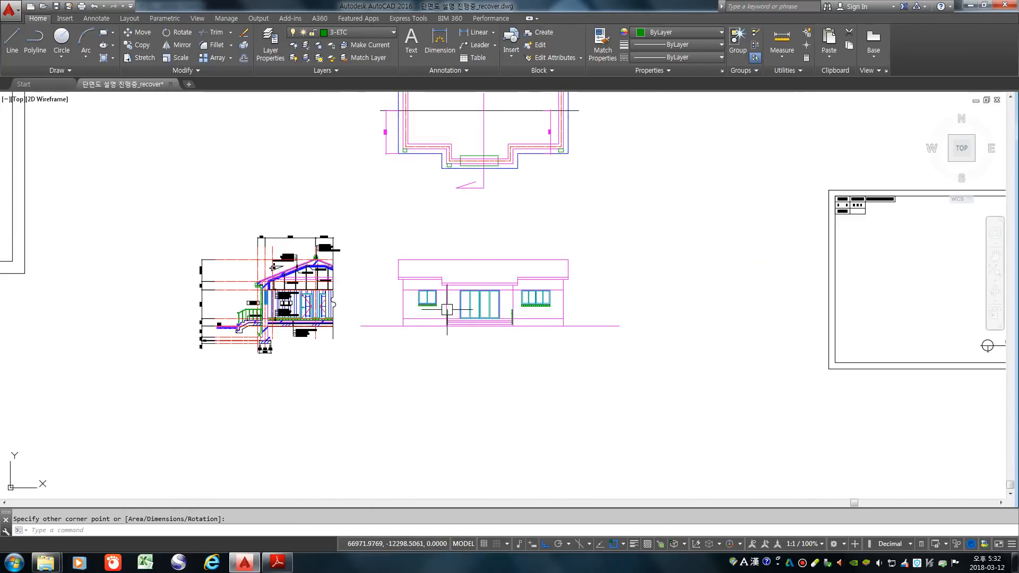
type("l")
key("Return")
scroll(431, 166, "up", 3)
left_click(431, 168)
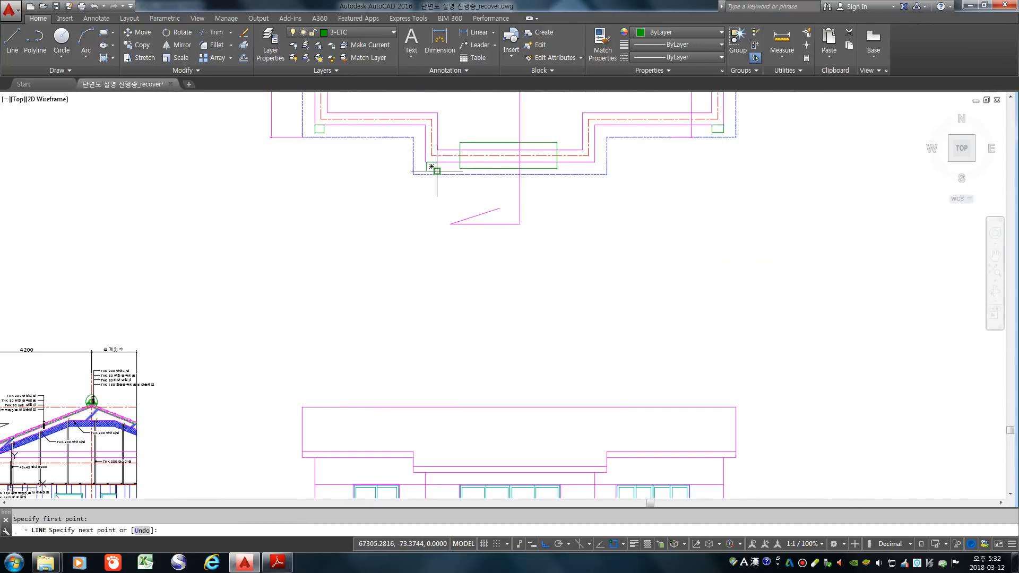
scroll(427, 181, "down", 3)
scroll(462, 351, "up", 2)
left_click(457, 353)
key("Return")
scroll(425, 299, "up", 4)
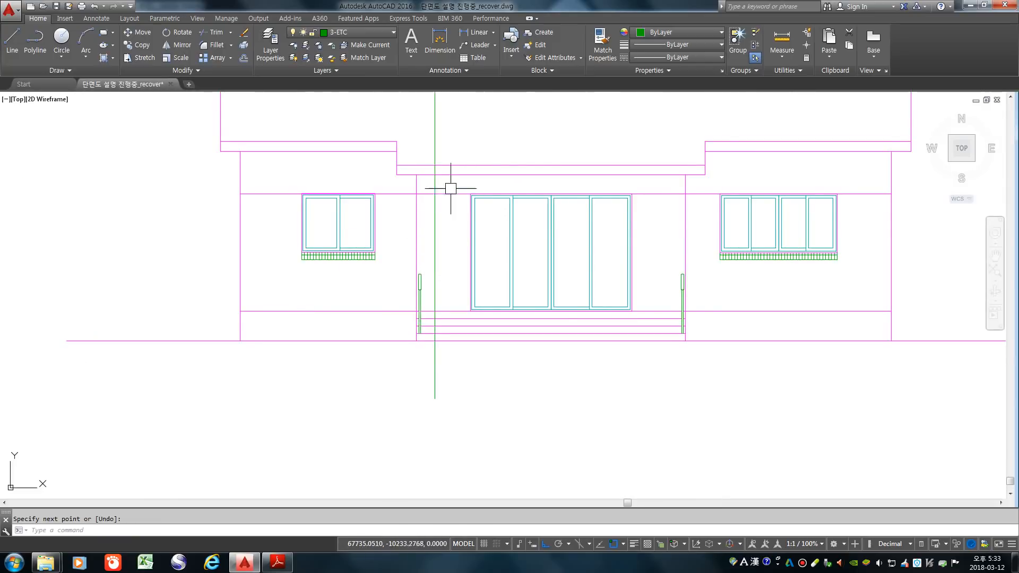
right_click(431, 296)
left_click(448, 308)
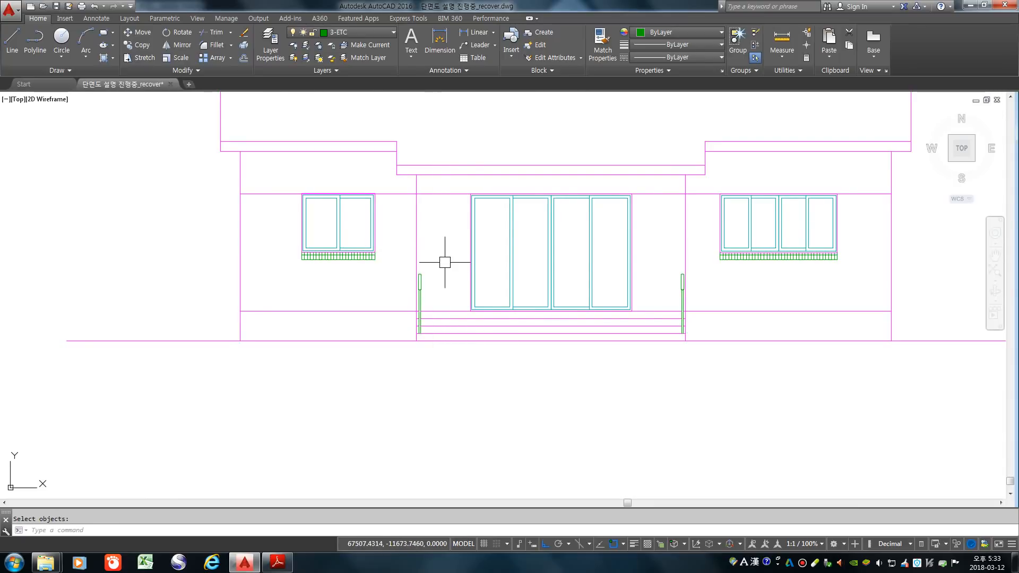
type("rec")
key("Return")
left_click(416, 175)
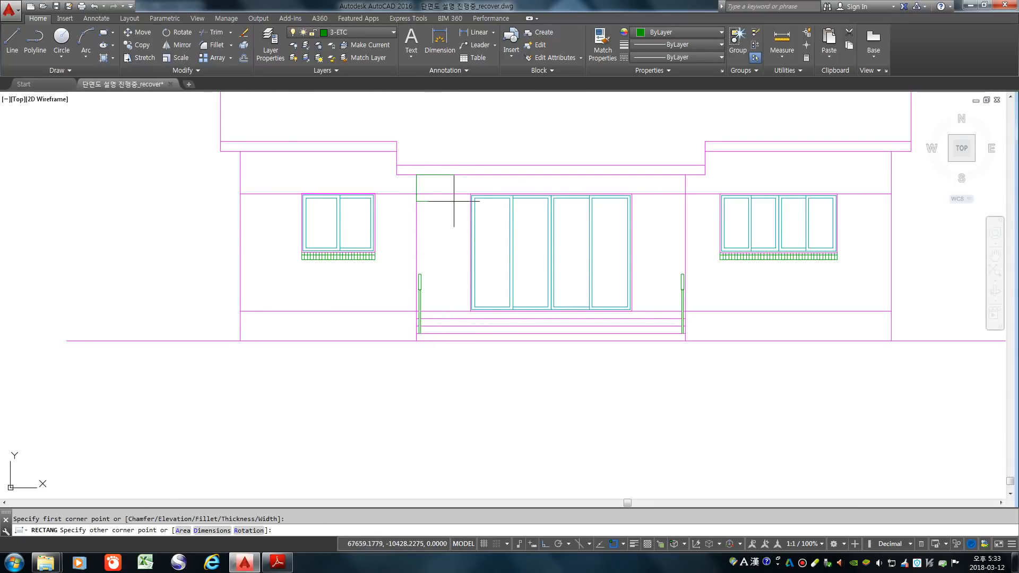
type("@200,-00")
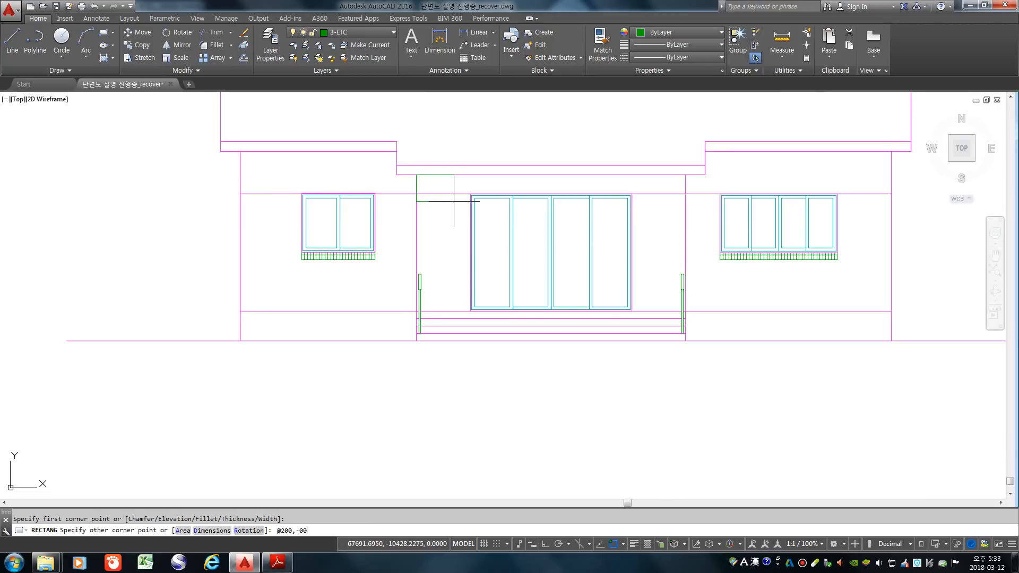
key("Return")
key("Return")
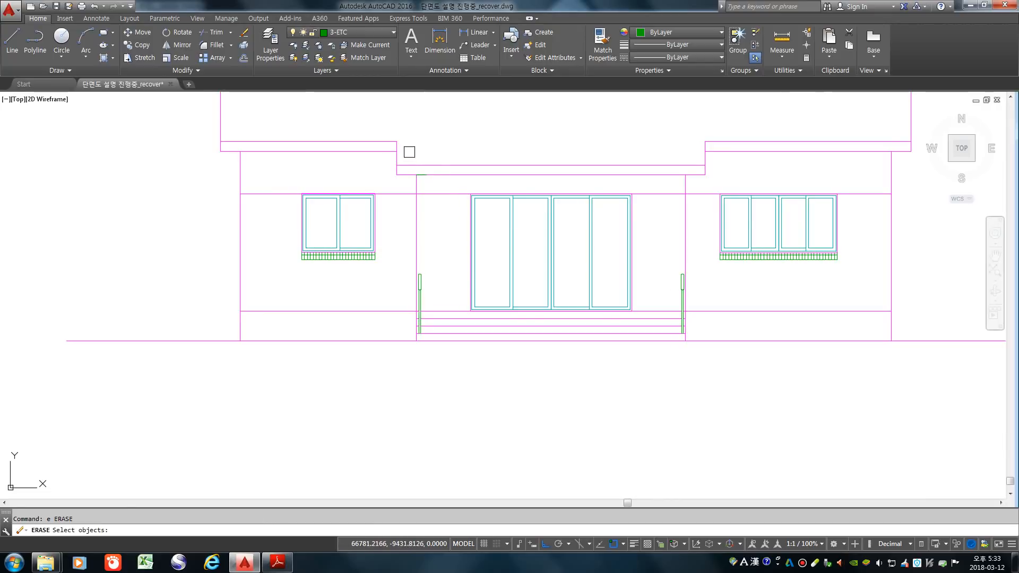
- Draw a 200 by 200 square under the porch eave from its left wall corner and move it horizontally inward
left_click(416, 174)
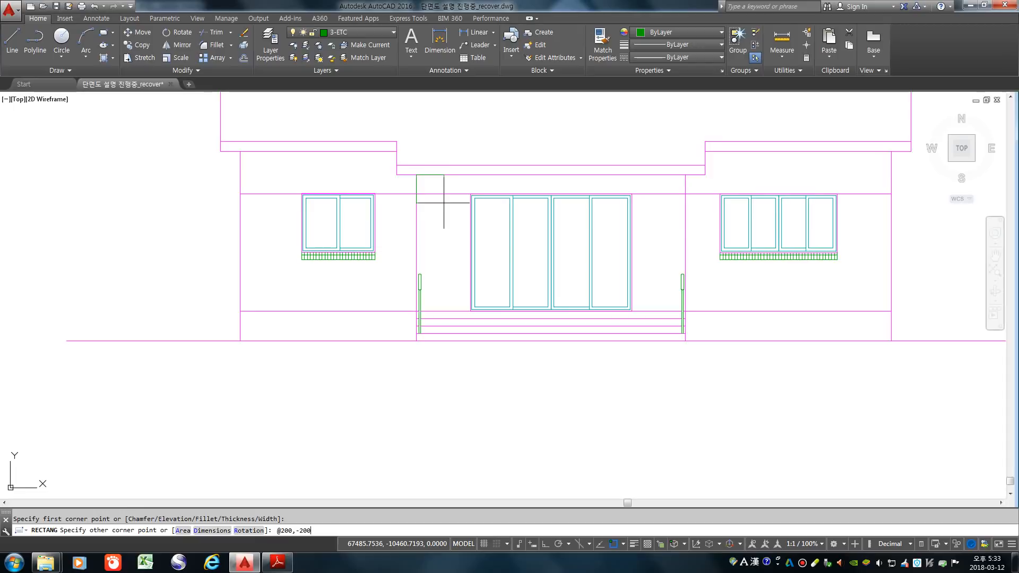
key("Return")
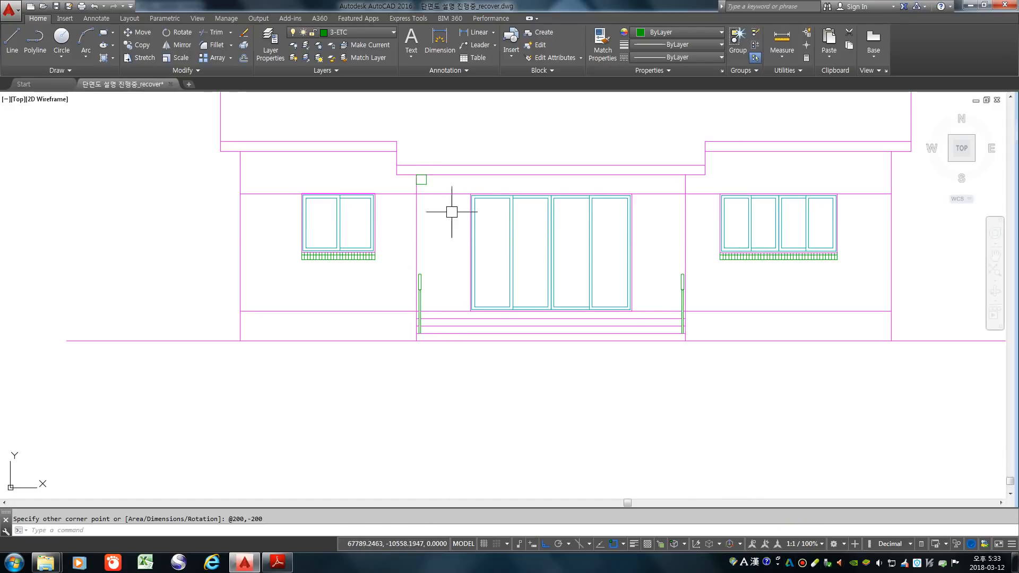
type("m")
key("Return")
scroll(427, 191, "up", 6)
left_click(419, 145)
key("Return")
left_click(361, 144)
scroll(427, 273, "down", 3)
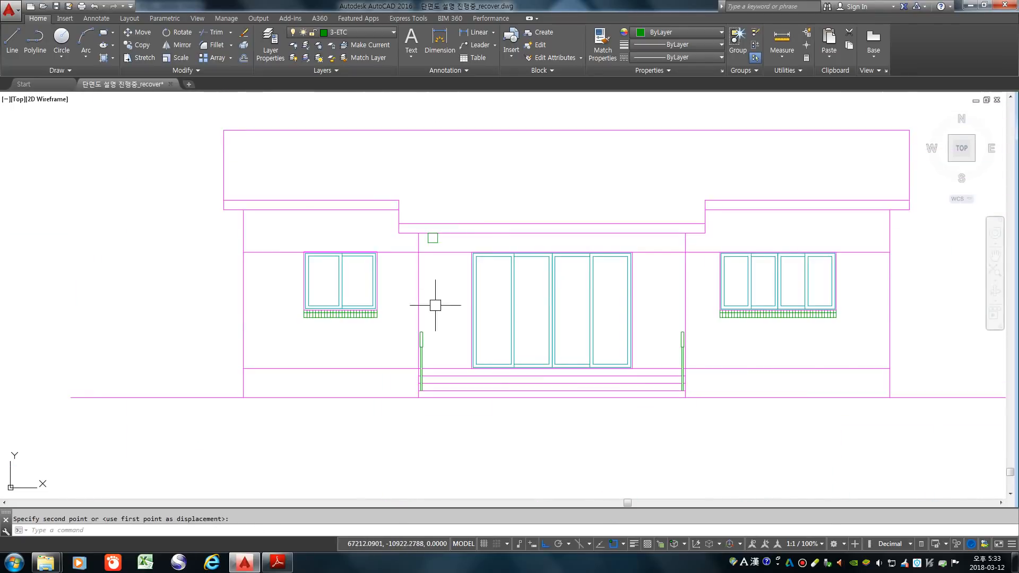
left_click(801, 562)
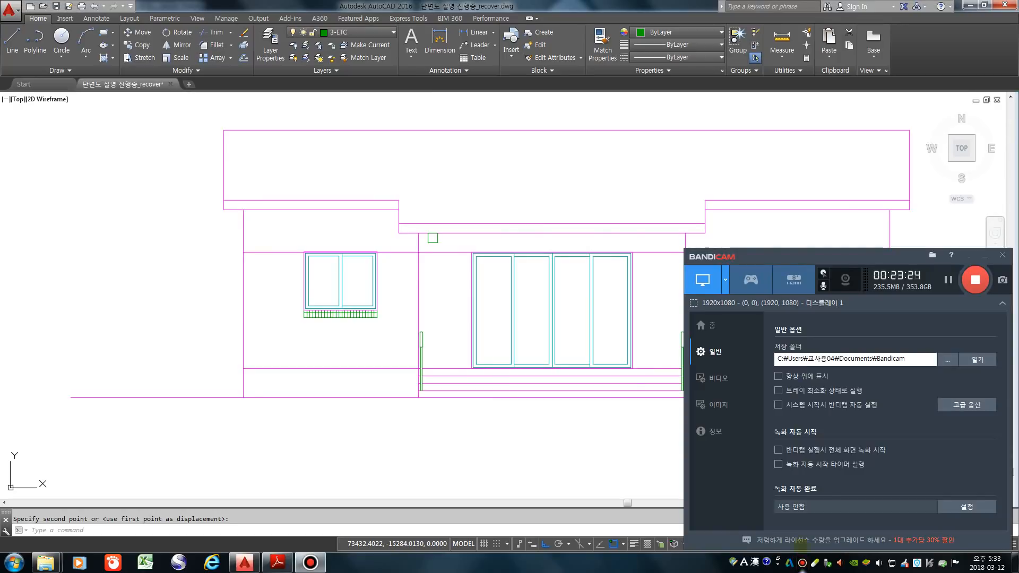
left_click(953, 279)
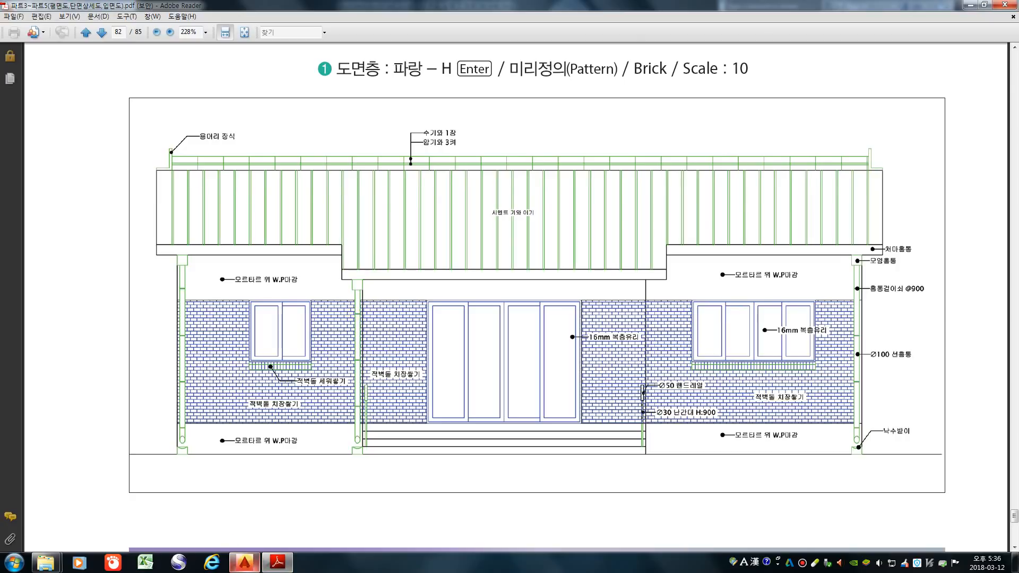
- Switch back to AutoCAD and draw a vertical 100-scale multiline downpipe from the square's centre to the upper step line below the terrace floor
left_click(245, 562)
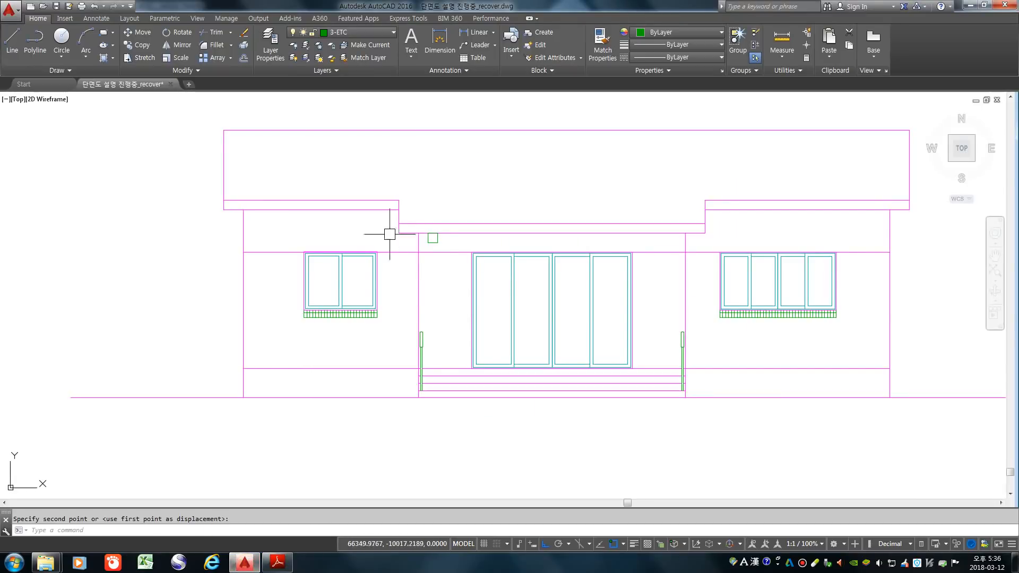
type("ml")
key("Return")
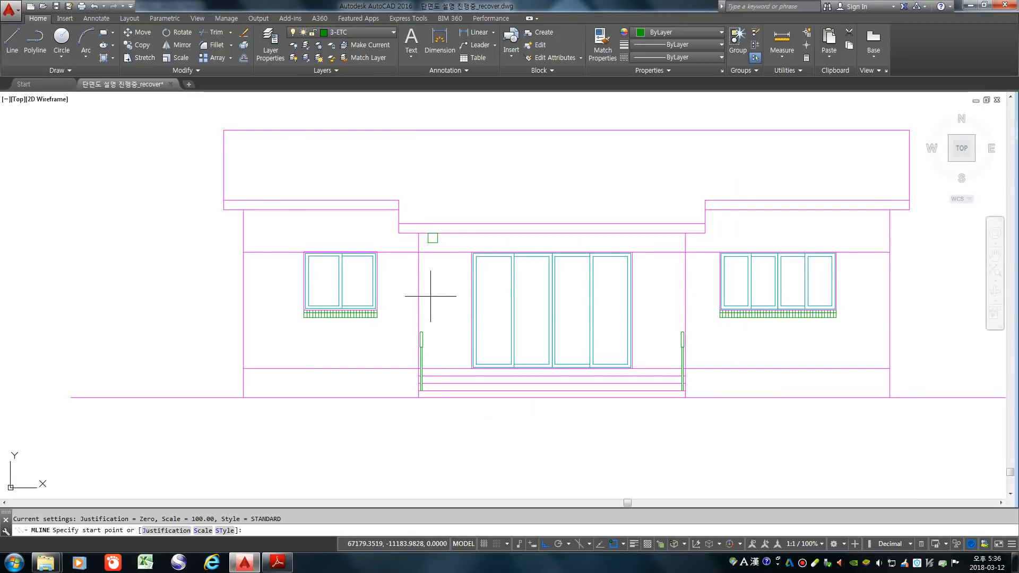
left_click(433, 237)
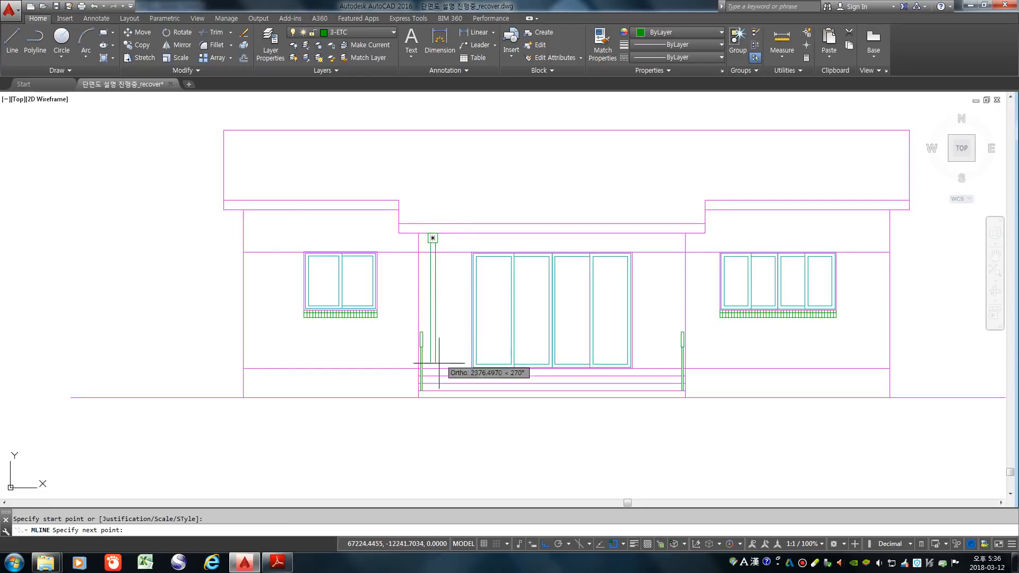
left_click(433, 382)
key("Return")
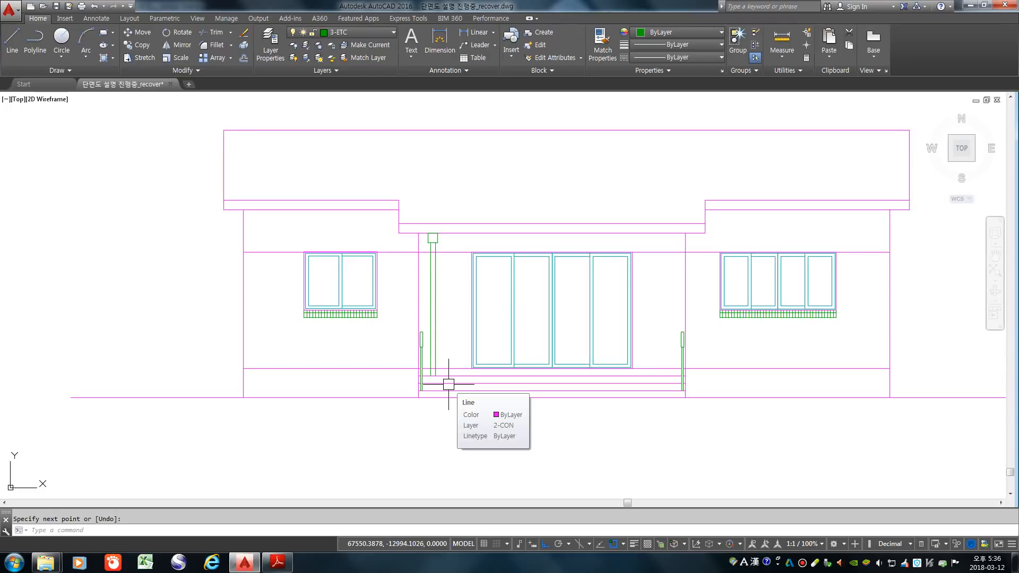
type("co")
key("Return")
scroll(435, 239, "up", 5)
left_click(470, 264)
key("Escape")
scroll(412, 232, "down", 4)
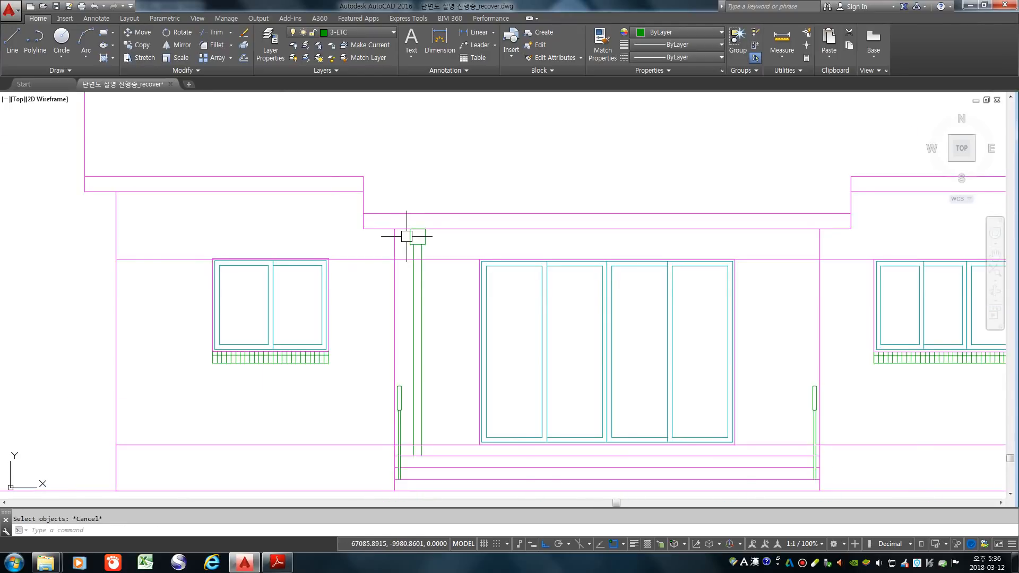
- Draw a line on the elevation's downpipe, starting from the midpoint of its left edge
type("l")
key("Return")
left_click(409, 236)
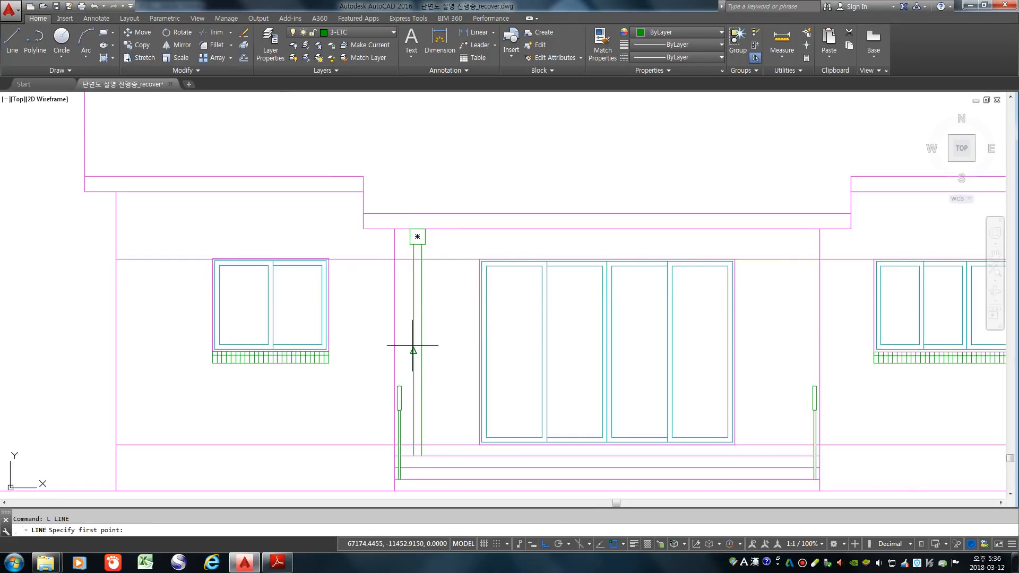
- Finish the horizontal line across the front downspout and offset it by 20 to form a pipe bracket
left_click(421, 350)
key("Return")
type("o")
key("Return")
type("20")
key("Return")
scroll(416, 356, "up", 1)
scroll(415, 356, "up", 4)
left_click(418, 335)
left_click(485, 268)
- Copy the pair of bracket lines 900 up and 900 down along the front downspout
type("co")
key("Return")
left_click(370, 290)
left_click(462, 355)
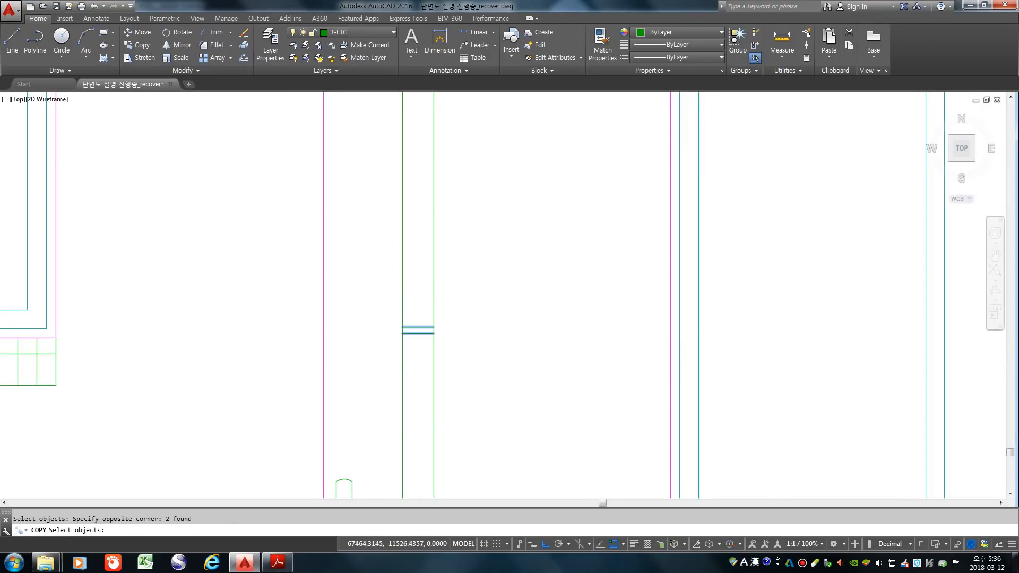
key("Return")
scroll(494, 357, "down", 2)
left_click(507, 364)
type("900")
key("Return")
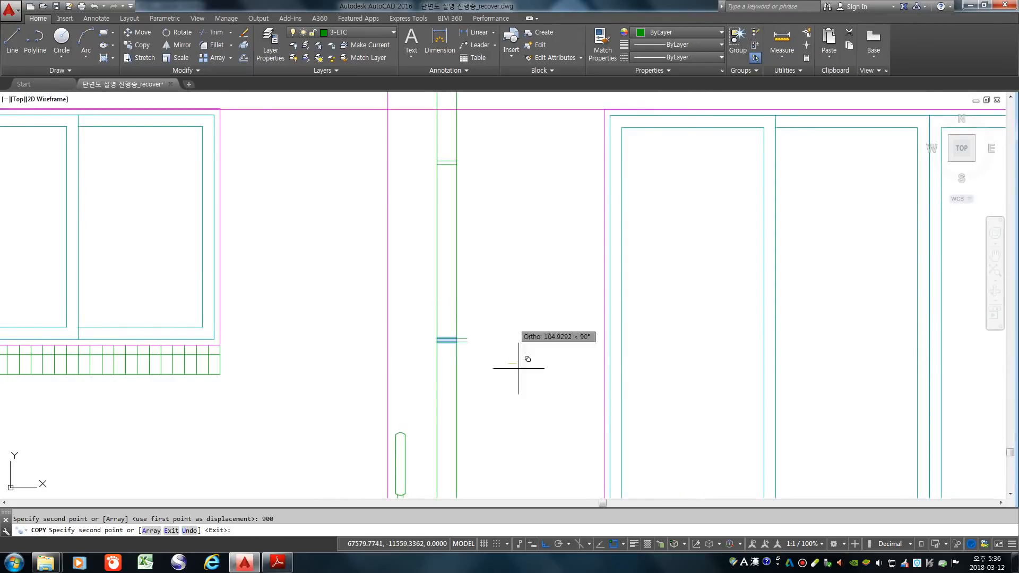
type("900")
key("Return")
key("Return")
- Copy the complete downspout with its box and brackets to the left wall's upper corner under the eave
scroll(481, 354, "down", 3)
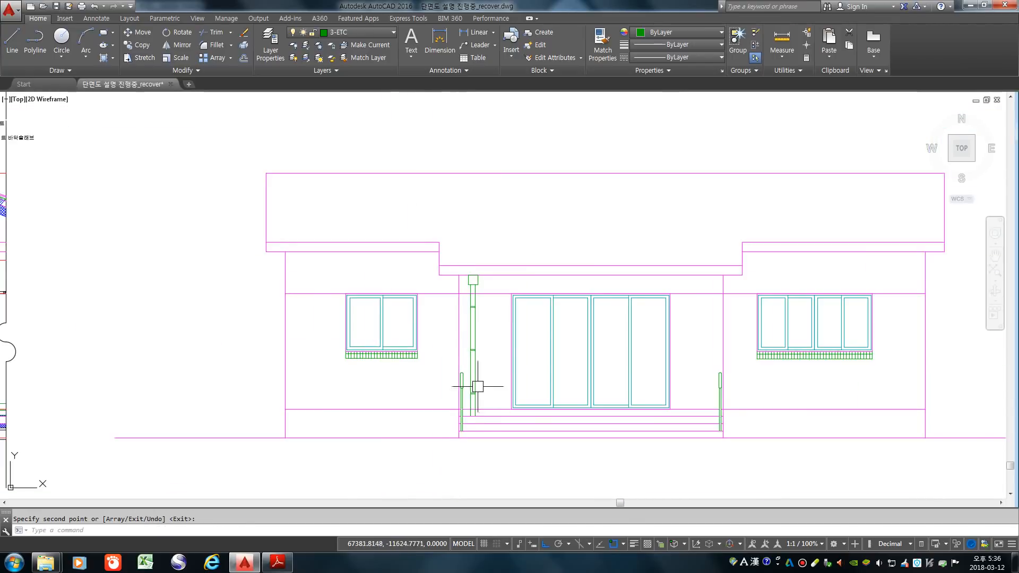
type("ct o")
key("Return")
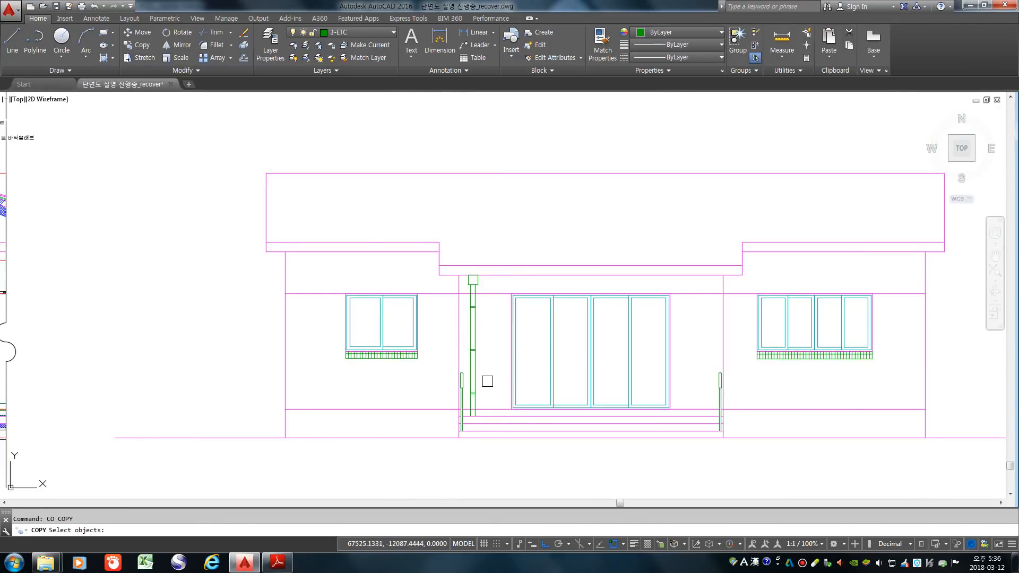
scroll(481, 424, "up", 4)
left_click(481, 431)
left_click(422, 179)
left_click(467, 159)
left_click(416, 113)
key("Return")
left_click(446, 125)
scroll(472, 202, "down", 4)
scroll(465, 204, "down", 2)
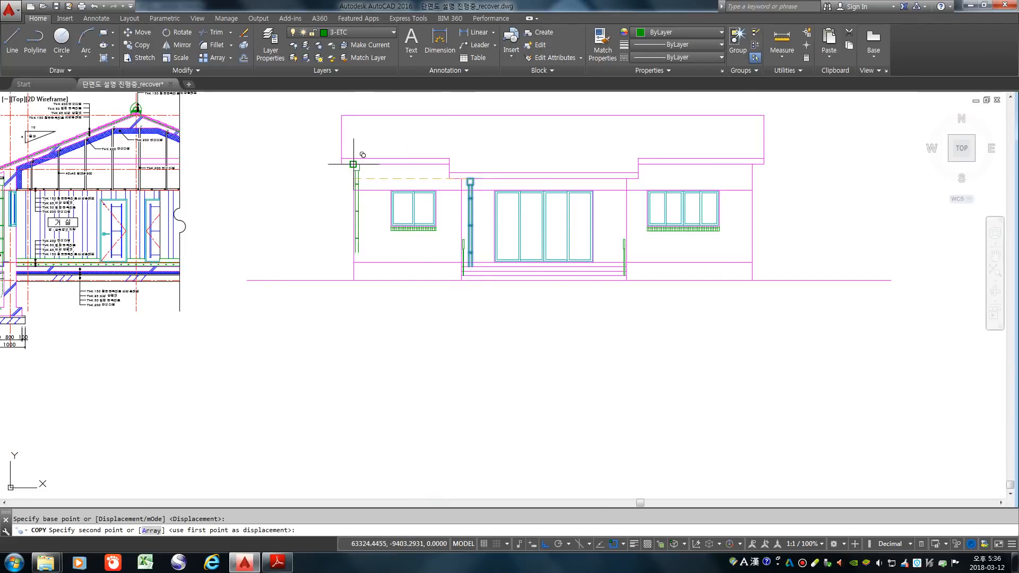
scroll(353, 165, "up", 4)
left_click(352, 165)
key("Return")
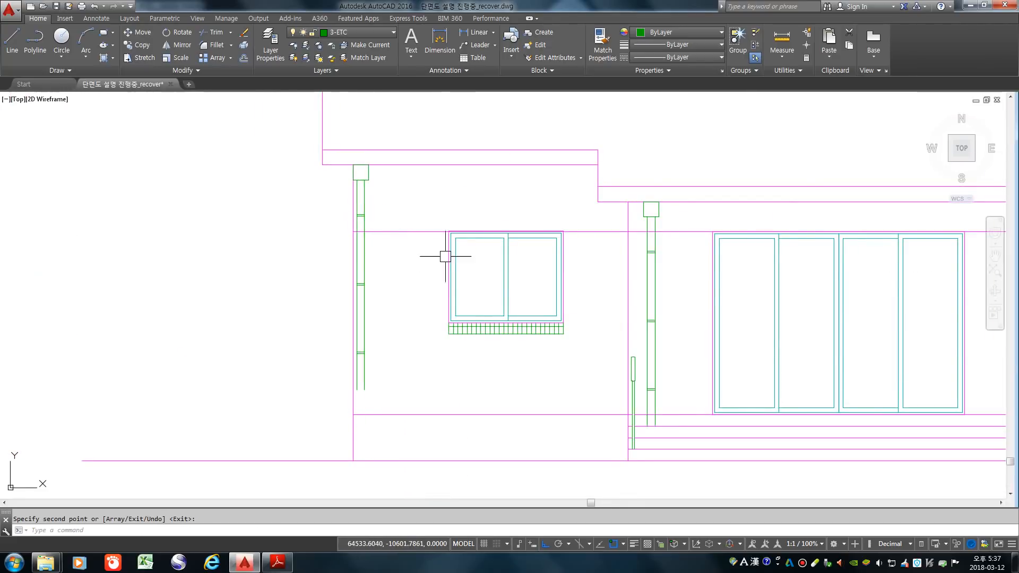
- Move the small downspout square at the front wall of the roof plan slightly to the right of the wall corner
scroll(545, 318, "down", 2)
scroll(549, 334, "up", 4)
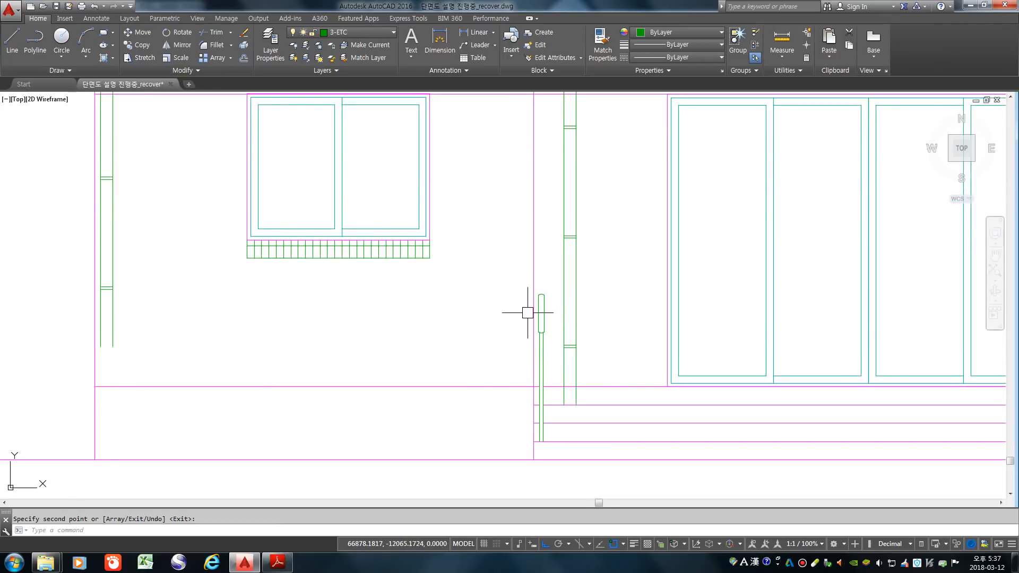
scroll(528, 313, "down", 2)
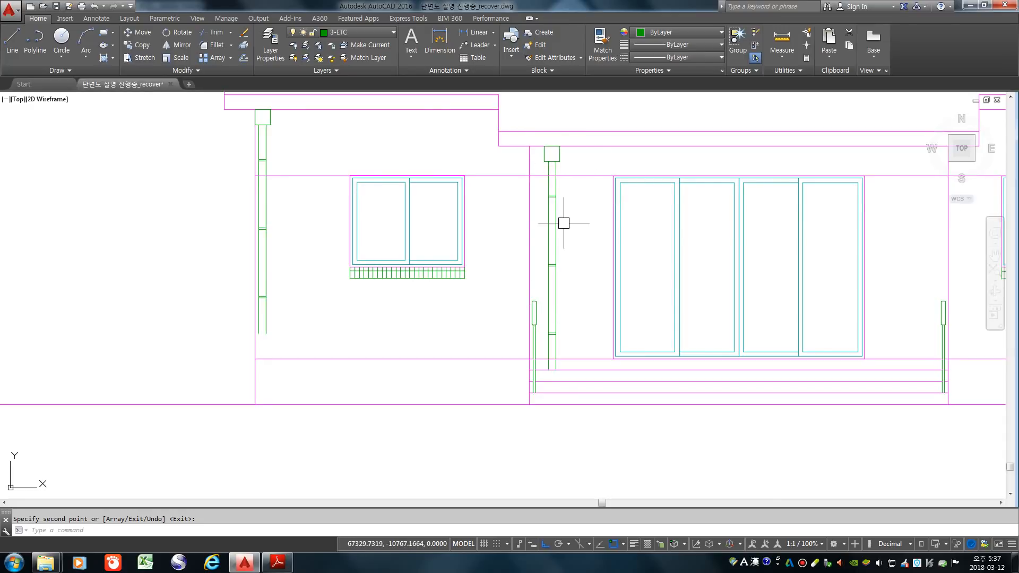
scroll(567, 217, "down", 5)
scroll(561, 333, "up", 8)
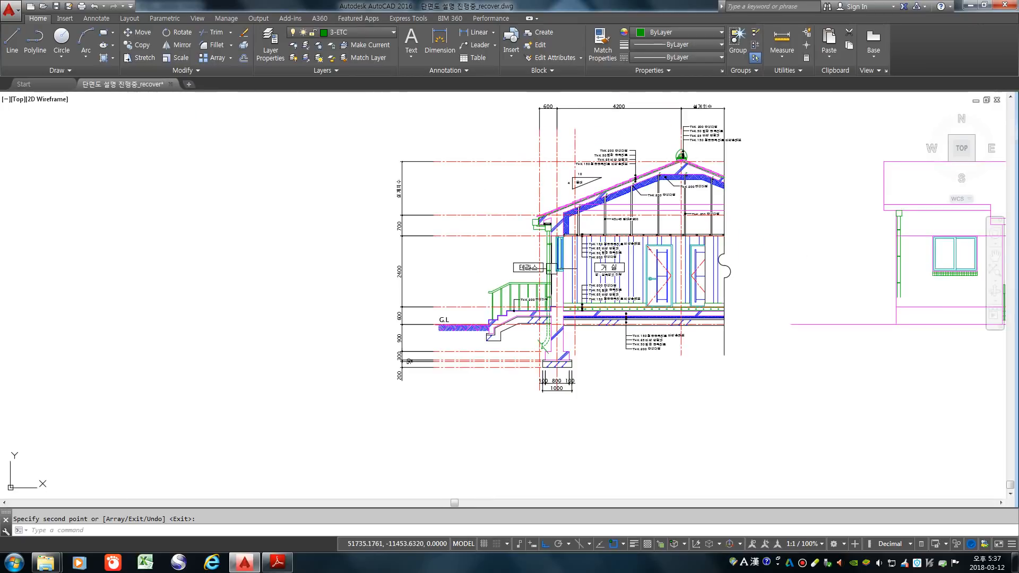
scroll(562, 333, "down", 8)
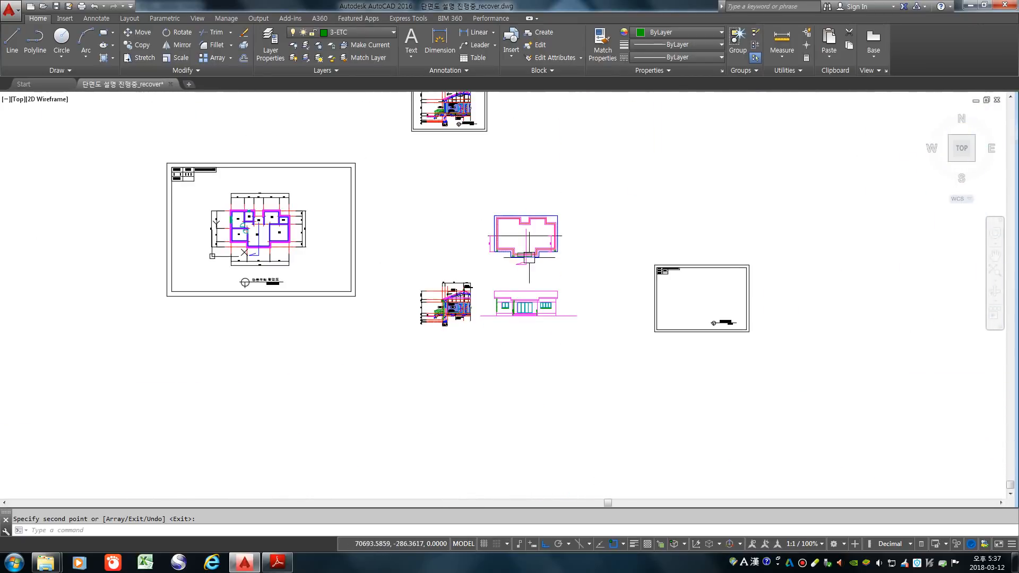
scroll(525, 247, "up", 2)
scroll(502, 273, "up", 2)
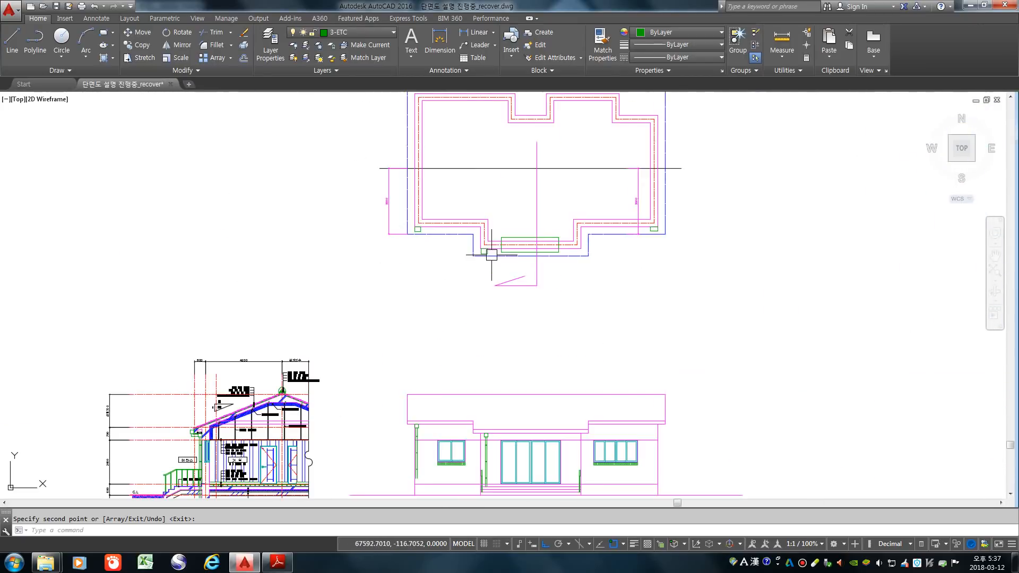
scroll(484, 252, "up", 2)
type("m")
key("space")
left_click(489, 249)
key("space")
left_click(479, 311)
left_click(490, 313)
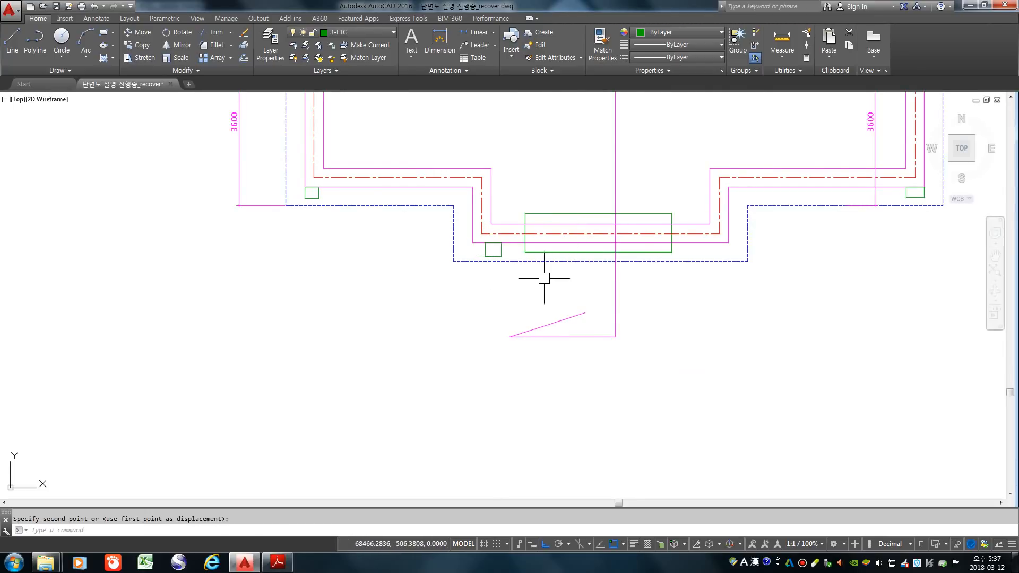
- Trim the terrace handrail lines where they cross the downspout in the section drawing
scroll(538, 276, "down", 5)
scroll(361, 301, "up", 6)
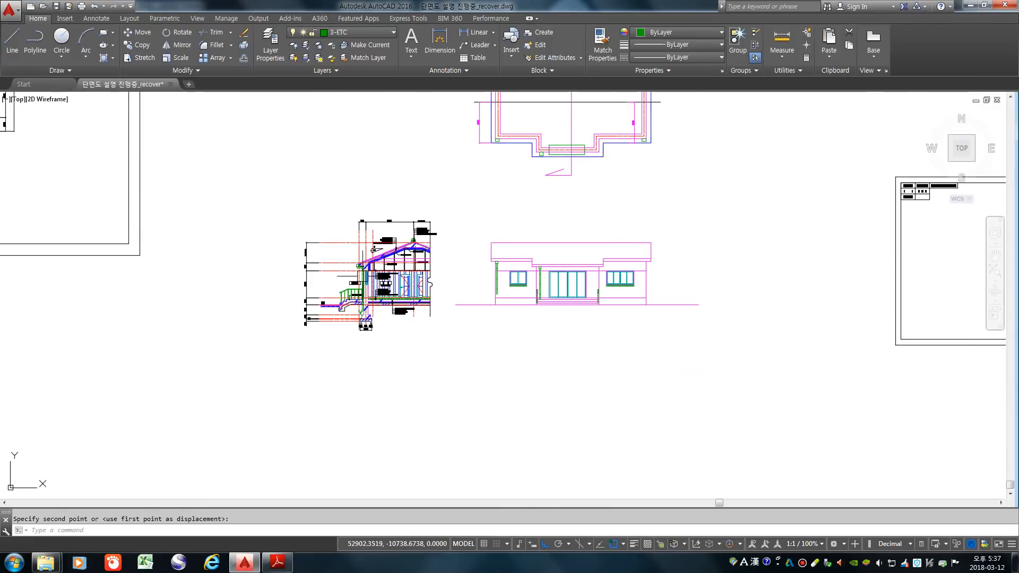
scroll(360, 286, "up", 3)
type("tr")
key("space")
key("space")
scroll(372, 255, "up", 5)
key("space")
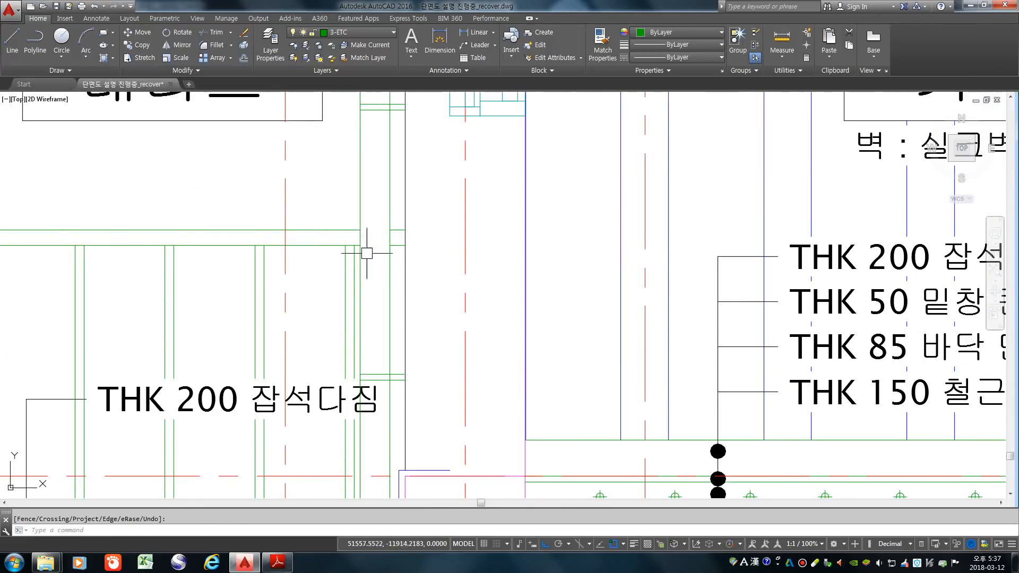
scroll(403, 241, "down", 4)
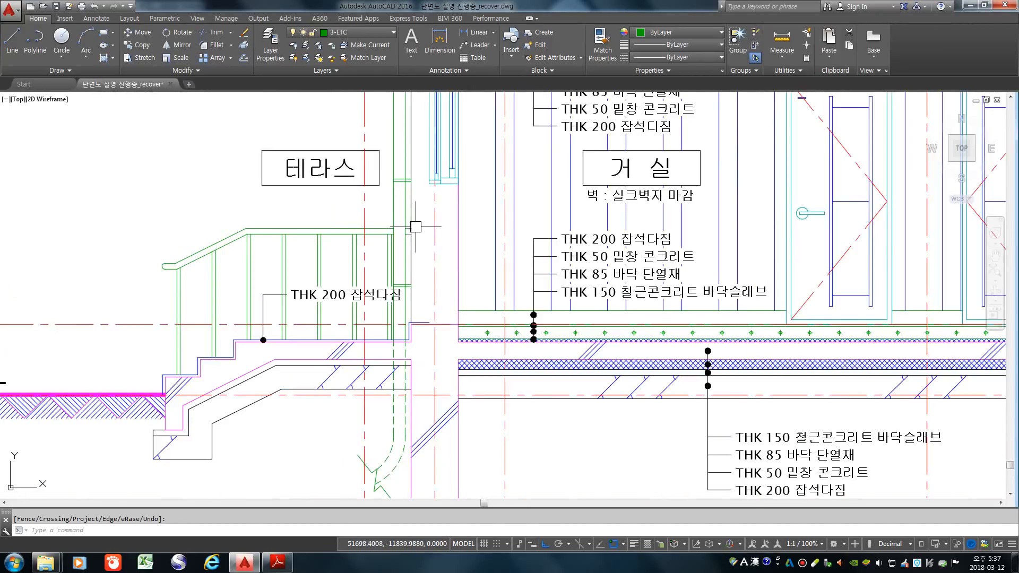
- Explode the pipe of the left downspout in the front elevation into separate lines
scroll(263, 302, "down", 8)
scroll(598, 311, "up", 3)
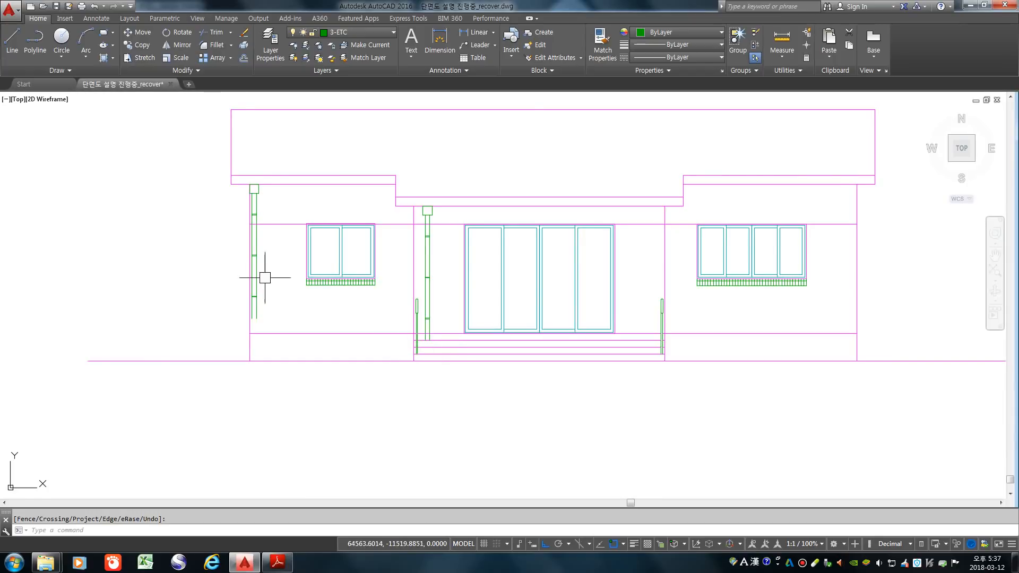
type("x")
key("space")
left_click(257, 311)
key("space")
- Stretch the lower end of the left downspout down to just above the ground line
scroll(251, 327, "up", 1)
type("s")
key("space")
left_click_drag(267, 323, 224, 312)
key("space")
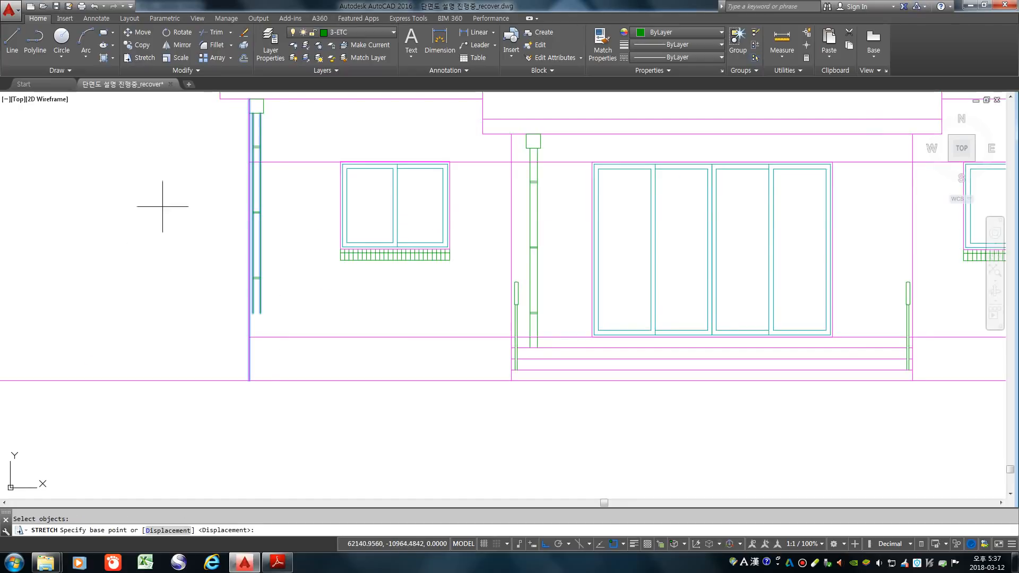
left_click(164, 196)
left_click(160, 239)
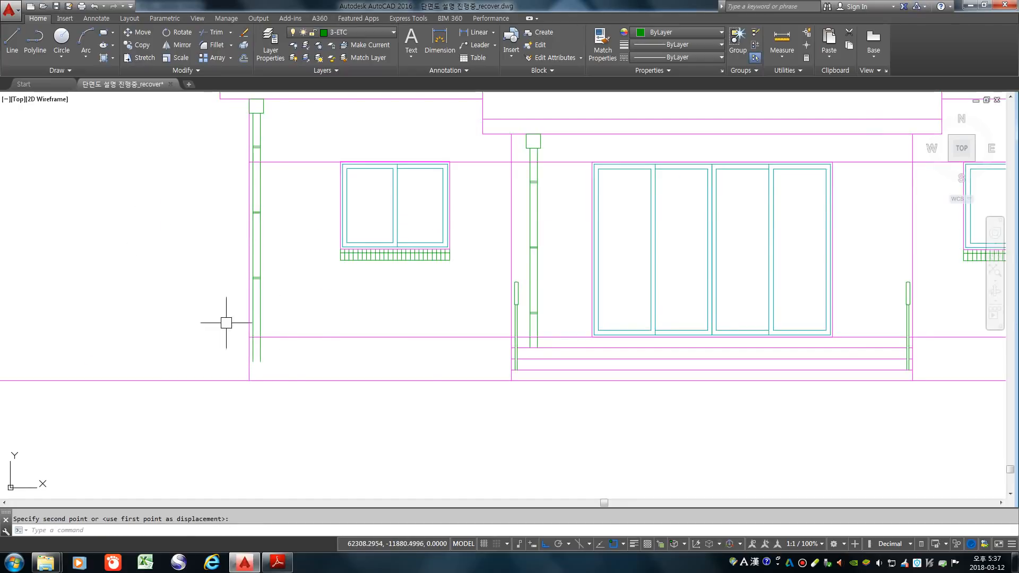
- Copy the lowest bracket of the left downspout down near the pipe's extended lower end
scroll(294, 335, "down", 2)
type("co")
key("space")
left_click_drag(242, 291, 294, 324)
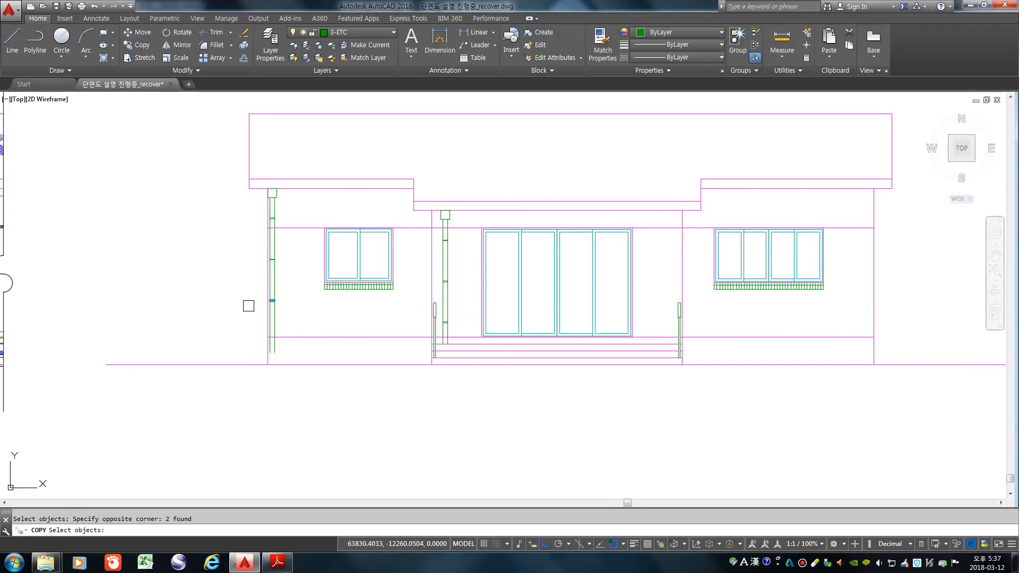
key("space")
left_click(188, 260)
left_click(185, 287)
key("space")
- Move all brackets of the left downspout up slightly along the pipe
type("m")
key("space")
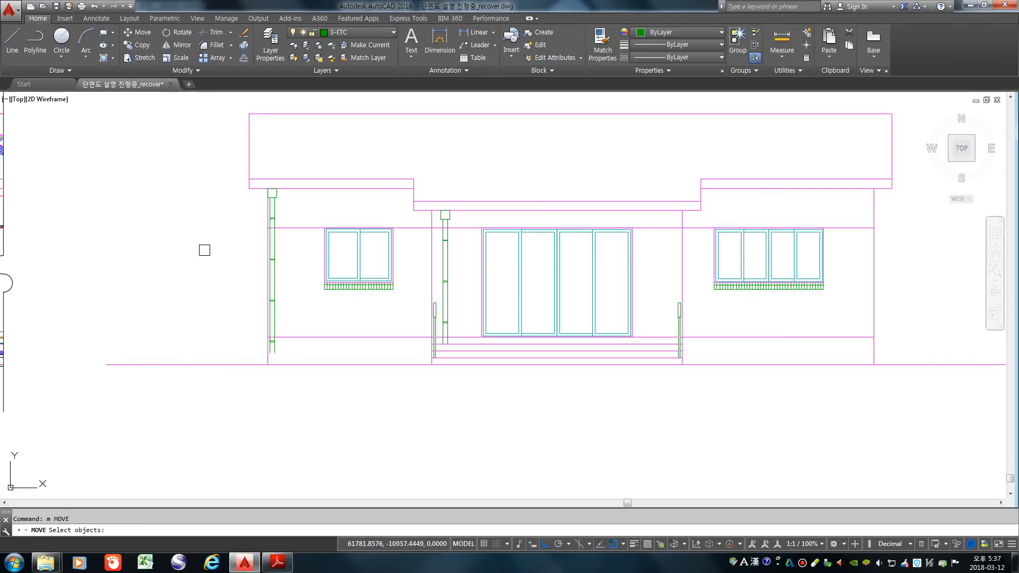
left_click_drag(237, 209, 280, 343)
key("space")
left_click(153, 342)
left_click(151, 335)
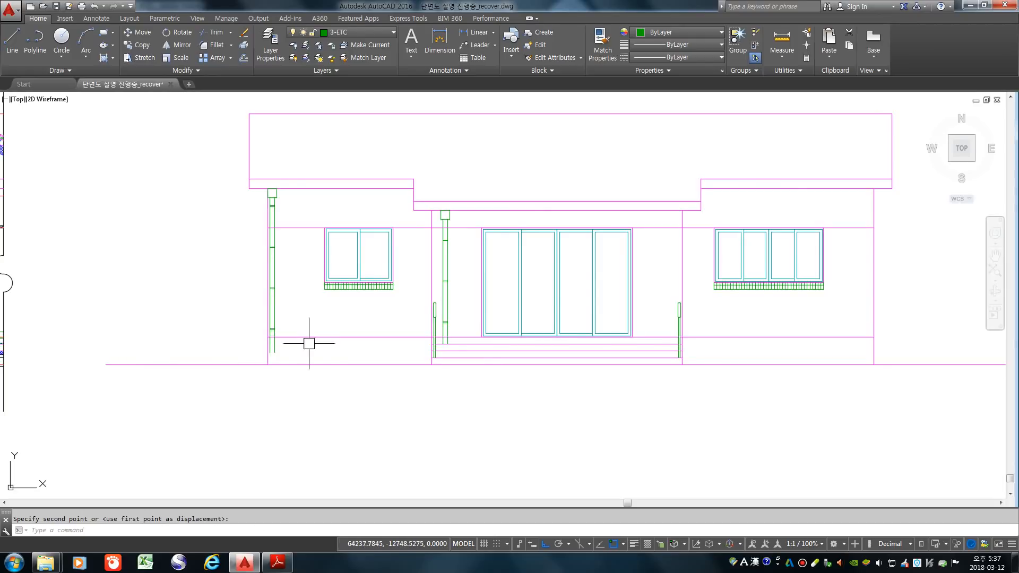
- Draw a vertical multiline as a separate downspout pipe in the empty space left of the house
scroll(413, 312, "down", 3)
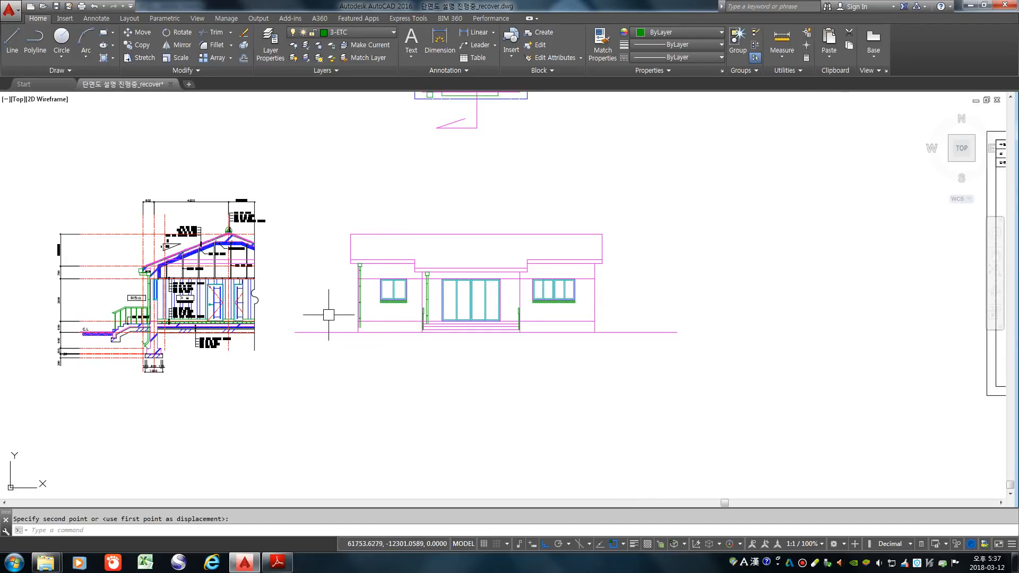
scroll(330, 315, "up", 5)
key("Escape")
type("ml")
key("Return")
left_click(350, 182)
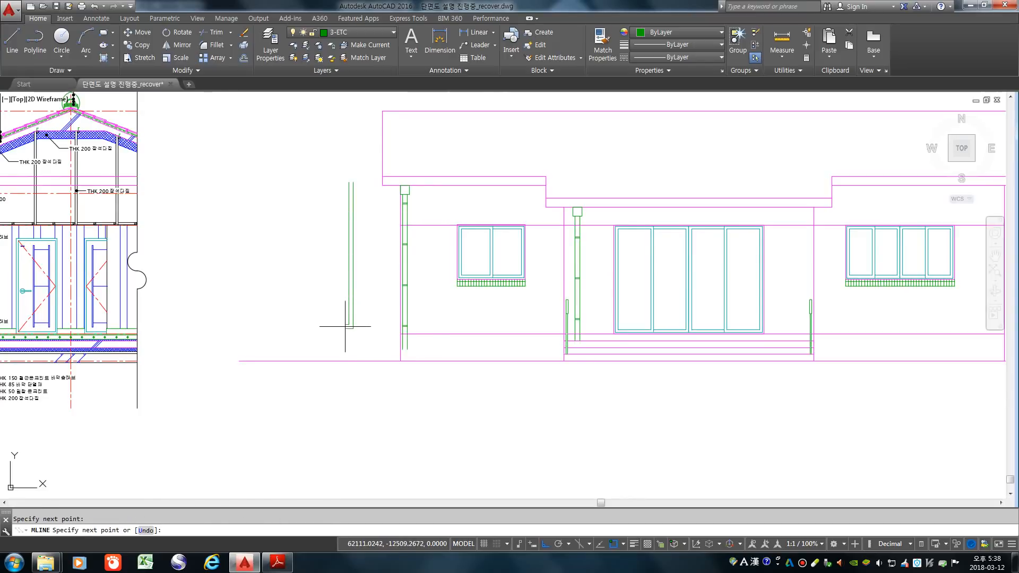
key("Return")
- Explode the new vertical multiline left of the house into separate lines
scroll(355, 340, "up", 2)
type("x")
key("Return")
left_click(366, 323)
left_click(315, 272)
key("Return")
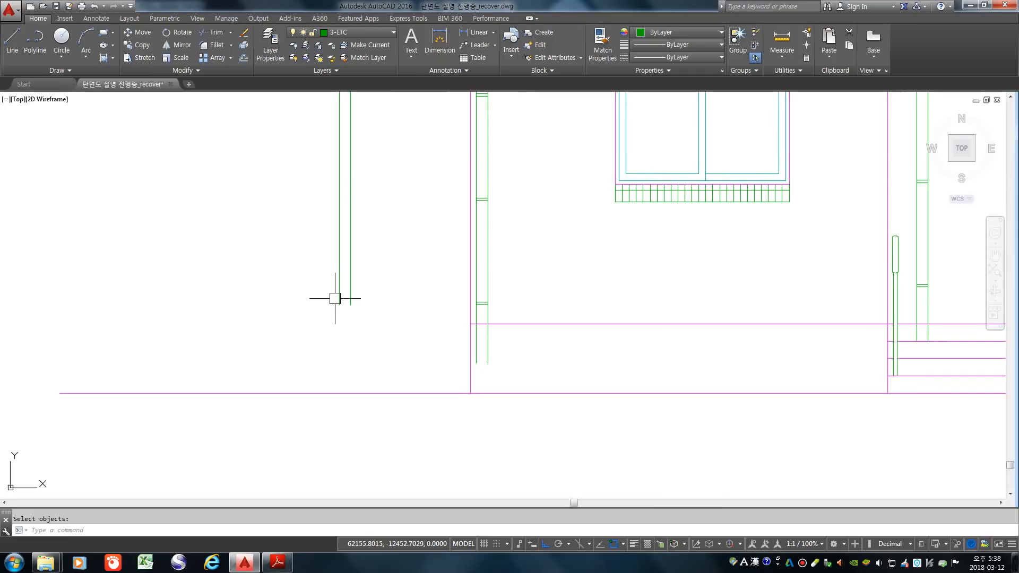
- Move both lines of the separate pipe down closer to the ground line
type("m")
key("Return")
left_click(363, 340)
left_click(301, 261)
key("Return")
left_click(269, 233)
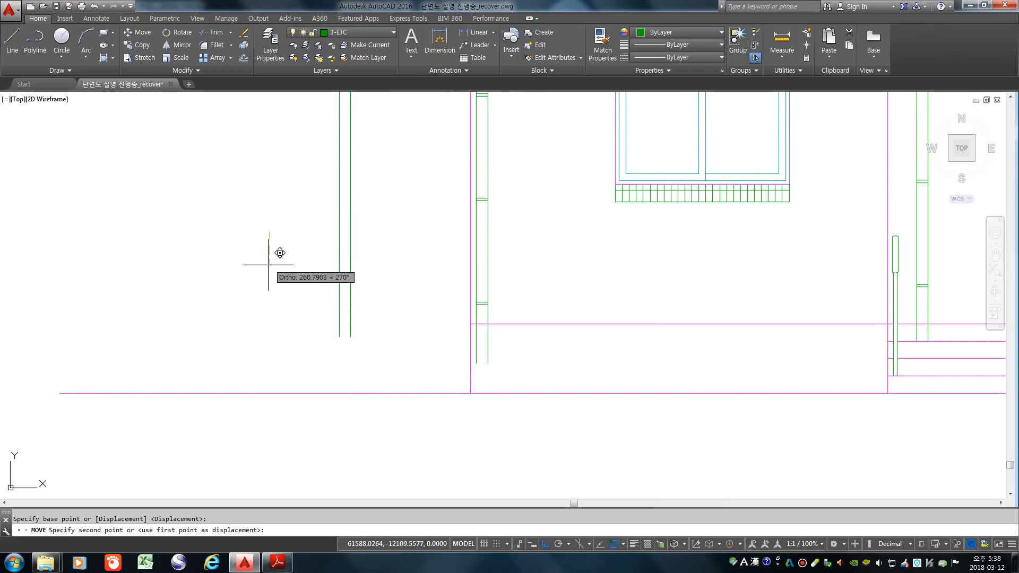
left_click(264, 284)
- Shift the left line of the separate pipe up so its lower end sits above the right line's end
scroll(351, 355, "up", 4)
key("Return")
left_click(333, 362)
left_click(277, 325)
key("Return")
left_click(262, 346)
left_click(341, 349)
- Join the lower ends of the two pipe lines with a sloped line
type("l")
key("Return")
left_click(323, 324)
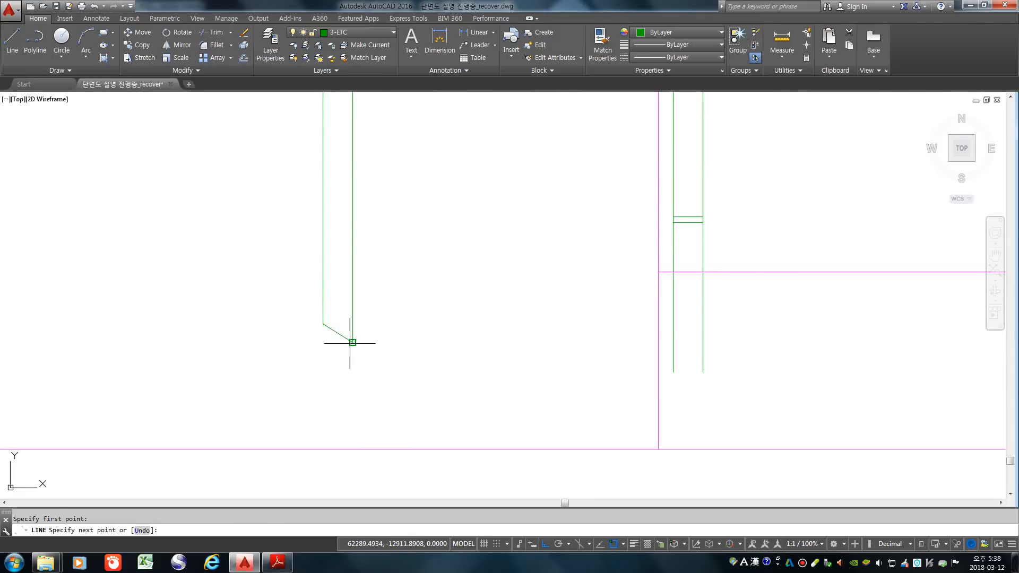
left_click(353, 342)
key("Return")
- Stretch the slanted lower end of the separate pipe further down toward the ground
type("s")
key("Return")
left_click(363, 361)
left_click(305, 313)
key("Return")
left_click(222, 234)
left_click(216, 288)
- Draw a small rectangular splash block below the slanted pipe end and move it down onto the ground line
type("rec")
key("Return")
left_click(350, 441)
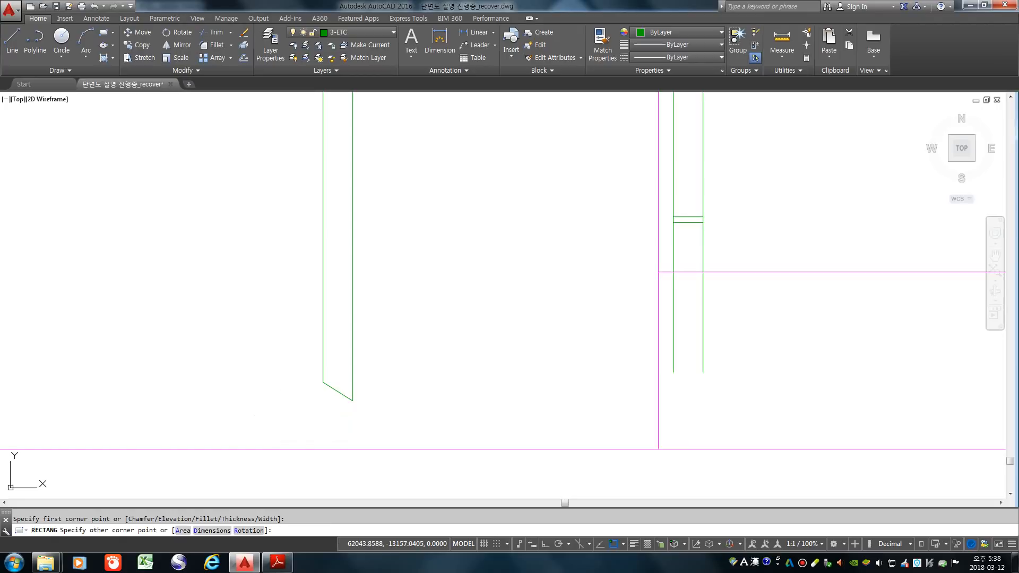
left_click(280, 415)
type("m")
key("Return")
left_click(295, 415)
key("Return")
left_click(351, 441)
left_click(351, 449)
- Move the splash block rectangle slightly to the right, just past the pipe's right edge
key("Return")
left_click(353, 440)
key("Return")
left_click(393, 424)
left_click(395, 424)
key("Return")
key("Escape")
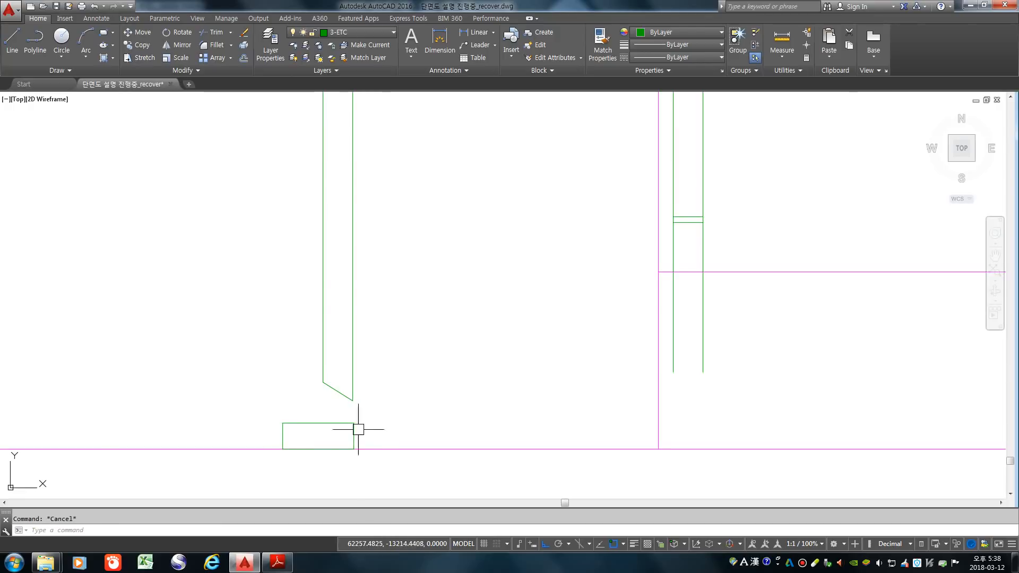
- Stretch the slanted pipe end up to widen the gap above the splash block
scroll(298, 424, "up", 2)
type("s")
key("Return")
left_click(398, 401)
left_click(240, 309)
key("Return")
left_click(233, 340)
left_click(229, 308)
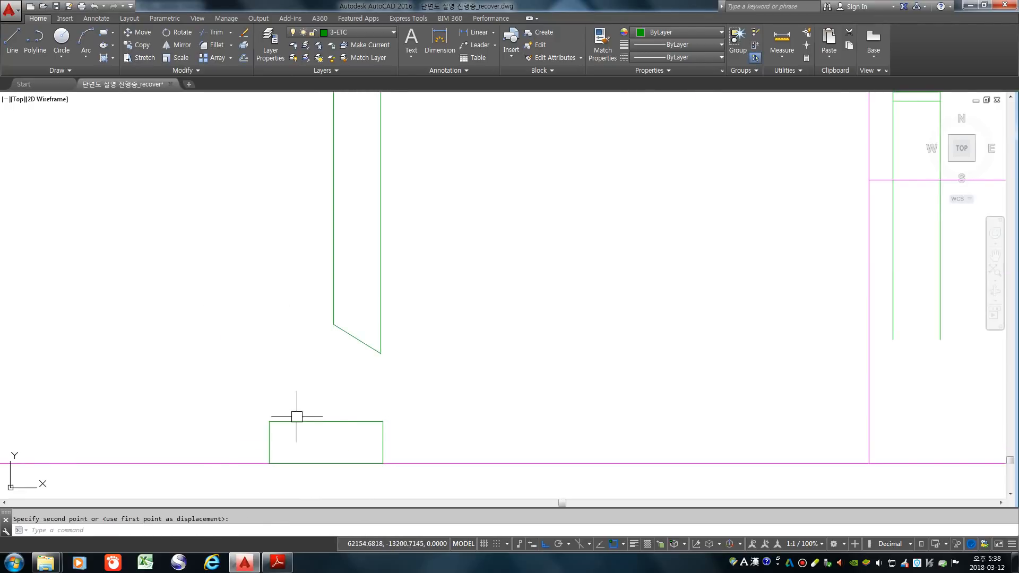
- Stretch the splash block's upper left corner down to give it a sloped top
key("Return")
left_click(282, 424)
left_click(209, 390)
key("Return")
left_click(203, 338)
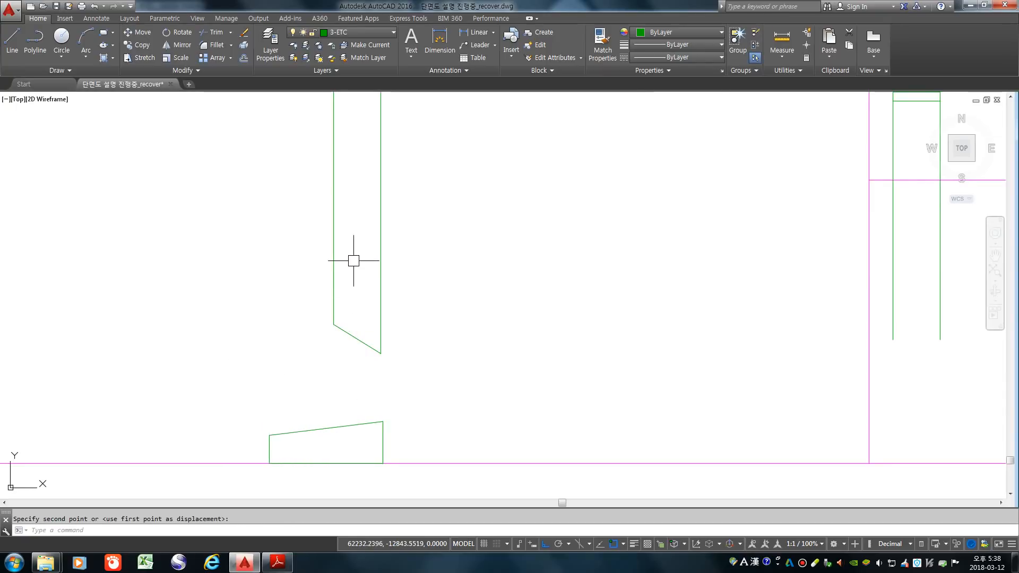
scroll(196, 420, "down", 5)
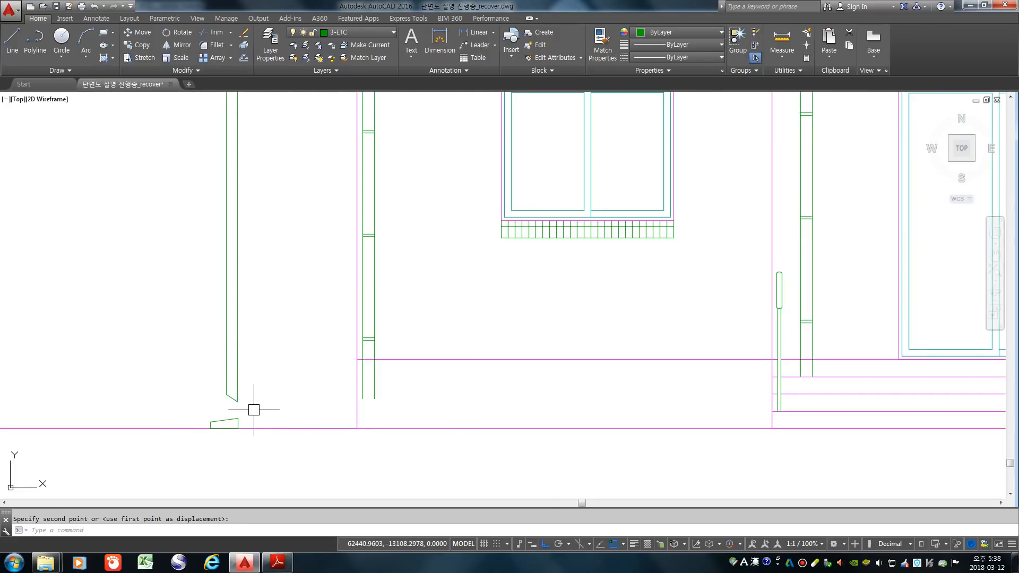
- Draw an ellipse across the open lower end of the left downspout, spanning the full pipe width
scroll(384, 416, "up", 4)
scroll(334, 388, "down", 2)
scroll(361, 379, "up", 6)
type("l")
key("Return")
left_click(337, 359)
left_click(412, 361)
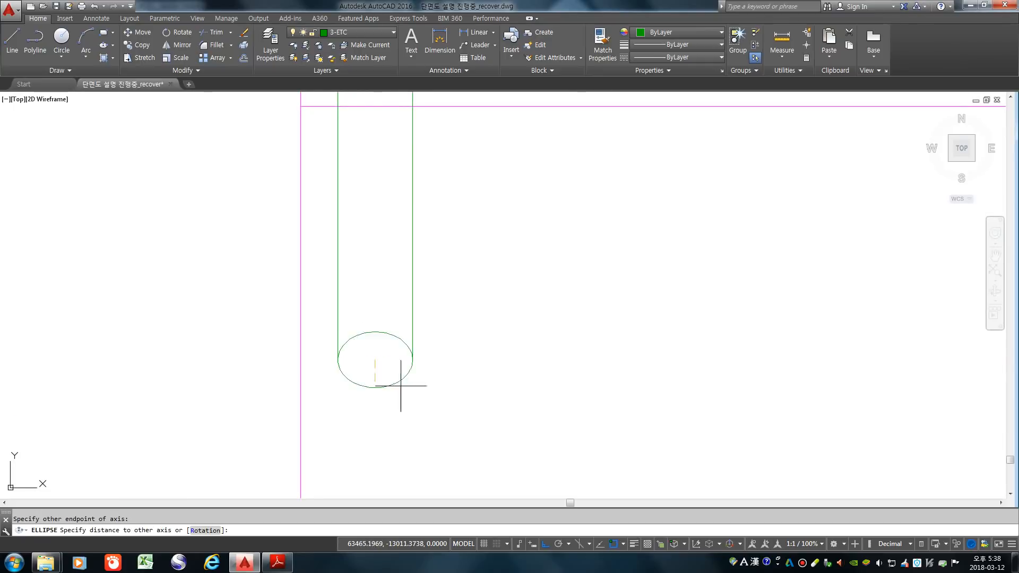
left_click(382, 412)
scroll(451, 357, "down", 2)
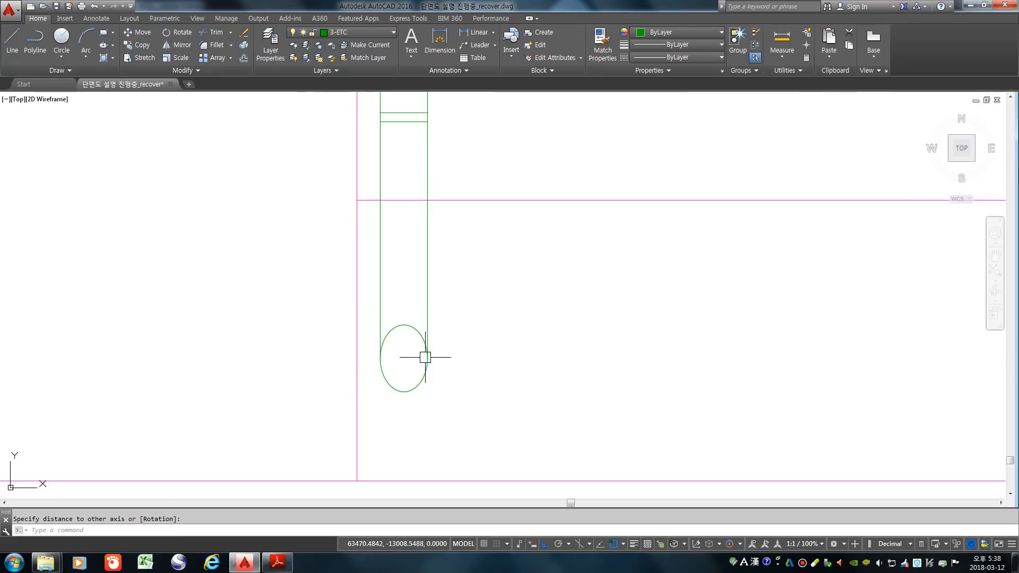
scroll(467, 345, "down", 2)
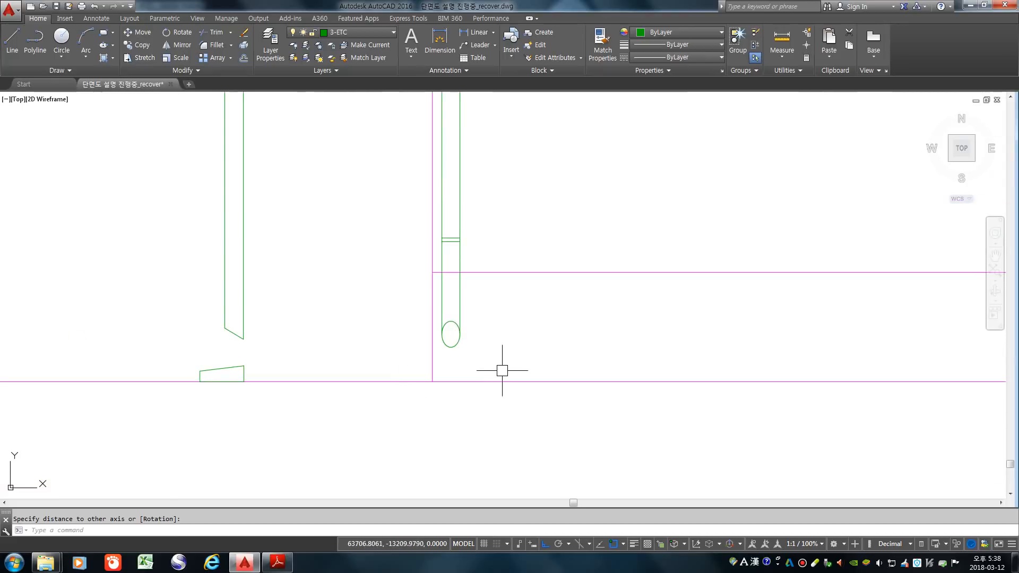
- Draw a rectangular splash block beneath the elliptical pipe end, from the wall corner at ground level to just past the pipe
scroll(454, 370, "up", 4)
type("re")
key("Return")
left_click(402, 395)
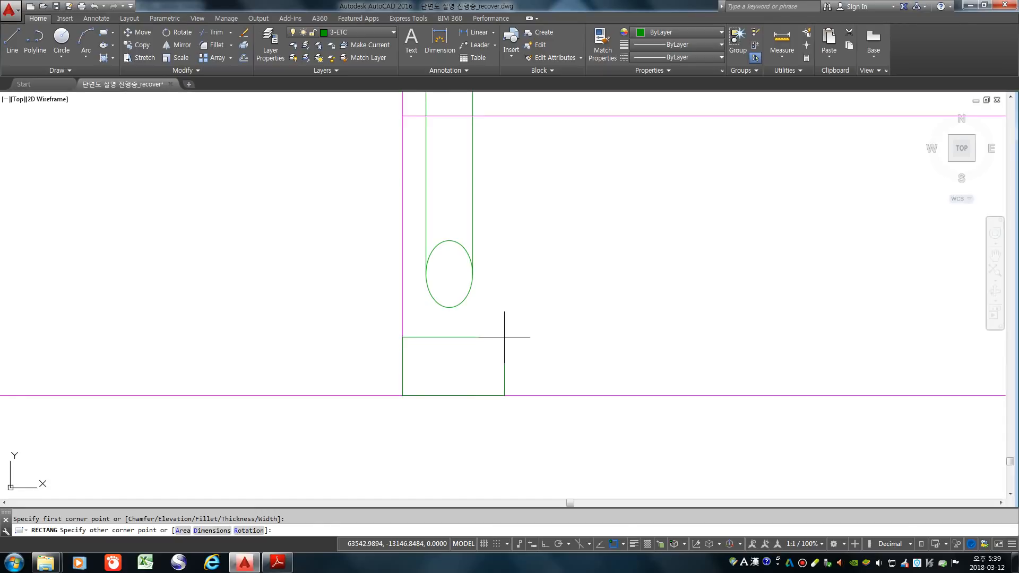
left_click(504, 337)
scroll(299, 358, "down", 3)
- Draw a three-point arc sagging between the upper corners of the front-view splash block
scroll(309, 380, "up", 4)
type("a")
key("Return")
left_click(296, 351)
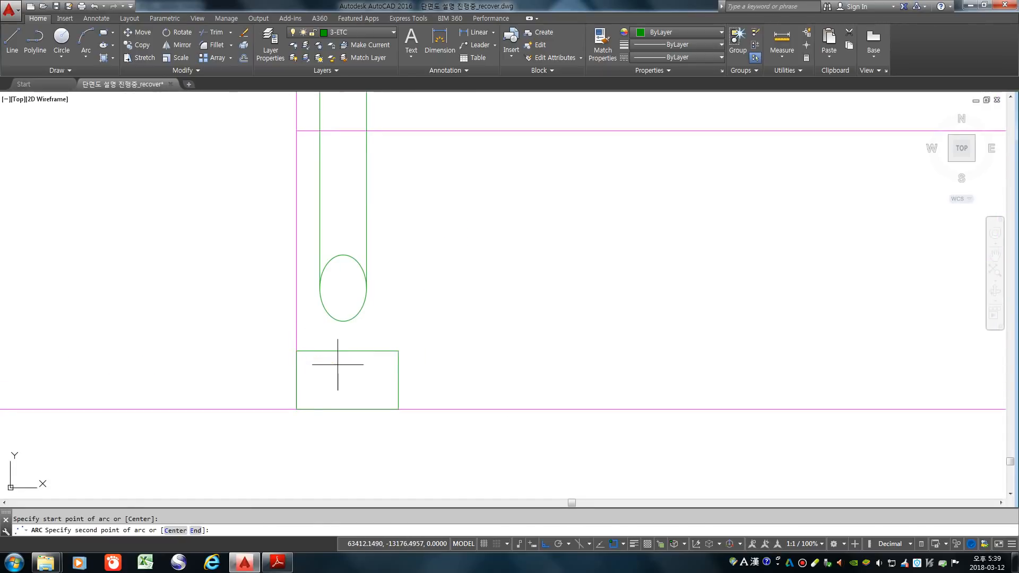
left_click(337, 365)
left_click(398, 350)
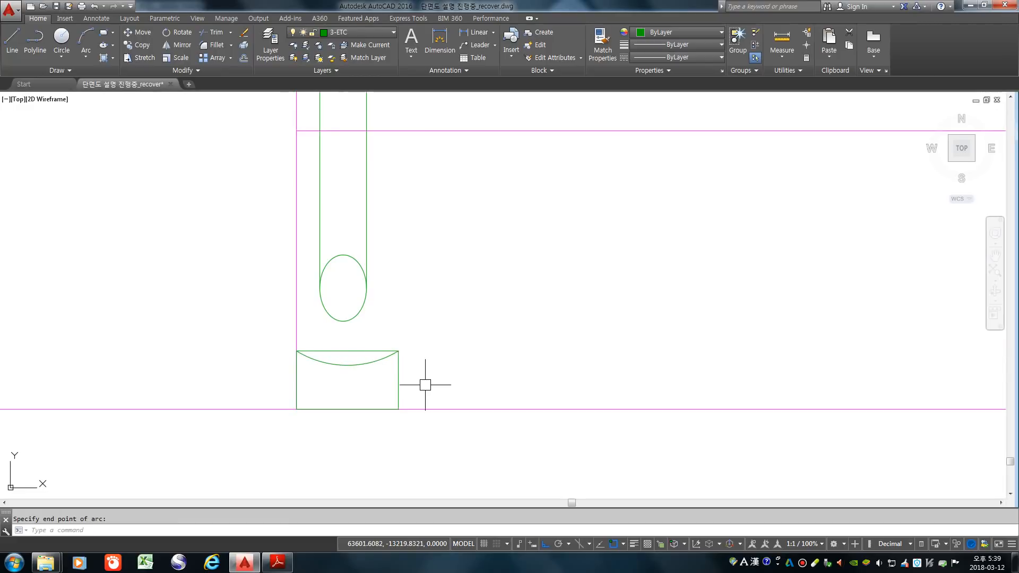
scroll(382, 387, "down", 2)
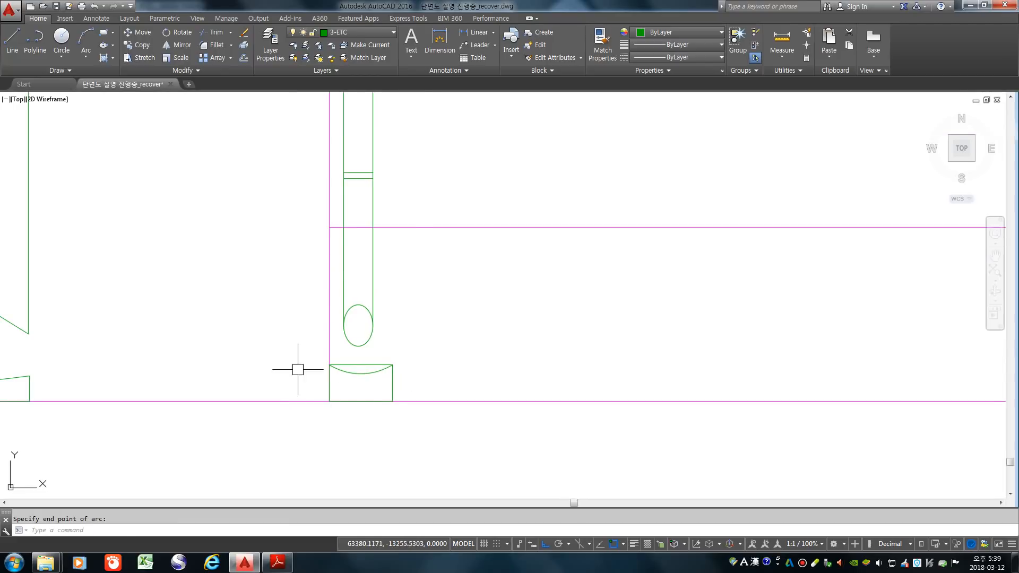
scroll(473, 380, "down", 2)
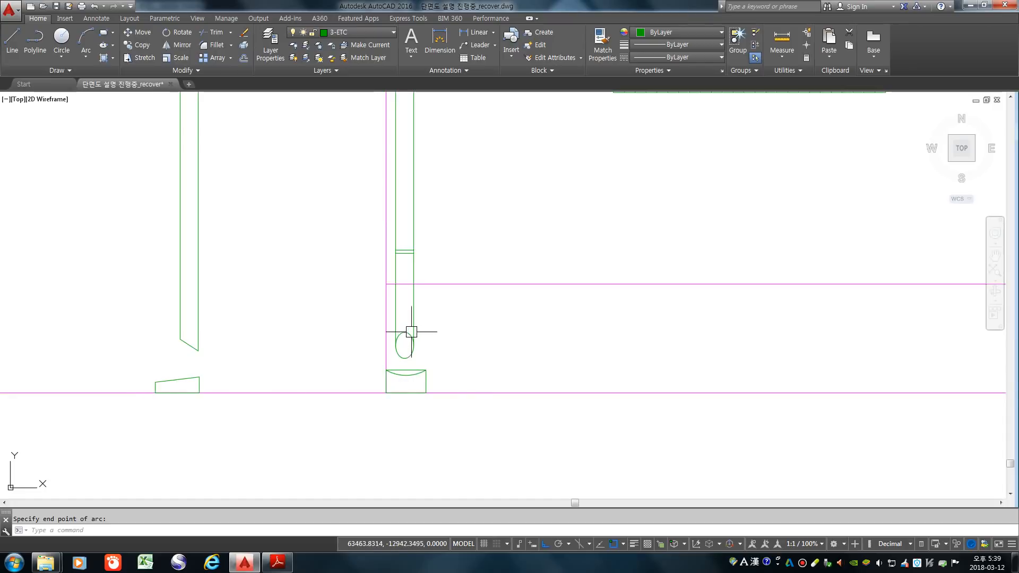
- Erase the side-view pipe and sloped splash block standing outside the house's left wall
scroll(405, 345, "down", 4)
key("Escape")
type("e")
key("Return")
left_click(255, 313)
left_click(338, 428)
key("Return")
key("Return")
left_click(340, 347)
left_click(301, 337)
key("Return")
- Trim the horizontal wall lines where they cross the left downspout
type("tr")
key("Return")
key("Return")
scroll(405, 354, "up", 4)
scroll(399, 353, "up", 2)
scroll(382, 352, "down", 8)
scroll(365, 350, "up", 6)
left_click(374, 268)
left_click(369, 295)
key("Return")
scroll(286, 307, "down", 8)
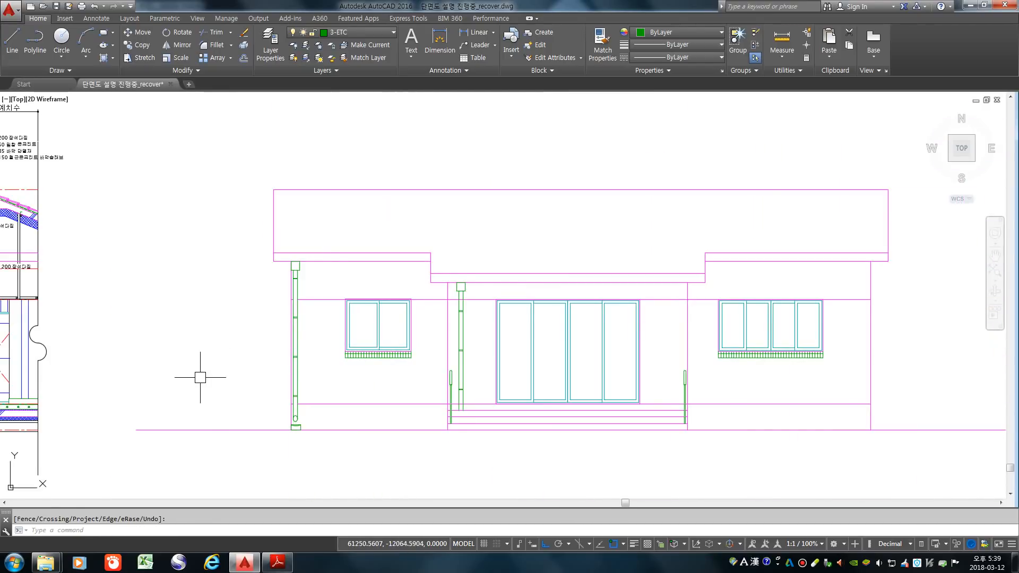
- Copy the left downspout with its brackets and splash block to the house's right wall corner, leaving the wall lines out of the selection
type("co")
key("Return")
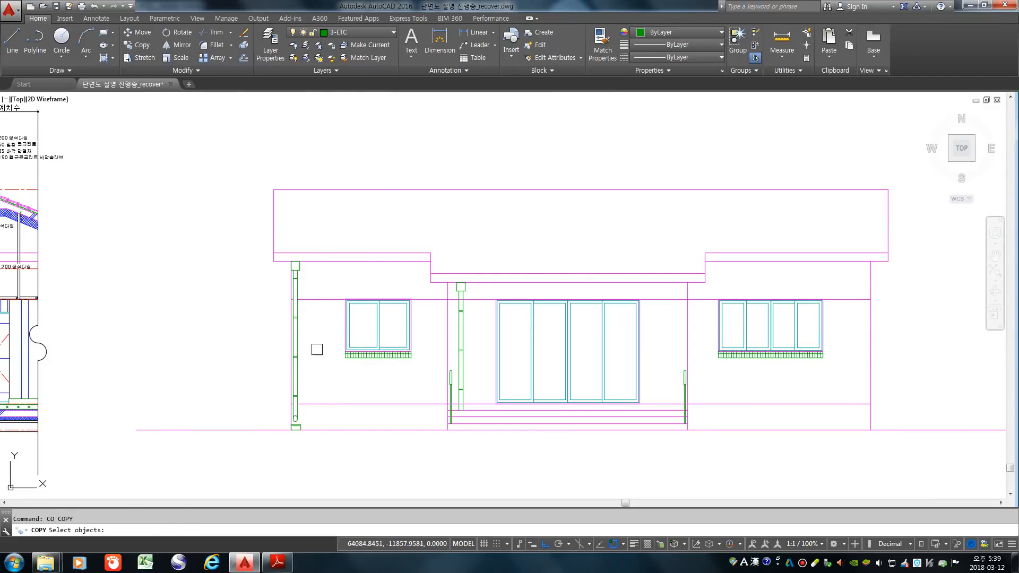
left_click(291, 248)
left_click(312, 462)
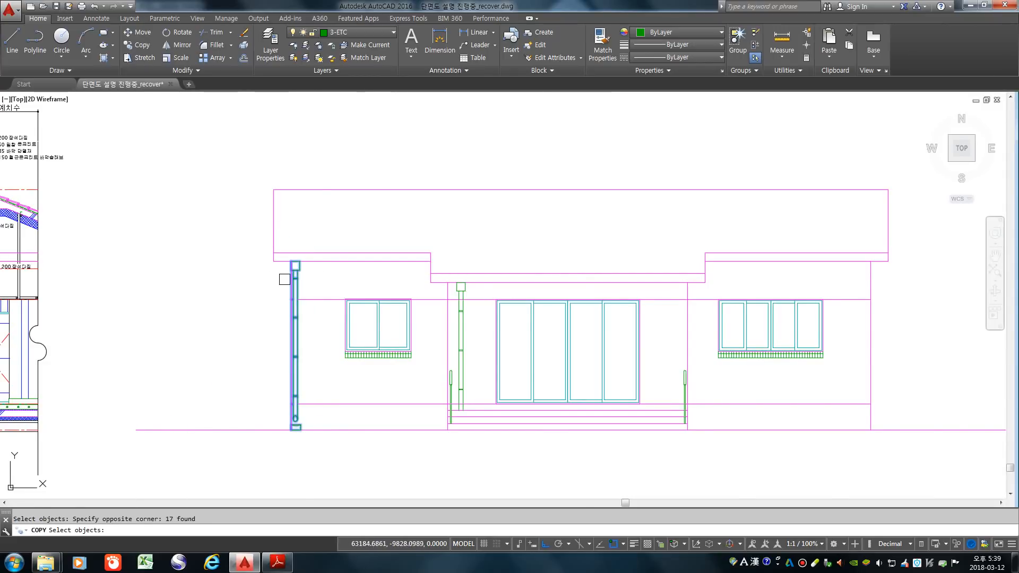
scroll(285, 279, "up", 3)
type("r")
key("Return")
left_click(272, 329)
left_click(334, 360)
scroll(334, 361, "down", 2)
scroll(313, 431, "up", 4)
scroll(313, 431, "down", 3)
scroll(243, 364, "up", 4)
left_click(228, 322)
left_click(273, 357)
scroll(267, 387, "down", 3)
key("Return")
scroll(284, 146, "up", 5)
left_click(247, 167)
scroll(239, 178, "down", 7)
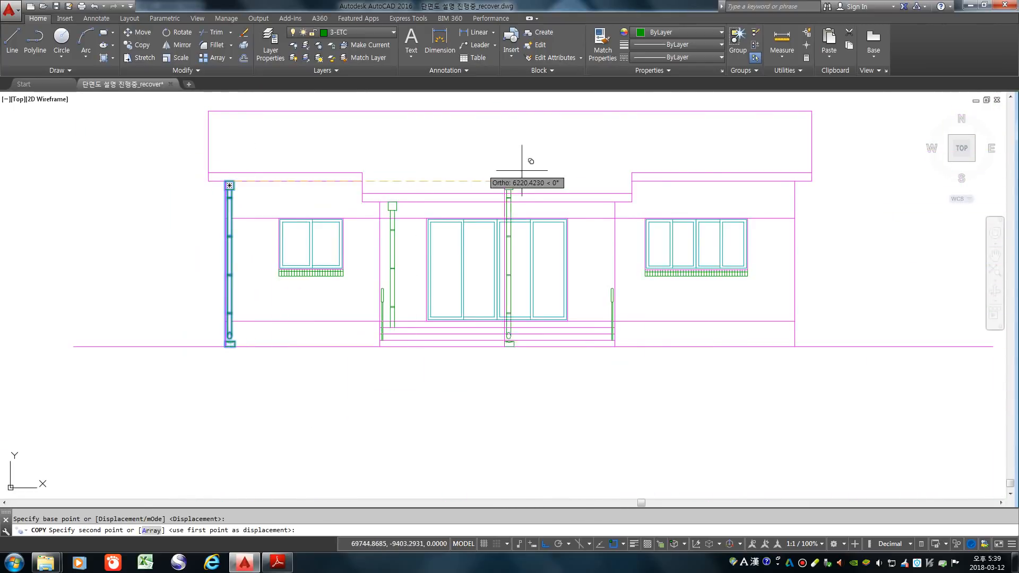
left_click(790, 180)
key("Return")
key("Return")
scroll(778, 230, "up", 4)
scroll(728, 186, "up", 2)
scroll(513, 369, "down", 4)
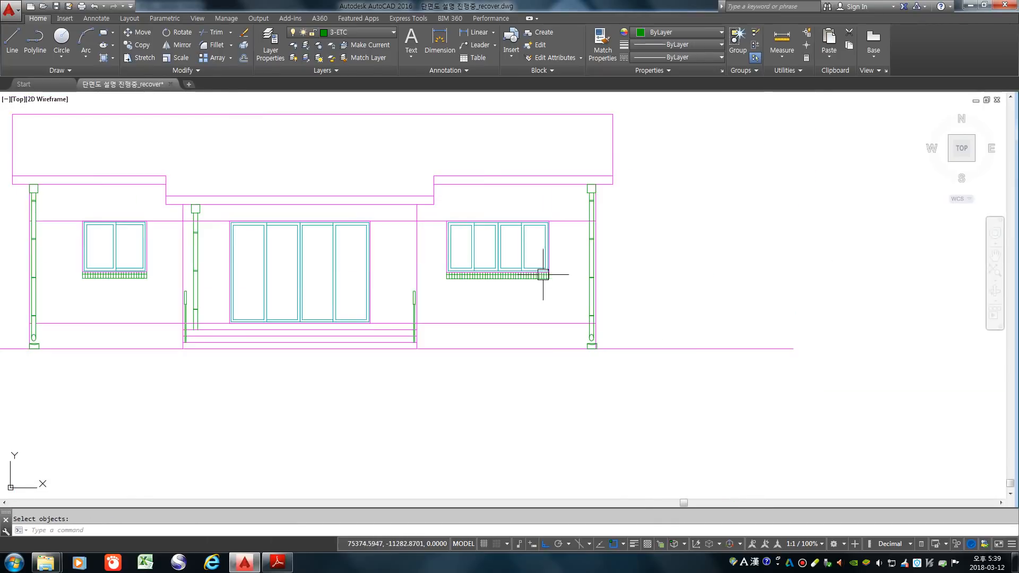
key("Escape")
- Trim the wall lines that cross the copied downspout at the right wall corner
type("tr")
key("Return")
key("Return")
scroll(588, 326, "up", 8)
scroll(648, 345, "down", 8)
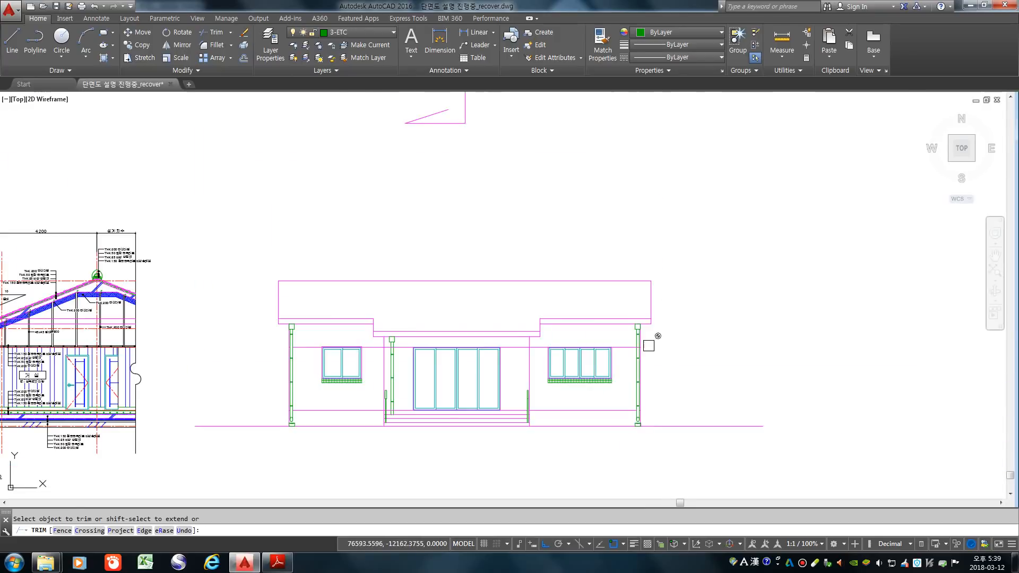
scroll(642, 357, "up", 10)
left_click(517, 177)
left_click(507, 192)
key("Return")
scroll(720, 340, "down", 8)
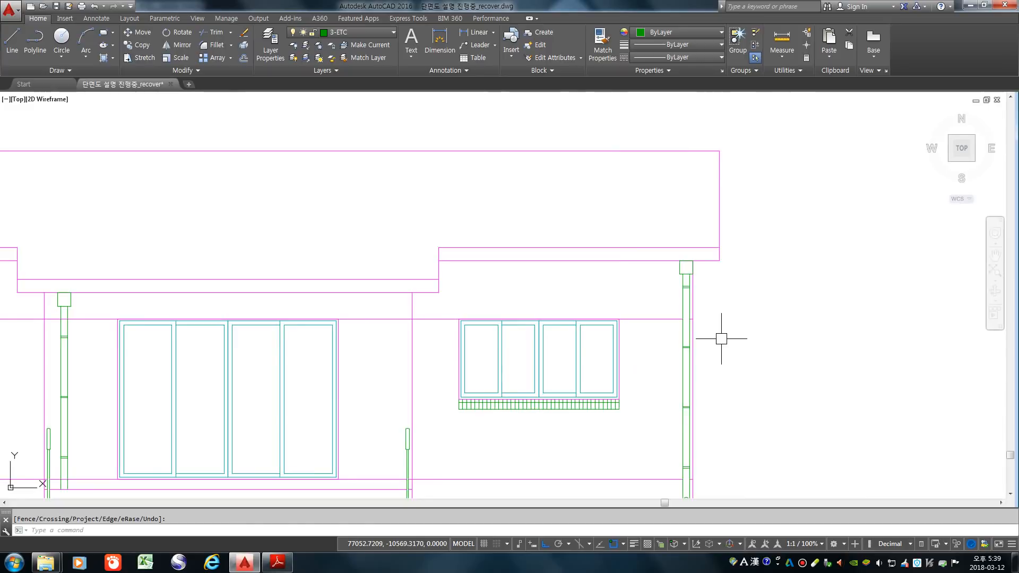
scroll(719, 344, "down", 3)
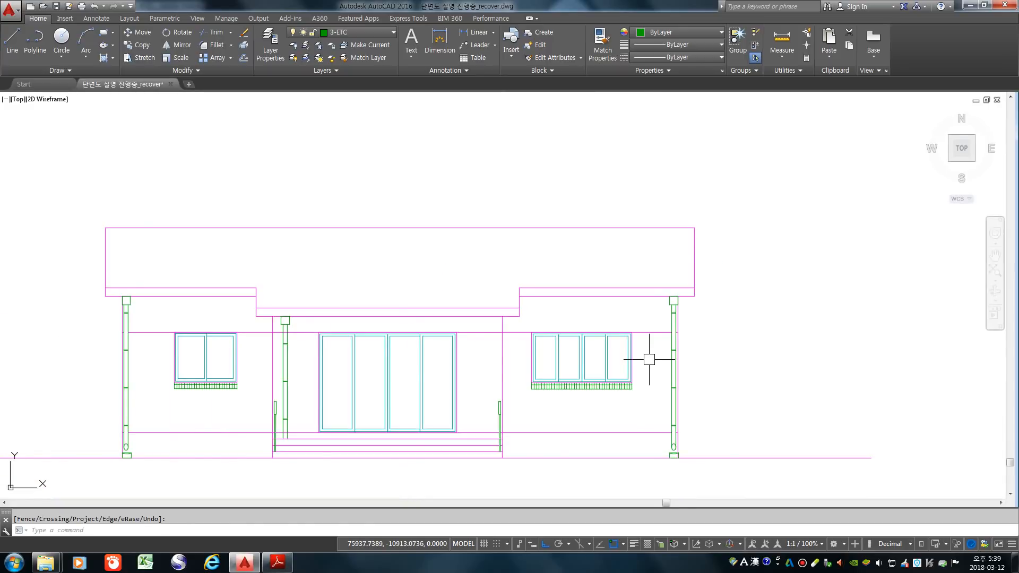
- Offset the roof's left edge line 300 toward the inside of the roof
scroll(651, 357, "down", 3)
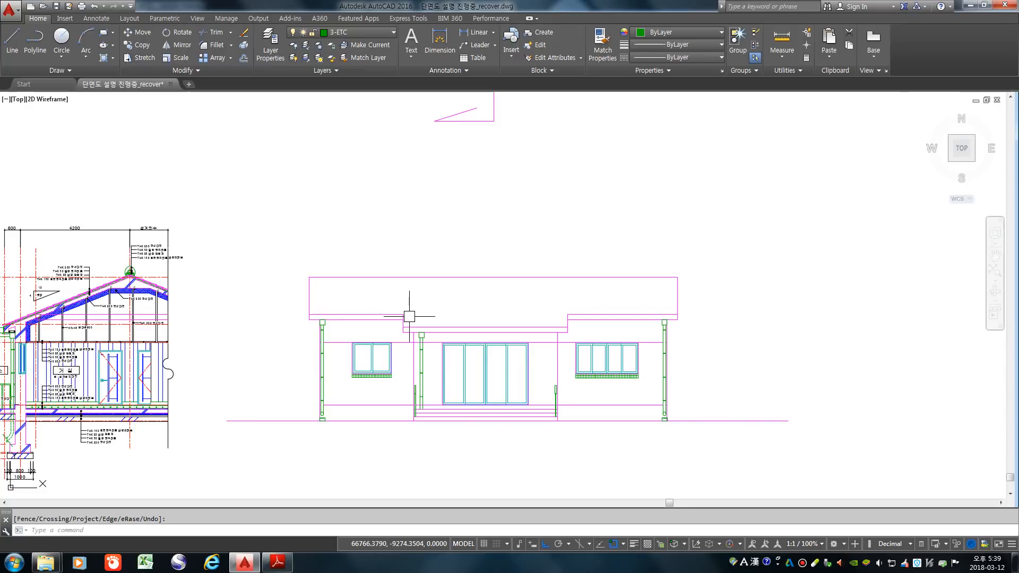
scroll(409, 317, "down", 4)
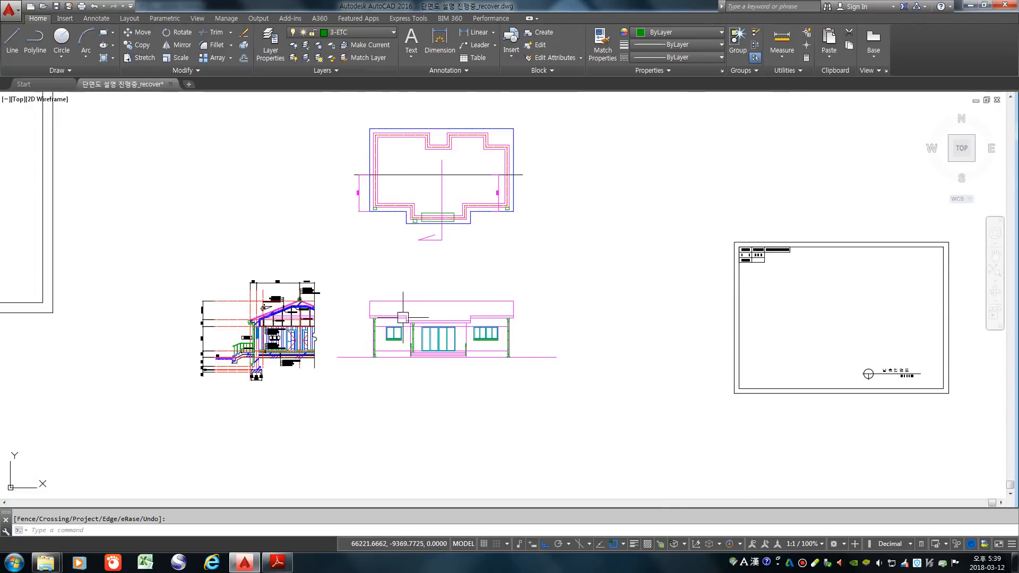
scroll(403, 318, "up", 4)
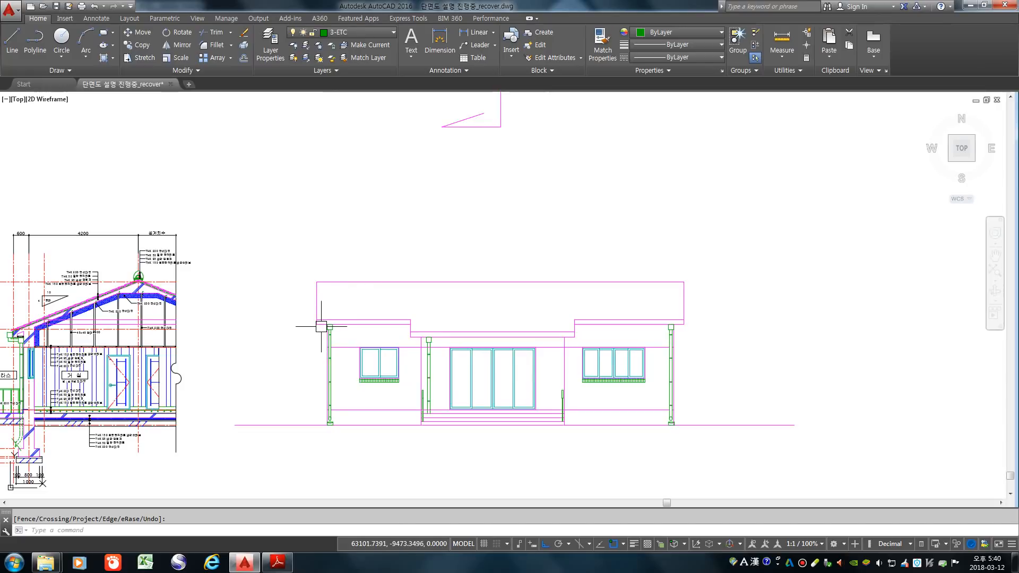
mouse_move(321, 327)
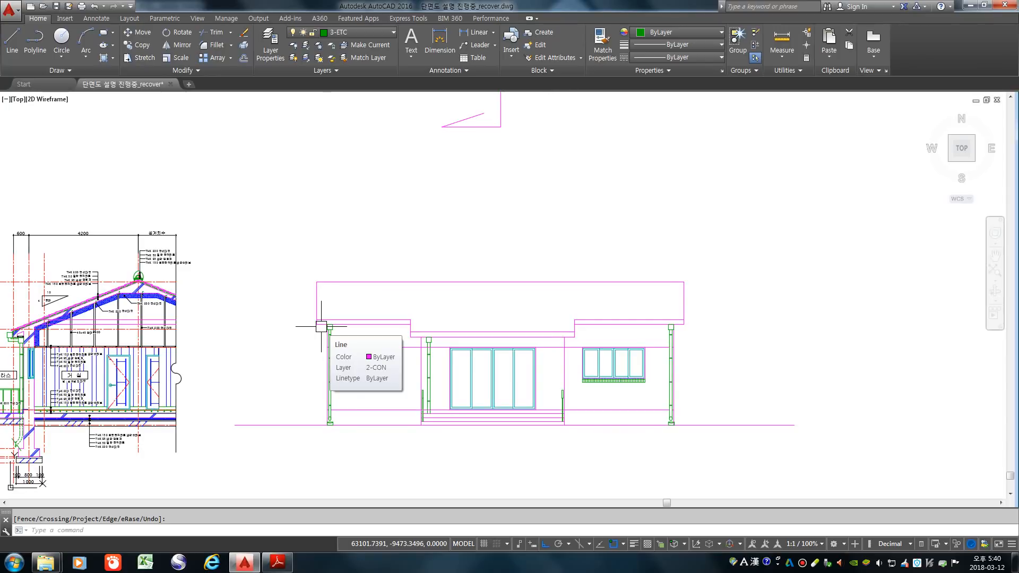
type("o")
key("Return")
type("300")
key("Return")
left_click(316, 307)
left_click(378, 305)
key("Return")
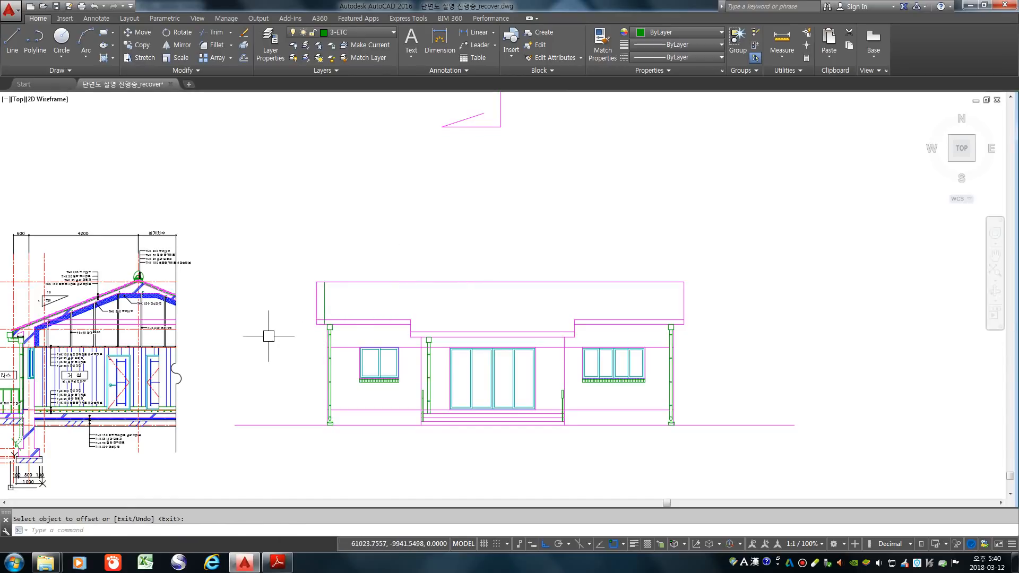
- Check the eave detail in the section and trim the offset roof line's lower end at the upper fascia line
scroll(446, 325, "down", 2)
scroll(420, 320, "up", 5)
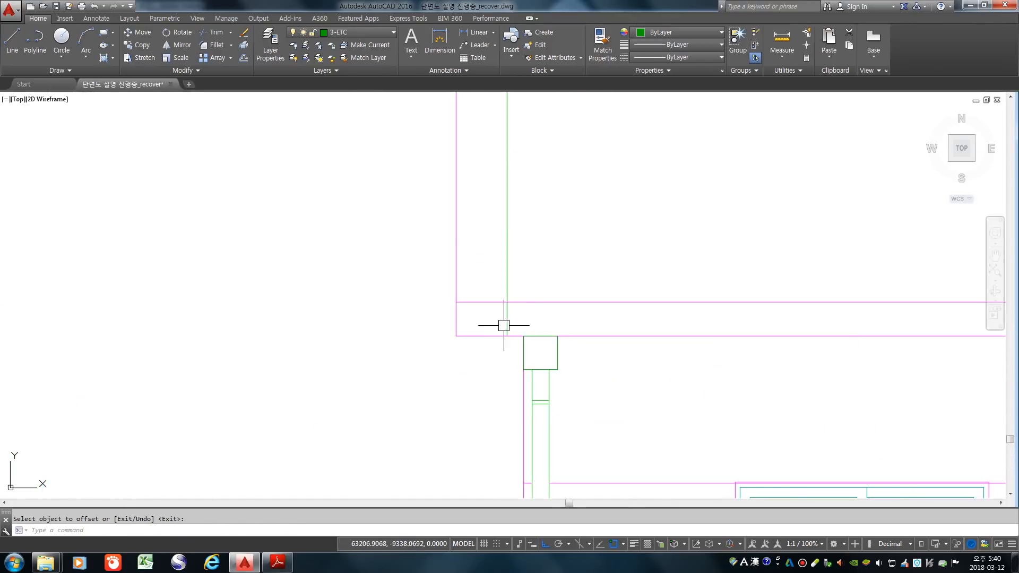
scroll(552, 329, "down", 3)
key("Return")
middle_click_drag(191, 339, 637, 285)
scroll(154, 350, "up", 6)
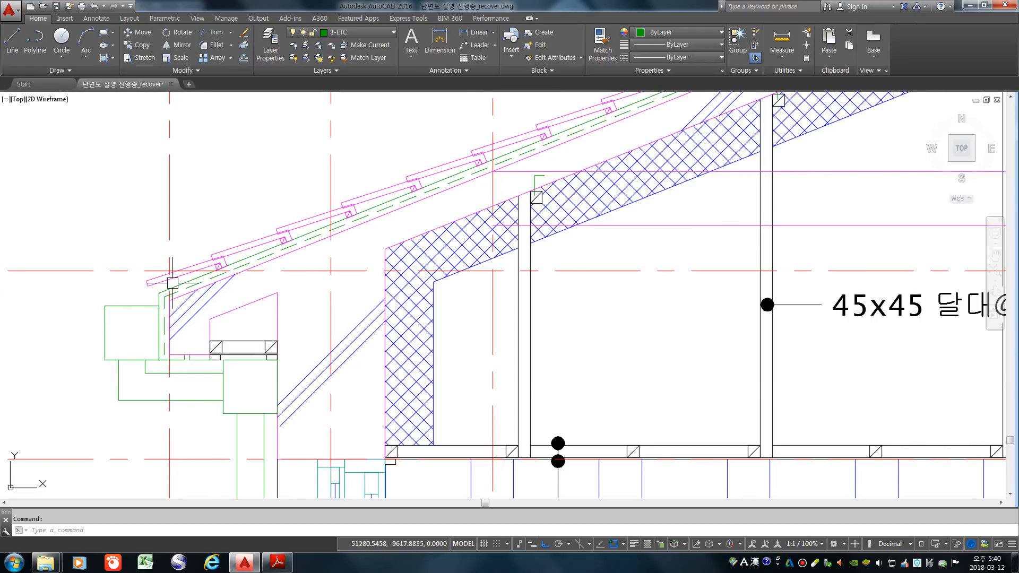
scroll(172, 282, "down", 8)
scroll(323, 289, "up", 10)
type("tr")
key("Return")
key("Return")
left_click(201, 287)
key("Return")
scroll(414, 395, "down", 4)
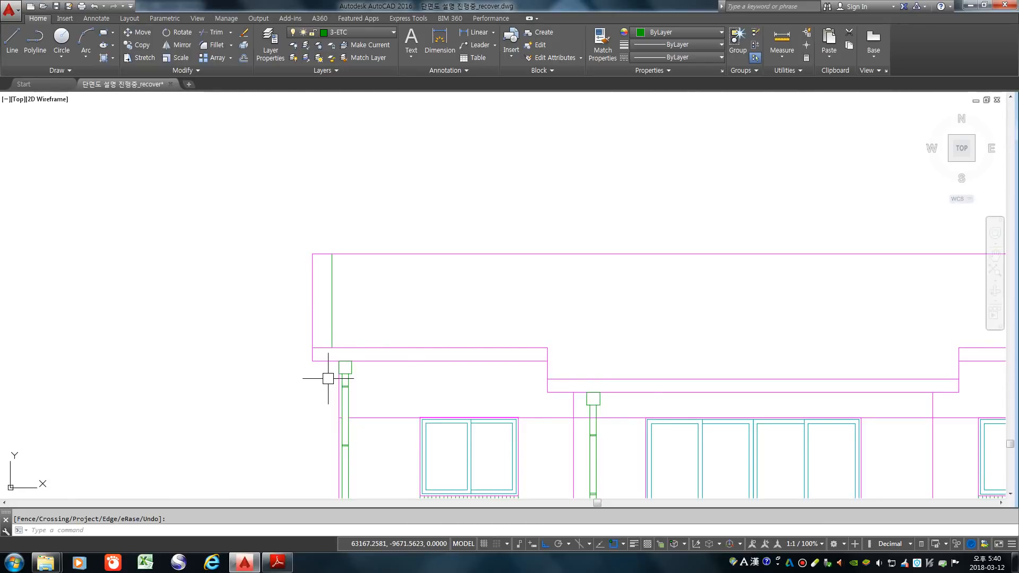
- Offset the trimmed vertical roof line a short distance to the right to form a narrow double line
key("Return")
key("Return")
left_click(332, 278)
left_click(444, 274)
key("Return")
scroll(322, 329, "up", 4)
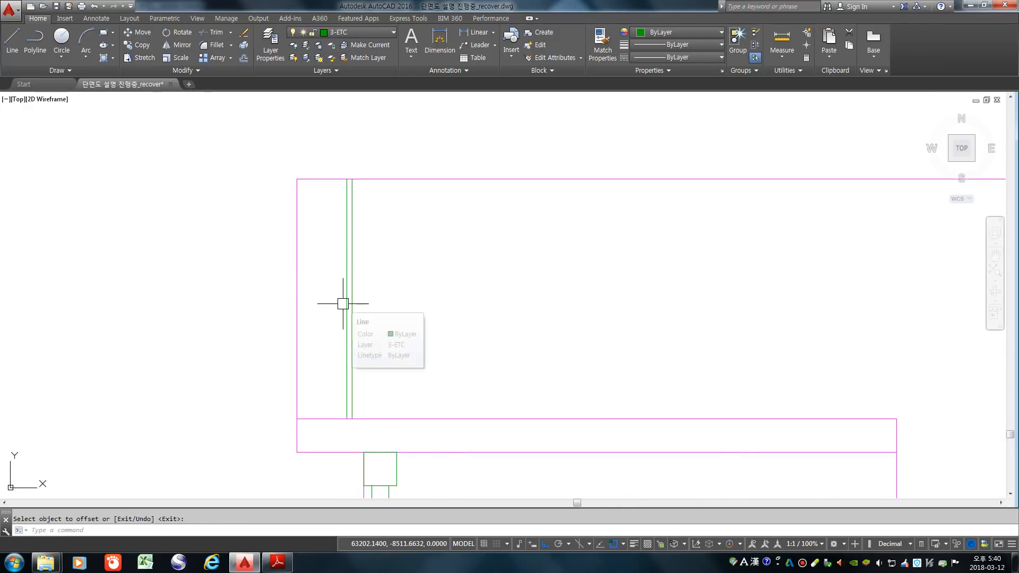
- Change the left line of the narrow roof line pair to the blue layer
left_click(346, 286)
key("Escape")
left_click(342, 260)
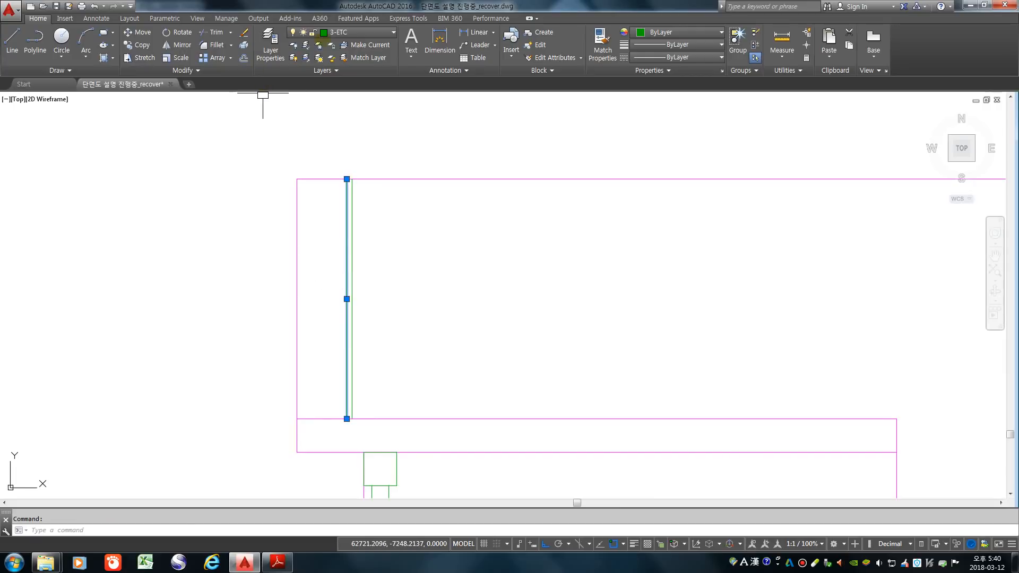
left_click(366, 33)
left_click(335, 107)
key("Escape")
scroll(103, 266, "down", 2)
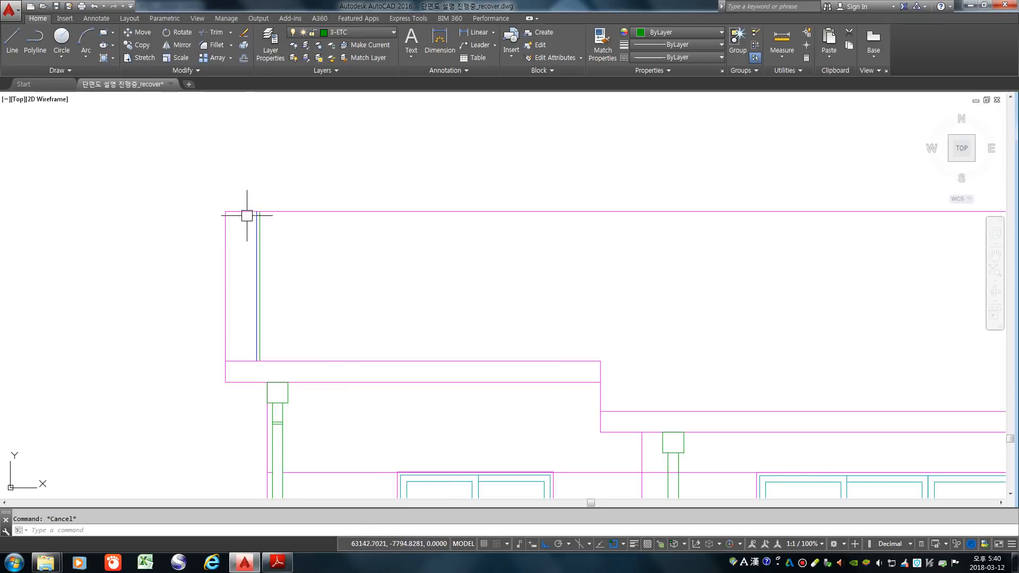
- Array the roof line pair along the roof's top edge with Path Array at a spacing of 300
scroll(247, 342, "down", 3)
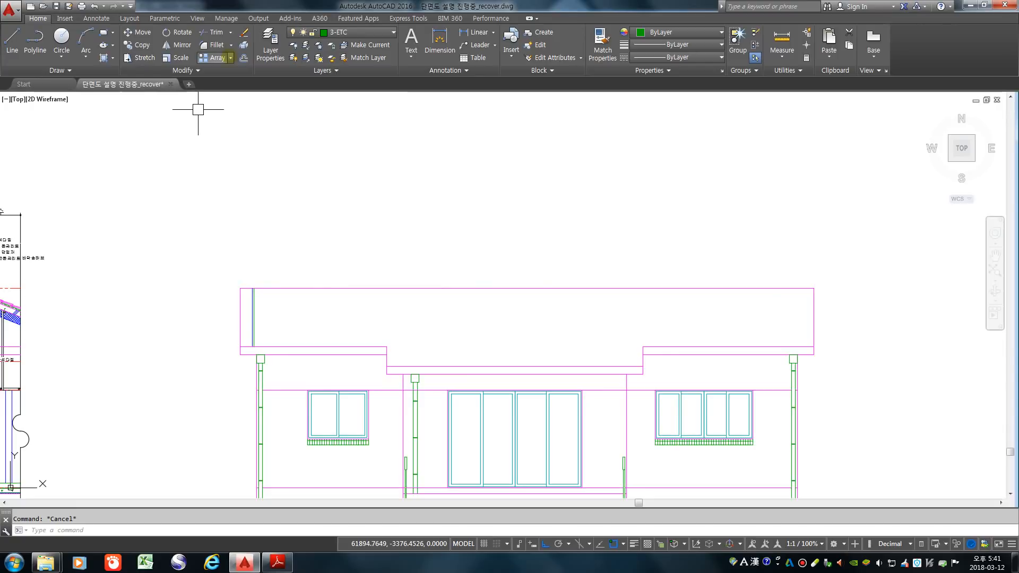
left_click(230, 57)
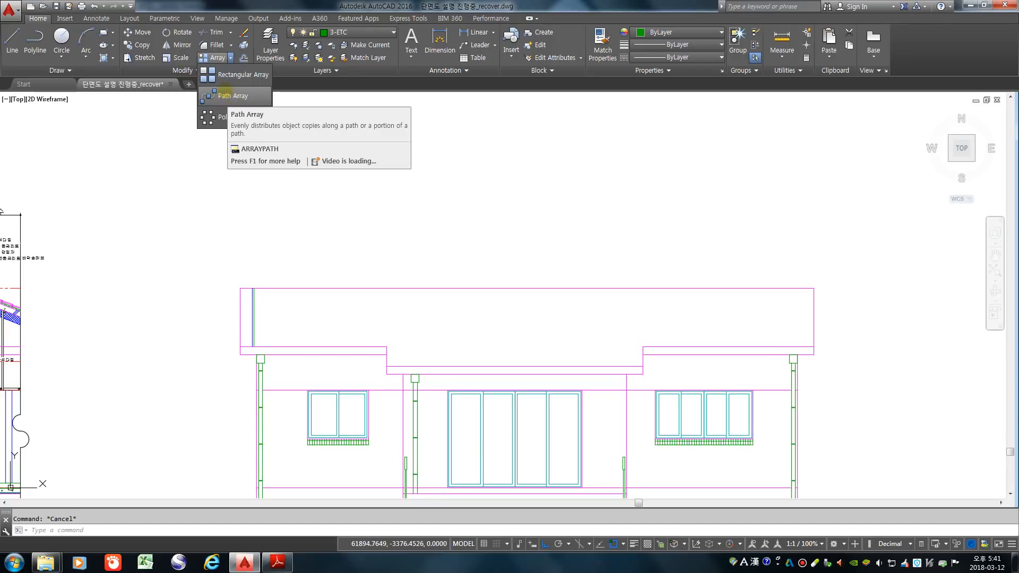
left_click(226, 94)
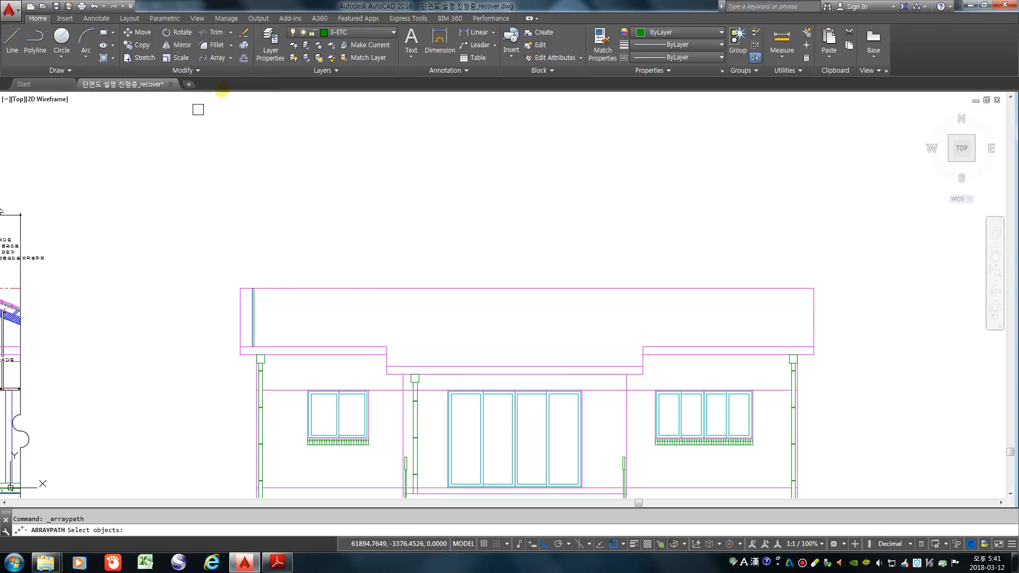
scroll(261, 317, "up", 6)
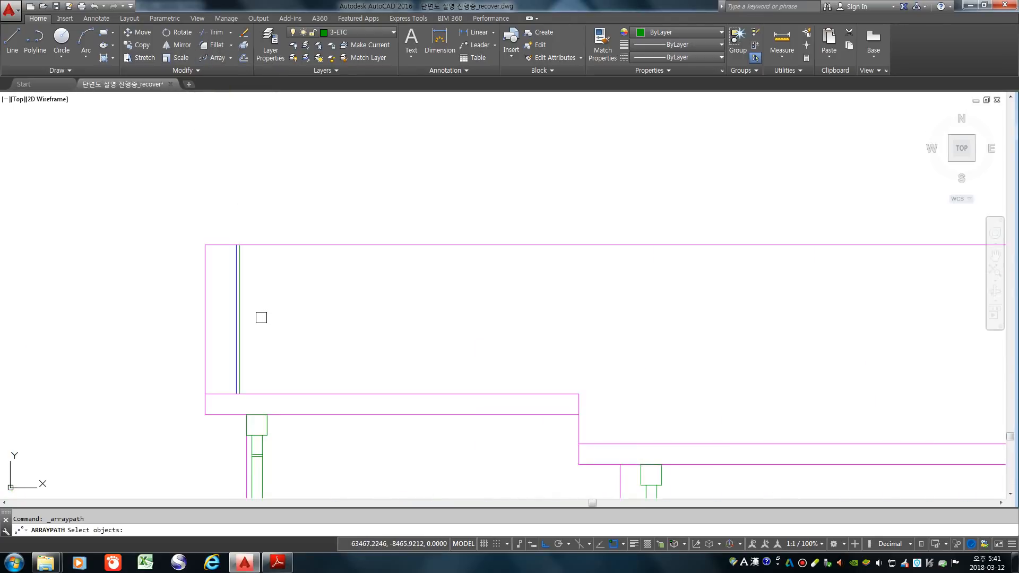
left_click(260, 316)
left_click(187, 241)
scroll(159, 320, "down", 4)
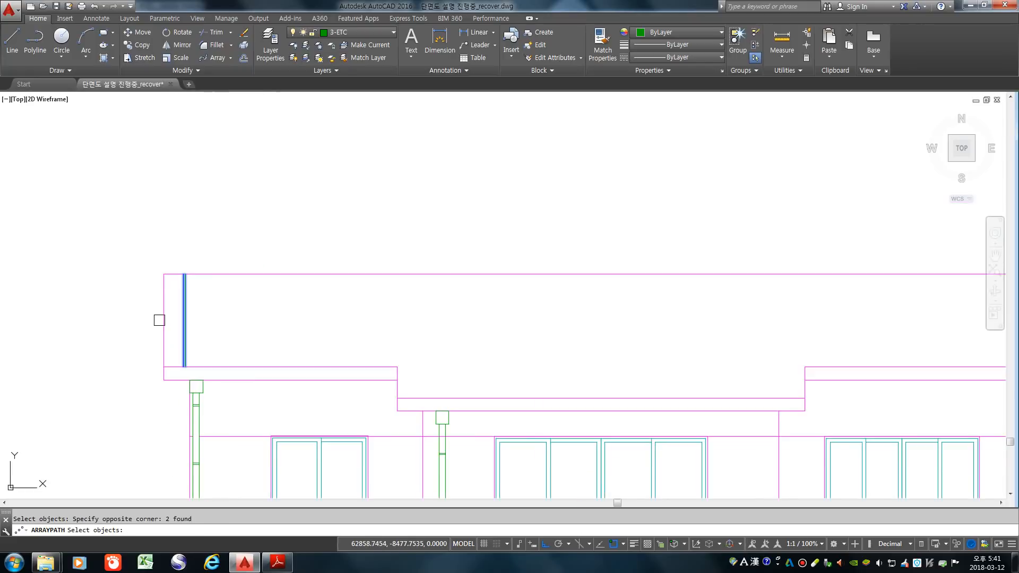
key("Return")
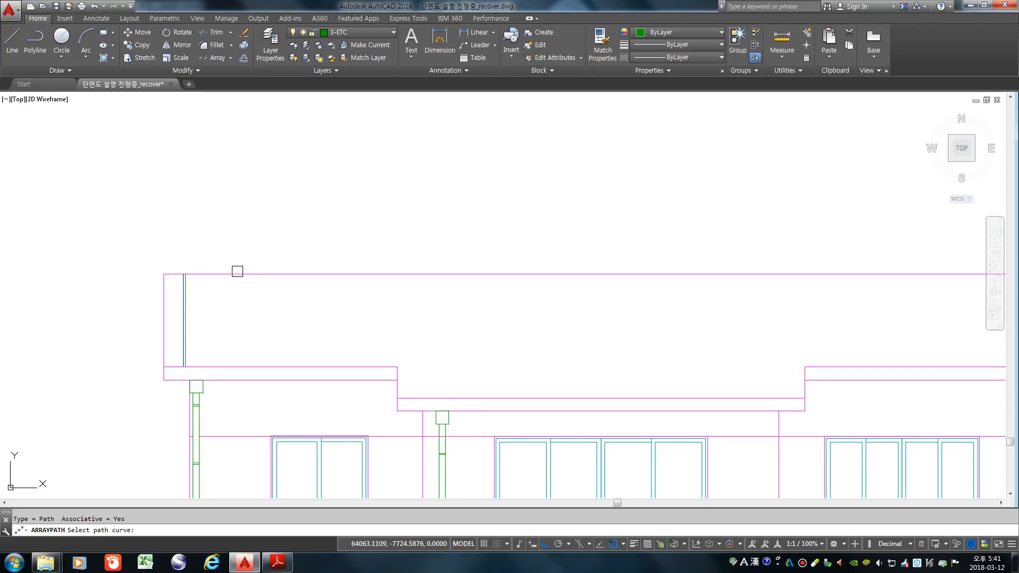
left_click(237, 274)
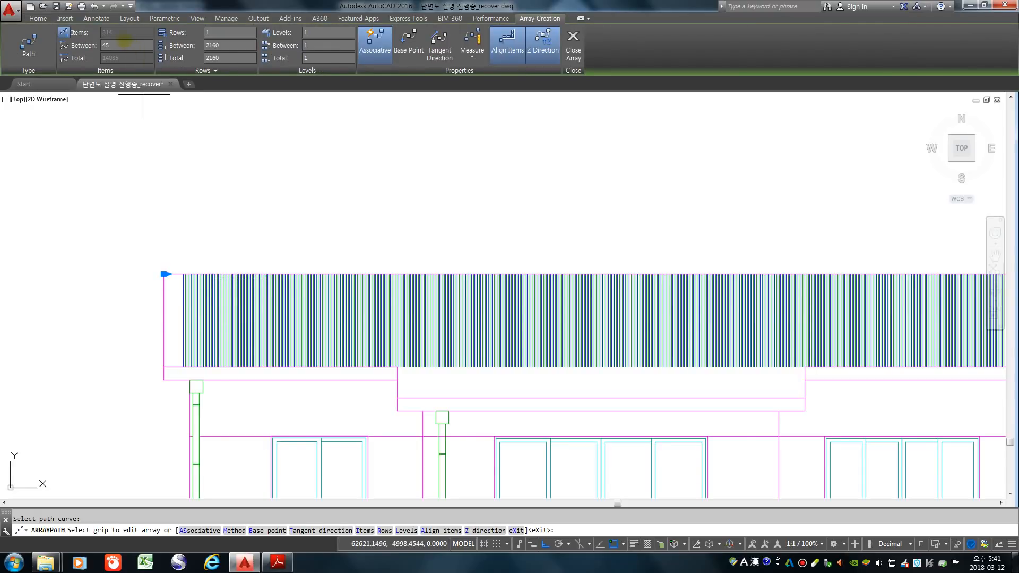
key("Return")
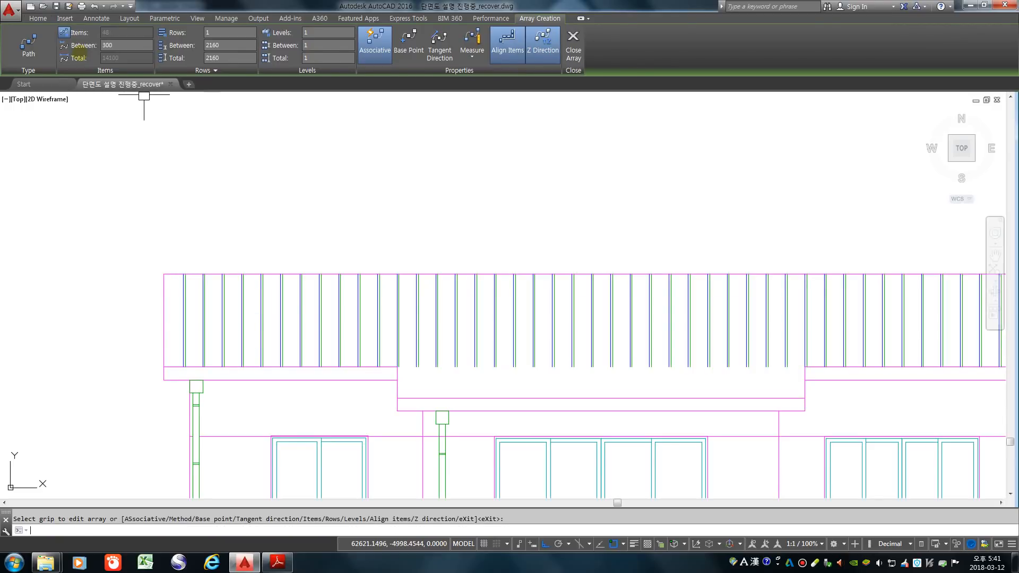
- Finish the path array of roof line pairs and explode it into separate lines
key("Return")
scroll(130, 220, "down", 1)
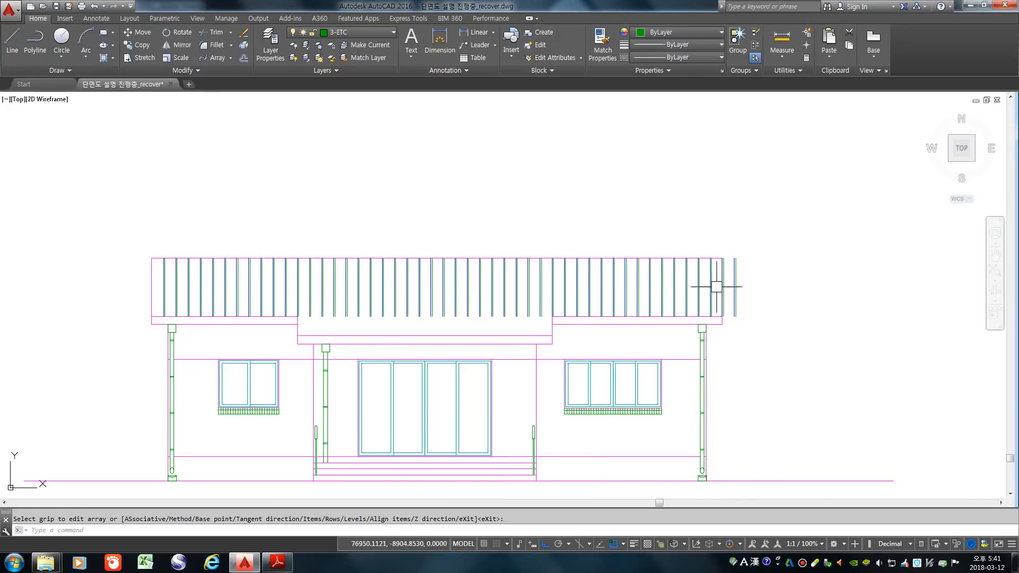
type("x")
key("Return")
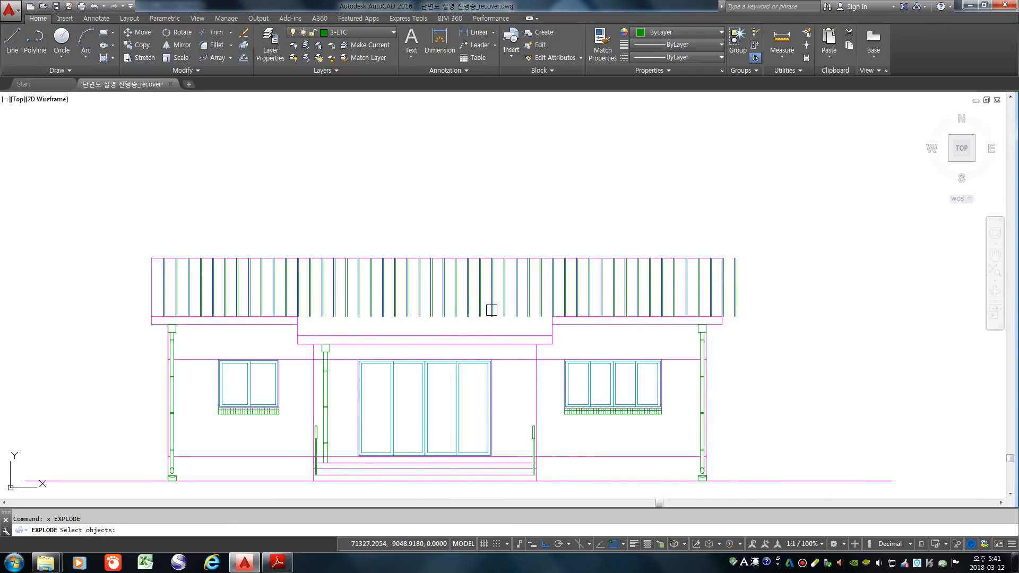
left_click(467, 283)
key("Return")
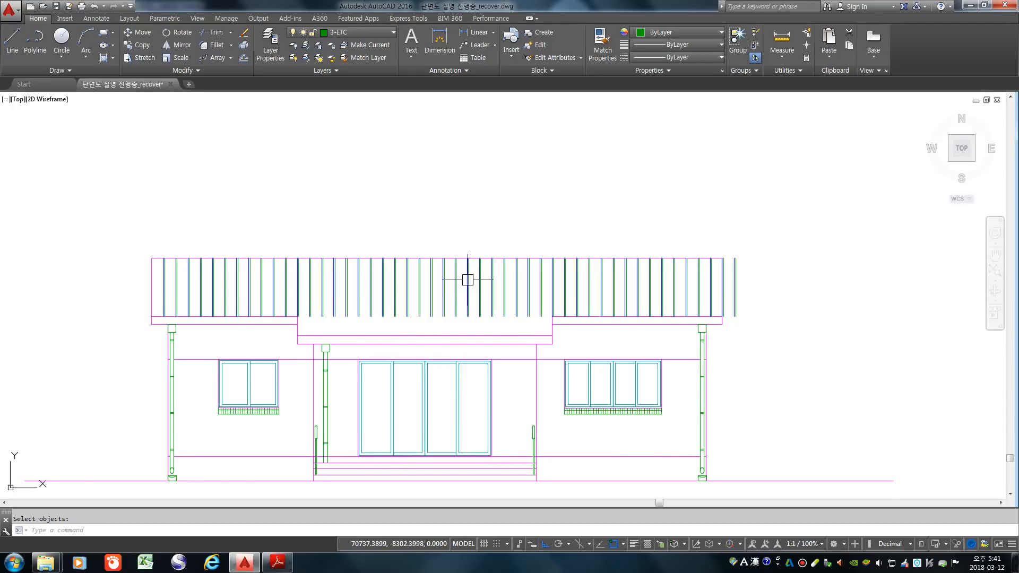
- Erase the surplus roof lines at and beyond the roof's right edge
type("e")
key("space")
scroll(731, 280, "up", 3)
left_click(760, 294)
left_click(726, 251)
key("space")
key("space")
left_click(691, 272)
key("space")
scroll(723, 253, "down", 6)
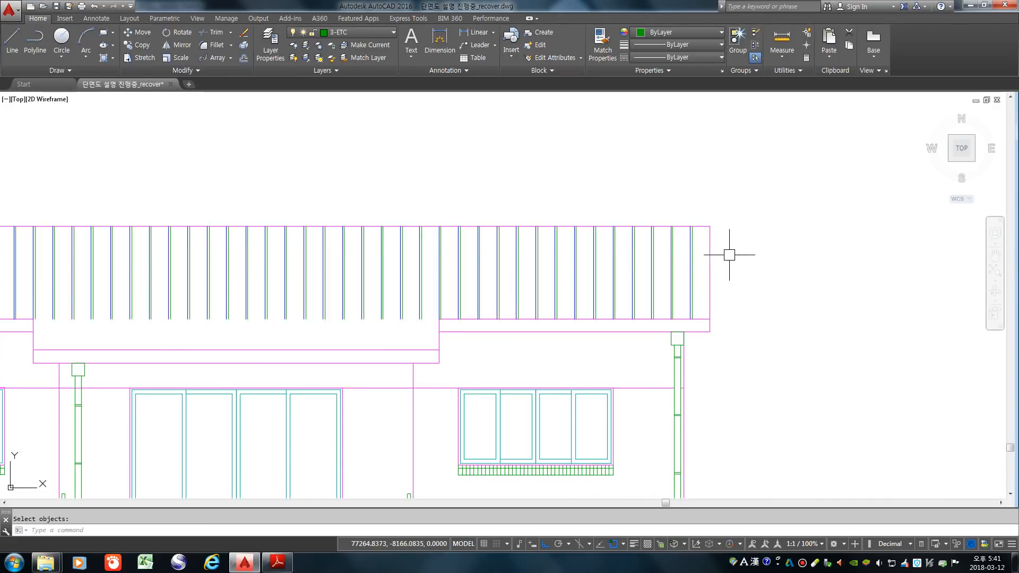
- Extend the roof lines of the projecting middle section down to its lower fascia line
type("ex")
key("space")
key("space")
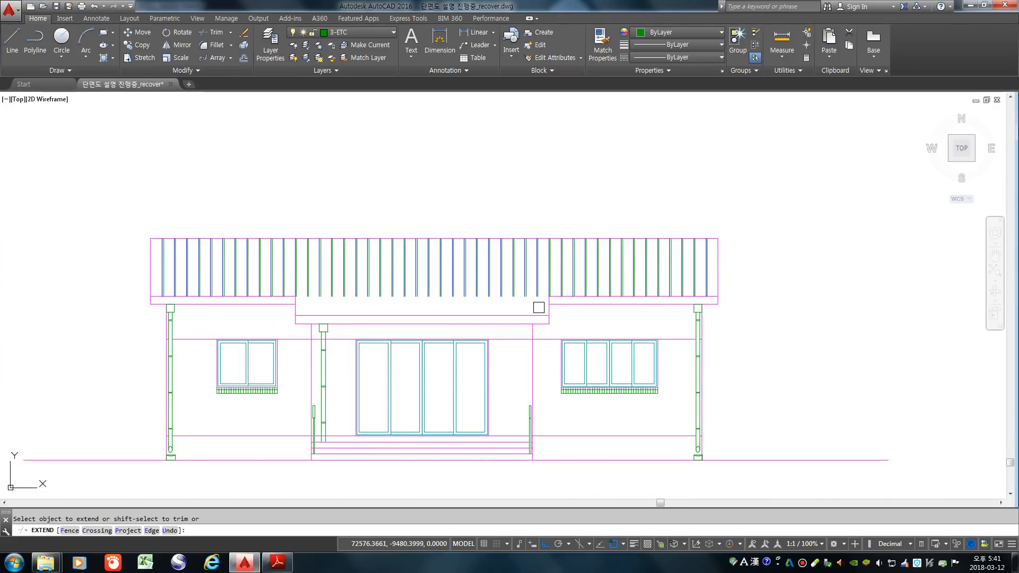
middle_click_drag(456, 313, 523, 280)
scroll(524, 280, "up", 2)
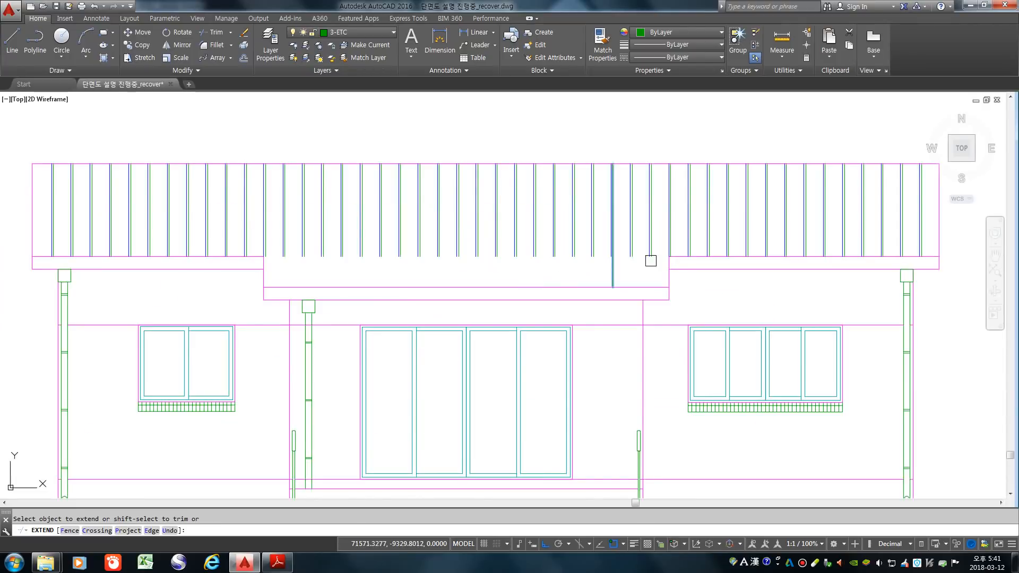
left_click(657, 274)
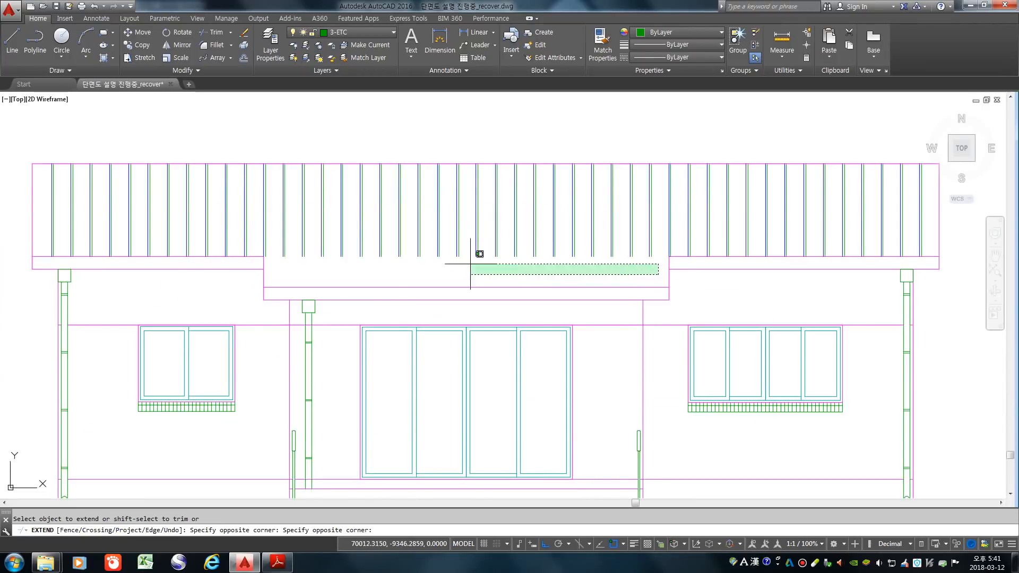
left_click(265, 246)
key("Return")
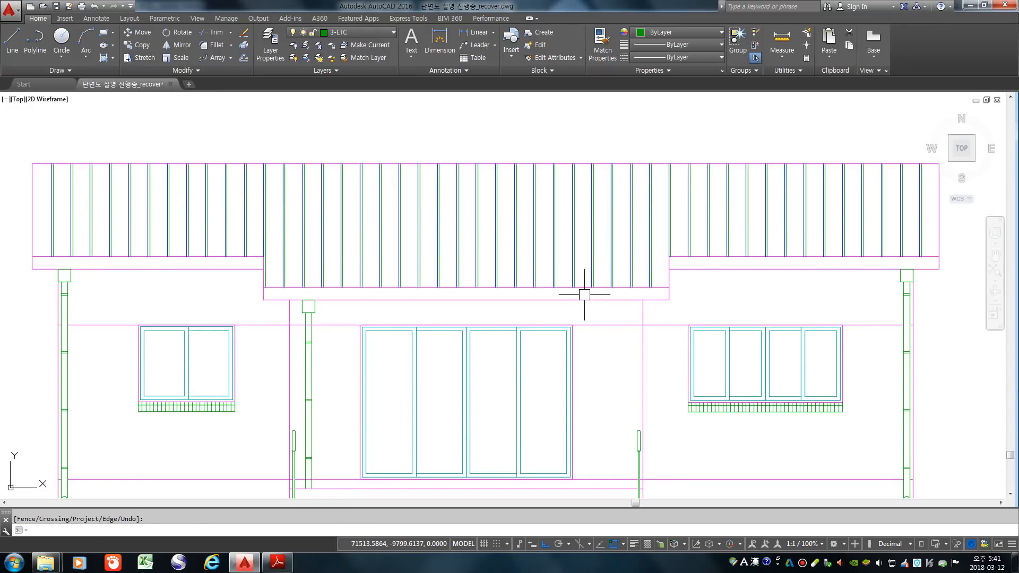
- Draw horizontal construction lines through the right-hand corners of the three stacked ridge tile layers in the section
scroll(593, 294, "down", 2)
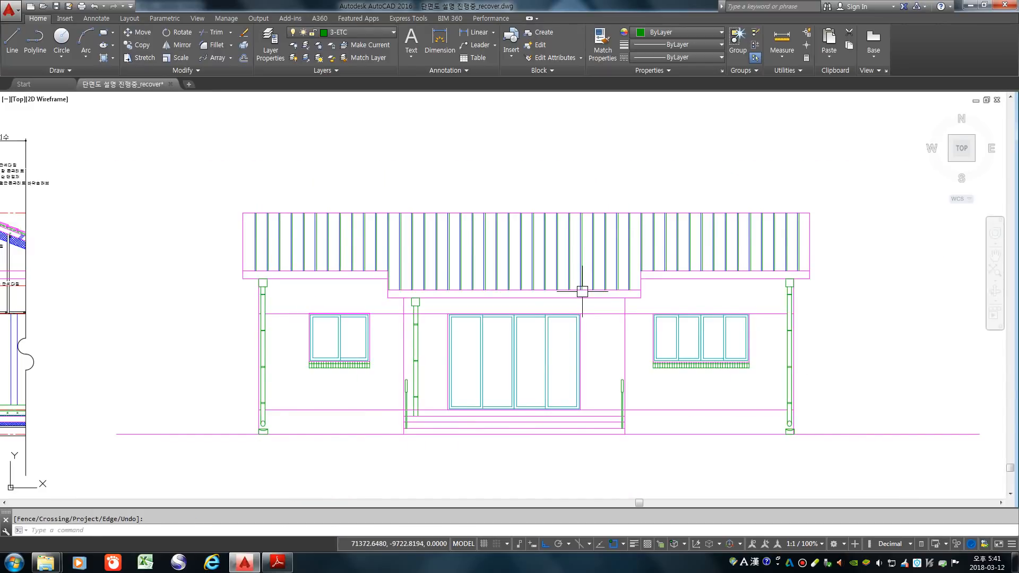
scroll(545, 315, "down", 2)
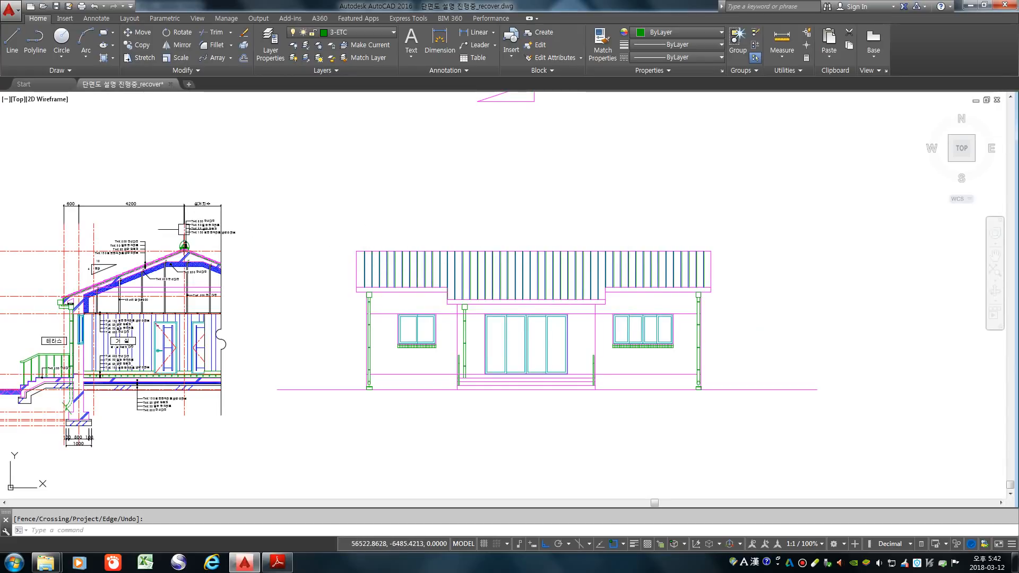
scroll(159, 256, "up", 2)
scroll(200, 239, "up", 6)
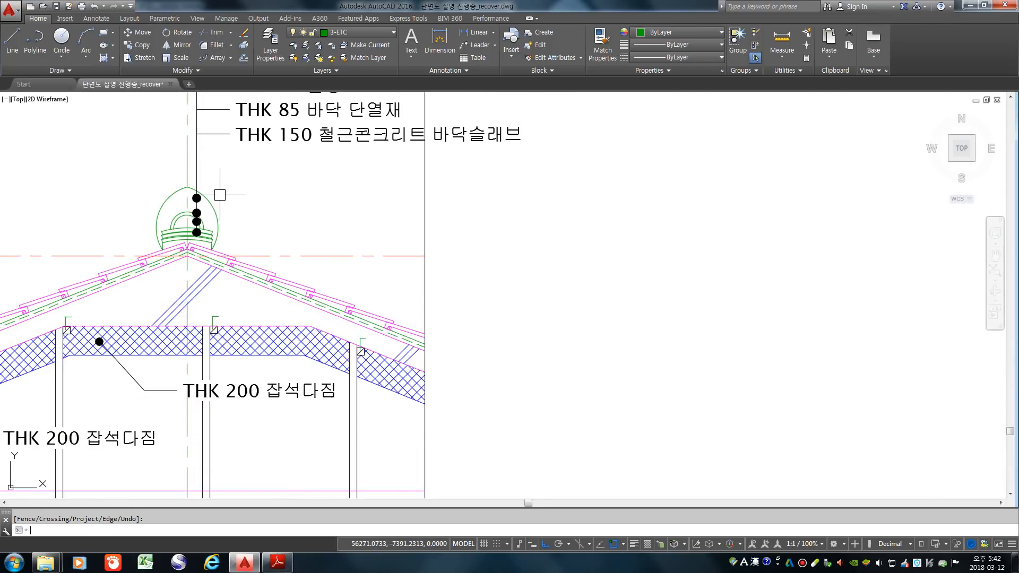
type("xl")
key("Return")
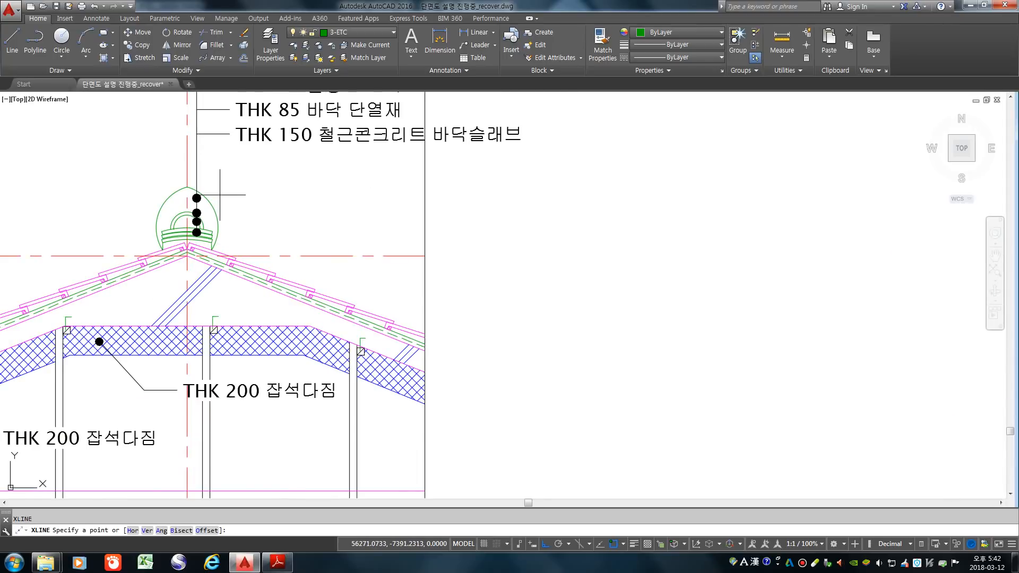
type("h")
key("Return")
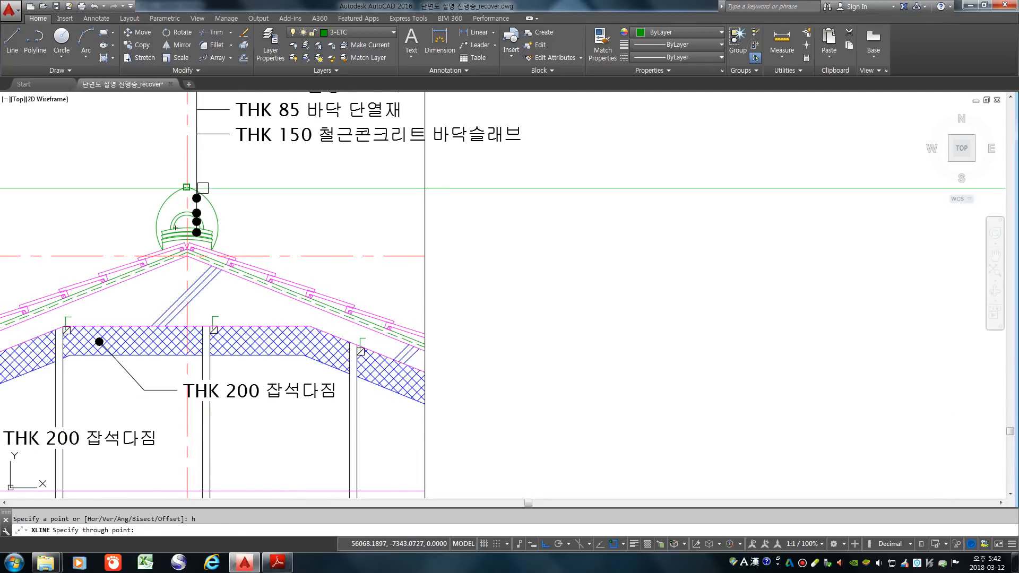
scroll(193, 245, "up", 6)
left_click(262, 212)
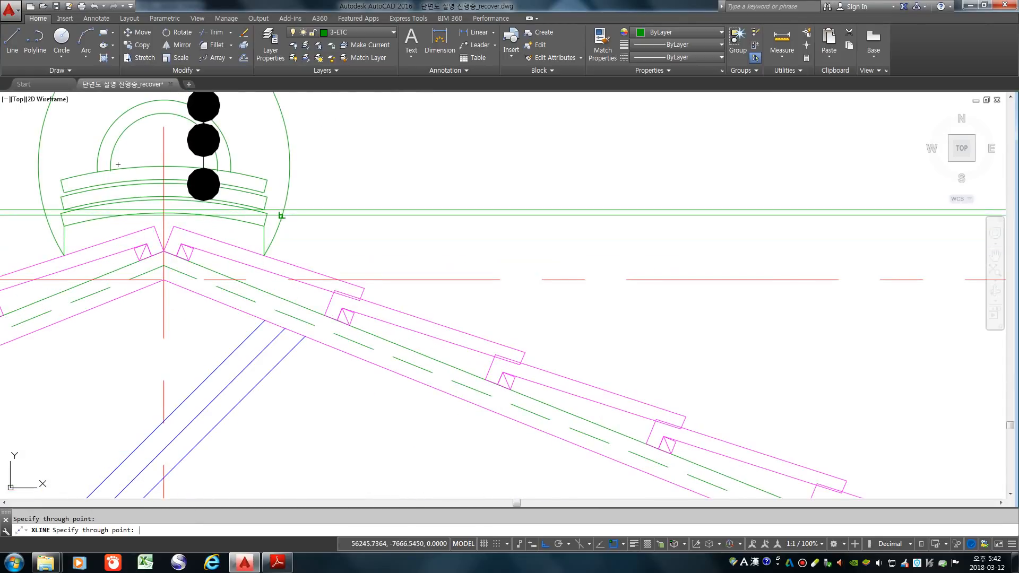
scroll(282, 215, "up", 5)
scroll(298, 204, "down", 3)
left_click(299, 196)
left_click(297, 169)
key("Return")
- Erase the misplaced extra construction line beside the ridge tile layers
type("e")
key("Return")
left_click(307, 215)
key("Return")
scroll(297, 193, "up", 2)
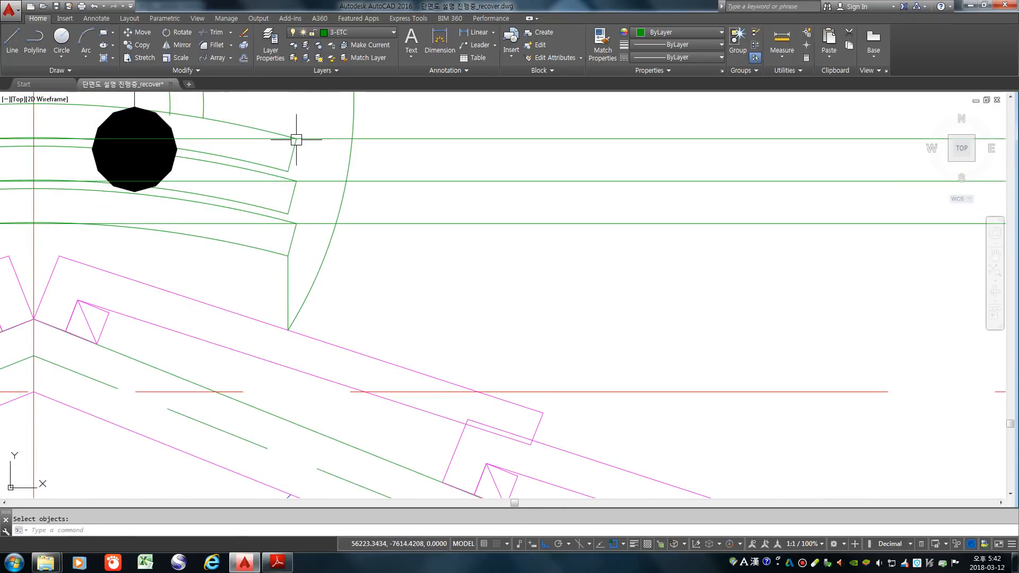
scroll(379, 337, "down", 2)
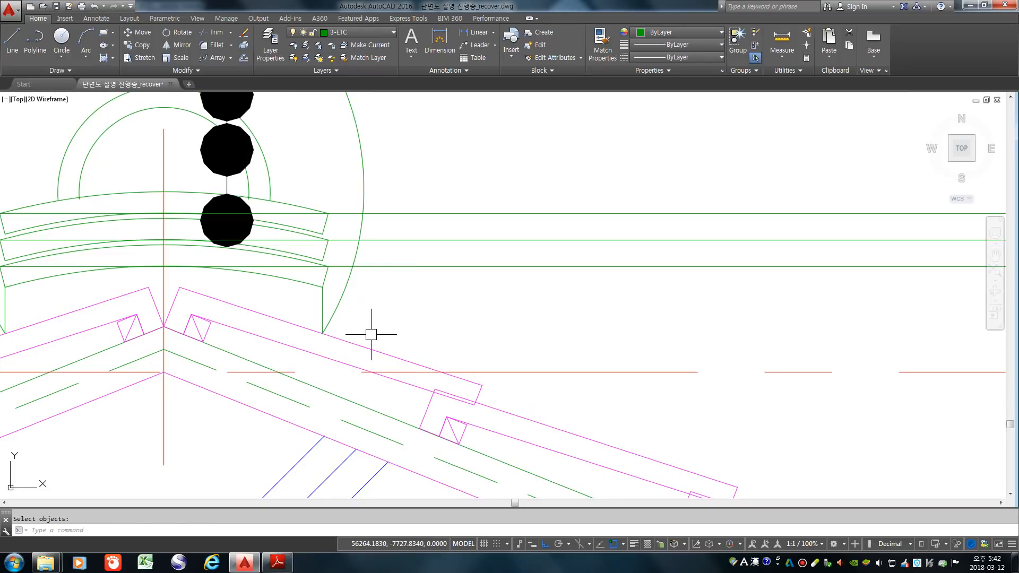
- Draw a horizontal construction line through the top of the outer ridge tile arc in the section
type("xl")
key("Return")
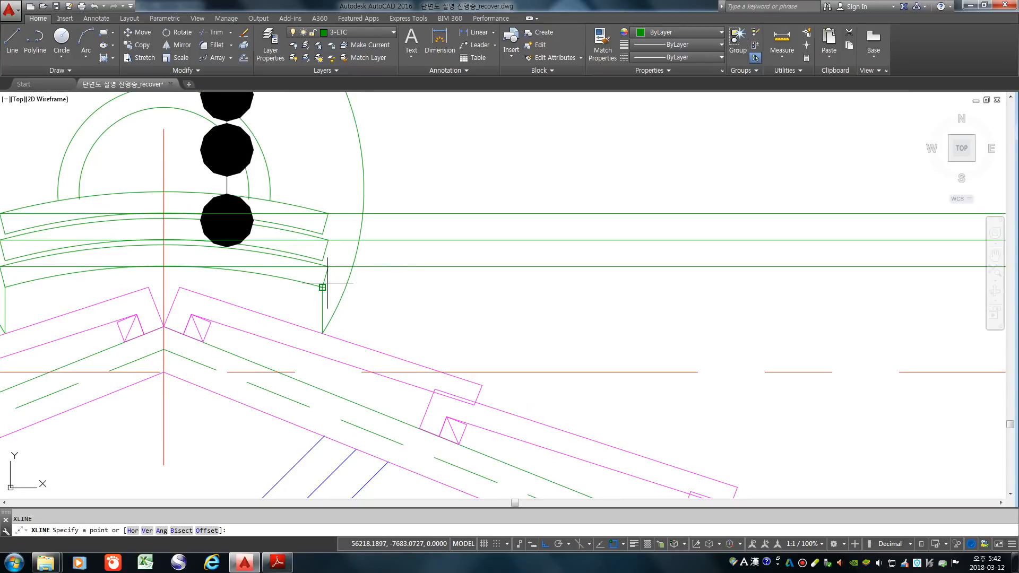
type("h")
key("Return")
scroll(323, 317, "down", 3)
scroll(262, 216, "up", 3)
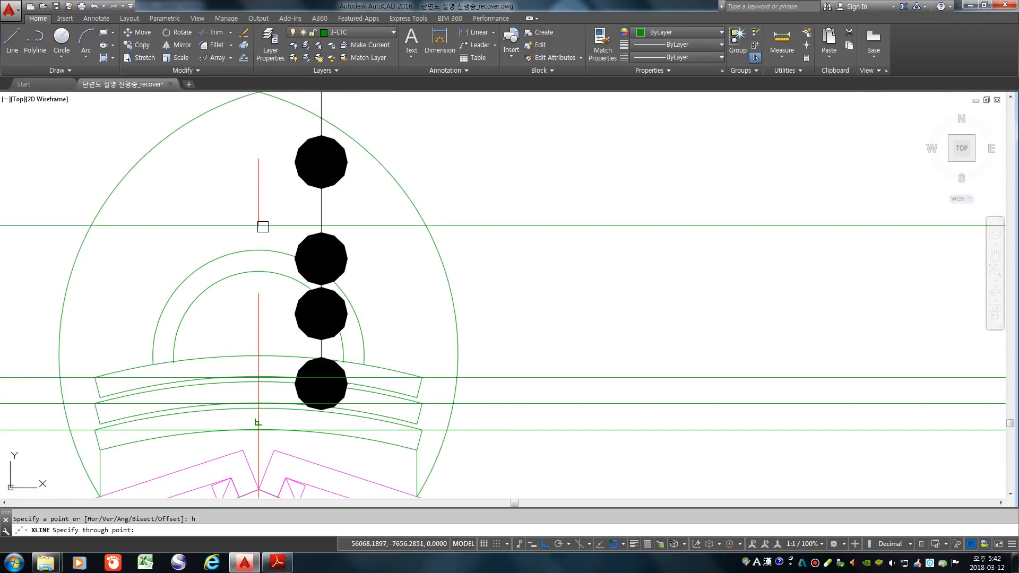
left_click(259, 250)
key("Return")
scroll(216, 249, "down", 2)
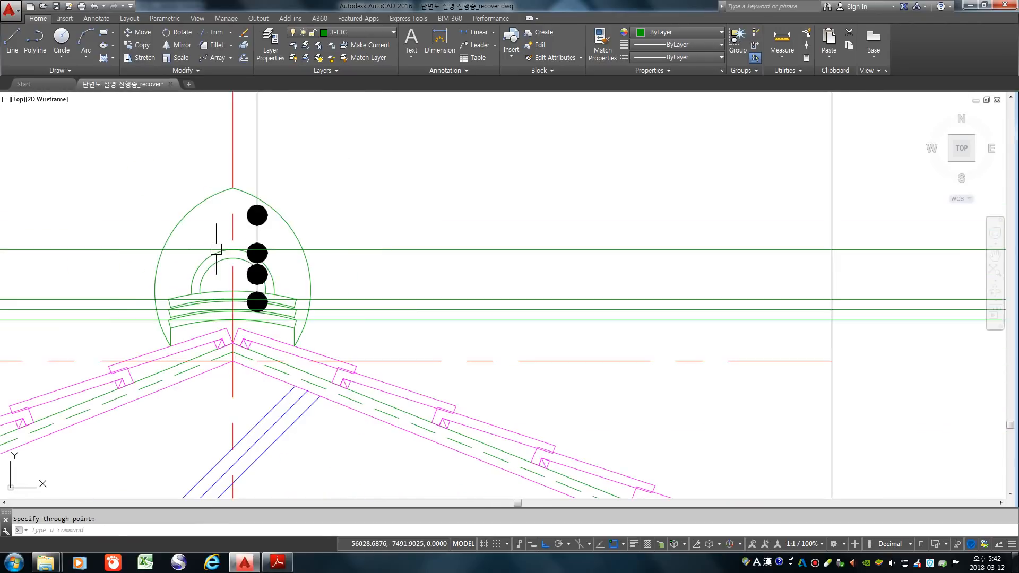
- Draw the ridge's left end as a vertical line from the first roof line up to the top construction line
scroll(216, 248, "down", 3)
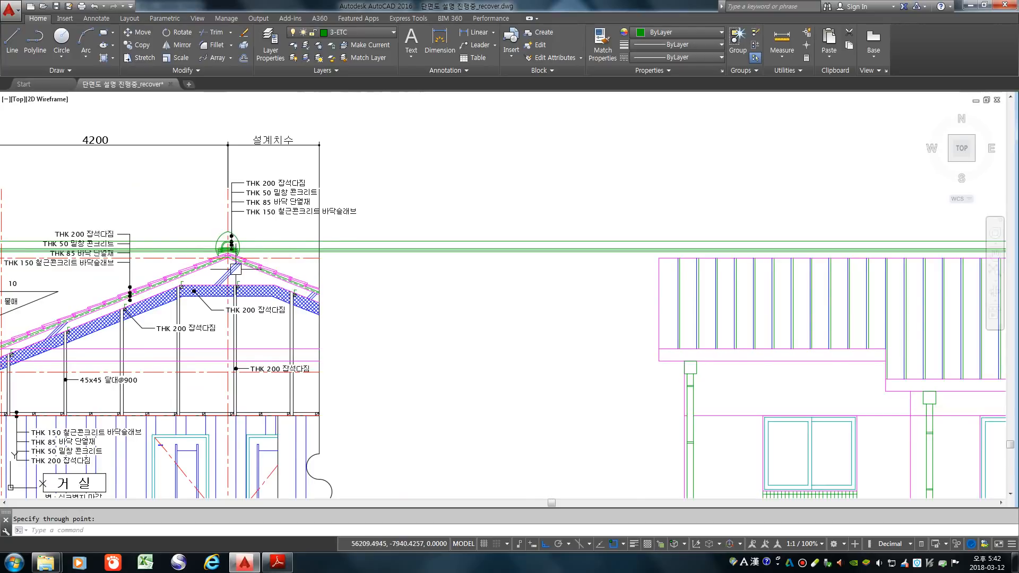
scroll(596, 288, "down", 3)
scroll(391, 250, "up", 5)
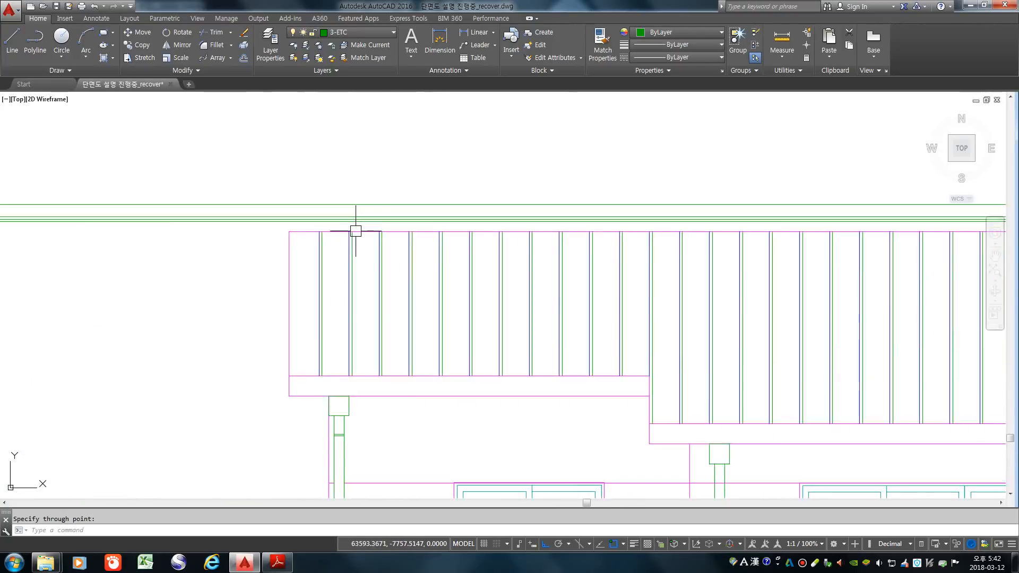
scroll(355, 231, "up", 2)
key("Escape")
type("l")
key("space")
left_click(294, 232)
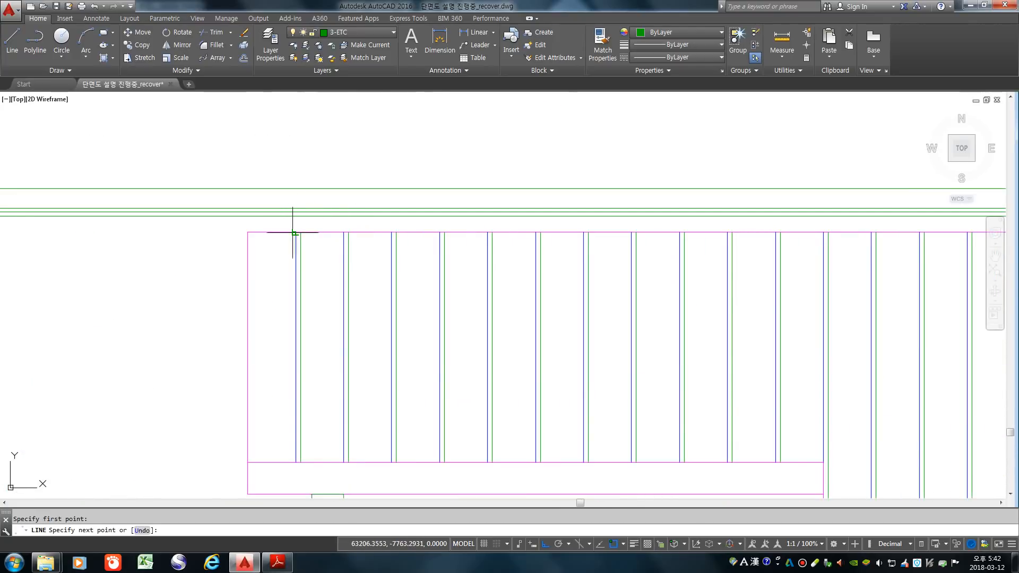
left_click(296, 189)
key("space")
- Draw the ridge's right end as a vertical line from the last roof line up to the top construction line
scroll(403, 218, "down", 5)
scroll(563, 268, "up", 2)
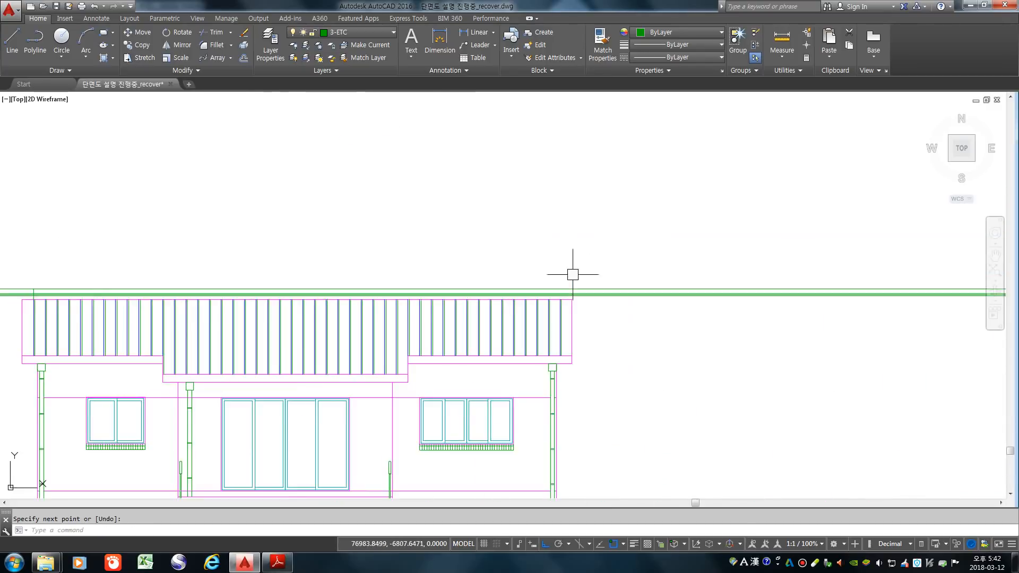
scroll(570, 289, "up", 5)
key("space")
left_click(541, 337)
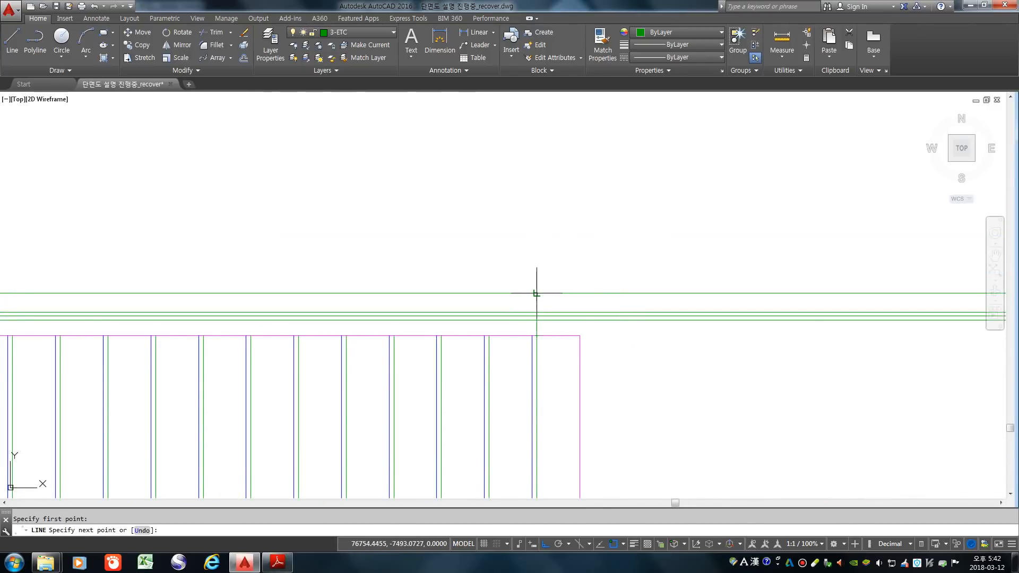
left_click(537, 292)
key("space")
- Trim the horizontal ridge construction lines outside the two vertical end lines
scroll(583, 298, "down", 5)
type("t")
key("space")
key("space")
left_click(703, 332)
left_click(668, 271)
middle_click_drag(29, 334, 404, 297)
left_click(382, 311)
left_click(343, 260)
key("space")
- Erase the leftover construction line pieces outside the ridge of the elevation
scroll(391, 256, "down", 1)
type("e")
key("space")
scroll(199, 251, "down", 1)
scroll(175, 268, "down", 3)
key("space")
scroll(199, 271, "up", 3)
scroll(371, 255, "up", 4)
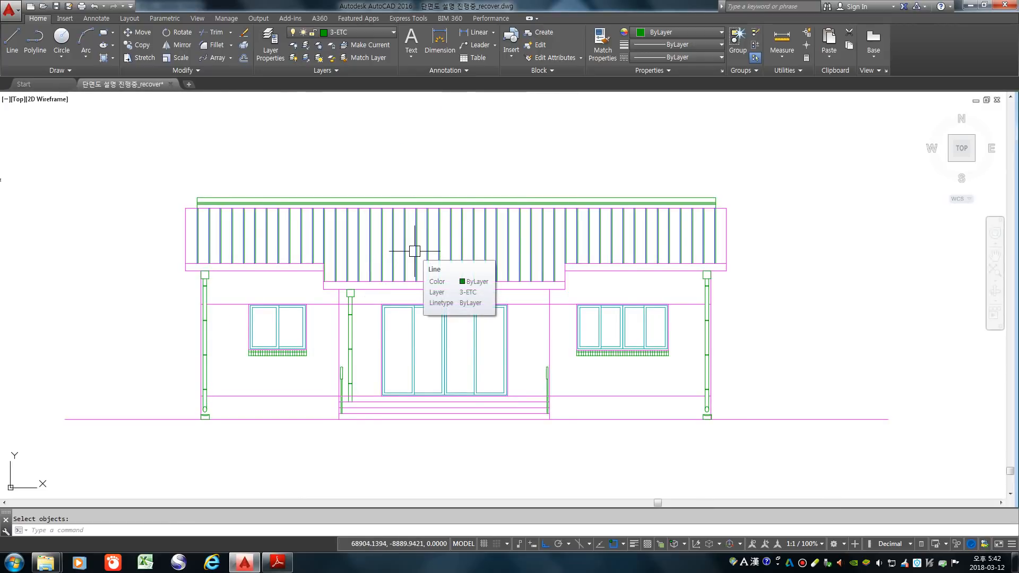
- Array the ridge's left end line along the ridge's top edge with Path Array at a spacing of 500 and save the drawing
scroll(199, 205, "up", 3)
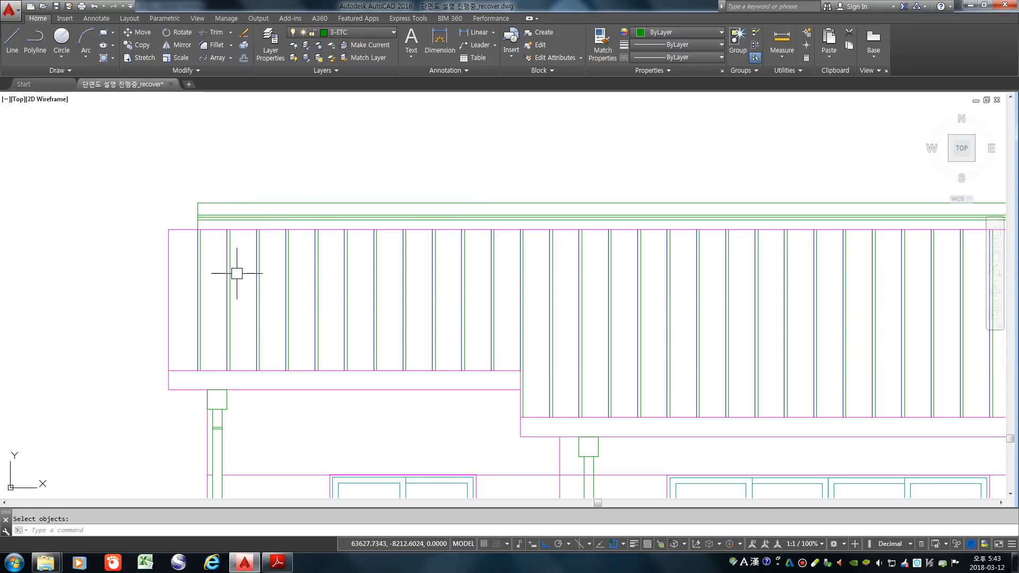
scroll(146, 230, "down", 2)
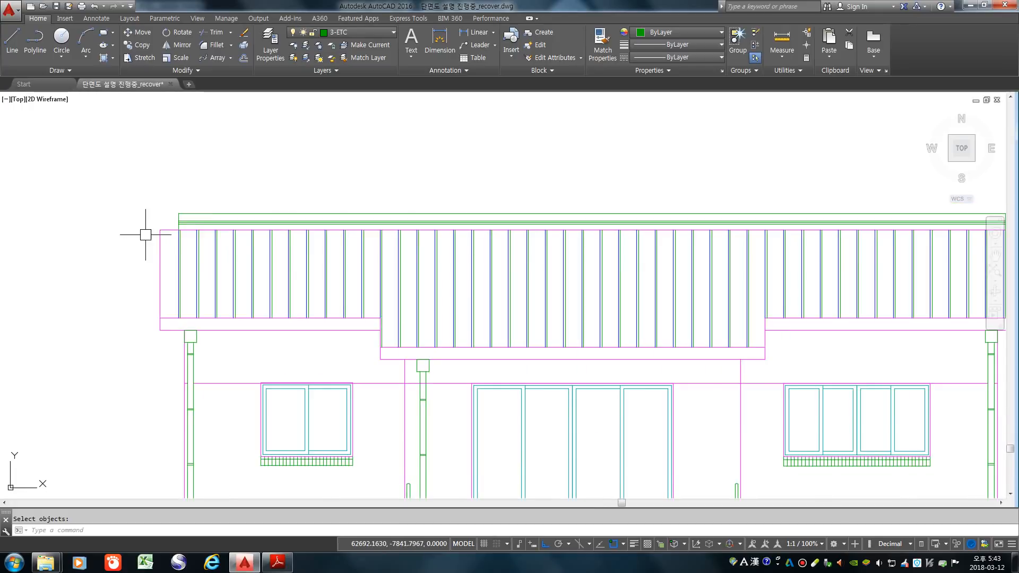
left_click(230, 57)
left_click(229, 98)
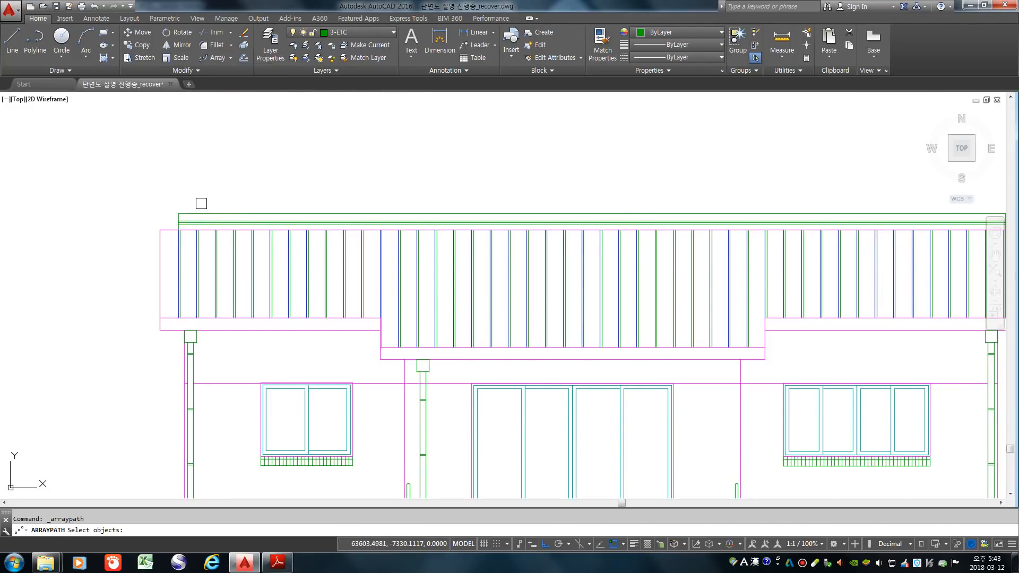
scroll(195, 209, "up", 5)
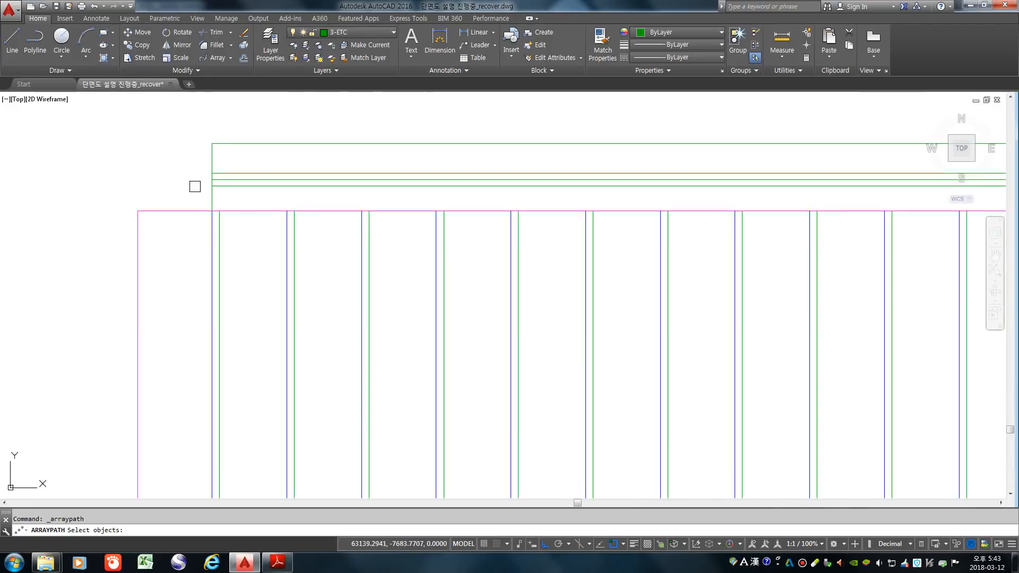
left_click(212, 160)
key("Return")
scroll(41, 255, "down", 6)
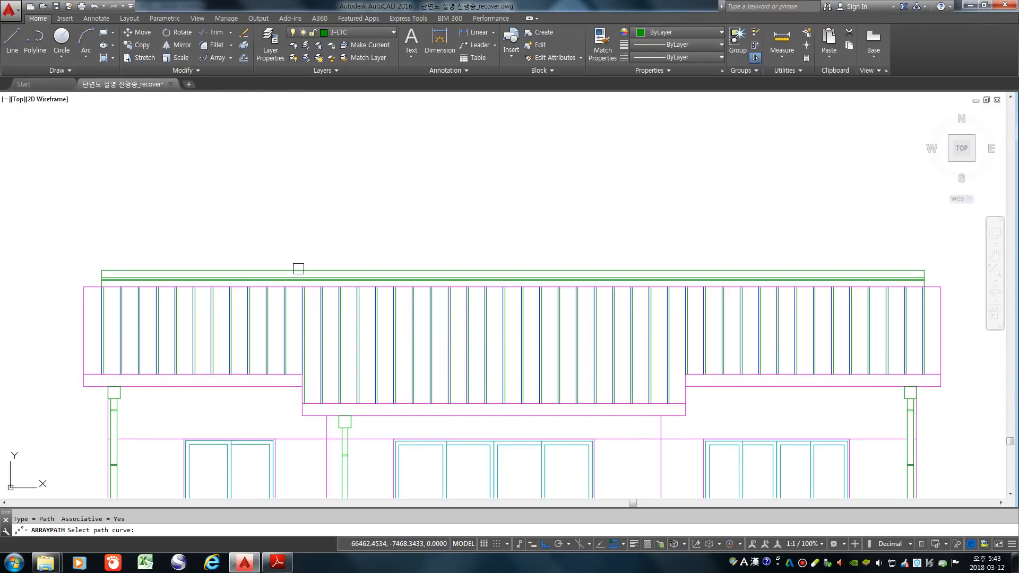
left_click(299, 269)
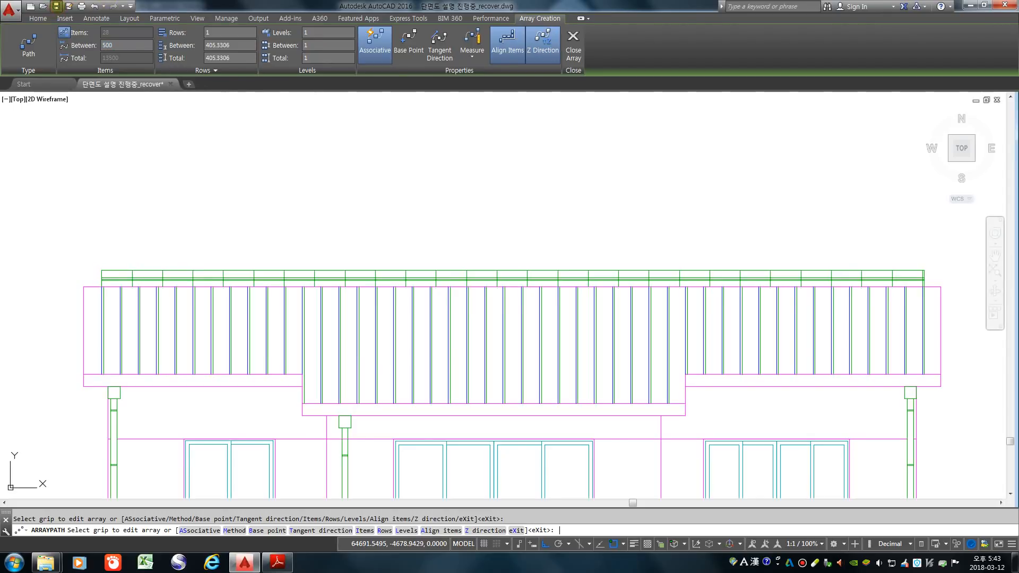
left_click(55, 5)
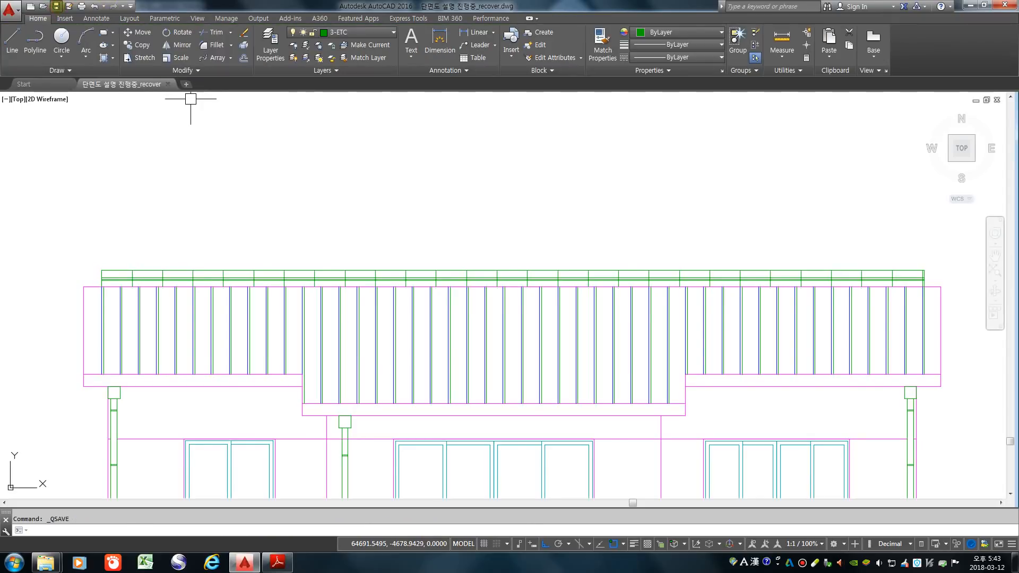
- Explode the array of vertical ridge tile lines into separate lines
type("x")
key("Return")
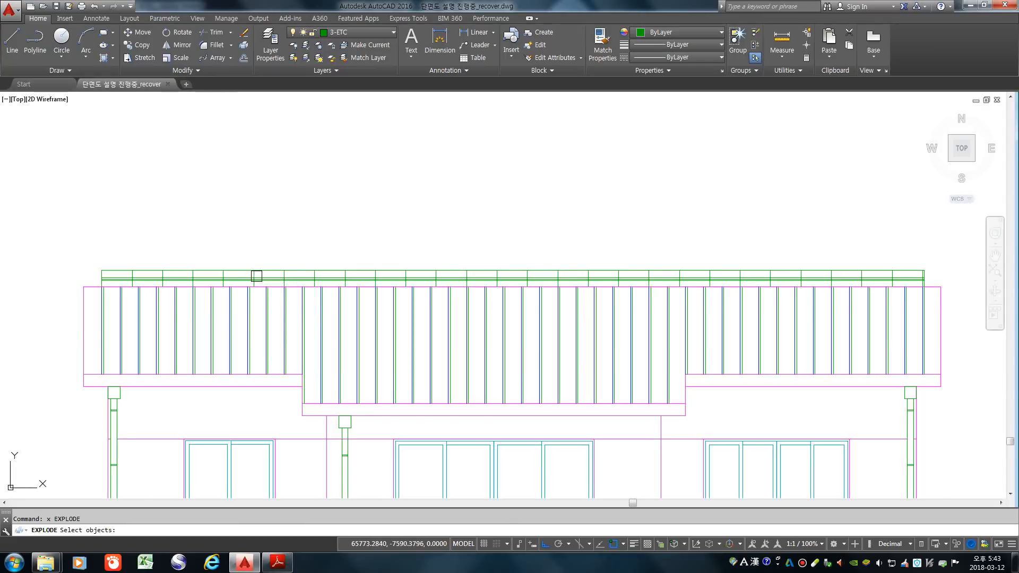
scroll(252, 272, "up", 4)
key("Return")
scroll(228, 287, "down", 5)
scroll(496, 285, "up", 5)
scroll(653, 256, "down", 4)
scroll(654, 263, "down", 4)
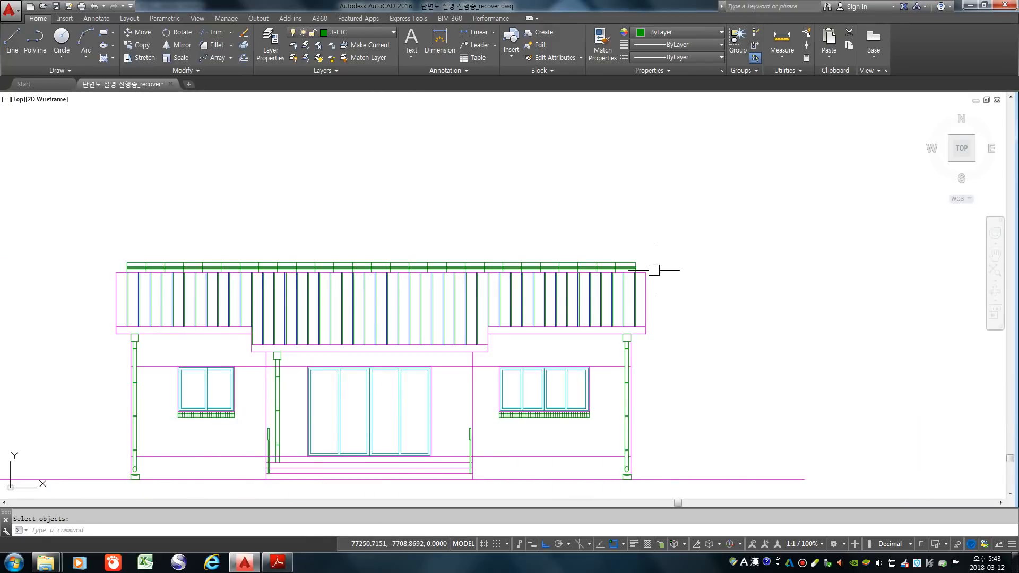
- Project a horizontal line from the top of the section's ridge-end tile across to the ridge of the front elevation
scroll(676, 313, "down", 2)
scroll(342, 286, "up", 2)
scroll(329, 265, "up", 1)
scroll(445, 360, "down", 2)
scroll(212, 324, "up", 5)
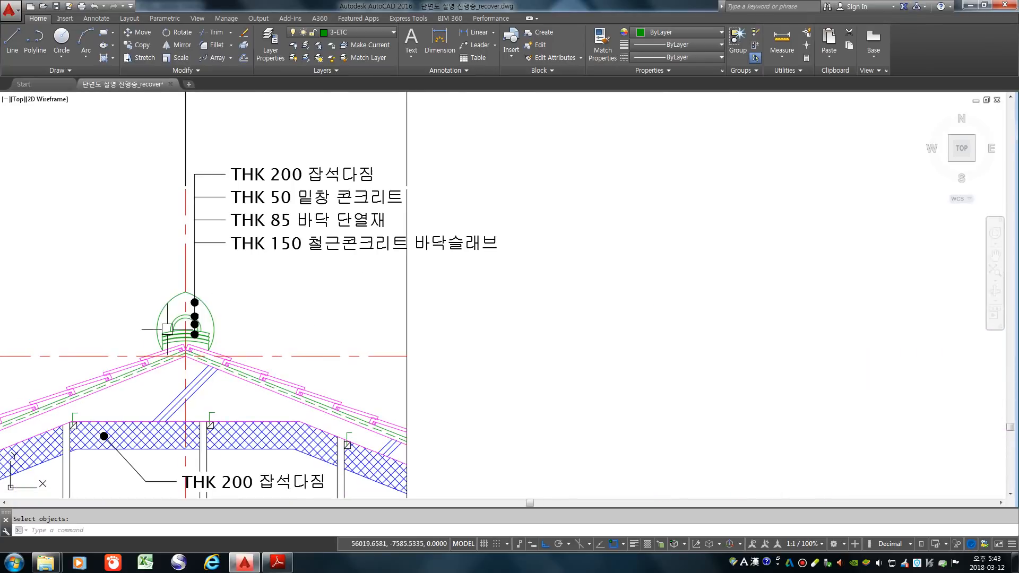
type("l")
key("Return")
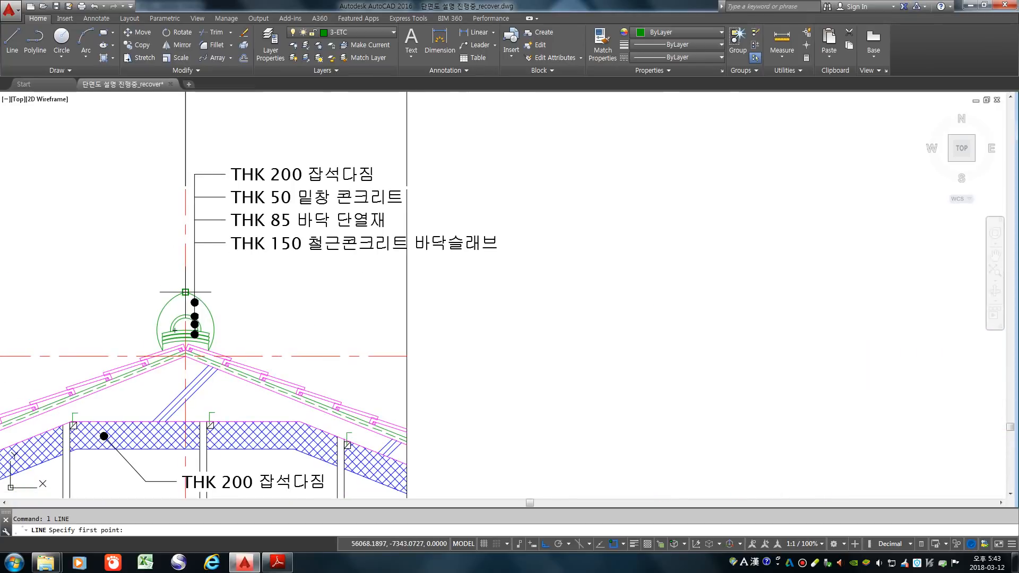
left_click(185, 291)
scroll(185, 291, "down", 3)
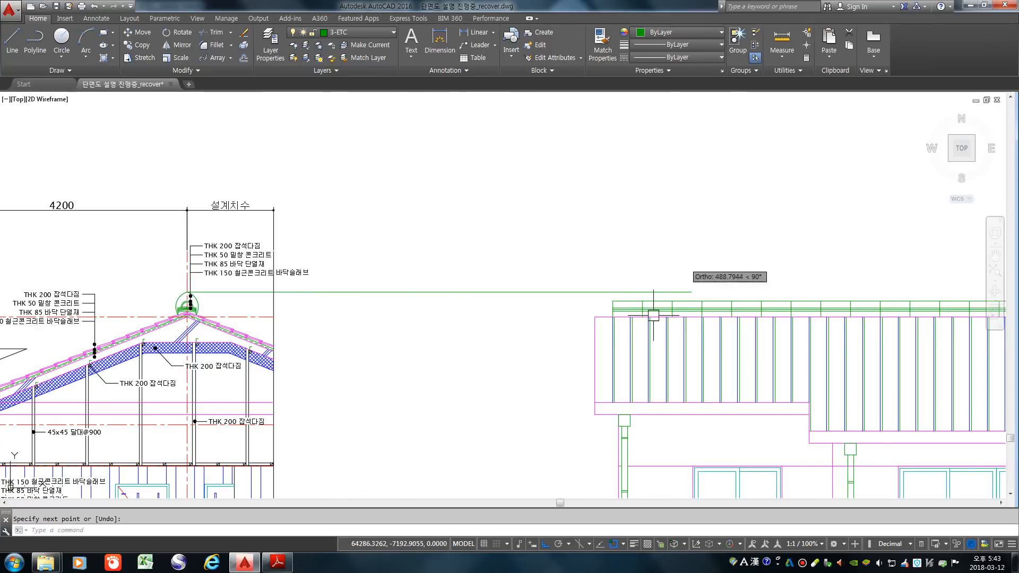
scroll(615, 292, "up", 7)
scroll(612, 286, "down", 5)
scroll(288, 270, "up", 7)
scroll(369, 261, "down", 4)
scroll(509, 307, "up", 8)
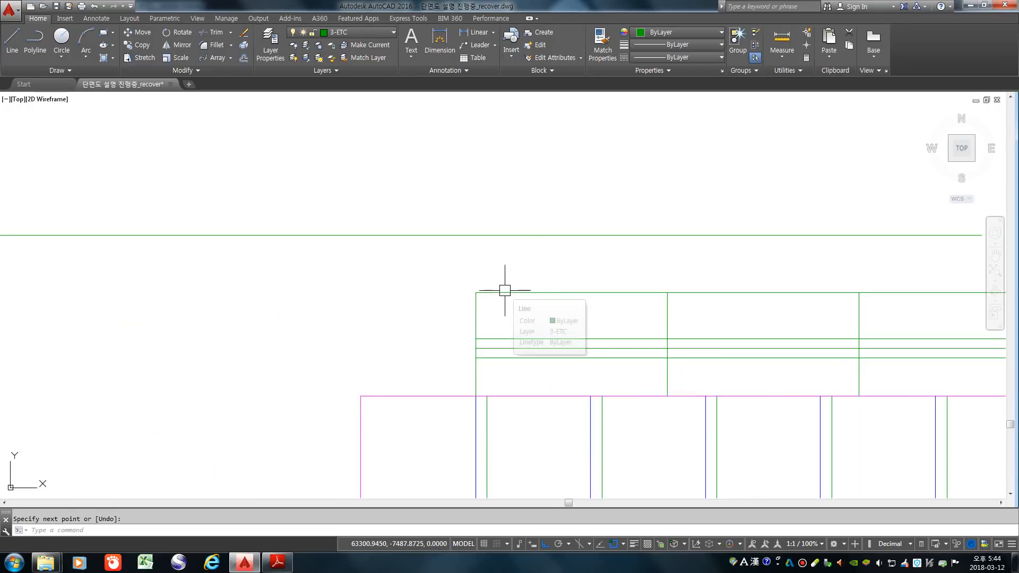
key("Escape")
- Offset the ridge's left end line outward and the roof's top edge upward by 50
type("o")
key("Return")
type("50")
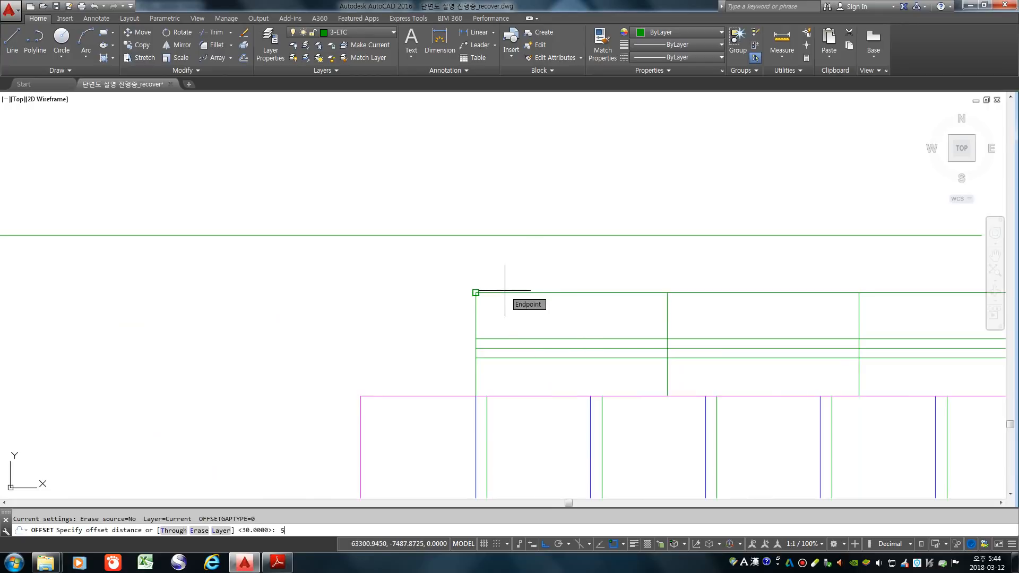
key("Return")
left_click(479, 294)
left_click(370, 318)
left_click(384, 394)
left_click(359, 351)
key("Return")
- Fillet the offset lines with each other and with the projected line to form the ridge's left end profile
type("f")
key("Return")
left_click(433, 377)
left_click(461, 293)
key("Return")
left_click(463, 235)
left_click(467, 309)
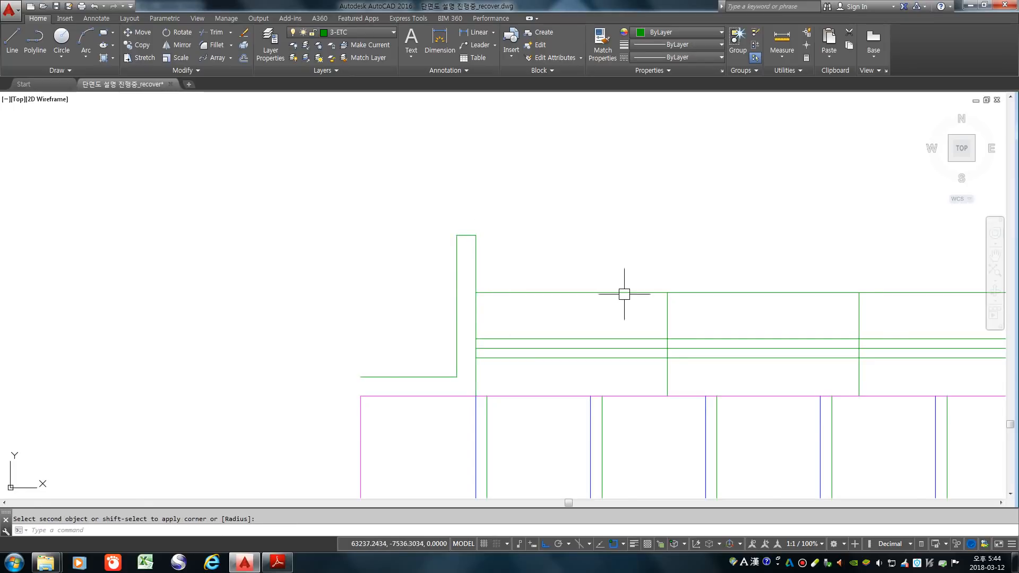
- Draw a short vertical line closing the left end of the ridge-end profile down to the roof corner
scroll(507, 309, "down", 2)
key("Escape")
type("l")
key("Return")
left_click(404, 352)
scroll(249, 409, "down", 3)
scroll(287, 393, "down", 1)
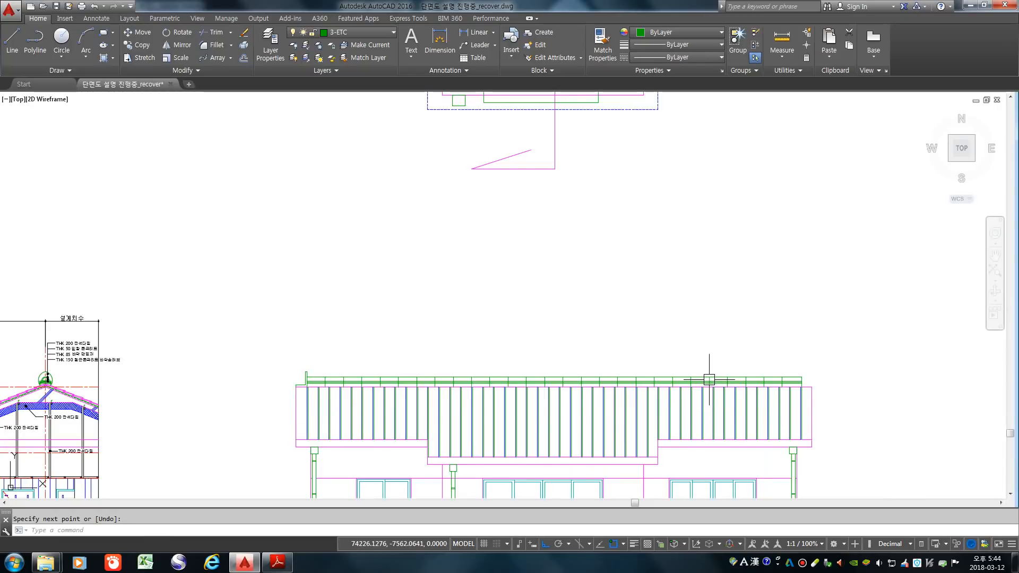
key("Escape")
- Mirror the left ridge-end profile about a vertical axis, keeping the original
type("mi")
key("Return")
scroll(313, 372, "up", 2)
left_click(238, 346)
left_click(306, 431)
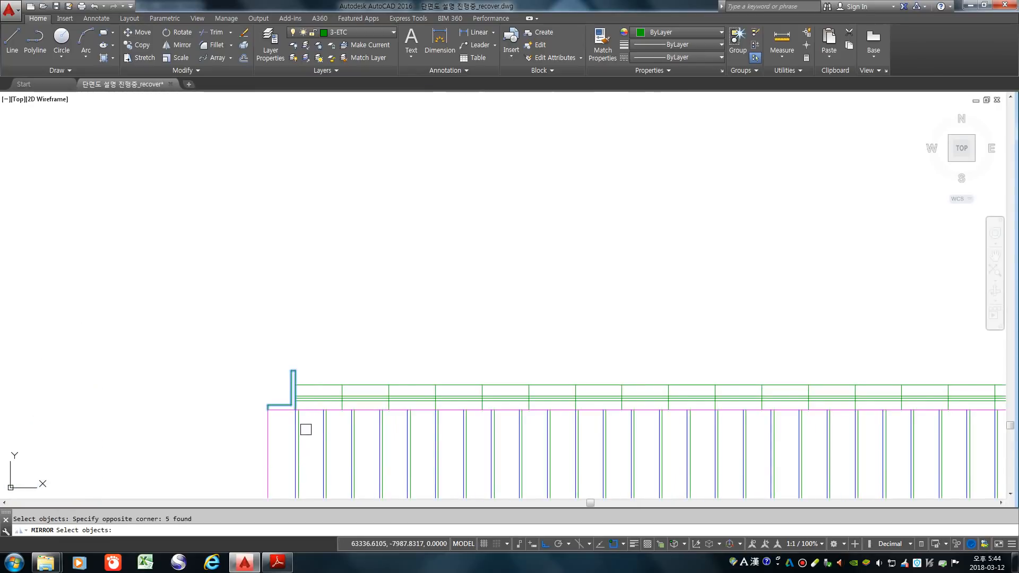
scroll(305, 431, "down", 2)
key("Return")
left_click(397, 419)
left_click(419, 311)
key("Return")
- Move the mirrored profile by its lower inner corner to the lower right end of the ridge
type("m")
key("Return")
scroll(555, 374, "up", 2)
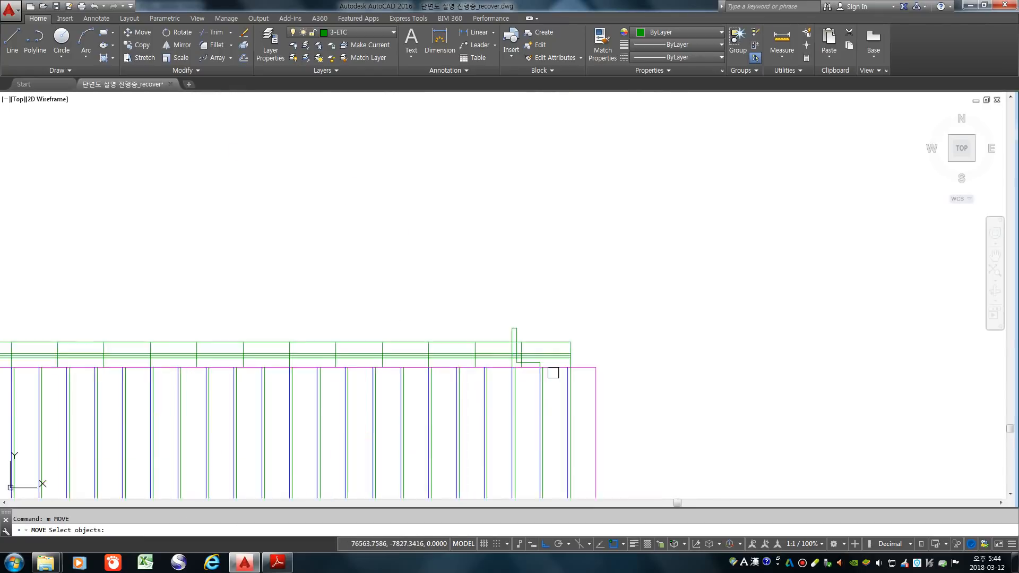
scroll(554, 372, "up", 4)
left_click(493, 292)
left_click(439, 282)
left_click(509, 351)
scroll(521, 359, "up", 3)
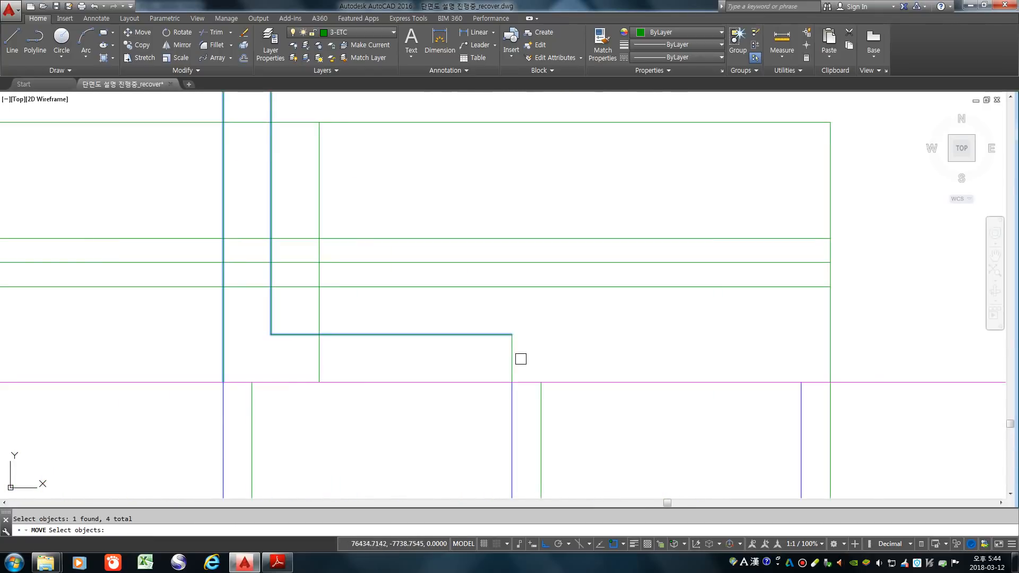
key("Return")
scroll(520, 360, "down", 2)
left_click(223, 382)
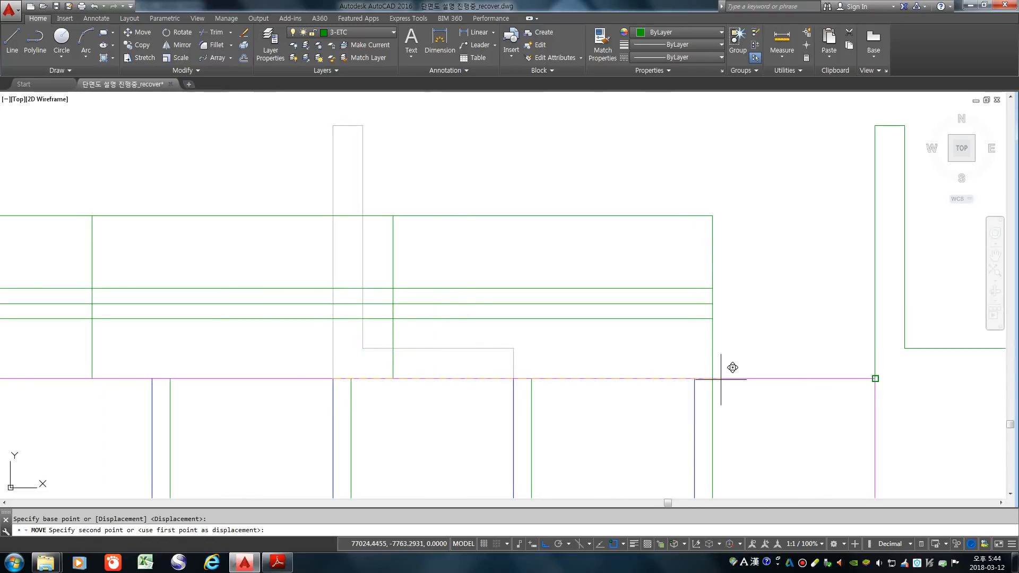
left_click(712, 379)
- Stretch the outer end of the right ridge-end profile to line up with the roof's right edge
scroll(587, 375, "down", 3)
scroll(770, 405, "up", 3)
type("s")
key("space")
left_click(727, 376)
left_click(683, 291)
key("space")
left_click(683, 351)
left_click(667, 350)
scroll(673, 456, "down", 5)
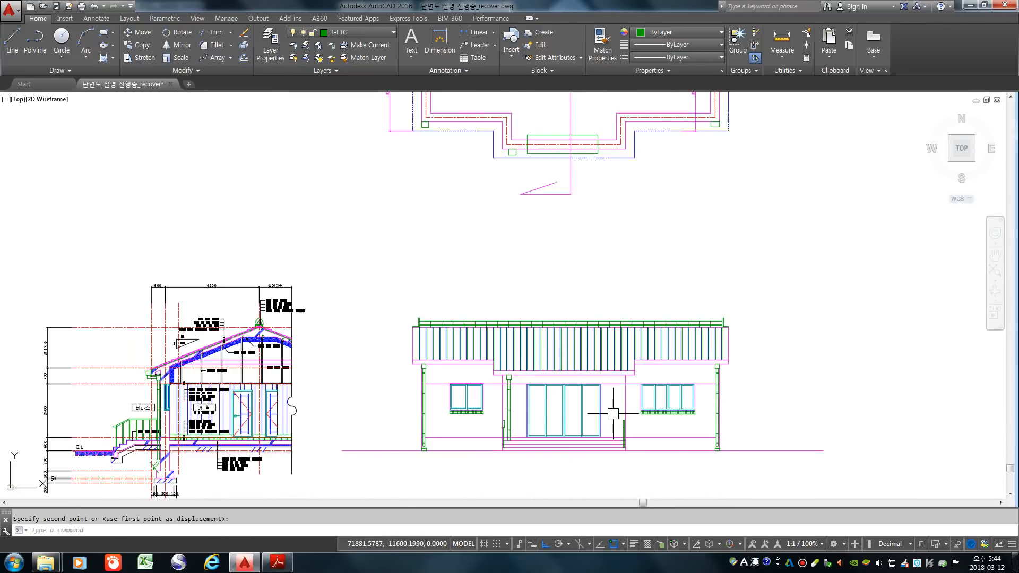
- Make 6-TEXT the current layer
middle_click_drag(554, 390, 525, 300)
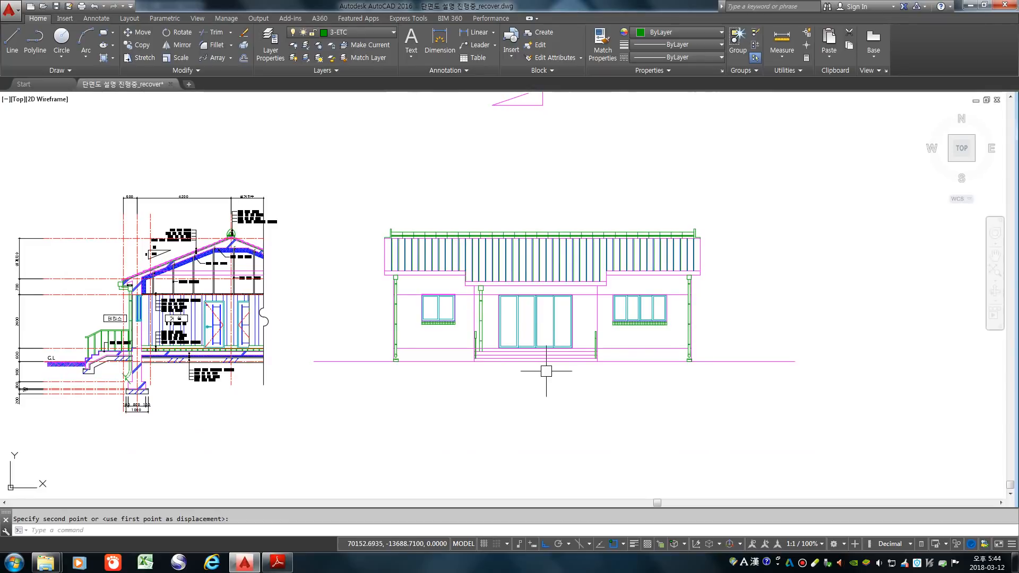
scroll(432, 314, "up", 6)
scroll(382, 308, "down", 4)
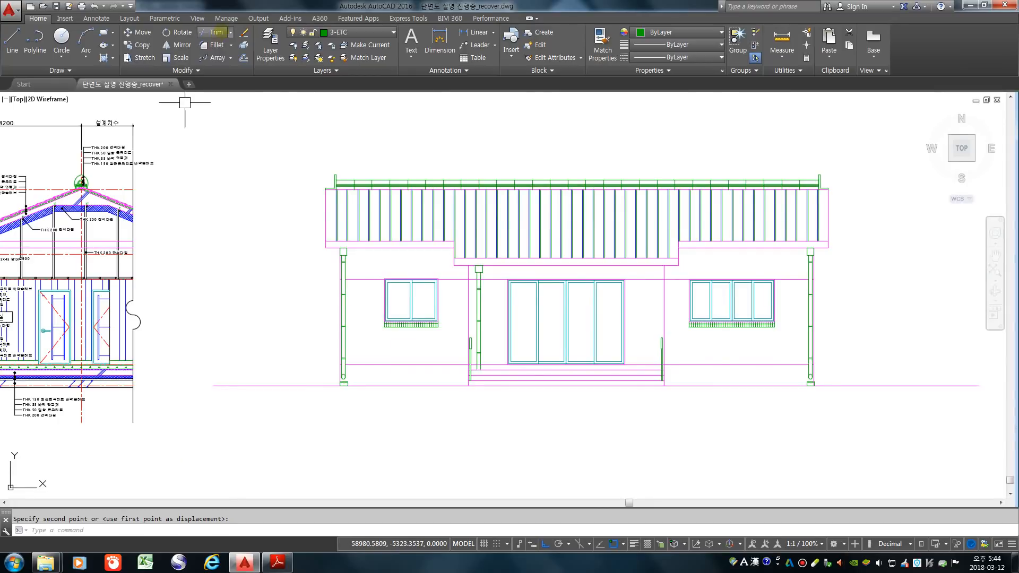
left_click(350, 32)
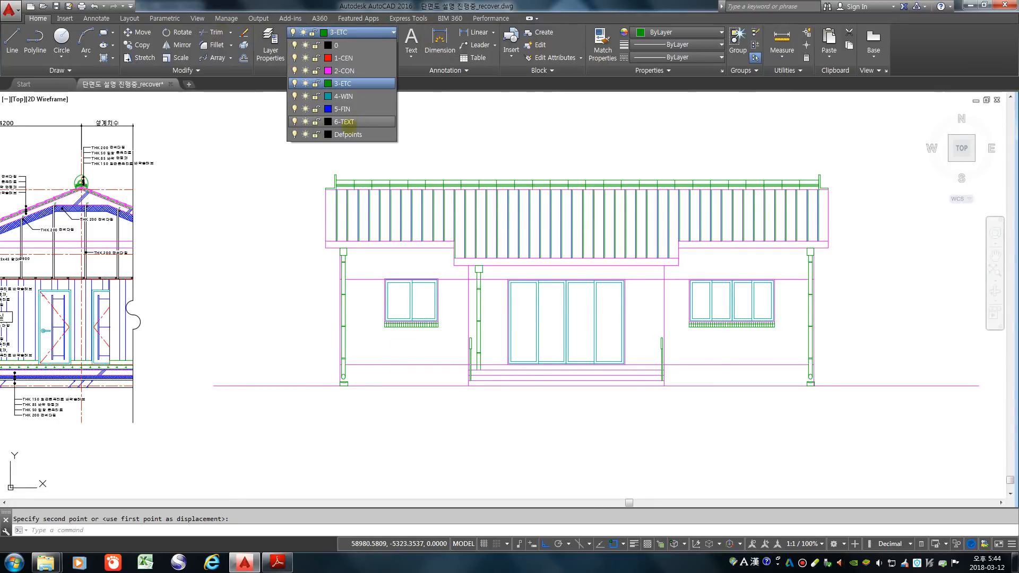
left_click(348, 123)
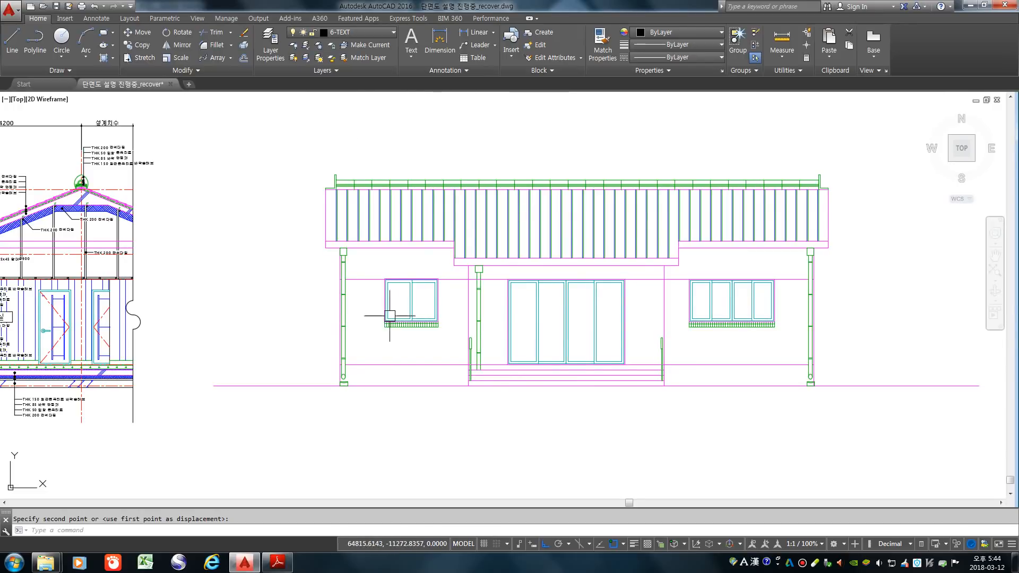
scroll(398, 320, "up", 4)
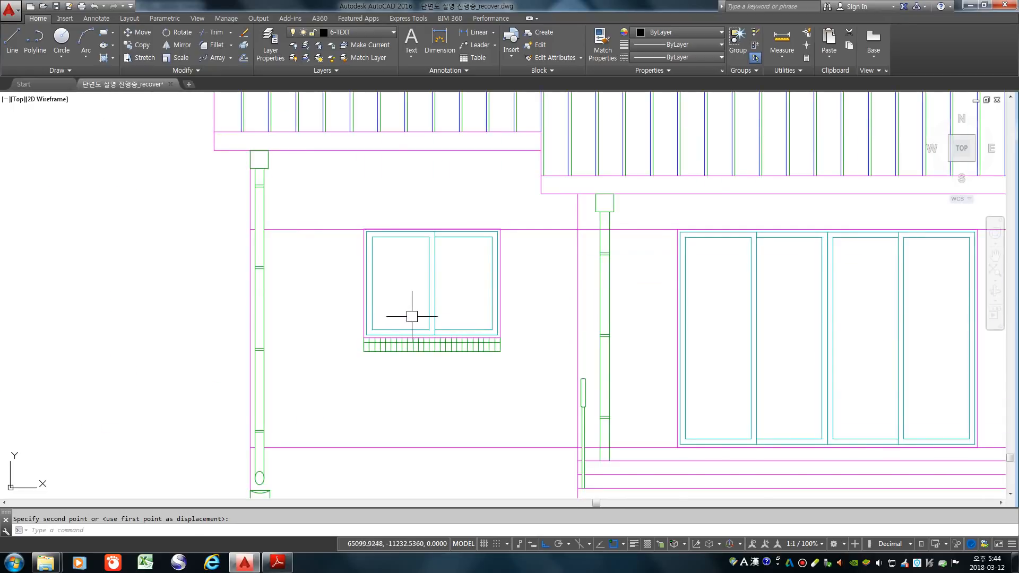
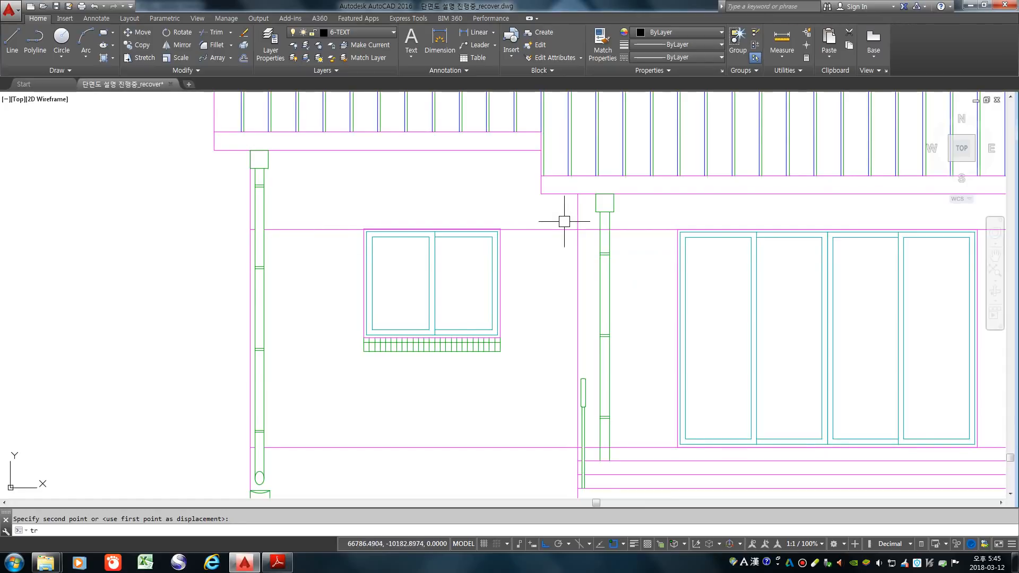
- Trim the line piece crossing the handrail at the left end of the entrance steps
key("Escape")
type("tr")
key("space")
key("space")
scroll(611, 229, "up", 7)
scroll(532, 243, "down", 9)
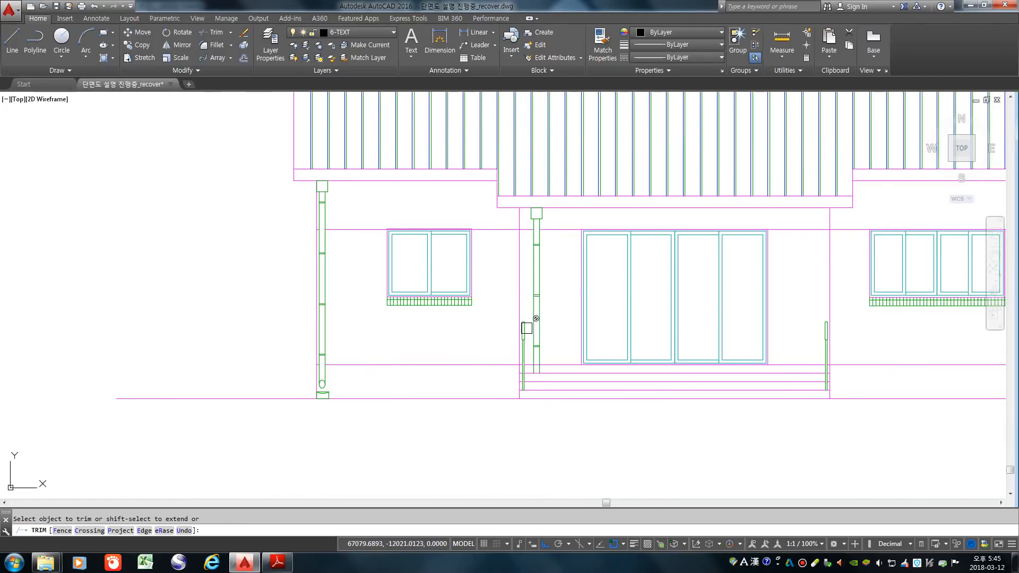
scroll(530, 373, "up", 8)
left_click_drag(546, 353, 564, 334)
scroll(564, 335, "down", 6)
key("space")
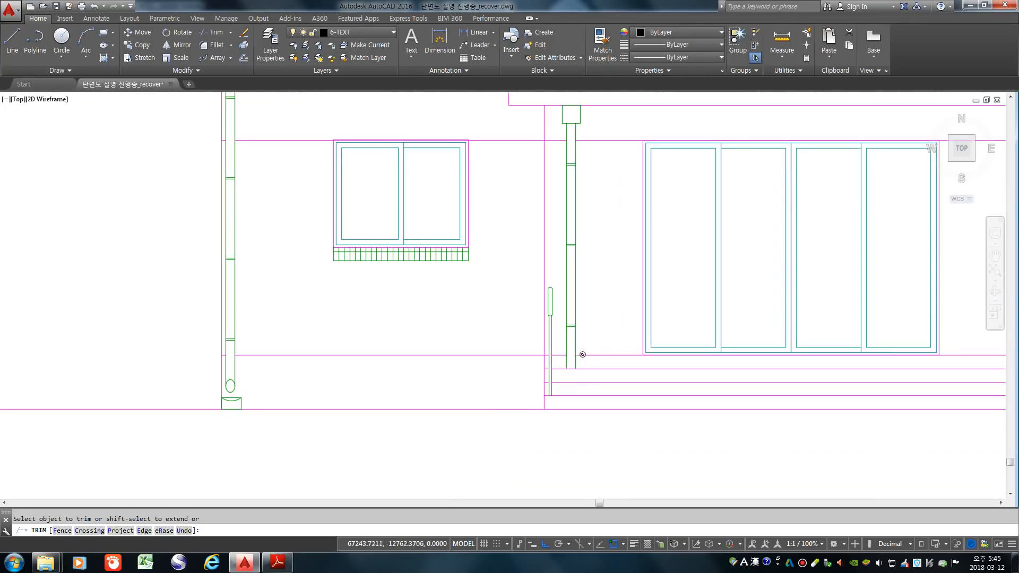
- Make 3-ETC the current layer and draw a half-arrow opening symbol low in the left window's left sash
left_click(366, 32)
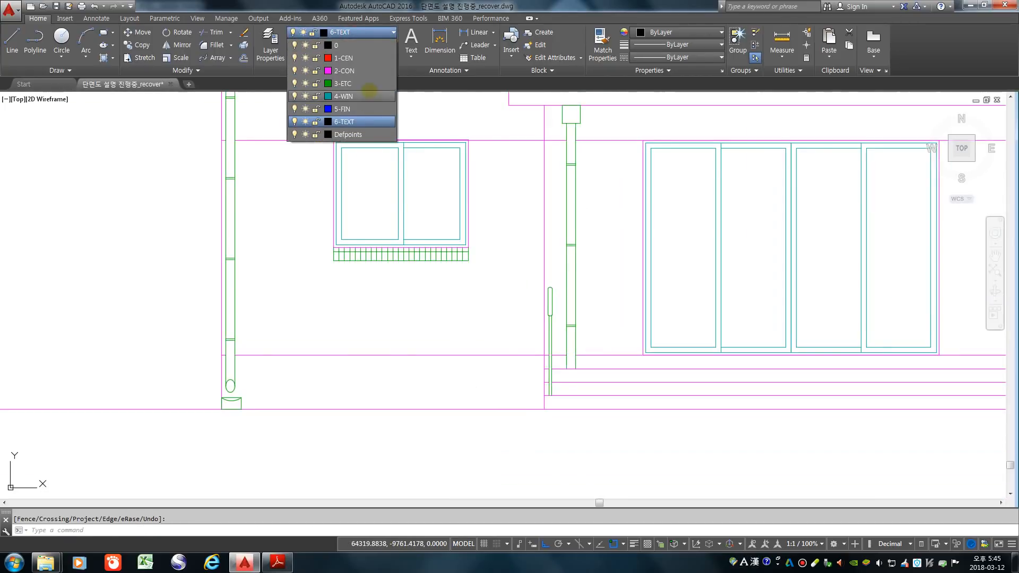
left_click(365, 84)
scroll(382, 226, "up", 2)
type("l")
key("space")
scroll(377, 238, "up", 4)
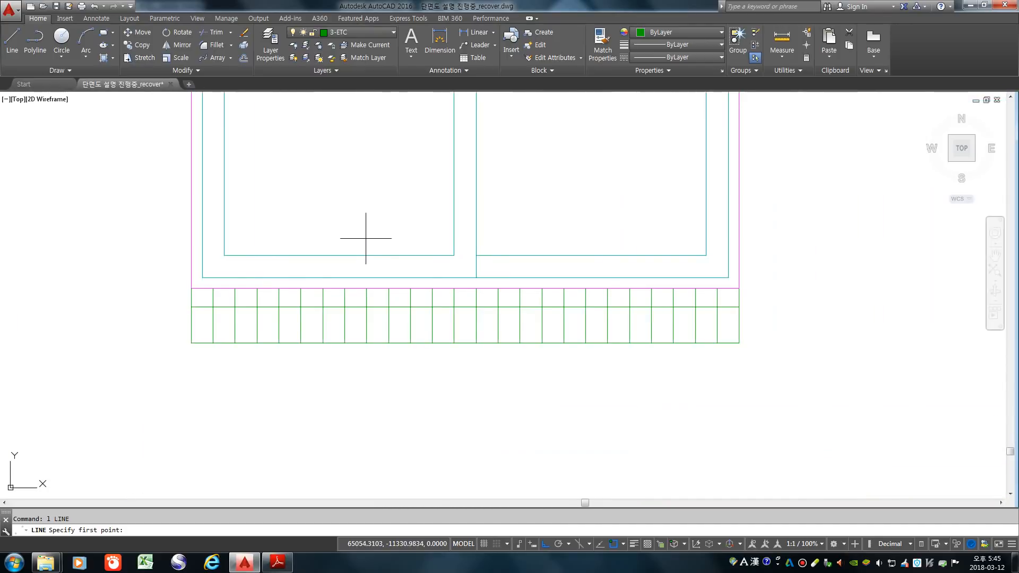
left_click(365, 232)
left_click(433, 238)
scroll(433, 238, "down", 2)
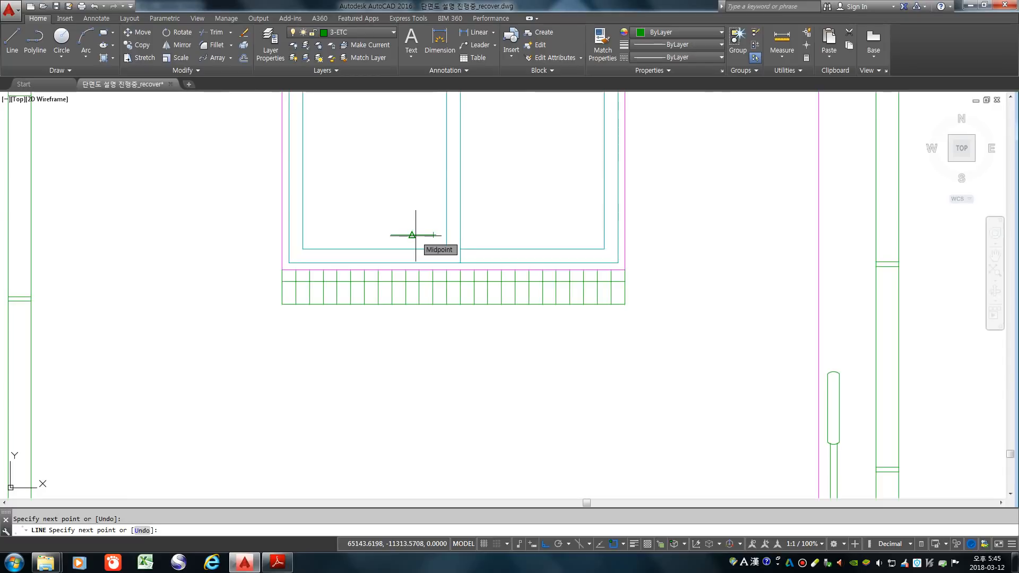
key("F8")
scroll(416, 234, "up", 4)
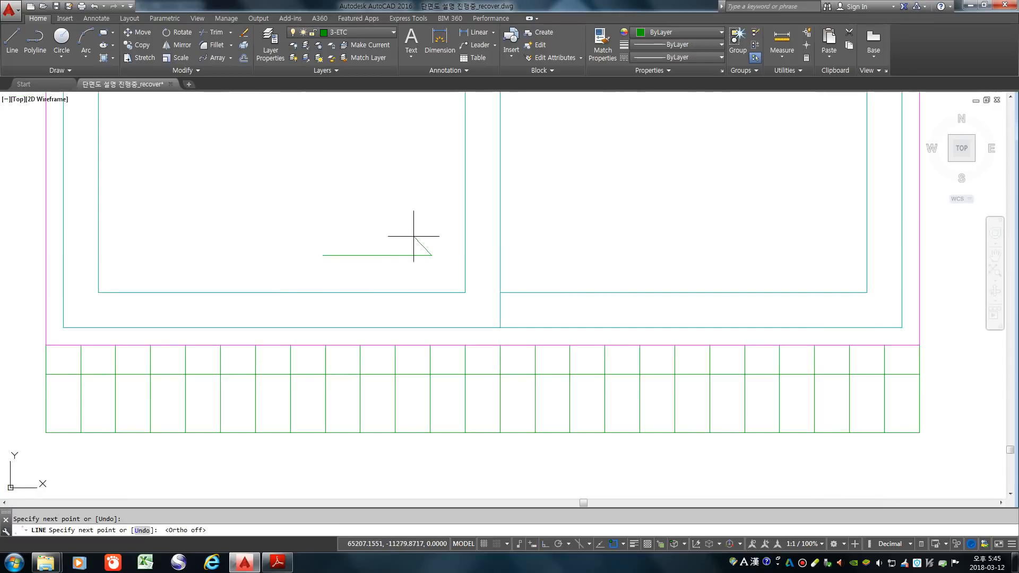
left_click(383, 231)
key("Return")
scroll(278, 314, "down", 6)
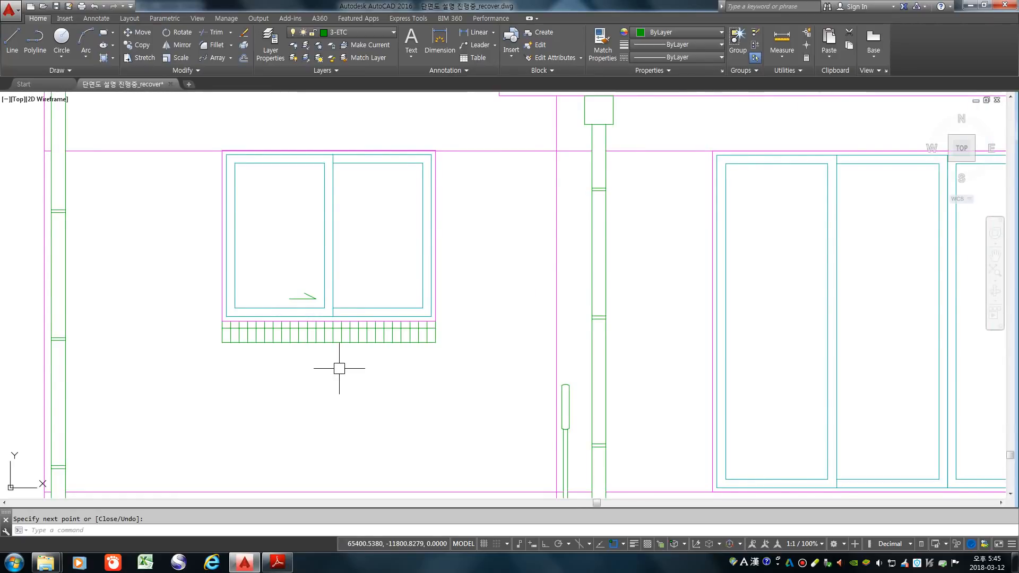
- Turn Ortho back on and mirror the half arrow into the right sash about the window's vertical centre line, keeping the original
key("F8")
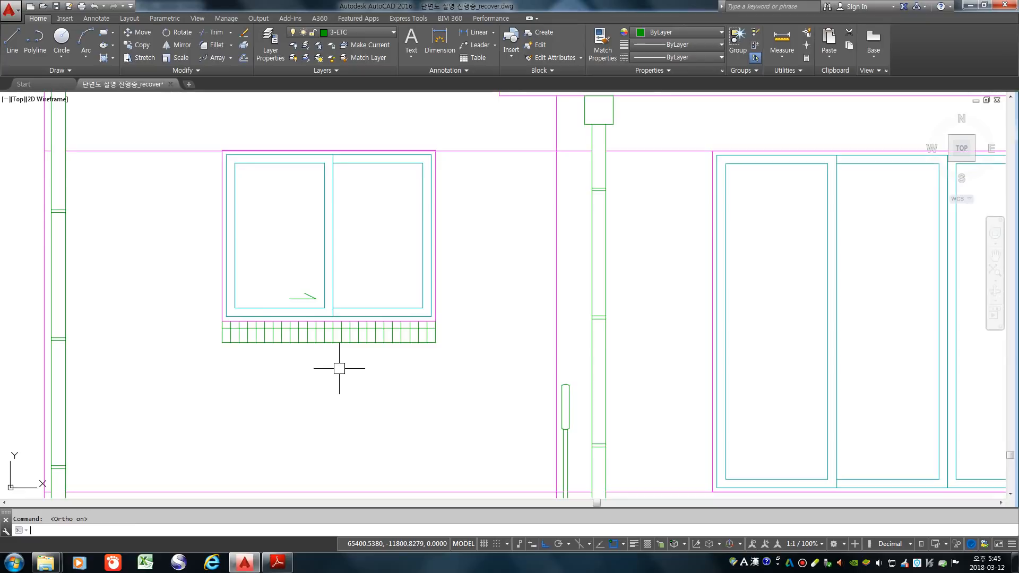
type("mi")
key("Return")
left_click(279, 266)
left_click(328, 301)
key("Return")
left_click(324, 317)
left_click(345, 409)
key("Return")
scroll(268, 341, "down", 2)
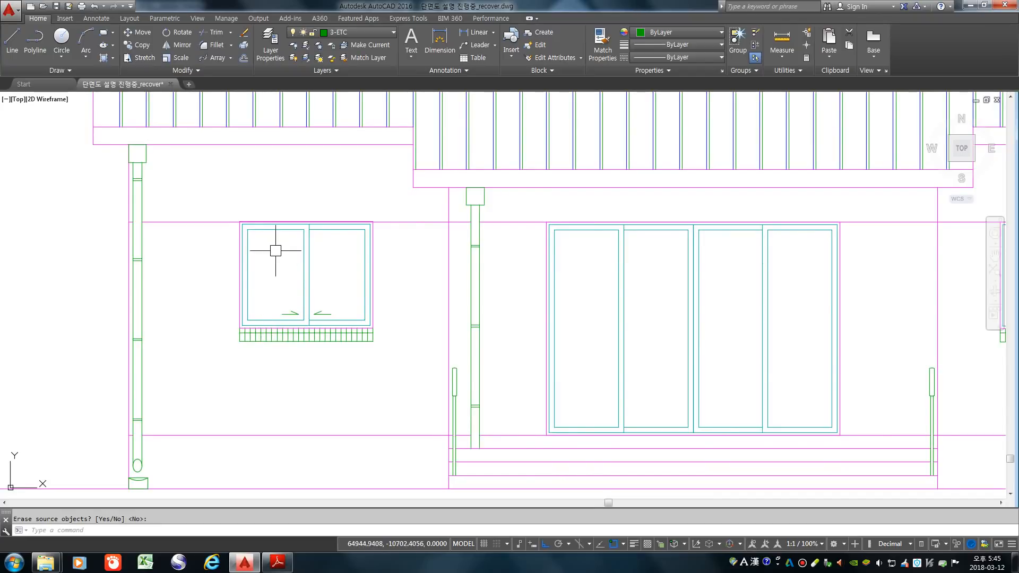
- Make 5-FIN the current layer and draw a diagonal glass line between the midpoints of the left sash's top and left inner edges
left_click(374, 34)
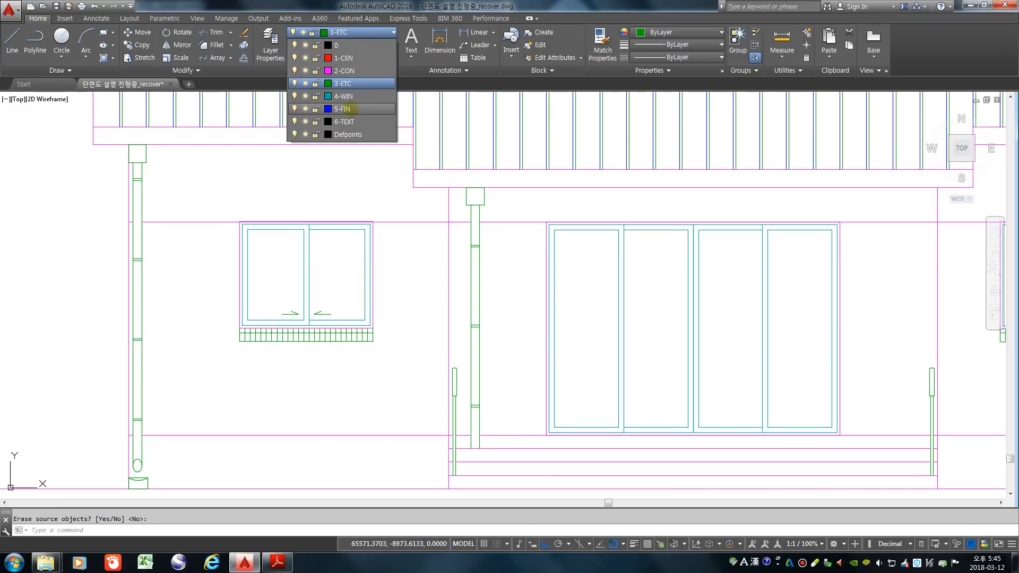
left_click(346, 109)
type("l")
key("Return")
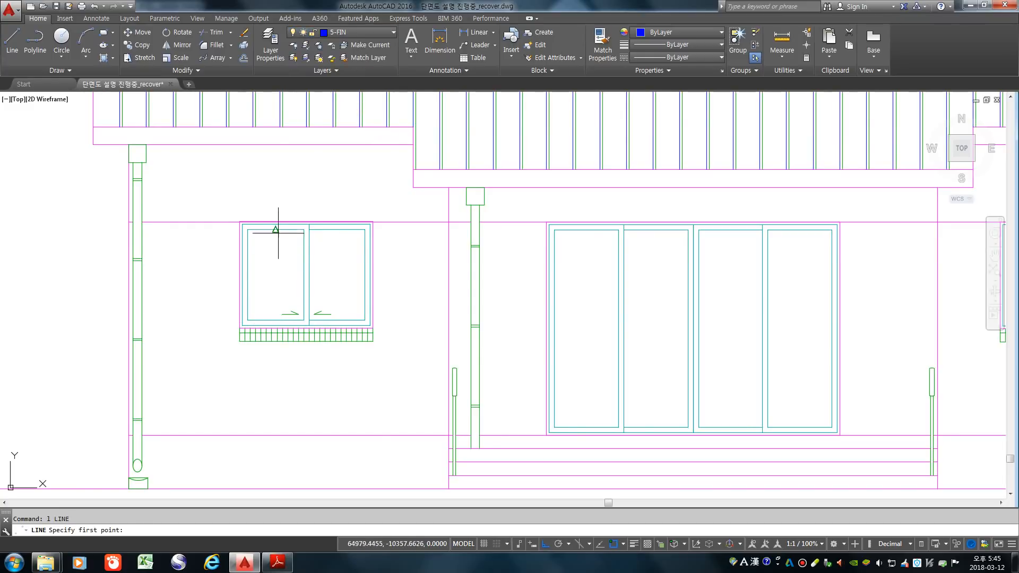
left_click(275, 229)
left_click(247, 274)
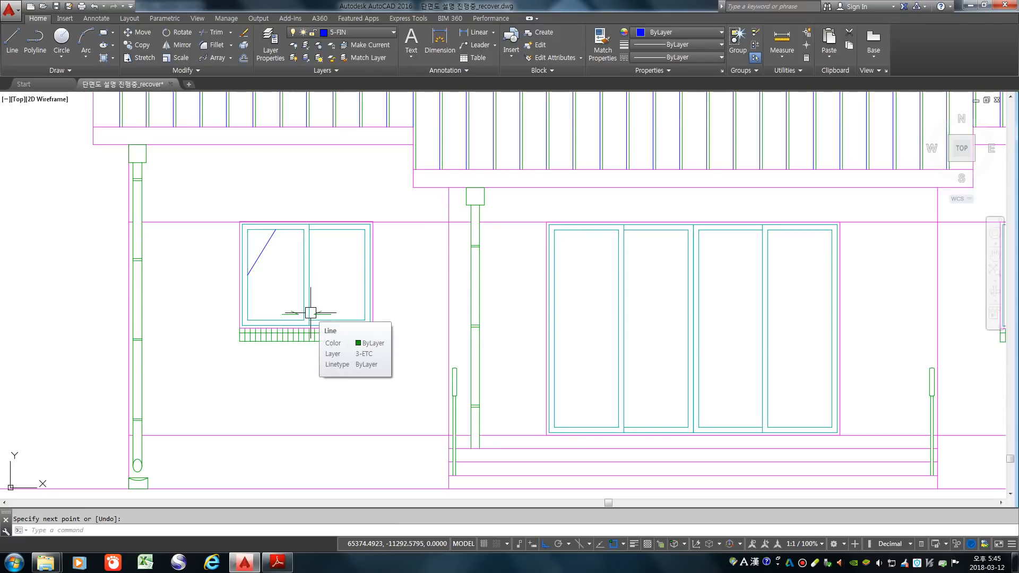
scroll(275, 230, "up", 2)
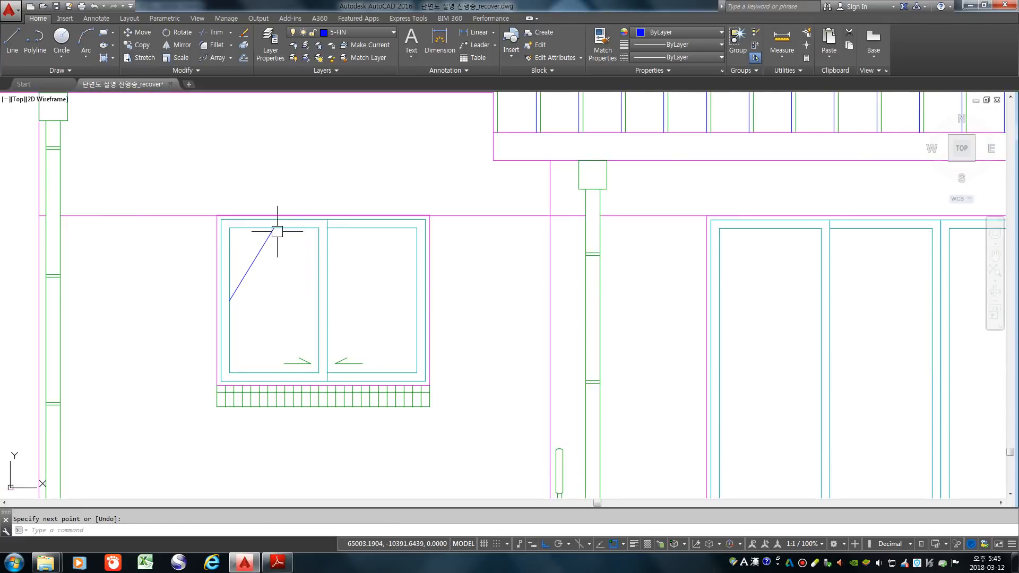
left_click(229, 299)
key("Escape")
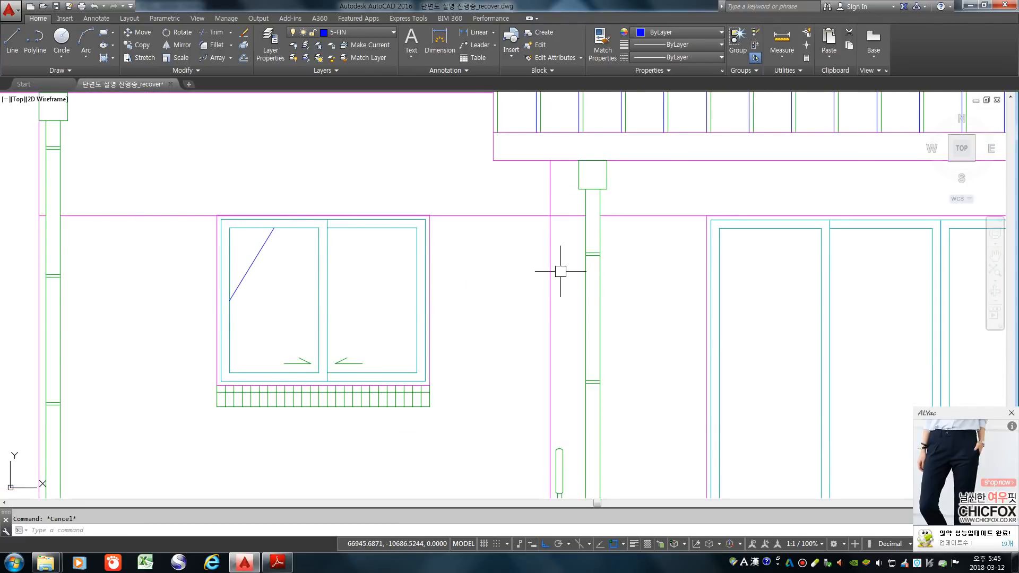
left_click(1011, 413)
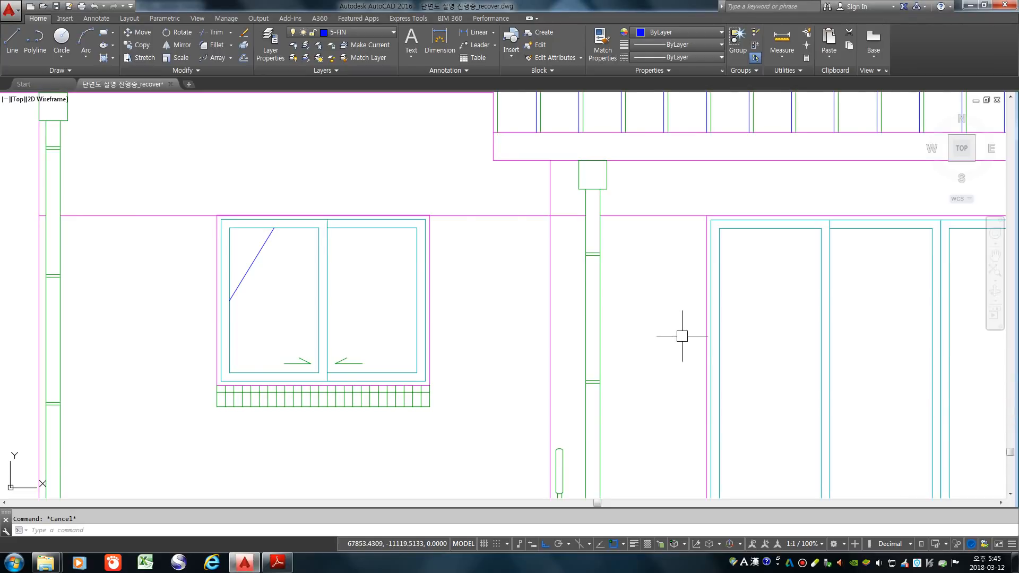
- Offset the diagonal glass line toward the lower right inside the sash
type("o")
key("Return")
key("Return")
left_click(248, 269)
left_click(270, 297)
- Extend the offset glass line to the inner edges of the sash frame
scroll(234, 302, "up", 4)
type("ex")
key("Return")
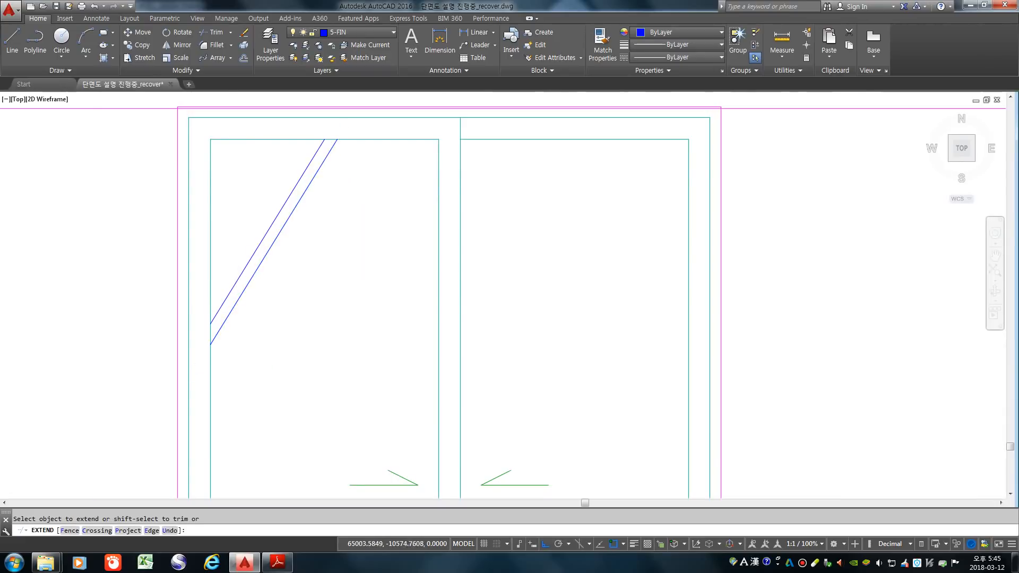
scroll(332, 216, "down", 5)
key("Return")
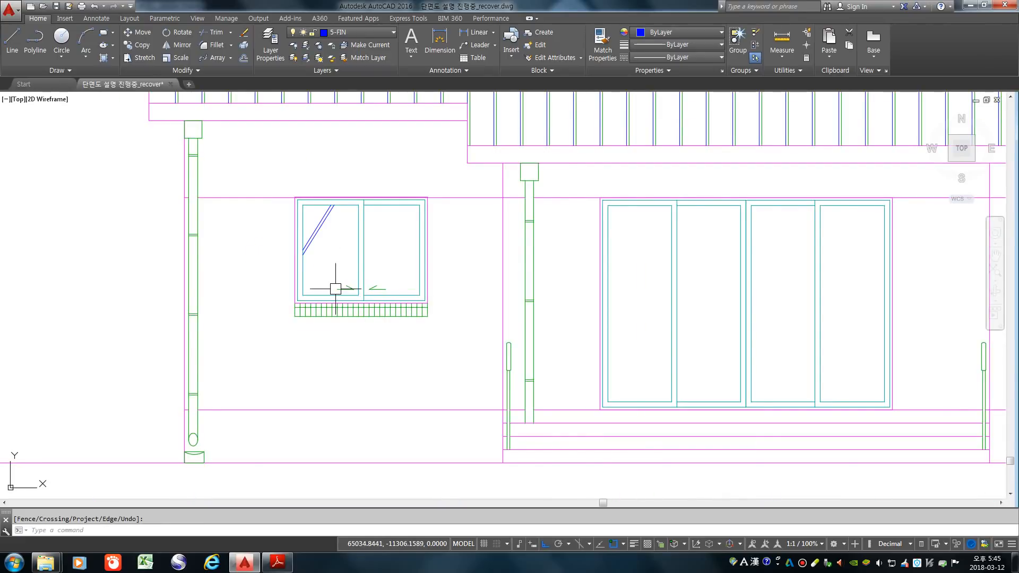
- Copy the pair of diagonal glass lines from the small window's left sash into its right sash, aligned at the inner frame corners
type("co")
key("Return")
left_click(343, 238)
left_click(313, 218)
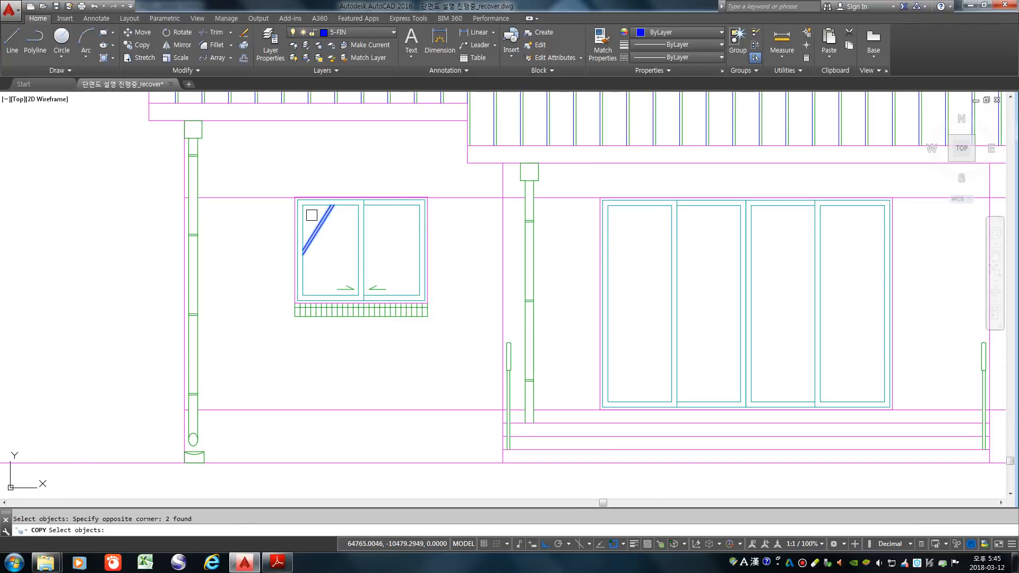
scroll(311, 212, "up", 4)
key("Return")
left_click(295, 202)
left_click(447, 196)
key("Return")
scroll(335, 276, "down", 4)
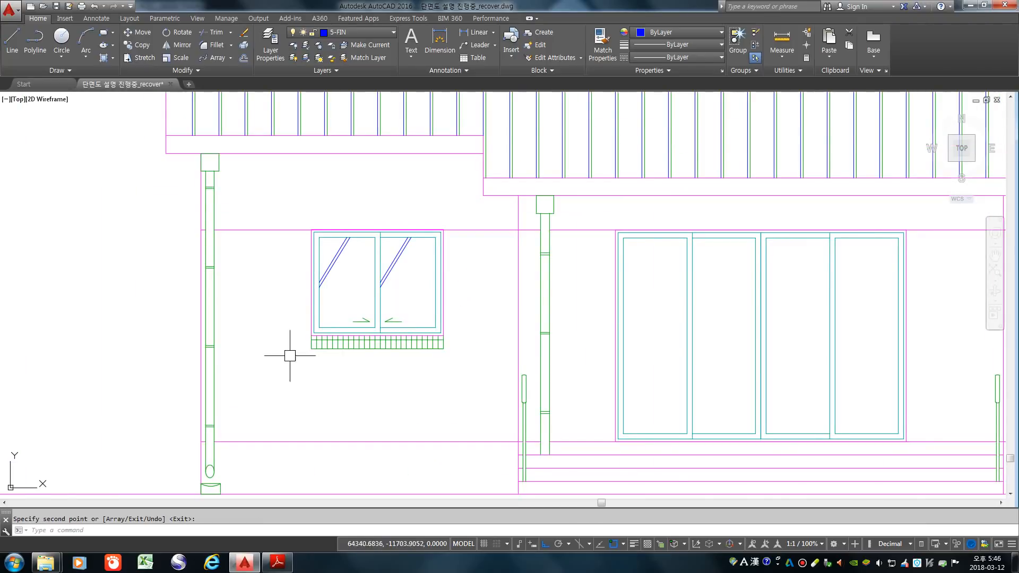
- Copy the left window's glass lines and opening arrows into both sash pairs of the central sliding door and both sash pairs of the right window
scroll(294, 359, "down", 3)
type("co")
key("Return")
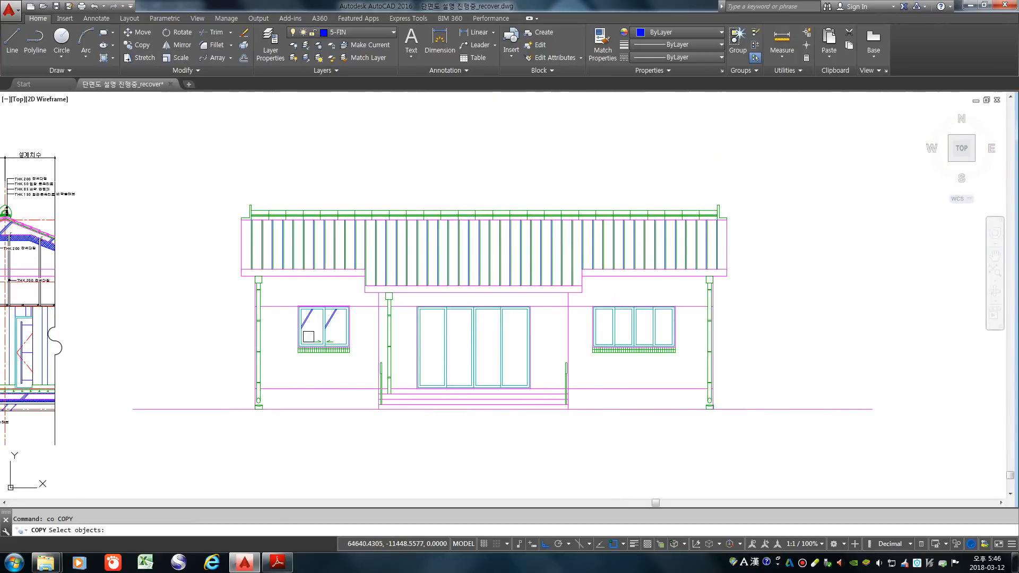
scroll(316, 326, "up", 4)
left_click(302, 321)
left_click(275, 288)
left_click(379, 311)
left_click(387, 274)
left_click(286, 367)
left_click(394, 401)
key("Return")
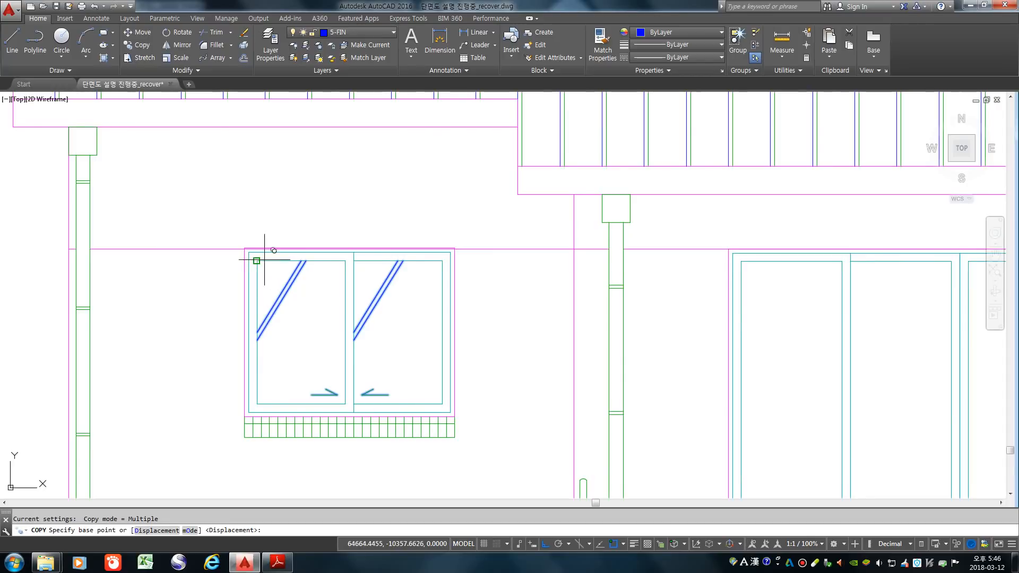
left_click(257, 260)
scroll(259, 265, "down", 4)
left_click(536, 271)
left_click(726, 271)
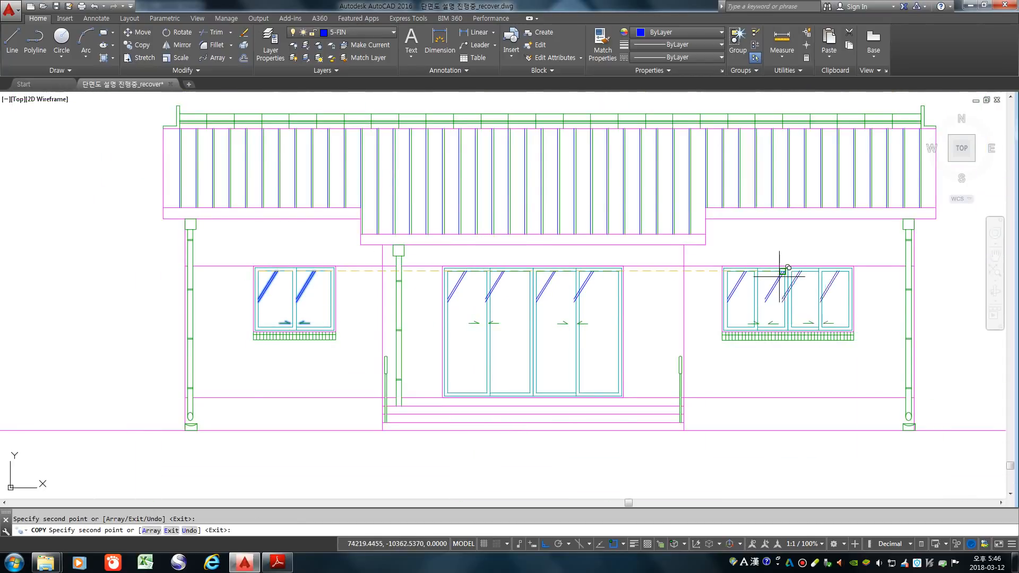
left_click(790, 271)
key("Return")
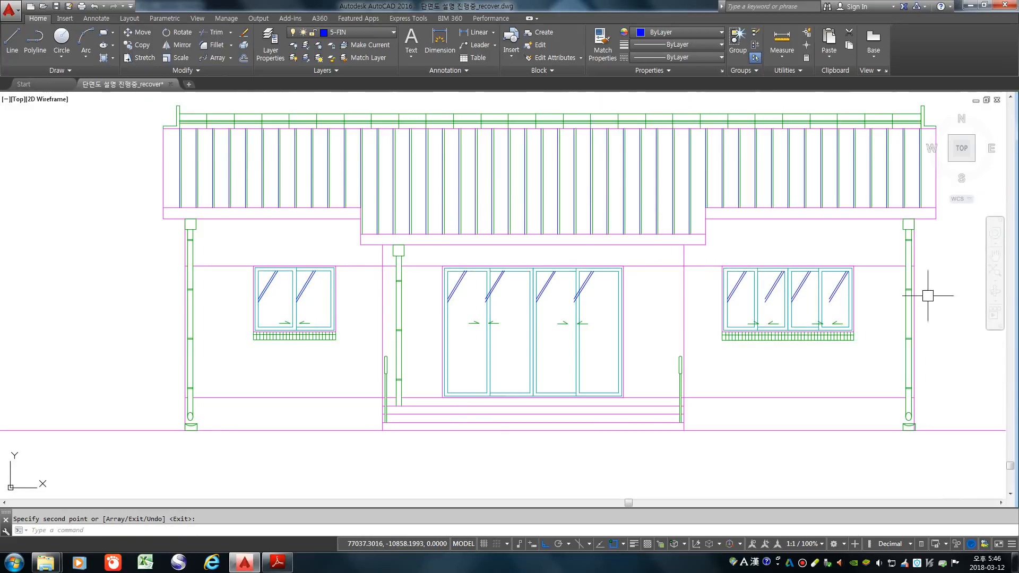
- Trim the glass lines that overrun the inner frame edges in the central door's second and fourth sashes
scroll(862, 299, "up", 2)
scroll(853, 305, "down", 3)
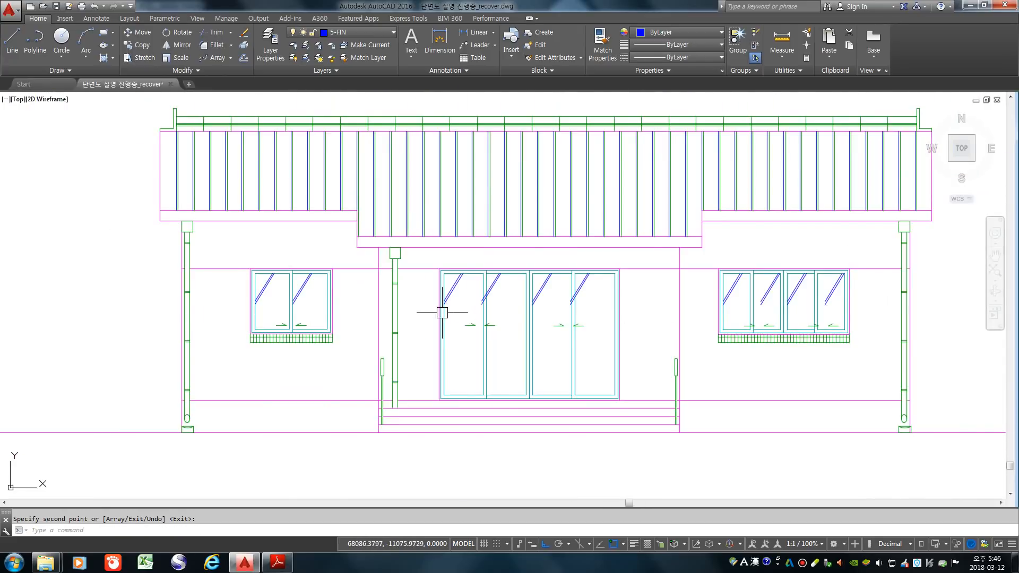
scroll(446, 285, "up", 5)
type("t")
key("Return")
key("Escape")
key("Escape")
scroll(551, 293, "up", 1)
type("t")
key("Return")
left_click(549, 279)
key("Return")
scroll(549, 278, "up", 1)
scroll(562, 307, "down", 3)
scroll(561, 314, "up", 3)
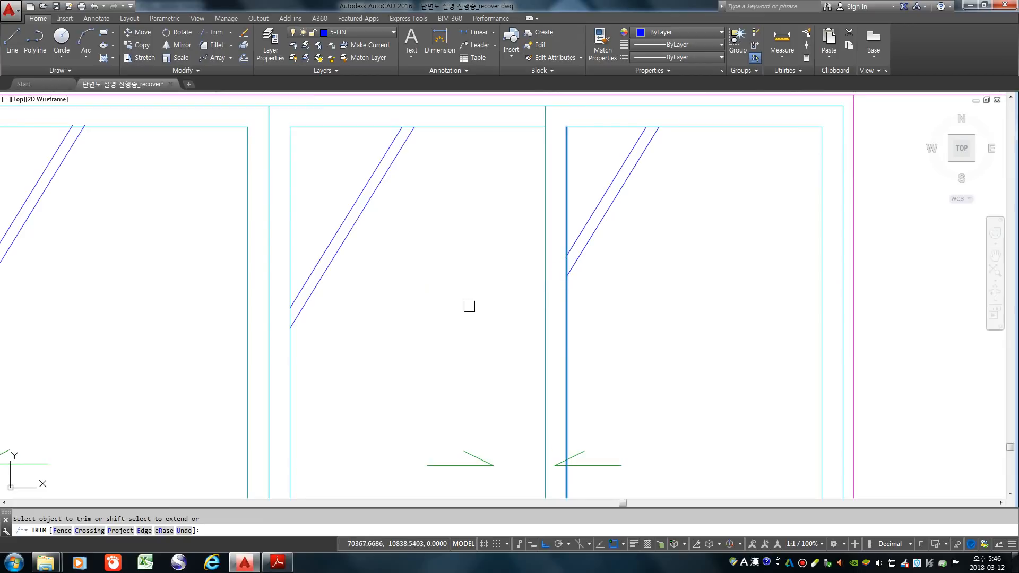
scroll(547, 285, "down", 4)
key("Return")
- Extend the glass lines in the right window's second and fourth sashes to the inner frame edges
scroll(613, 318, "up", 4)
type("ex")
key("Return")
key("Return")
scroll(510, 366, "down", 2)
scroll(655, 346, "up", 2)
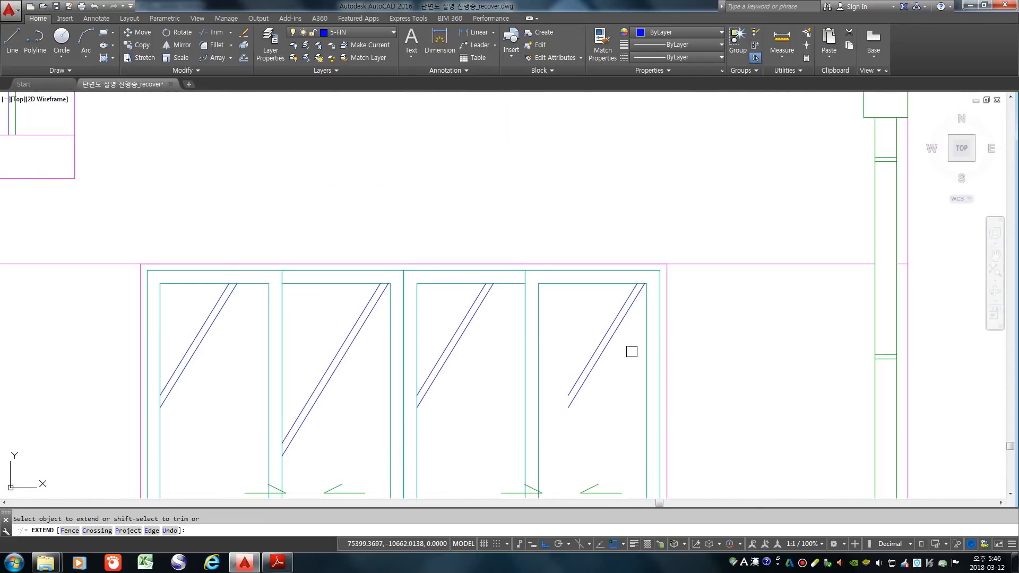
left_click(574, 381)
left_click(577, 391)
scroll(590, 313, "down", 2)
key("Return")
scroll(631, 331, "down", 4)
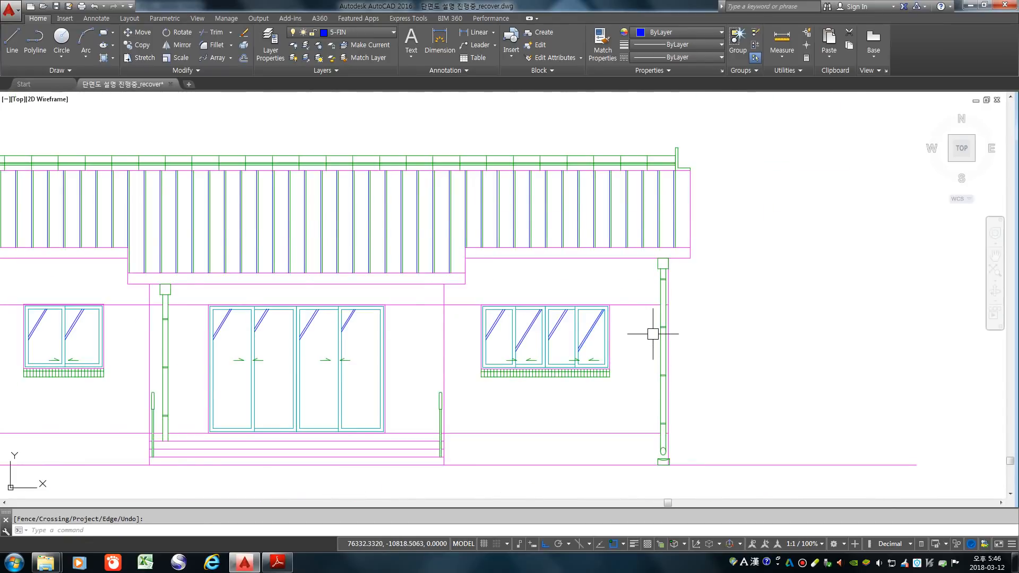
- Move the two arrow pairs in the right window horizontally so each pair is centred where its sashes meet
scroll(650, 335, "up", 1)
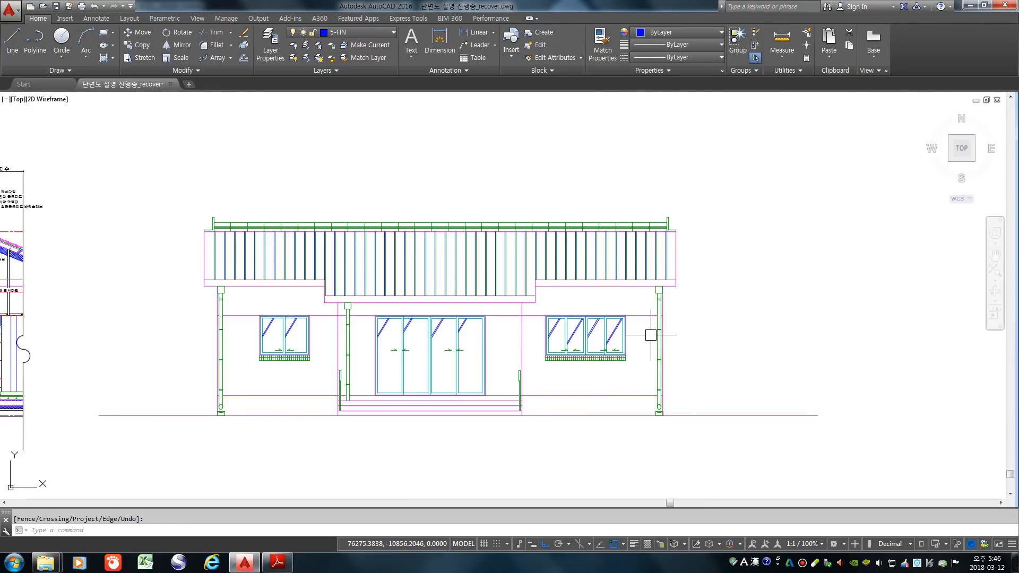
type("m")
key("Return")
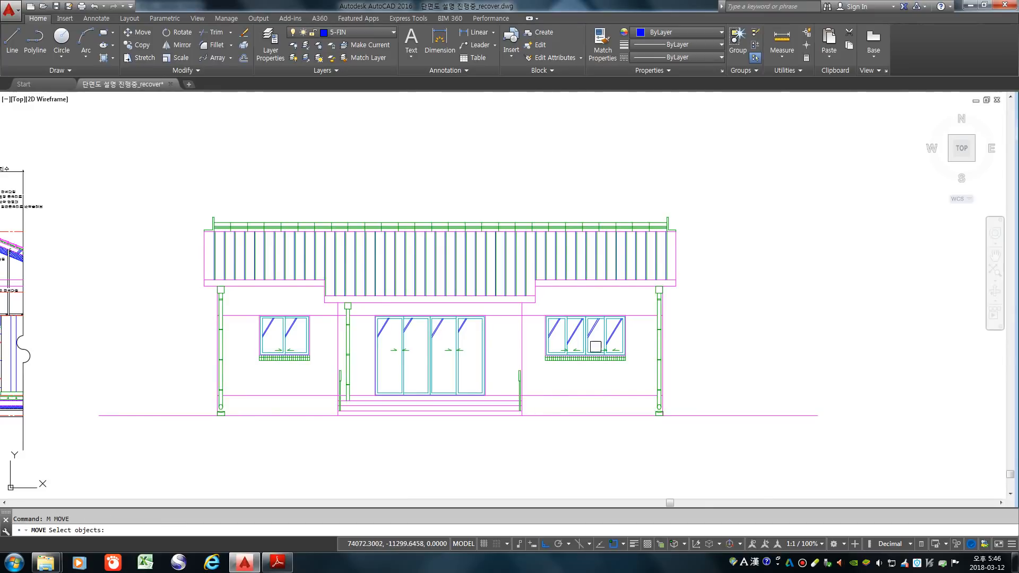
scroll(539, 338, "up", 6)
left_click(431, 306)
left_click(573, 353)
key("Return")
left_click(580, 405)
left_click(581, 404)
key("Return")
left_click(605, 303)
left_click(724, 326)
key("Return")
left_click(787, 427)
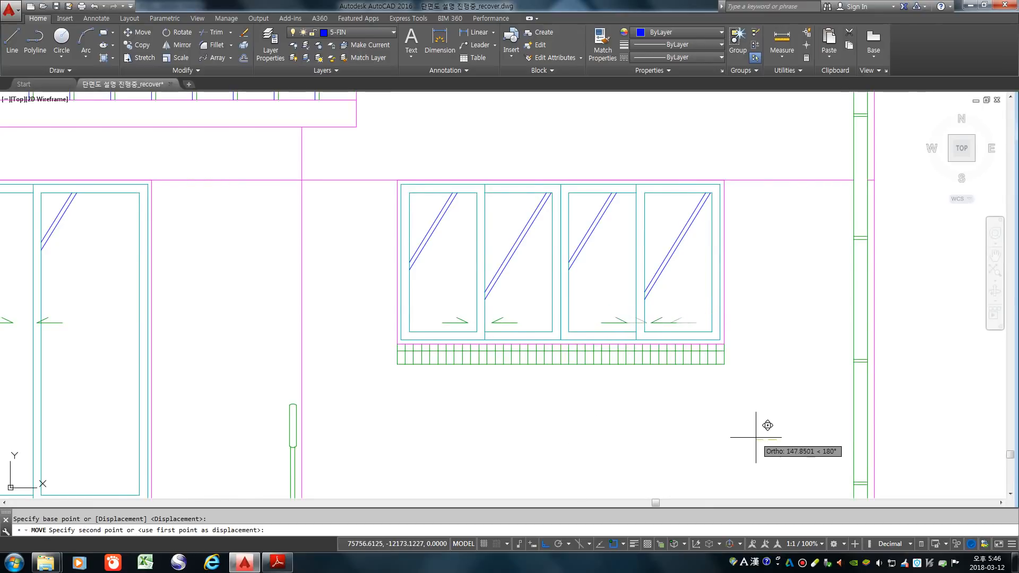
left_click(771, 424)
- Move the two arrow pairs in the central door horizontally so each pair is centred where its sashes meet
scroll(775, 402, "down", 4)
scroll(430, 384, "up", 2)
key("Return")
left_click(350, 346)
left_click(445, 407)
key("Return")
left_click(405, 392)
left_click(428, 403)
key("Return")
left_click(482, 345)
left_click(589, 379)
key("Return")
left_click(634, 361)
left_click(641, 367)
- Move all four arrows in the central door straight down about 950 mm, near the bottom of the sashes
key("Return")
left_click(353, 346)
left_click(581, 415)
key("Return")
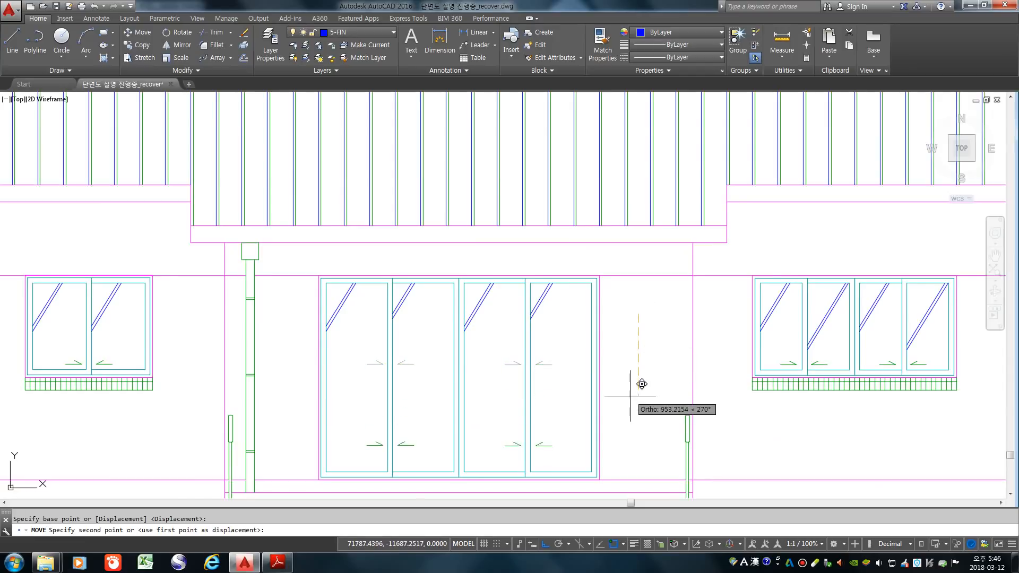
left_click(628, 395)
scroll(633, 281, "down", 4)
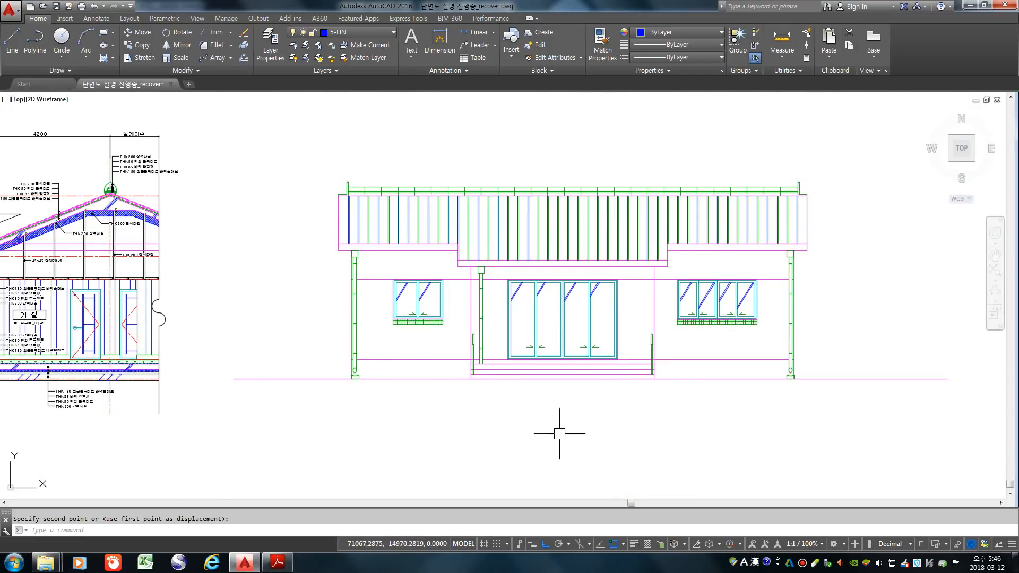
scroll(460, 411, "down", 2)
scroll(625, 378, "up", 2)
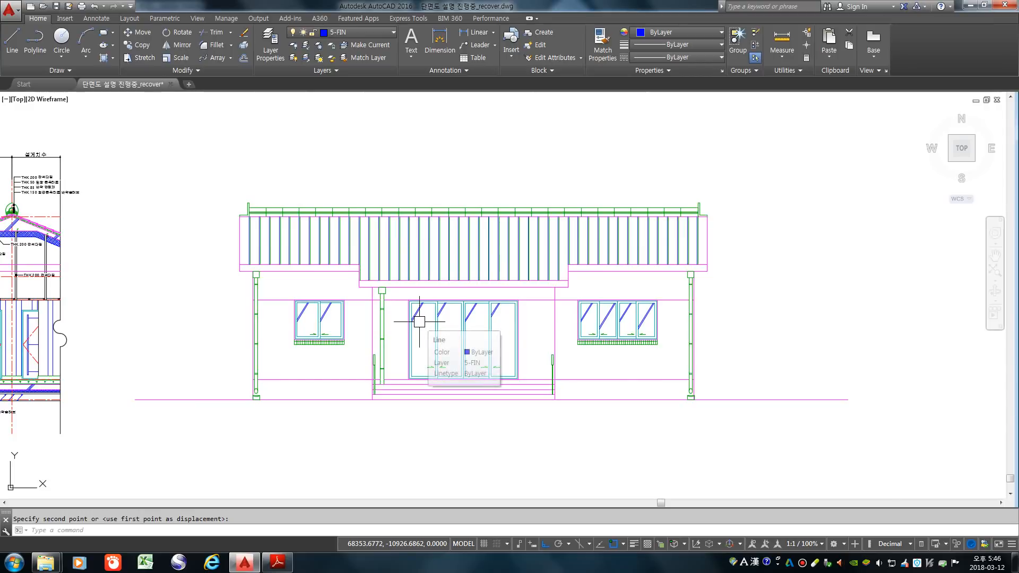
- Copy the THK 85 and THK 150 floor notes with their leader and two dots from the living-room section to the space beside the elevation
scroll(419, 321, "down", 5)
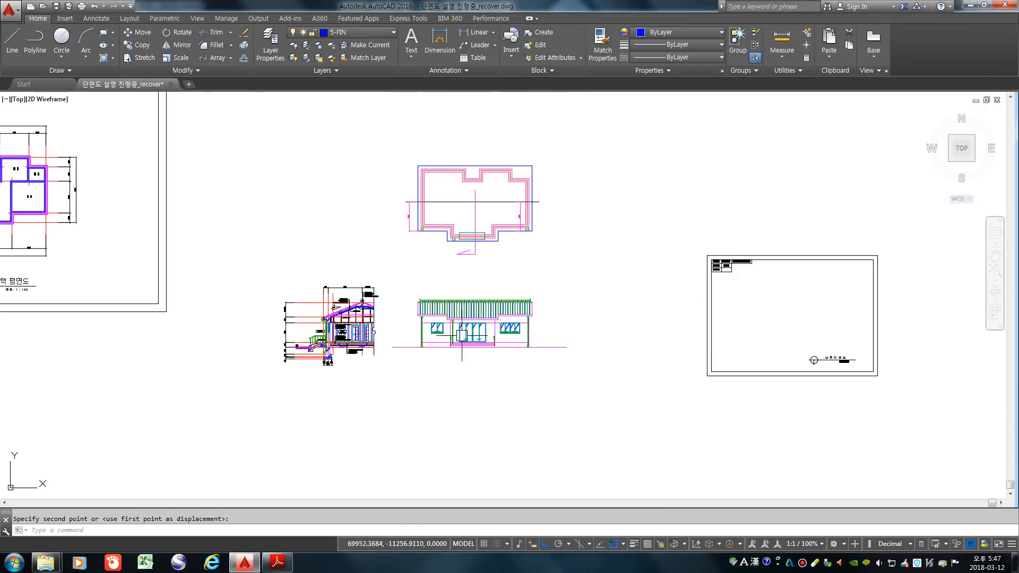
scroll(382, 319, "up", 3)
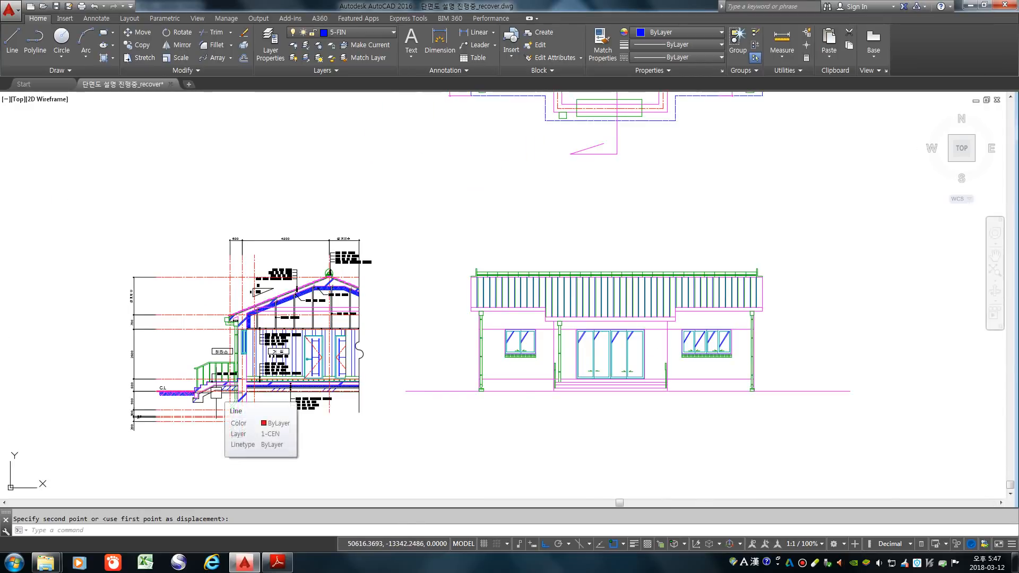
scroll(276, 372, "up", 8)
key("Escape")
type("co")
key("Return")
scroll(257, 419, "up", 4)
left_click(254, 429)
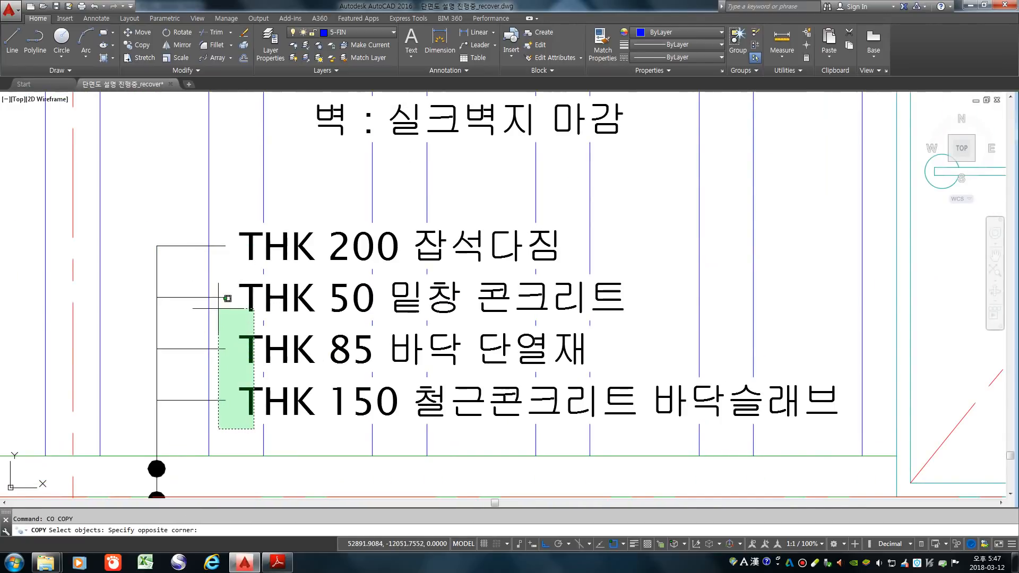
left_click(218, 330)
scroll(304, 301, "down", 2)
scroll(225, 382, "up", 3)
left_click(234, 289)
left_click(230, 321)
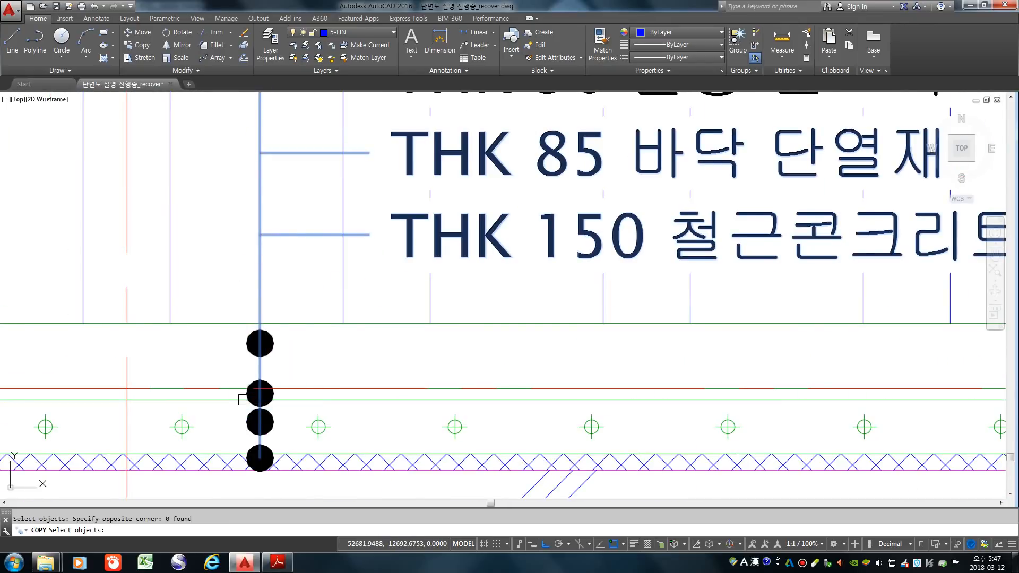
left_click(236, 407)
left_click(275, 472)
key("Return")
left_click(260, 344)
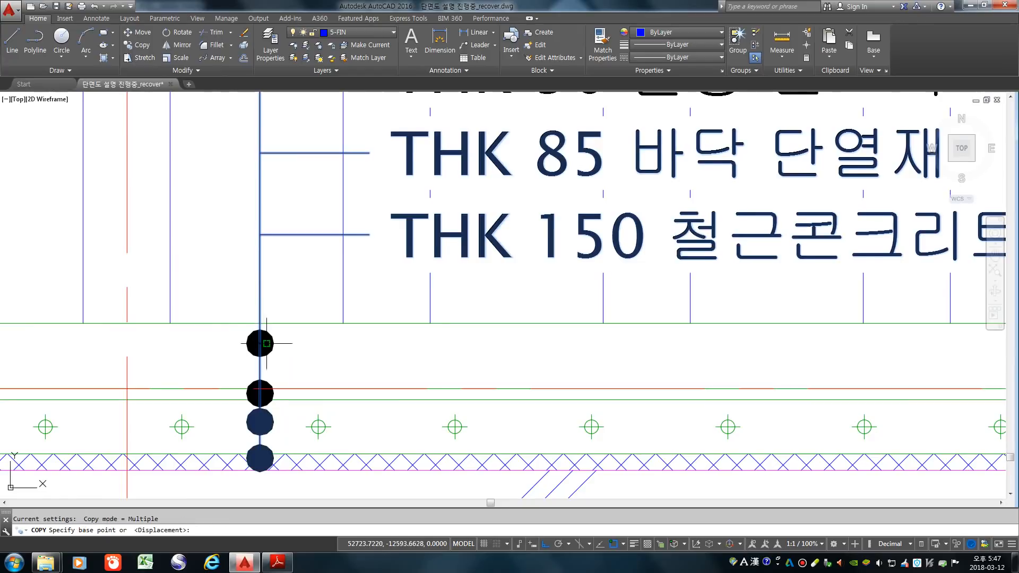
scroll(239, 340, "down", 3)
scroll(217, 342, "down", 3)
left_click(596, 345)
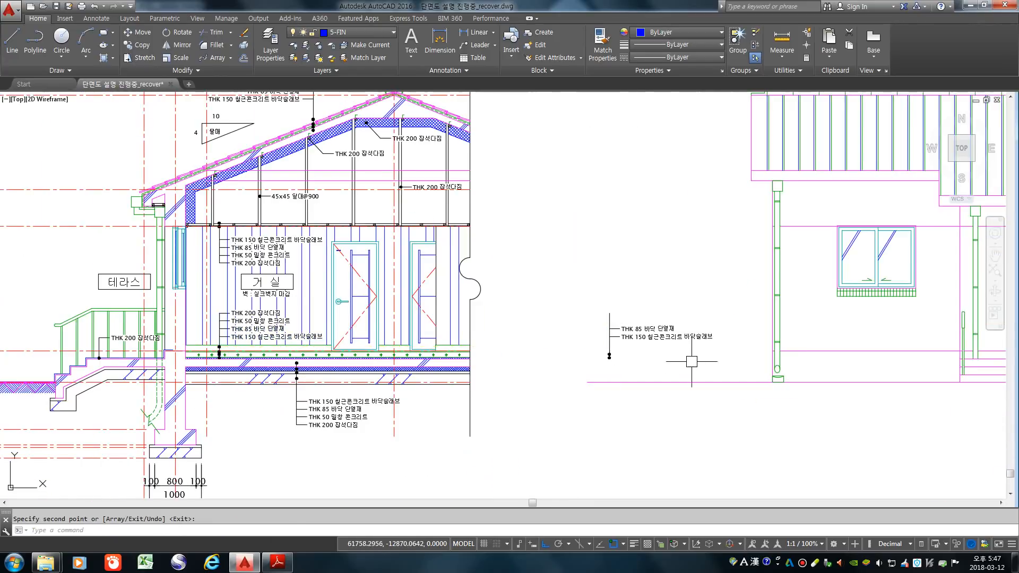
- Trim the excess leader line above the upper line of the copied note
scroll(651, 345, "up", 4)
middle_click_drag(301, 238, 297, 284)
key("Return")
type("tr")
key("Return")
key("Return")
left_click(325, 228)
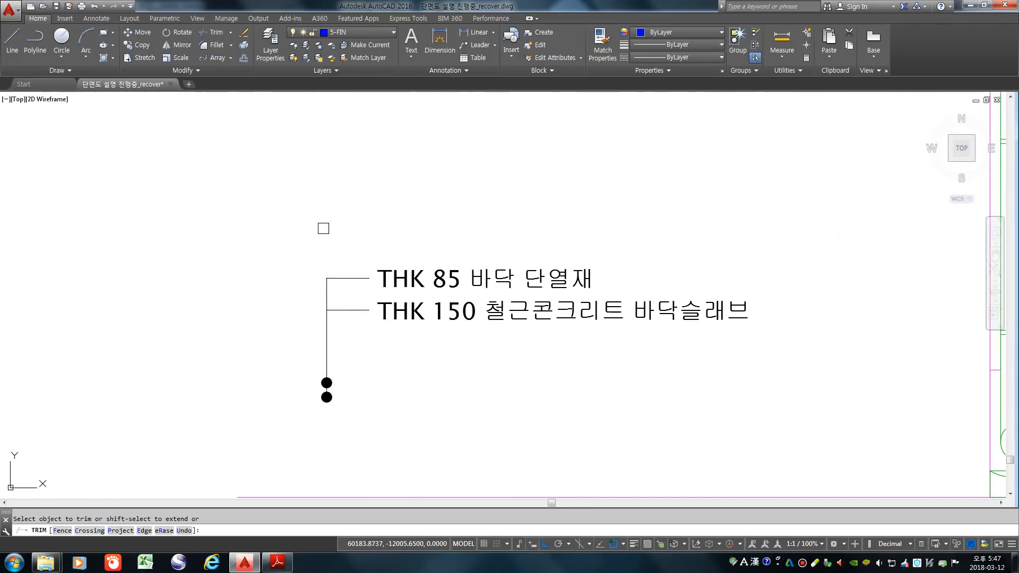
scroll(364, 307, "down", 5)
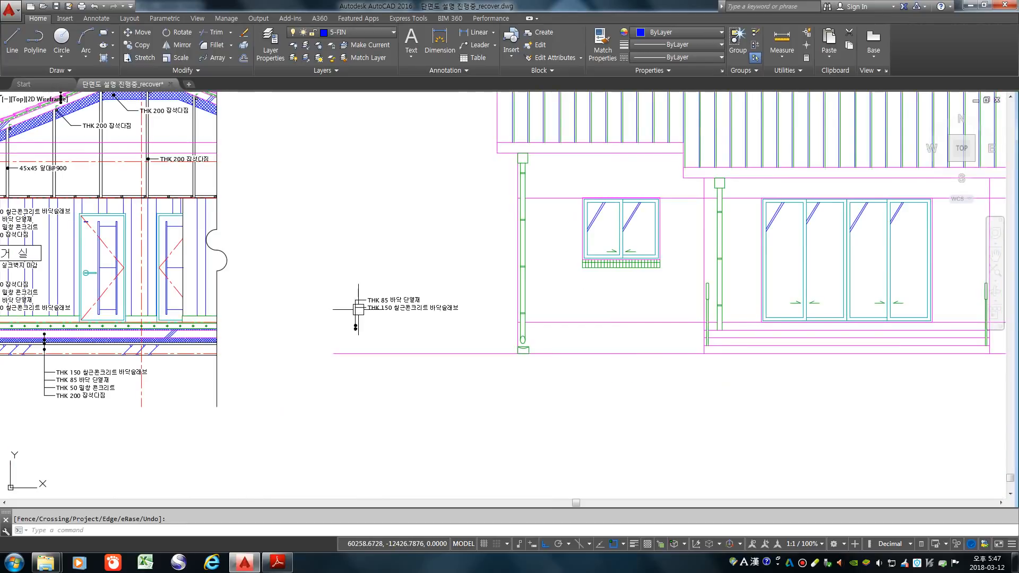
- Scale the copied note with its leader and dots by a factor of 1.2 about the leader's lower end
scroll(381, 313, "up", 4)
type("s")
key("Return")
left_click(409, 375)
left_click(336, 292)
key("Return")
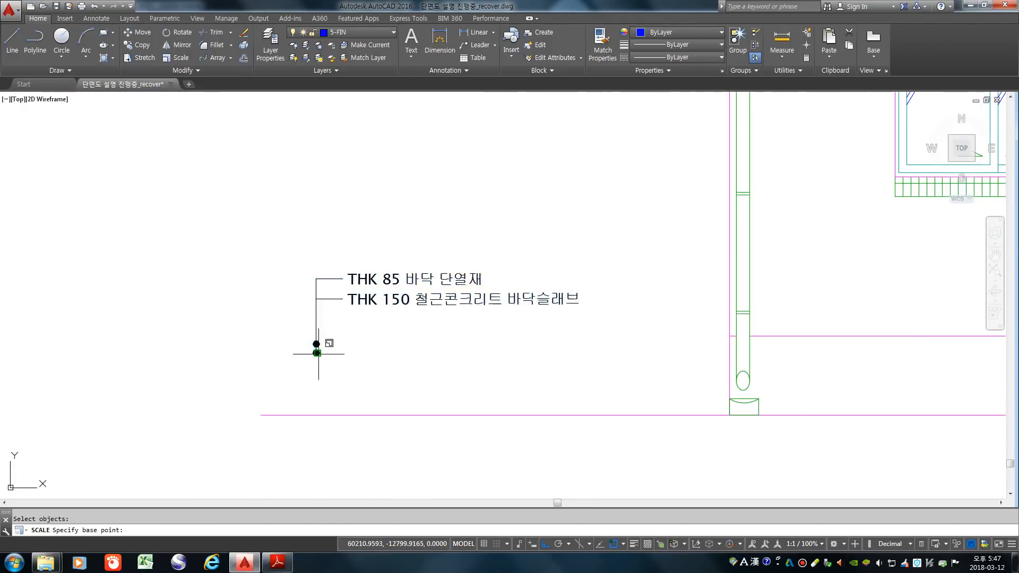
left_click(314, 344)
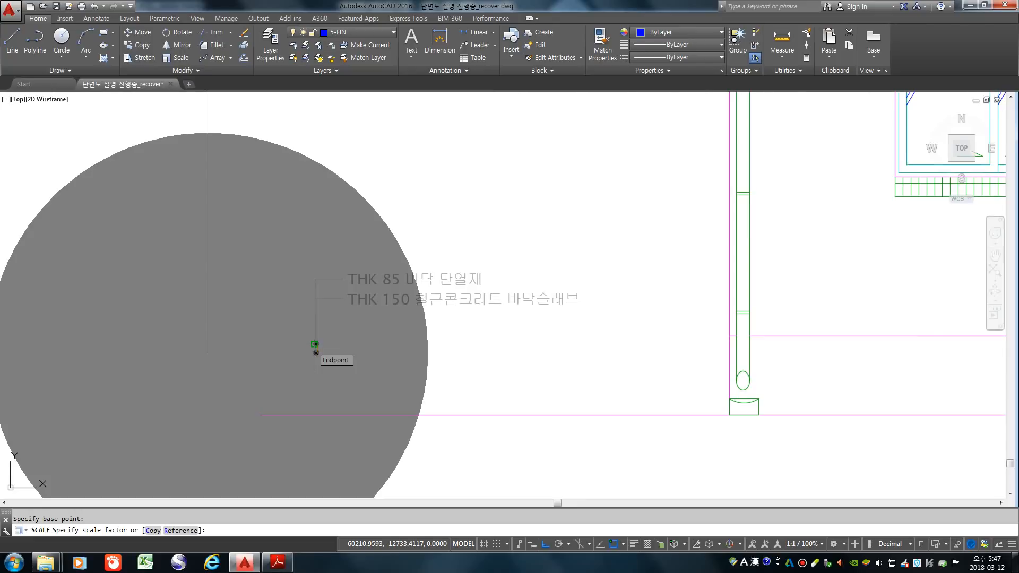
key("Return")
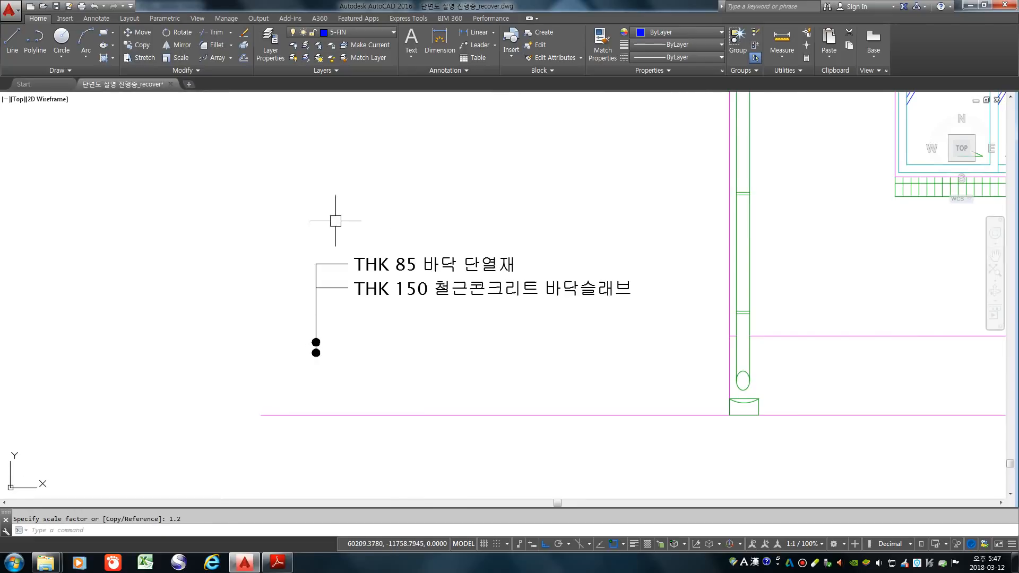
- Check the text height of the note's upper line in its object properties
left_click(405, 261)
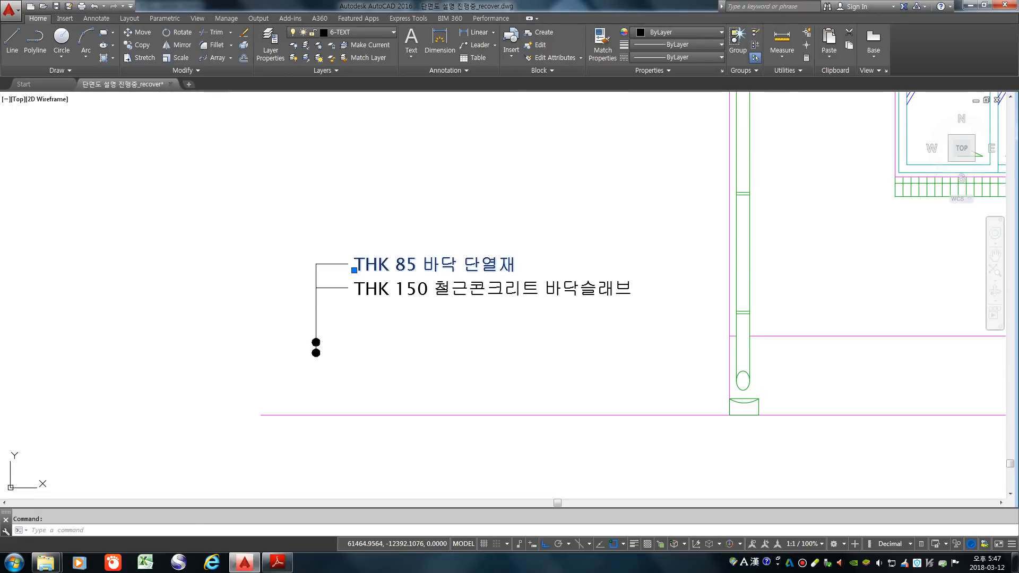
key("ctrl+1")
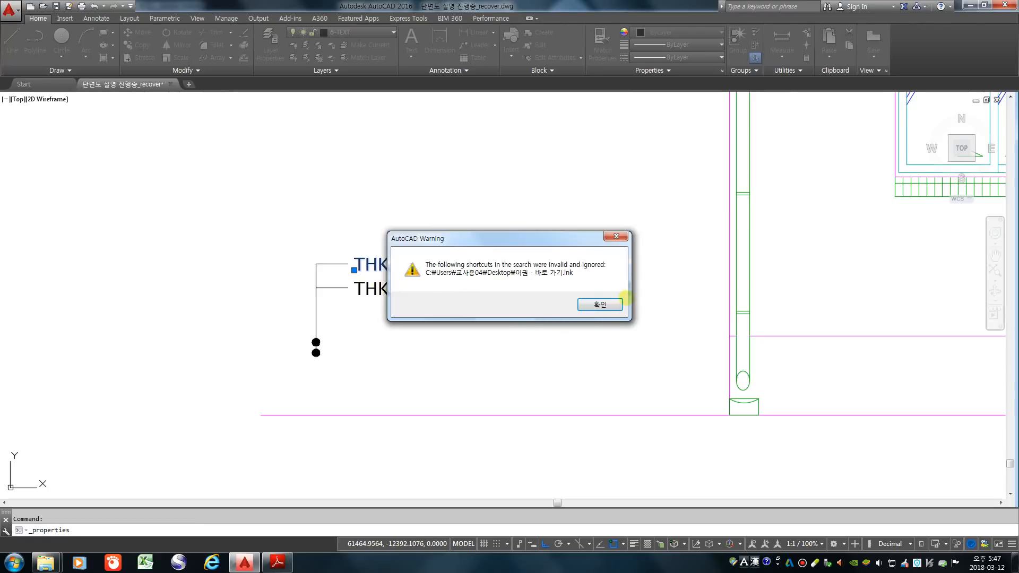
left_click(600, 305)
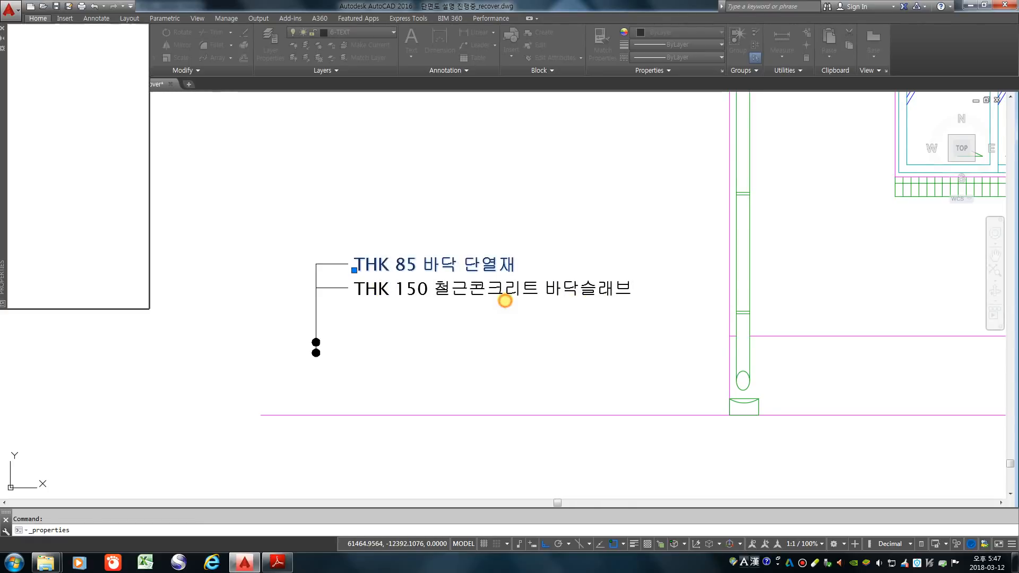
left_click(505, 301)
key("Escape")
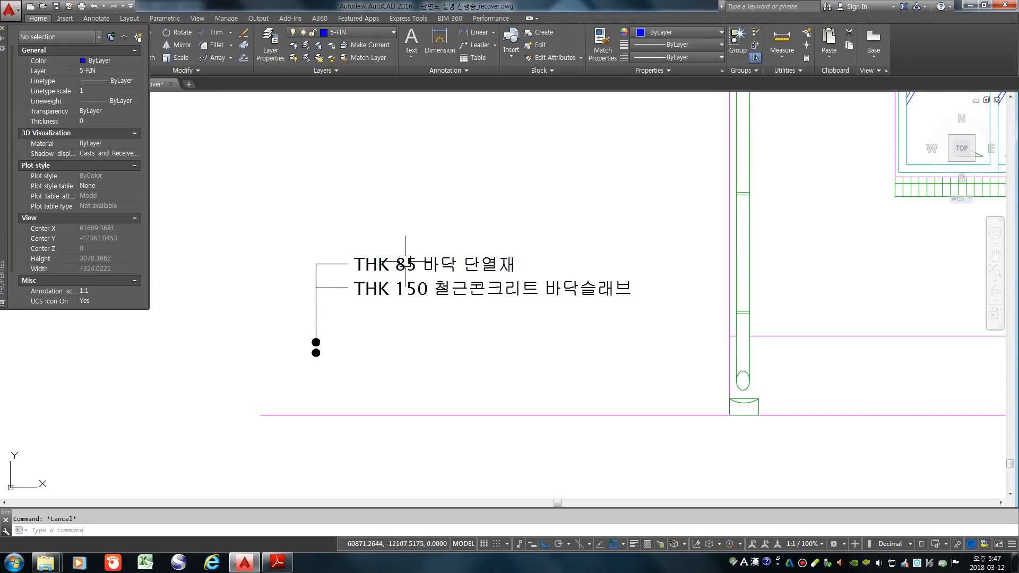
left_click(101, 223)
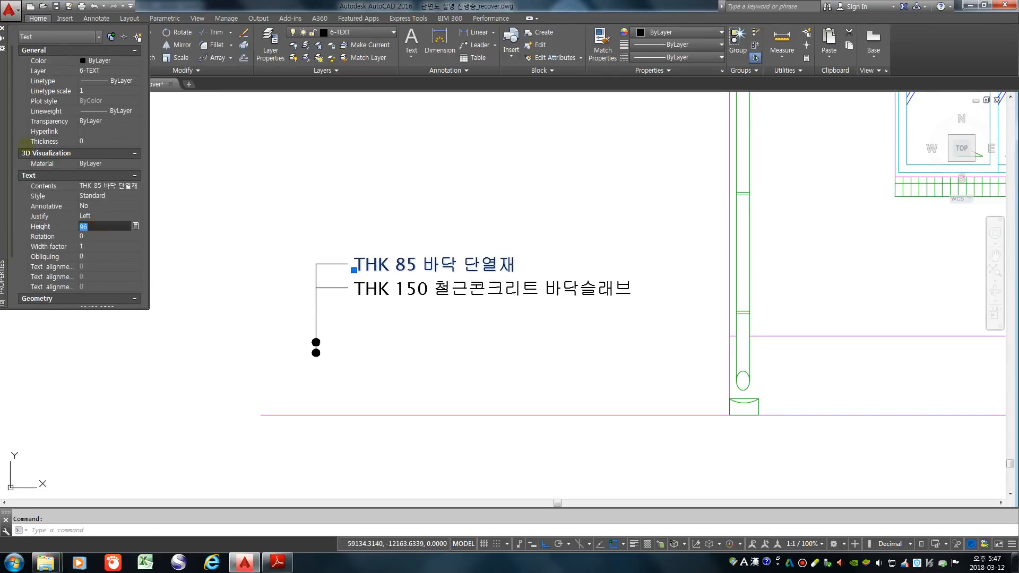
key("Escape")
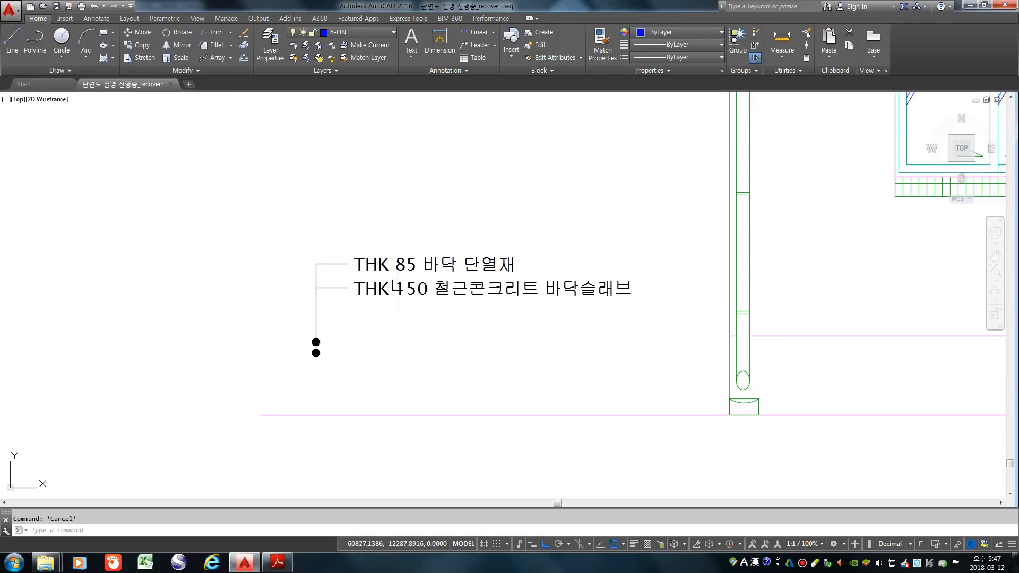
- Set the text height of both the THK 85 and THK 150 lines in the copied note to 100
scroll(384, 337, "down", 2)
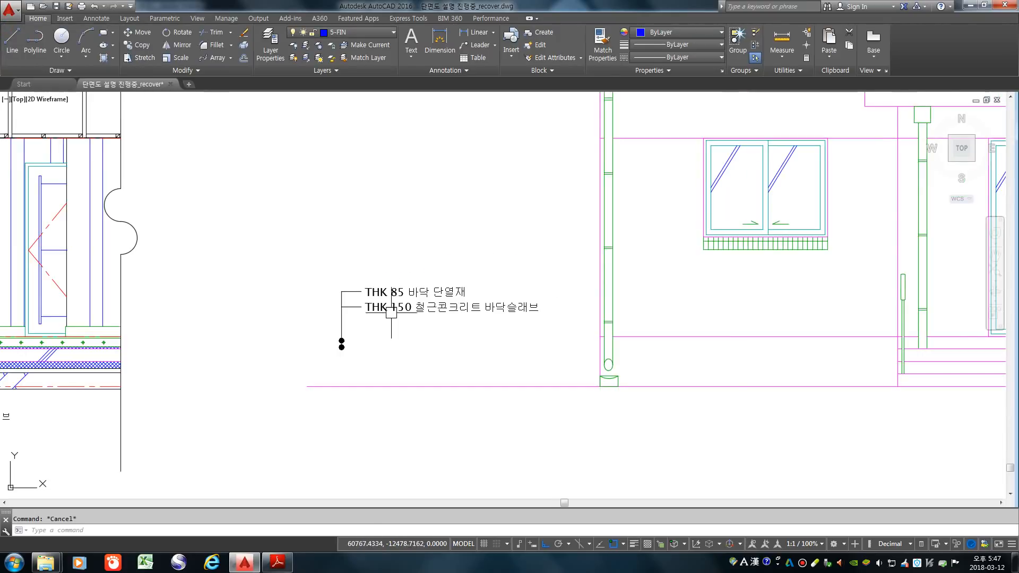
scroll(387, 325, "up", 4)
left_click(399, 289)
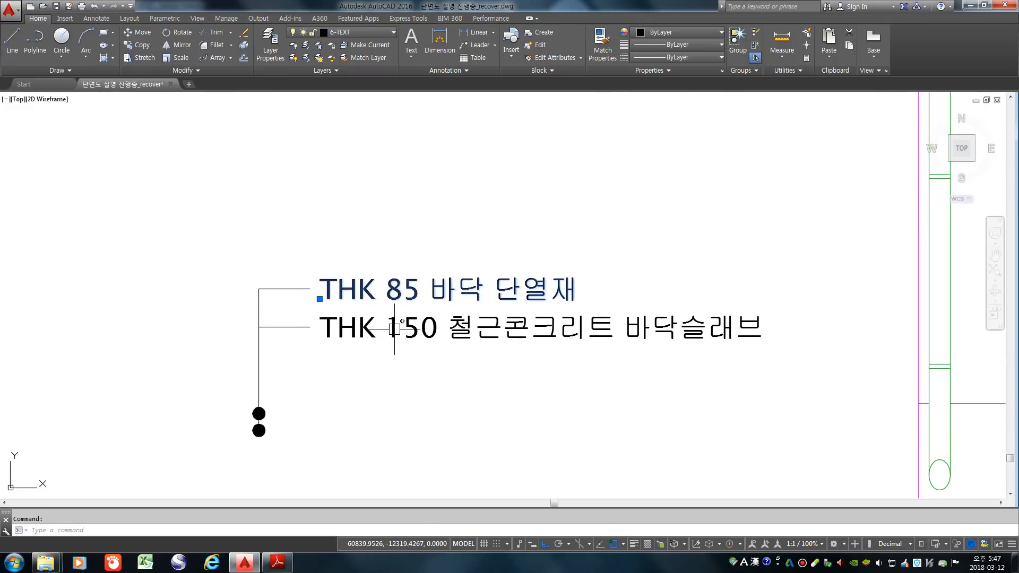
left_click(395, 329)
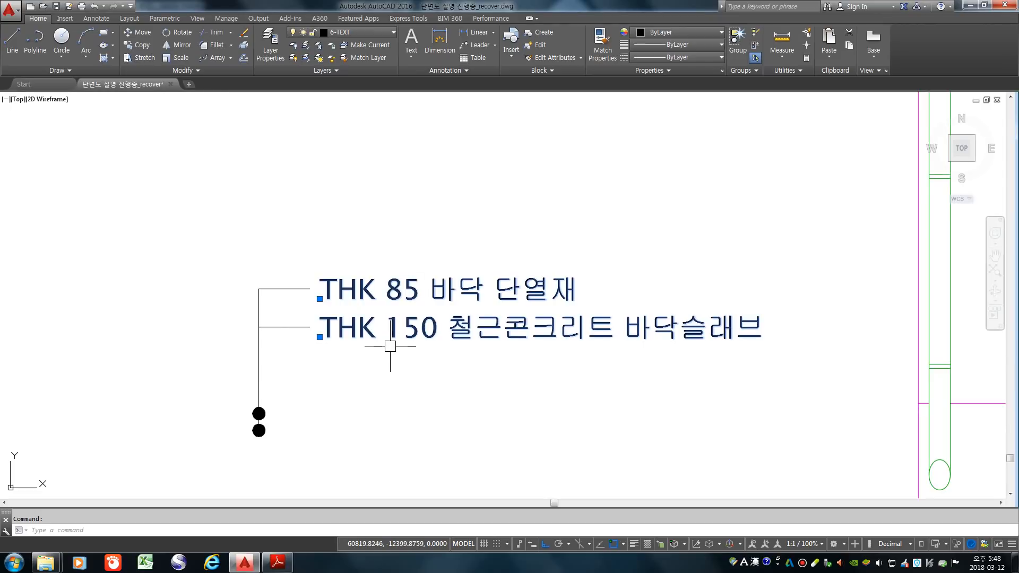
key("ctrl+1")
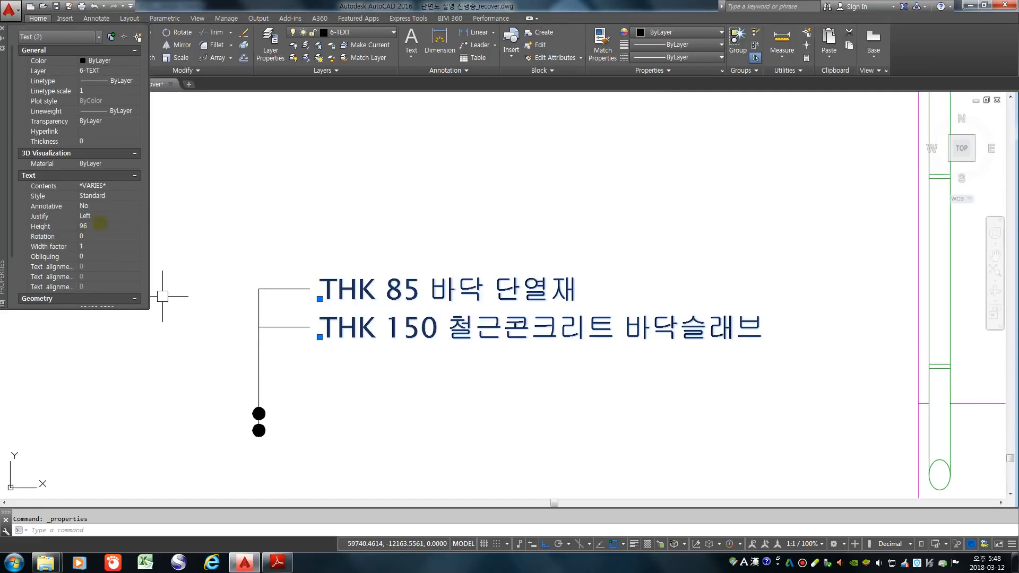
left_click(100, 224)
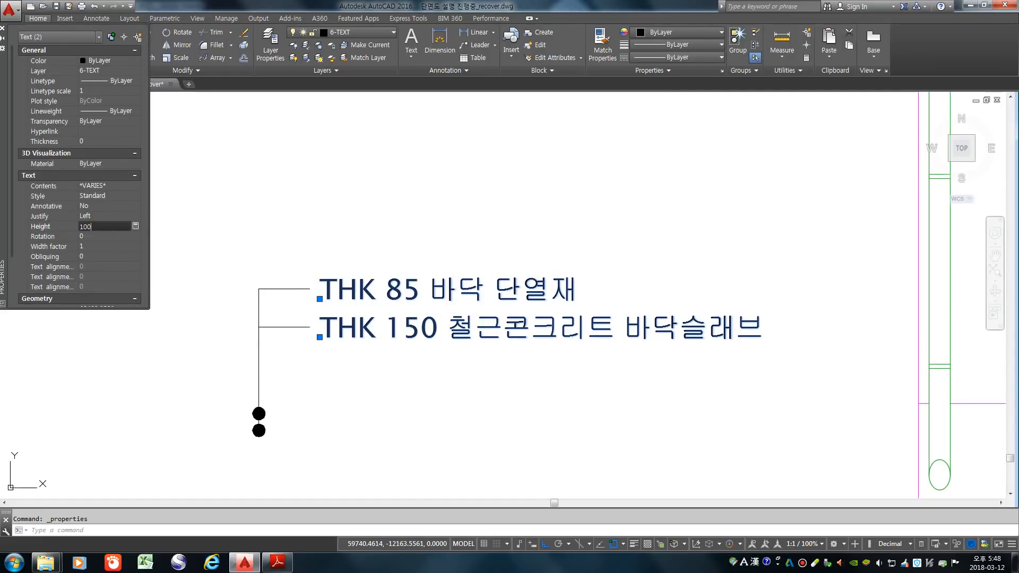
type("100")
left_click(83, 235)
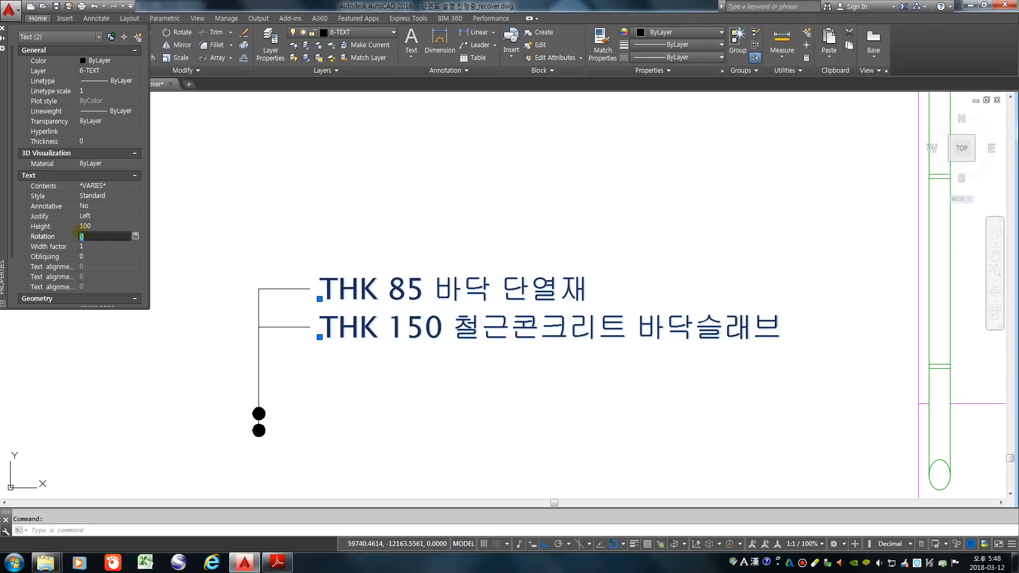
left_click(101, 225)
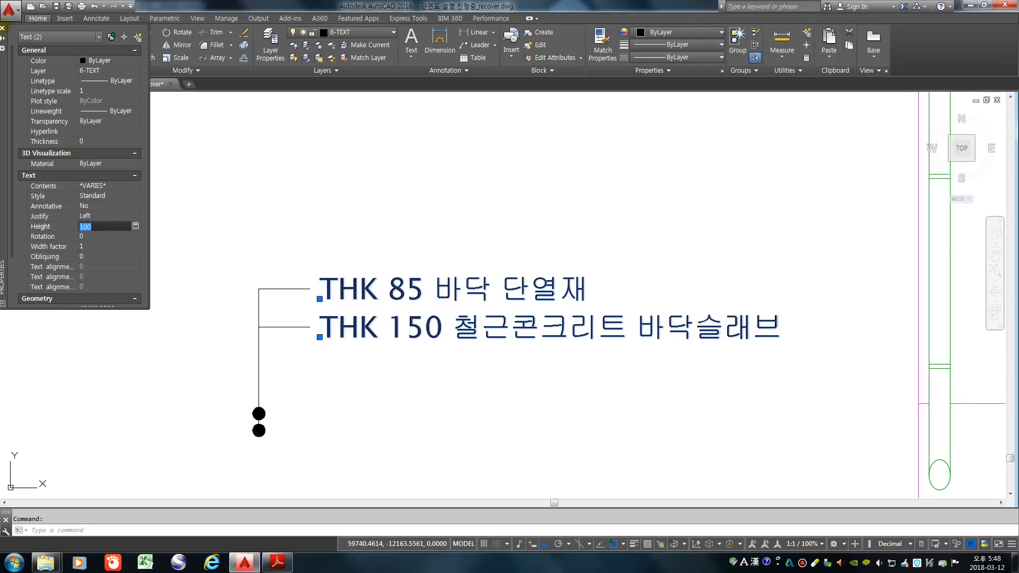
key("ctrl+1")
key("Escape")
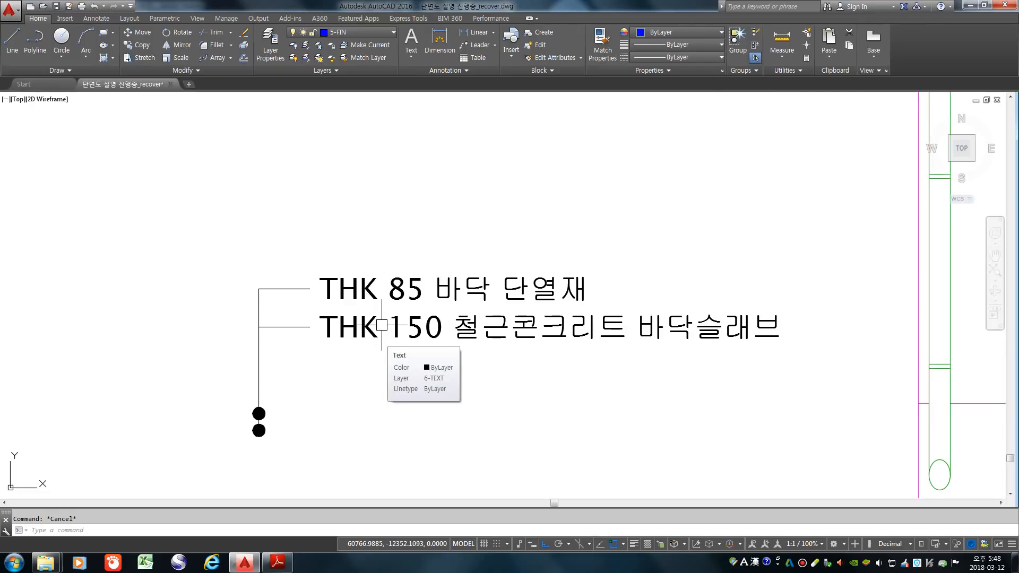
- Copy the two-line note with its leader and dots from beside the elevation to the roof ridge, with its lowest dot on the ridge tiles
scroll(381, 325, "down", 5)
scroll(299, 360, "down", 3)
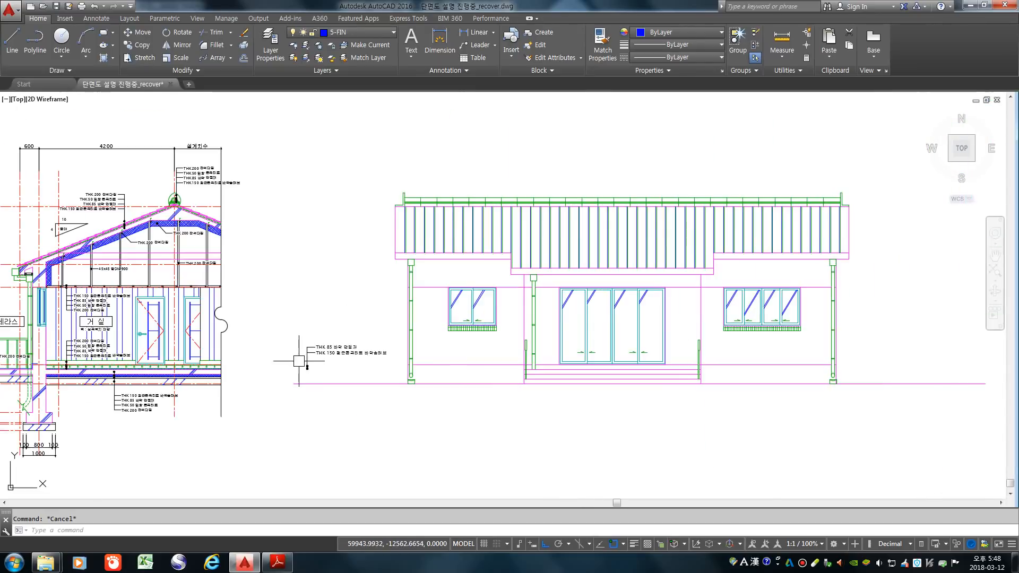
type("o")
key("Return")
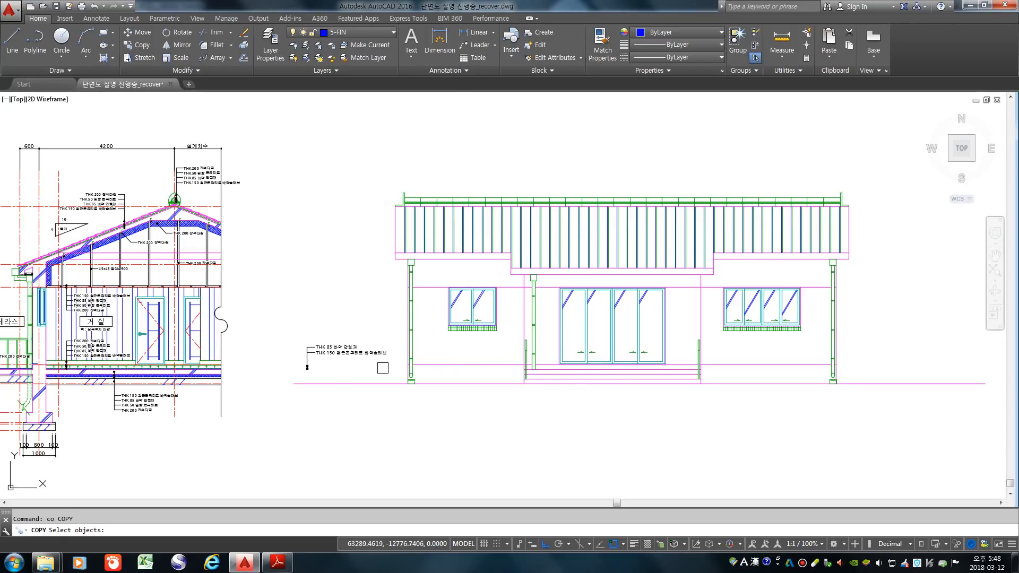
scroll(324, 371, "up", 5)
left_click(322, 370)
left_click(245, 243)
key("Return")
scroll(233, 389, "up", 3)
scroll(271, 348, "up", 2)
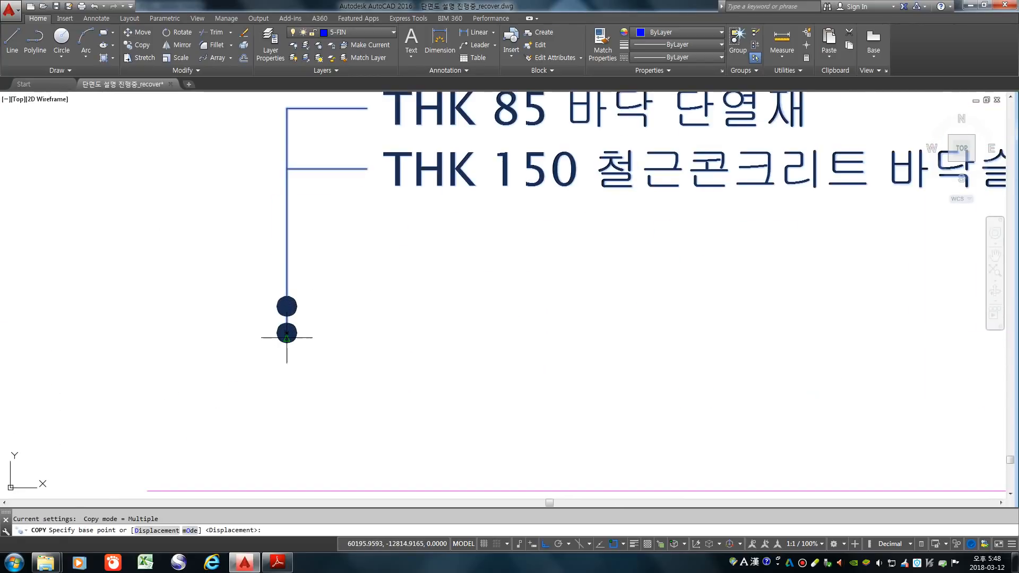
left_click(282, 332)
scroll(281, 333, "down", 10)
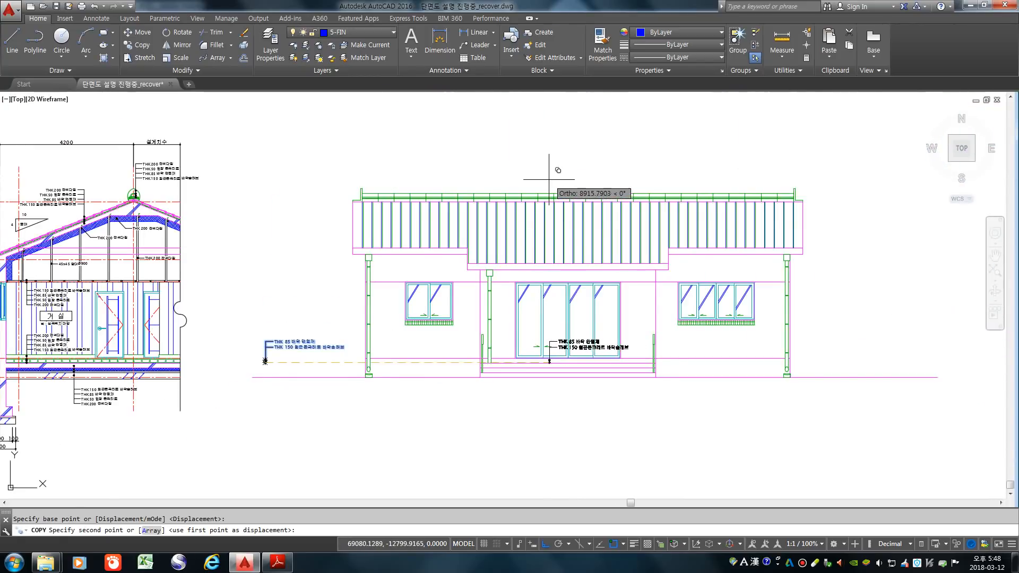
scroll(512, 190, "up", 6)
left_click(479, 188)
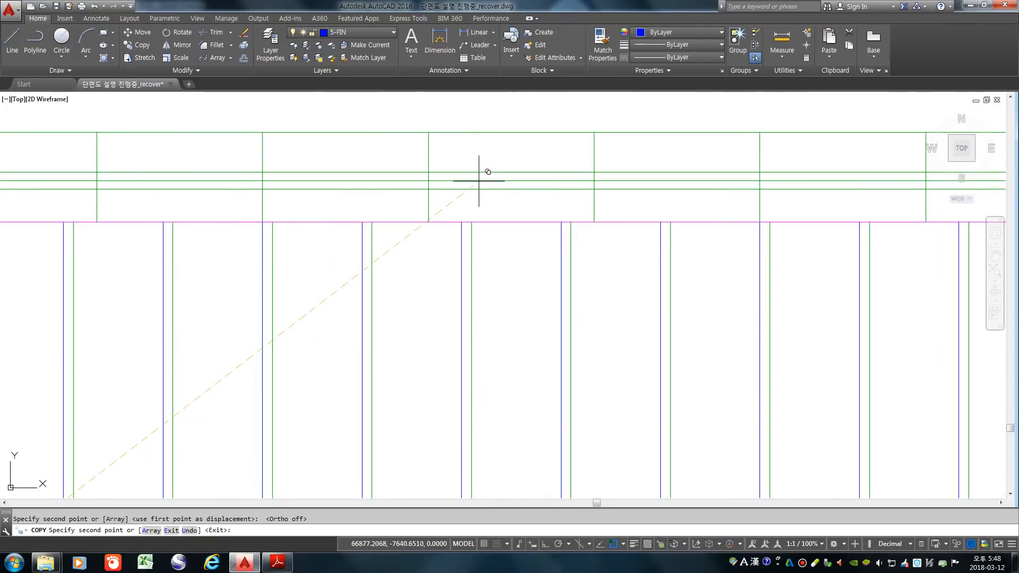
scroll(479, 187, "down", 6)
key("Return")
scroll(534, 197, "down", 2)
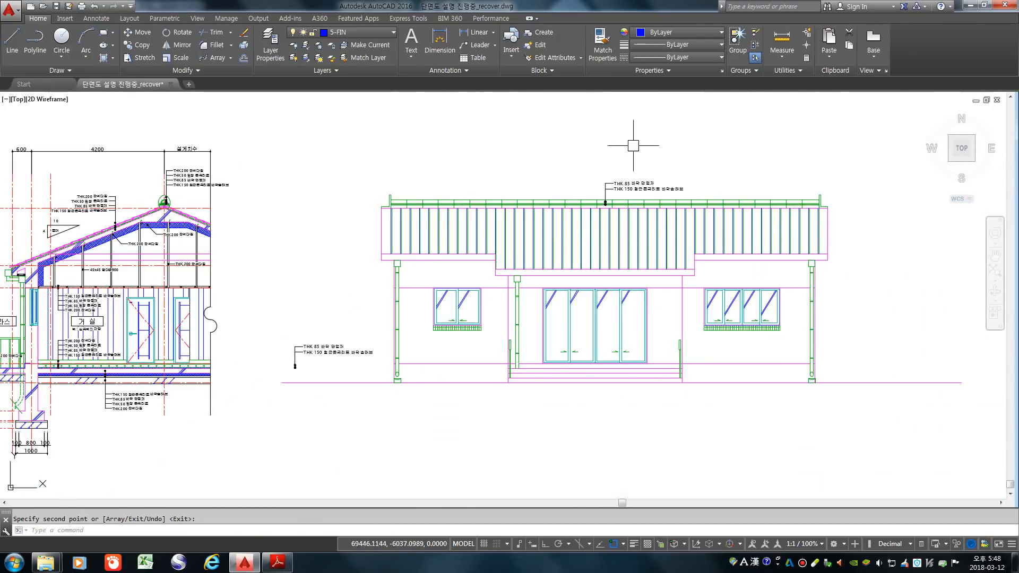
- Copy the THK 150 line with its short horizontal leader from the ridge note to the wall below the right-hand window
scroll(633, 194, "up", 5)
type("co")
key("Return")
scroll(626, 191, "up", 3)
left_click(622, 197)
left_click(492, 160)
key("Return")
left_click(515, 183)
scroll(513, 172, "down", 7)
scroll(611, 323, "up", 4)
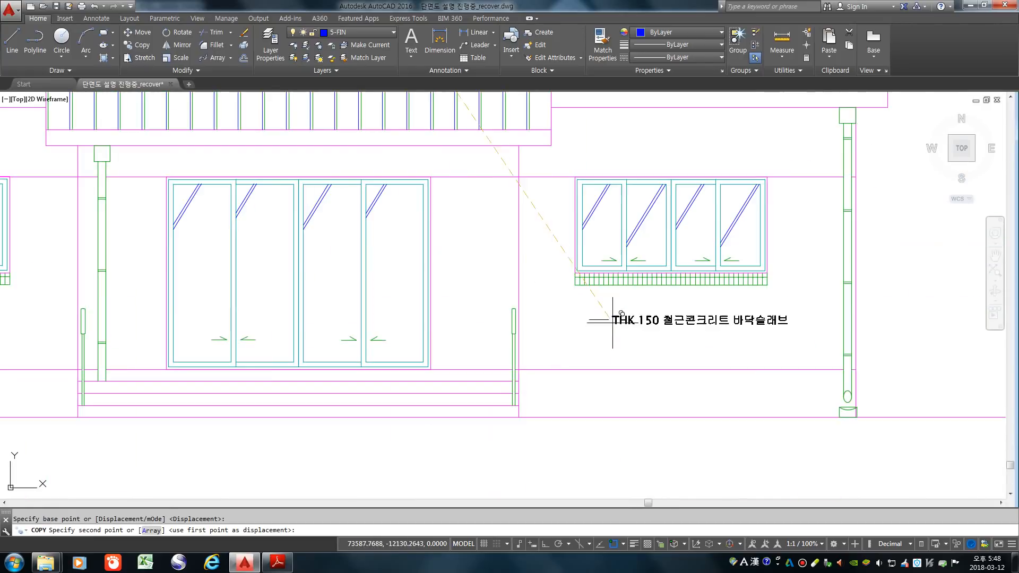
scroll(626, 322, "down", 2)
left_click(620, 339)
key("Return")
- Copy the ridge leader's lower dot to the free end of the THK 150 leader below the right-hand window
type("co")
key("Return")
scroll(421, 107, "up", 5)
scroll(495, 173, "up", 2)
left_click(477, 161)
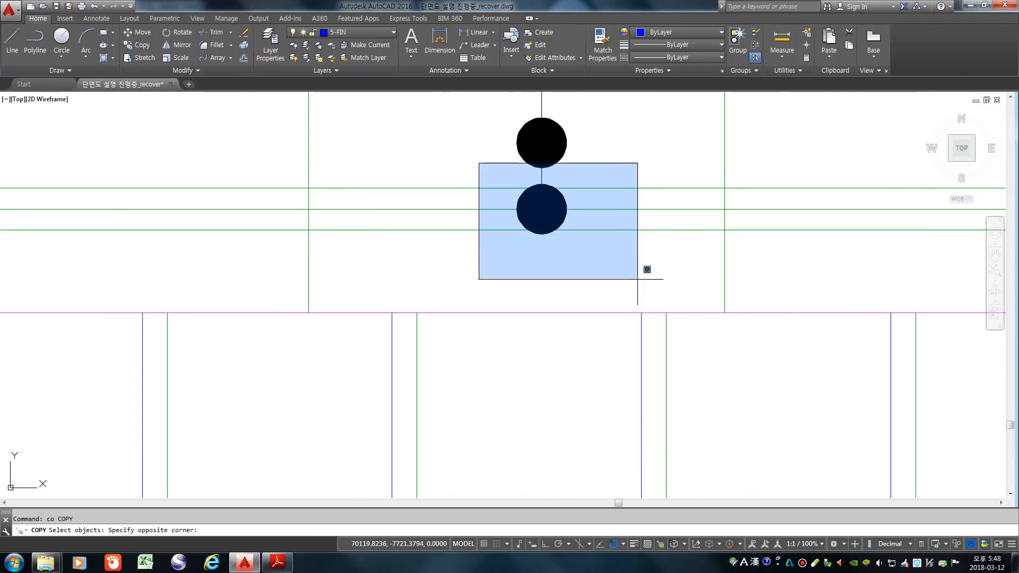
left_click(636, 277)
key("Return")
scroll(556, 199, "up", 2)
left_click(588, 199)
scroll(588, 199, "down", 5)
scroll(546, 284, "up", 5)
left_click(489, 350)
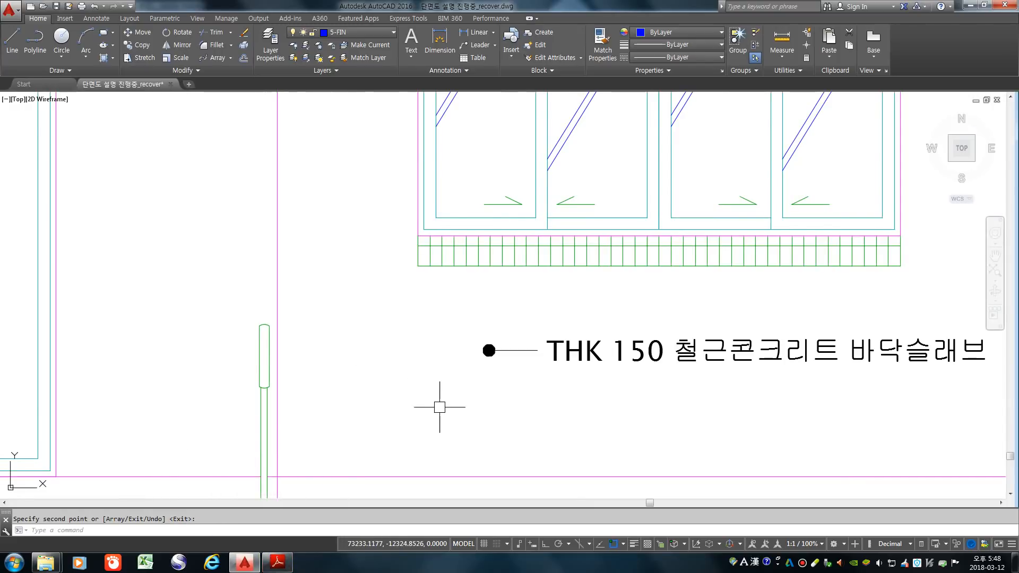
- Copy the THK 150 note with its leader and dot from below the right-hand window onto the central glass door
scroll(419, 373, "down", 4)
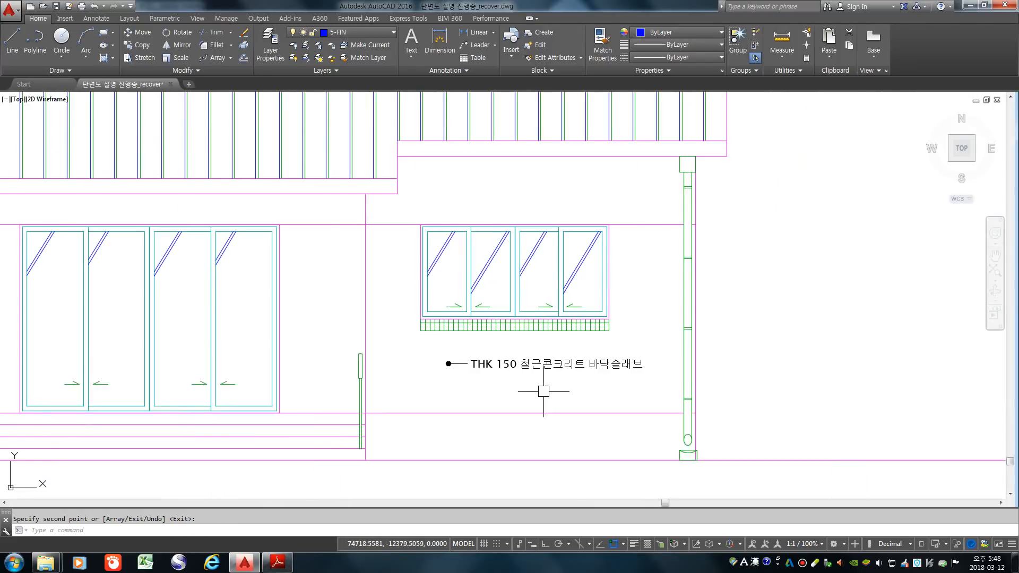
key("space")
left_click(524, 391)
left_click(445, 348)
key("space")
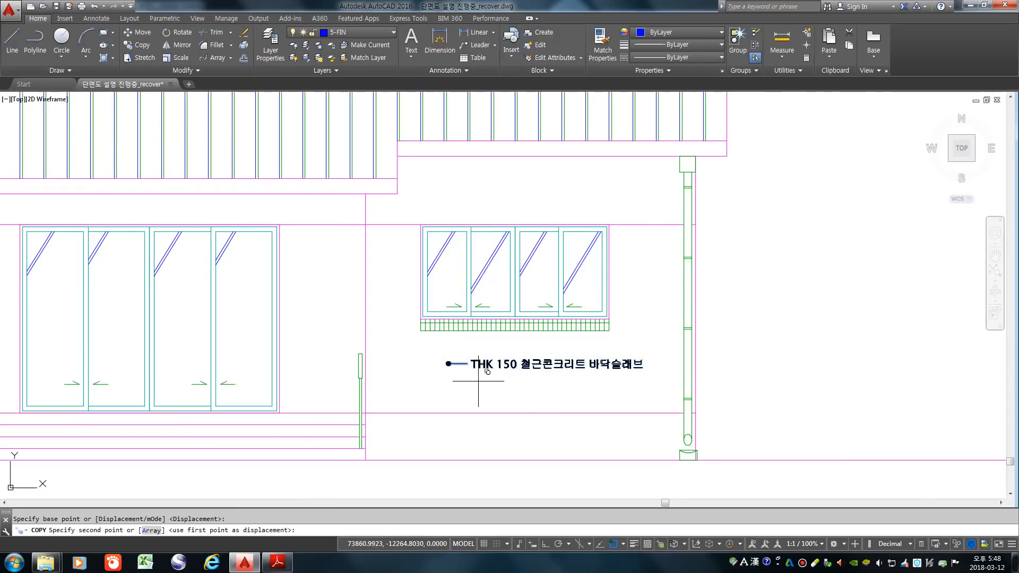
left_click(479, 380)
scroll(478, 364, "down", 4)
scroll(499, 344, "up", 2)
scroll(495, 344, "up", 2)
scroll(493, 345, "down", 2)
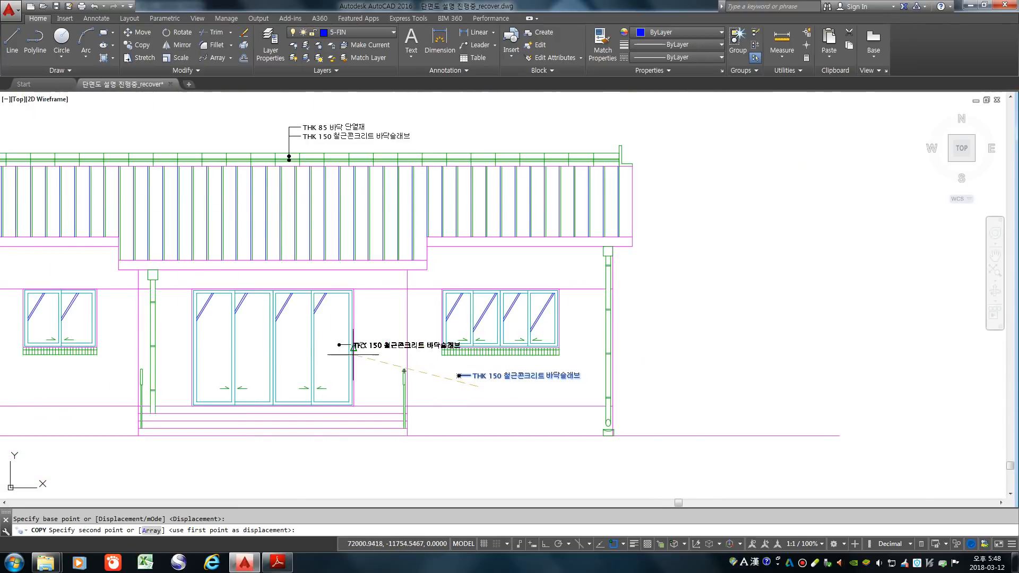
scroll(296, 358, "up", 2)
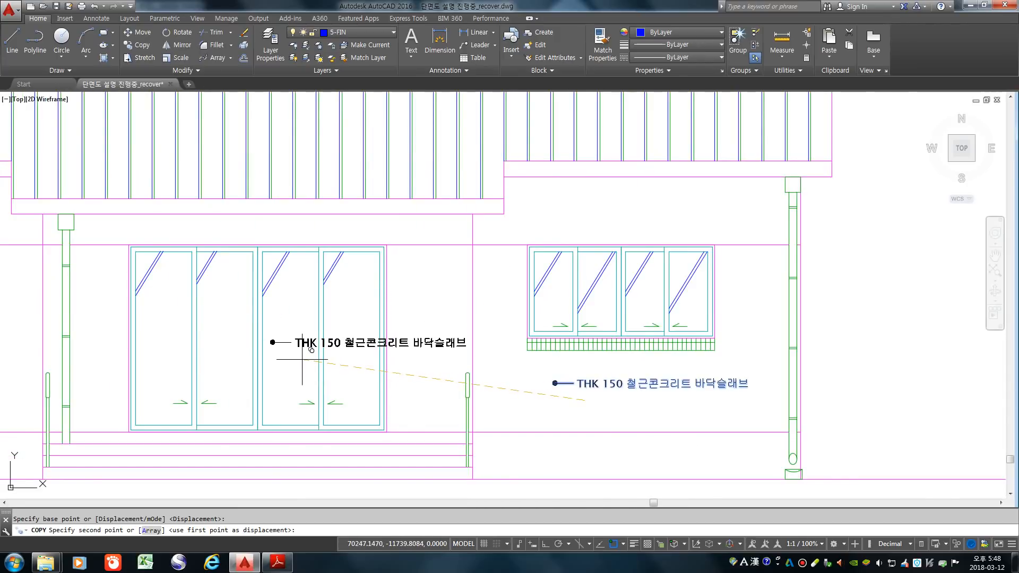
left_click(302, 359)
- Place another copy of the THK 150 note with its dot on the right-hand downspout
scroll(477, 364, "down", 3)
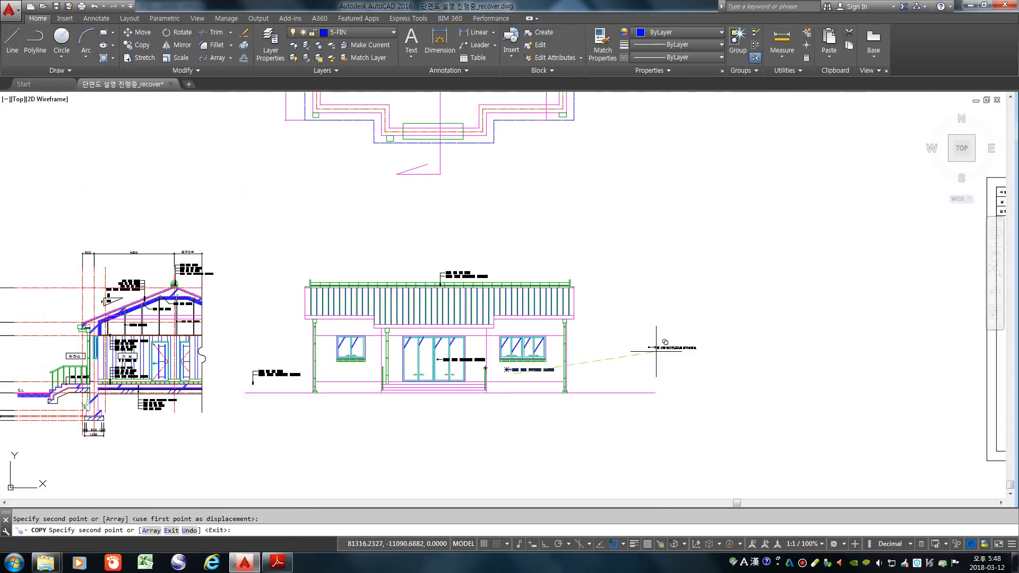
scroll(584, 351, "up", 2)
left_click(500, 340)
key("Return")
- Copy the downspout note straight down the pipe, up to the gutter head, and onto the right end of the roof eave
key("Return")
scroll(485, 326, "up", 8)
left_click(587, 353)
left_click(466, 337)
key("Return")
scroll(456, 334, "down", 8)
left_click(687, 268)
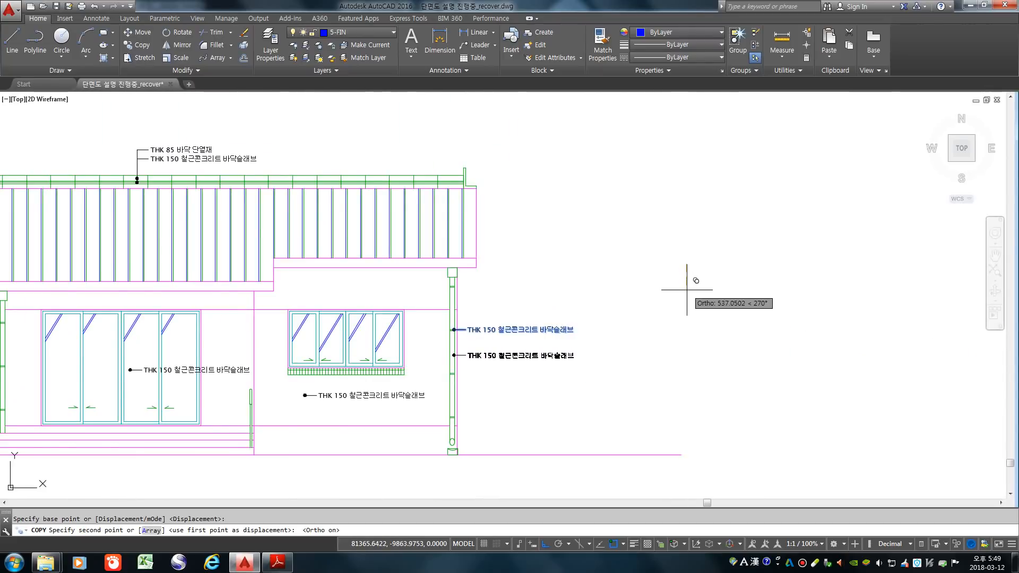
left_click(687, 289)
left_click(692, 207)
key("F8")
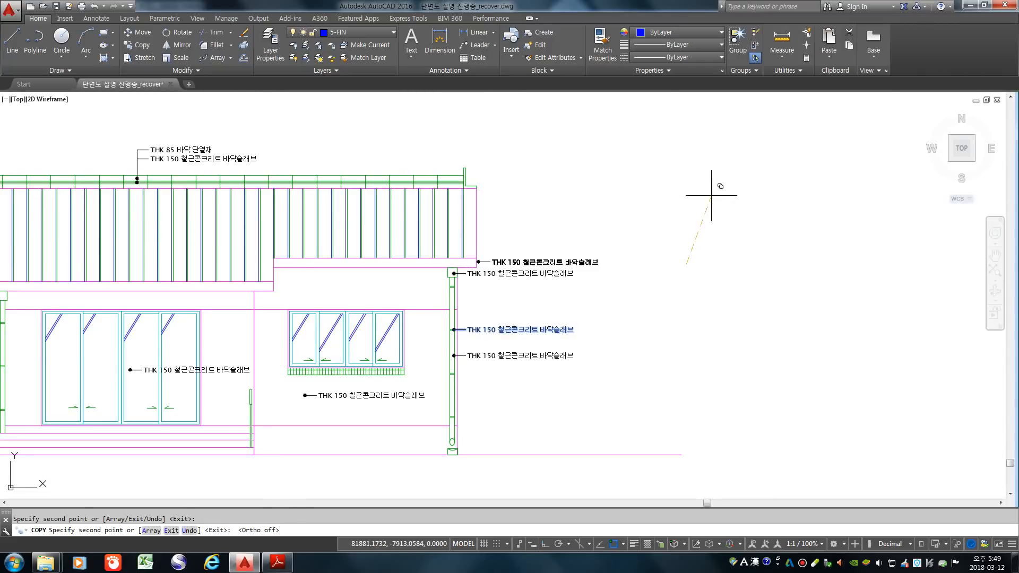
left_click(712, 195)
scroll(728, 269, "down", 2)
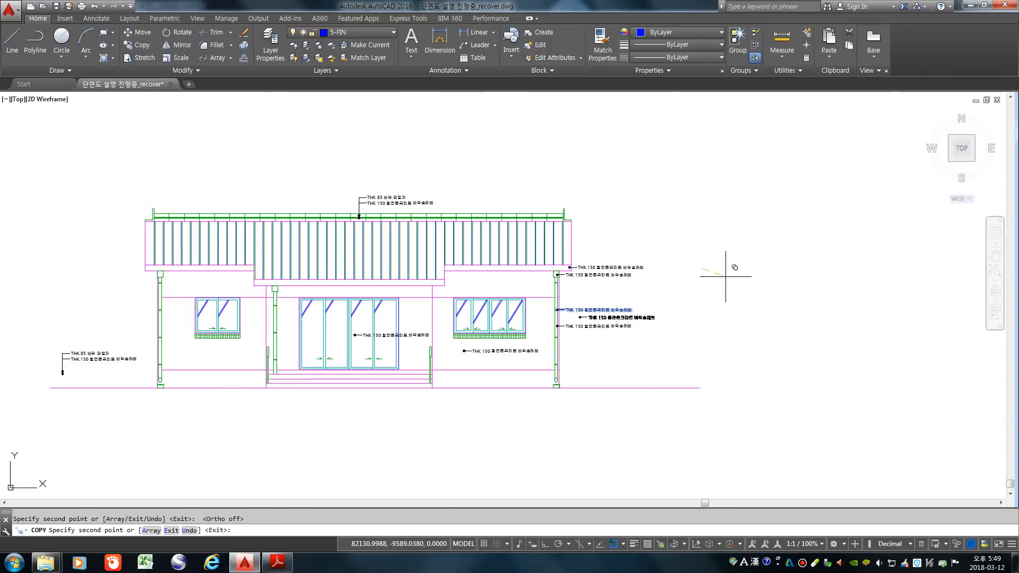
key("Escape")
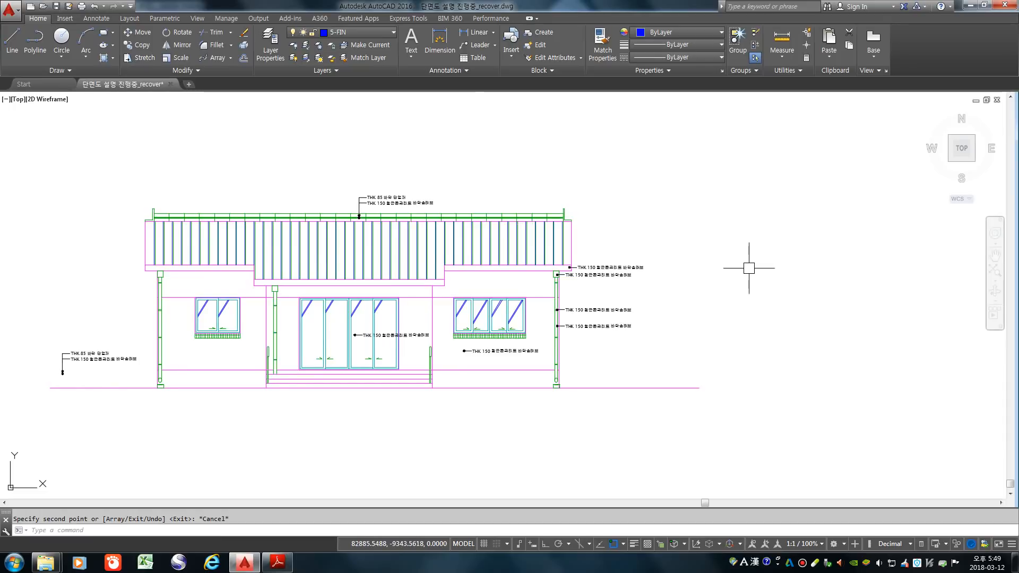
- Copy the THK 150 note with its dot from the right eave onto the central roof panel
key("Return")
left_click(580, 234)
scroll(586, 246, "down", 1)
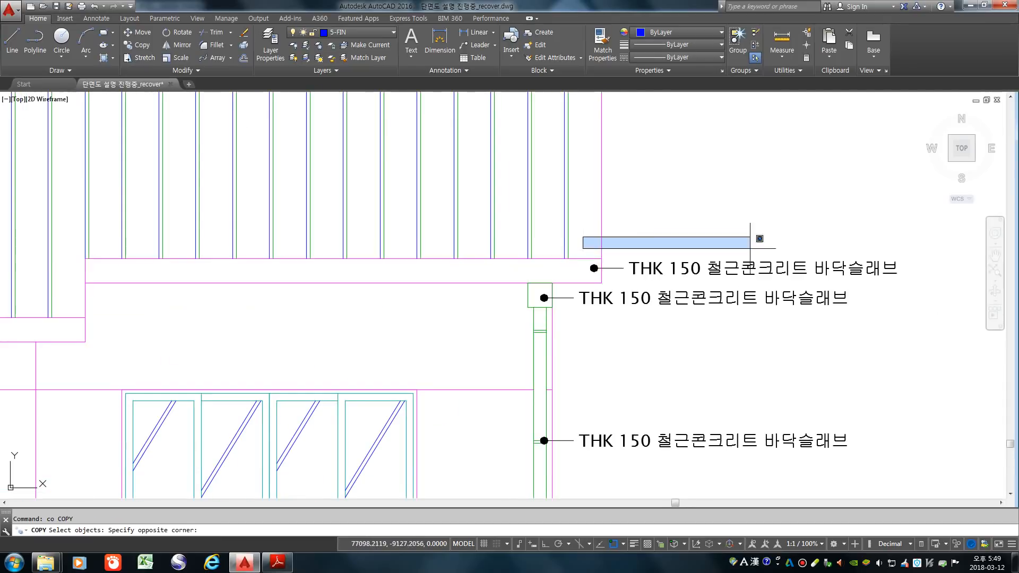
left_click(932, 282)
key("space")
scroll(725, 282, "down", 2)
left_click(687, 278)
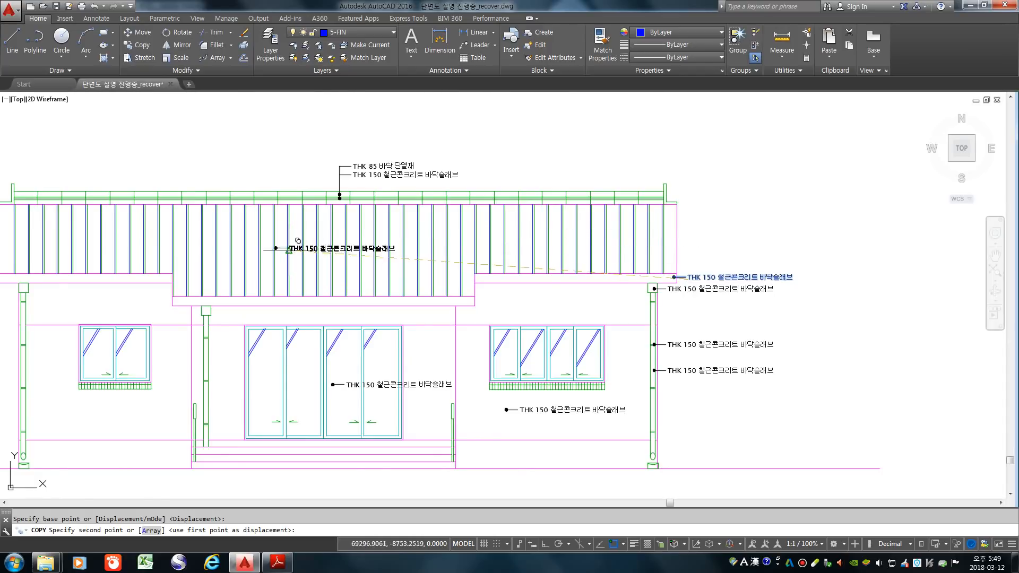
scroll(270, 241, "up", 3)
left_click(268, 243)
- Place copies of the eave note on the left wall below the window and on the base strip under it
scroll(377, 226, "down", 4)
left_click(386, 285)
scroll(269, 299, "up", 3)
left_click(305, 286)
left_click(295, 346)
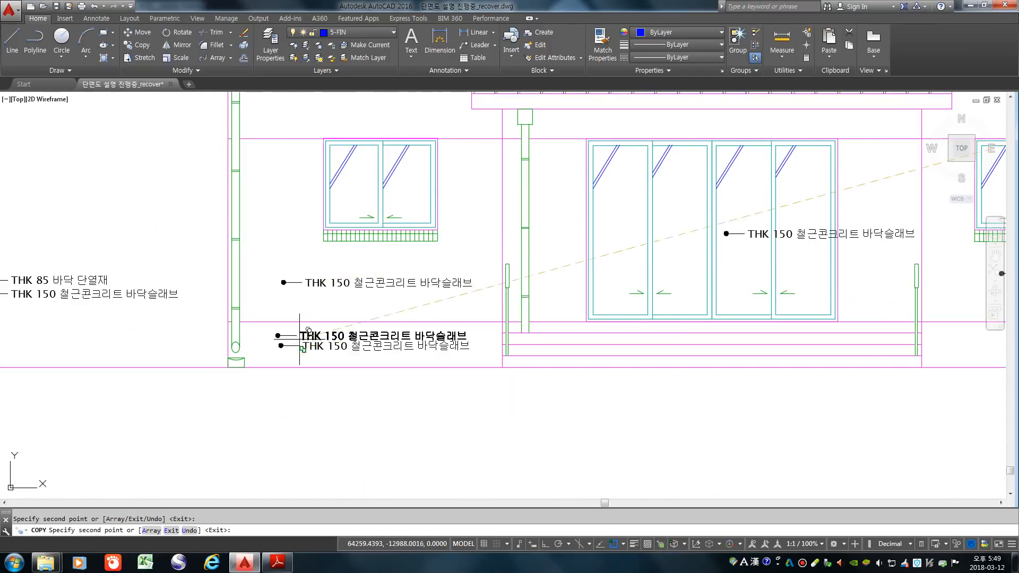
- Place copies of the eave note on the right wall's base strip and on the wall above the right-hand window
scroll(394, 406, "down", 4)
scroll(392, 325, "up", 3)
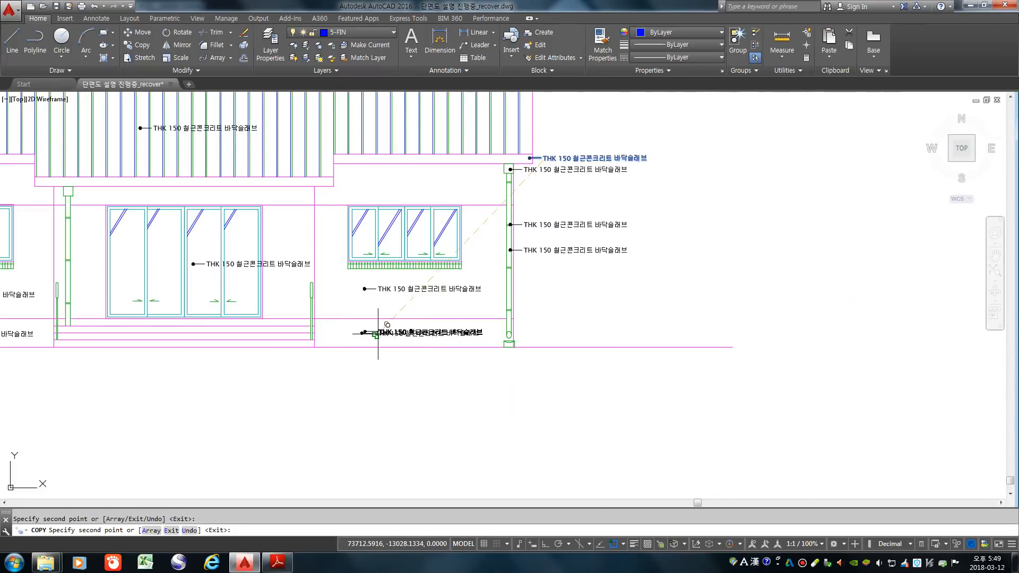
left_click(393, 185)
scroll(440, 272, "down", 3)
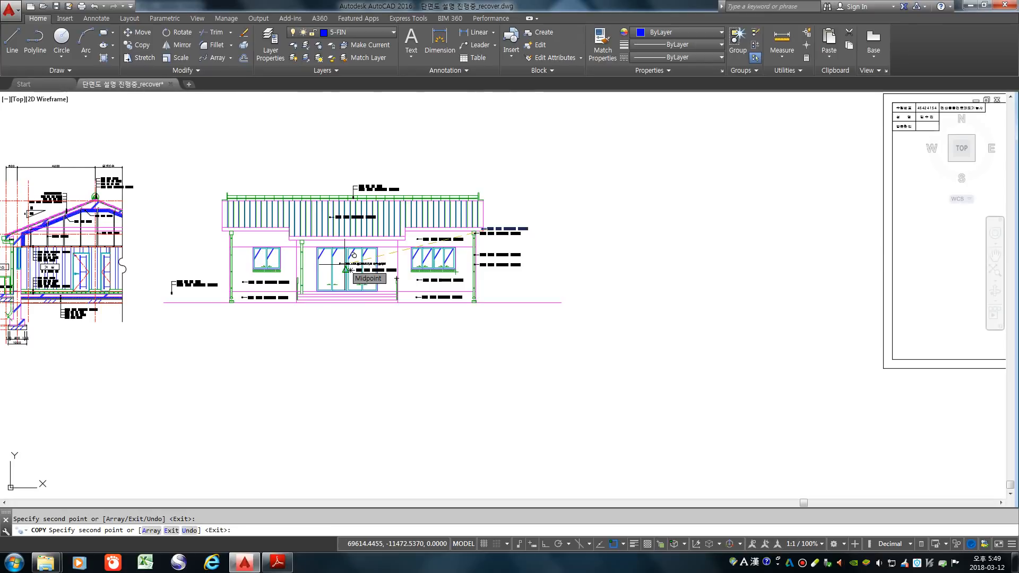
scroll(252, 230, "up", 4)
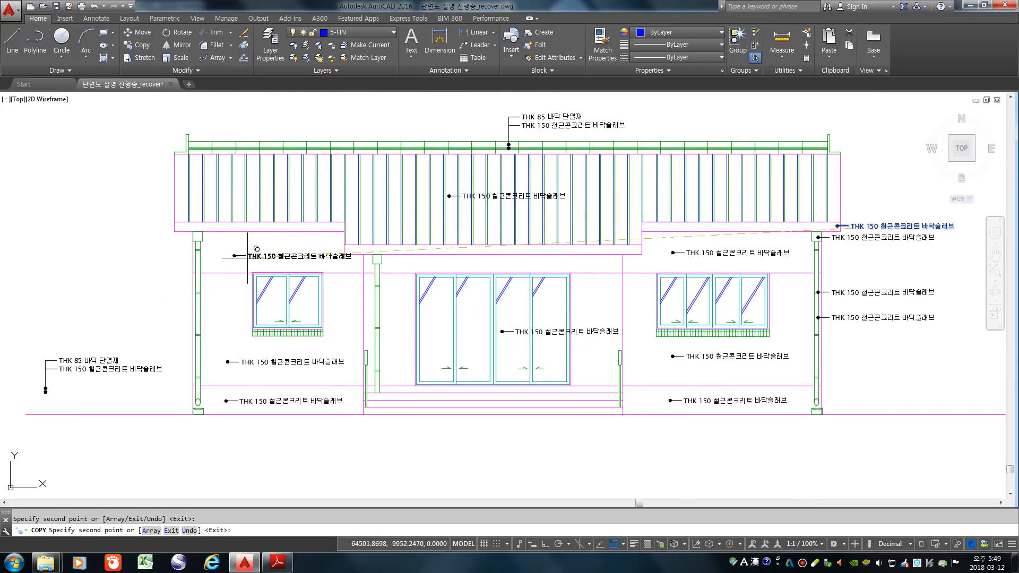
key("Escape")
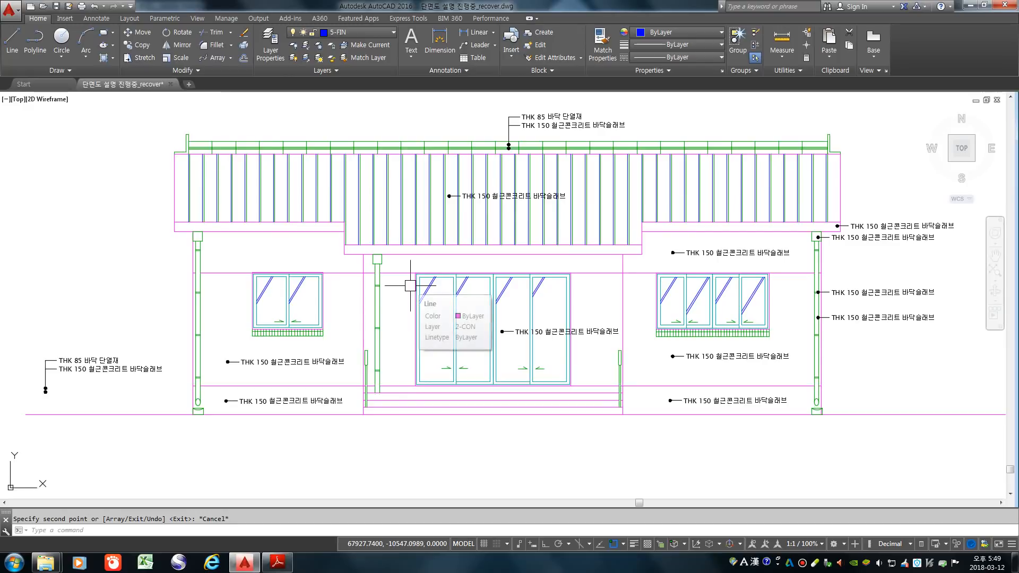
- Erase the original two-line note with its leader and dots beside the elevation's left side
scroll(509, 300, "down", 2)
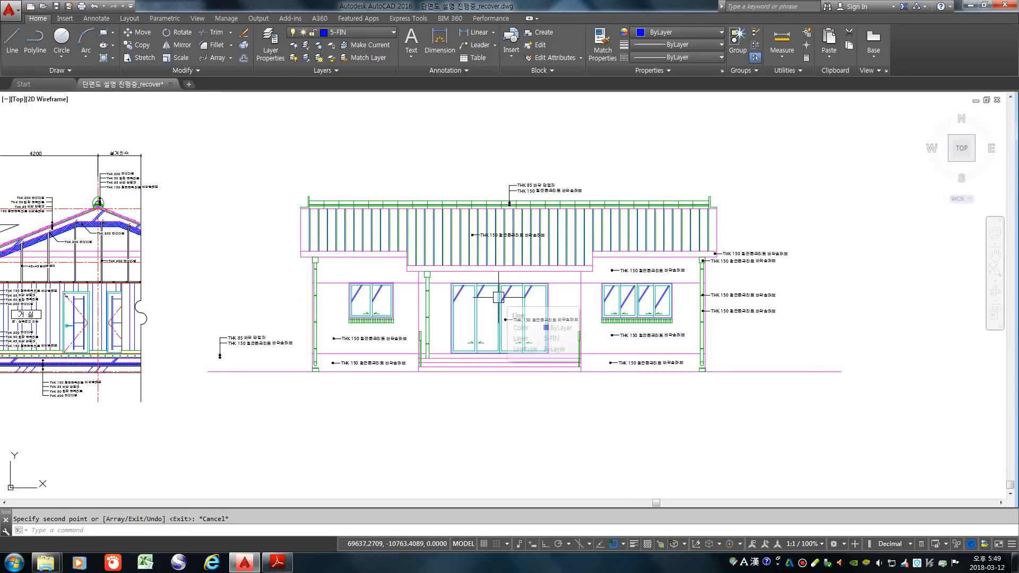
type("e")
key("space")
left_click(247, 364)
left_click(198, 316)
key("space")
key("space")
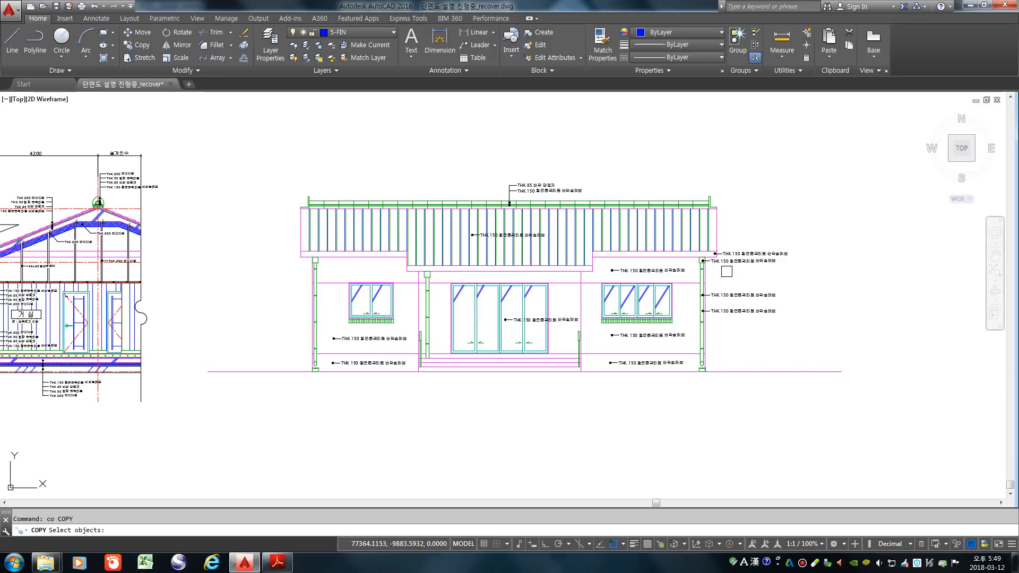
- Copy the right eave's THK 150 note with its leader and dot up to the right end of the roof ridge
scroll(730, 270, "up", 8)
left_click(729, 259)
left_click(669, 164)
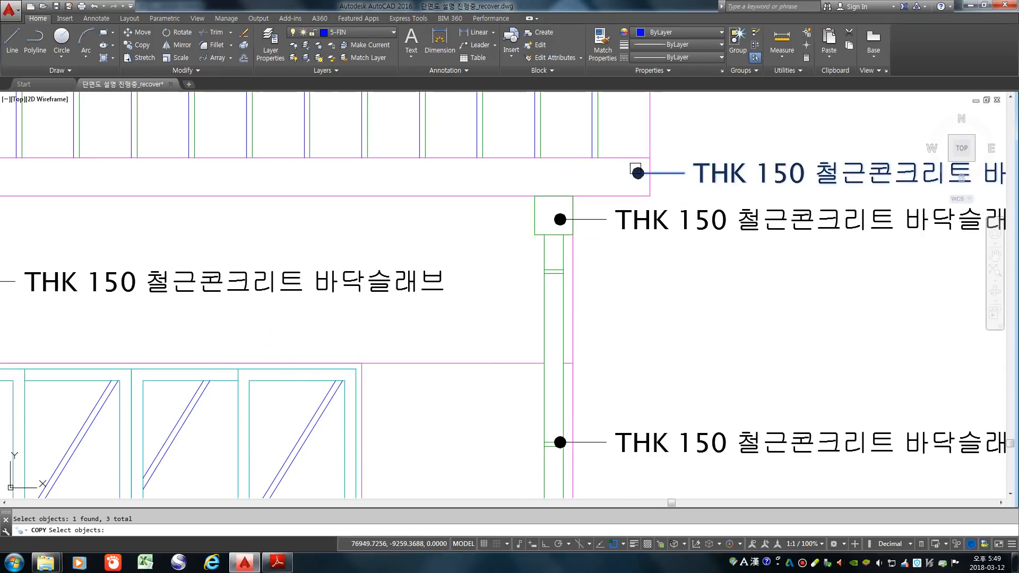
scroll(641, 237, "down", 4)
key("space")
left_click(774, 299)
middle_click_drag(787, 224, 801, 350)
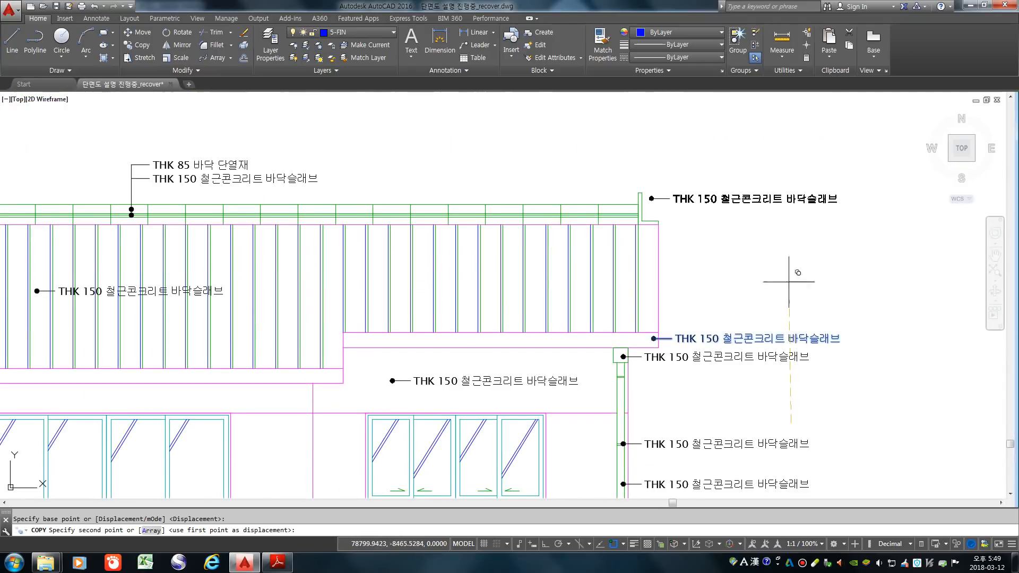
left_click(780, 282)
scroll(795, 303, "down", 6)
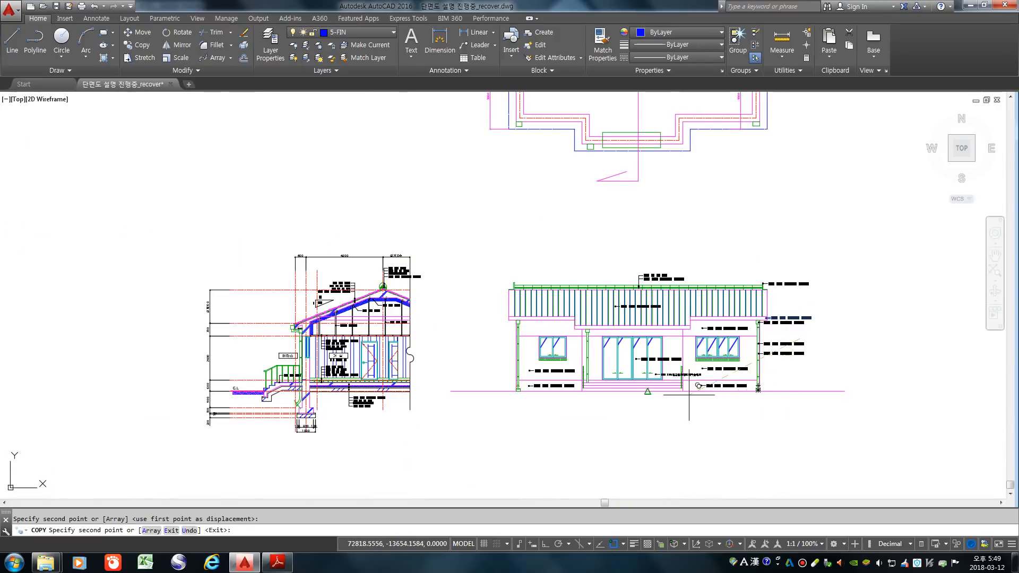
scroll(788, 412, "up", 4)
key("Escape")
scroll(780, 313, "down", 2)
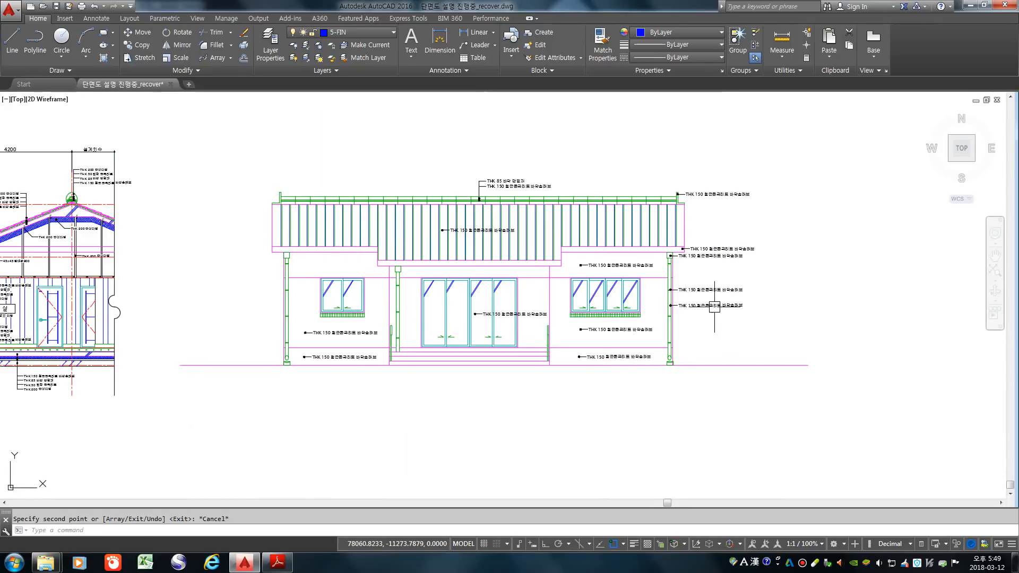
- Change the lowest note on the right downspout to "Ø100 선홈통"
scroll(711, 308, "up", 2)
scroll(529, 367, "down", 2)
scroll(624, 330, "up", 4)
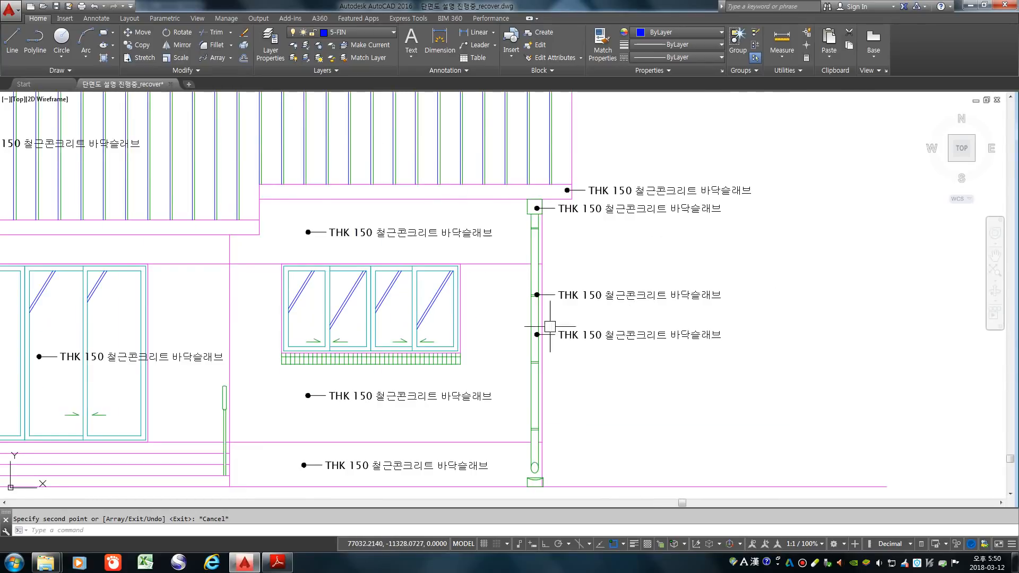
left_click(632, 335)
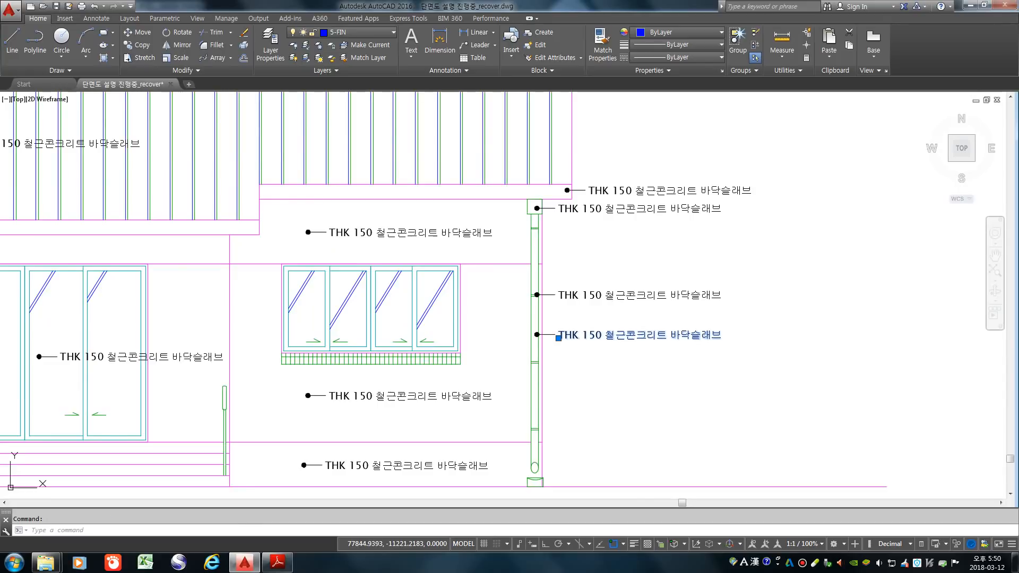
double_click(633, 335)
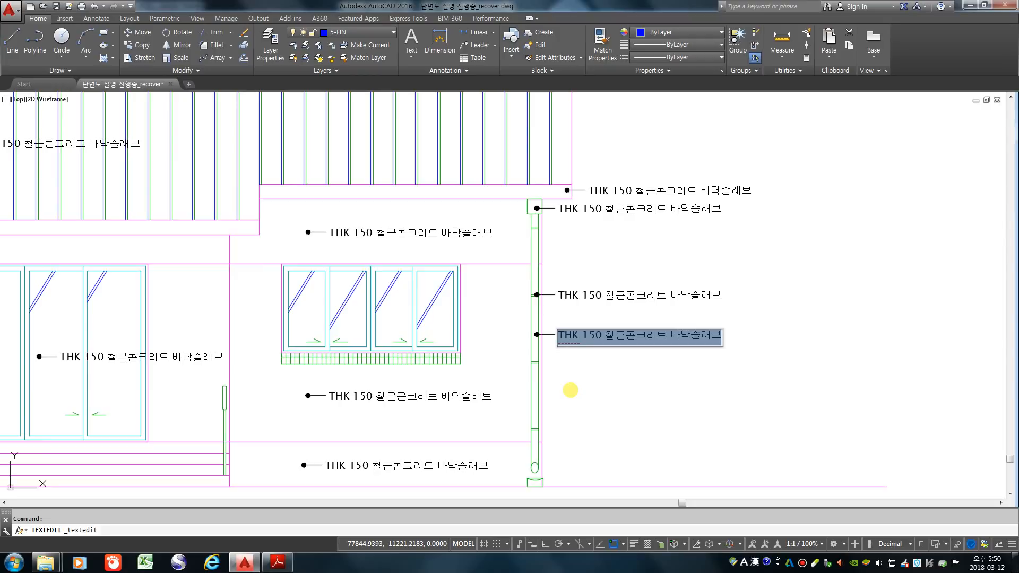
type("%")
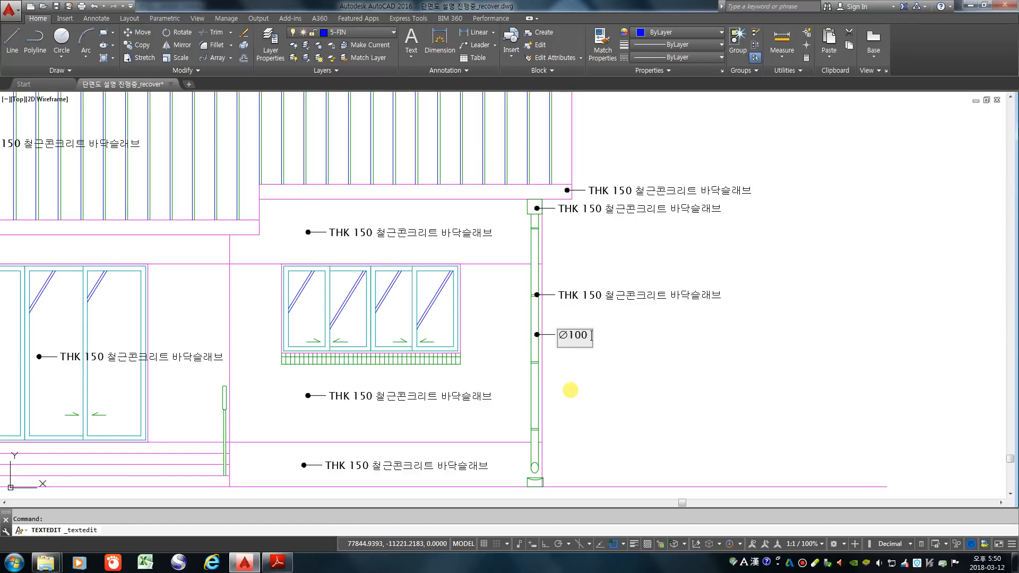
type("서선홈통")
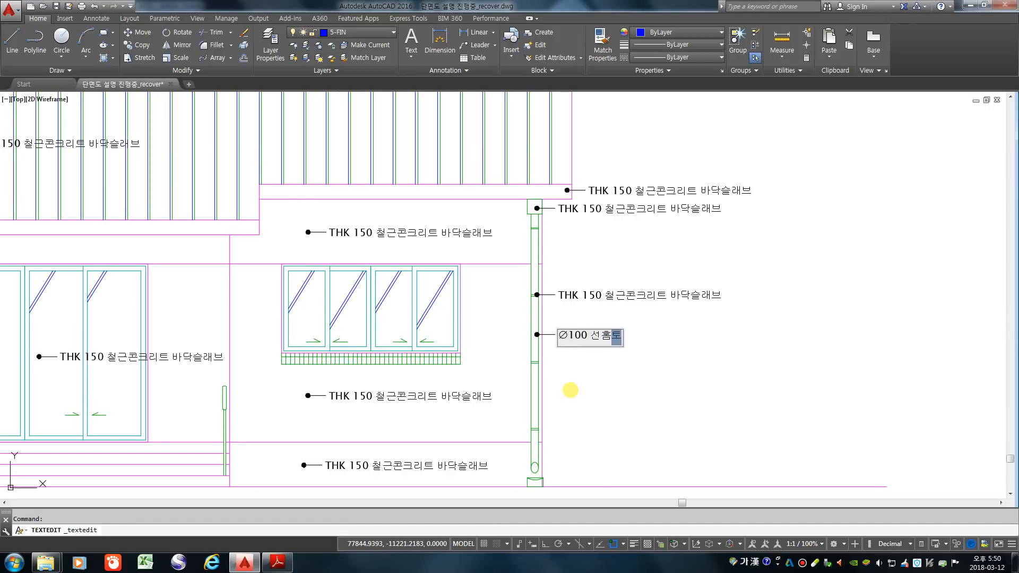
key("Escape")
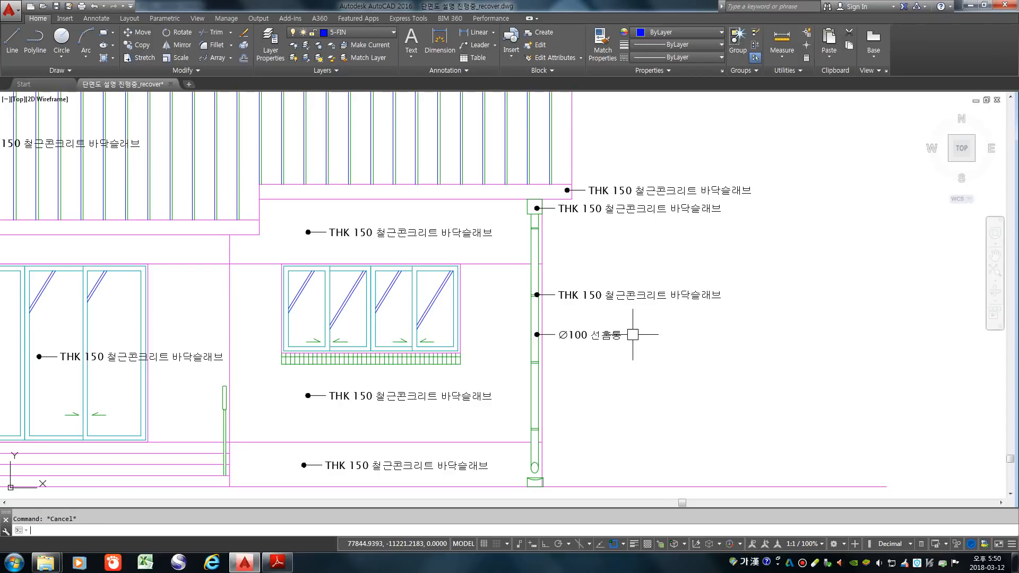
key("Escape")
key("Escape")
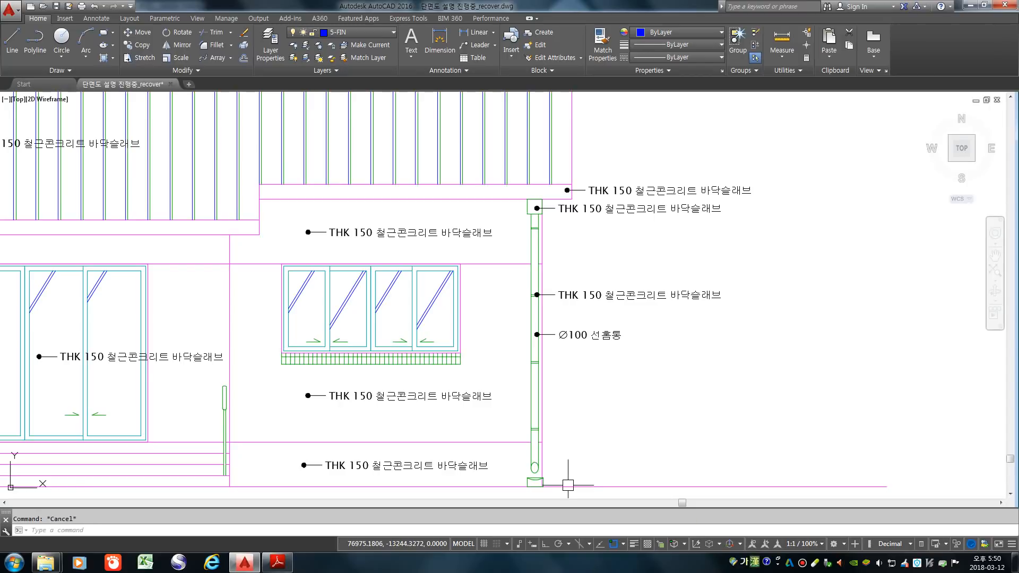
- Check the Standard text style's font and the list of available fonts without changing the style
type("st")
key("Return")
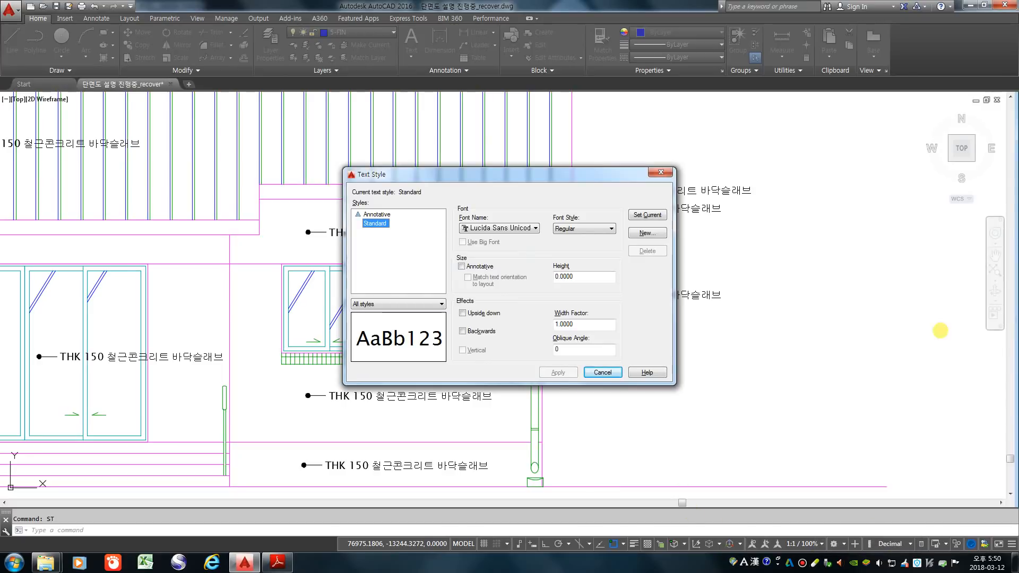
left_click_drag(580, 182, 580, 157)
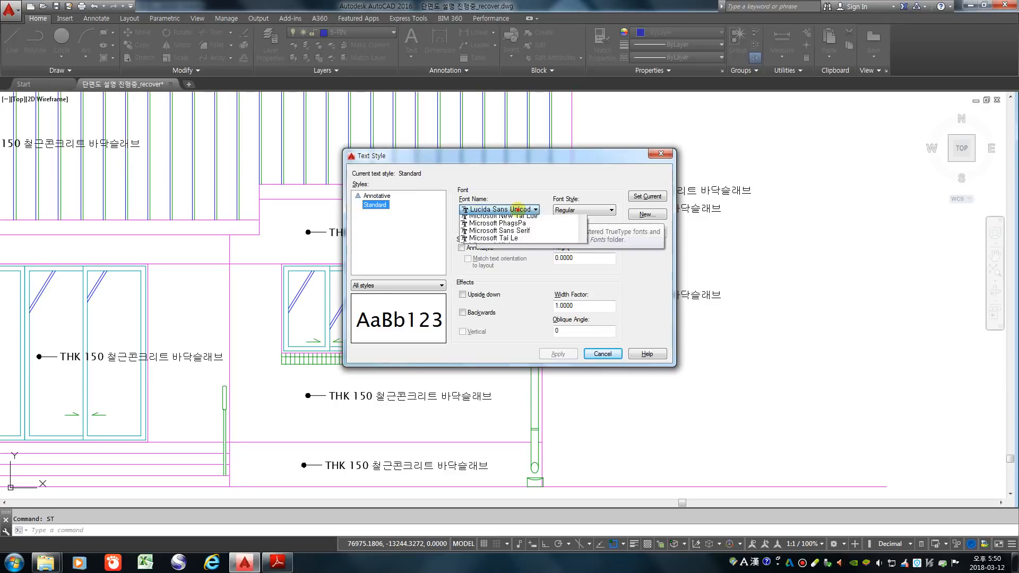
left_click(517, 209)
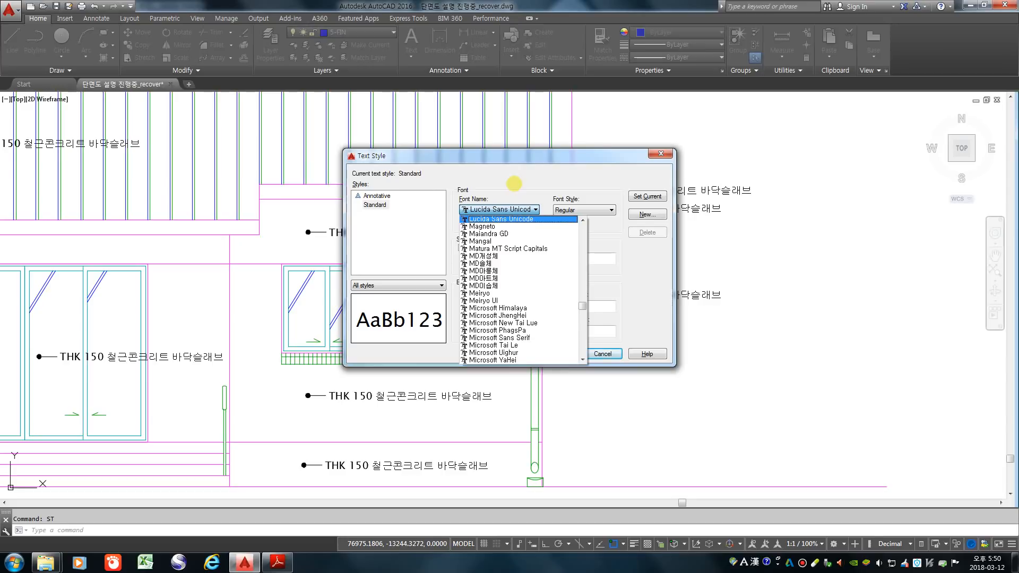
left_click(514, 183)
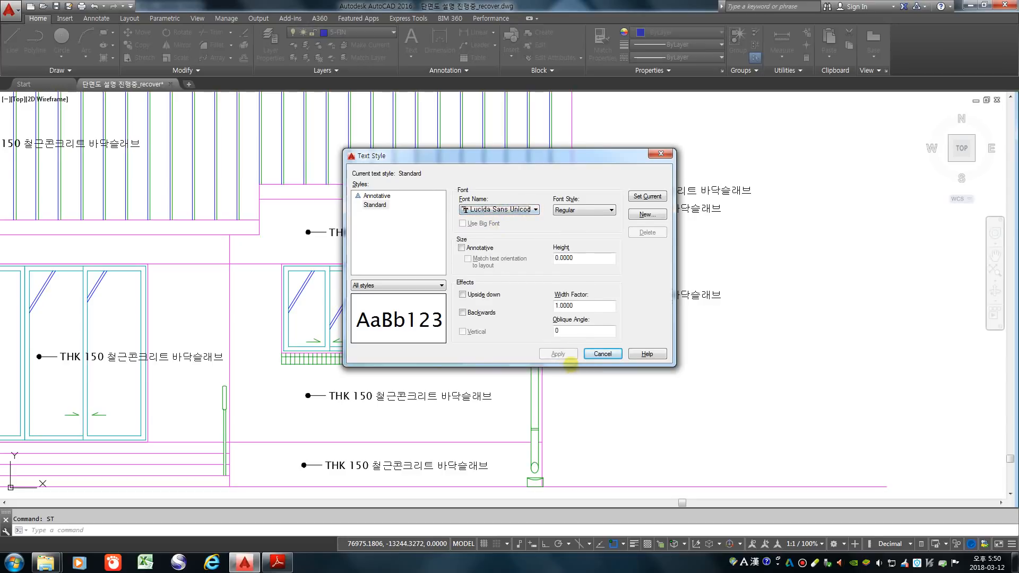
left_click(594, 354)
- Change the note at the right downspout's bracket, just above the Ø100 note, to "홈통걸이쇠"
scroll(568, 340, "up", 4)
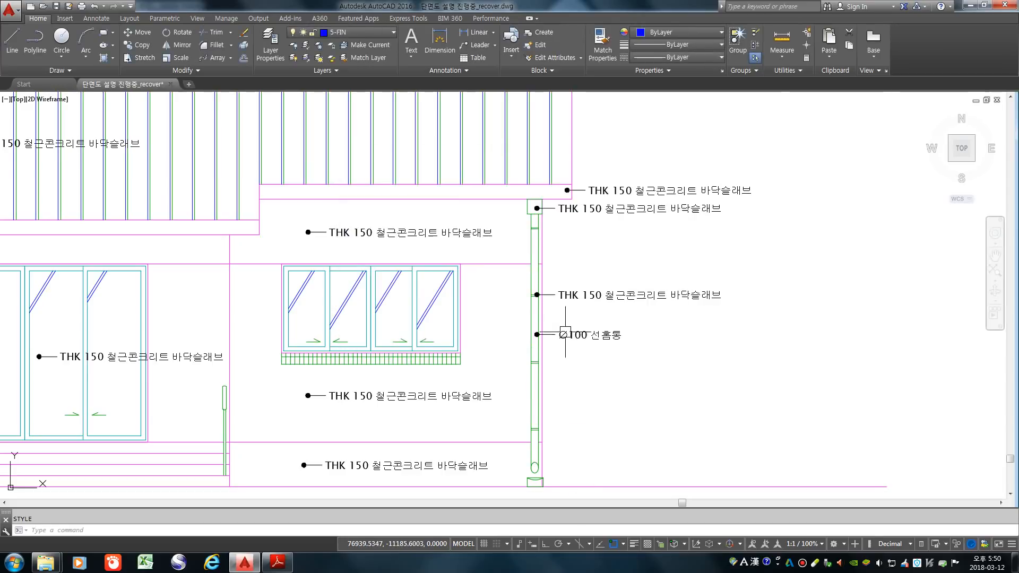
scroll(520, 336, "down", 2)
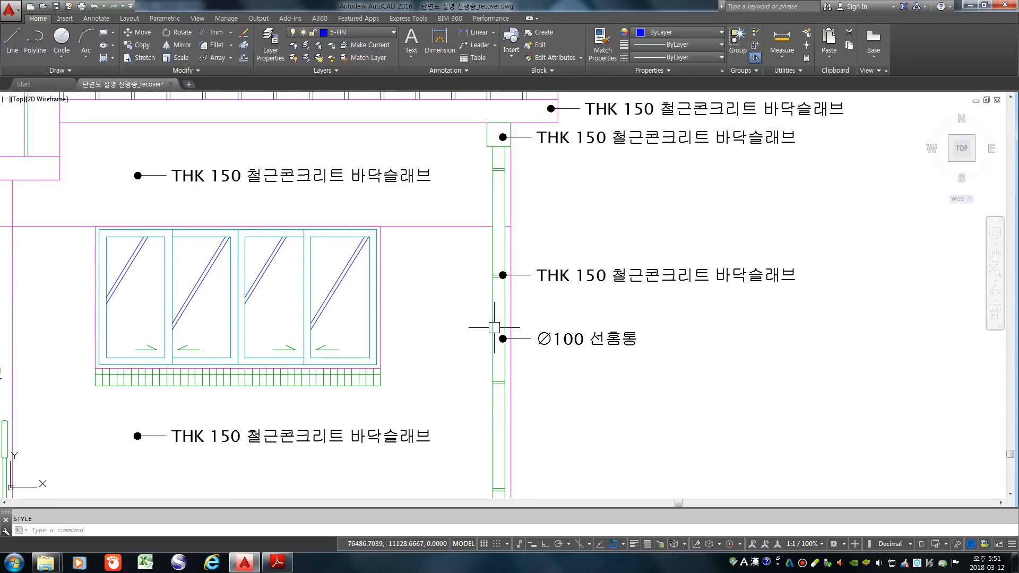
scroll(502, 310, "down", 3)
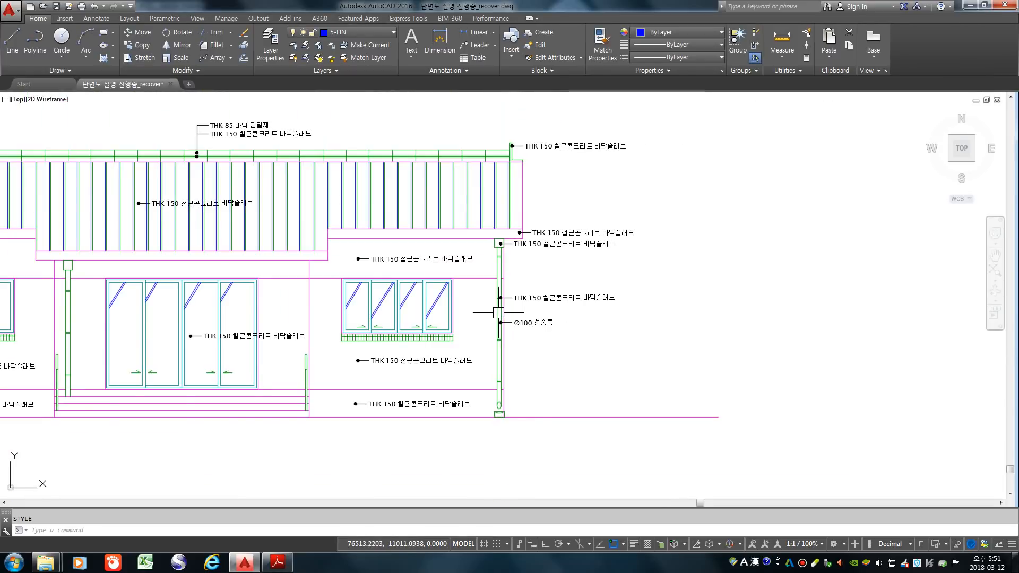
scroll(626, 299, "up", 2)
double_click(536, 293)
type("g")
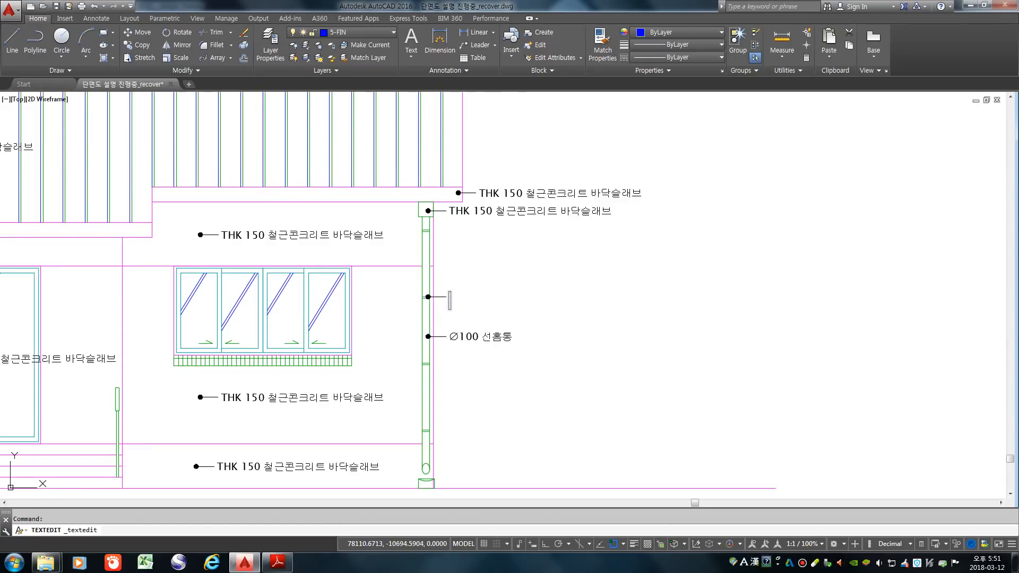
key("Hangul")
type("홈")
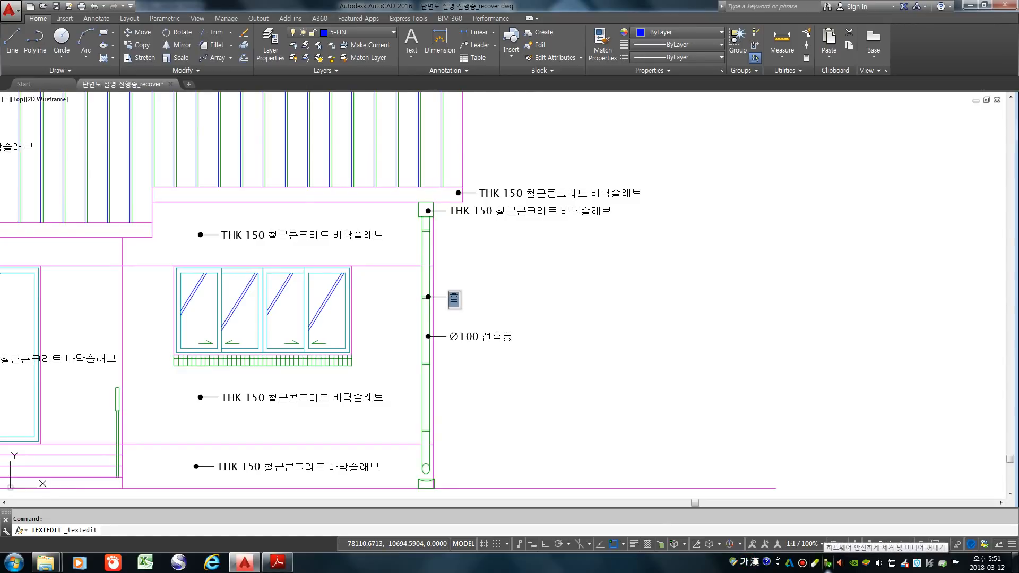
type("고걸이쇠")
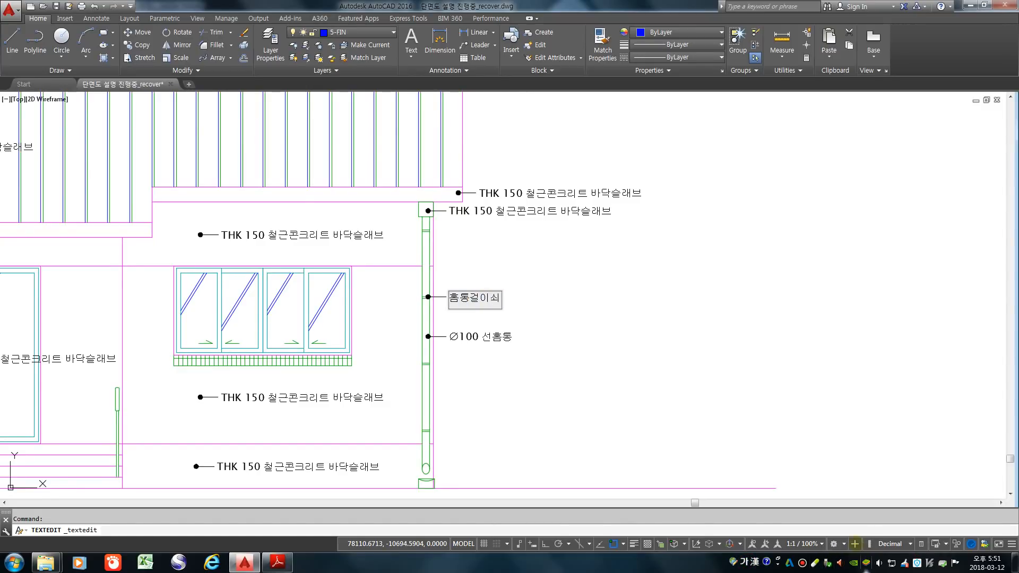
left_click(524, 156)
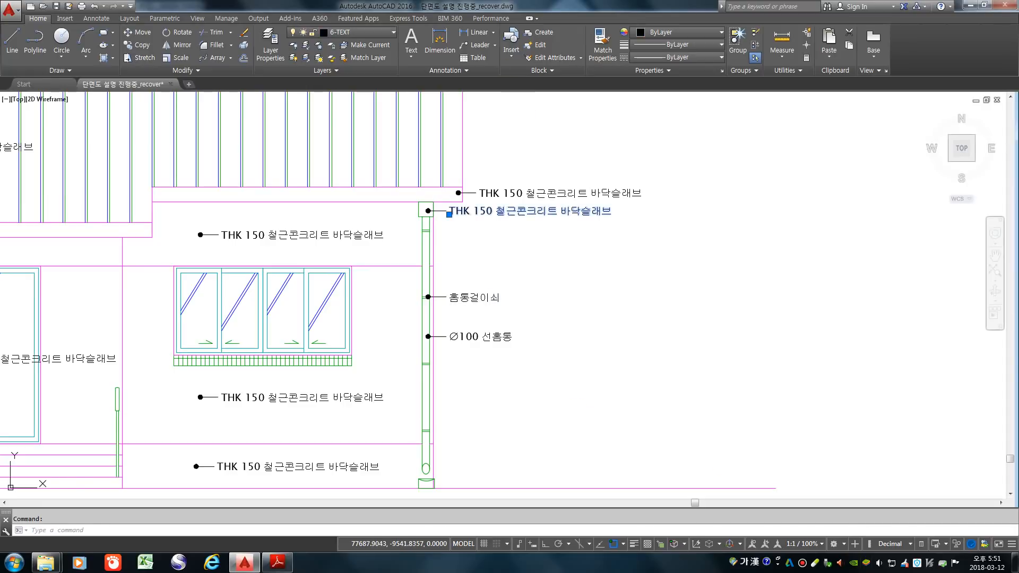
- Change the note on the box at the head of the right downspout to "모임홈통"
double_click(511, 211)
type("모임")
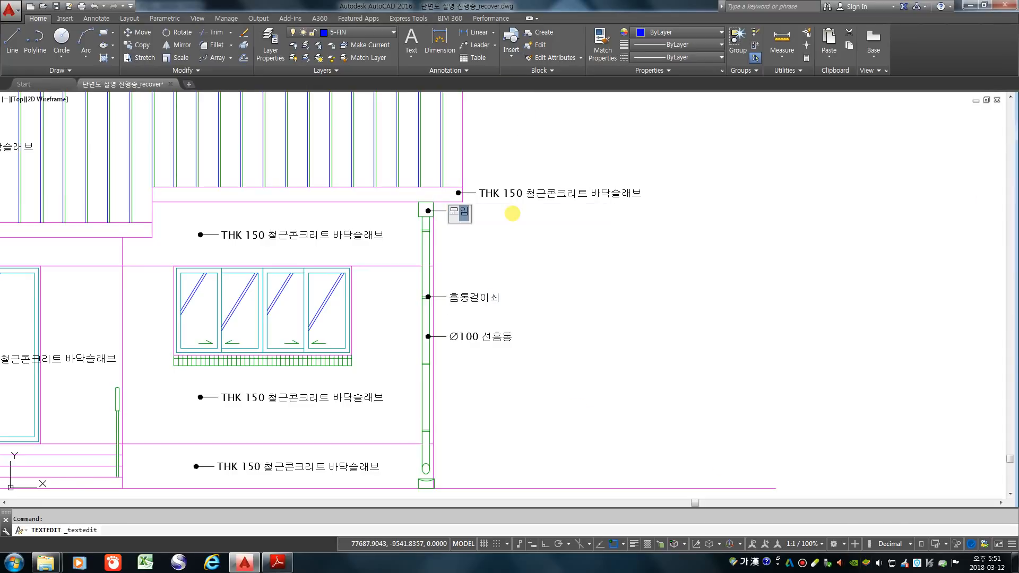
type("ㅎ통")
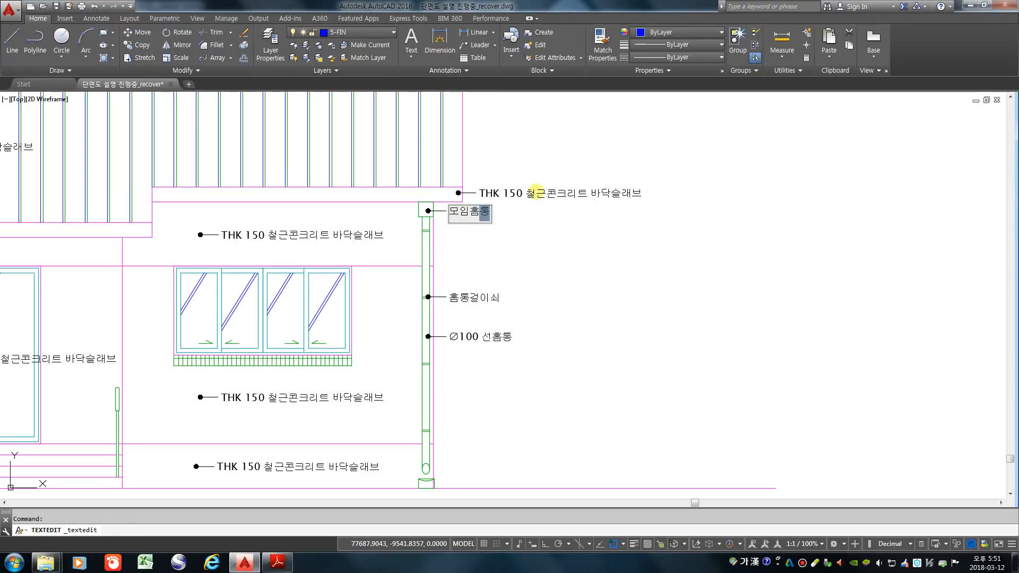
- Change the note at the right end of the eave to "처마홈통"
left_click(536, 194)
double_click(517, 193)
type("처마")
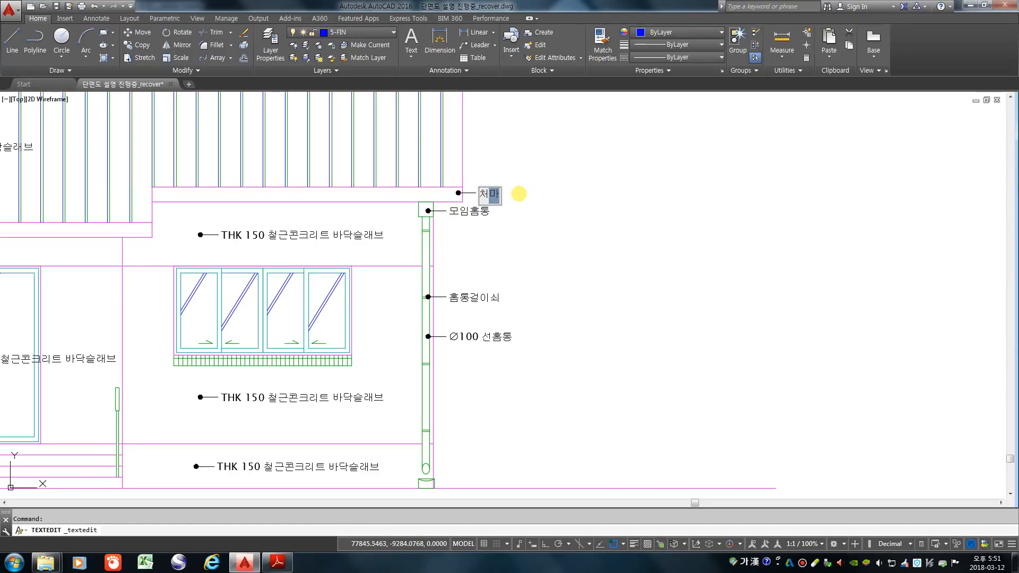
type("홈ㅌ통")
key("Return")
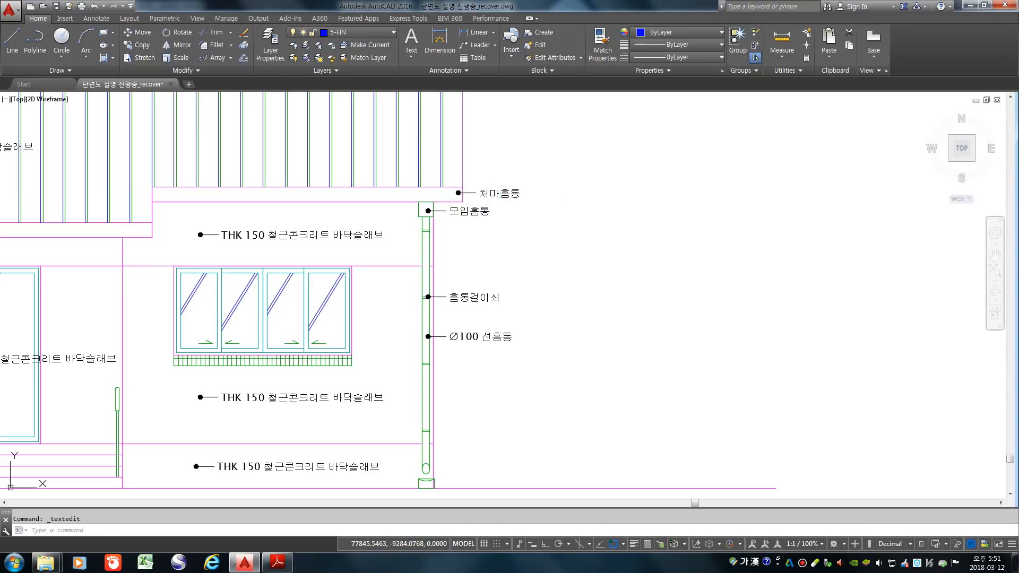
key("Escape")
- Change the note on the wall above the right-hand window to "모르타르 위 w.p 마감"
scroll(452, 360, "down", 4)
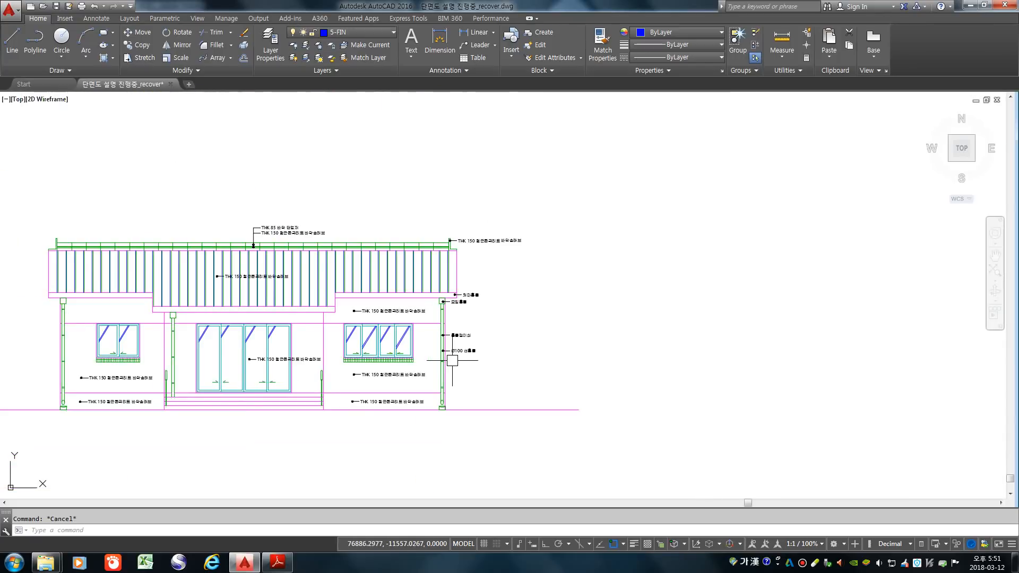
scroll(452, 360, "down", 3)
scroll(456, 334, "up", 2)
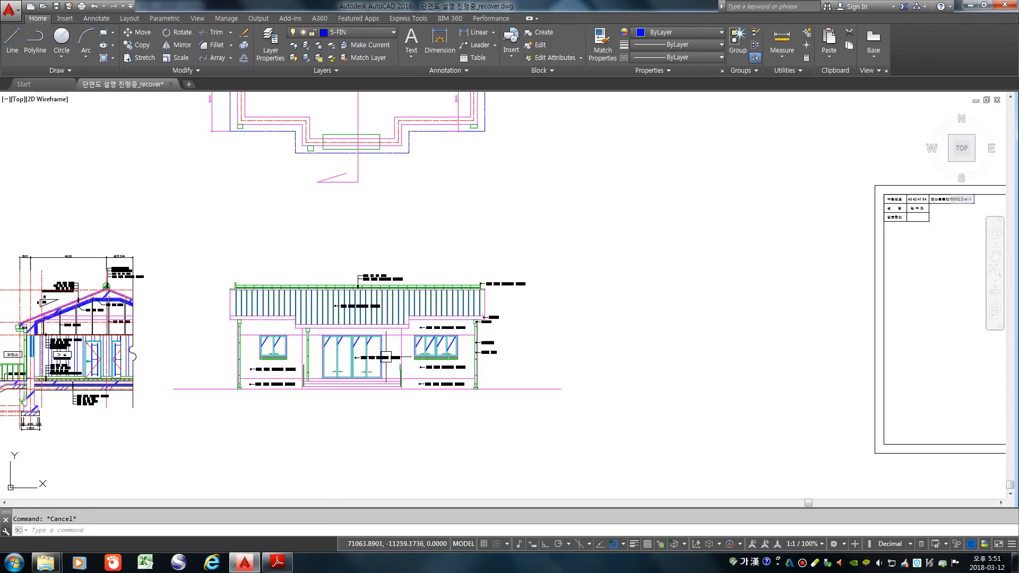
scroll(246, 363, "up", 5)
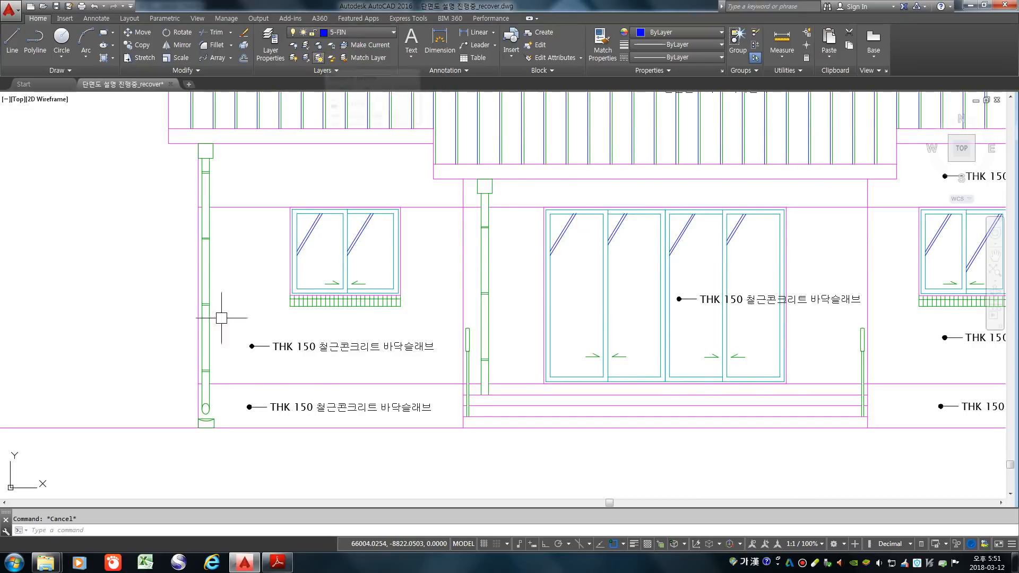
scroll(207, 353, "down", 3)
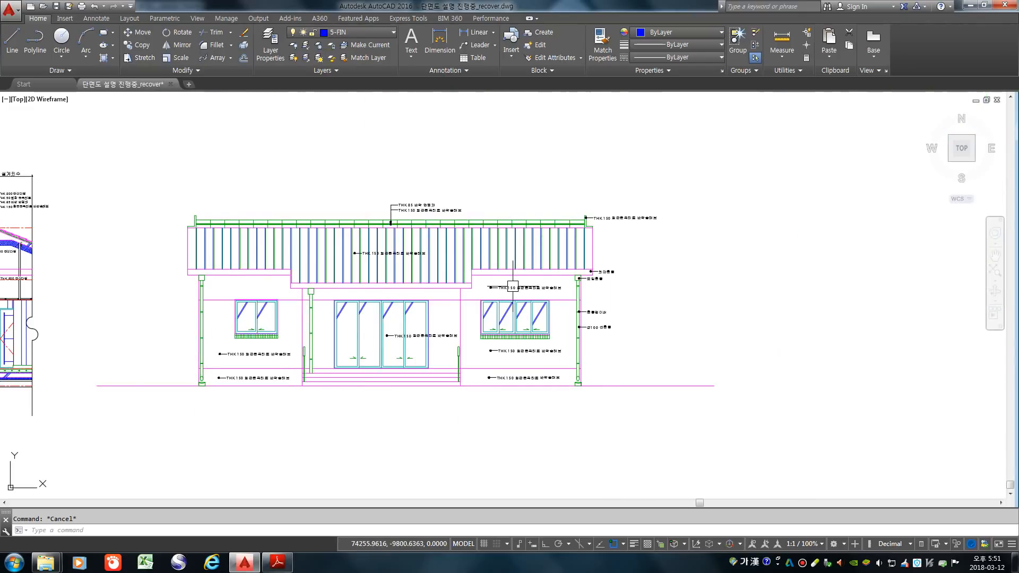
scroll(509, 287, "up", 6)
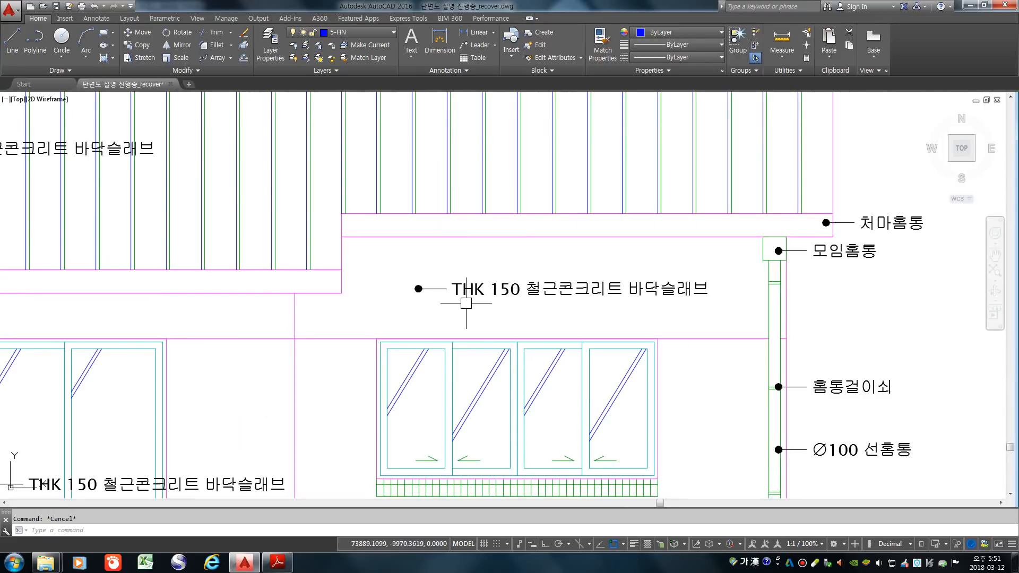
double_click(467, 288)
type("모르타")
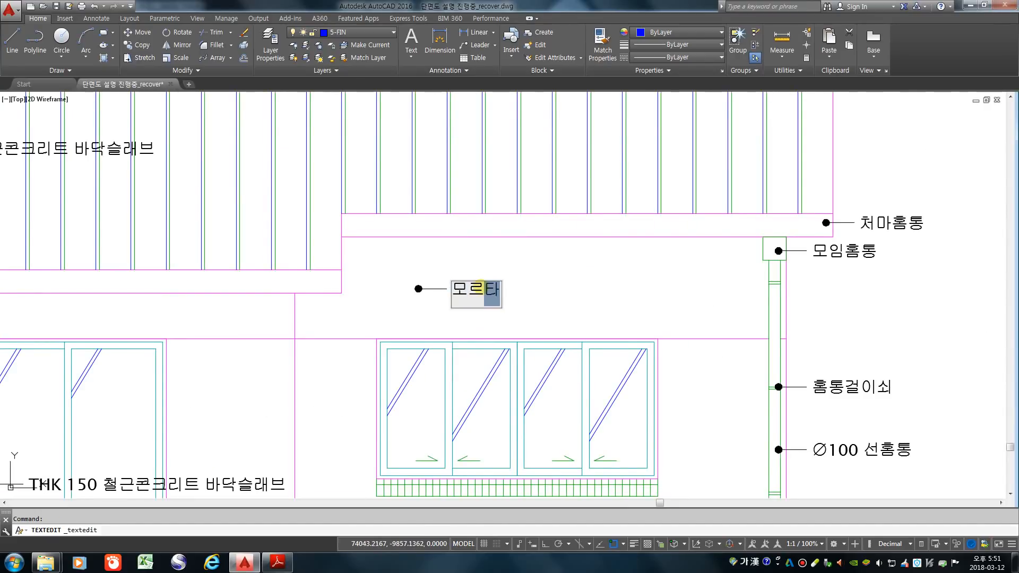
type("르 위 ")
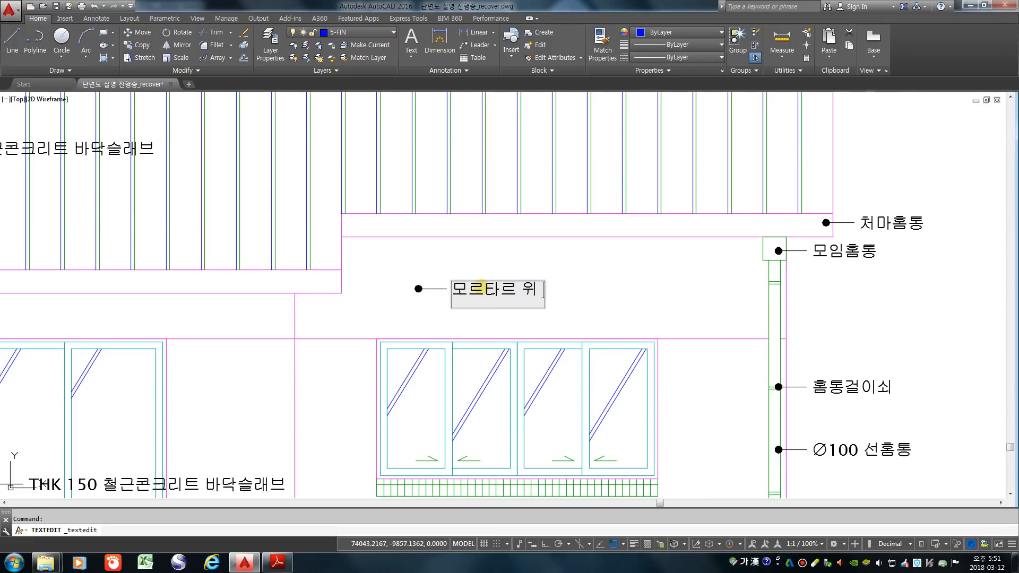
type("w.p")
key("Hangul")
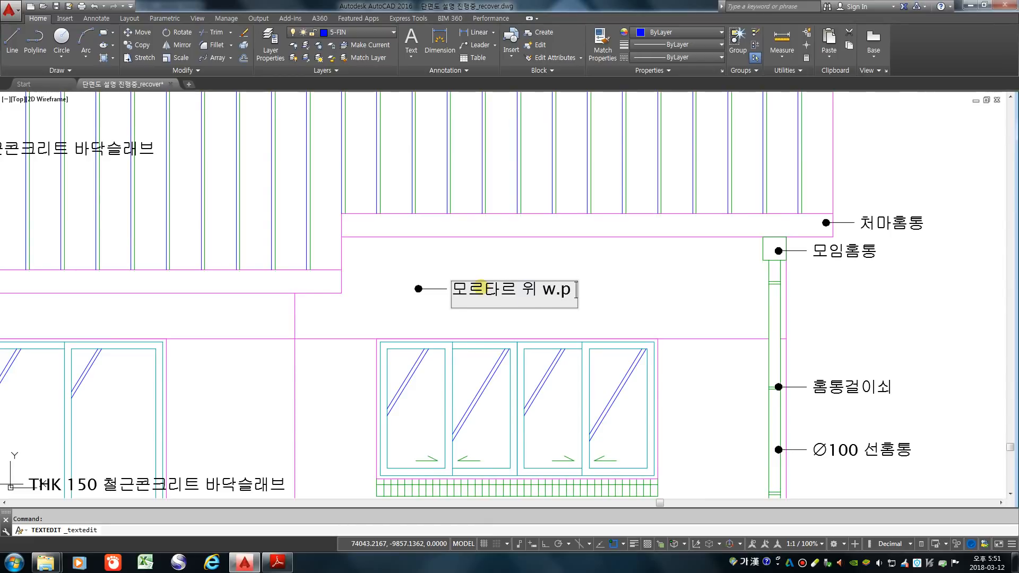
type("마감")
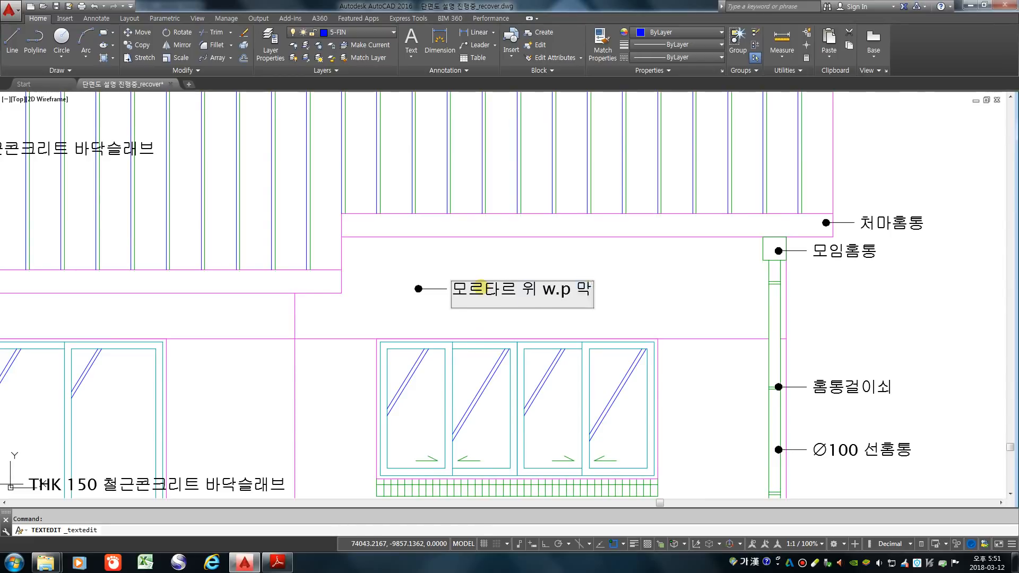
key("Return")
- Copy the "모르타르 위 w.p 마감" note with its leader above the left window and above the central entrance door
type("채")
key("Return")
key("Escape")
key("Hangul")
type("co")
key("Return")
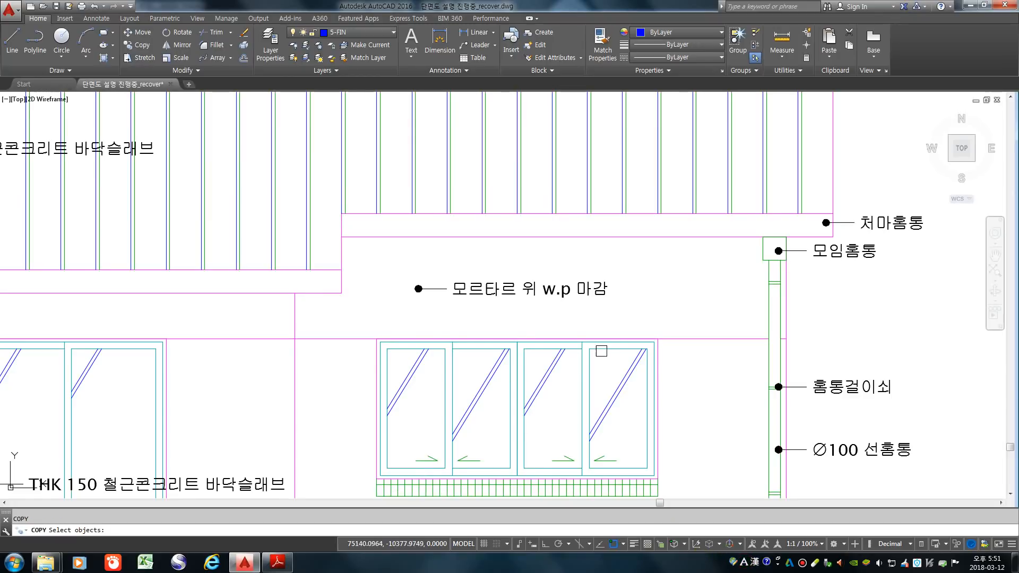
left_click(531, 323)
left_click(386, 266)
key("Return")
left_click(418, 288)
scroll(605, 308, "down", 5)
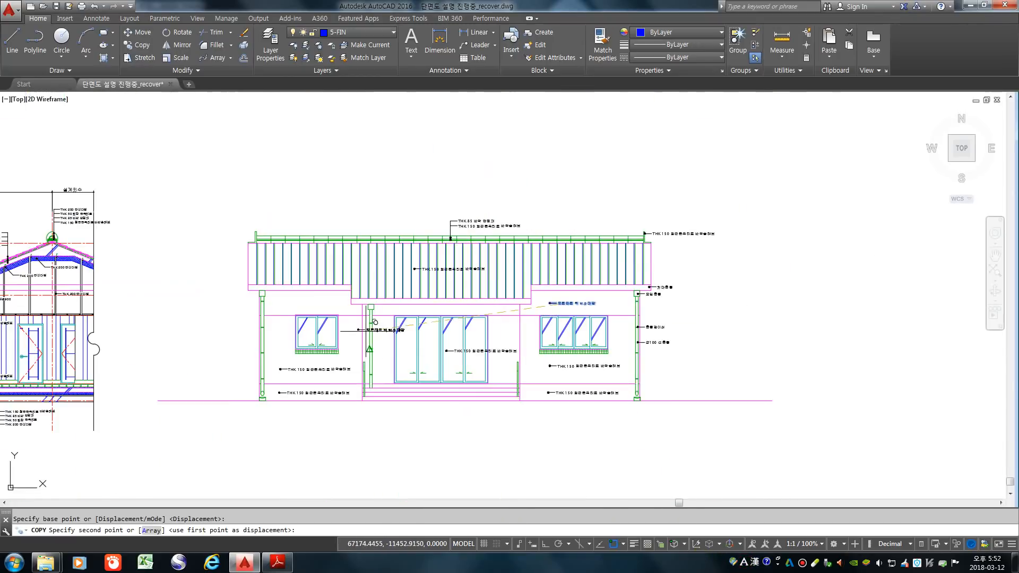
scroll(260, 329, "up", 3)
left_click(220, 258)
scroll(223, 265, "down", 3)
scroll(319, 255, "up", 2)
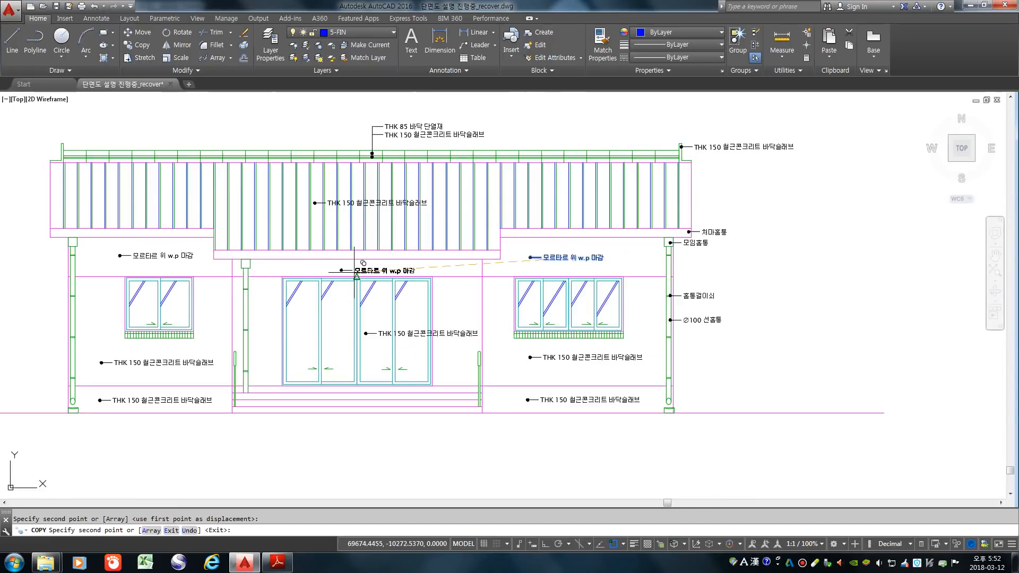
left_click(347, 268)
- Copy the same mortar finish note onto the base bands below the right and left walls
scroll(553, 407, "up", 2)
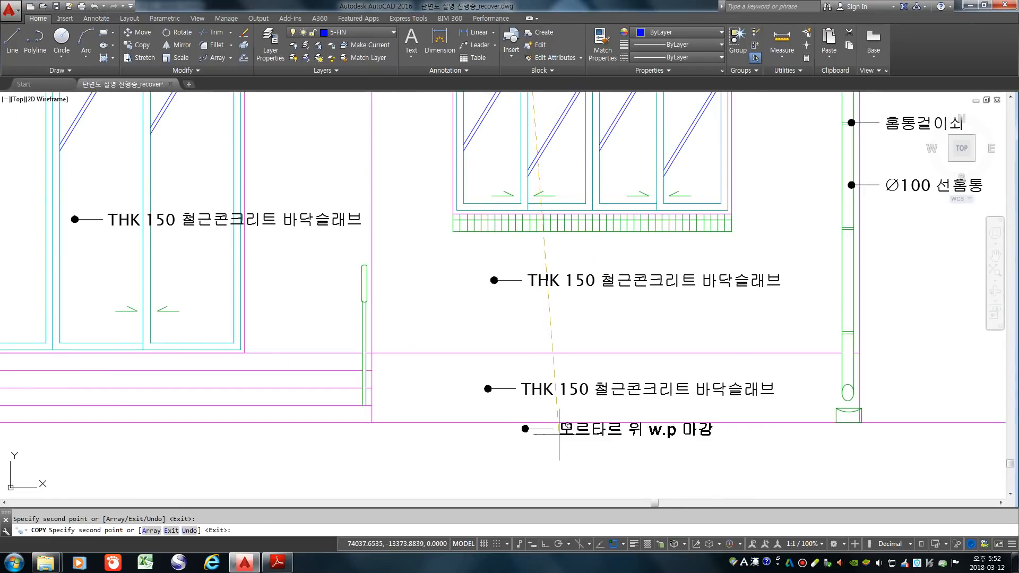
left_click(568, 405)
scroll(563, 372, "down", 3)
scroll(212, 392, "up", 2)
scroll(213, 391, "up", 2)
left_click(187, 380)
key("space")
- Erase the old "THK 150 철근콘크리트 바닥슬래브" notes and leaders from the left and right base bands
type("e")
key("space")
left_click(151, 414)
left_click(34, 388)
key("space")
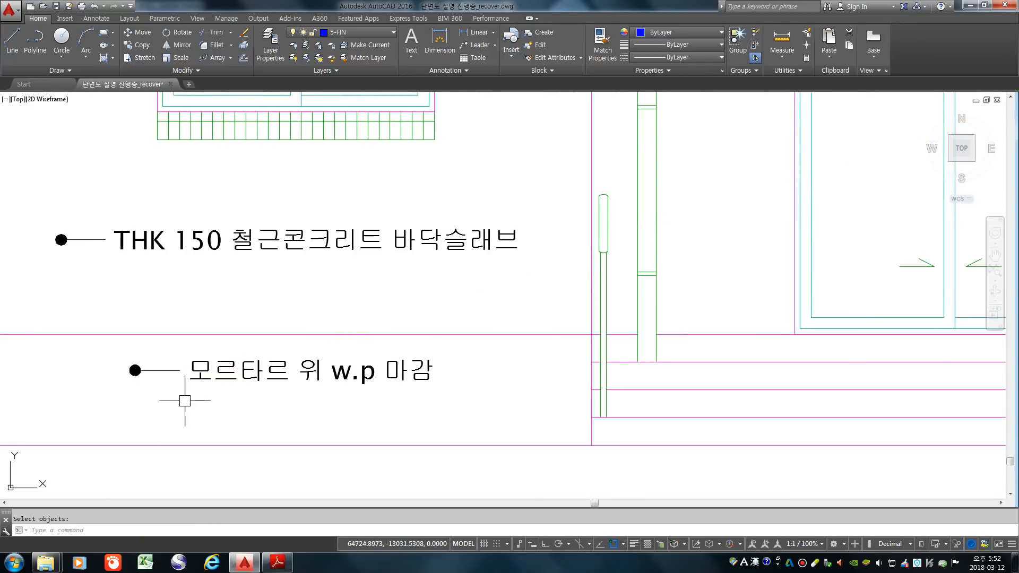
scroll(768, 375, "down", 3)
scroll(796, 398, "up", 4)
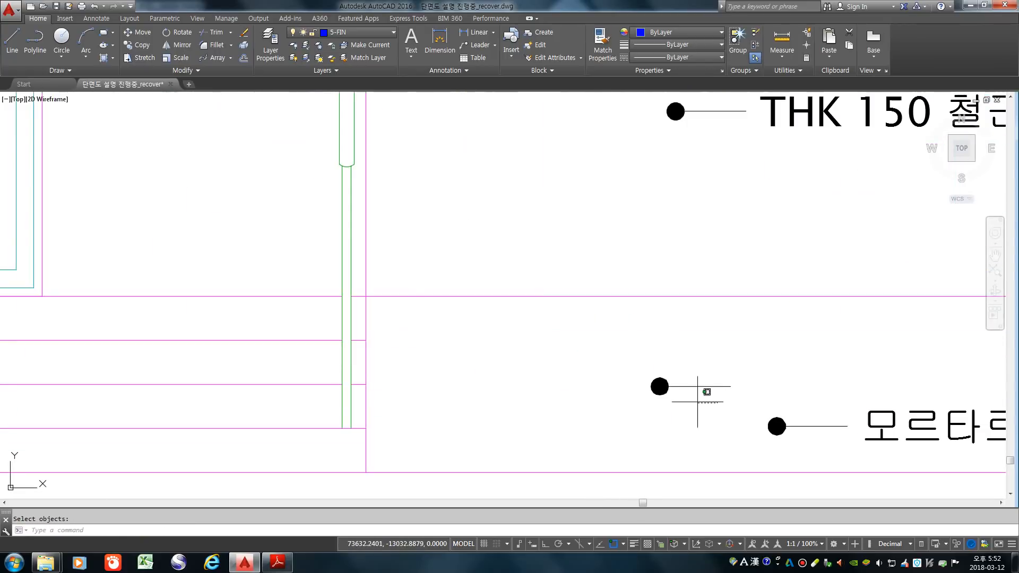
- Move the mortar finish note in the right base band slightly up, to mid-height of the band
scroll(720, 403, "down", 4)
type("m")
key("space")
left_click(516, 379)
left_click(737, 461)
key("space")
left_click(767, 467)
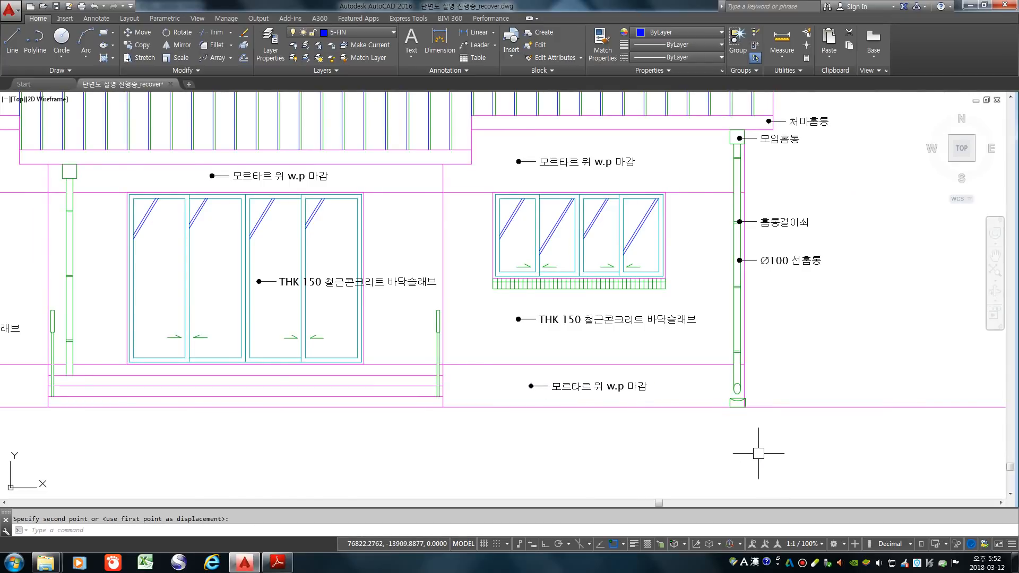
- Set up a hatch with the predefined BRICK pattern at angle 0 and scale 10
scroll(758, 453, "down", 2)
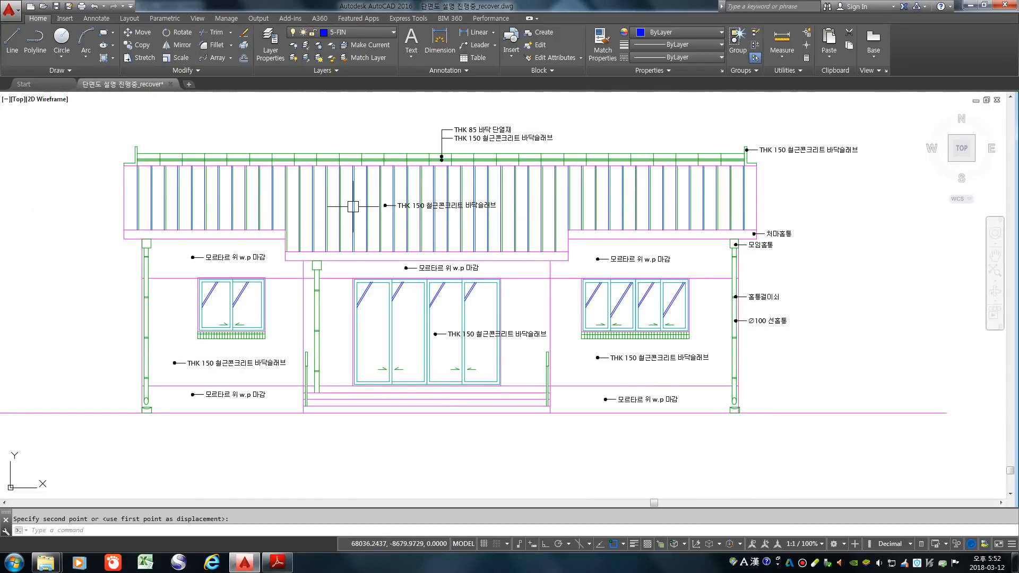
type("h")
key("Return")
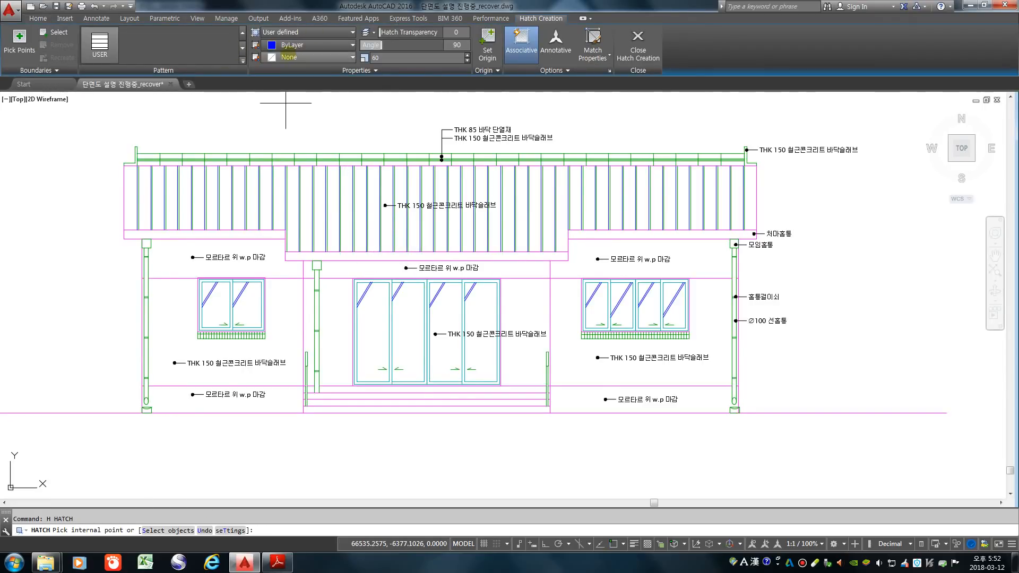
left_click(298, 33)
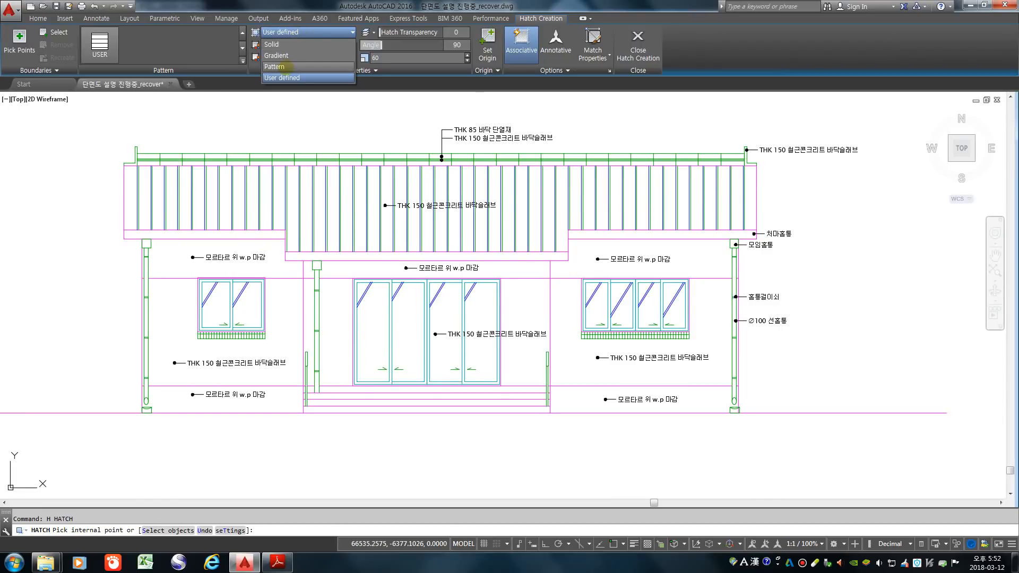
left_click(281, 67)
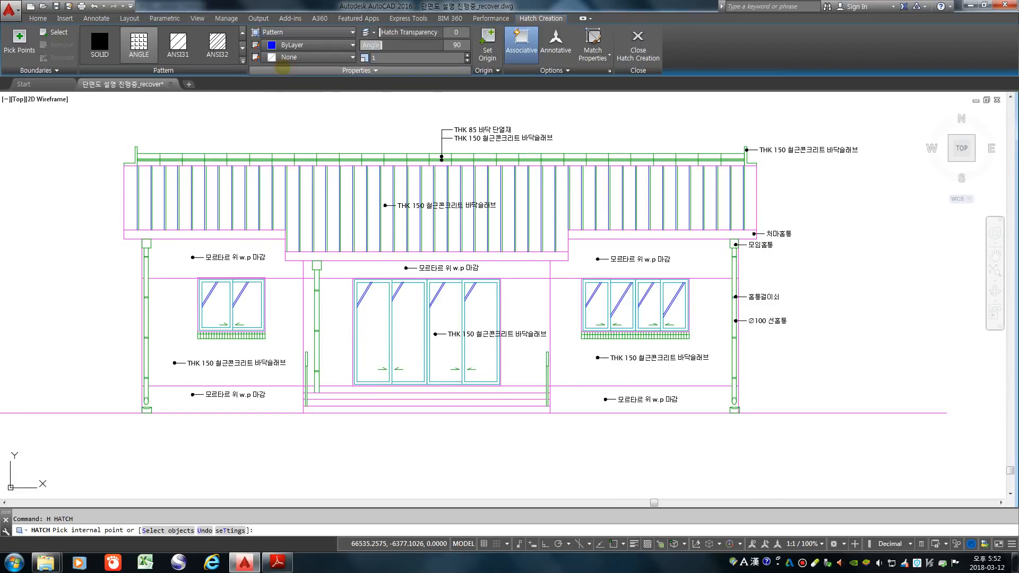
left_click(242, 47)
left_click(241, 47)
left_click(242, 47)
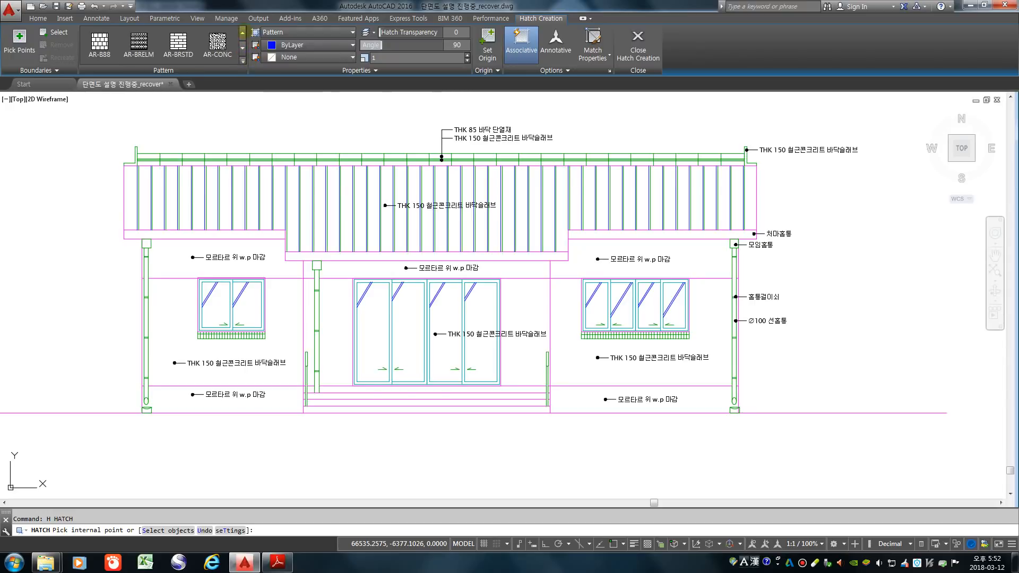
left_click(243, 61)
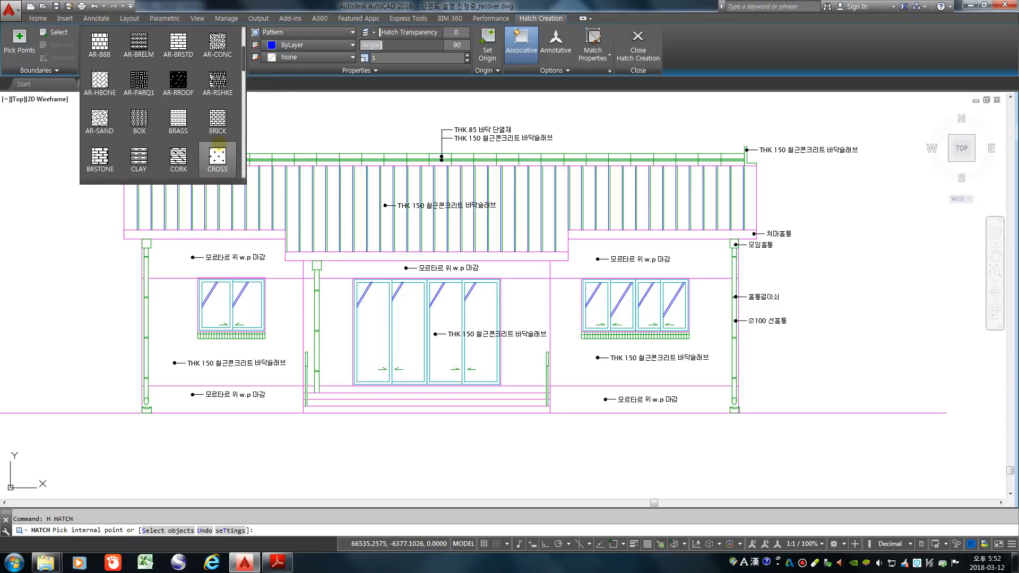
left_click(217, 155)
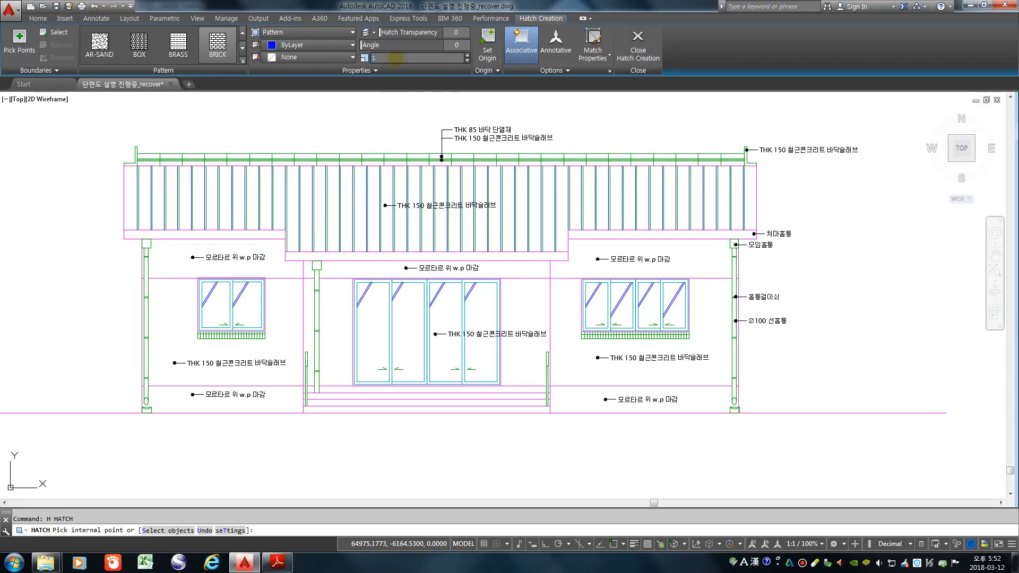
type("1")
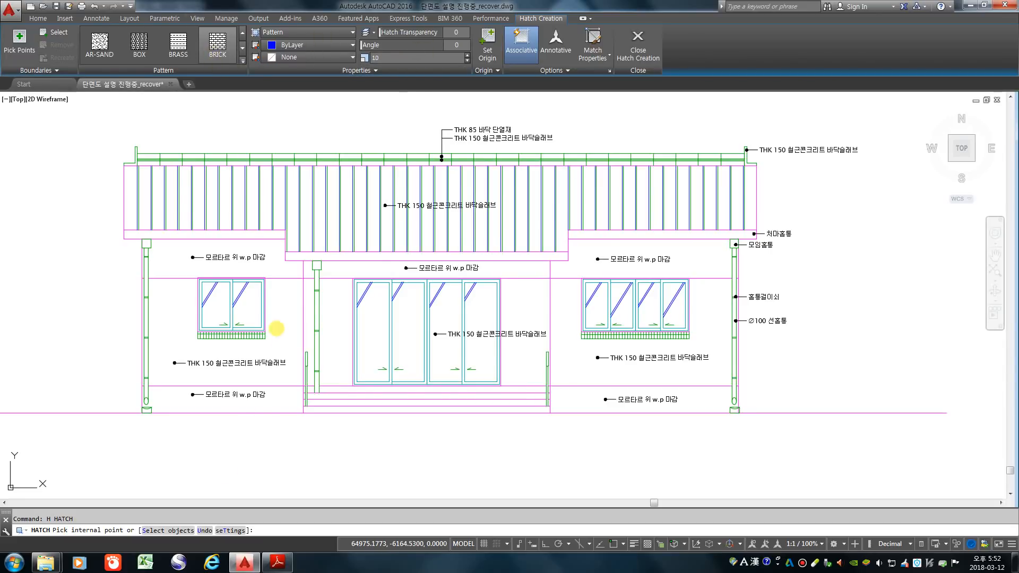
- Fill the wall areas around the windows and entrance door with the brick hatch, including the narrow gap beside the porch downspout
left_click(280, 337)
left_click(334, 342)
left_click(525, 359)
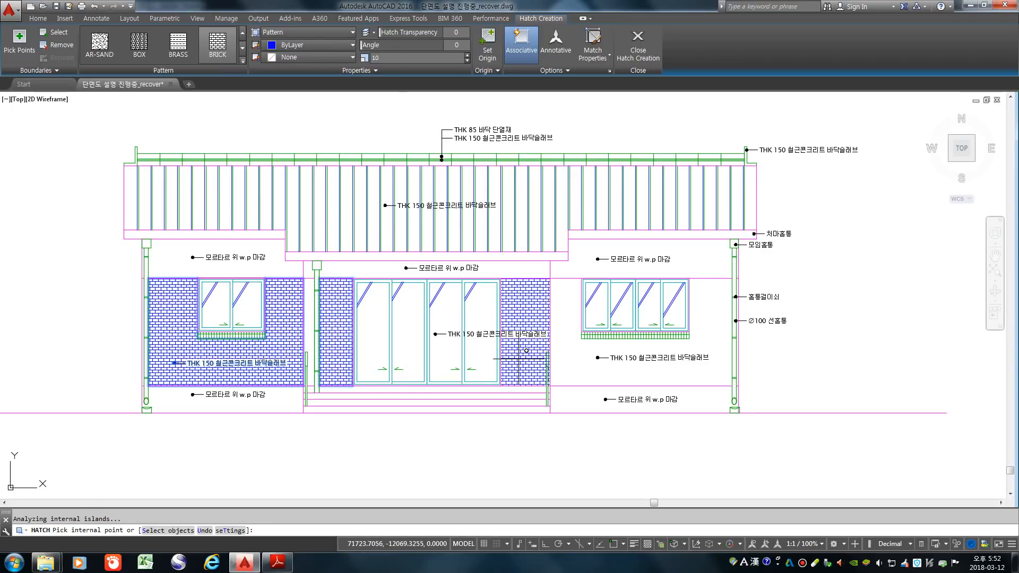
left_click(579, 360)
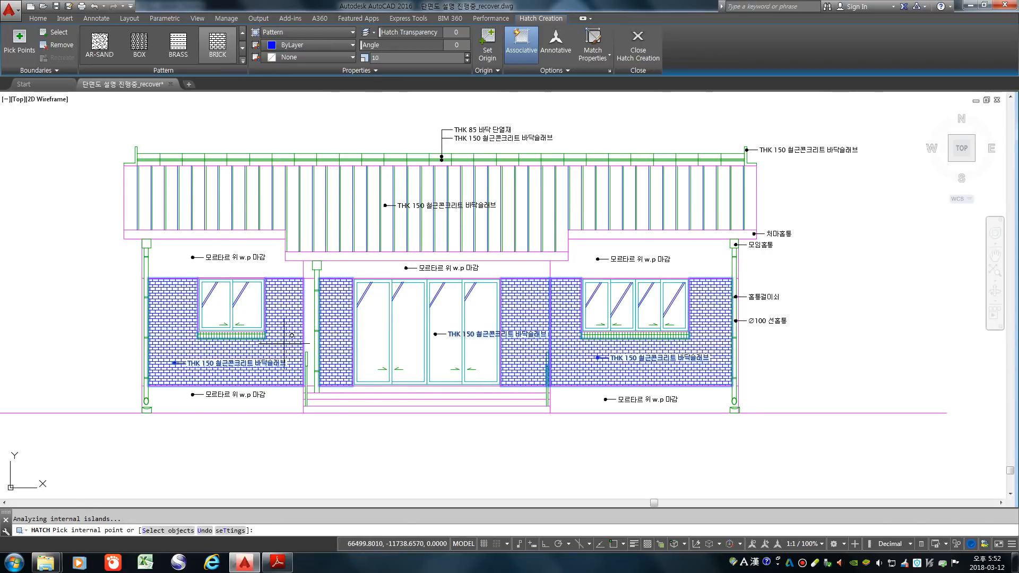
scroll(311, 334, "up", 3)
left_click(342, 323)
scroll(375, 325, "down", 4)
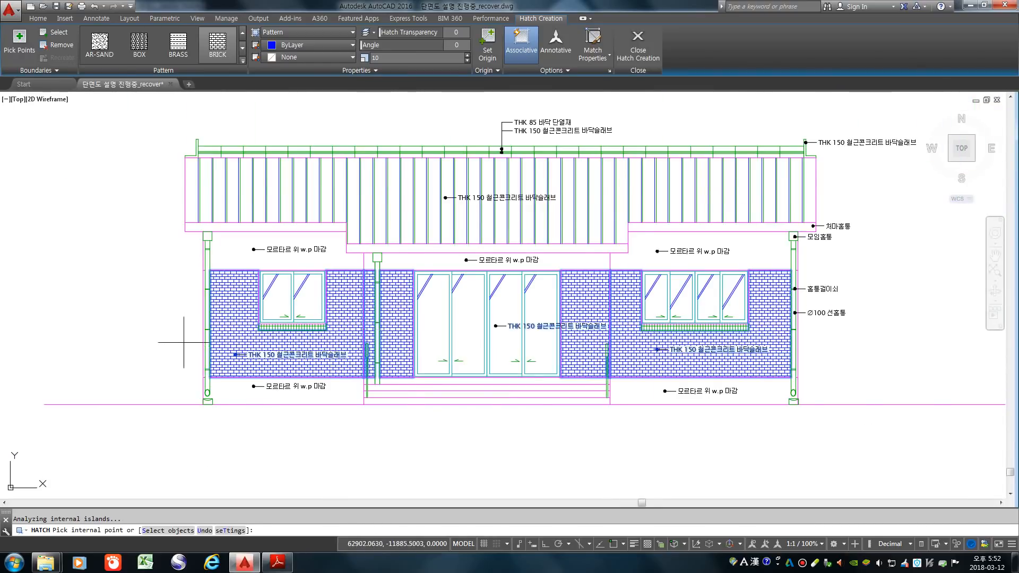
- Add the brick hatch to the narrow wall strips outside the left and right downspouts, and save the drawing
scroll(224, 337, "up", 2)
left_click(215, 331)
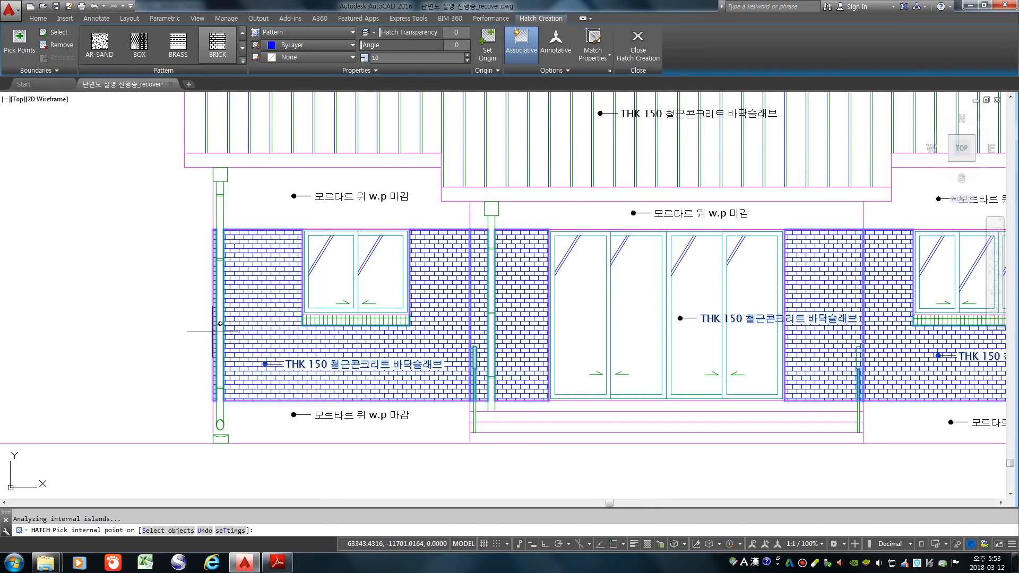
scroll(21, 331, "down", 4)
scroll(473, 336, "up", 6)
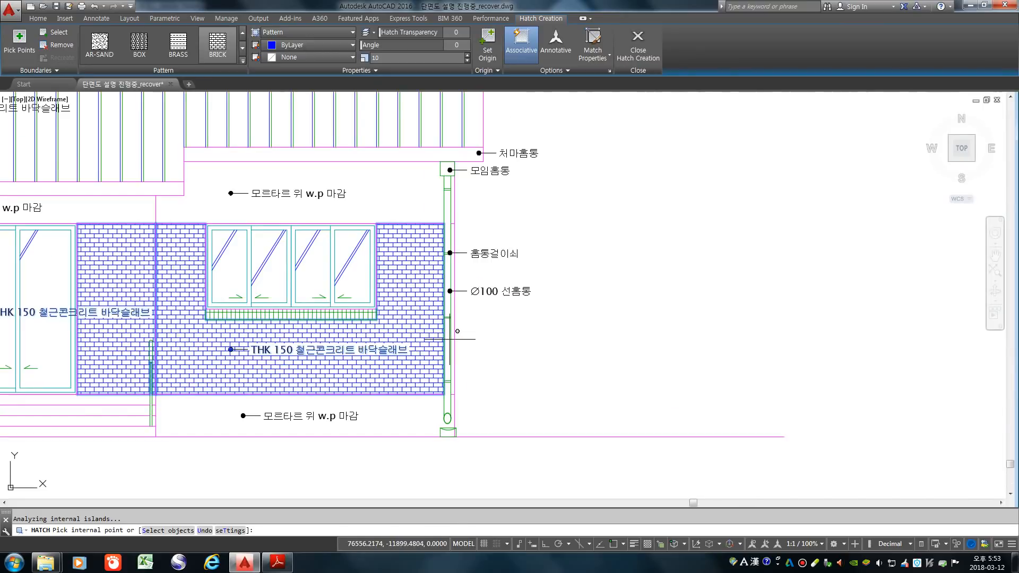
left_click(454, 334)
left_click(454, 233)
scroll(539, 281, "down", 6)
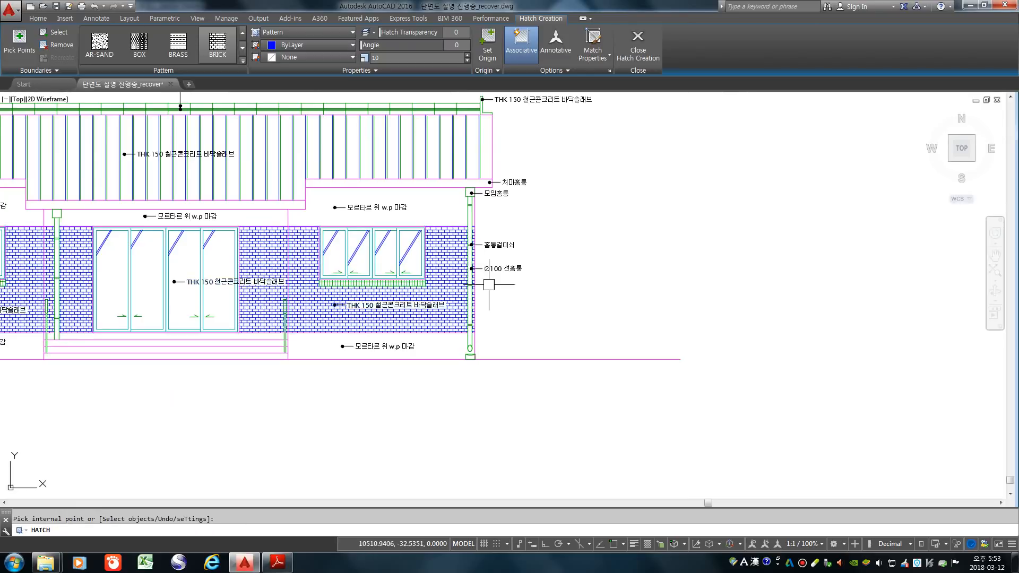
key("Return")
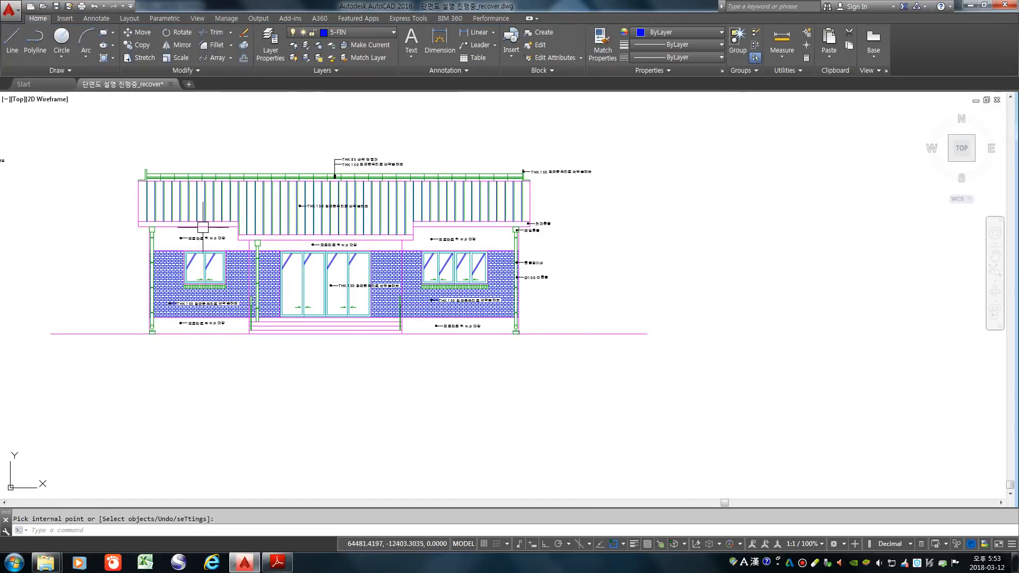
right_click(448, 340)
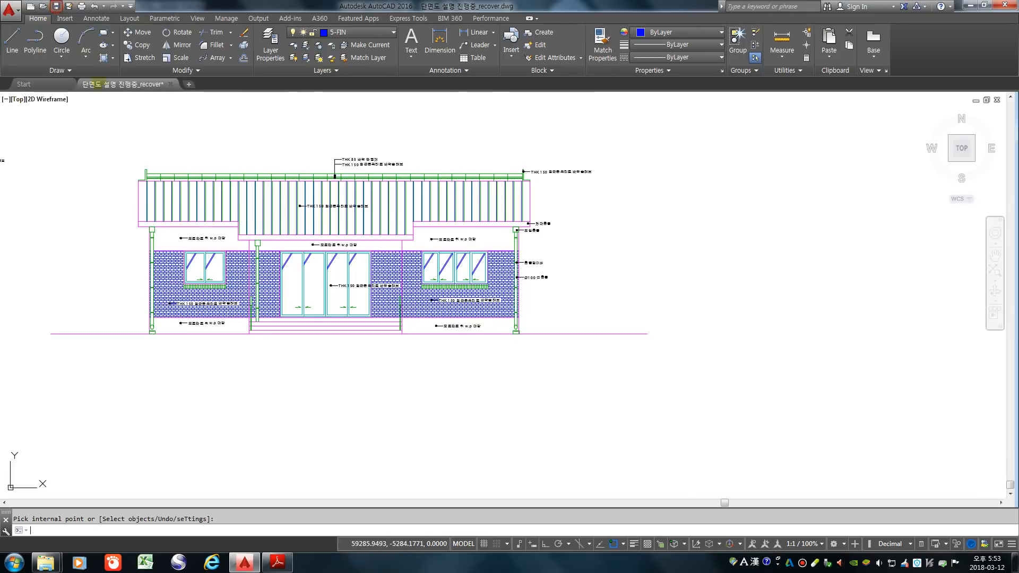
left_click(56, 5)
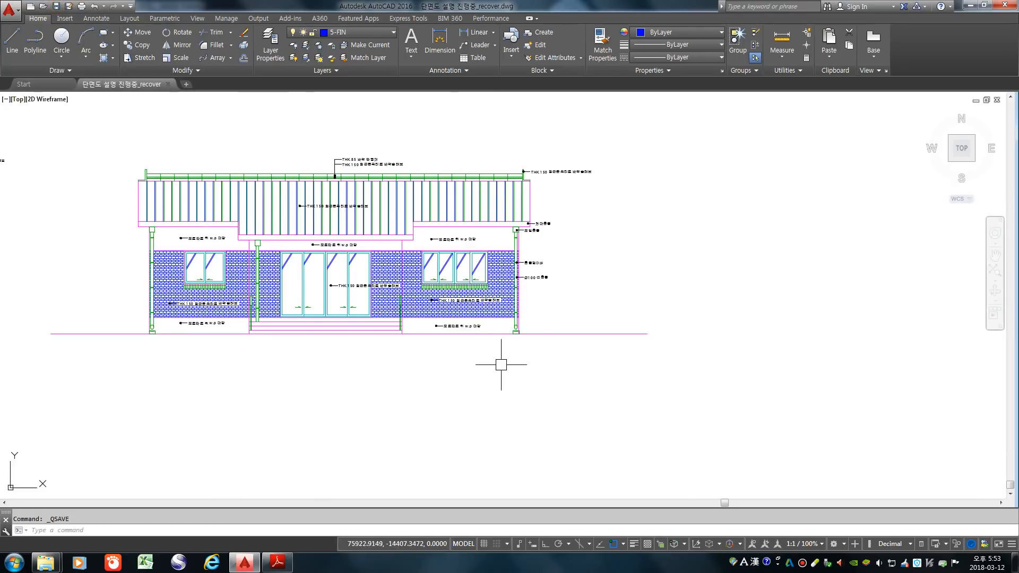
- Copy the empty drawing frame with its title block and 남측입면도 title so that it encloses the front elevation
scroll(496, 371, "down", 3)
type("o")
key("Return")
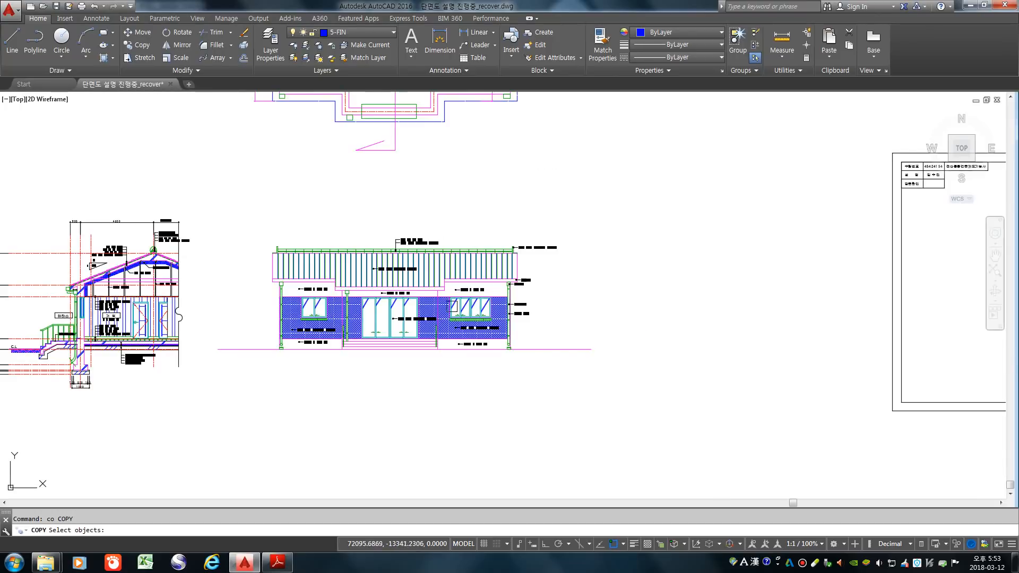
scroll(467, 318, "down", 3)
left_click(822, 409)
left_click(602, 223)
key("Return")
left_click(879, 398)
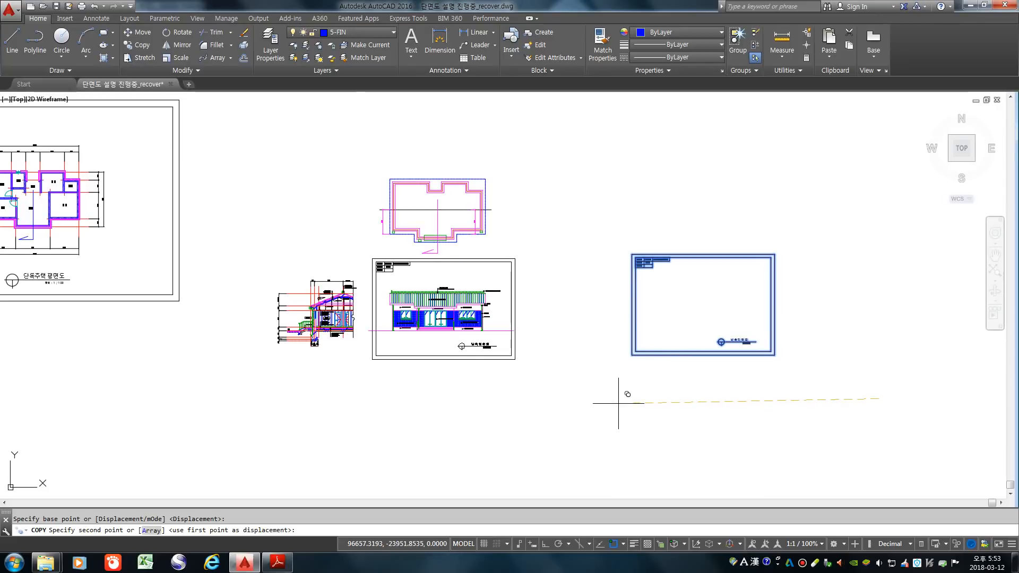
left_click(582, 371)
key("Return")
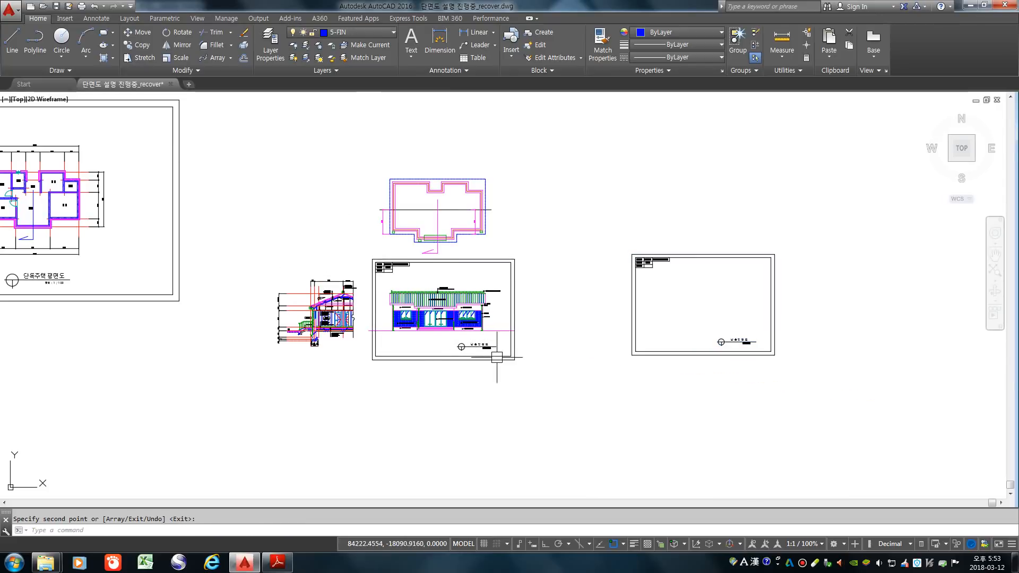
- Trim both ends of the ground line back to the inner border of the drawing frame
scroll(346, 354, "up", 4)
type("t")
key("Return")
key("Return")
scroll(296, 291, "up", 3)
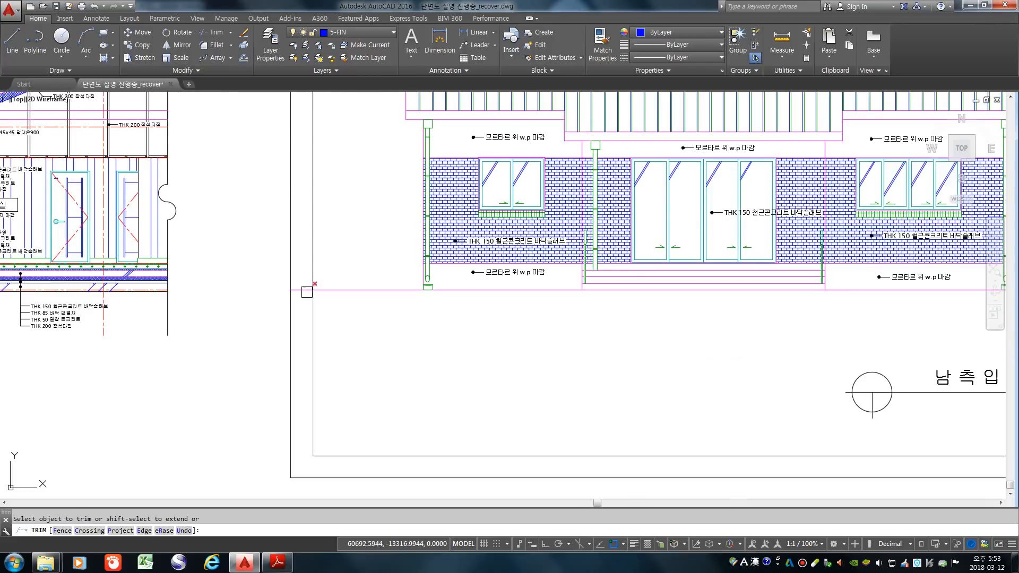
scroll(300, 308, "down", 3)
scroll(651, 312, "up", 5)
key("Return")
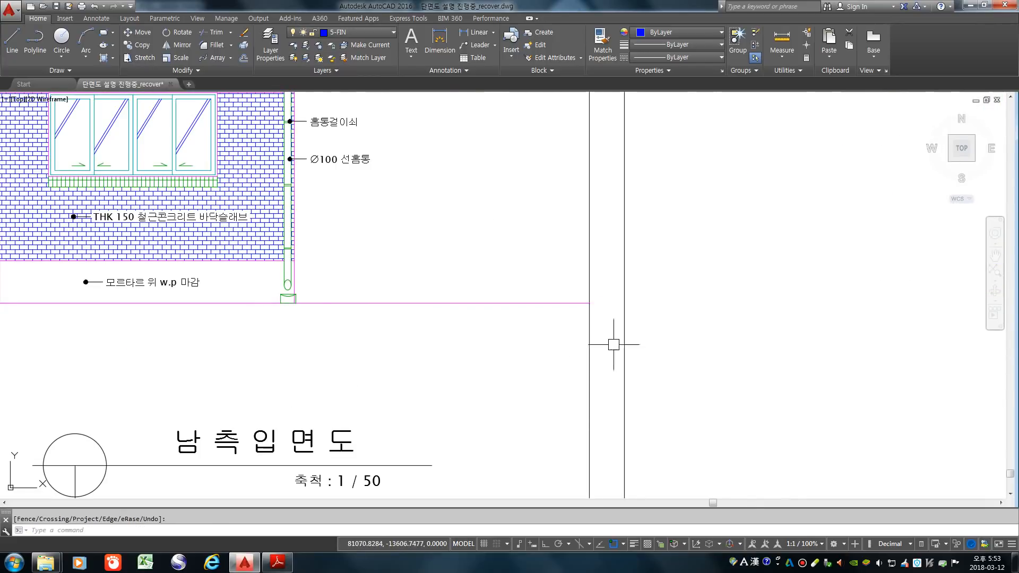
- Draw a 50-wide polyline on layer 2-CON along the ground line, from one side of the inner frame border to the other
scroll(607, 330, "down", 5)
left_click(348, 33)
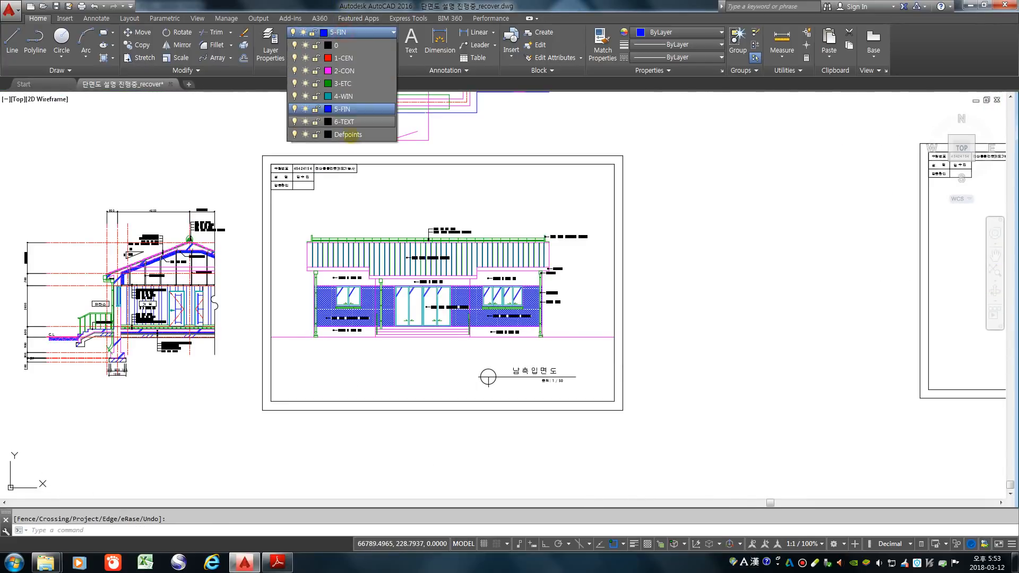
left_click(344, 71)
type("pl")
key("Return")
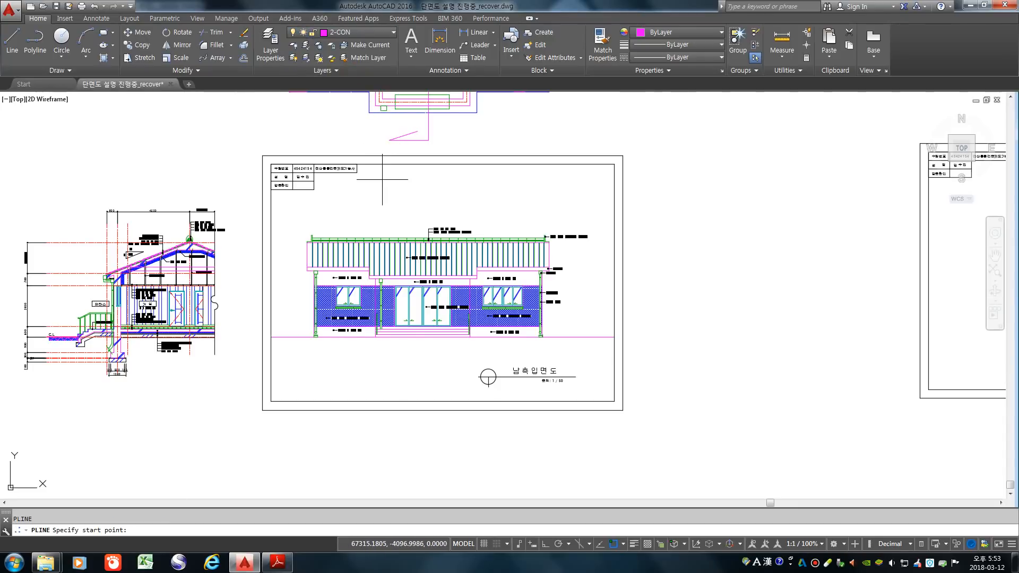
scroll(275, 336, "up", 5)
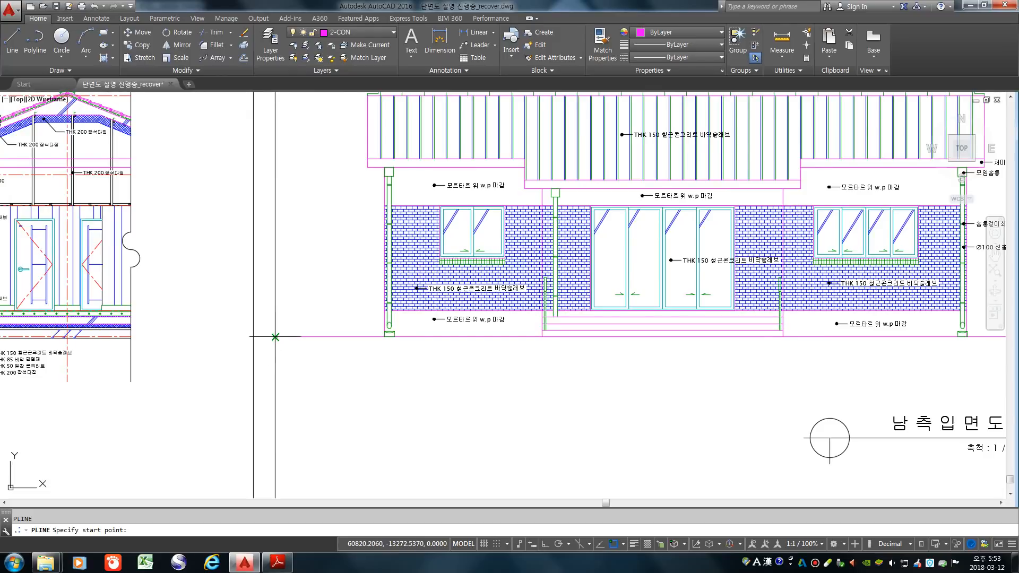
left_click(275, 336)
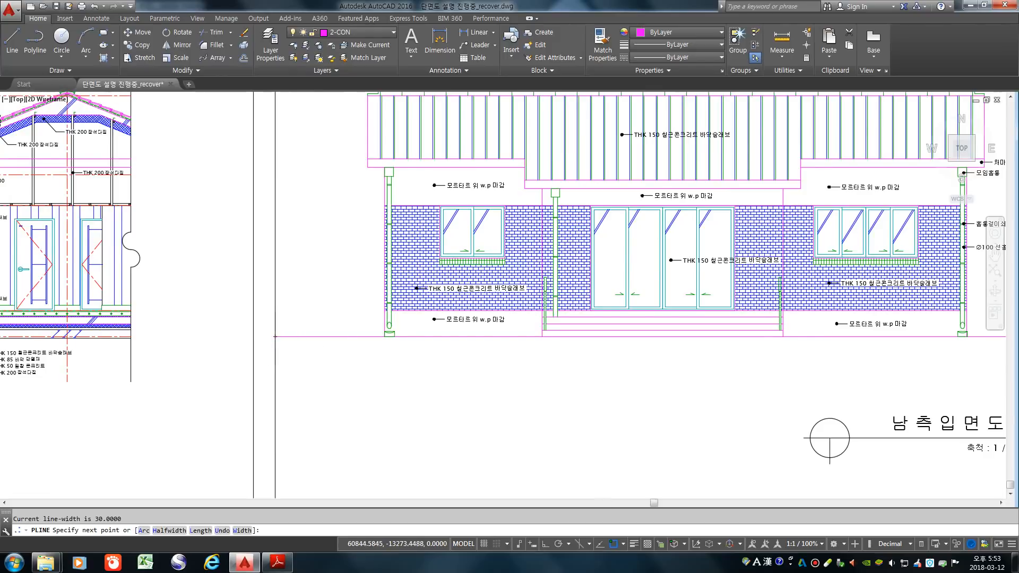
scroll(274, 336, "down", 2)
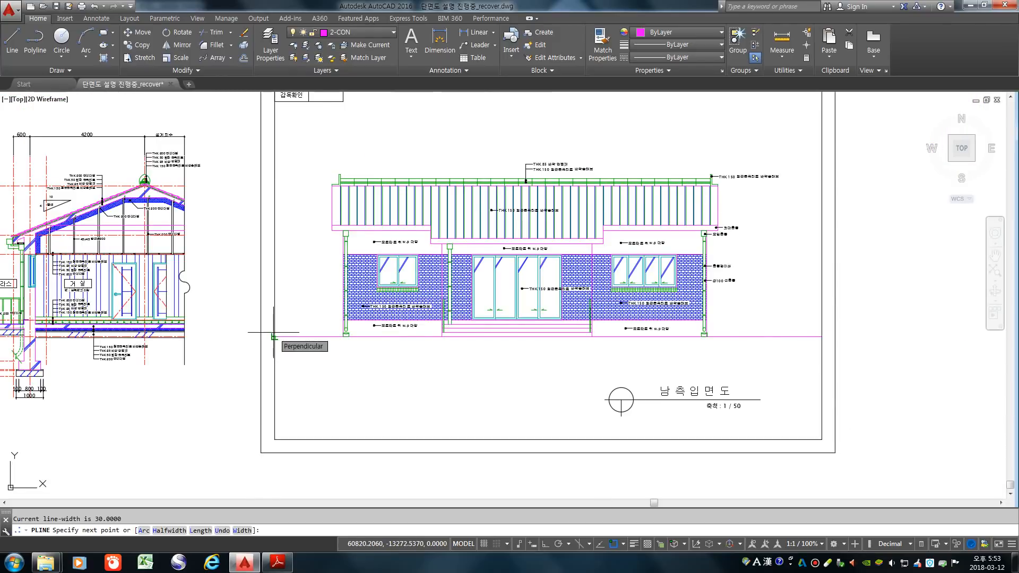
type("w")
key("Return")
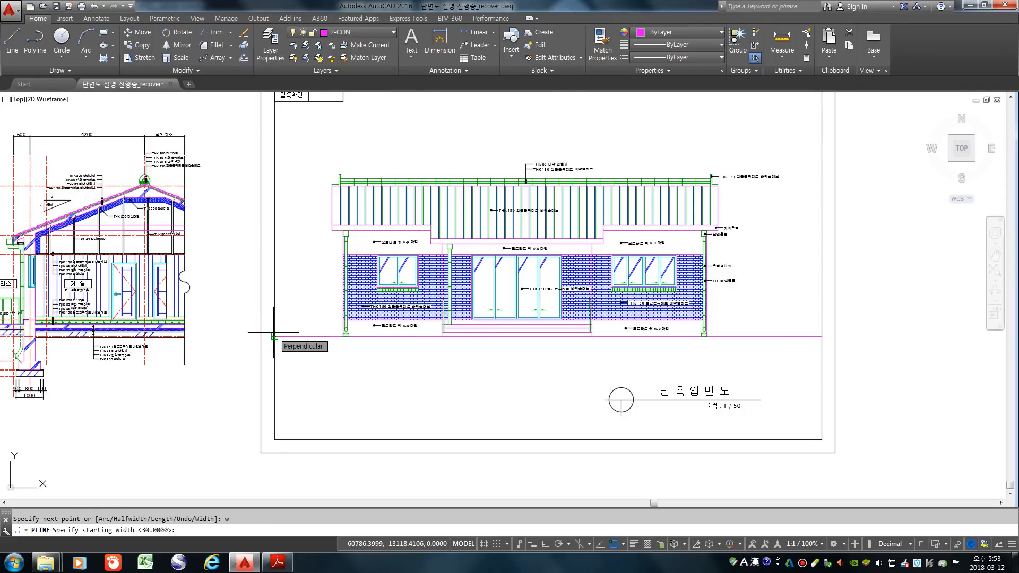
type("50")
key("Return")
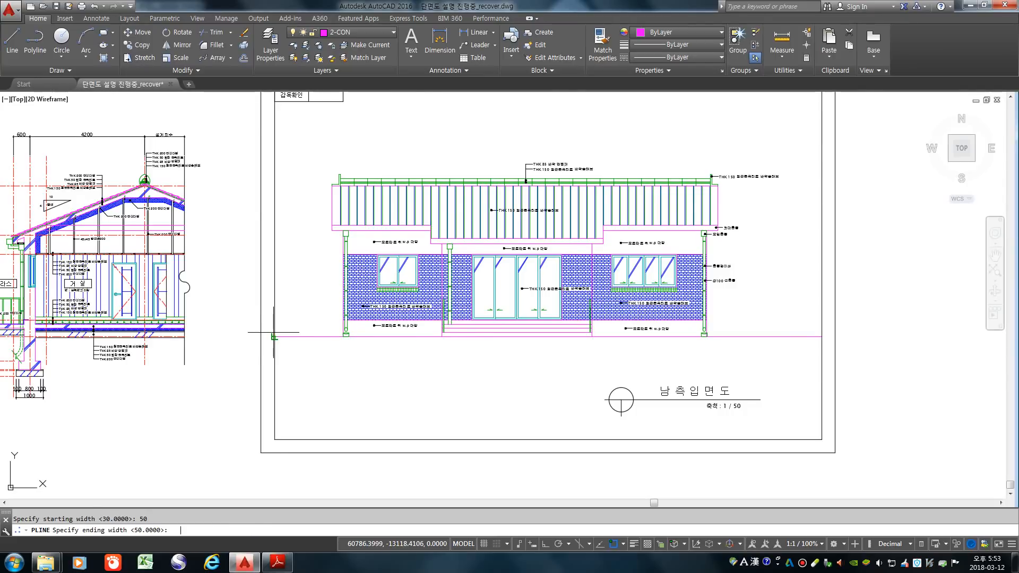
key("Return")
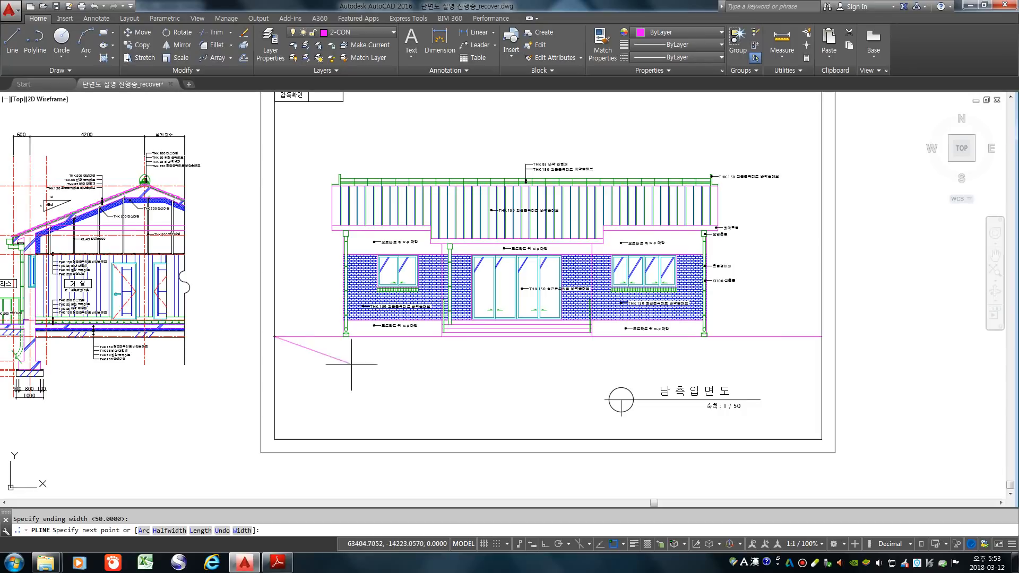
left_click(821, 336)
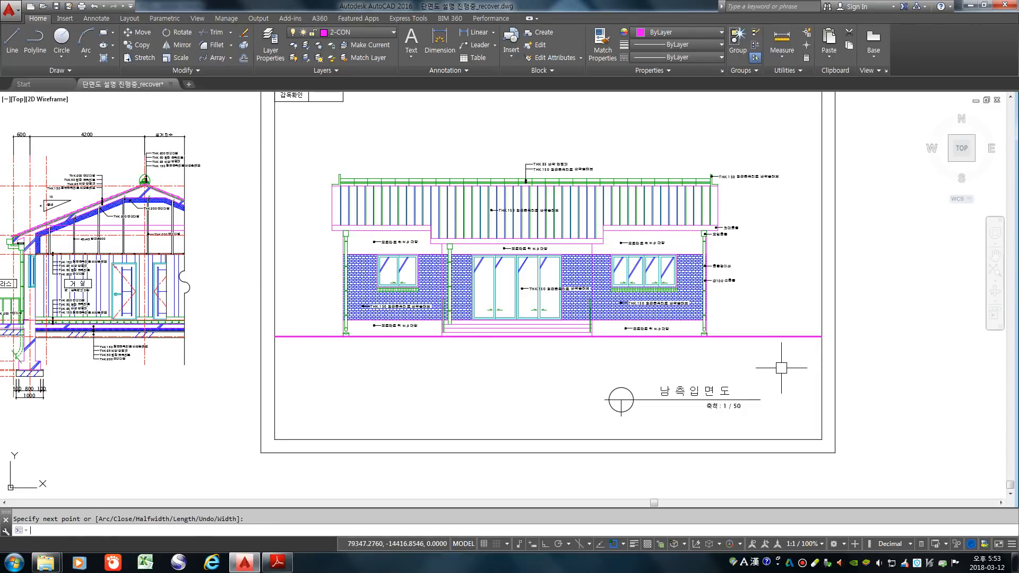
scroll(313, 336, "up", 10)
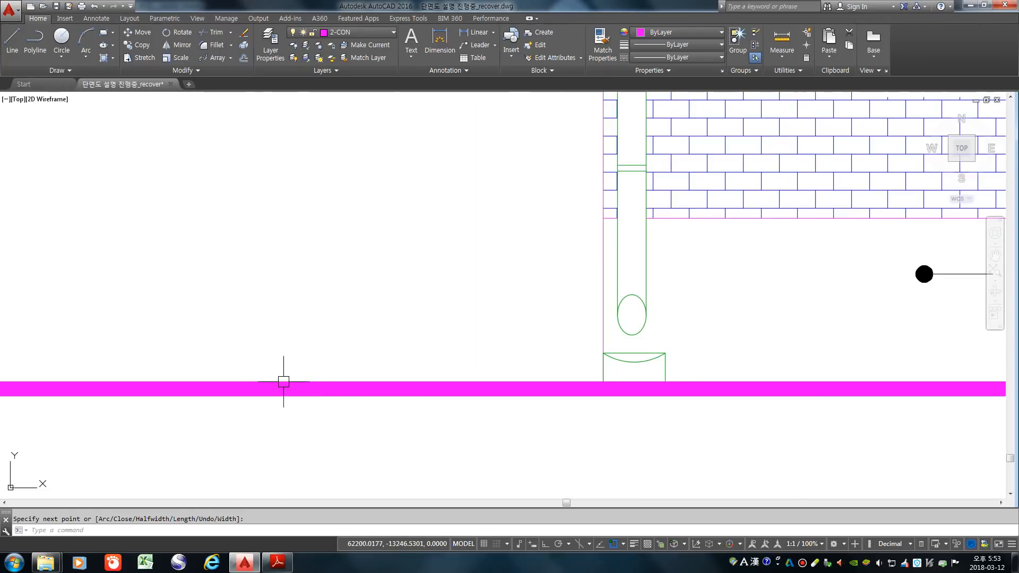
scroll(284, 382, "down", 10)
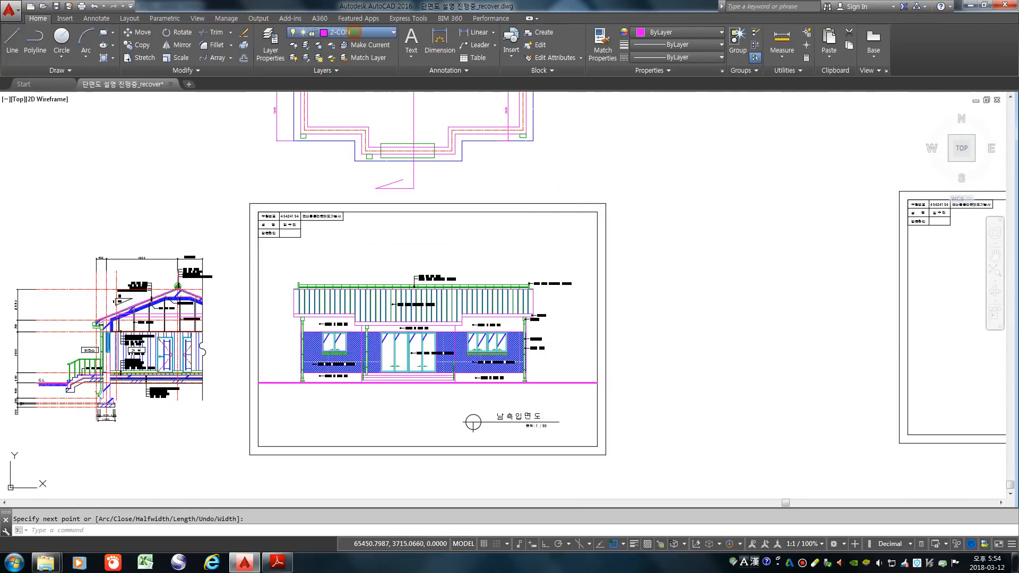
- Make 3-ETC the current layer
left_click(353, 33)
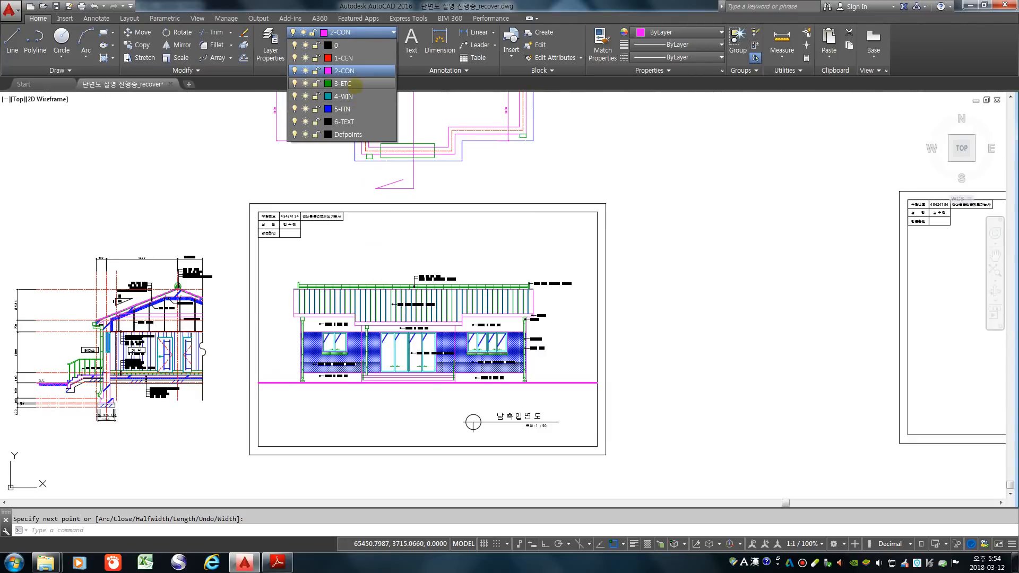
left_click(344, 84)
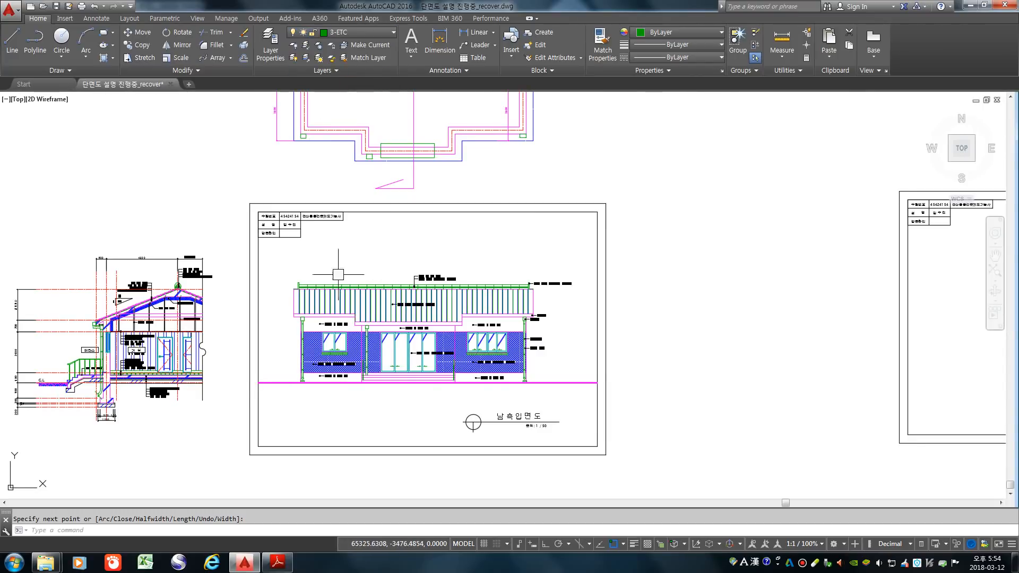
scroll(312, 293, "down", 4)
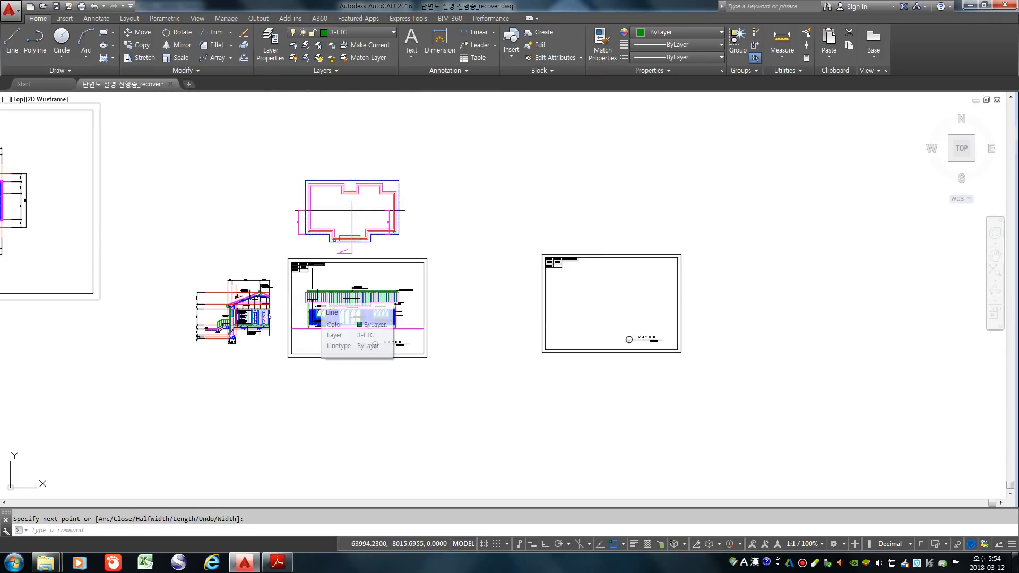
scroll(292, 307, "up", 4)
scroll(334, 331, "down", 3)
scroll(339, 334, "up", 6)
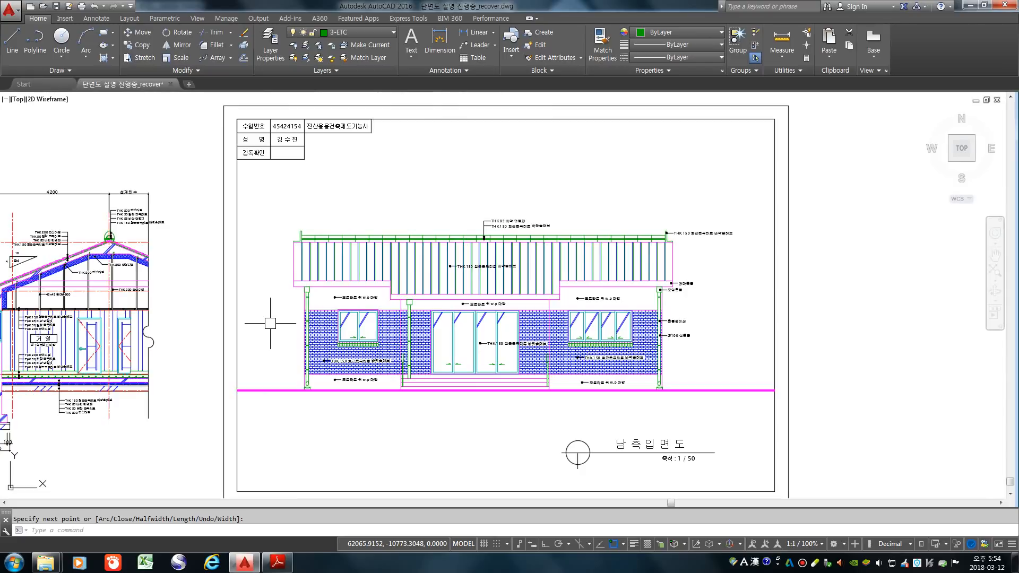
- Switch to the tree example in Adobe Reader, enlarge the bare trunk to 400%, and arrange the PDF and AutoCAD windows side by side
key("alt+Tab")
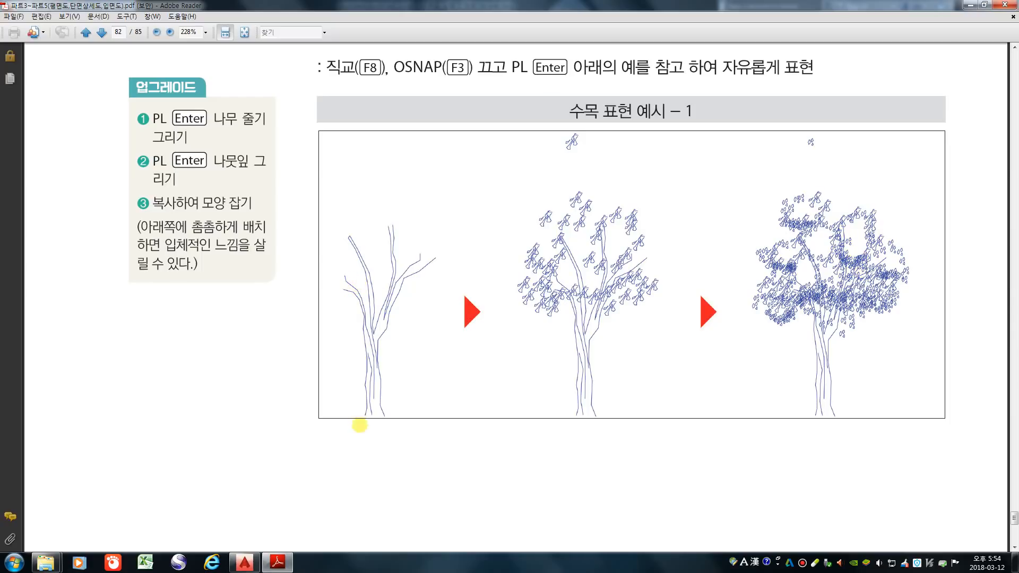
left_click(984, 5)
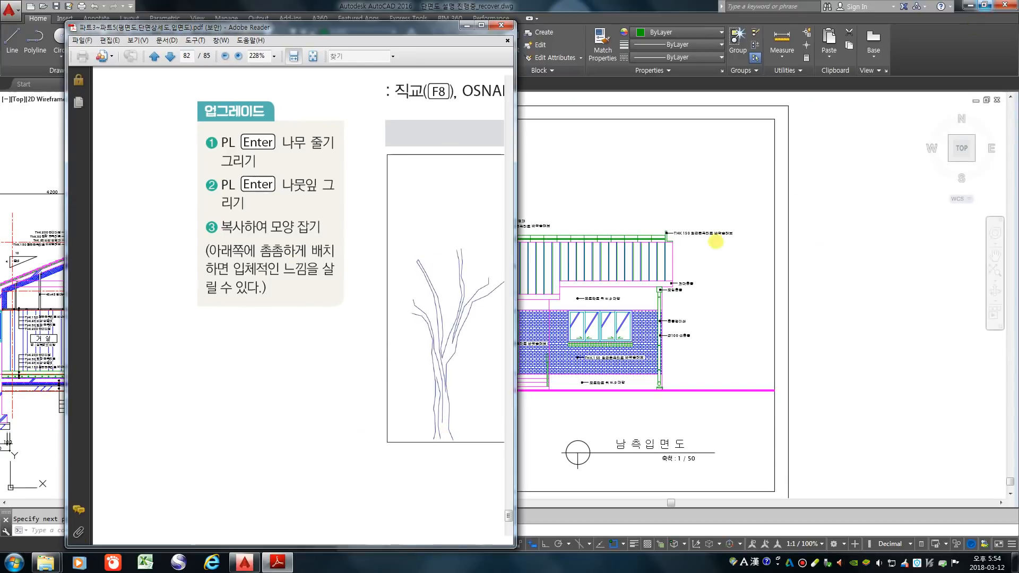
scroll(246, 228, "up", 1)
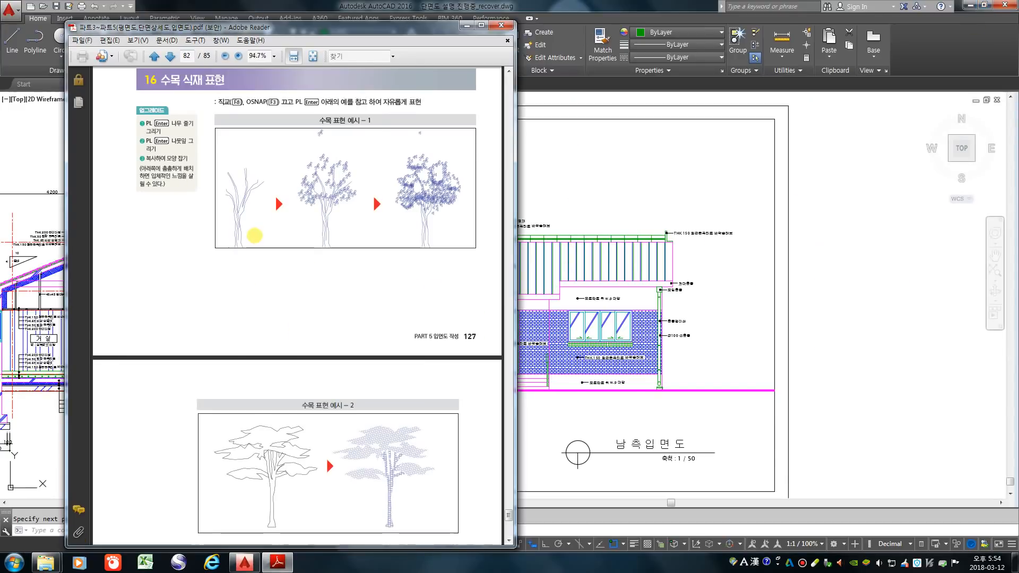
scroll(245, 231, "up", 3, "ctrl")
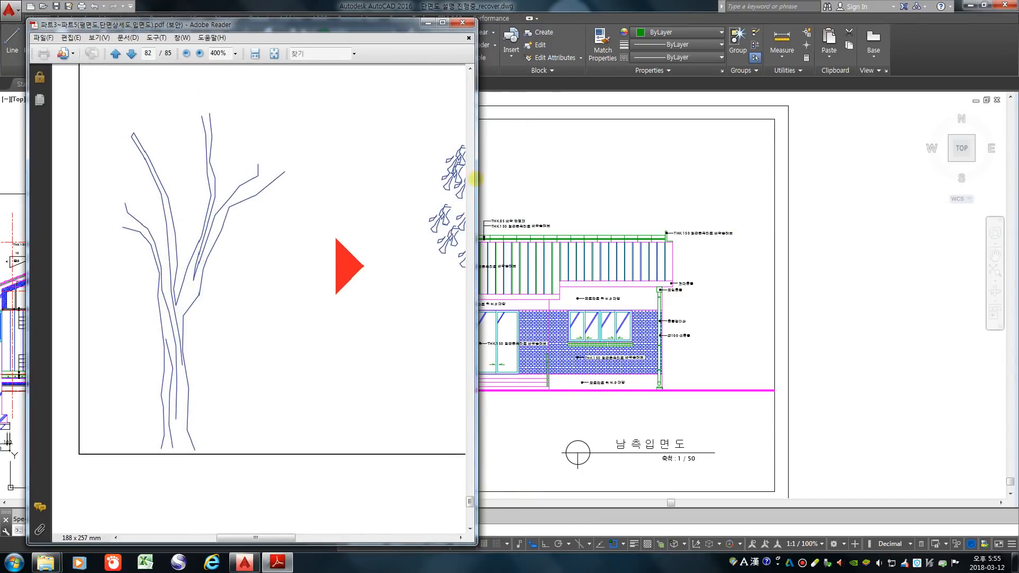
left_click_drag(342, 24, 314, 28)
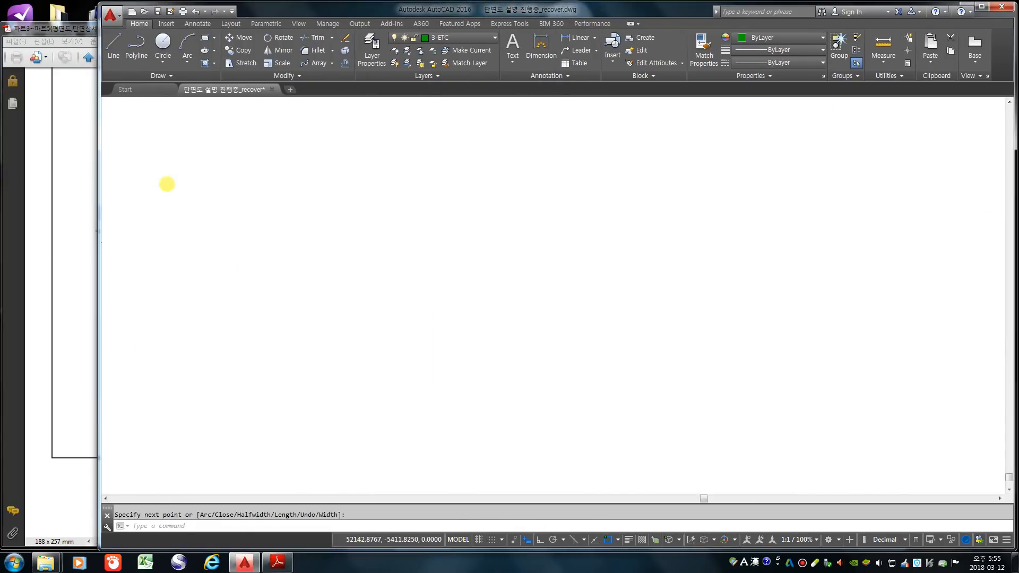
mouse_move(166, 182)
left_mouse_down()
mouse_move(500, 186)
mouse_move(466, 187)
left_mouse_up()
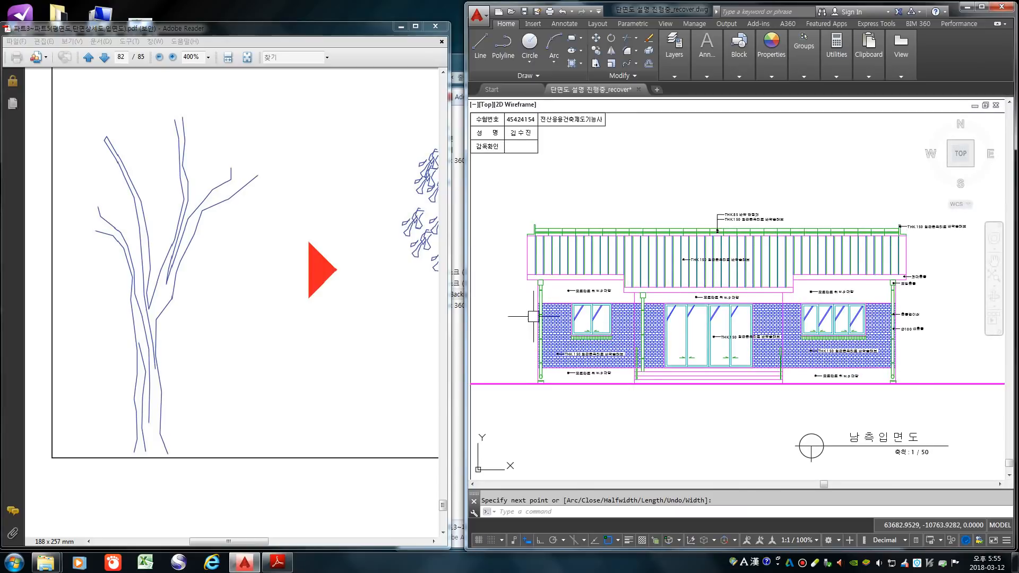
- Turn object snap off for freehand tree drawing in the empty area beside the house's left wall
middle_click_drag(580, 316, 791, 314)
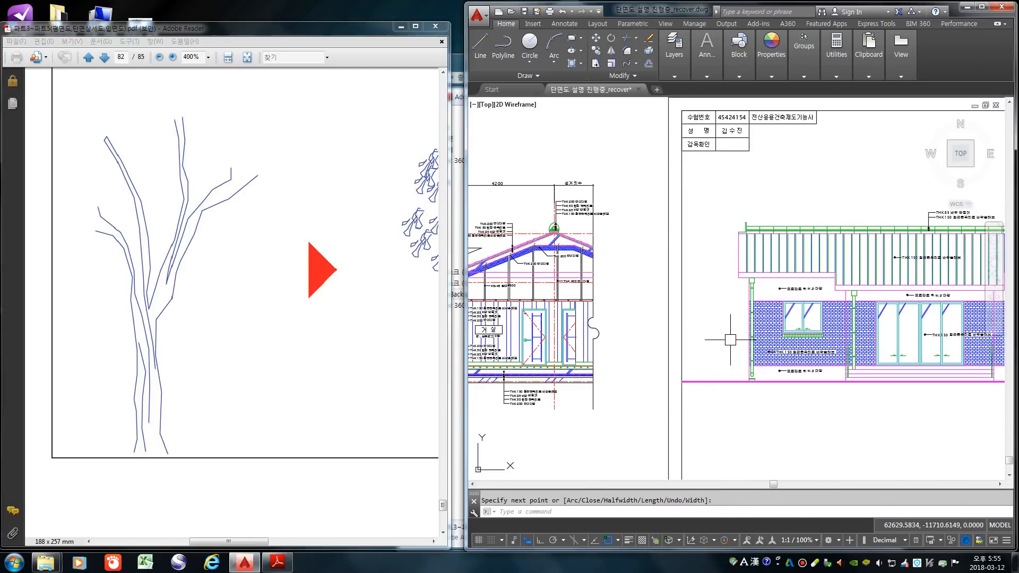
scroll(717, 359, "up", 4)
scroll(718, 358, "down", 4)
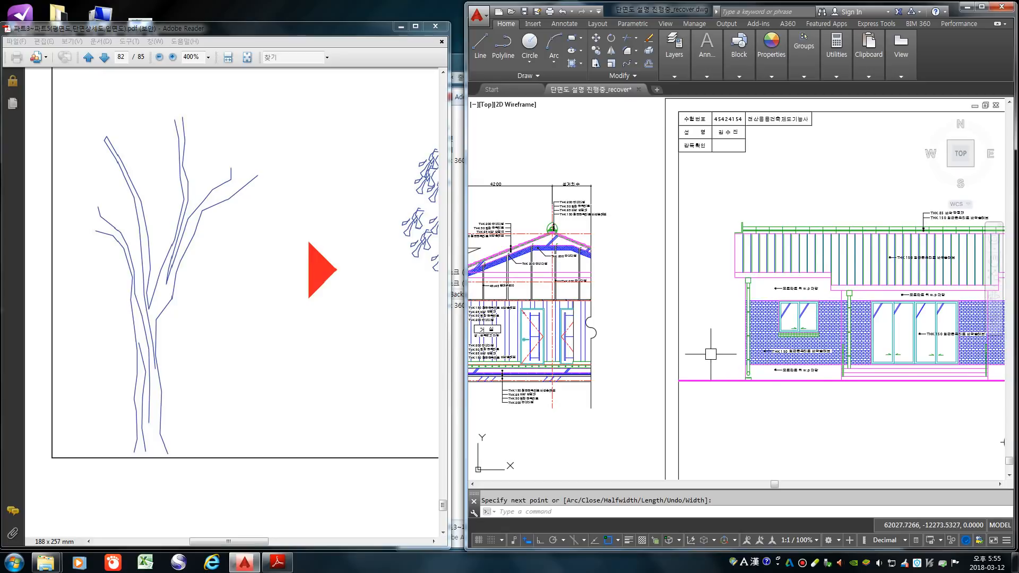
scroll(716, 356, "up", 4)
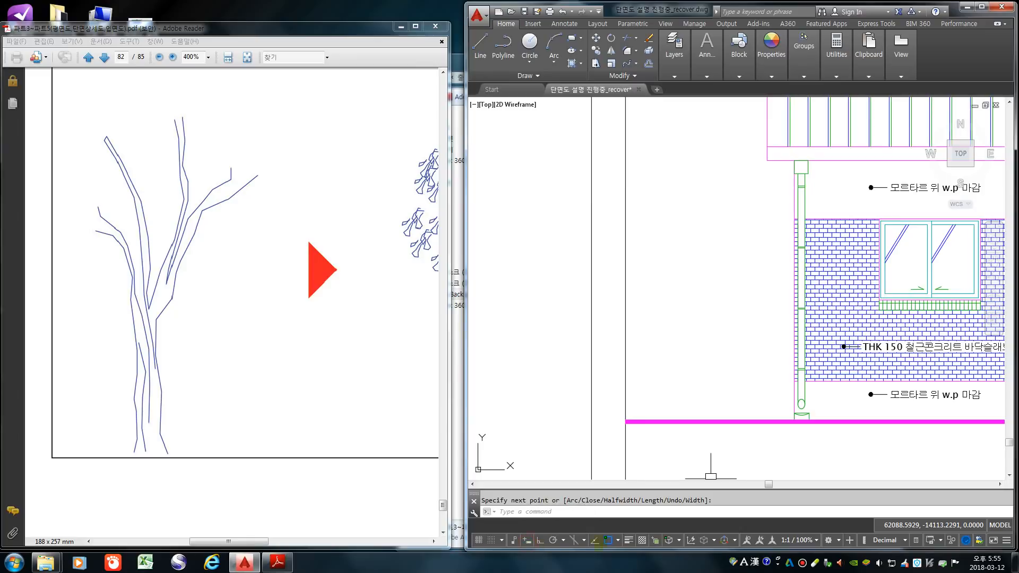
key("Escape")
key("F3")
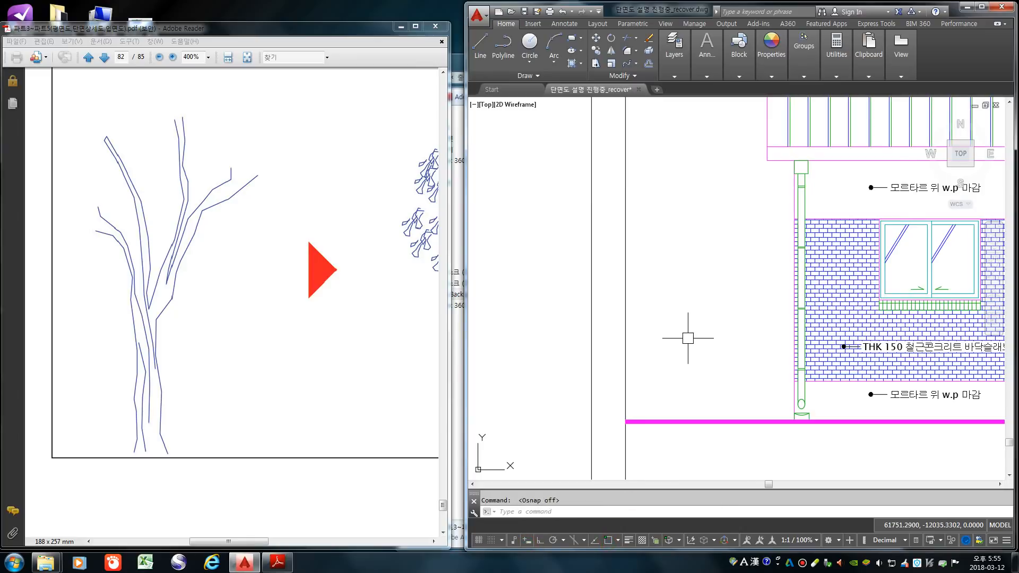
- Draw a zero-width polyline for the trunk's left edge, from just above the ground line up to the tip of the lowest left branch
scroll(685, 340, "up", 2)
type("pl")
key("Return")
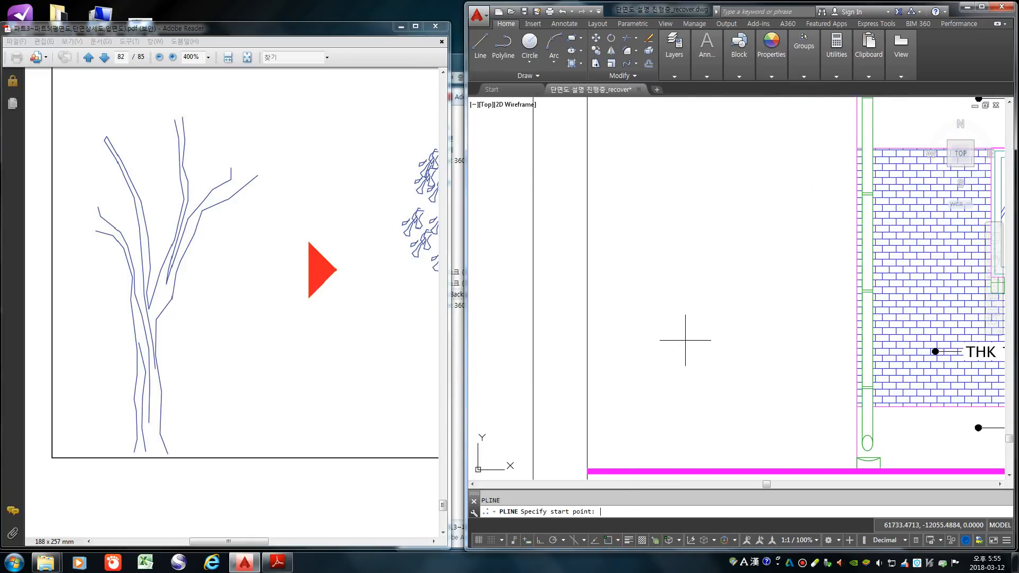
left_click(672, 437)
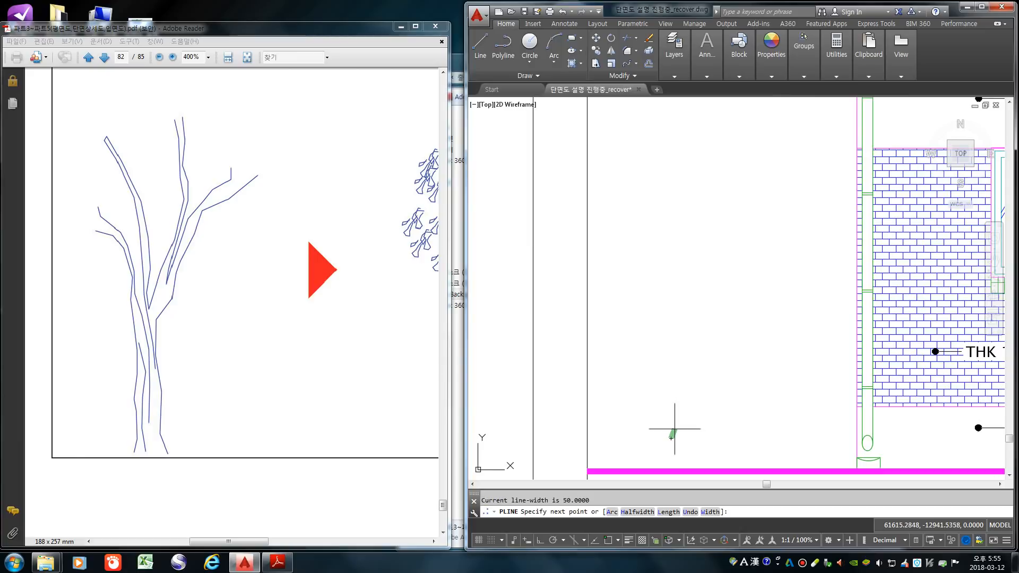
type("w")
key("Return")
type("0")
key("Return")
type("0")
key("Return")
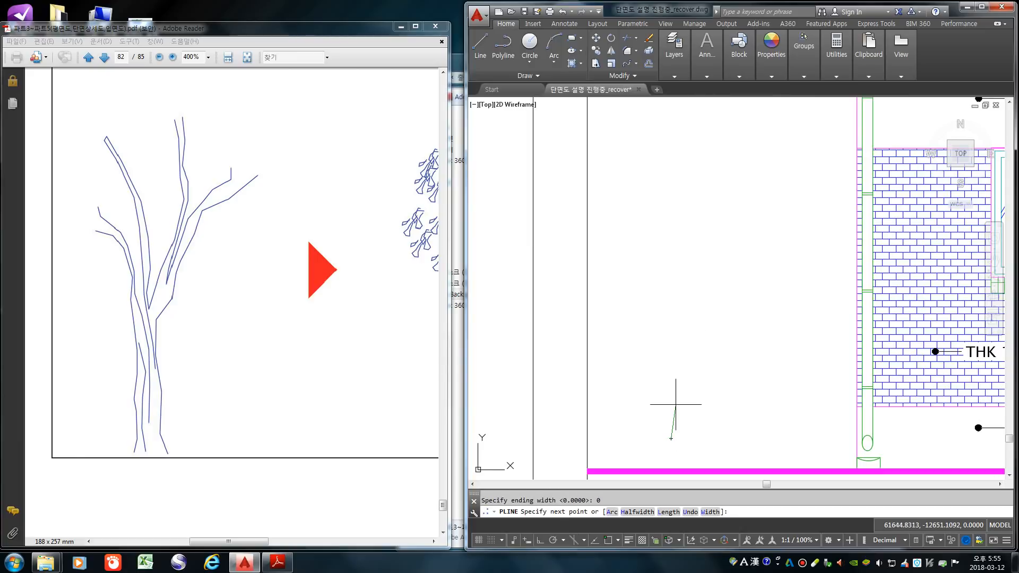
left_click(674, 409)
left_click(670, 399)
left_click(674, 361)
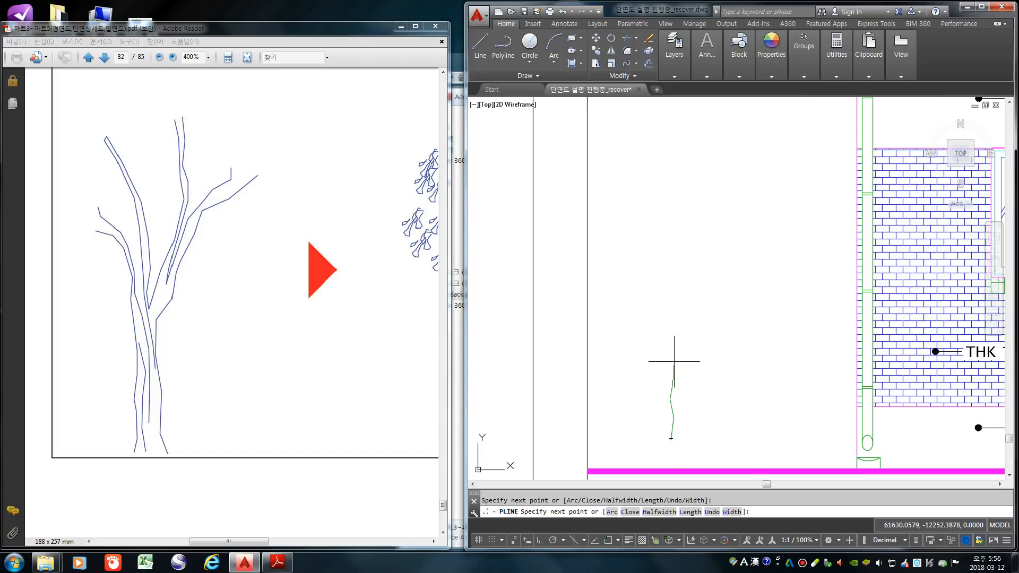
left_click(668, 312)
left_click(663, 293)
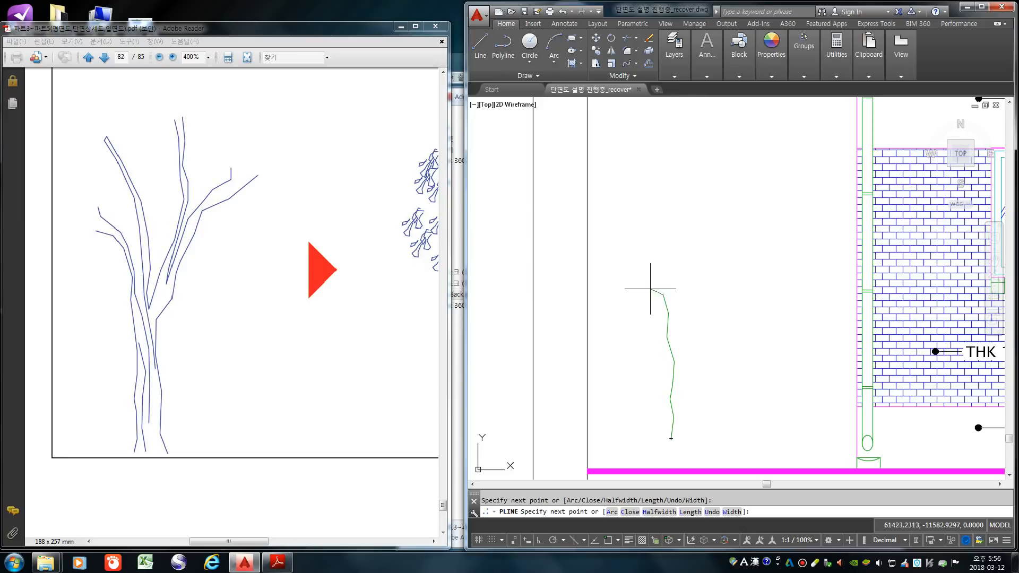
left_click(626, 262)
key("Return")
- Draw the upper edge of the lowest left branch and continue it down the inside of the trunk to near its base
key("Return")
left_click(631, 242)
left_click(636, 266)
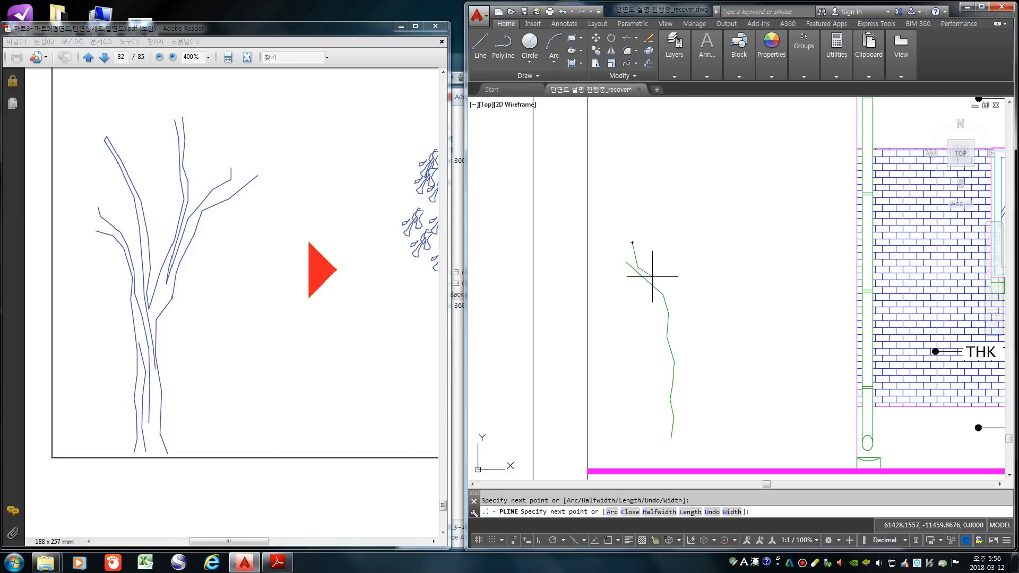
left_click(669, 293)
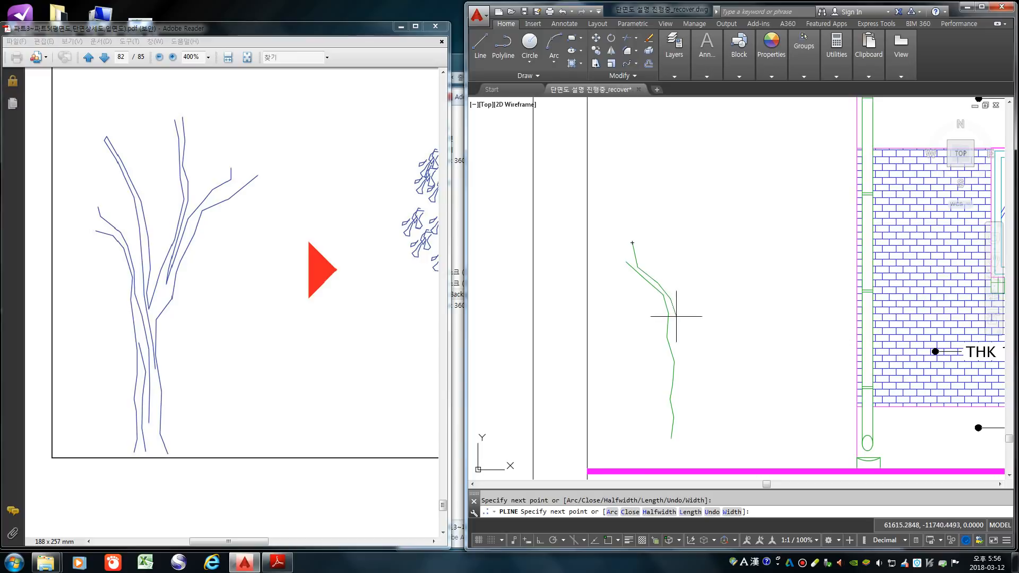
left_click(675, 329)
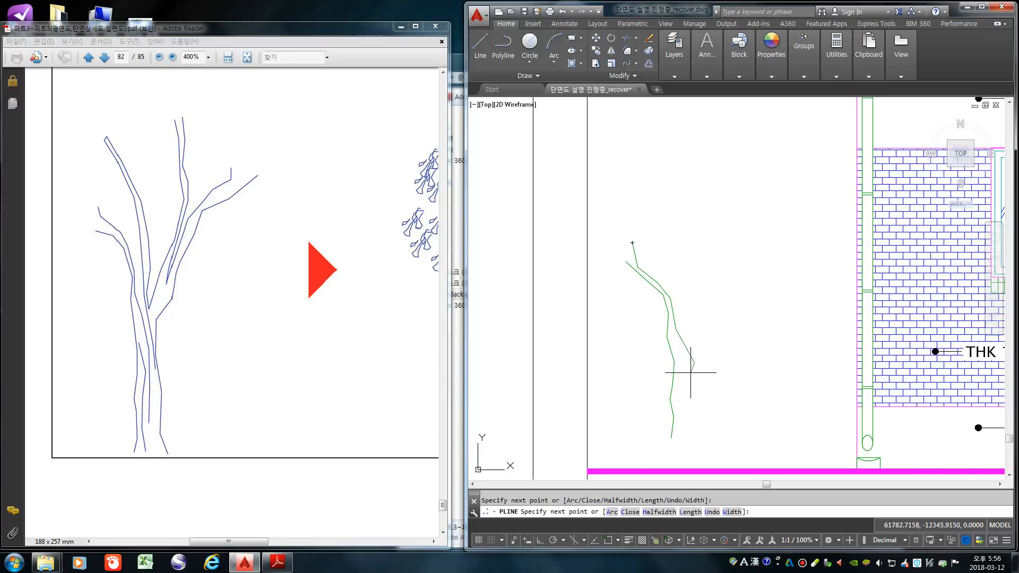
type("u")
key("Return")
left_click(688, 380)
key("Return")
- Draw a bark line between the two trunk lines, from mid-trunk down to the trunk base
key("Return")
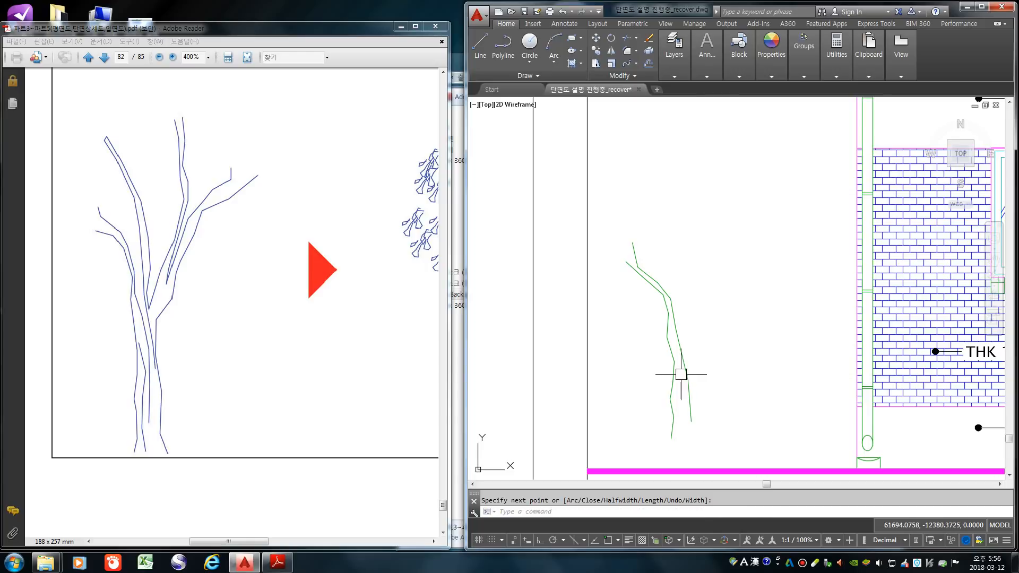
scroll(677, 366, "up", 3)
left_click(670, 317)
scroll(670, 317, "down", 3)
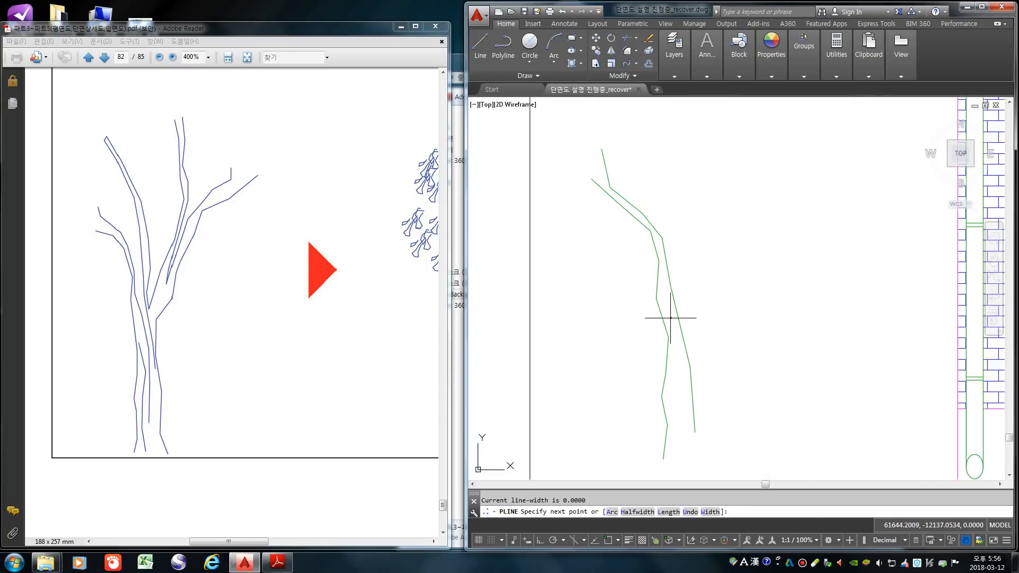
left_click(678, 374)
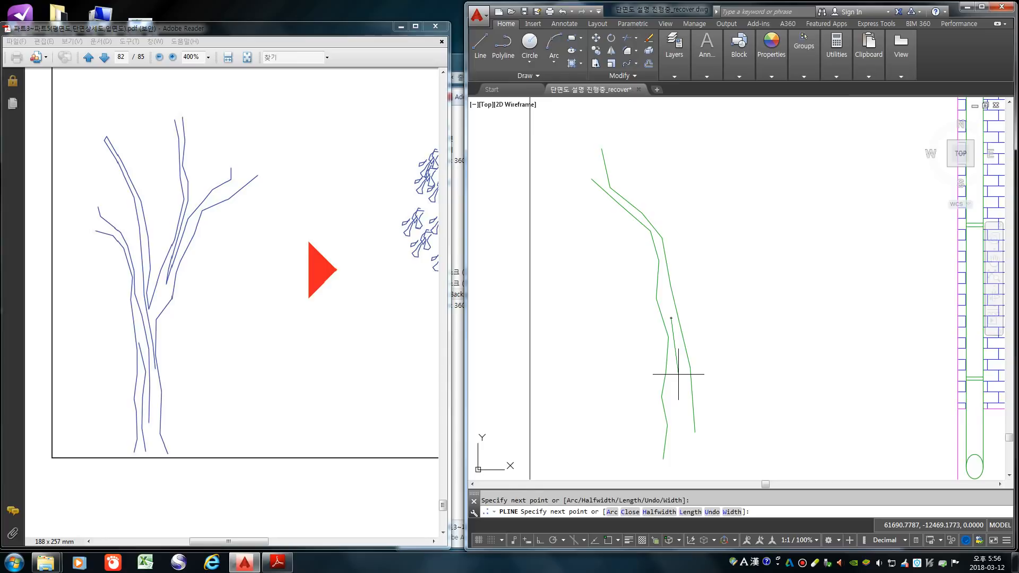
left_click(677, 406)
scroll(678, 411, "down", 2)
left_click(681, 435)
key("Return")
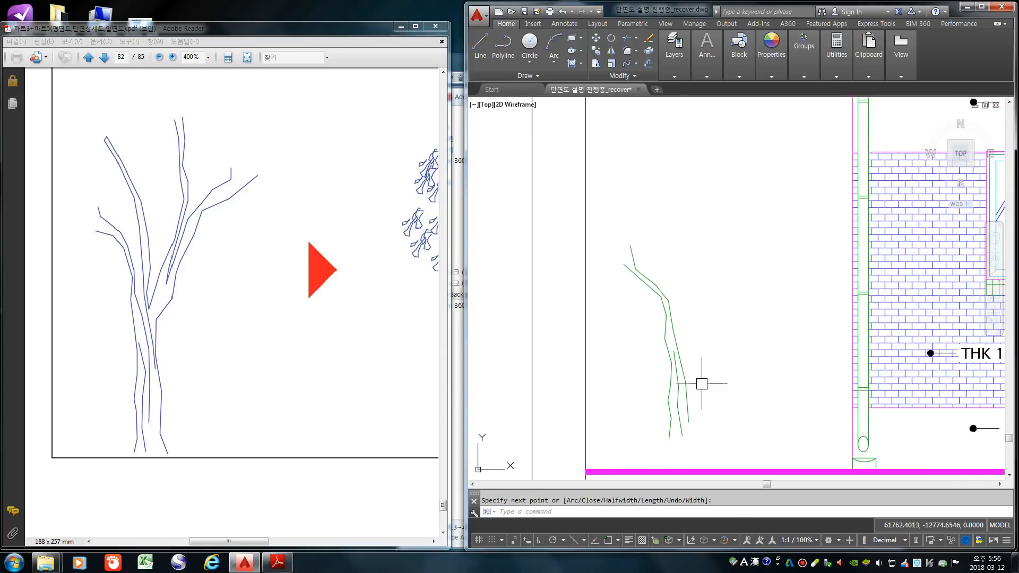
- Draw the tall upper-left branch as a narrow polyline, up one side to its tip and back down into the trunk
key("Return")
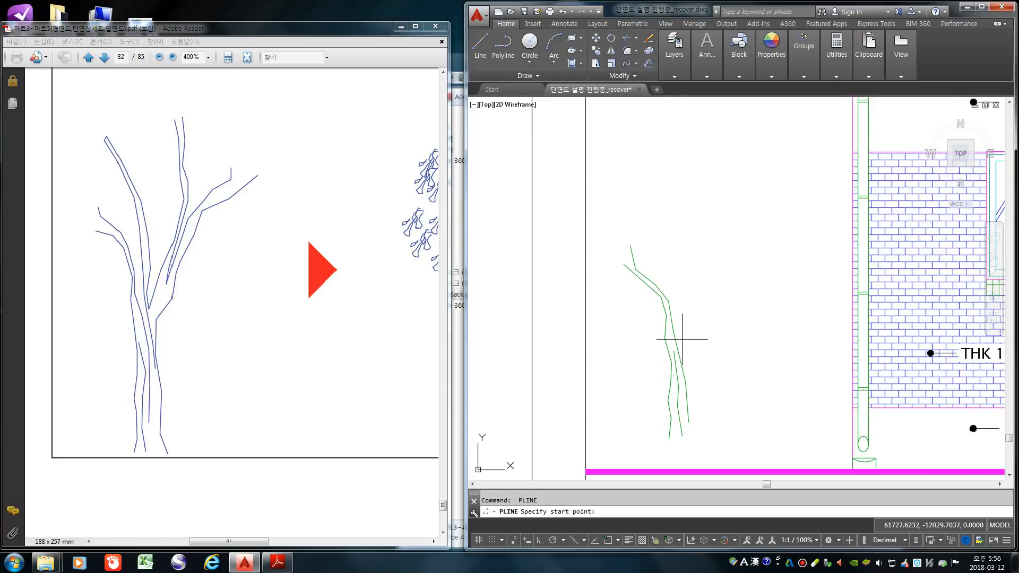
left_click(684, 344)
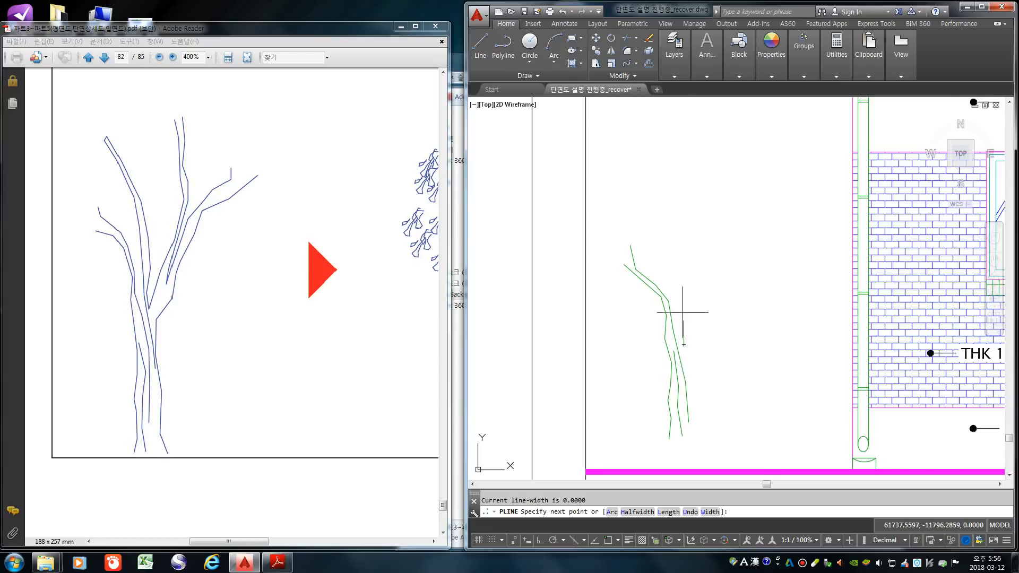
left_click(678, 303)
left_click(678, 258)
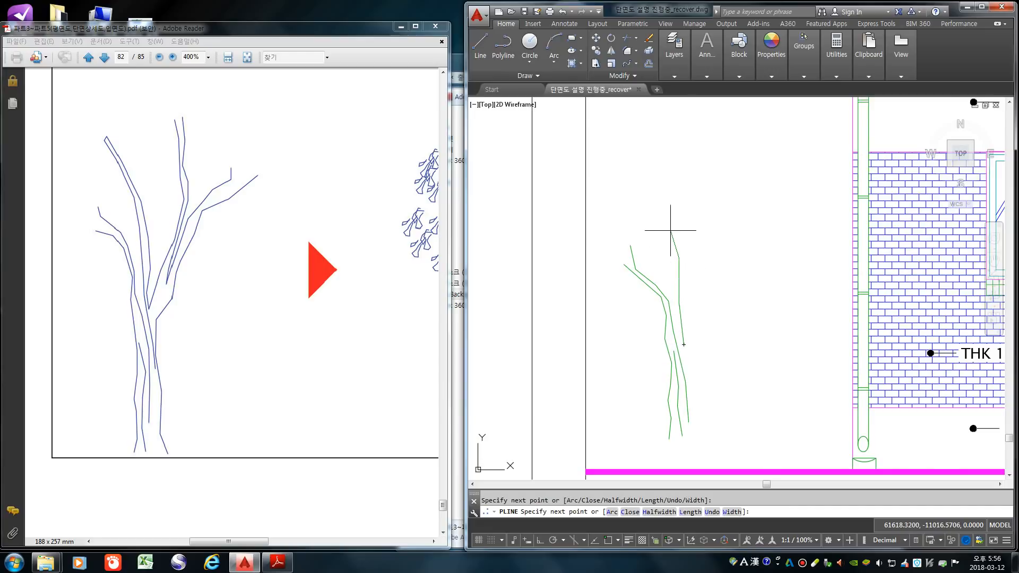
left_click(646, 183)
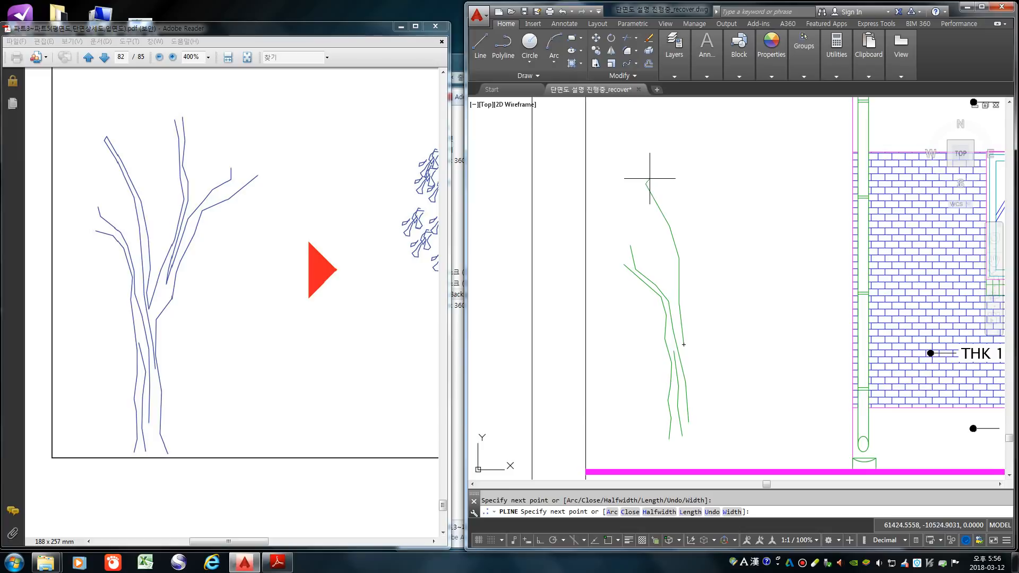
left_click(669, 217)
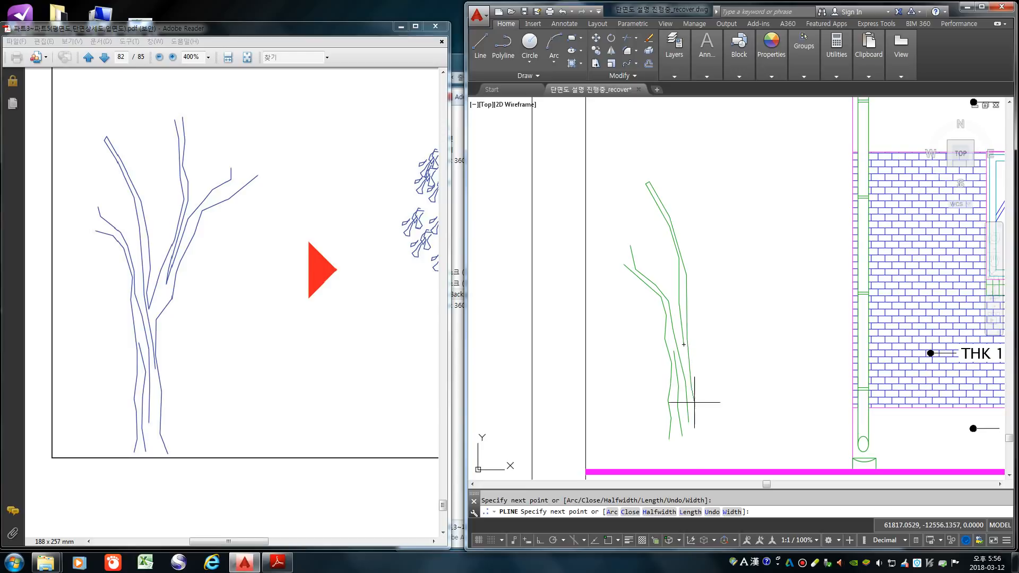
key("space")
- Draw the trunk's right edge from its base up along the outer side of the right-hand branch
key("space")
left_click(704, 435)
left_click(697, 412)
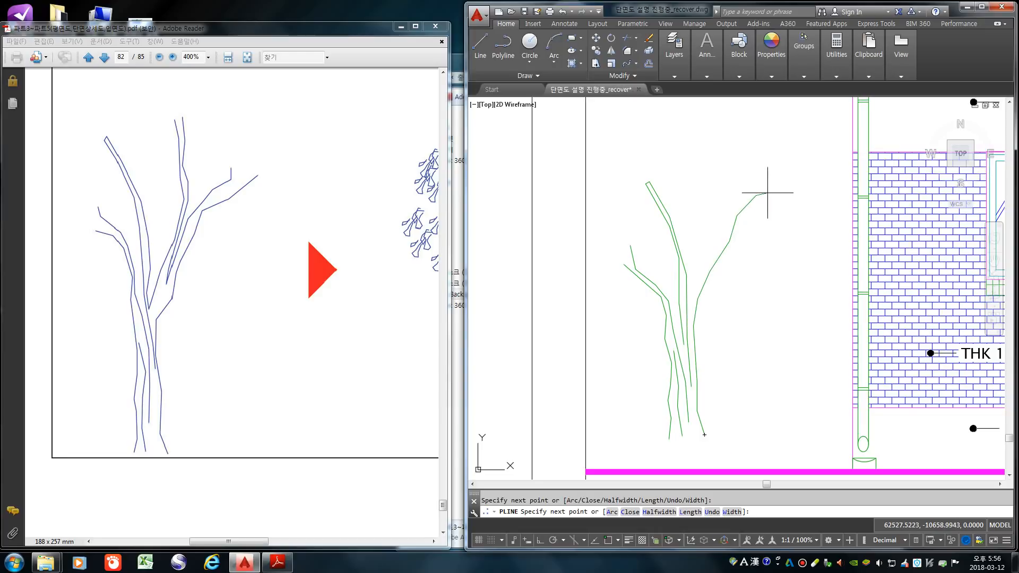
left_click(768, 193)
key("space")
- Draw the right branch's inner edge down to the fork and back up as the right edge of the upright middle branch
key("space")
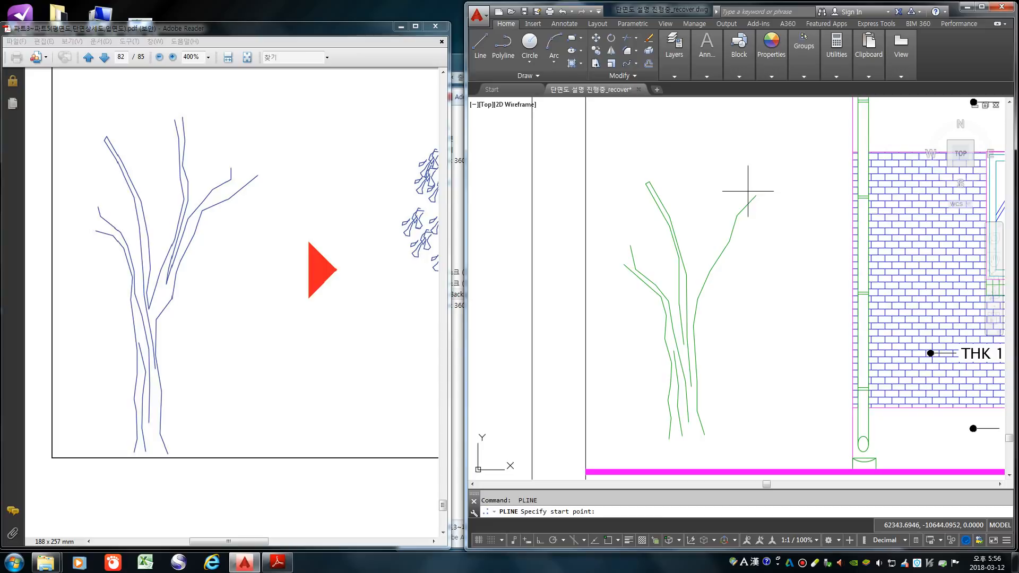
left_click(748, 191)
left_click(731, 213)
left_click(719, 248)
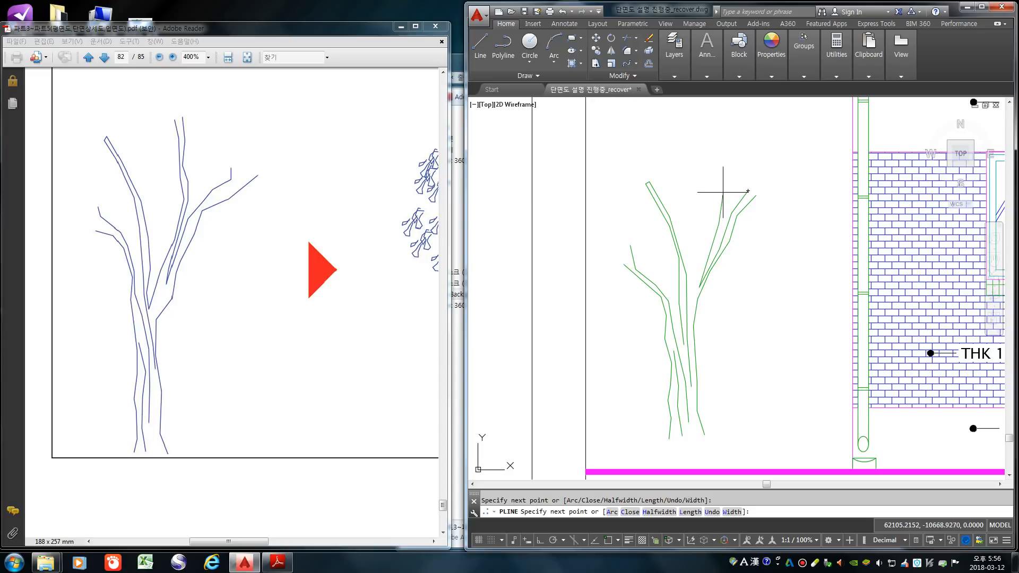
key("Return")
- Draw the left edge of the upright middle branch from its tip down to the trunk
key("Return")
left_click(705, 160)
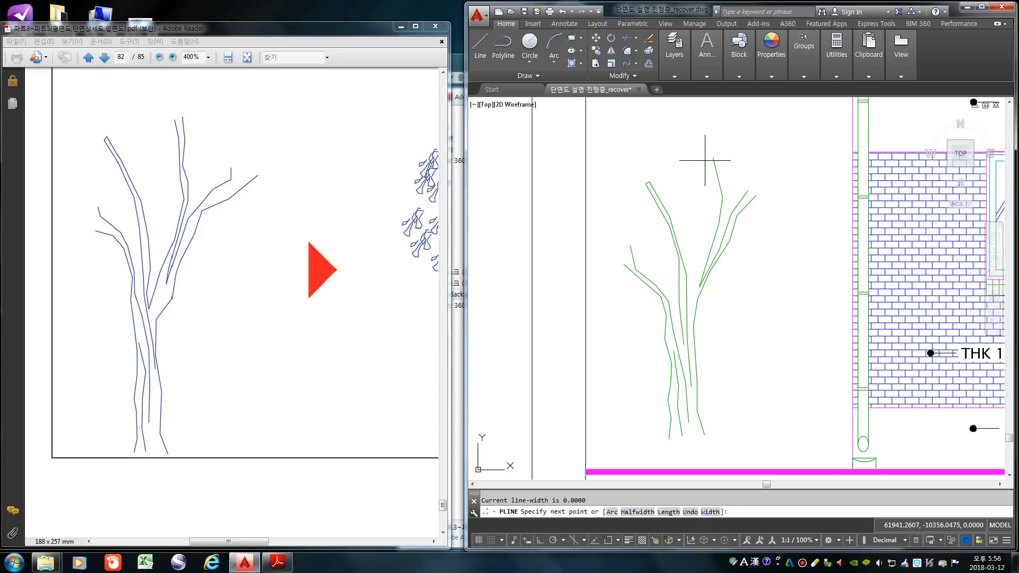
left_click(718, 202)
left_click(709, 246)
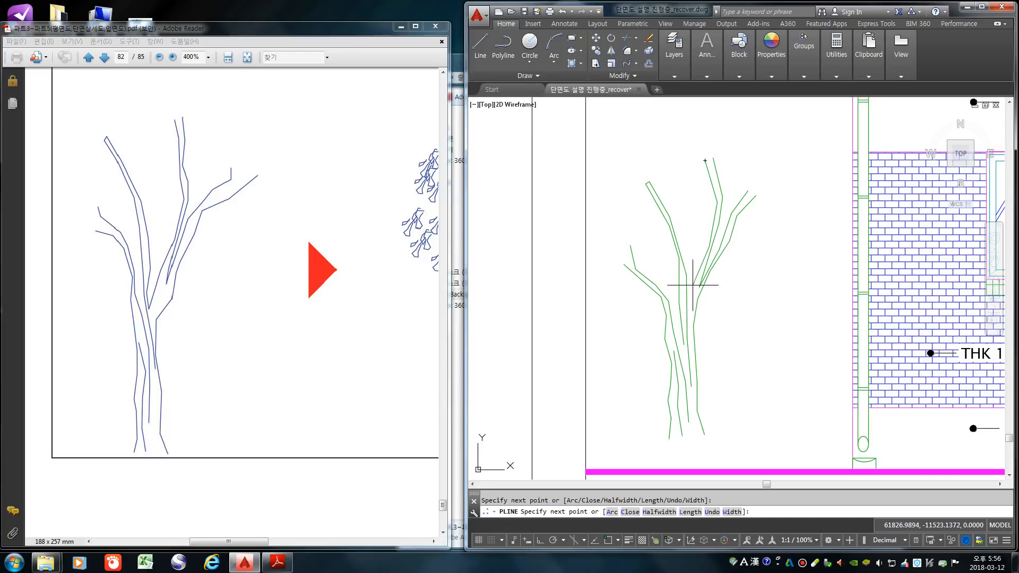
key("Return")
- Stretch the tip of the lowest left branch slightly inward toward the trunk
scroll(651, 358, "down", 4)
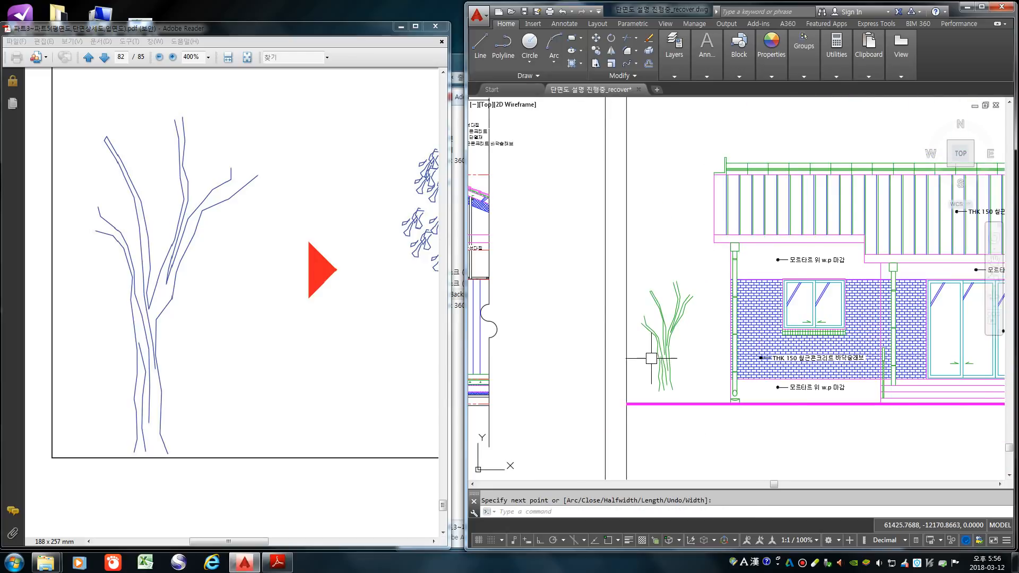
scroll(652, 339, "up", 4)
type("s")
key("space")
left_click(644, 336)
left_click(614, 260)
key("space")
left_click(604, 251)
left_click(614, 249)
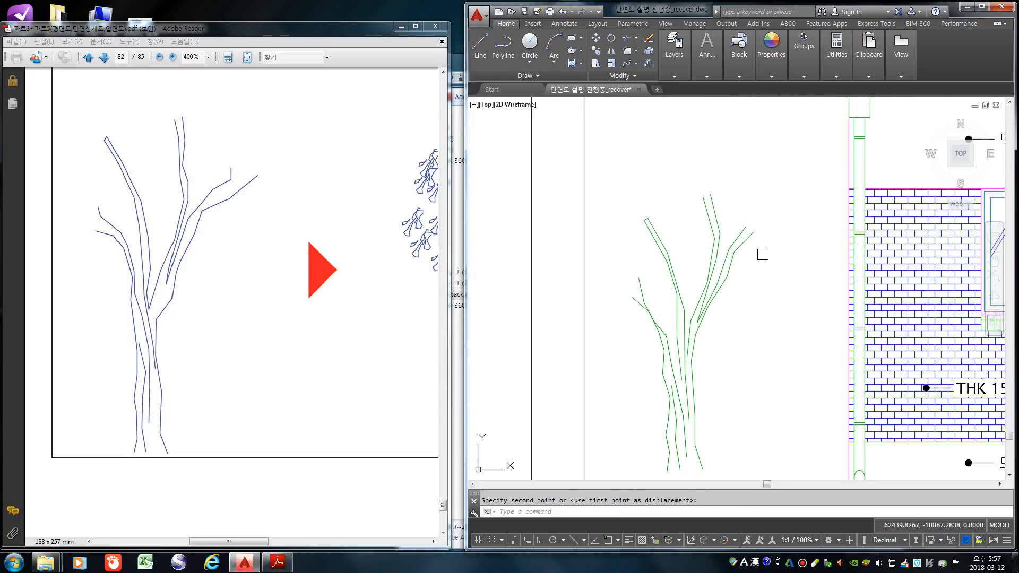
- Stretch the upper part of the right-hand branch inward so it rises more steeply beside the middle branch
left_click(760, 253)
left_click(734, 202)
type("s")
key("space")
left_click(773, 201)
left_click(769, 202)
key("space")
left_click(762, 233)
left_click(735, 220)
key("space")
left_click(799, 193)
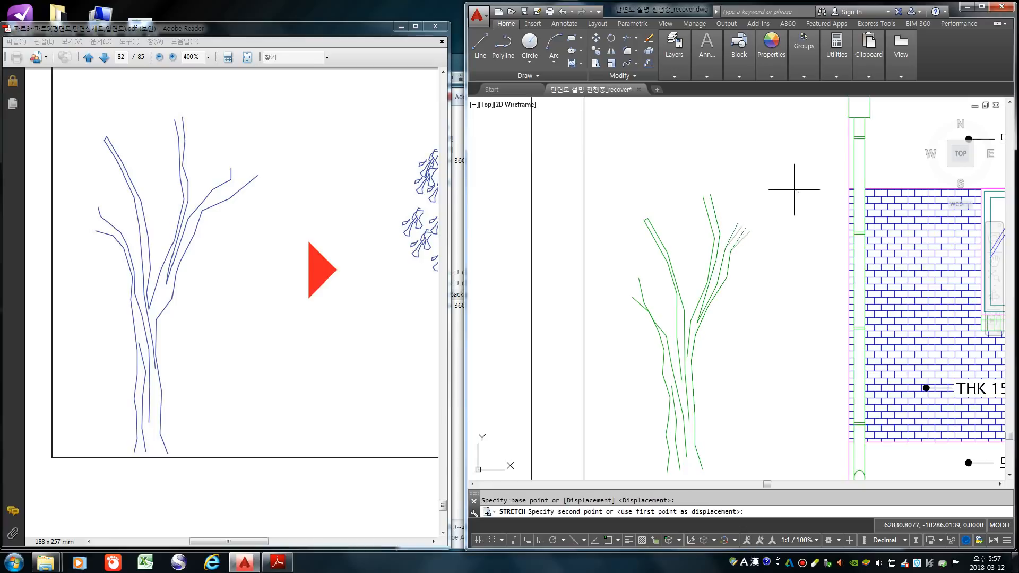
left_click(789, 188)
- Stretch the lower left edge of the trunk slightly inward
scroll(630, 355, "down", 4)
scroll(639, 382, "up", 4)
key("space")
left_click(598, 440)
left_click(578, 308)
key("space")
left_click(561, 349)
left_click(564, 350)
- Stretch the lower right part of the trunk inward to make the base narrower
key("space")
left_click(671, 440)
left_click(620, 332)
key("space")
left_click(732, 331)
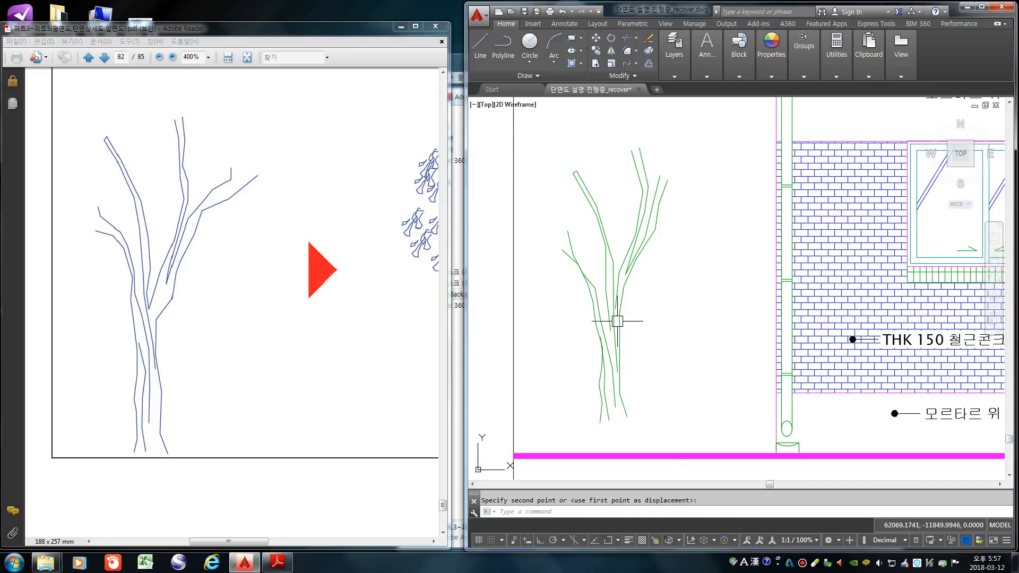
- Stretch the lower vertex on the left edge of the tall upper-left branch slightly to the right
scroll(606, 283, "up", 3)
key("space")
left_click(622, 314)
left_click(602, 279)
key("space")
left_click(828, 319)
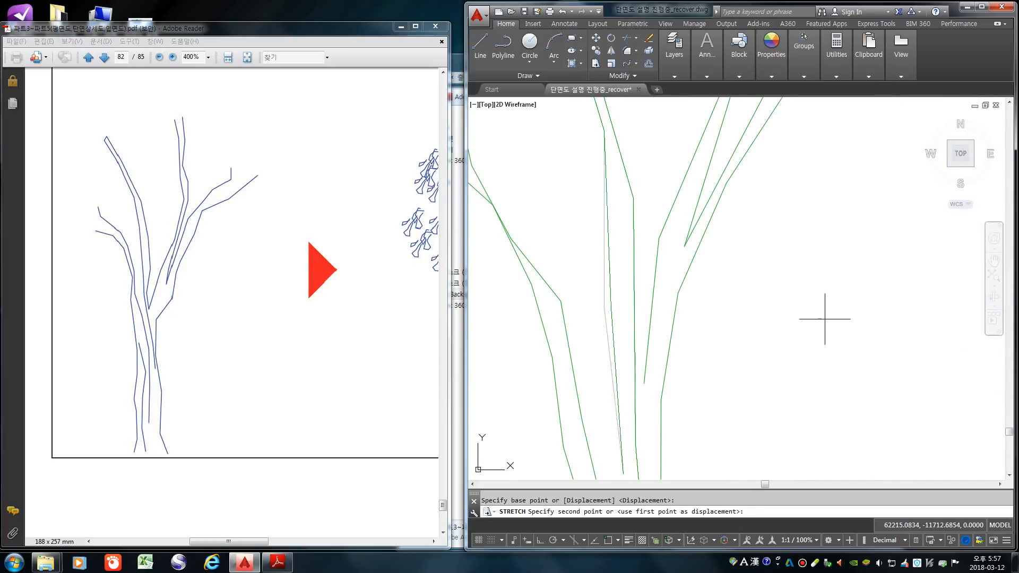
left_click(832, 319)
scroll(678, 325, "down", 5)
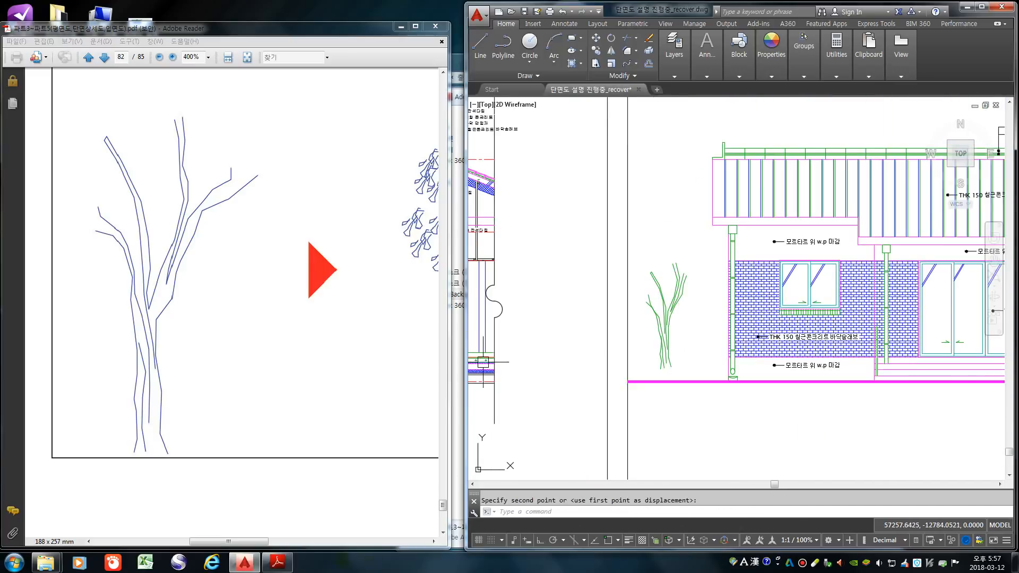
- Bring the leafy tree example into view in the PDF and draw a first small leaf as a polyline above the bare branches
left_click_drag(249, 541, 304, 521)
scroll(306, 427, "up", 4)
scroll(313, 417, "up", 2)
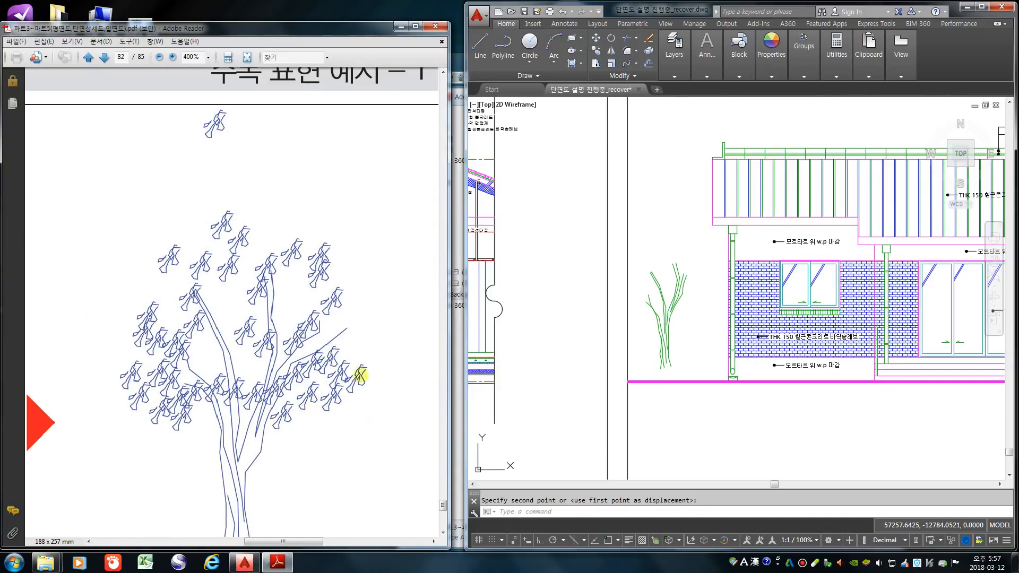
scroll(686, 260, "up", 4)
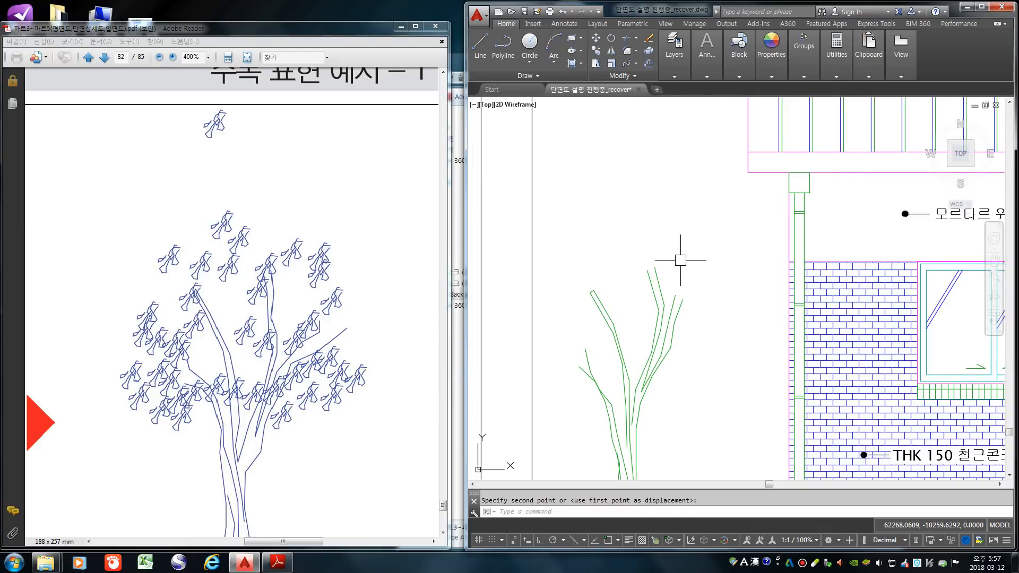
key("Return")
left_click(625, 216)
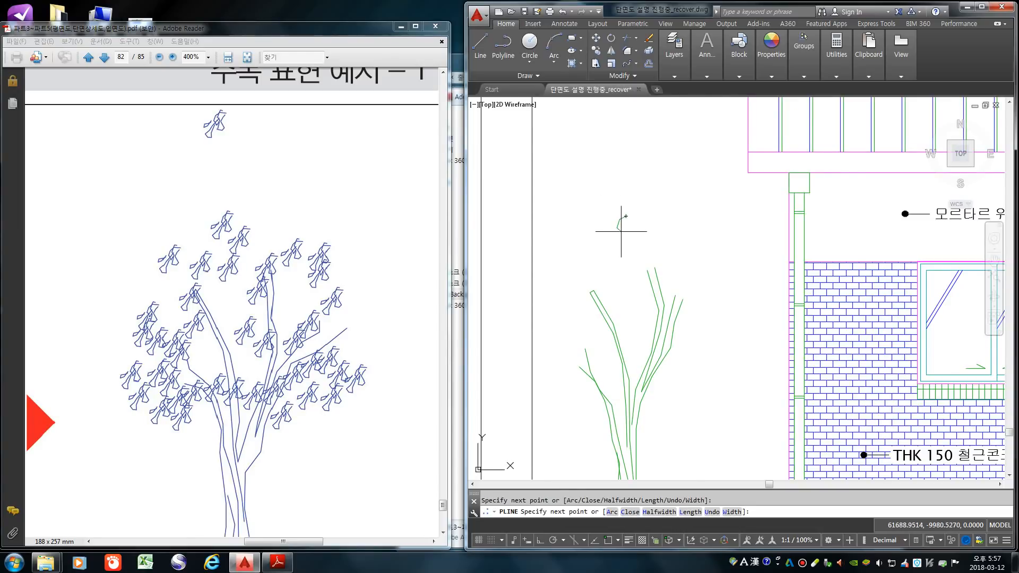
key("Return")
- Draw two more small leaf polylines above the first leaf to build up a leaf cluster
key("Return")
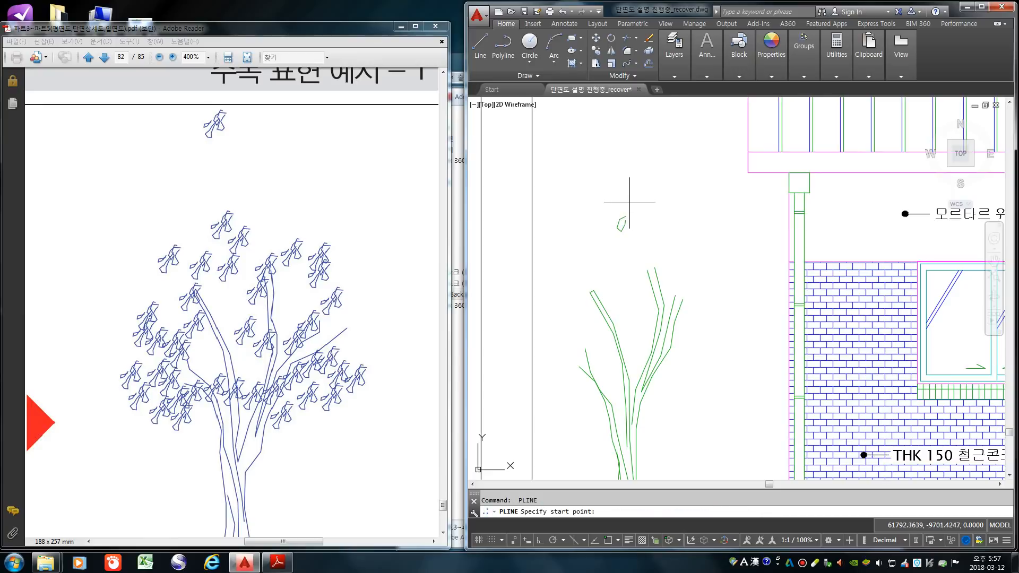
left_click(623, 209)
left_click(617, 211)
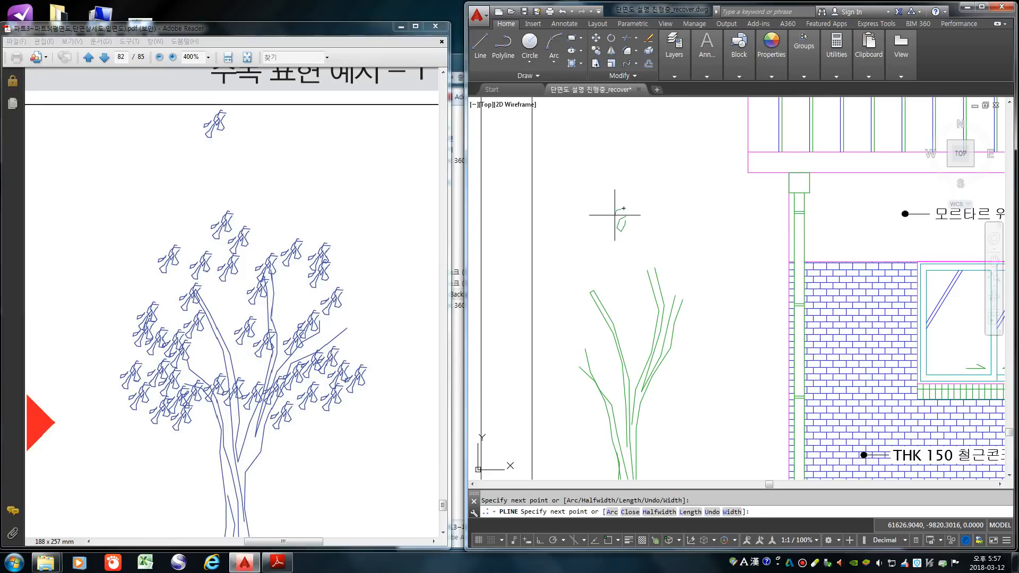
key("Return")
key("Return")
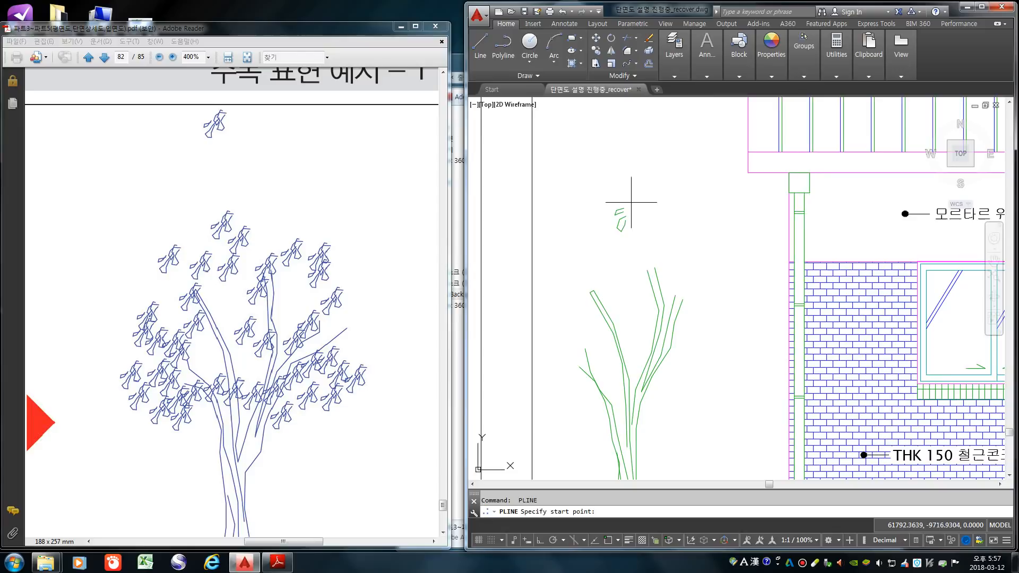
left_click(625, 203)
left_click(615, 211)
left_click(623, 216)
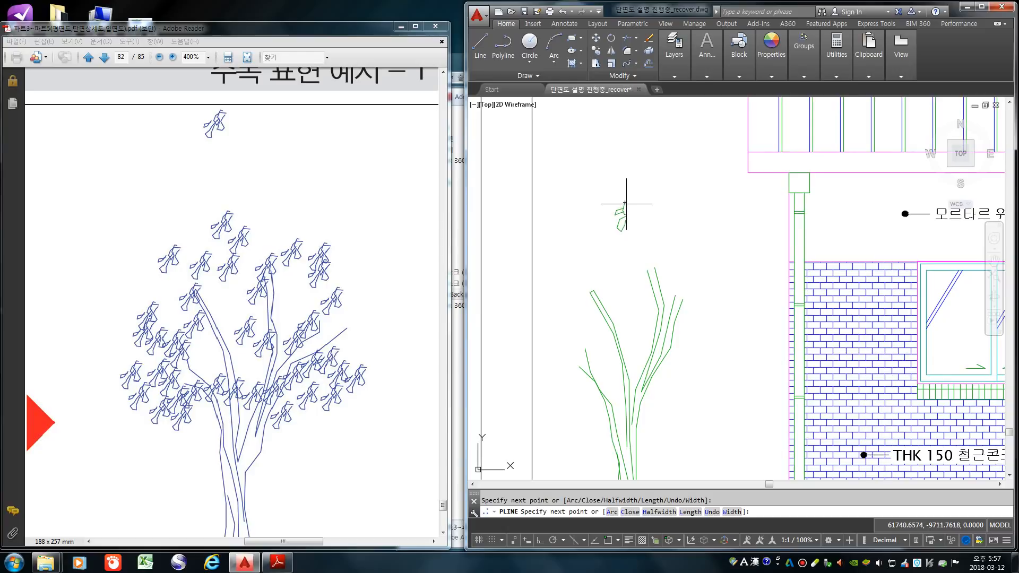
key("Return")
- Complete the leaf cluster with another small leaf polyline on its right side
key("Return")
left_click(627, 201)
left_click(627, 216)
left_click(630, 219)
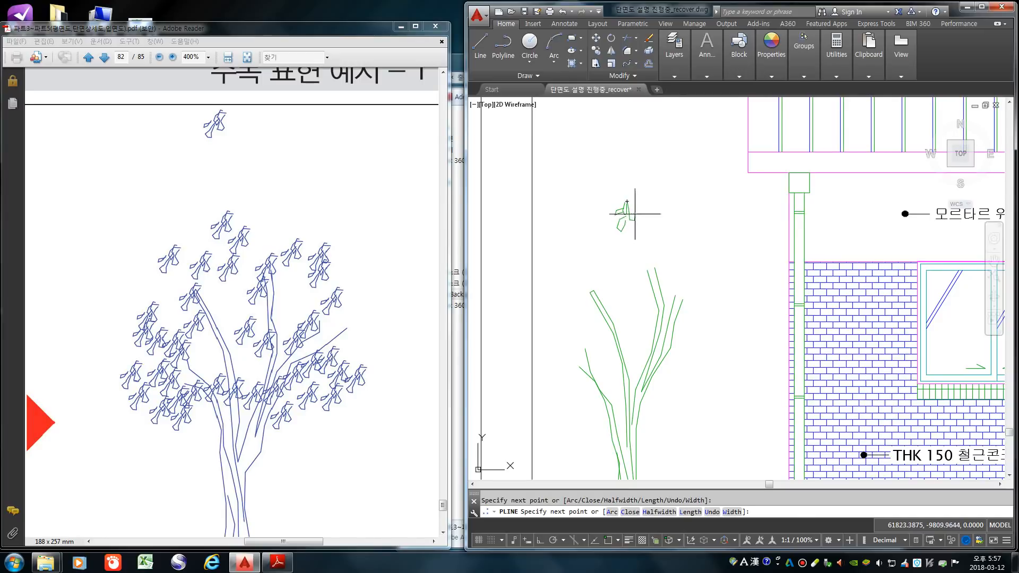
key("Return")
- Scale the whole leaf cluster by a factor of .6
scroll(597, 243, "down", 3)
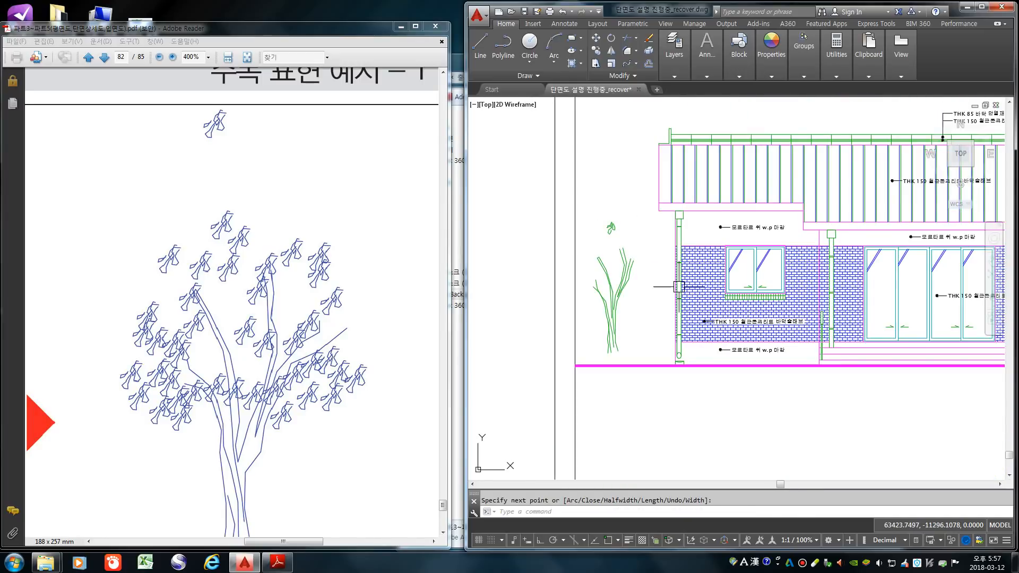
scroll(590, 230, "up", 4)
type("sc")
key("Return")
left_click(603, 170)
left_click(692, 231)
key("Return")
left_click(640, 195)
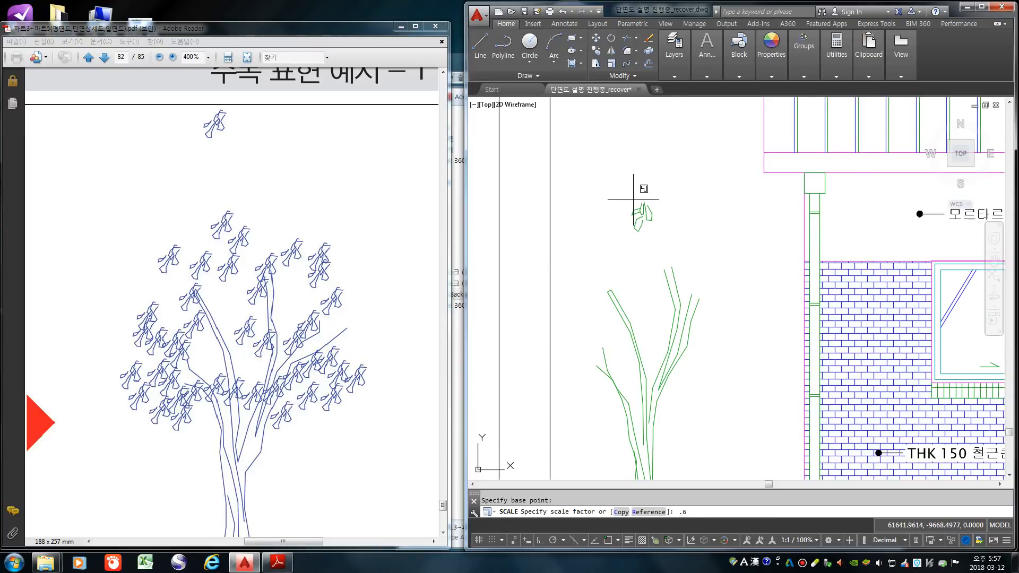
type(".6")
key("Return")
- Copy the leaf cluster from above the tree to the tip of the upper-left branch
type("co")
key("Return")
left_click(604, 175)
left_click(676, 211)
key("Return")
left_click(690, 123)
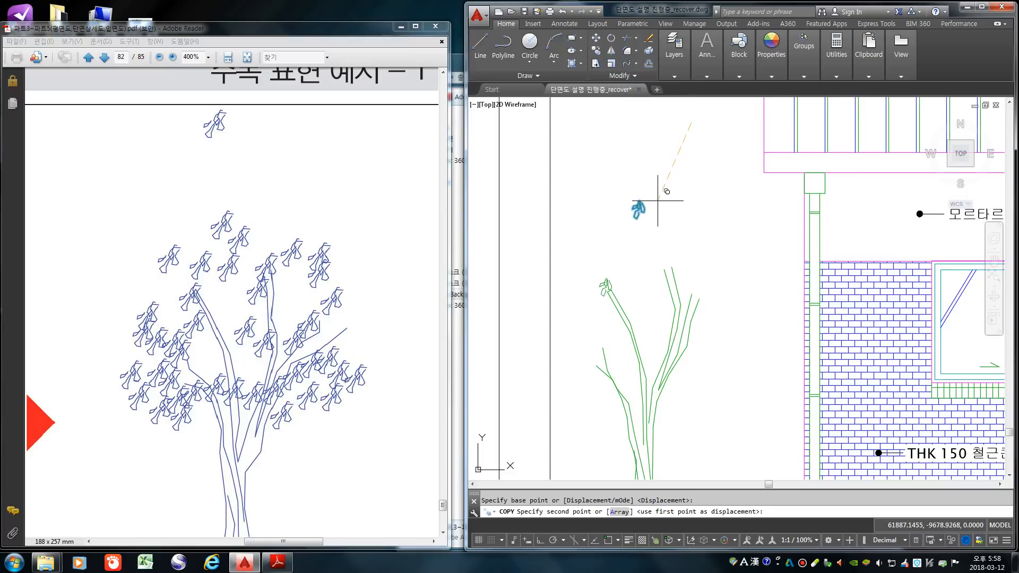
left_click(651, 195)
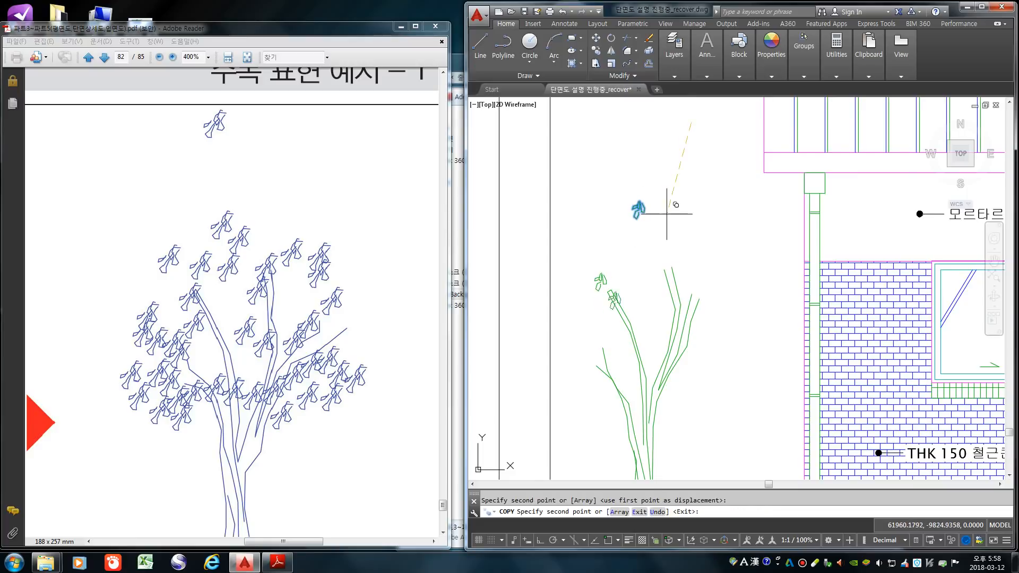
- Place more copies of the leaf cluster around the left branches and across the middle of the tree
left_click(663, 202)
left_click(683, 240)
left_click(665, 250)
left_click(646, 236)
left_click(646, 217)
left_click(644, 259)
left_click(620, 288)
left_click(634, 301)
left_click(651, 309)
left_click(667, 294)
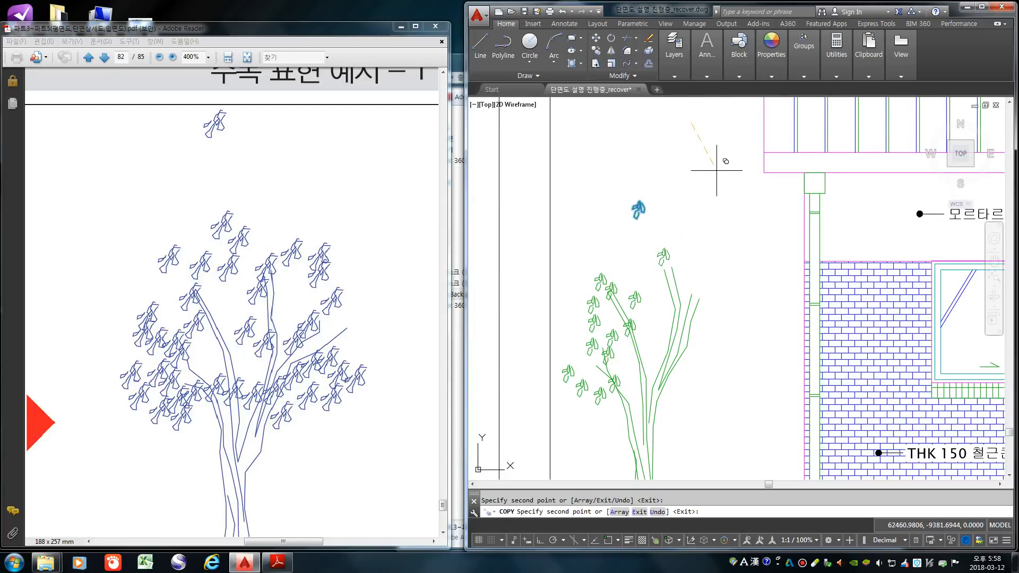
- Place further copies of the leaf cluster around the top and right-hand branches
left_click(712, 170)
left_click(699, 198)
left_click(712, 219)
left_click(737, 209)
left_click(736, 185)
left_click(728, 174)
left_click(722, 242)
left_click(707, 264)
left_click(707, 280)
left_click(728, 290)
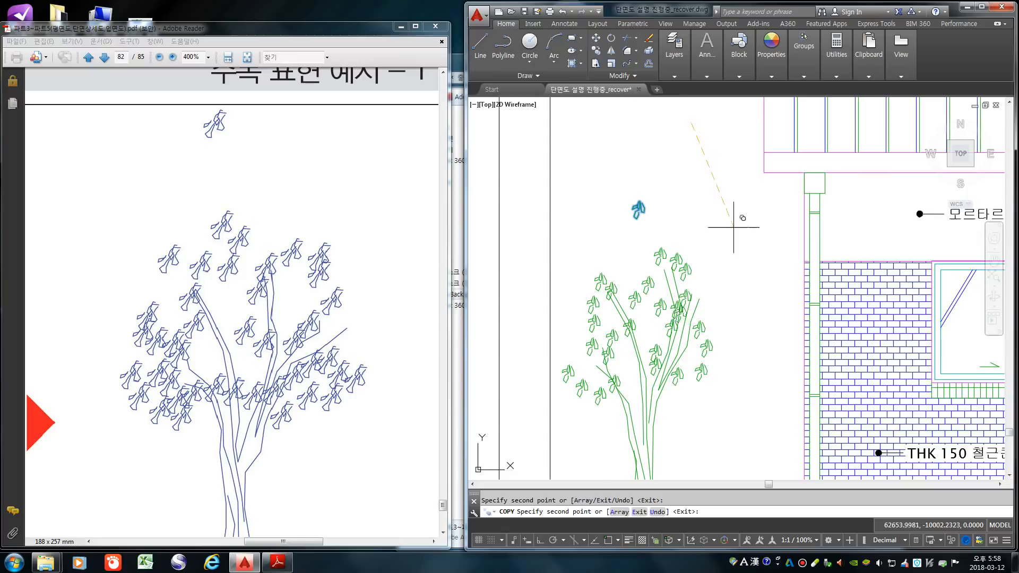
- Add the last full-size leaf cluster copies at the lower right of the crown and finish copying
scroll(702, 222, "down", 2)
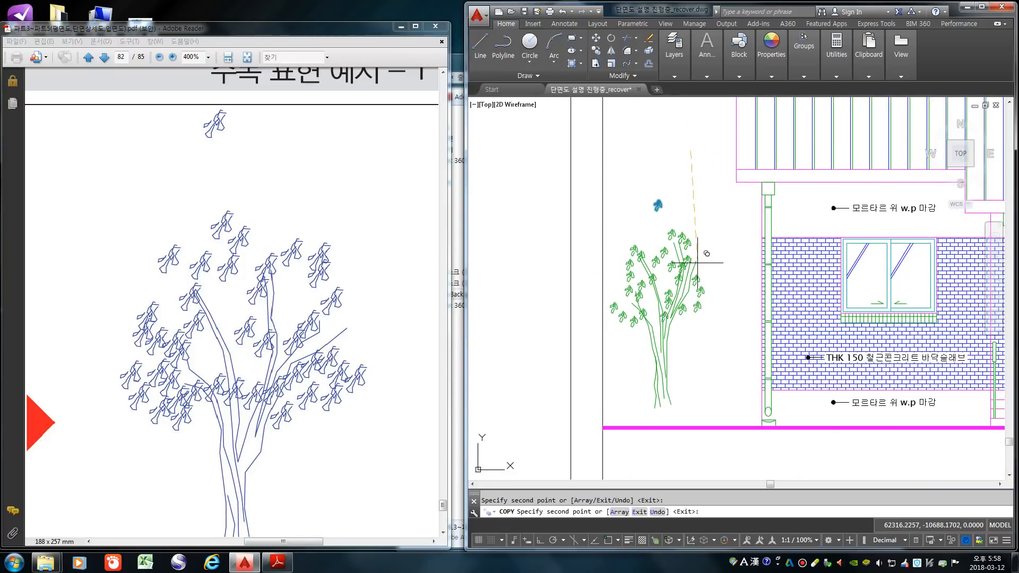
left_click(733, 283)
left_click(730, 264)
left_click(712, 285)
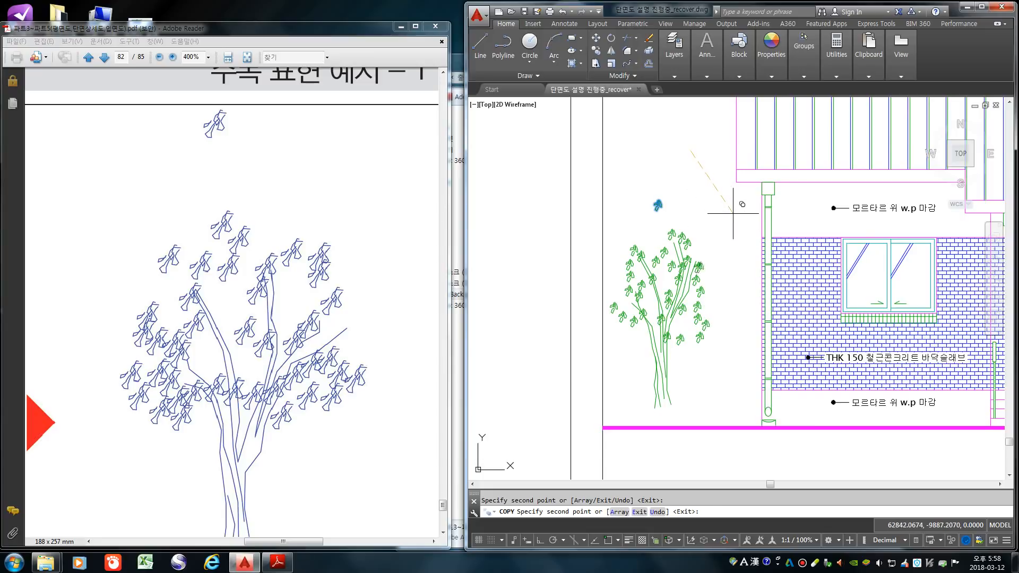
key("Return")
- Copy the loose leaf cluster above the tree to two spots just to its right
type("c")
key("Return")
scroll(669, 200, "up", 4)
left_click(663, 233)
left_click(608, 185)
key("Return")
left_click(671, 231)
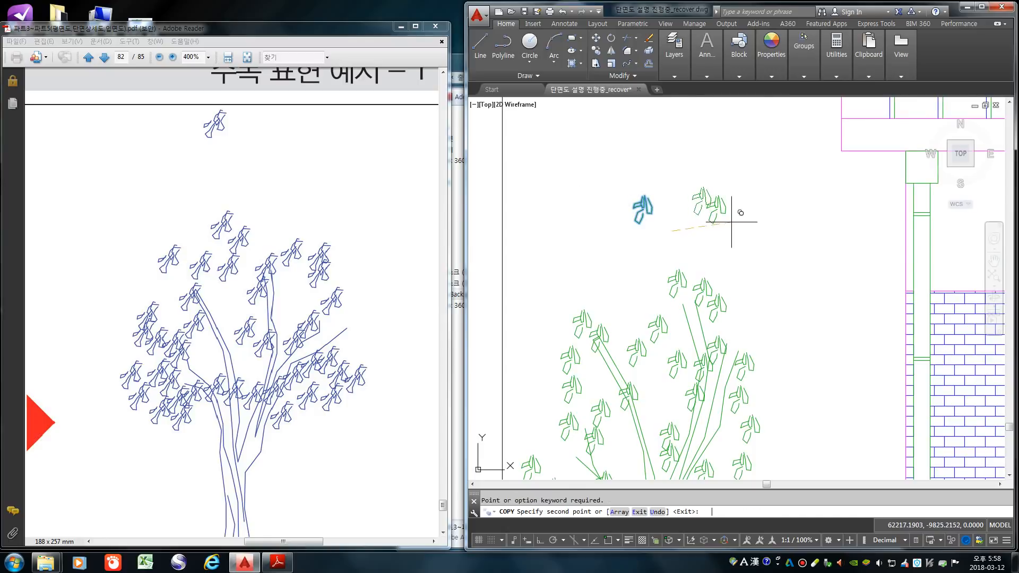
key("Escape")
- Erase the two extra leaf clusters beside the loose one above the tree
type("e")
left_click(736, 234)
left_click(673, 160)
key("space")
- Scale the loose leaf cluster above the tree by a factor of .5
type("sc")
left_click(660, 232)
left_click(584, 169)
scroll(663, 204, "up", 5)
key("Return")
left_click(625, 177)
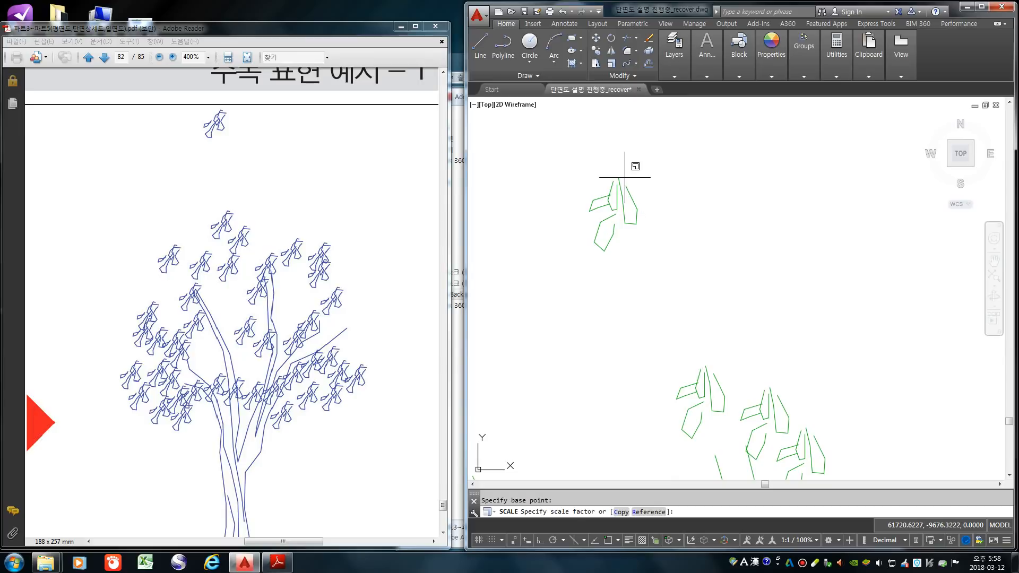
type(".5")
key("Return")
scroll(589, 297, "down", 4)
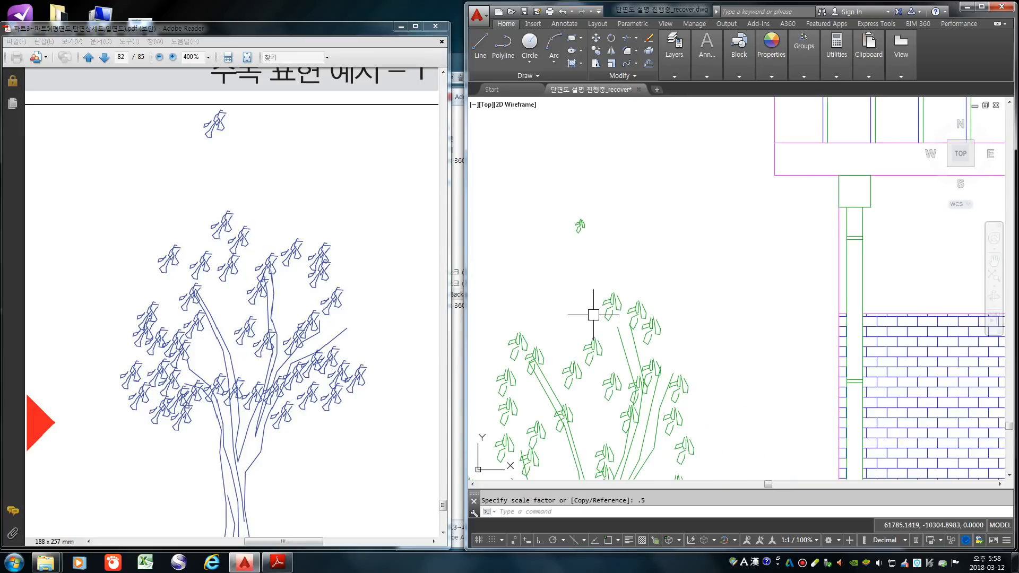
scroll(563, 267, "up", 2)
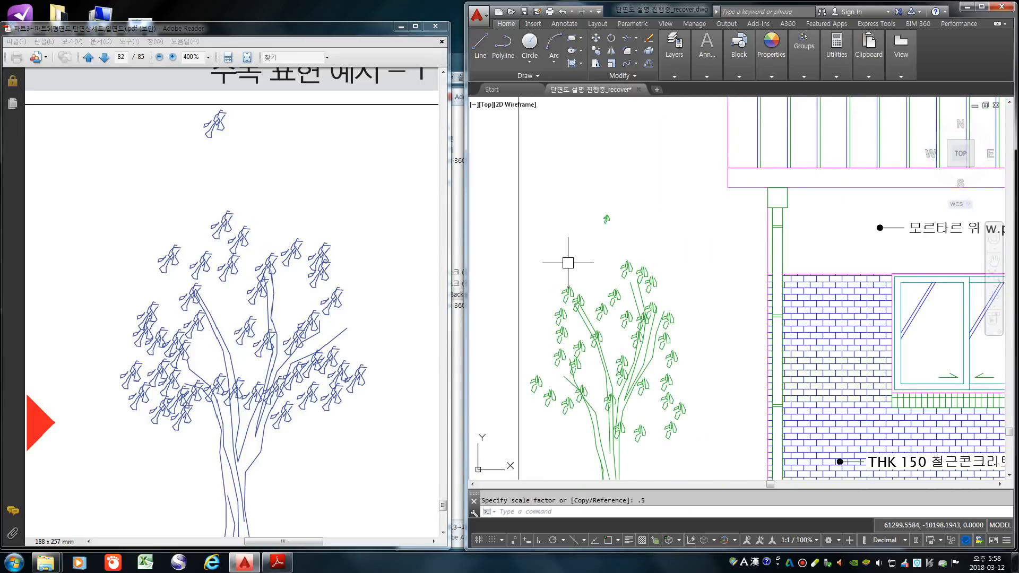
- Bring the dense foliage example into view in the PDF and copy the reduced leaf cluster onto the left side of the crown
mouse_move(290, 540)
left_mouse_down()
mouse_move(265, 540)
mouse_move(364, 540)
left_mouse_up()
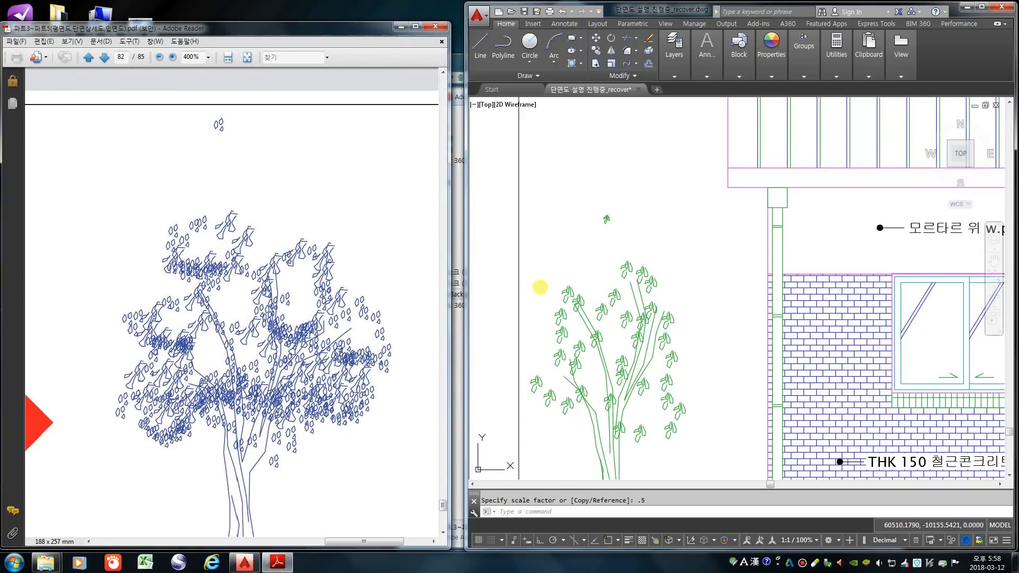
left_click(620, 229)
type("co")
key("space")
left_click(622, 230)
left_click(555, 174)
key("space")
left_click(683, 188)
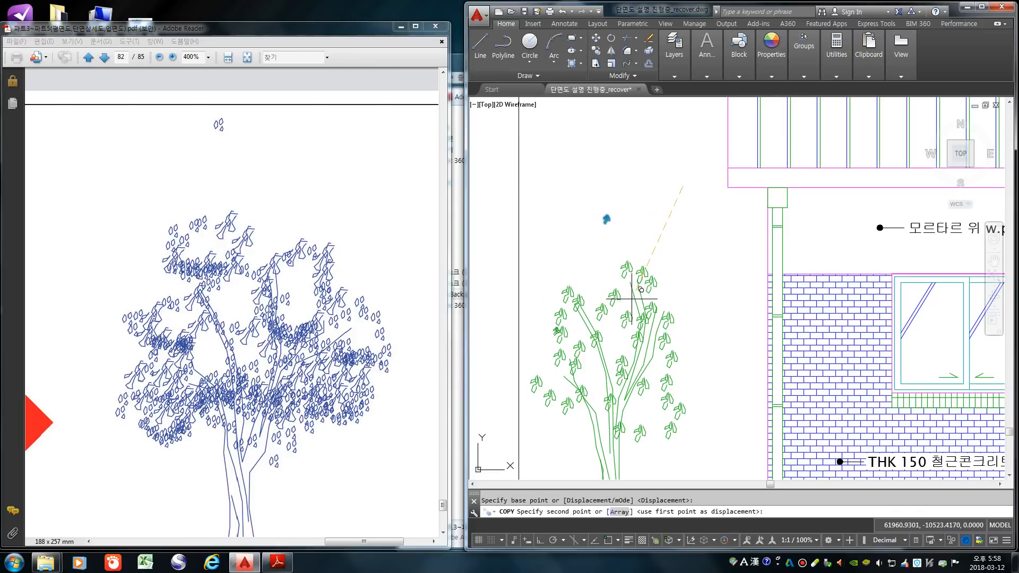
left_click(630, 296)
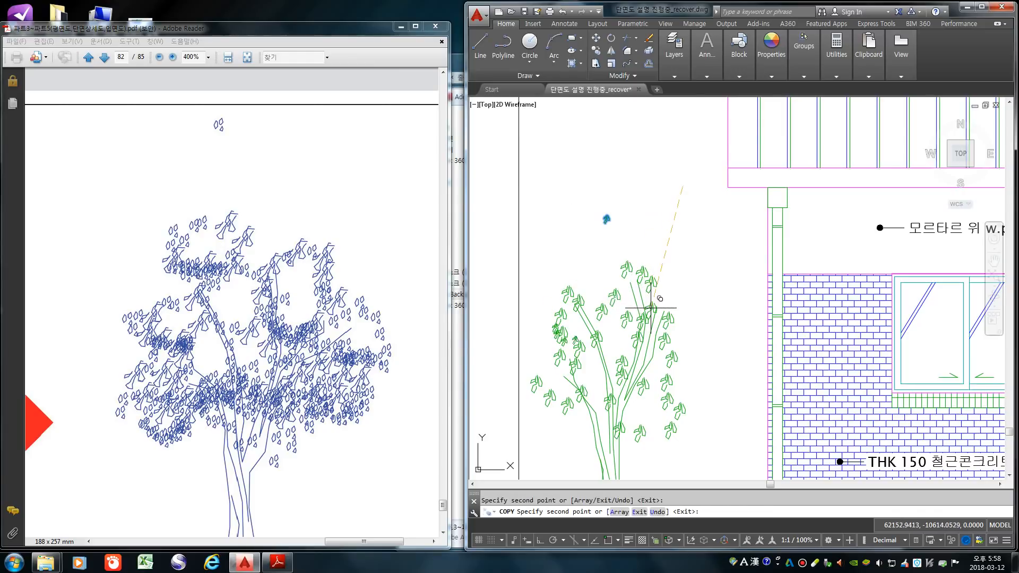
left_click(640, 308)
- Thicken the middle and right side of the crown with repeated copies of the reduced leaf cluster
left_click(689, 272)
left_click(688, 287)
left_click(697, 289)
left_click(700, 303)
left_click(727, 297)
left_click(724, 290)
left_click(710, 296)
left_click(728, 289)
left_click(731, 285)
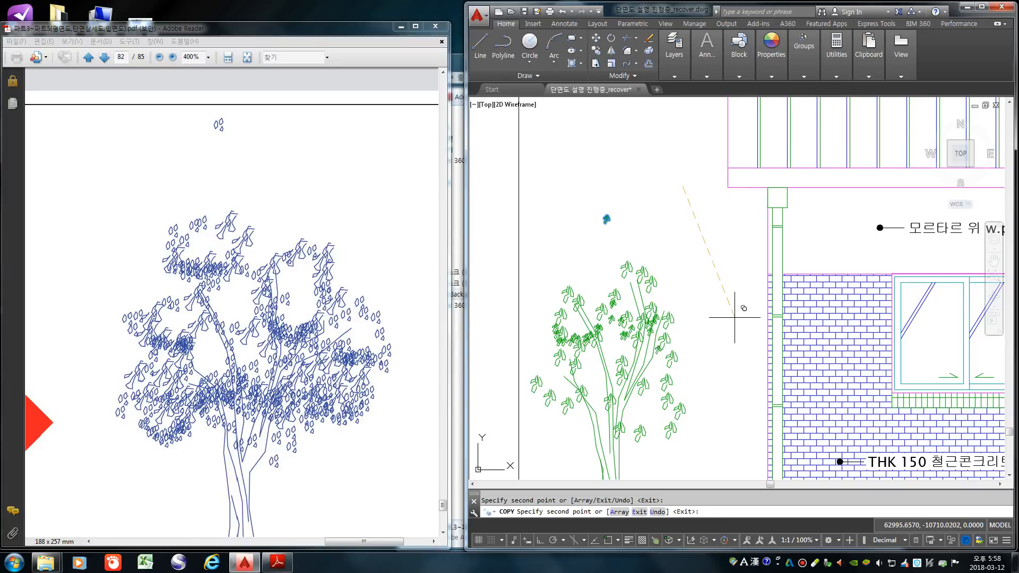
left_click(706, 349)
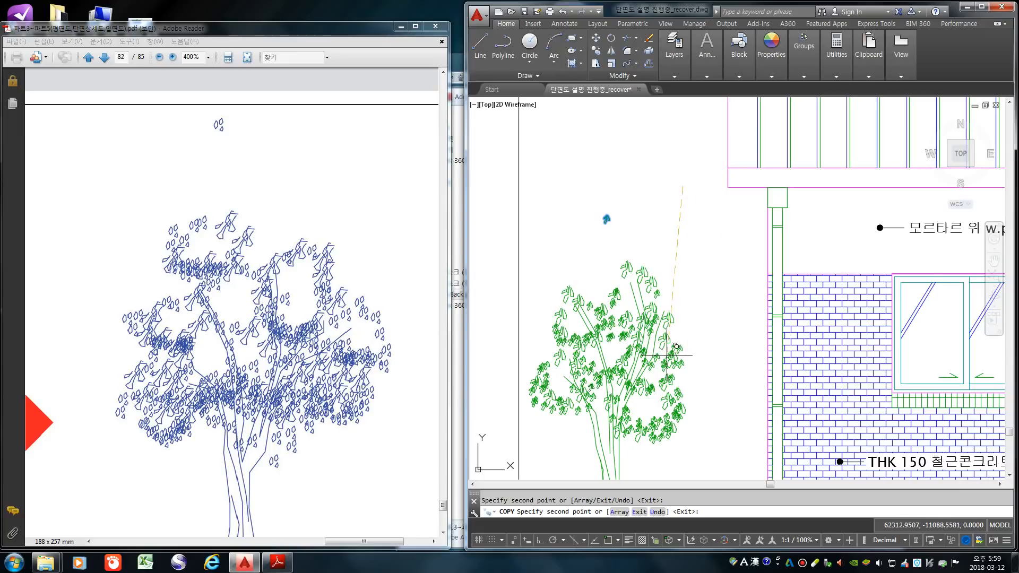
- End the copying and erase the leftover leaf cluster above the tree
scroll(651, 223, "down", 4)
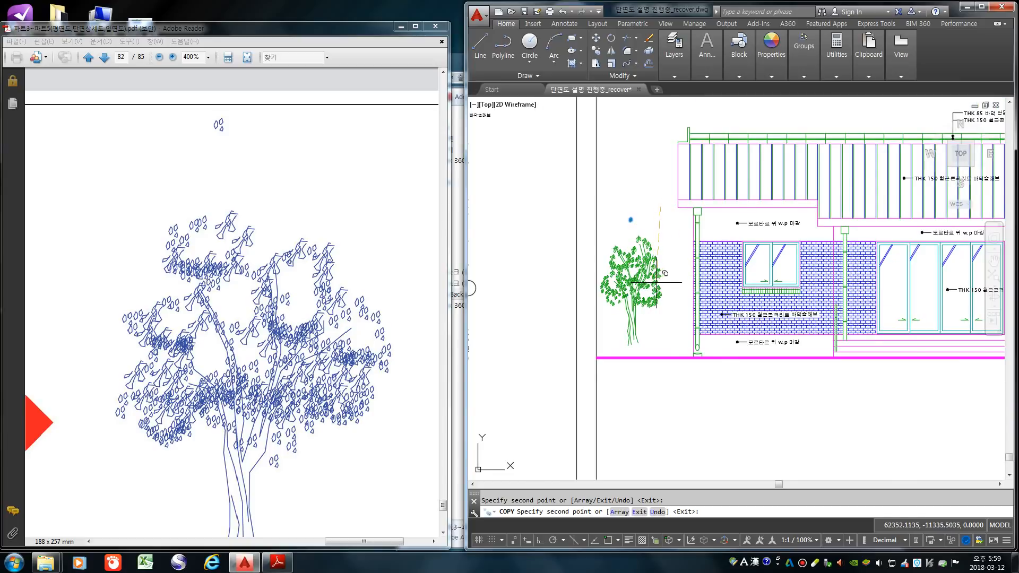
scroll(676, 273, "down", 4)
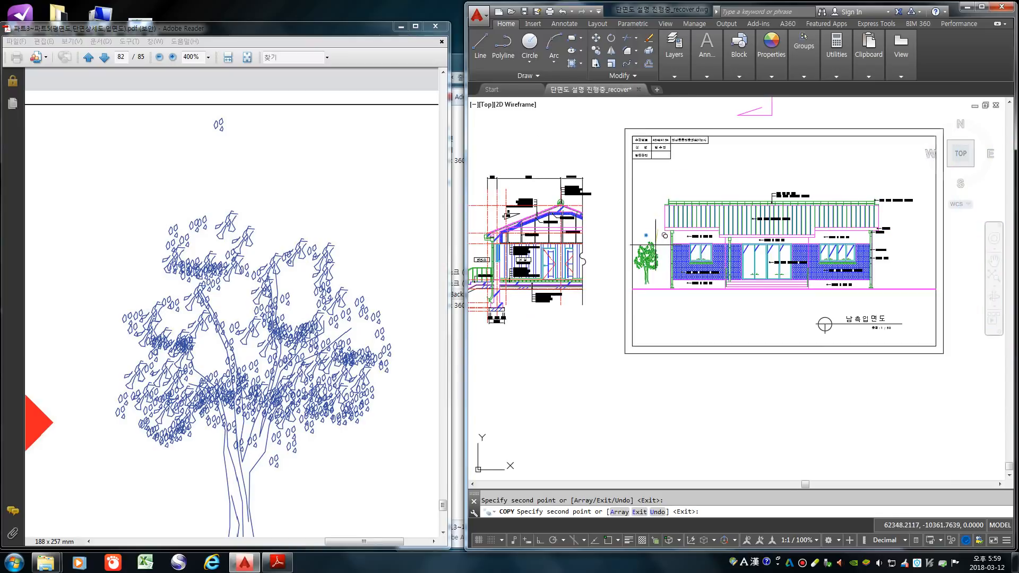
scroll(636, 323, "up", 4)
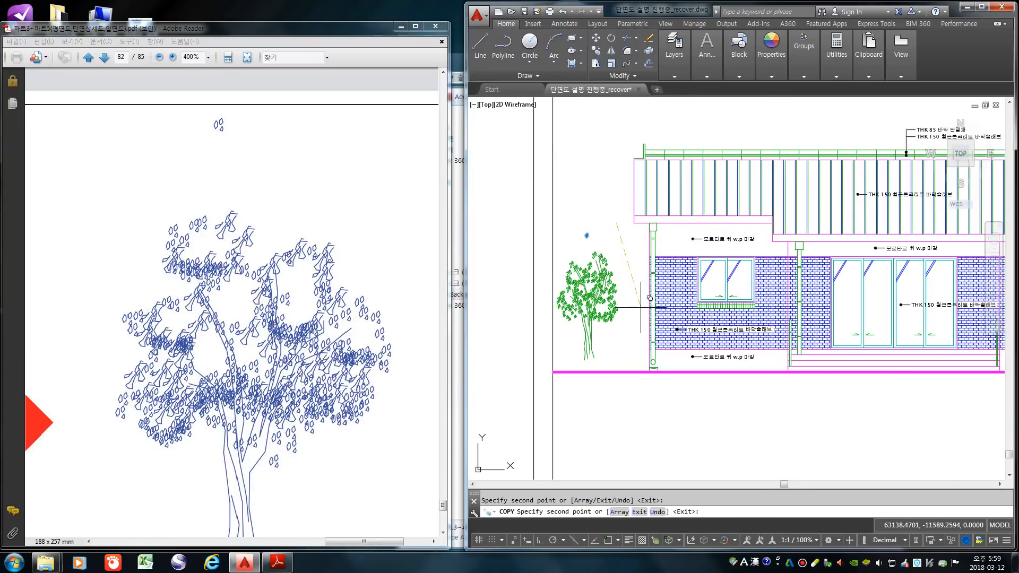
scroll(636, 296, "up", 2)
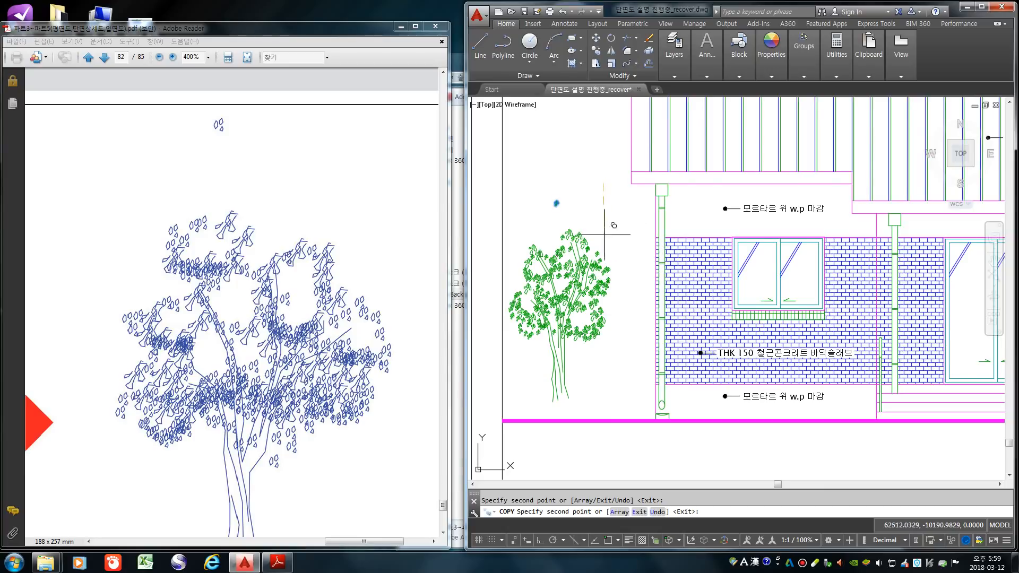
key("Escape")
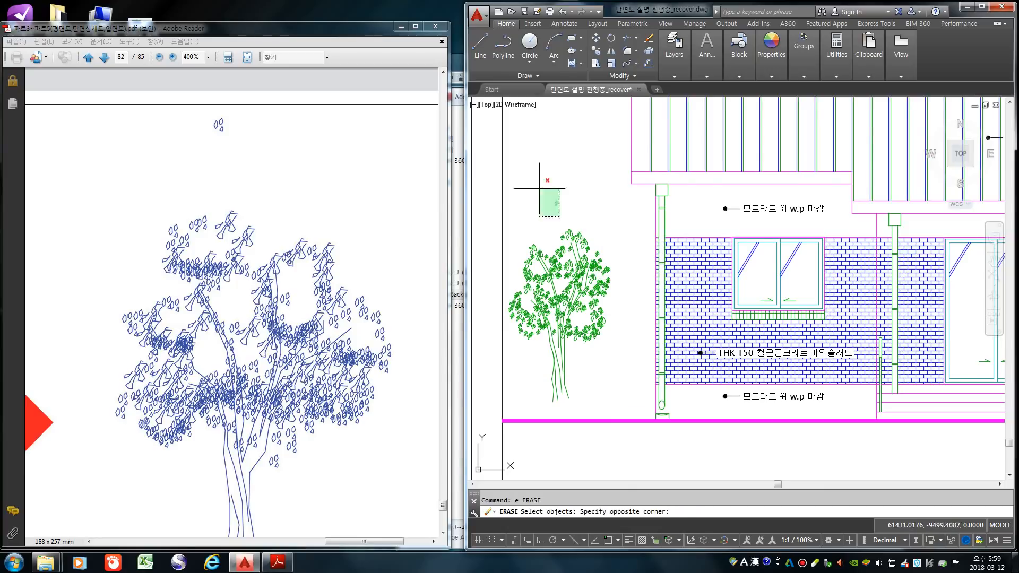
scroll(555, 301, "down", 5)
scroll(555, 301, "up", 5)
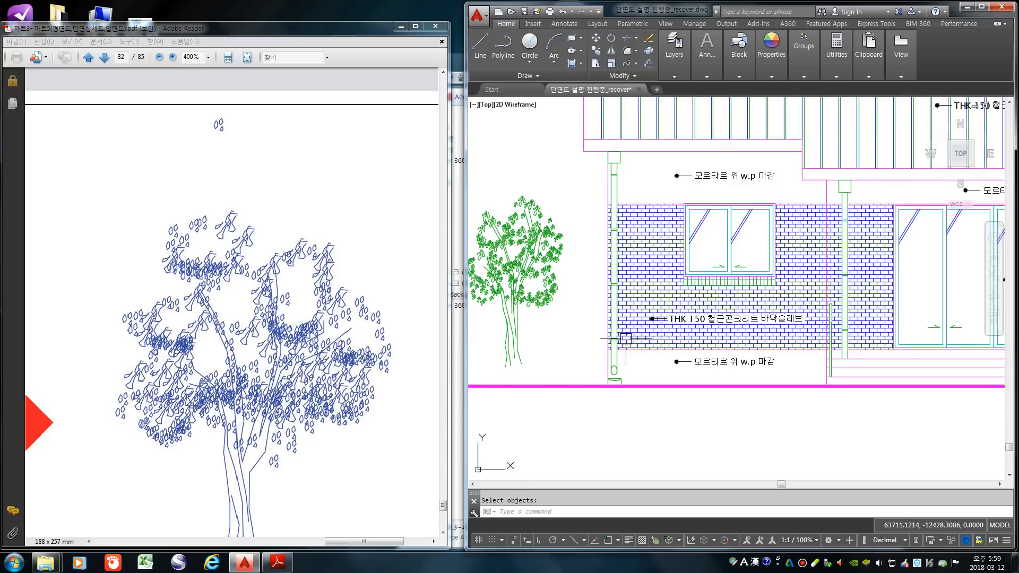
- Draw a horizontal guide line across the foot of the trunk with ortho mode on
scroll(510, 382, "up", 5)
type("l")
key("Return")
left_click(506, 341)
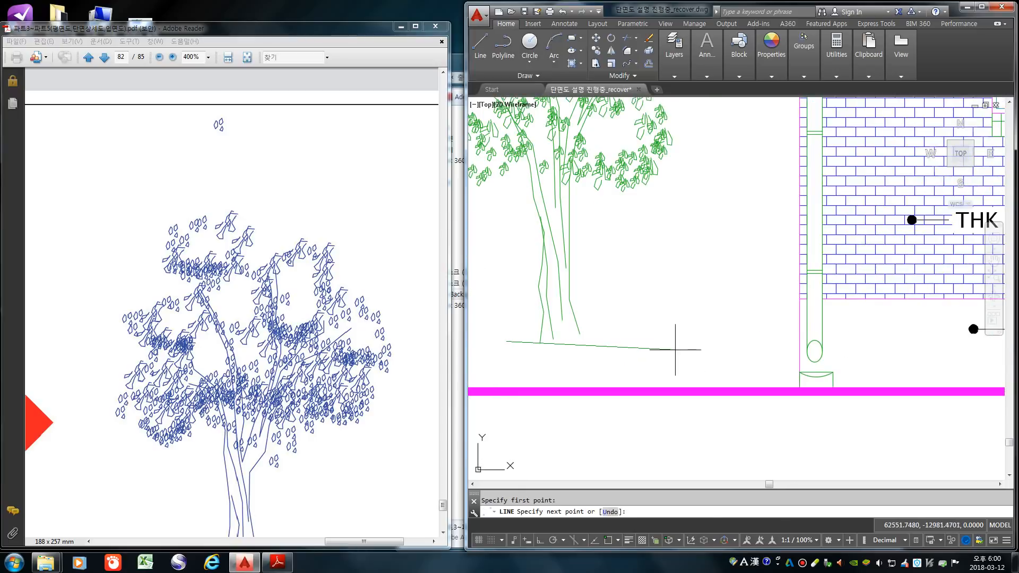
key("F8")
left_click(636, 343)
- Bring the trunk's lower line ends to the horizontal guide line with Extend, and erase the guide line
scroll(548, 353, "up", 3)
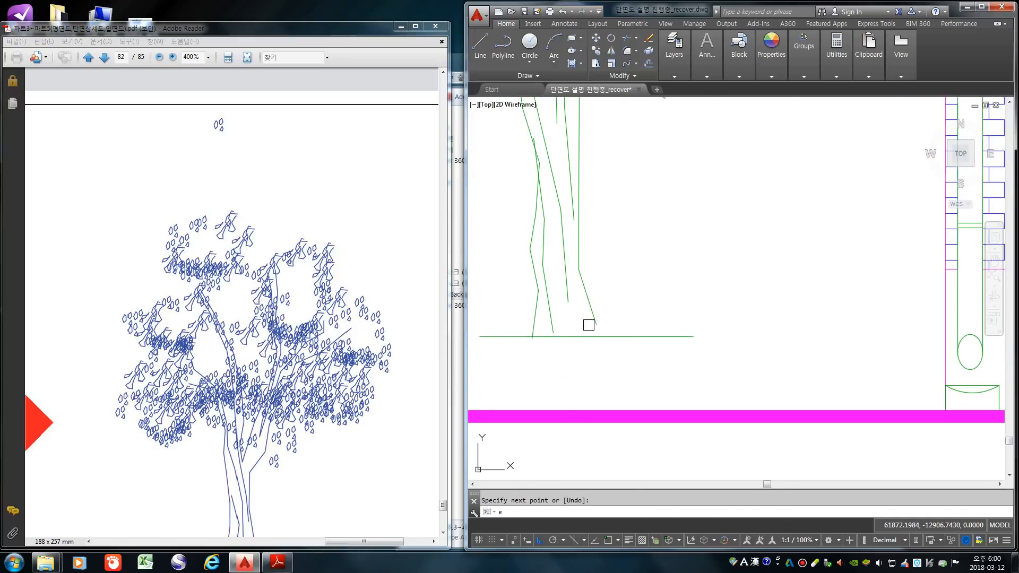
key("Return")
type("ex")
key("Return")
scroll(528, 341, "up", 2)
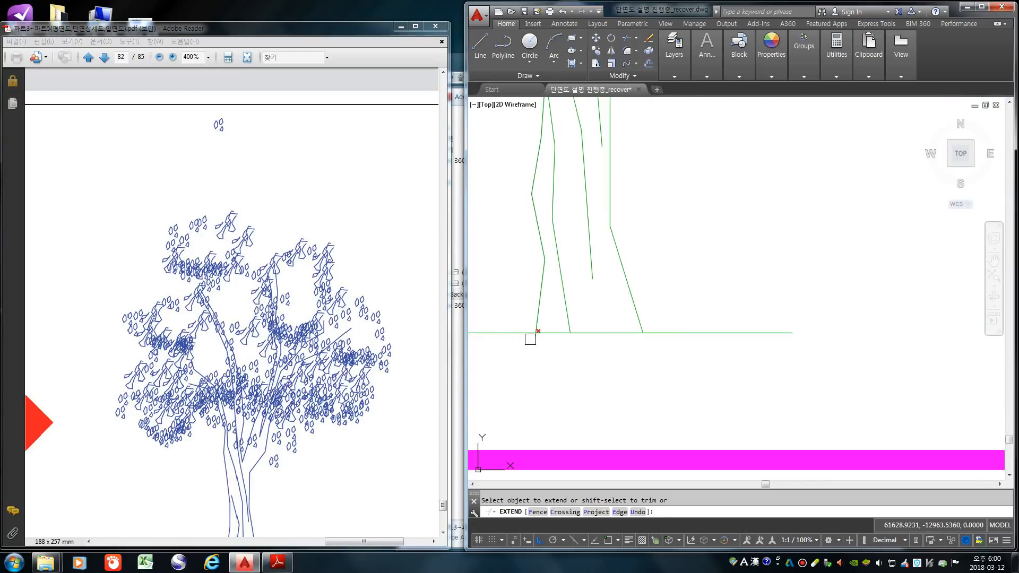
scroll(565, 353, "down", 3)
key("Escape")
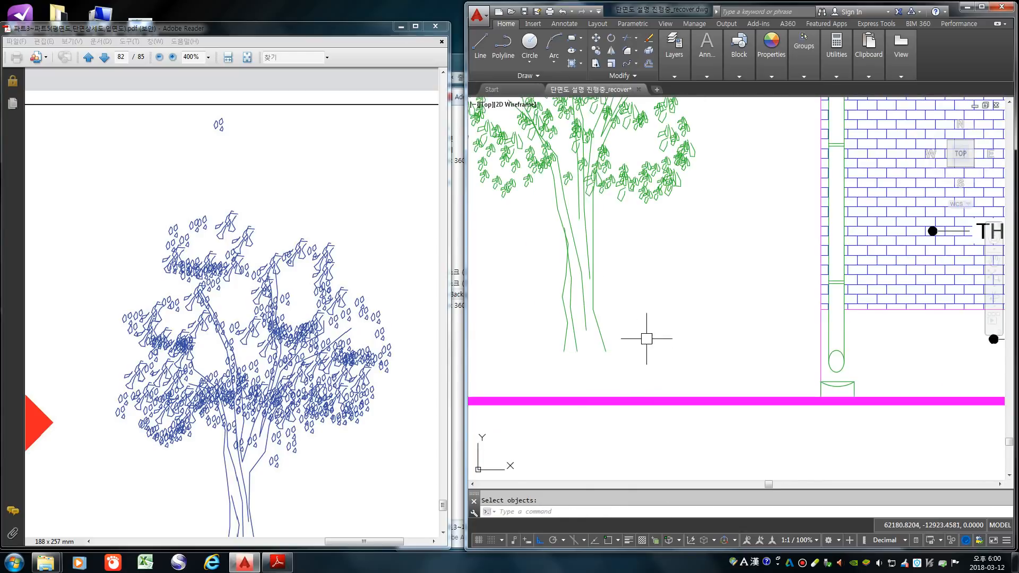
scroll(646, 336, "up", 2)
scroll(646, 336, "down", 4)
scroll(566, 329, "down", 4)
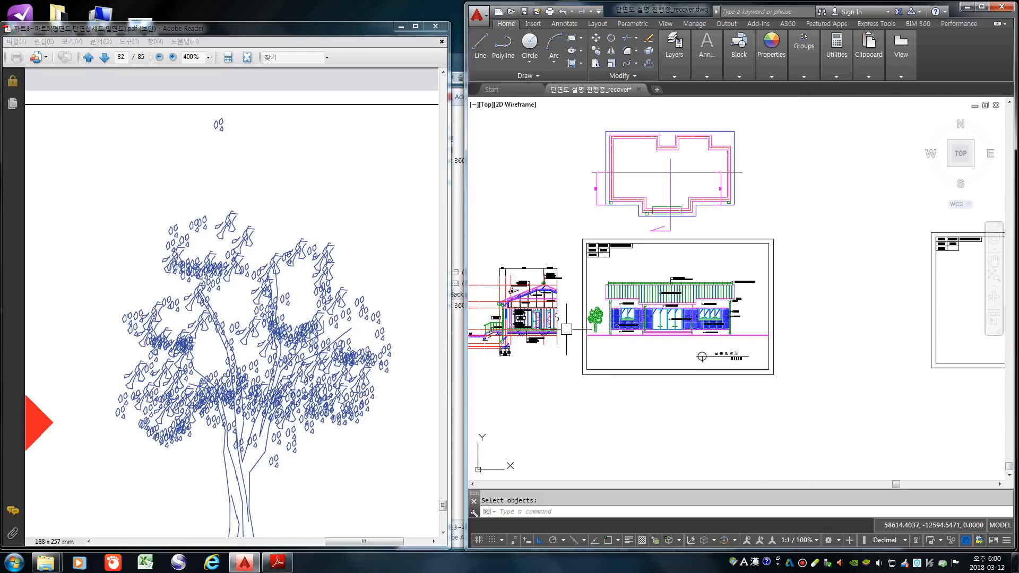
scroll(672, 327, "up", 4)
scroll(671, 340, "down", 2)
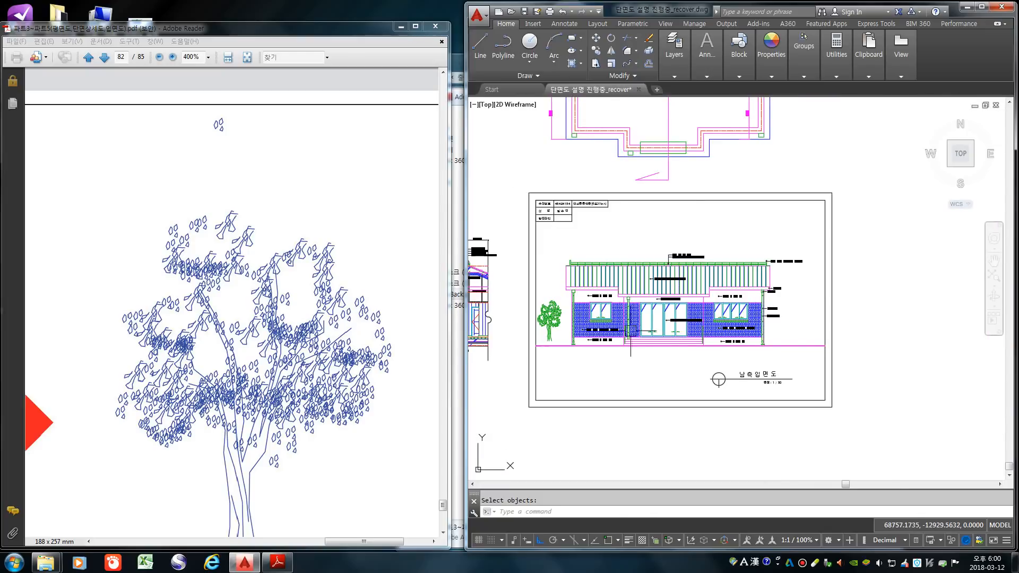
scroll(558, 334, "up", 5)
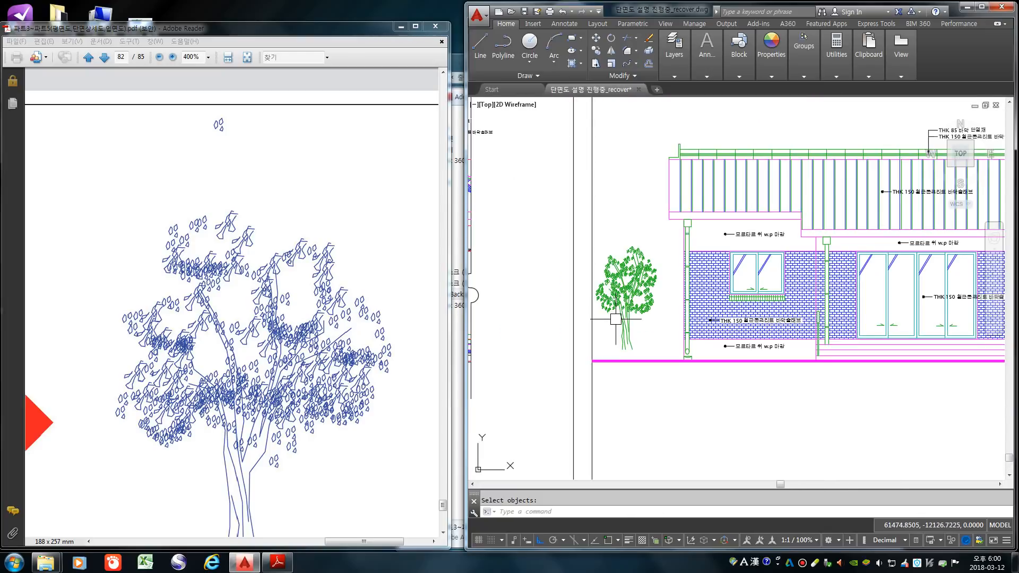
- Start a block definition named awerawer and include all the lines and leaves of the tree as its objects
type("b")
key("Return")
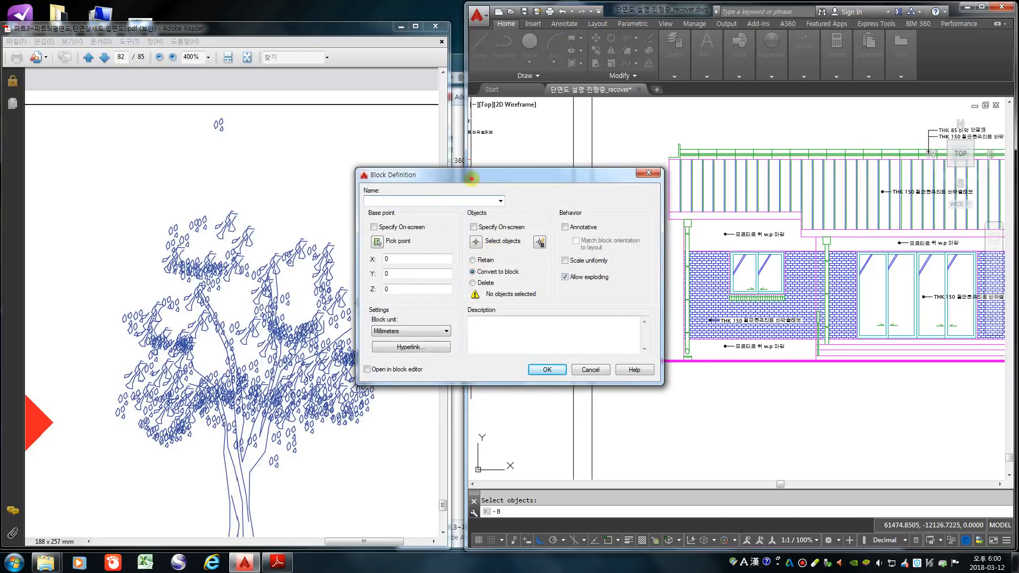
left_click_drag(471, 179, 474, 124)
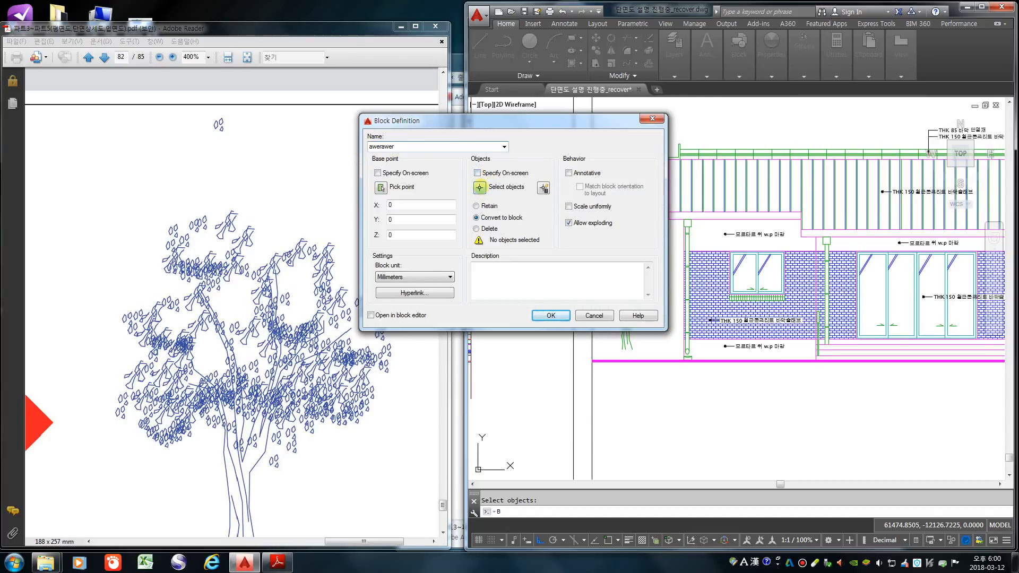
left_click(479, 187)
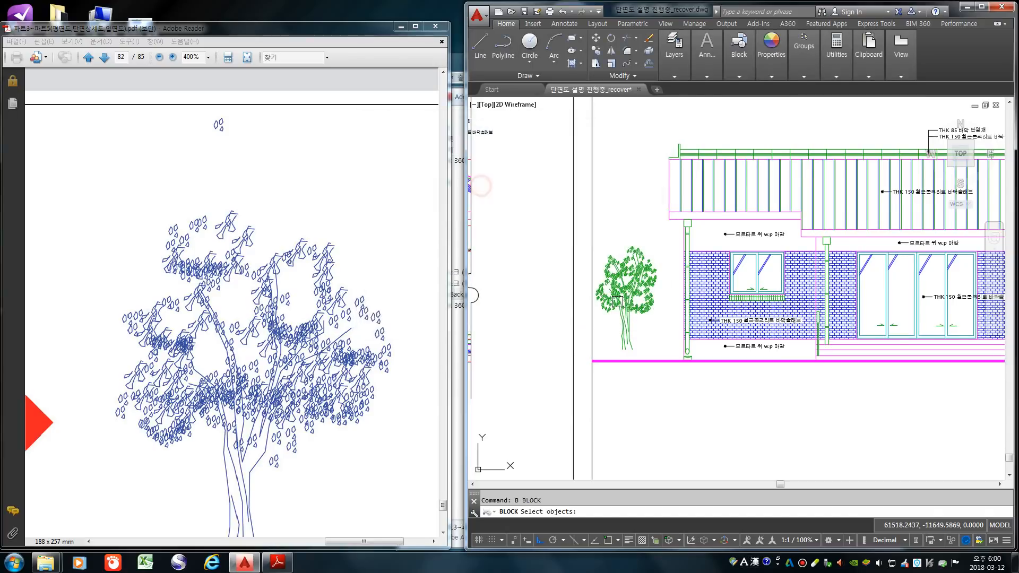
left_click(559, 225)
left_click(666, 369)
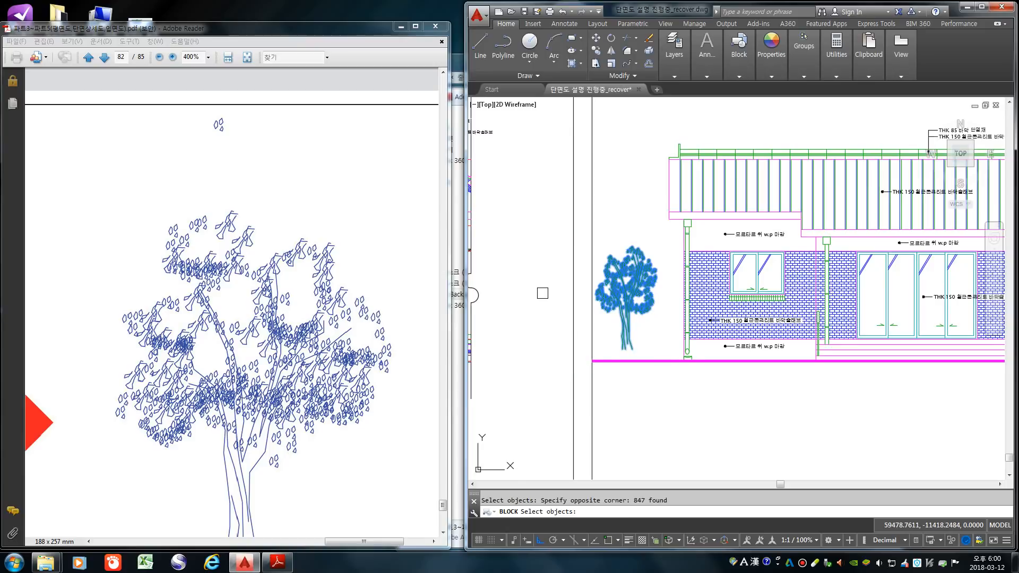
key("Return")
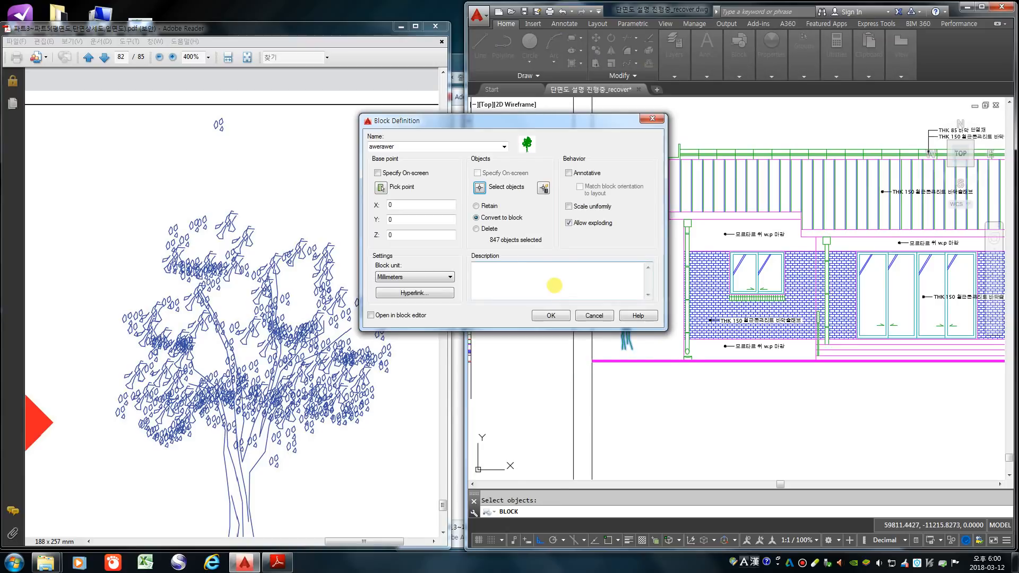
- Set the block's base point at the lower end of the trunk's rightmost line and create the tree block
left_click(381, 187)
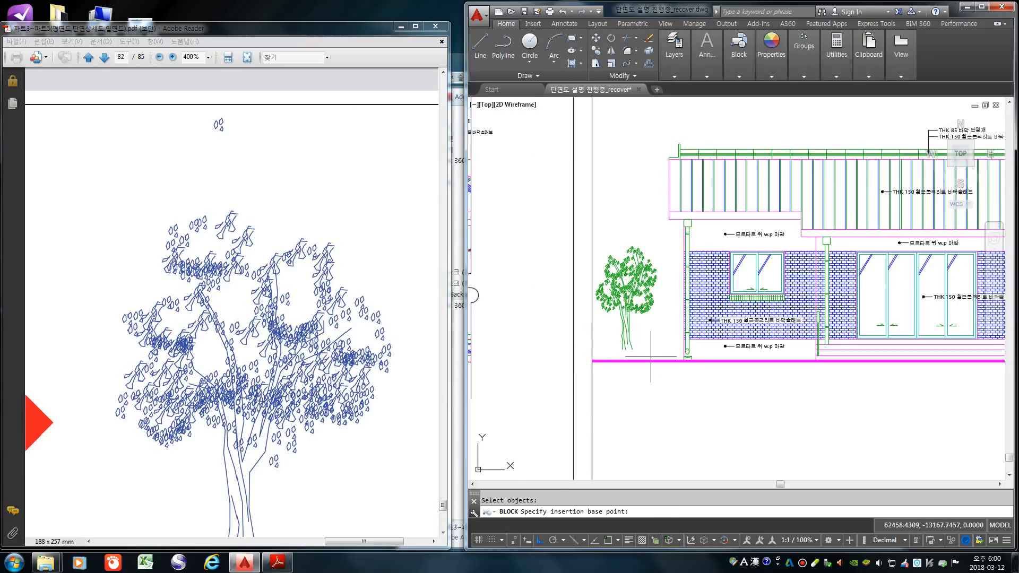
scroll(654, 359, "up", 4)
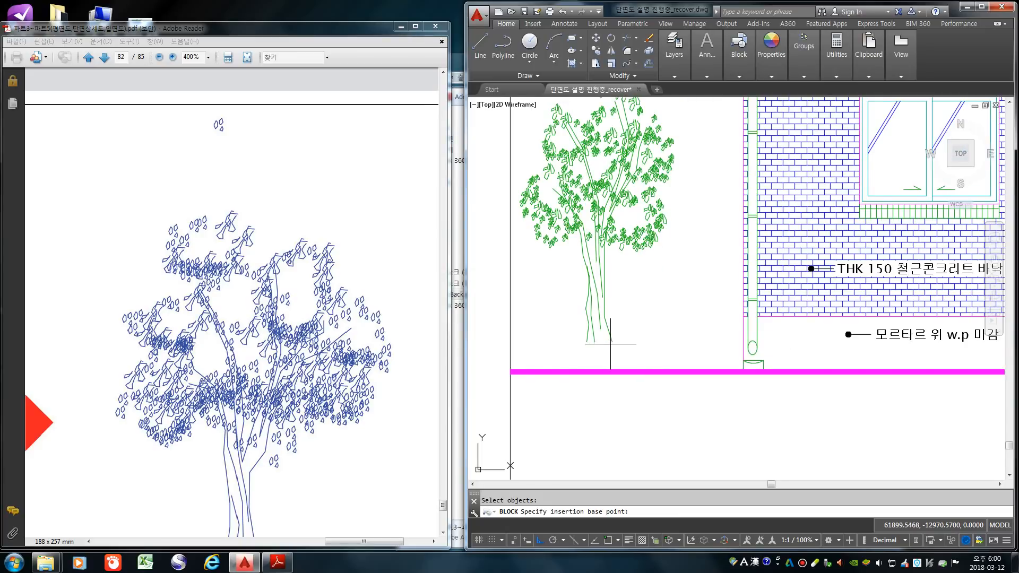
left_click(611, 342)
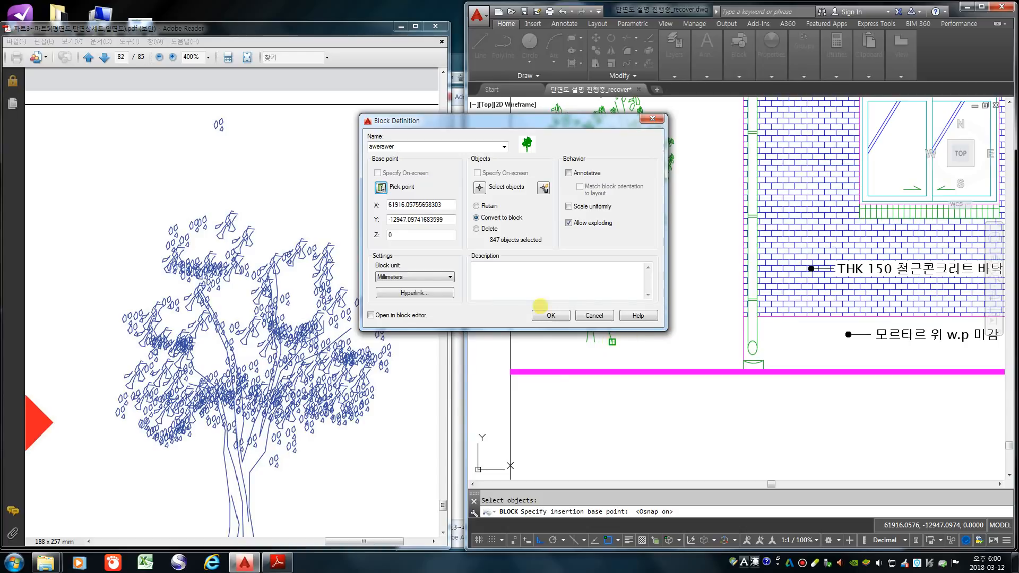
left_click(551, 315)
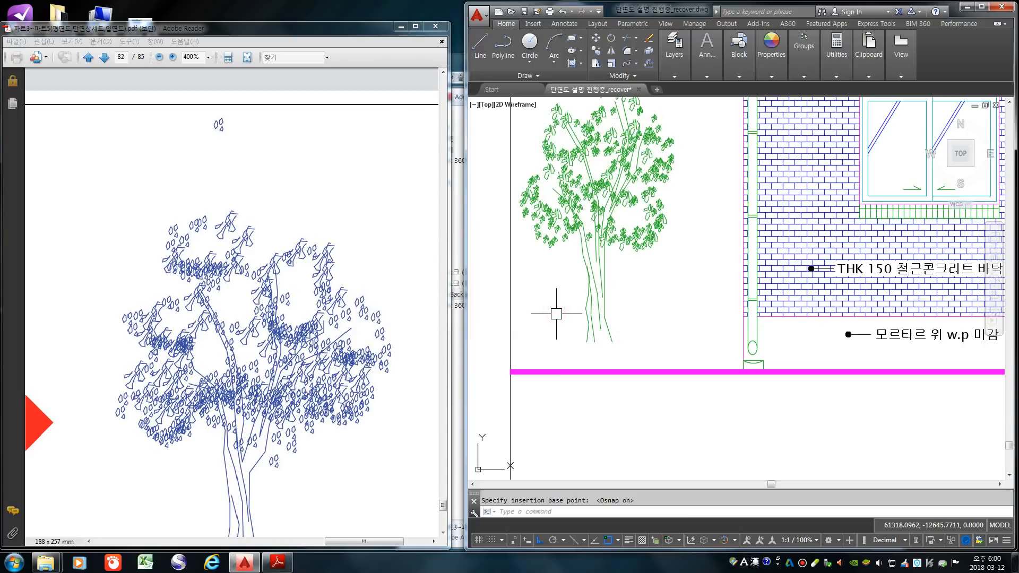
left_click(613, 217)
scroll(582, 298, "down", 4)
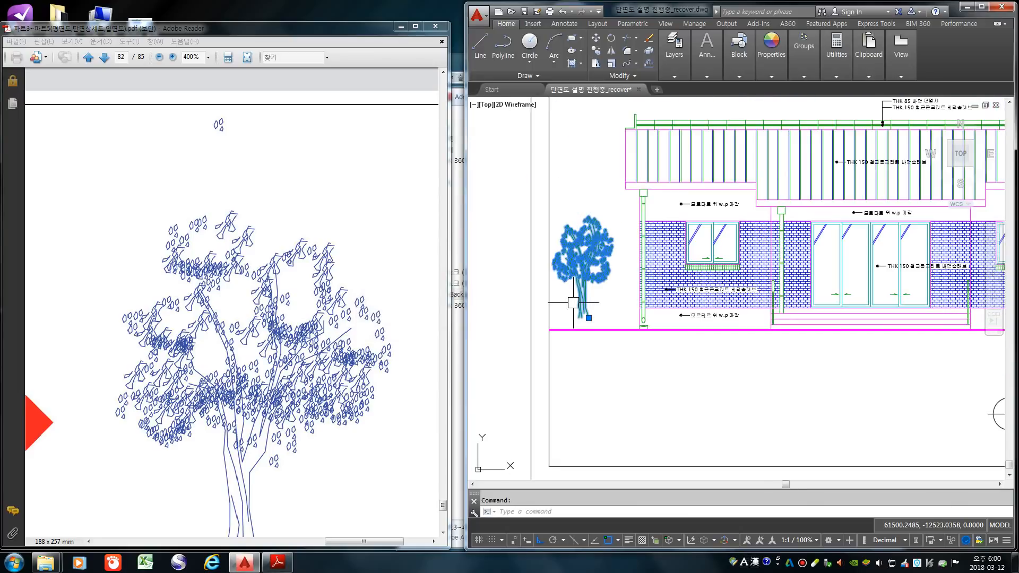
scroll(562, 270, "down", 2)
type("sc")
key("Return")
left_click(577, 264)
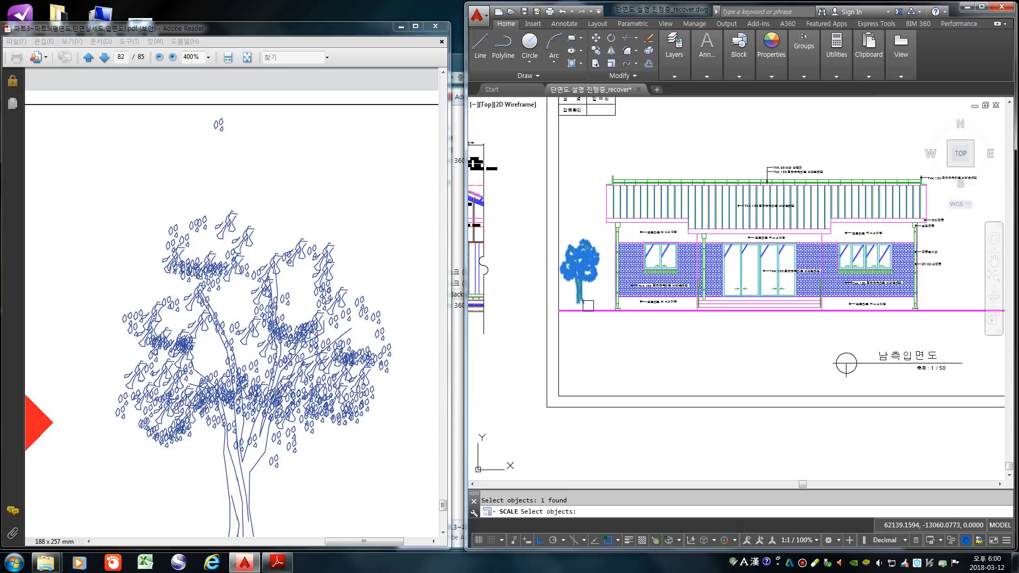
scroll(586, 301, "down", 3)
key("Escape")
scroll(582, 302, "up", 5)
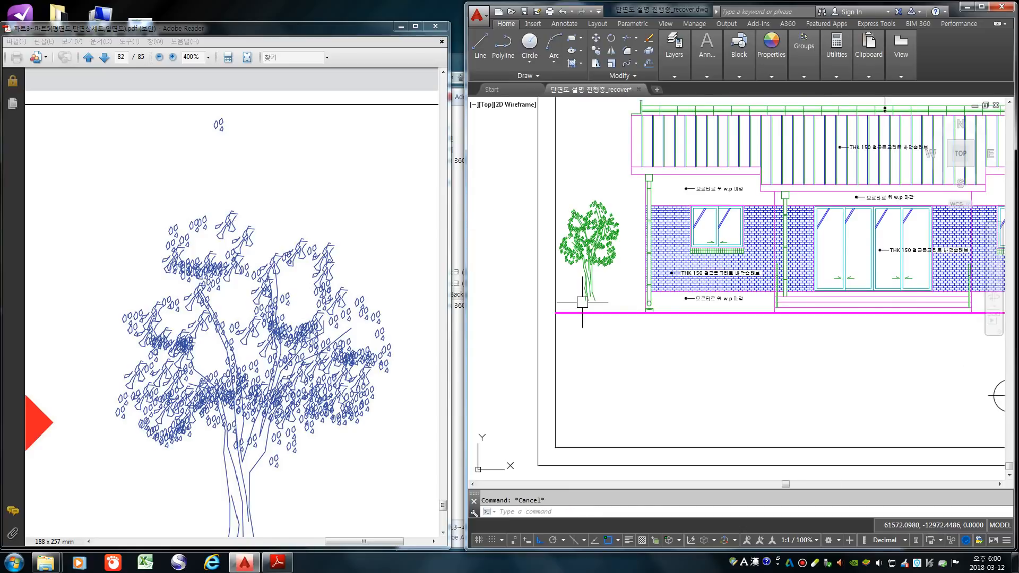
- Copy the tree block horizontally from the foot of its trunk to the free area right of the house
type("co")
key("Return")
left_click(583, 286)
scroll(583, 286, "down", 3)
key("Return")
left_click(590, 302)
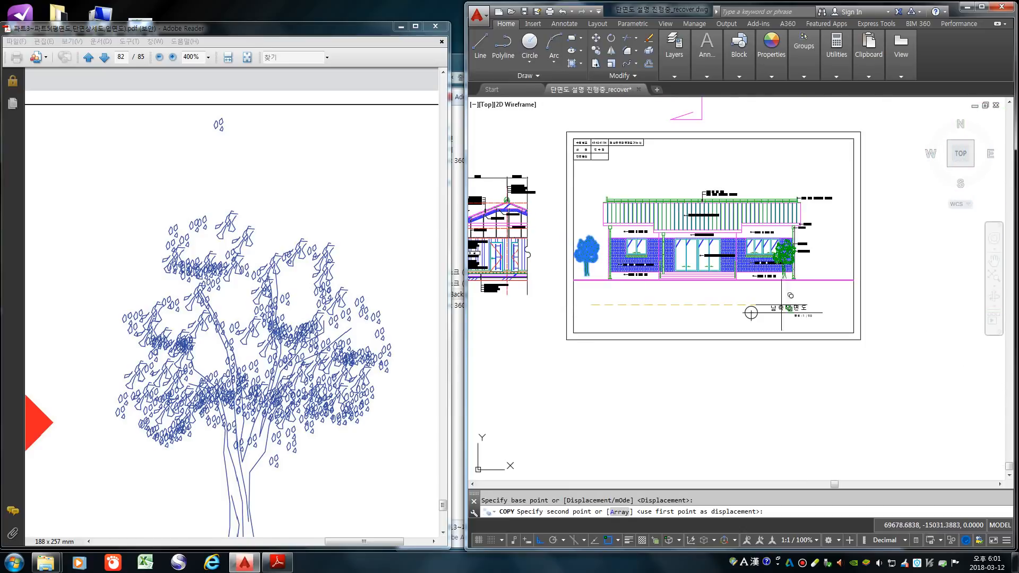
left_click(838, 302)
key("Return")
- Scale the copied tree on the right side of the house by 0.6 about its trunk base
type("sc")
key("Return")
left_click(837, 264)
scroll(837, 270, "up", 2)
key("Return")
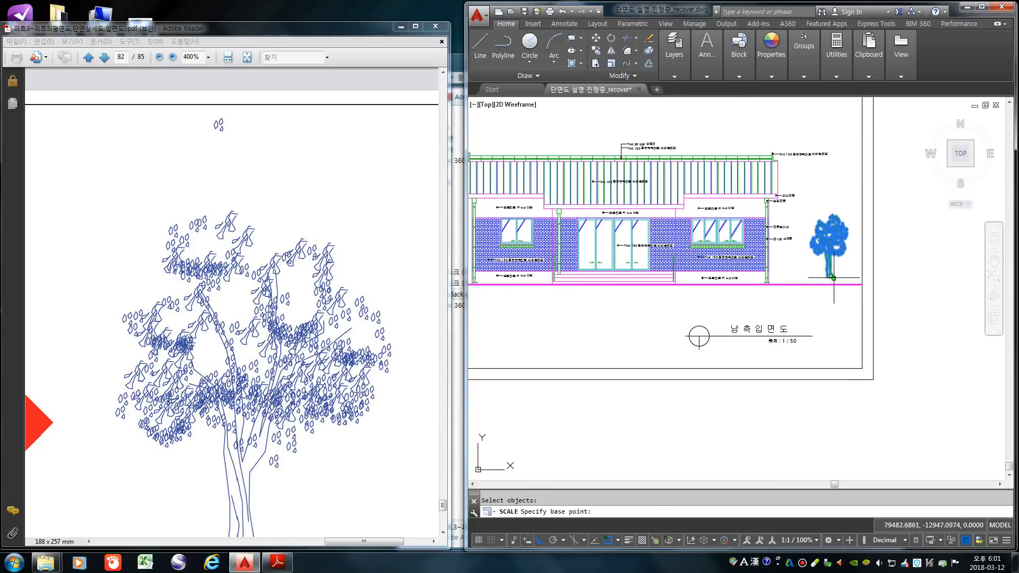
left_click(831, 275)
type("0.6")
key("Return")
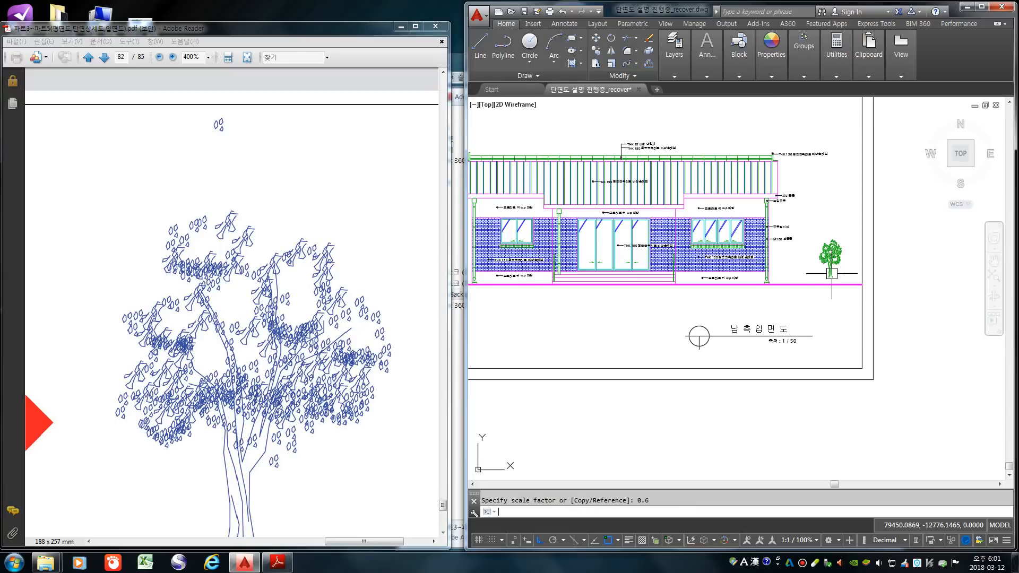
- Move the tree left of the house straight down so its trunk stands on the magenta ground line
scroll(831, 286, "down", 4)
scroll(703, 278, "up", 3)
type("m")
key("Return")
left_click(626, 268)
key("Return")
scroll(631, 366, "up", 3)
left_click(586, 256)
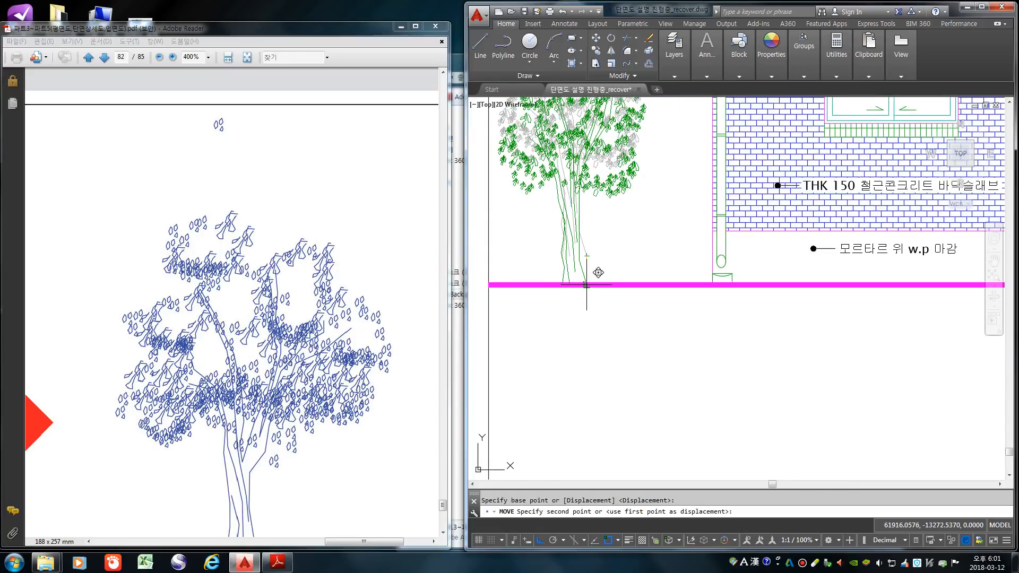
scroll(594, 272, "down", 5)
- Move the small tree right of the house vertically so its trunk stands on the ground line
left_click(796, 289)
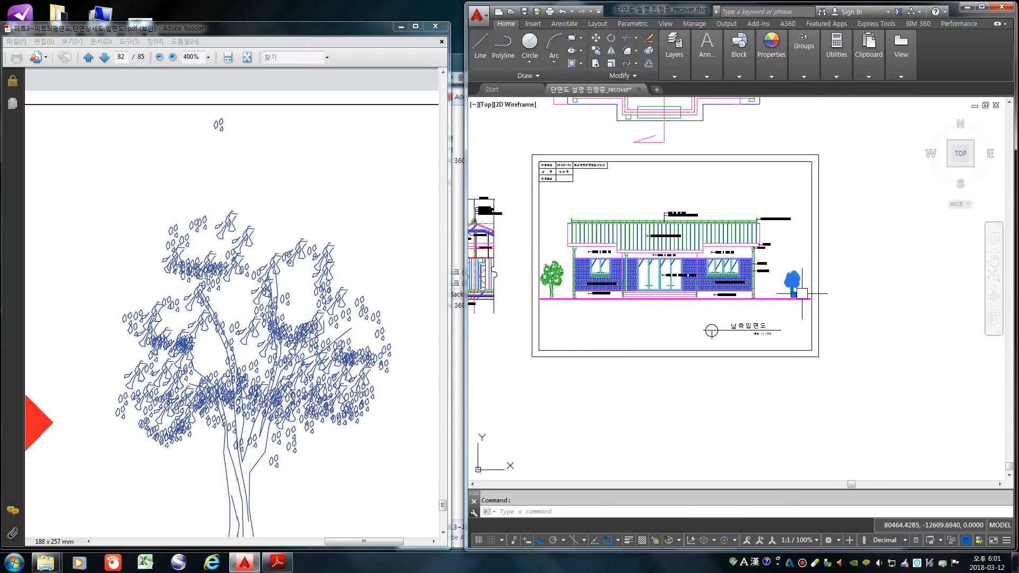
scroll(802, 293, "up", 3)
type("m")
key("Return")
left_click(739, 324)
left_click(740, 319)
- Move the small tree along the ground line, closer to the right wall of the house
type("m")
key("Return")
left_click(653, 154)
left_click(790, 382)
key("Return")
left_click(798, 379)
scroll(784, 327, "down", 5)
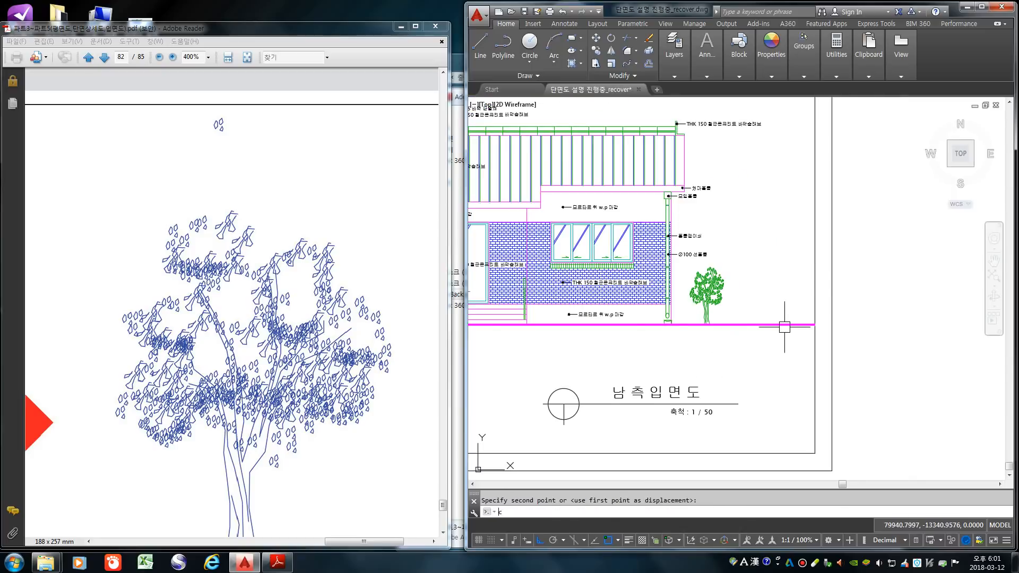
- Copy the large tree left of the house horizontally to just right of the small tree
key("Return")
scroll(834, 263, "down", 5)
scroll(559, 267, "up", 3)
left_click(559, 268)
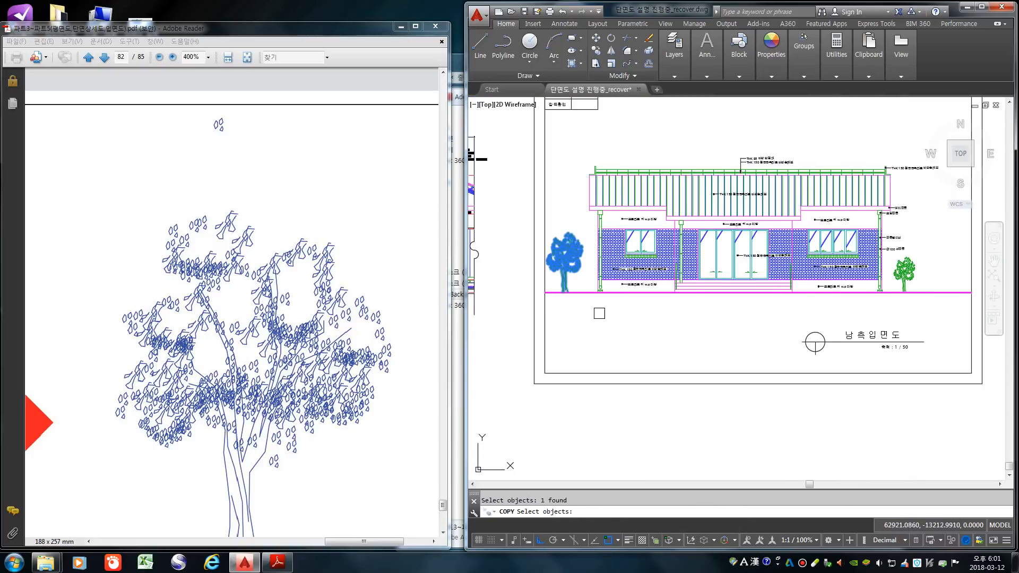
key("Return")
left_click(580, 324)
left_click(939, 309)
- Mirror the large right-hand tree about a vertical line through its trunk and erase the source object
scroll(940, 309, "down", 3)
scroll(922, 279, "up", 4)
type("mi")
key("Return")
left_click(833, 306)
key("Return")
left_click(831, 320)
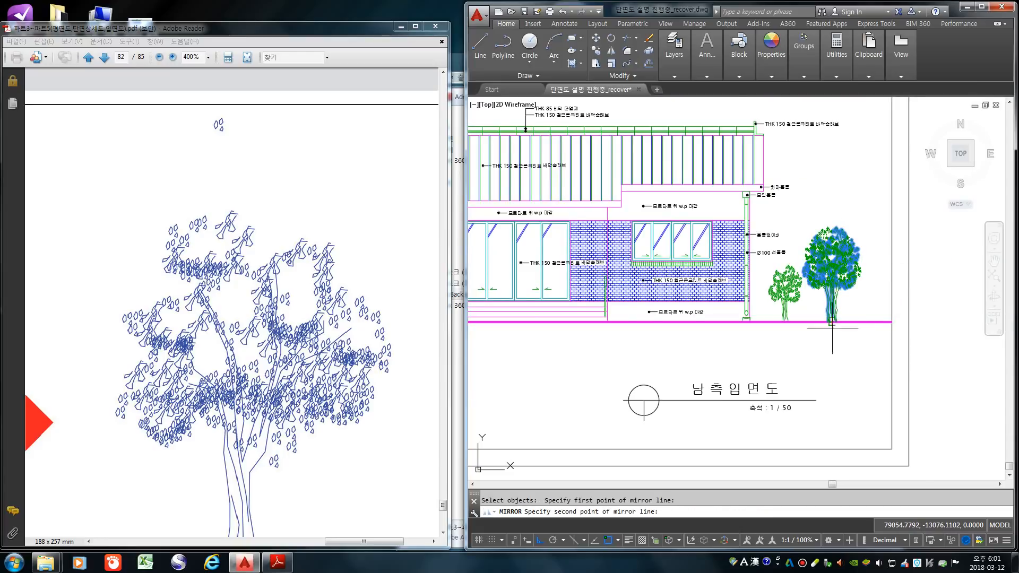
left_click(834, 360)
type("y")
key("Return")
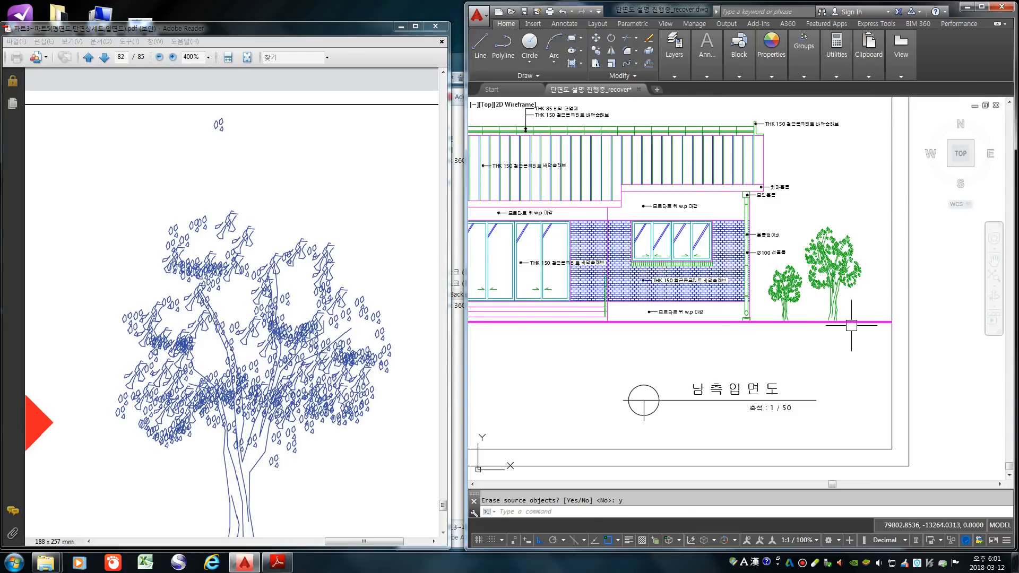
- Move the mirrored large tree slightly along the ground line to adjust its spacing from the small tree
type("m")
key("Return")
left_click(830, 255)
key("Return")
left_click(864, 353)
left_click(845, 351)
scroll(788, 255, "up", 3)
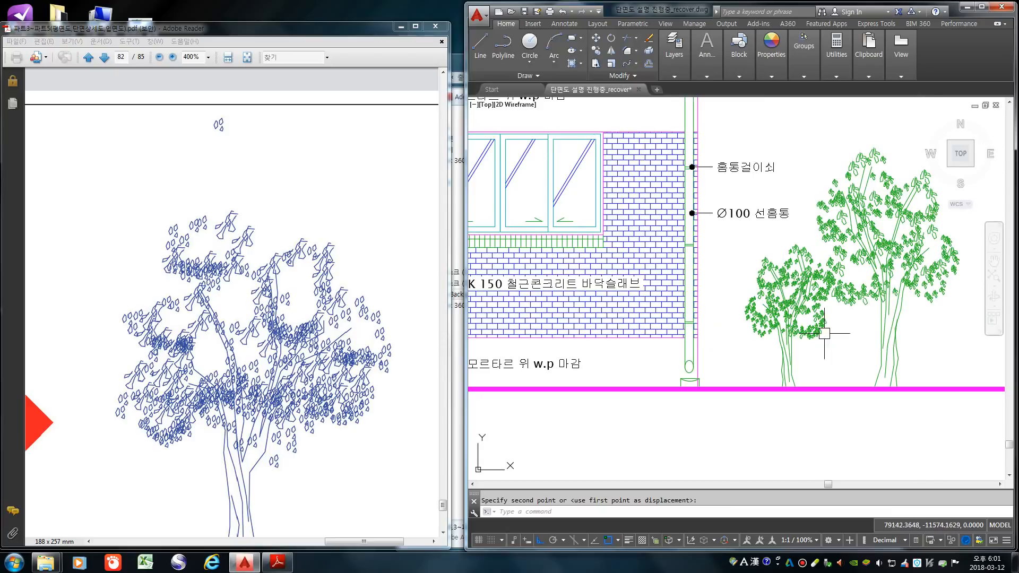
scroll(830, 339, "down", 5)
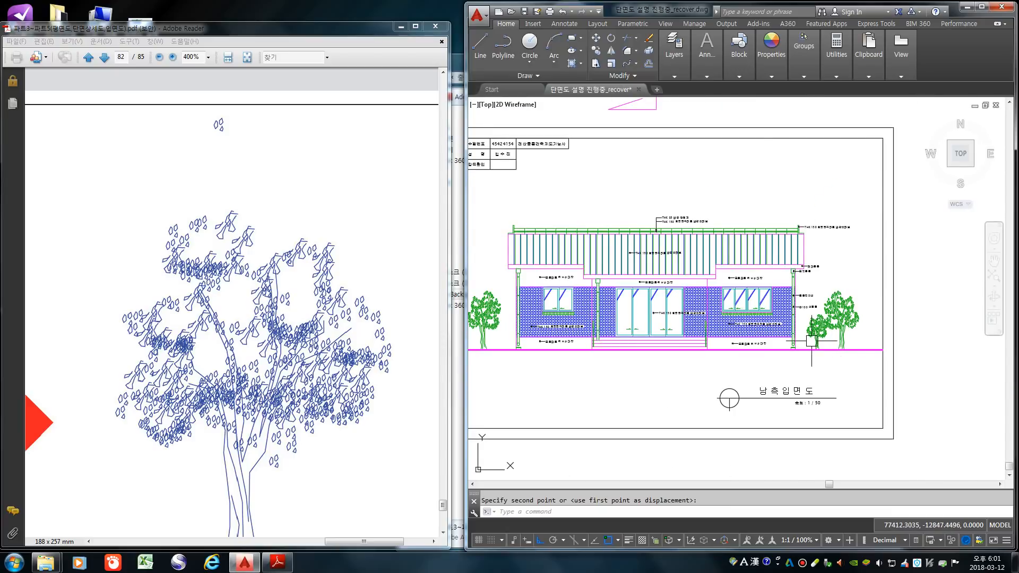
scroll(812, 344, "down", 2)
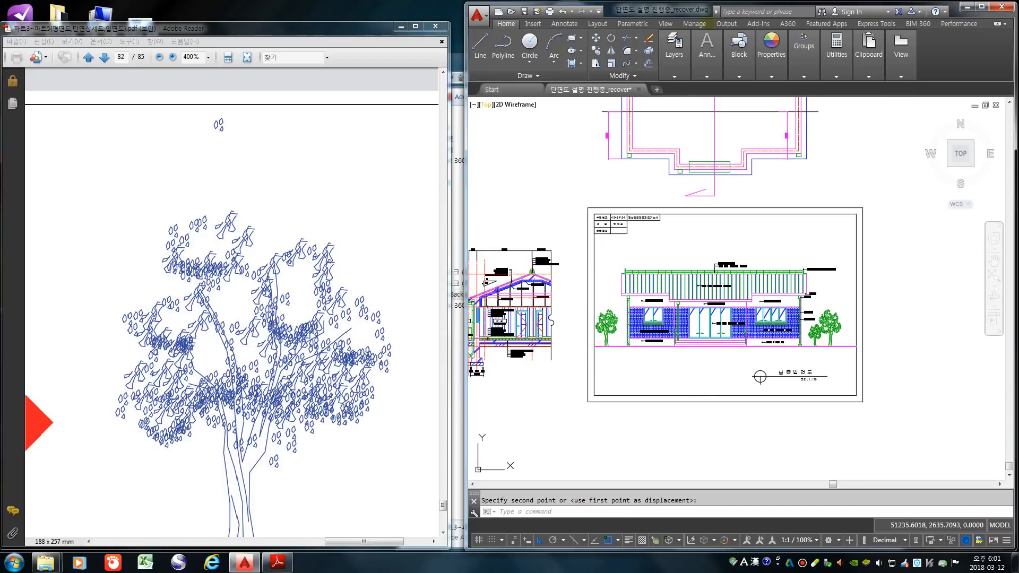
- Maximize the AutoCAD window and move the drawing title with its scale text horizontally to the middle beneath the elevation
left_click(981, 6)
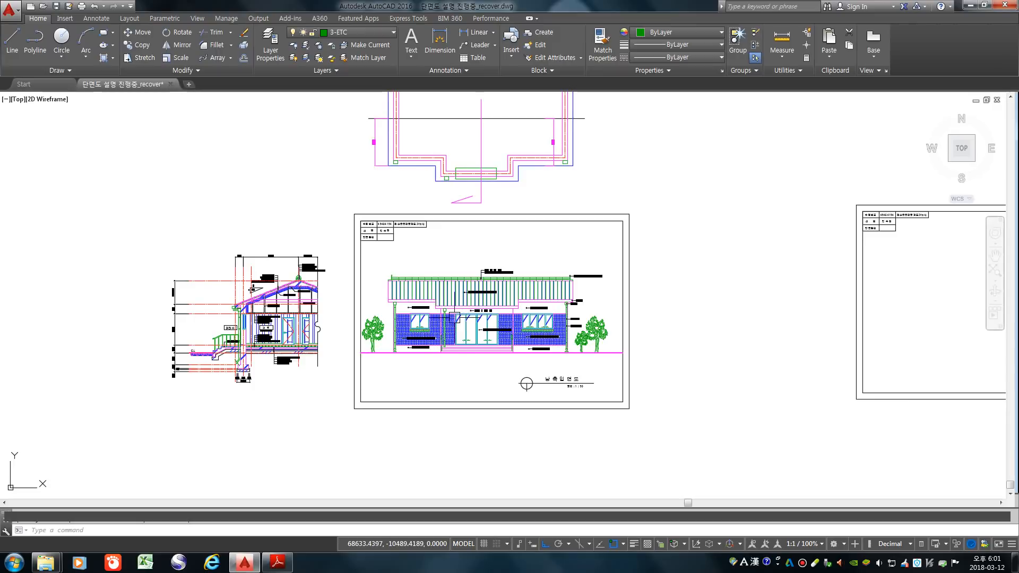
middle_click_drag(425, 359, 531, 350)
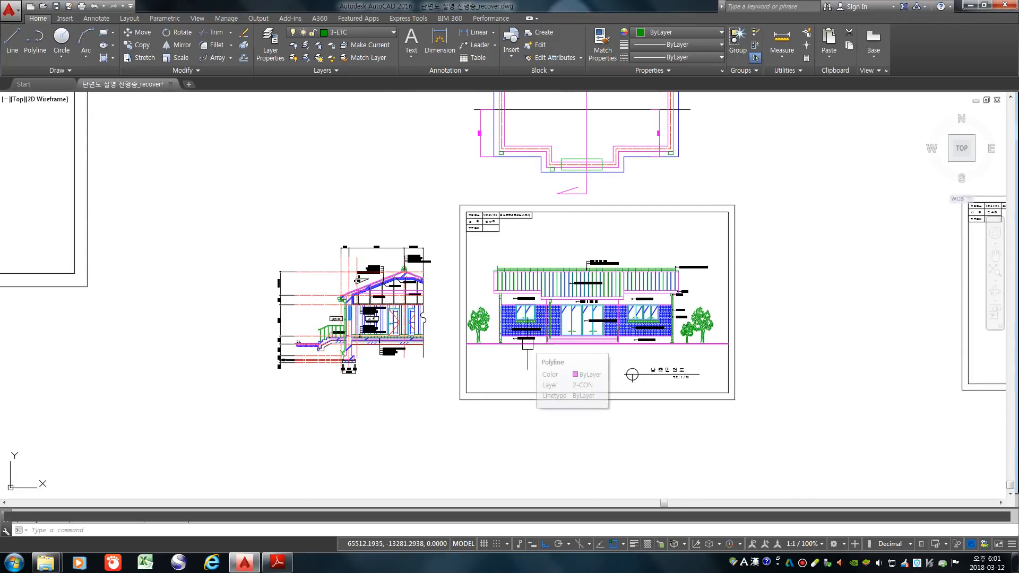
key("Escape")
type("m")
key("Return")
left_click(608, 353)
left_click(743, 438)
key("Return")
left_click(745, 439)
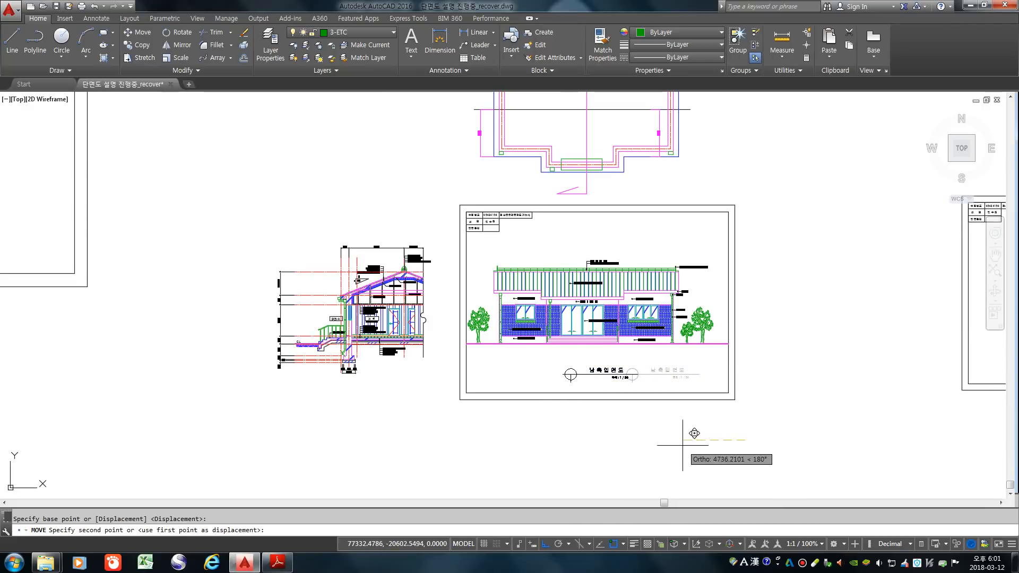
left_click(679, 434)
scroll(685, 366, "up", 2)
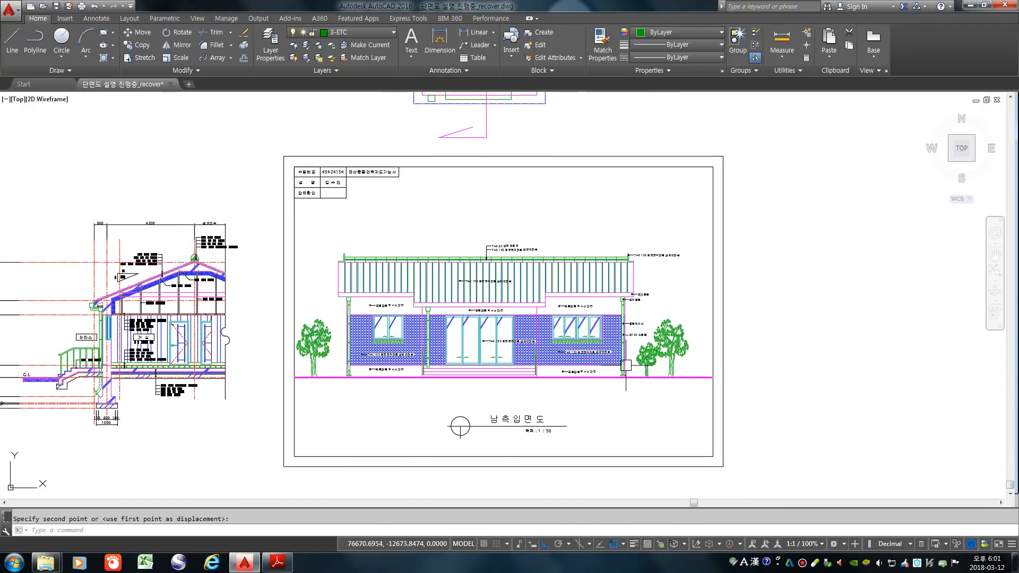
- Erase the unframed section beside the elevation sheet and the unframed floor plan above it
scroll(629, 350, "down", 3)
type("e")
key("Return")
left_click(320, 268)
left_click(480, 408)
key("Return")
key("Return")
left_click(466, 136)
left_click(661, 243)
key("Return")
scroll(417, 244, "down", 4)
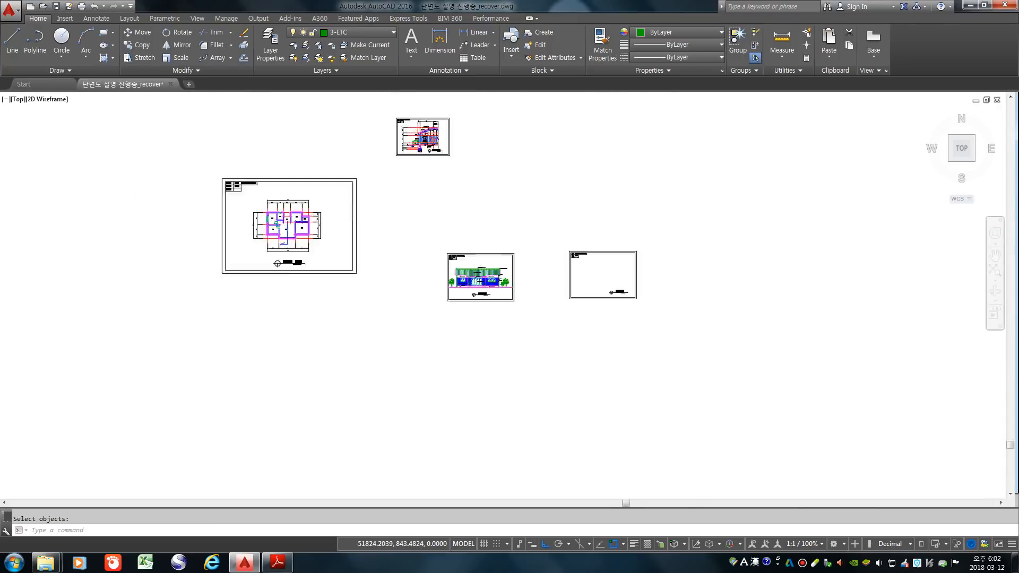
- Erase the empty sheet right of the elevation and the framed floor plan sheet
scroll(412, 250, "down", 2)
key("Return")
left_click(501, 221)
left_click(558, 281)
key("Return")
key("Return")
left_click(392, 284)
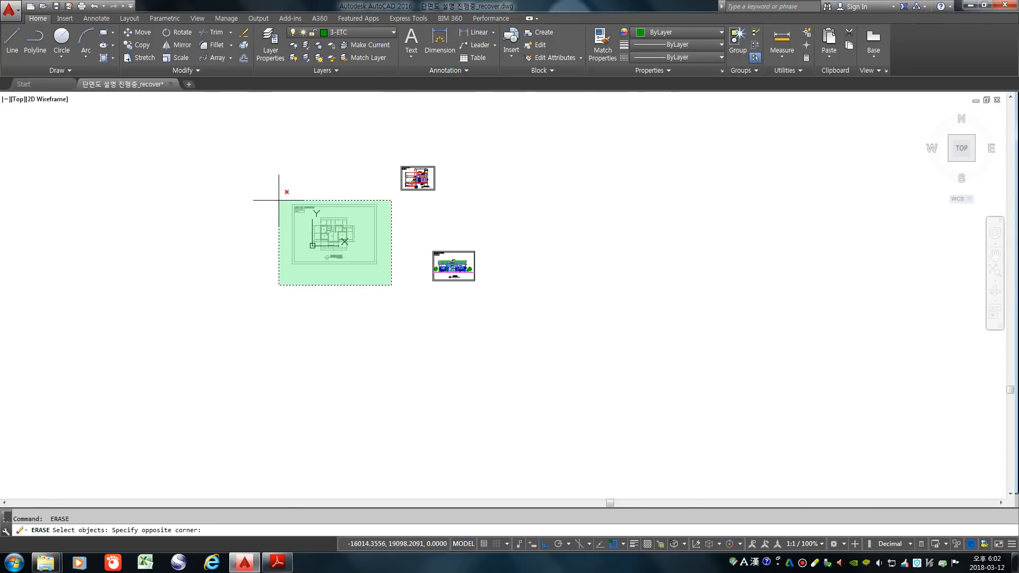
left_click(280, 204)
key("Return")
- Move the elevation sheet so its lower-left corner meets the lower-right corner of the section sheet
type("m")
key("Return")
left_click(504, 305)
left_click(433, 253)
key("Return")
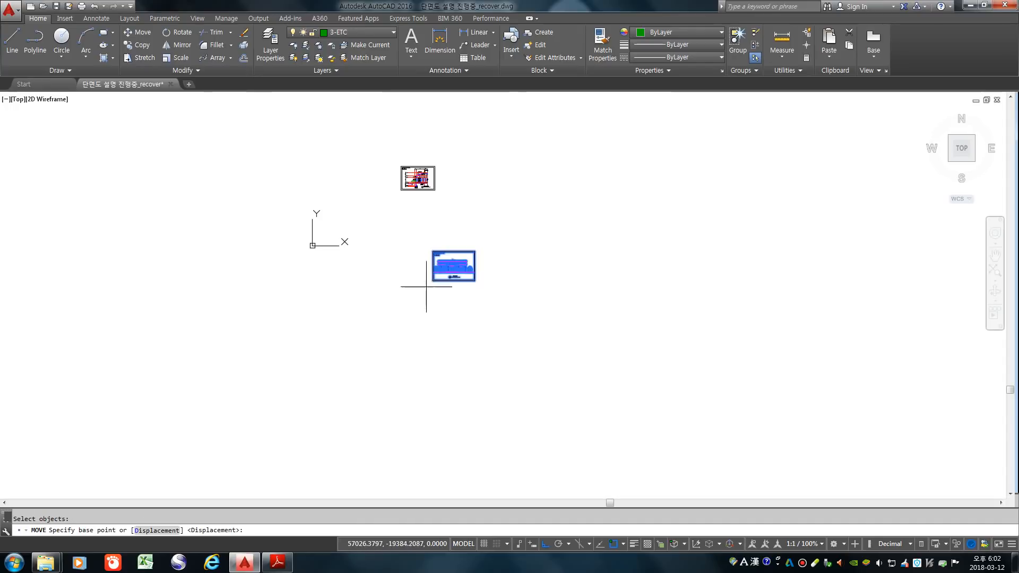
left_click(433, 281)
left_click(435, 190)
- Move both sheets together, with ortho off, so the section sheet's lower-left corner lies near the coordinate origin
scroll(420, 166, "up", 4)
type("m")
key("Return")
left_click(336, 133)
left_click(657, 249)
key("Return")
left_click(370, 228)
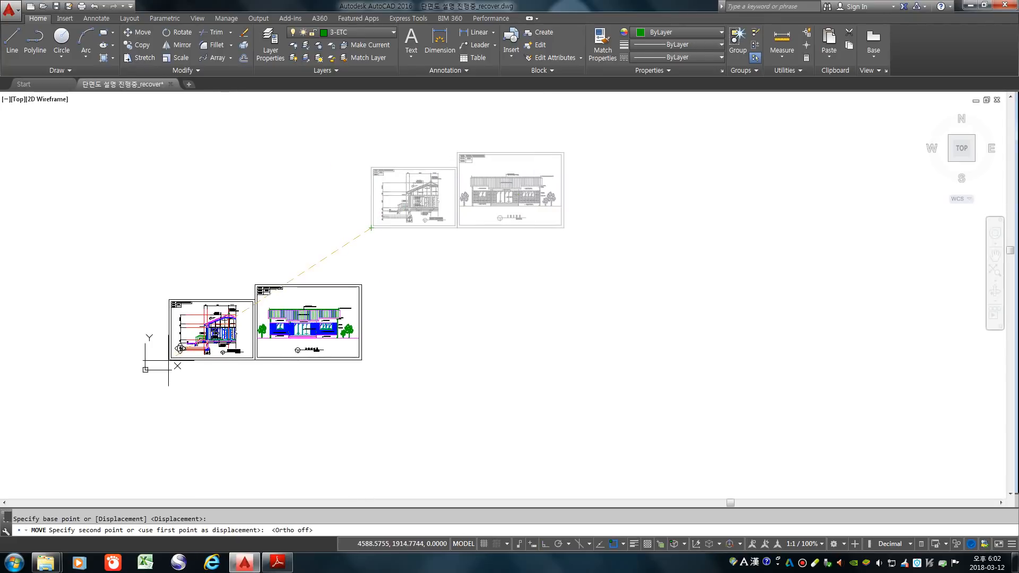
left_click(167, 362)
scroll(103, 377, "up", 2)
scroll(104, 377, "up", 2)
scroll(432, 318, "up", 2)
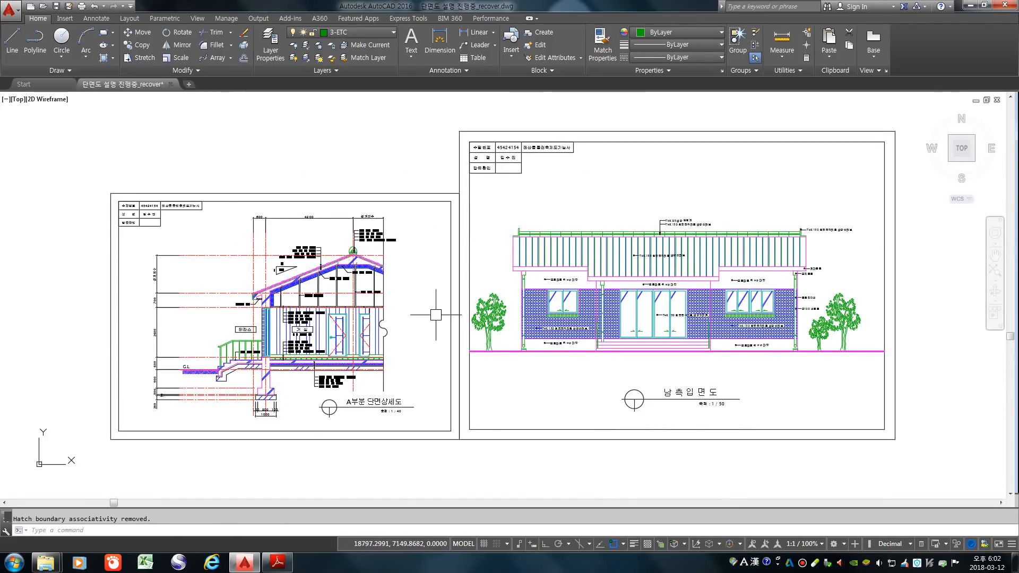